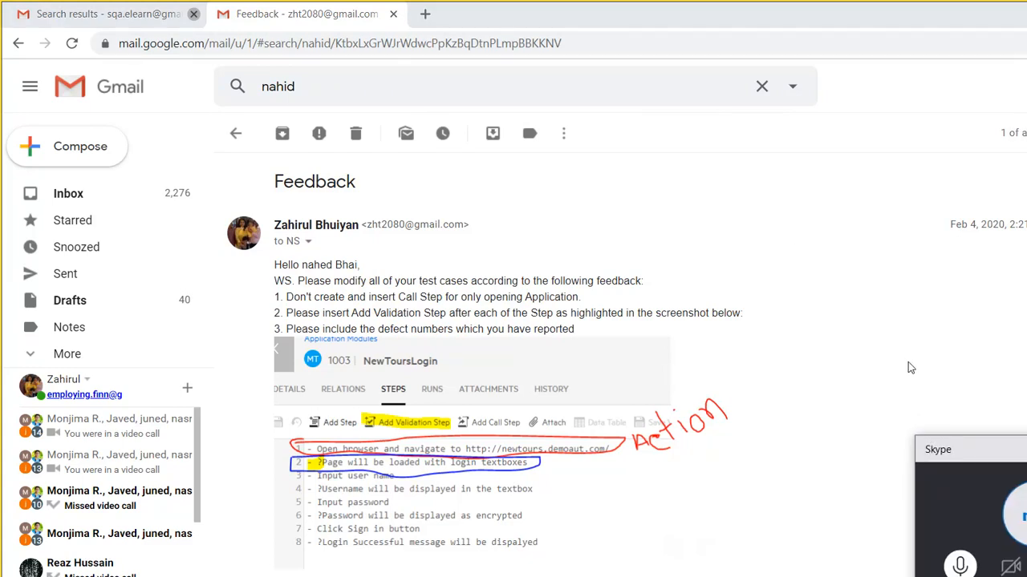
- Open a new blank Chrome tab, leaving the Gmail feedback email open
{"action": "key", "text": "ctrl+t"}
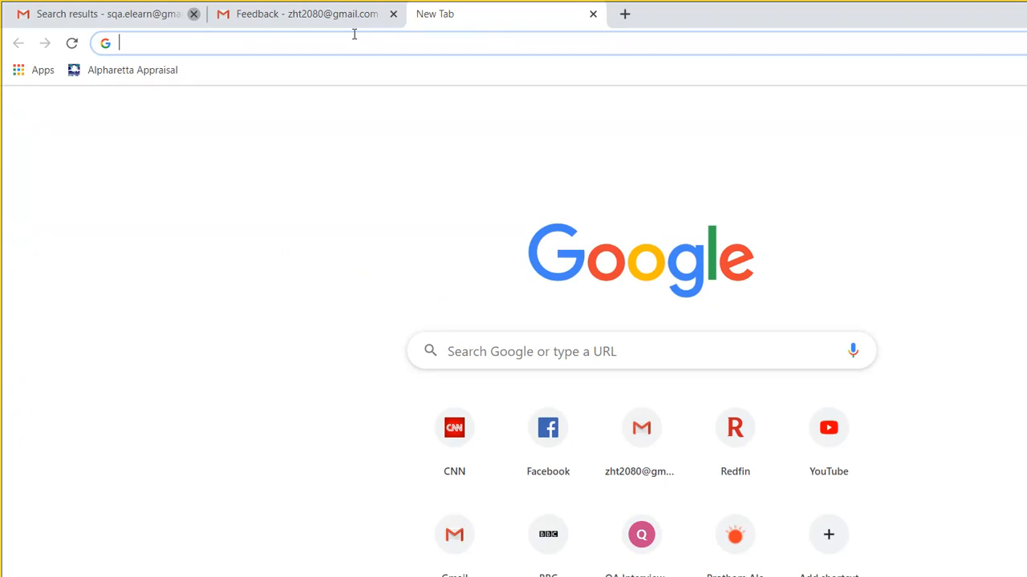
- Go to qaquestions.org by accepting the 'qa' address-bar autocomplete suggestion
{"action": "type", "text": "qaquestions.org"}
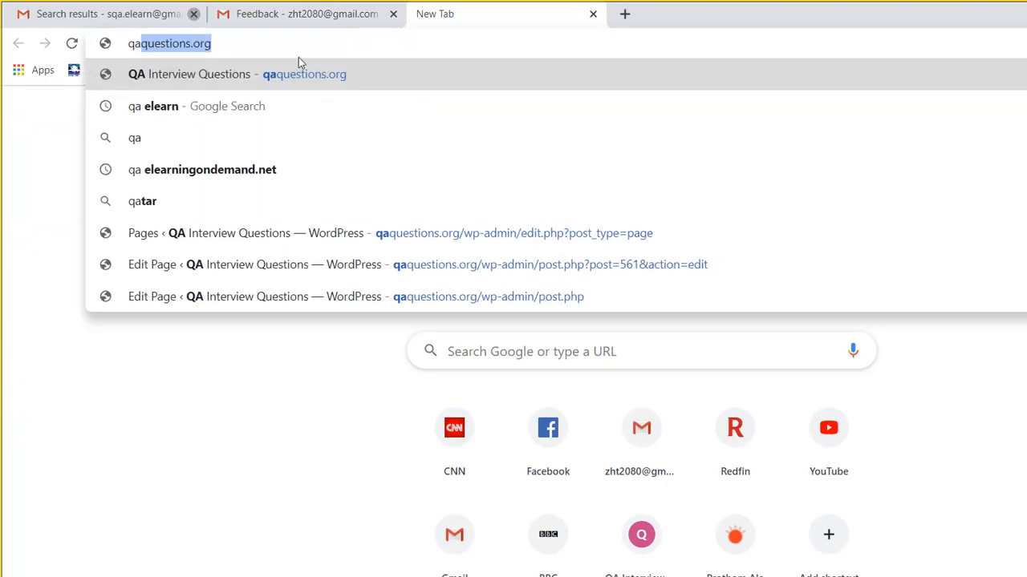
{"action": "key", "text": "Return"}
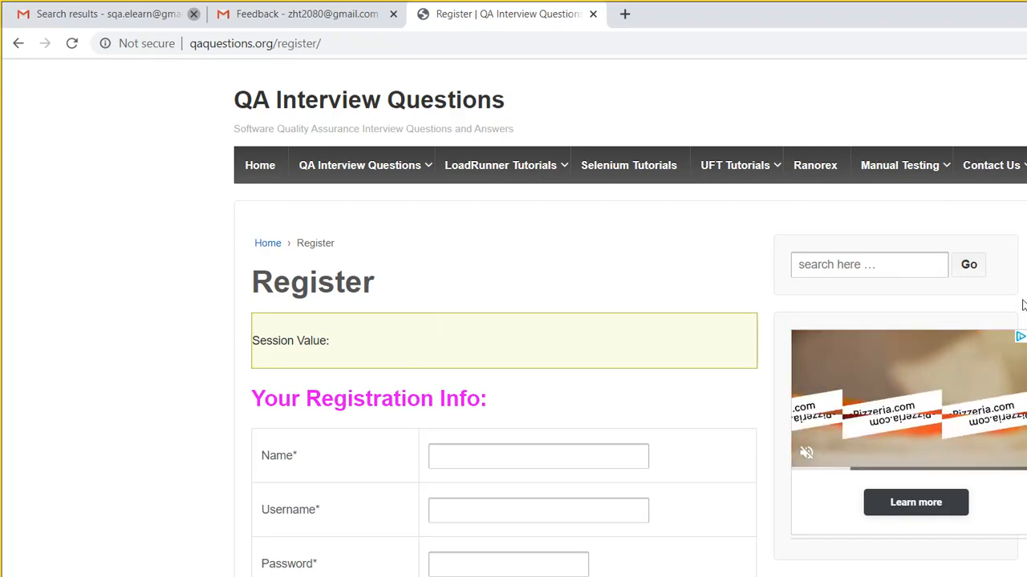
{"action": "scroll", "coordinate": [1024, 309], "scroll_direction": "down", "scroll_amount": 2}
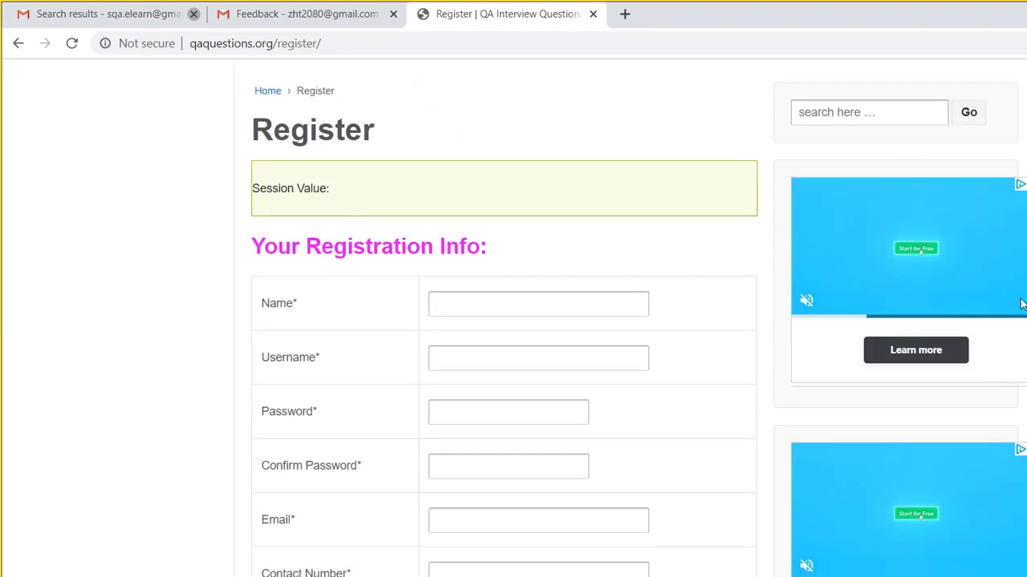
{"action": "scroll", "coordinate": [1023, 309], "scroll_direction": "down", "scroll_amount": 1}
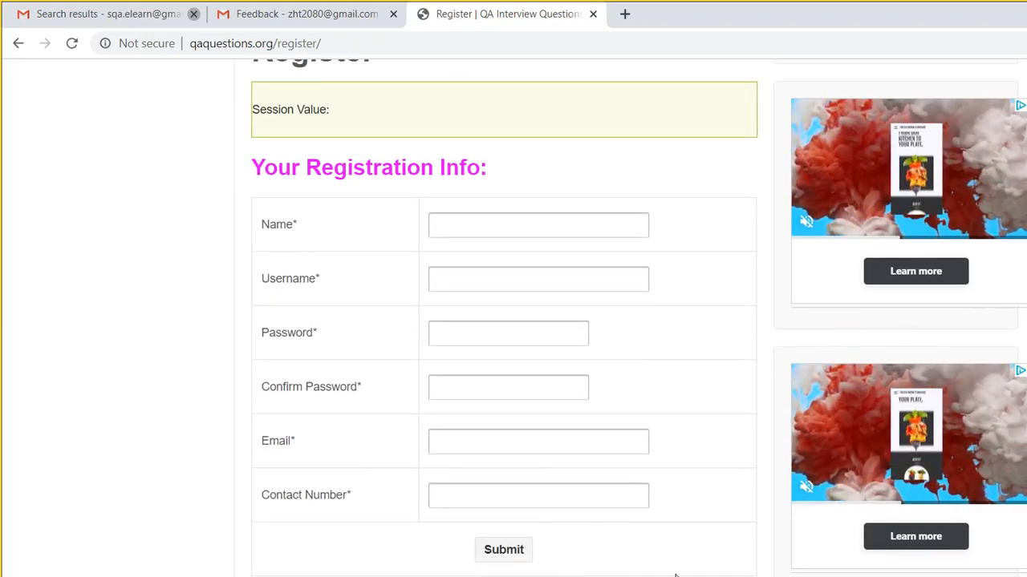
{"action": "mouse_move", "coordinate": [584, 575]}
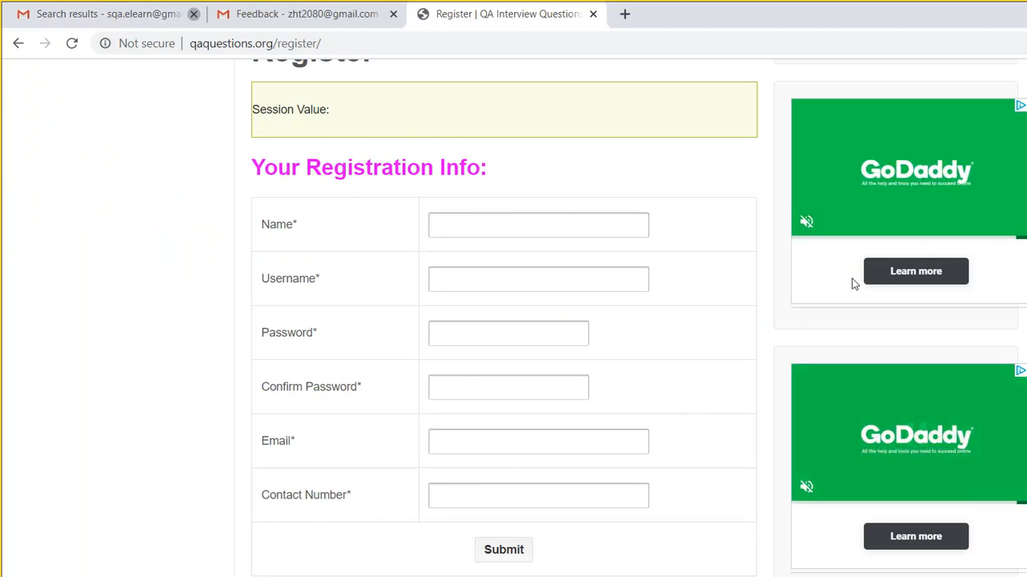
{"action": "scroll", "coordinate": [1024, 229], "scroll_direction": "up", "scroll_amount": 3}
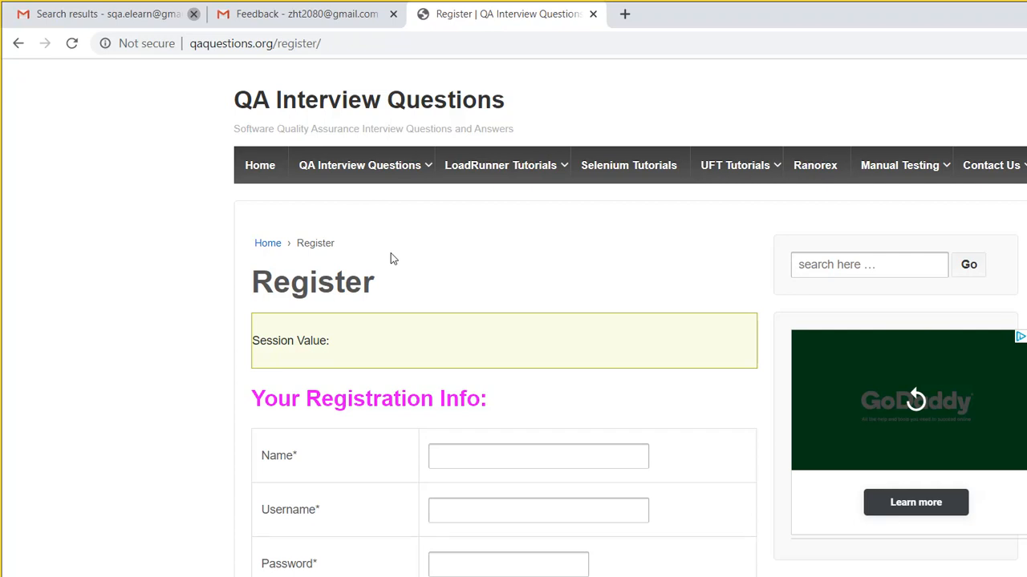
- Log in on the QA Interview Questions Login page with the test account's username and password
{"action": "left_click", "coordinate": [795, 161]}
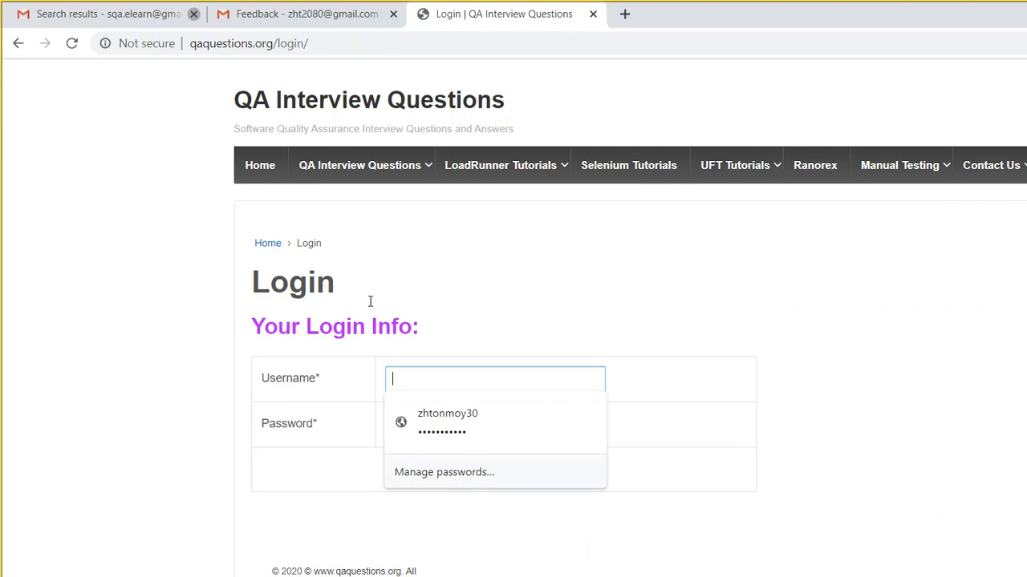
{"action": "type", "text": "auto1"}
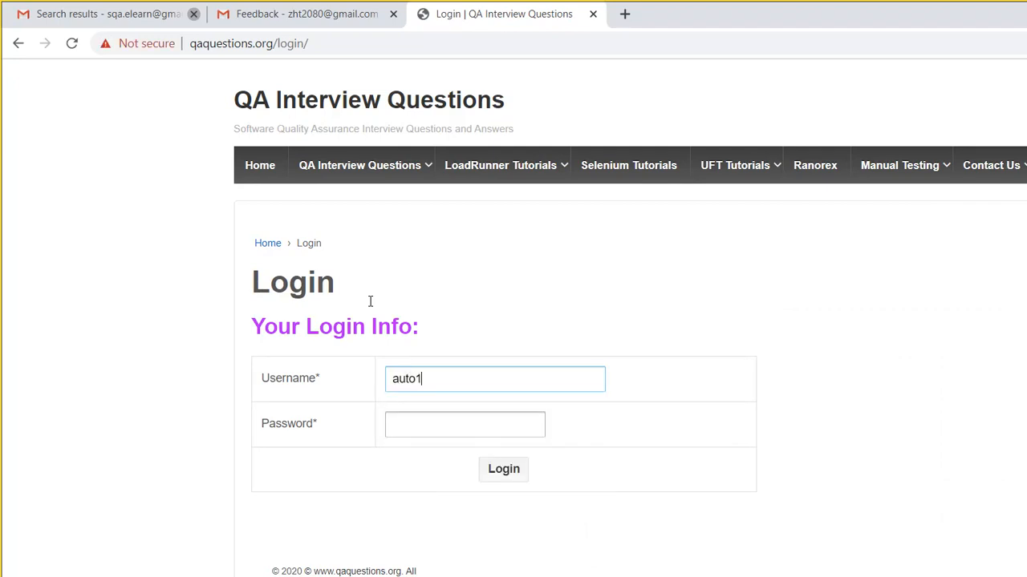
{"action": "key", "text": "Tab"}
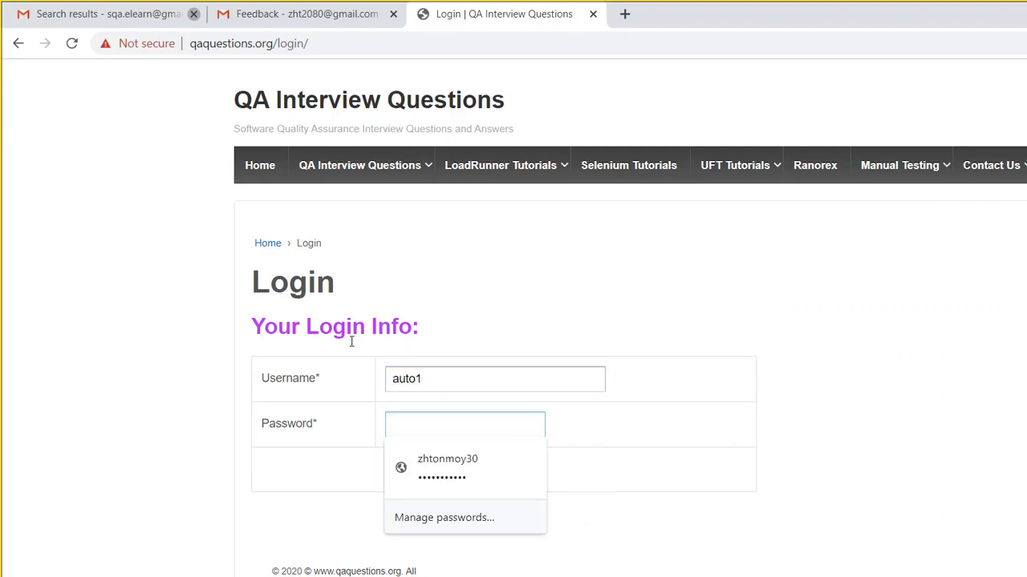
{"action": "type", "text": "auto"}
{"action": "type", "text": "•••••"}
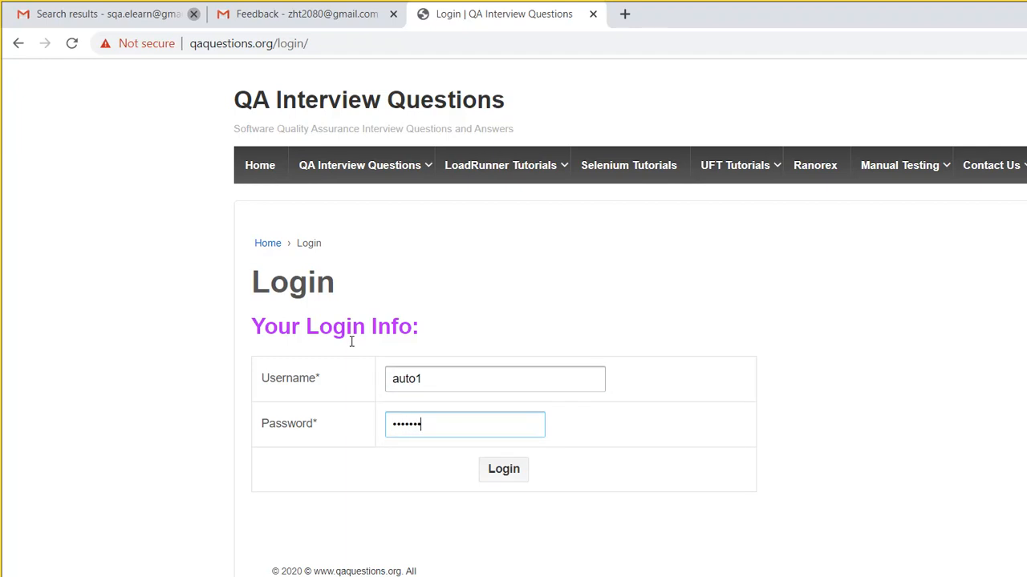
{"action": "key", "text": "Return"}
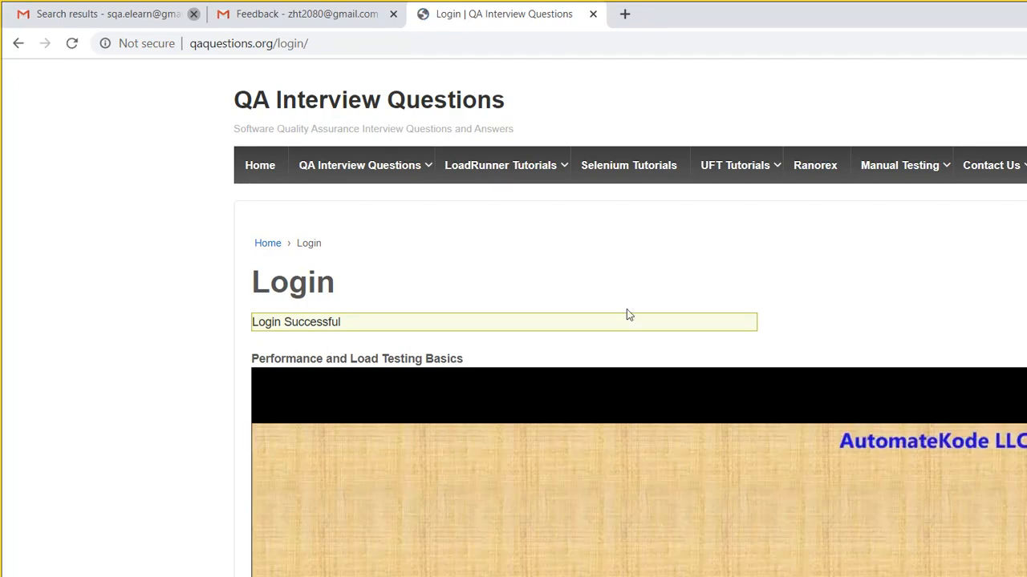
{"action": "scroll", "coordinate": [1025, 192], "scroll_direction": "down", "scroll_amount": 4}
{"action": "scroll", "coordinate": [1024, 201], "scroll_direction": "up", "scroll_amount": 2}
{"action": "scroll", "coordinate": [1019, 225], "scroll_direction": "down", "scroll_amount": 4}
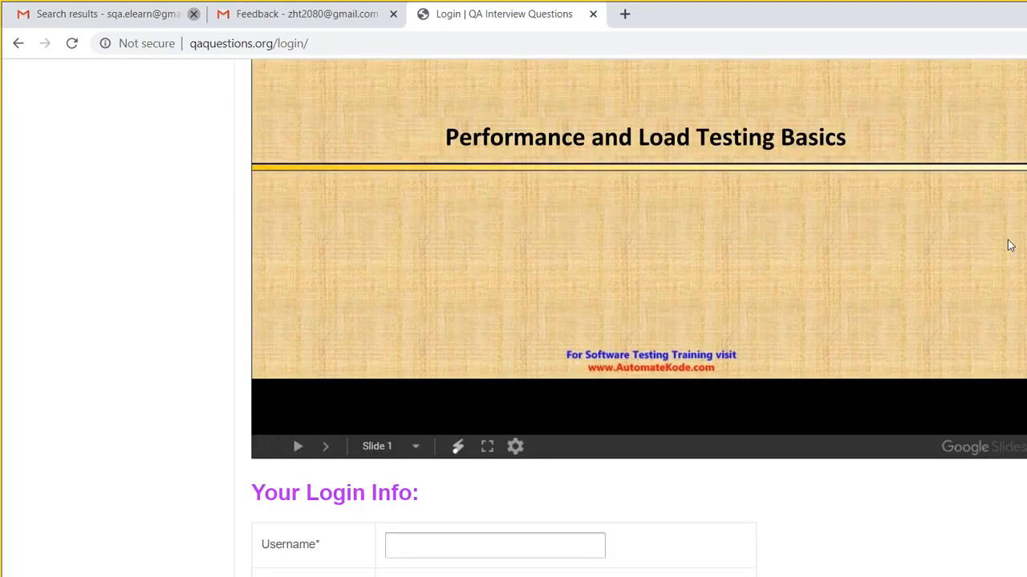
{"action": "scroll", "coordinate": [980, 114], "scroll_direction": "up", "scroll_amount": 5}
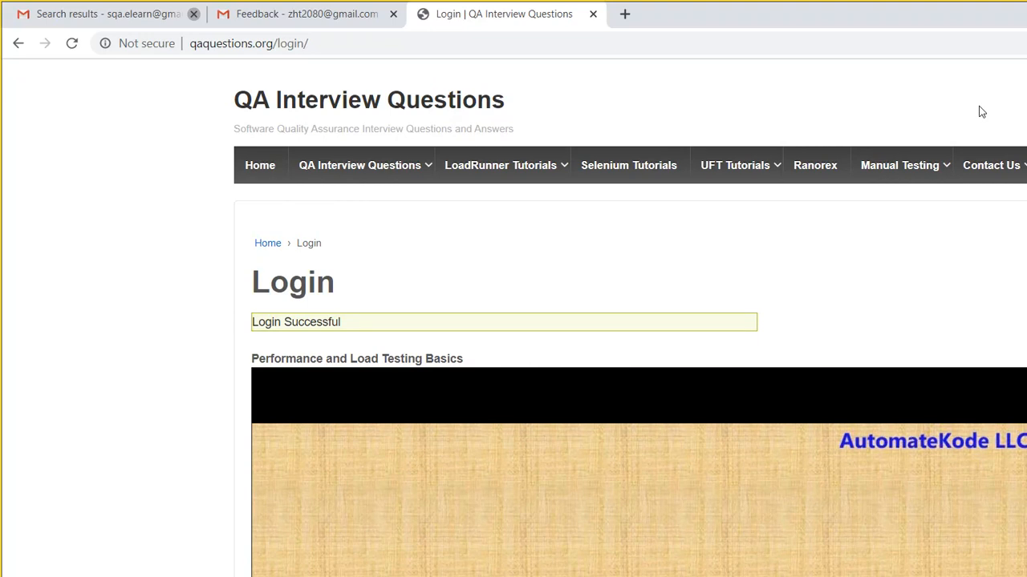
{"action": "mouse_move", "coordinate": [298, 161]}
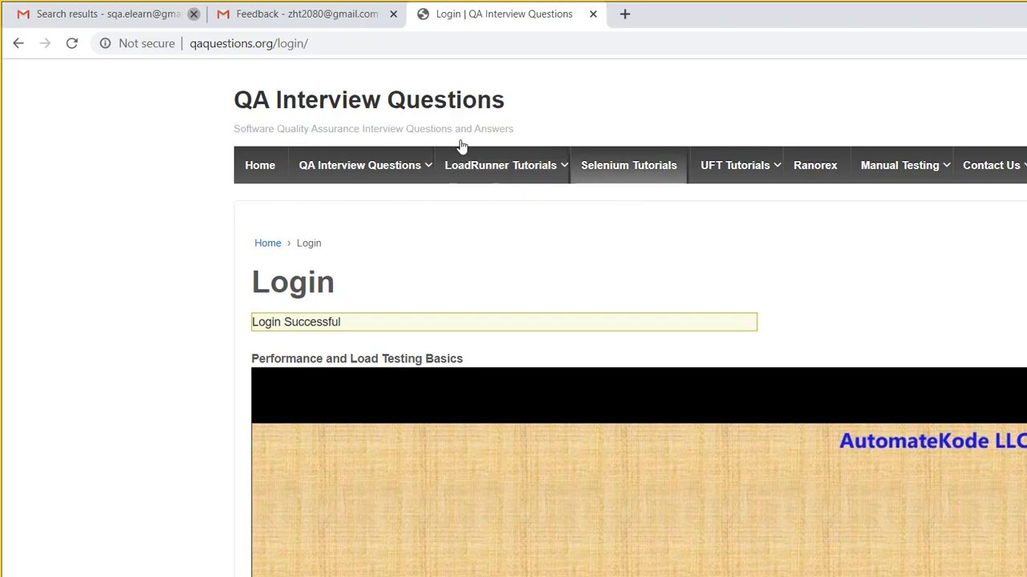
{"action": "mouse_move", "coordinate": [717, 133]}
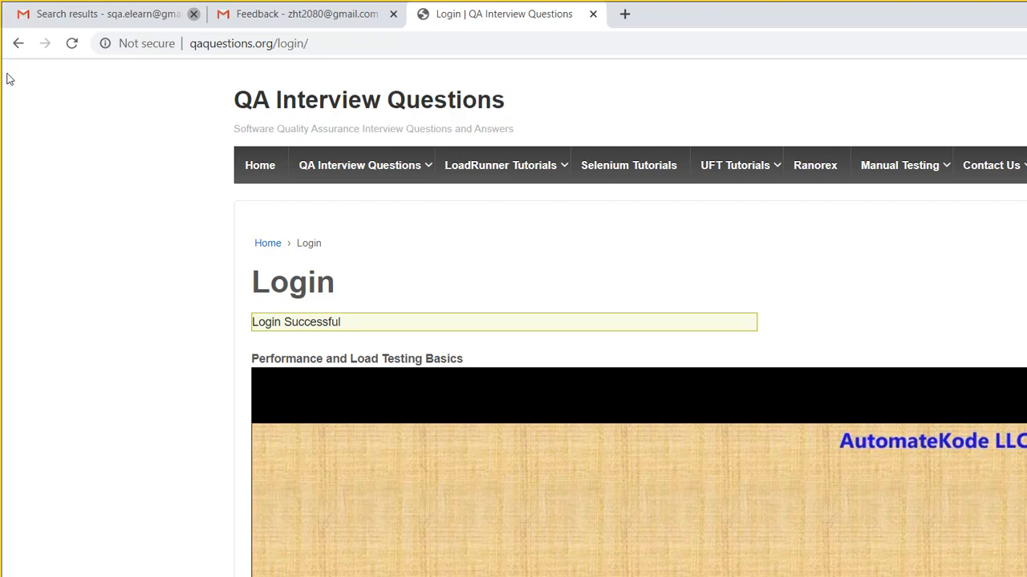
- Open the LoadRunner Tutorials page and scroll down through its embedded tutorial videos
{"action": "left_click", "coordinate": [514, 166]}
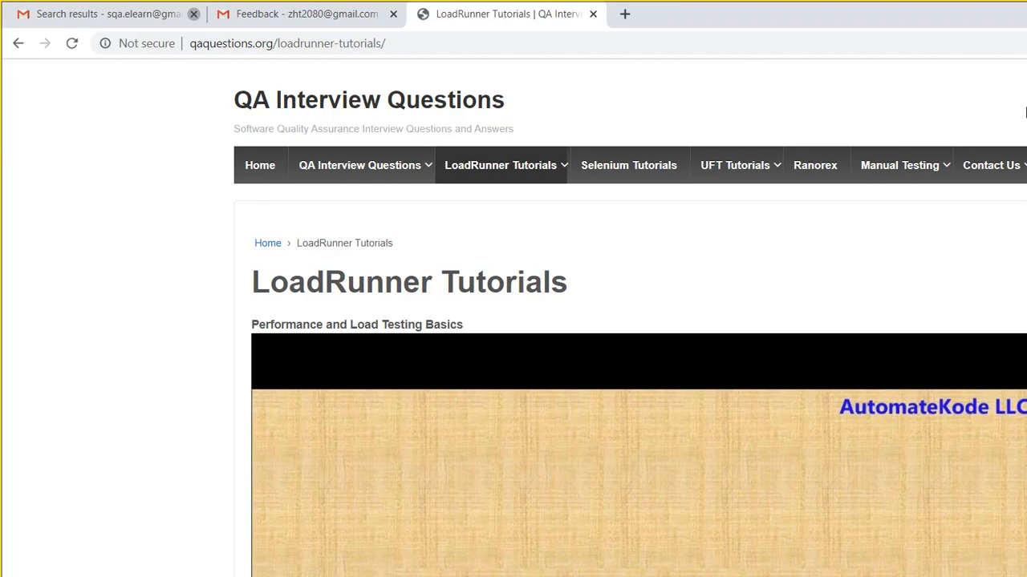
{"action": "left_click_drag", "start_coordinate": [1026, 77], "coordinate": [1026, 146]}
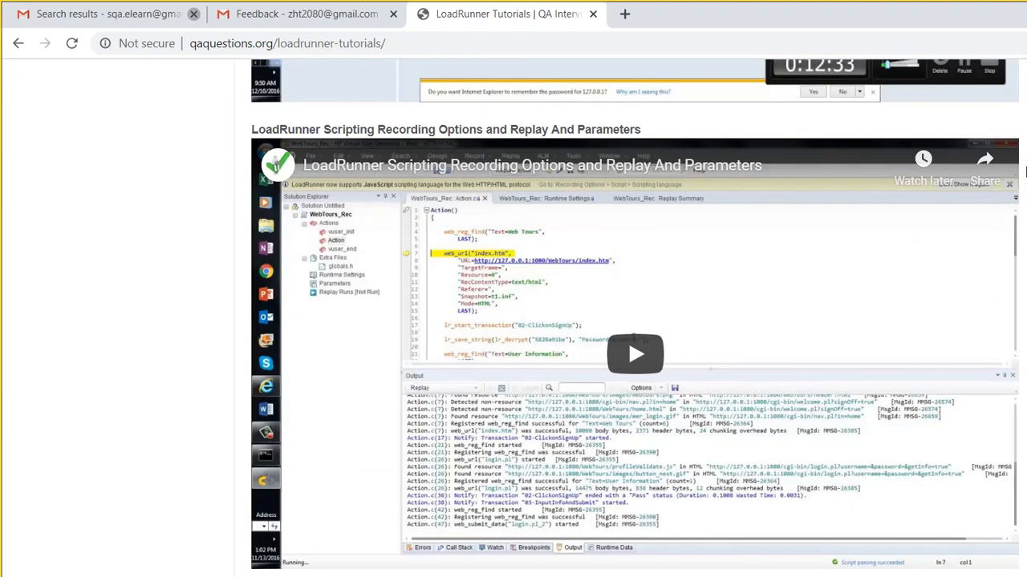
{"action": "left_click_drag", "start_coordinate": [1026, 171], "coordinate": [928, 35]}
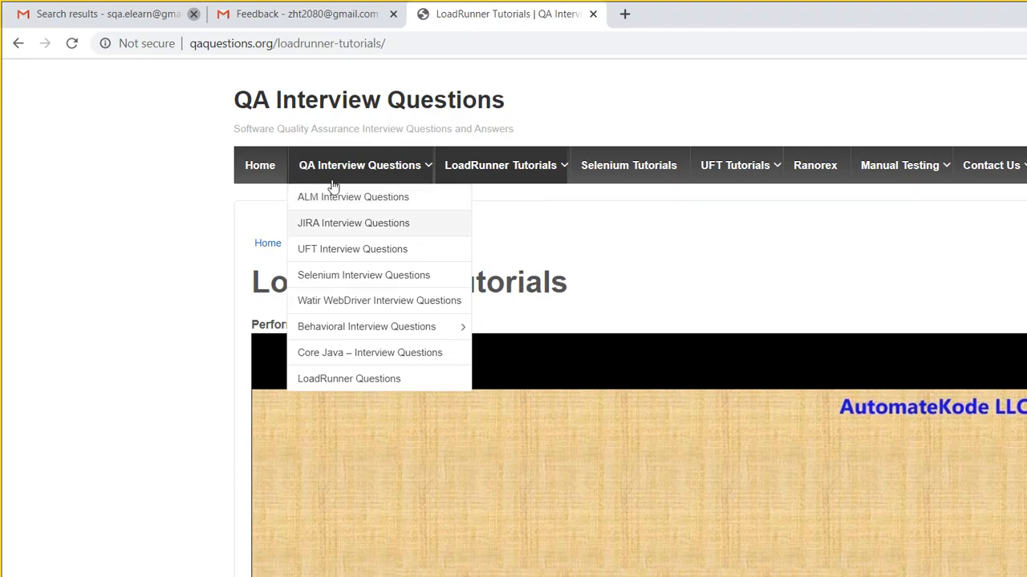
- View the Performance and Load Testing Basics video on the LoadRunner Tutorials page
{"action": "mouse_move", "coordinate": [291, 160]}
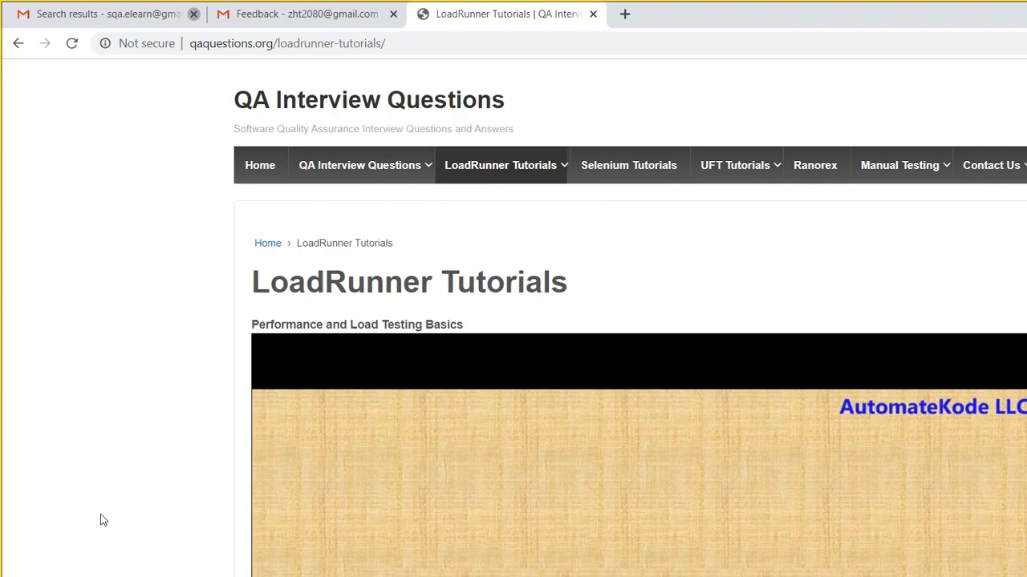
- Search Windows for 'word' to bring up Microsoft Word as the best match
{"action": "left_click", "coordinate": [89, 572]}
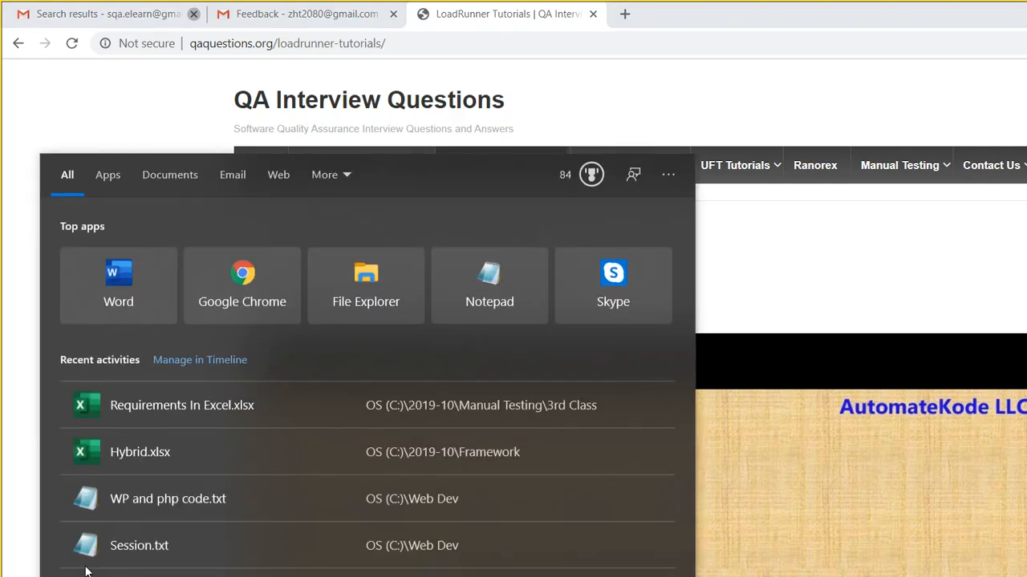
{"action": "type", "text": "word"}
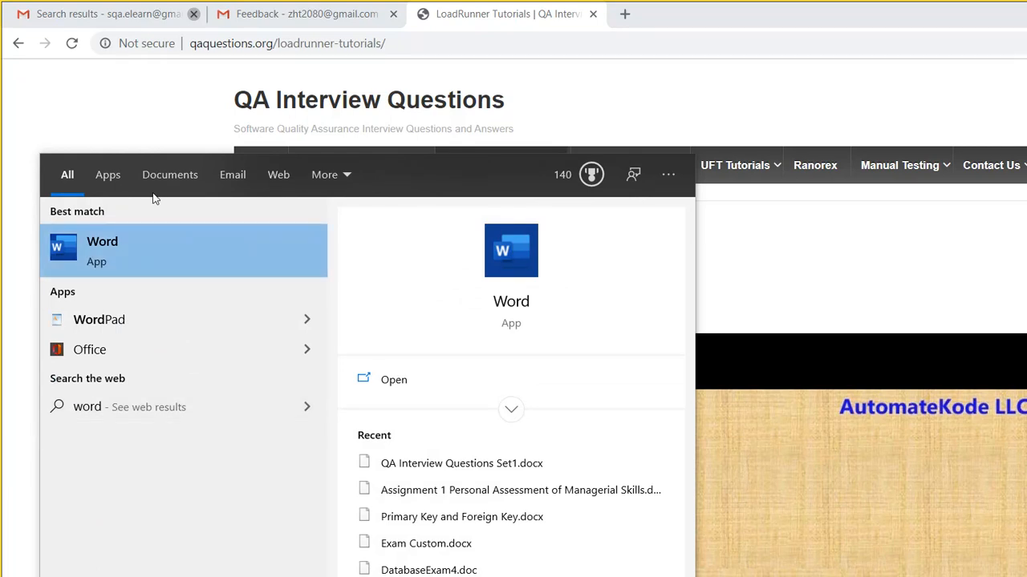
{"action": "key", "text": "Escape"}
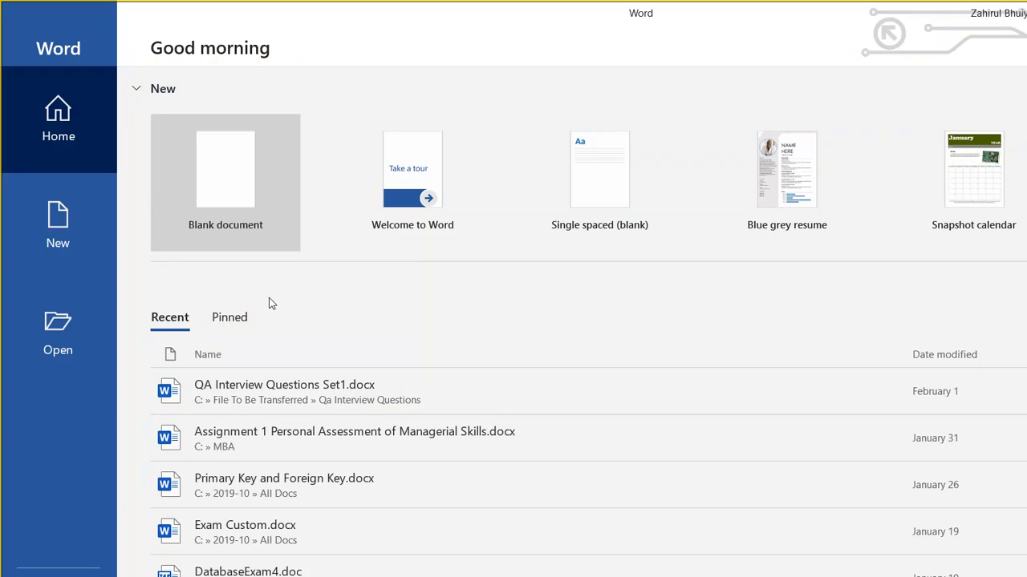
- Open the QA Interview Questions Set1 document, create a blank document, then return to Chrome
{"action": "left_click", "coordinate": [359, 405]}
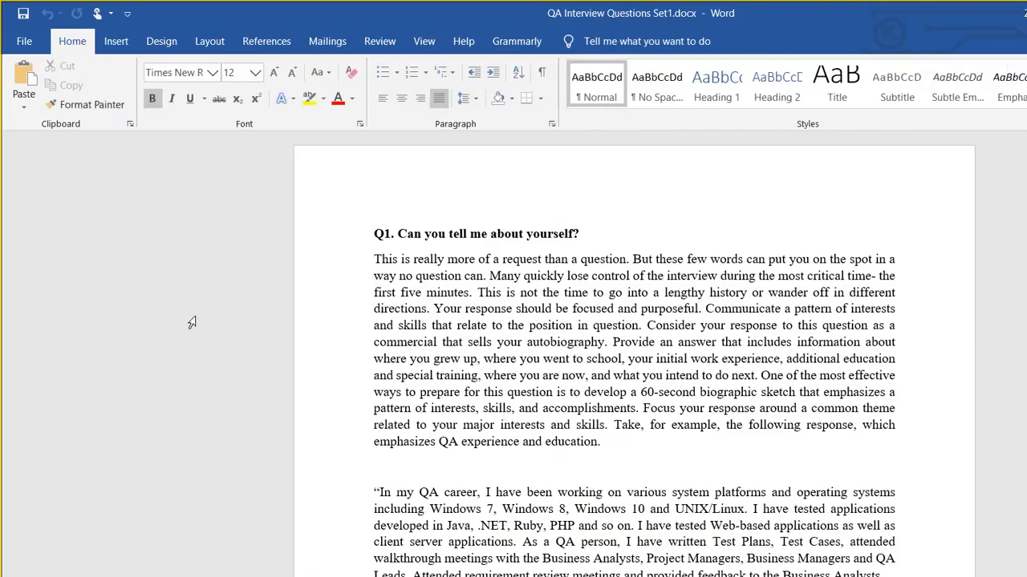
{"action": "key", "text": "ctrl+n"}
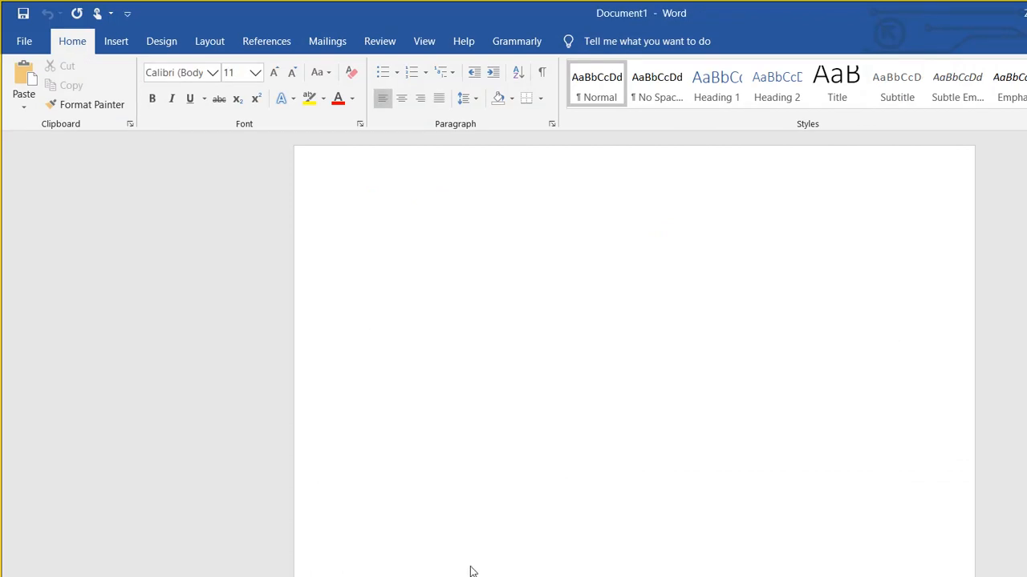
{"action": "key", "text": "alt+Tab"}
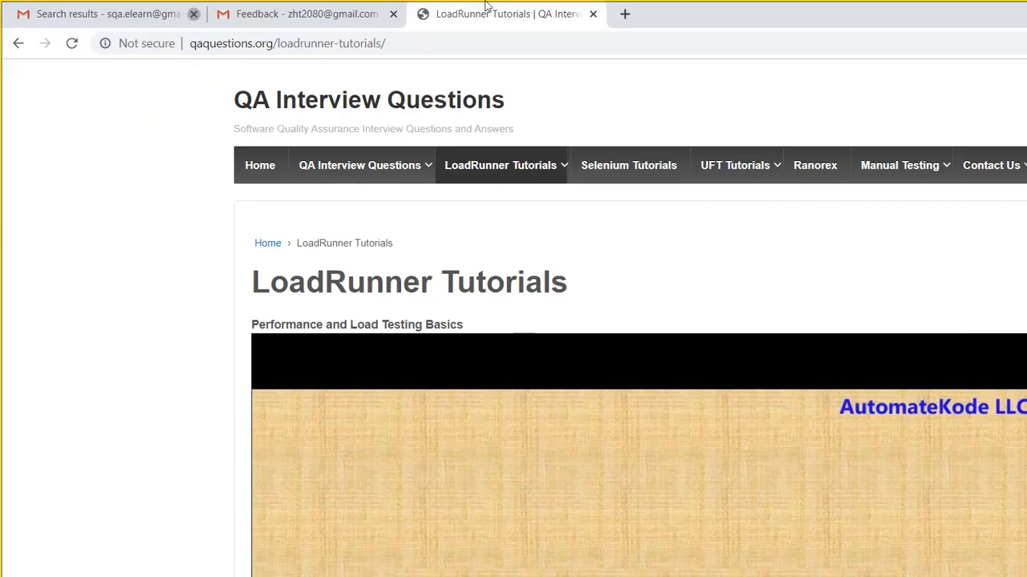
- In a new tab, go to the ALM Octane workspace address and sign in to Micro Focus
{"action": "key", "text": "ctrl+t"}
{"action": "type", "text": "alm"}
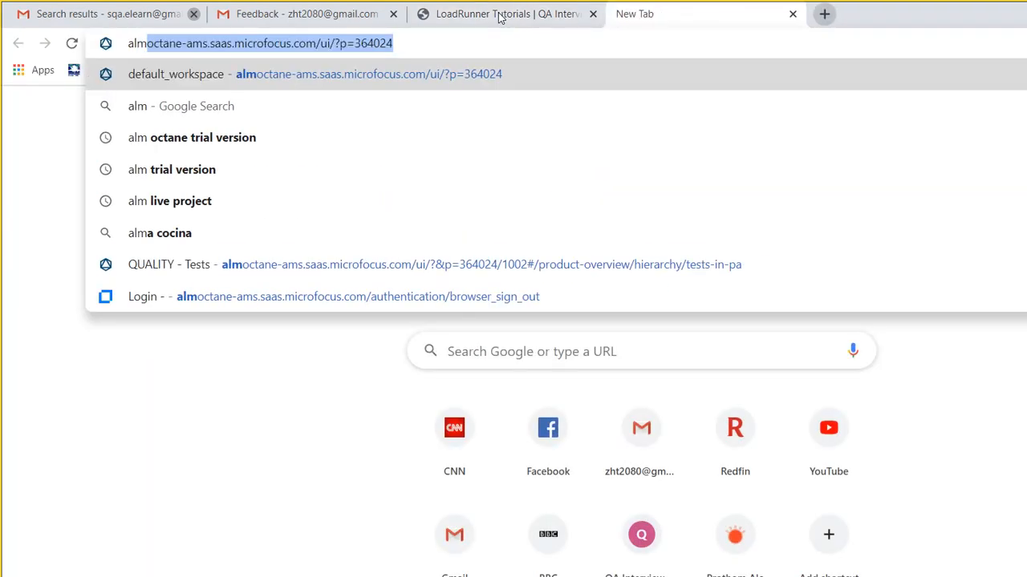
{"action": "left_click", "coordinate": [402, 66]}
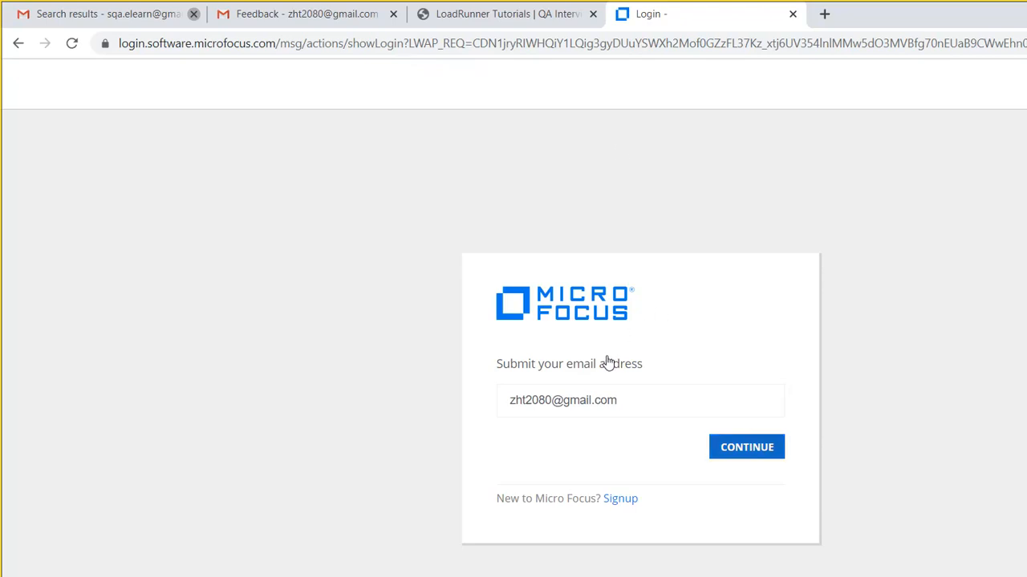
{"action": "right_click", "coordinate": [759, 446]}
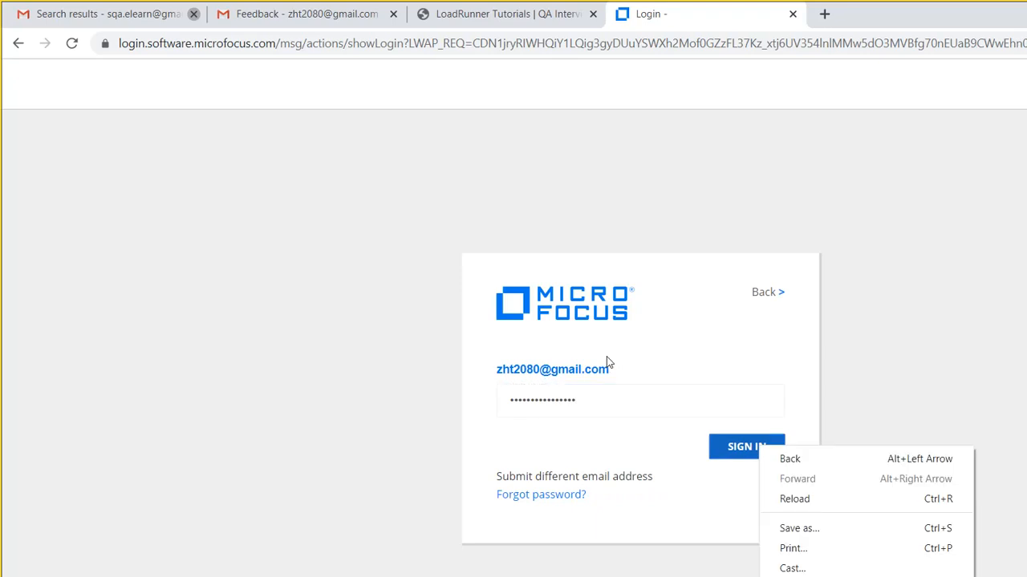
{"action": "left_click", "coordinate": [732, 450]}
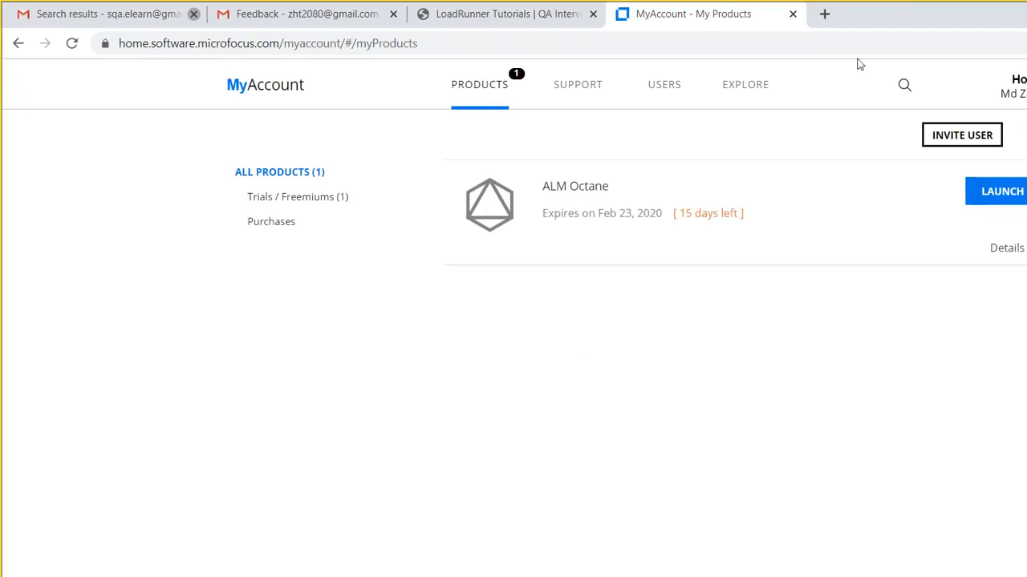
- Launch ALM Octane from My Products to show its Quality Tests list
{"action": "left_click", "coordinate": [1001, 192]}
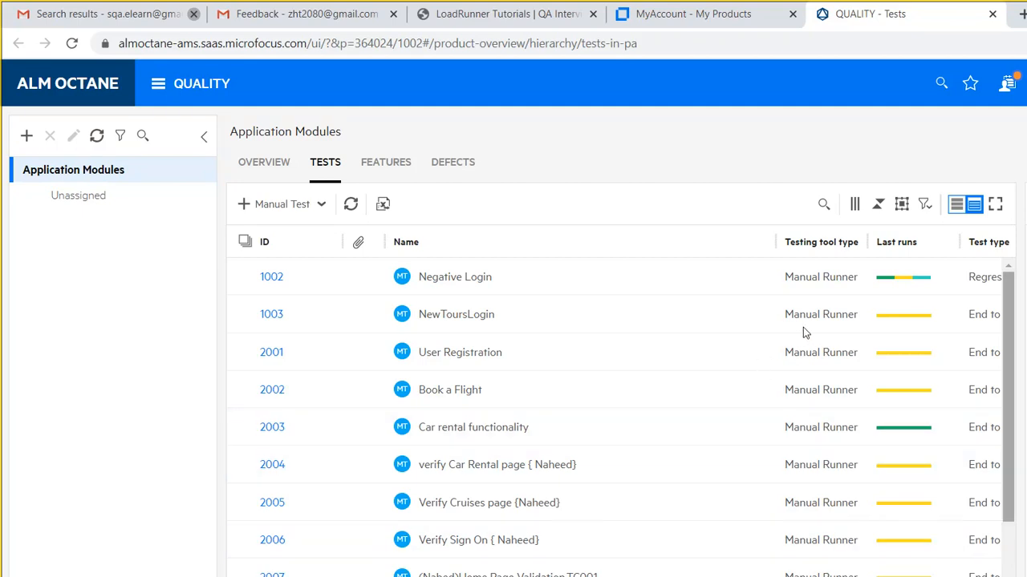
{"action": "scroll", "coordinate": [806, 333], "scroll_direction": "down", "scroll_amount": 1}
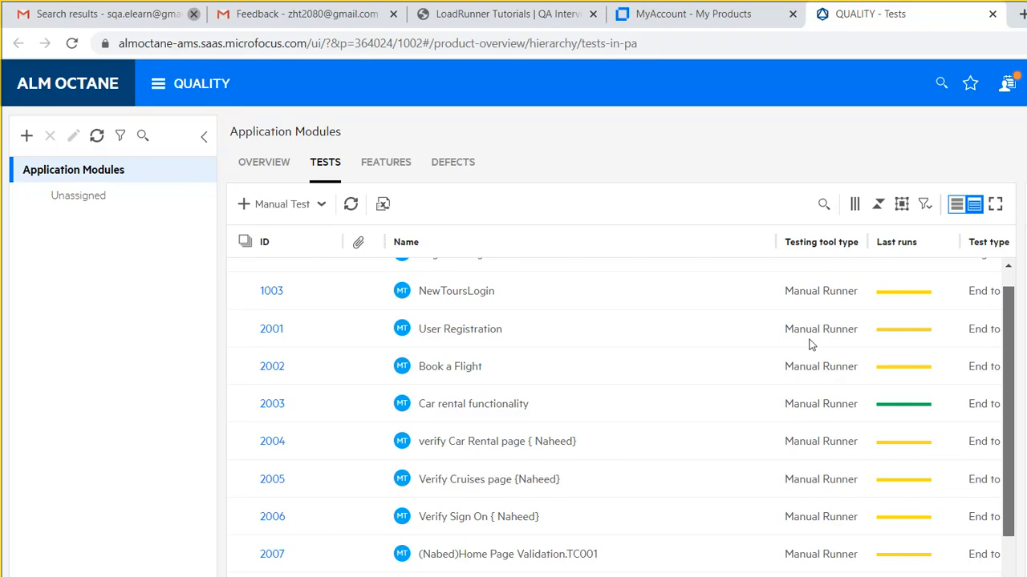
{"action": "scroll", "coordinate": [808, 343], "scroll_direction": "down", "scroll_amount": 3}
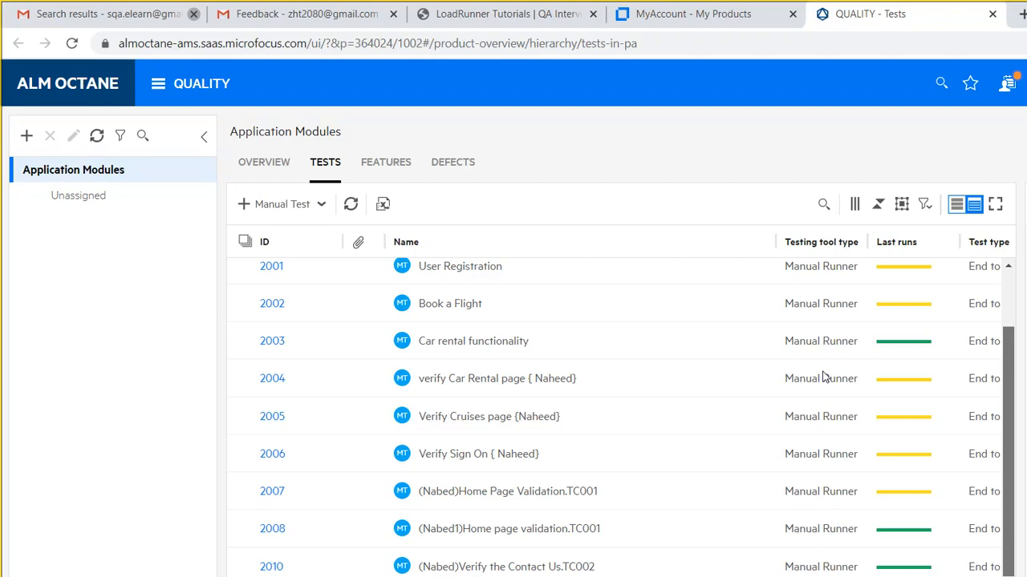
{"action": "scroll", "coordinate": [826, 377], "scroll_direction": "up", "scroll_amount": 3}
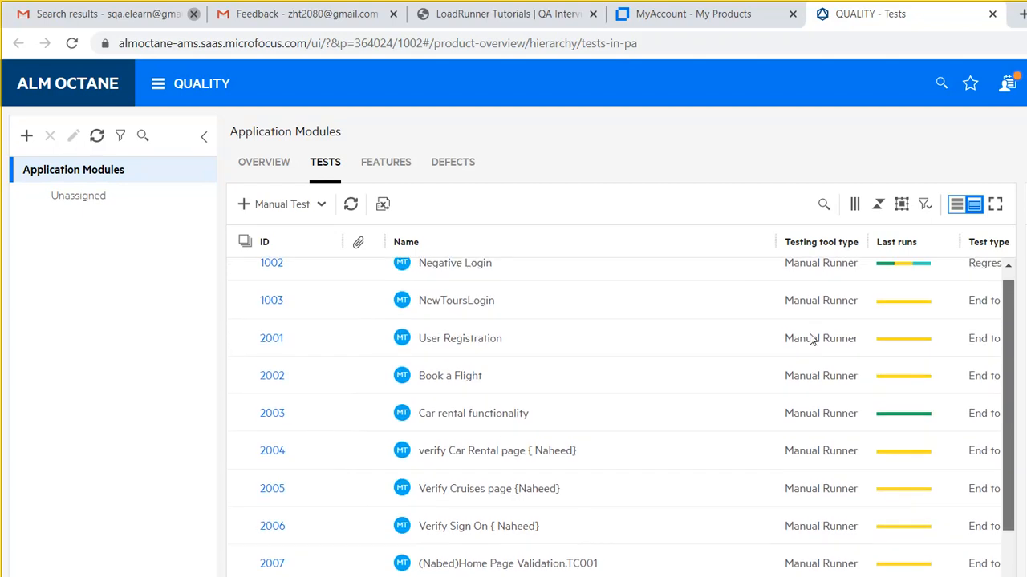
{"action": "scroll", "coordinate": [806, 321], "scroll_direction": "up", "scroll_amount": 1}
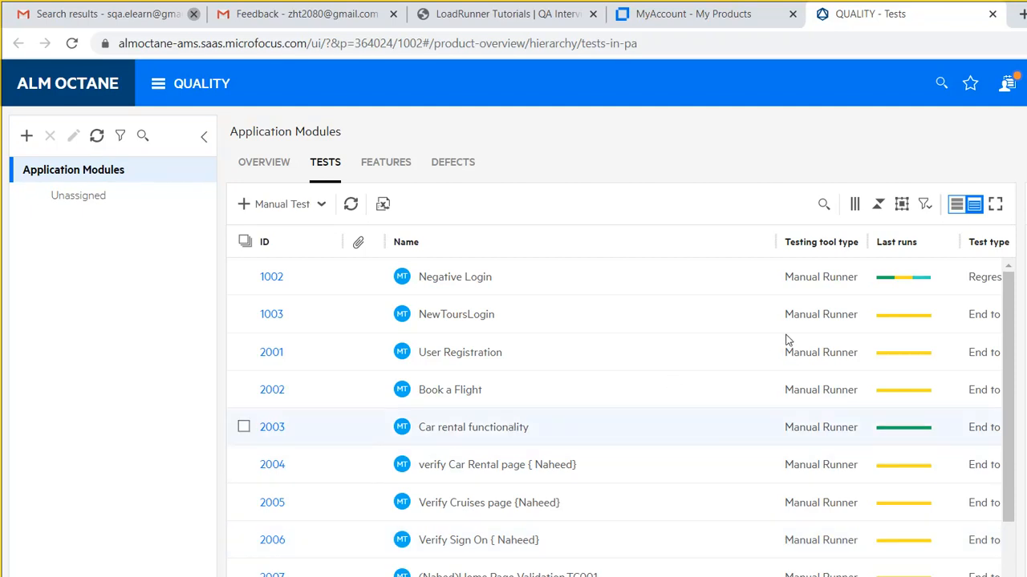
{"action": "scroll", "coordinate": [808, 331], "scroll_direction": "down", "scroll_amount": 3}
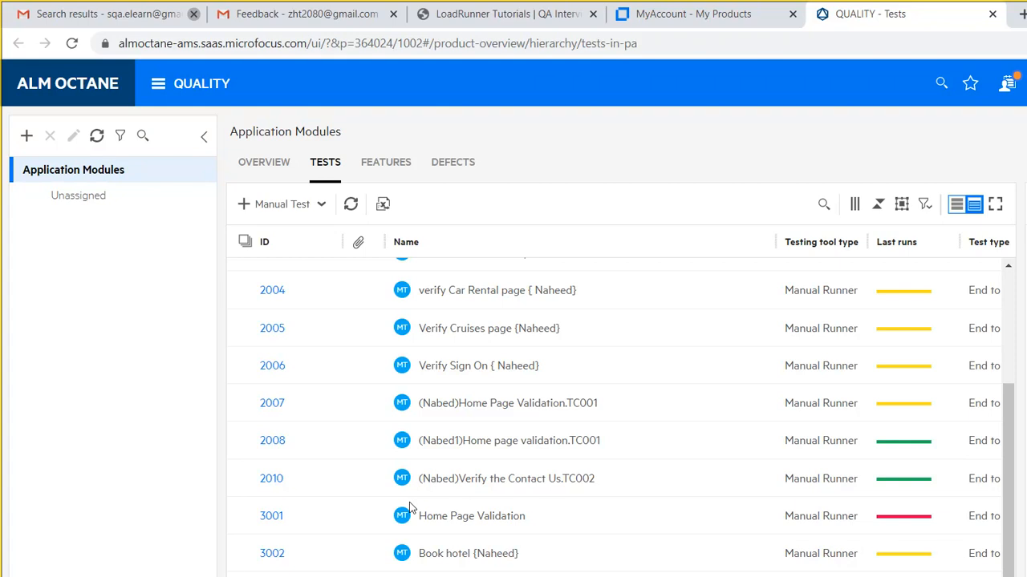
{"action": "left_click", "coordinate": [219, 504]}
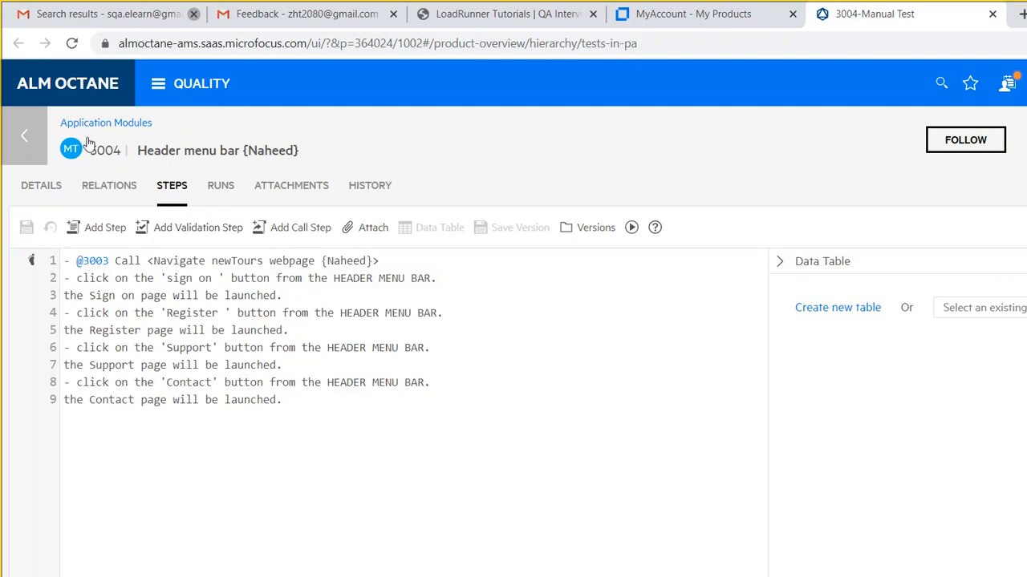
{"action": "left_click", "coordinate": [22, 113]}
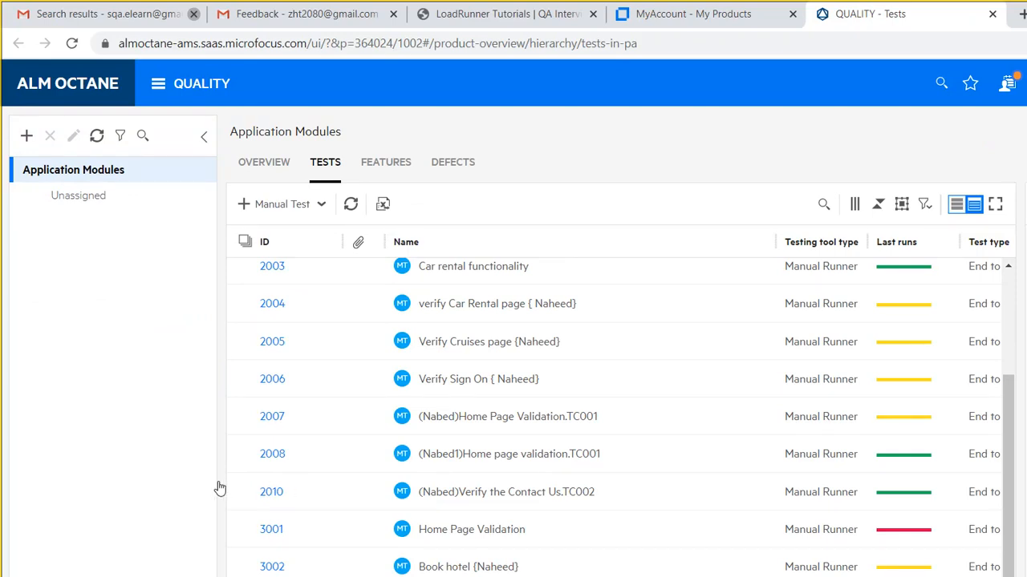
- Open the steps of manual test 3002, Book hotel, then start a new browser tab
{"action": "left_click", "coordinate": [272, 567]}
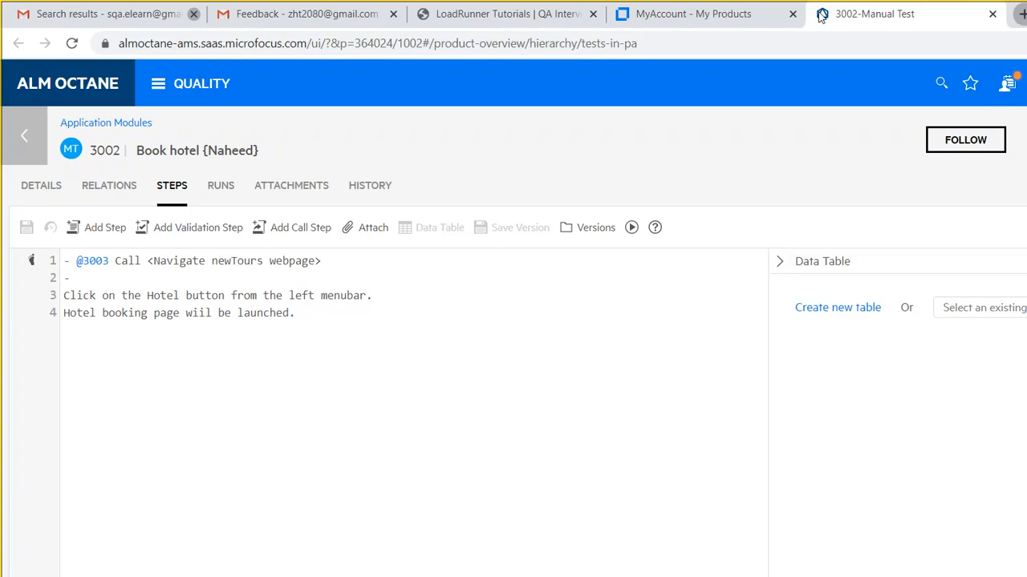
{"action": "key", "text": "ctrl+t"}
- Load newtours.demoaut.com in a new Chrome tab, then return to the 3002 Book hotel test
{"action": "type", "text": "new"}
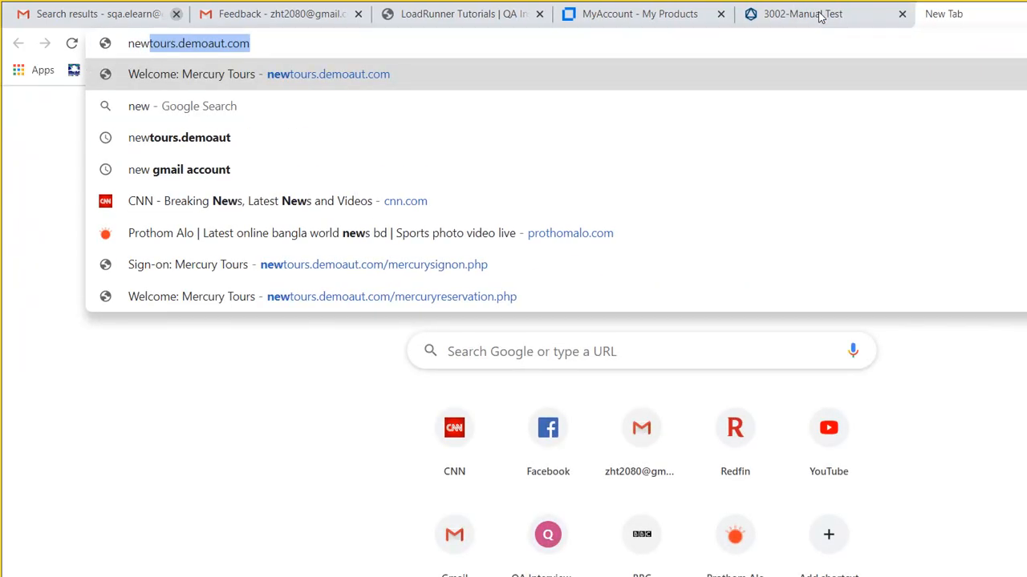
{"action": "left_click", "coordinate": [297, 70]}
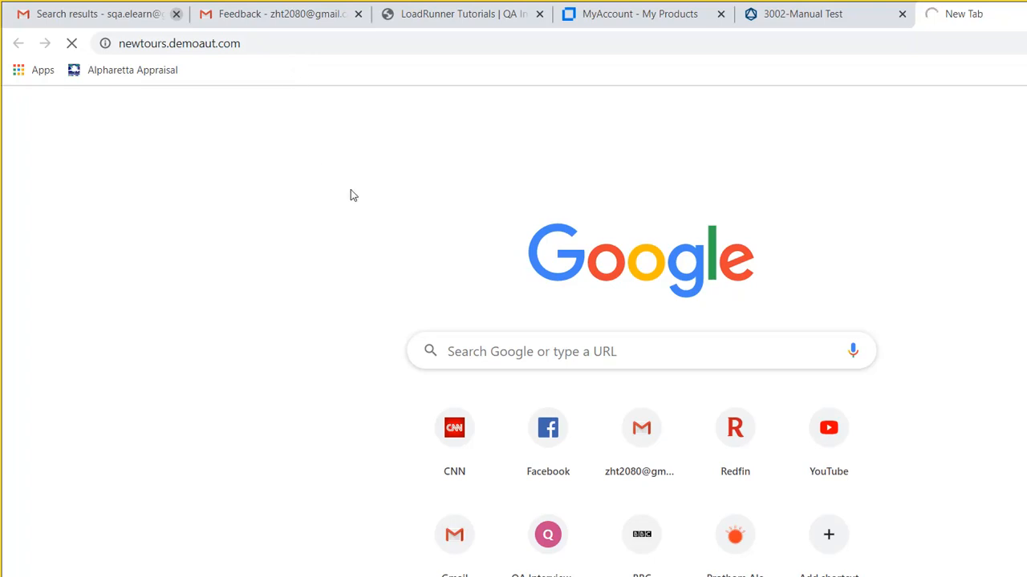
{"action": "left_click", "coordinate": [795, 14]}
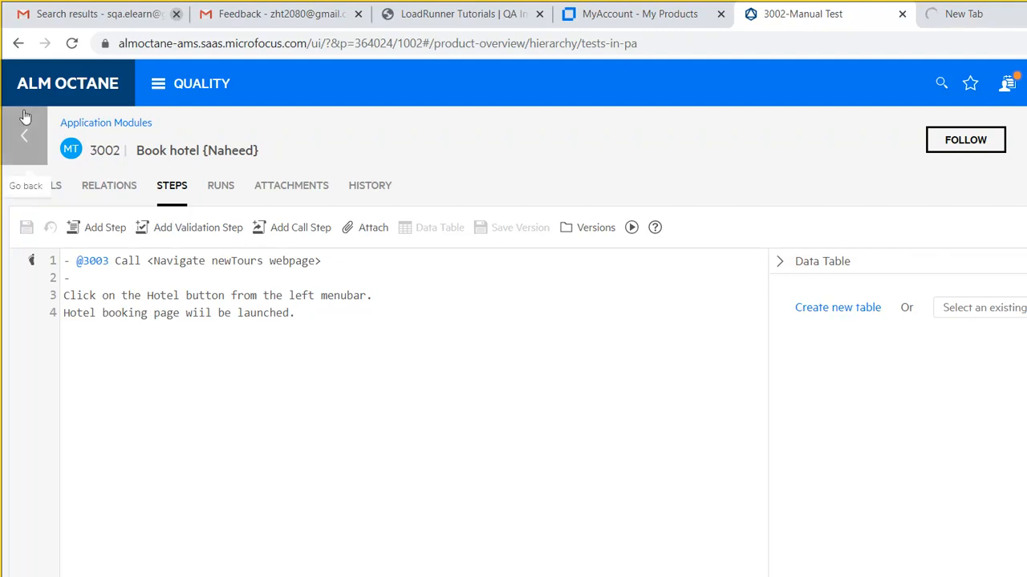
- Go back from the Book hotel test's steps to the Application Modules tests list
{"action": "left_click", "coordinate": [24, 134]}
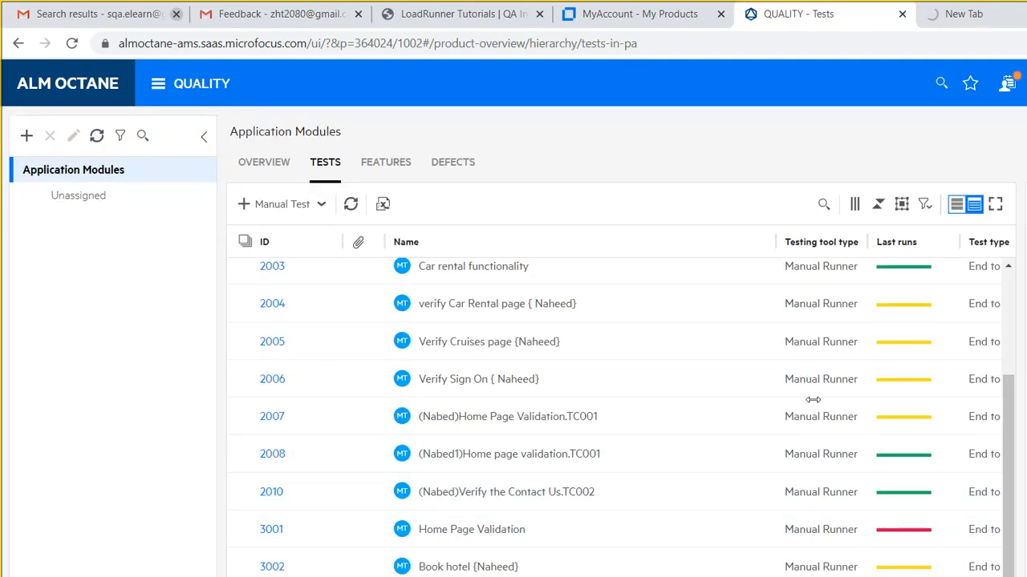
{"action": "scroll", "coordinate": [806, 470], "scroll_direction": "down", "scroll_amount": 1}
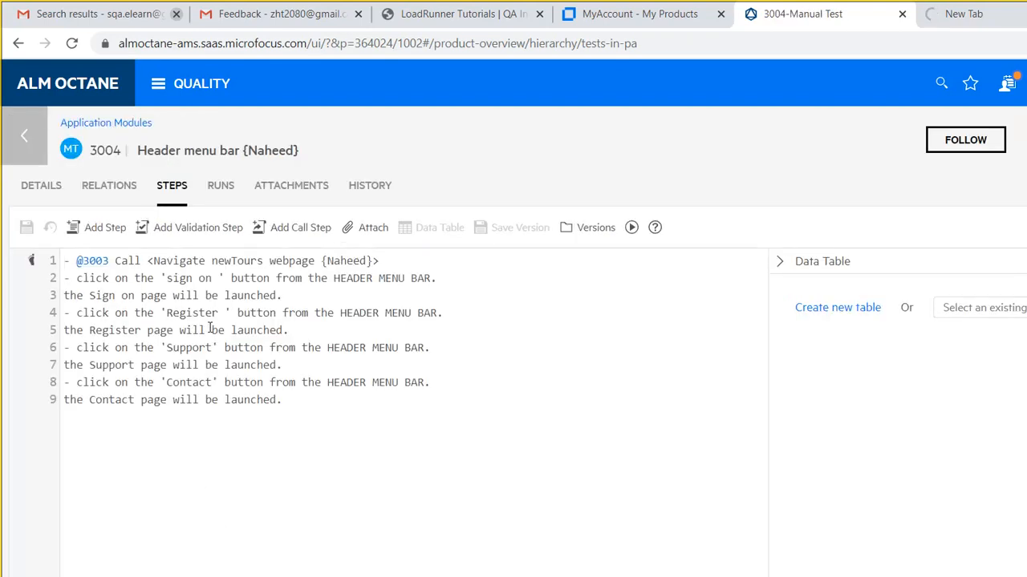
- Review test 3004's nine steps, highlighting Register on line 4, then open a new tab
{"action": "left_click_drag", "start_coordinate": [293, 403], "coordinate": [225, 382]}
{"action": "left_click_drag", "start_coordinate": [178, 309], "coordinate": [49, 211]}
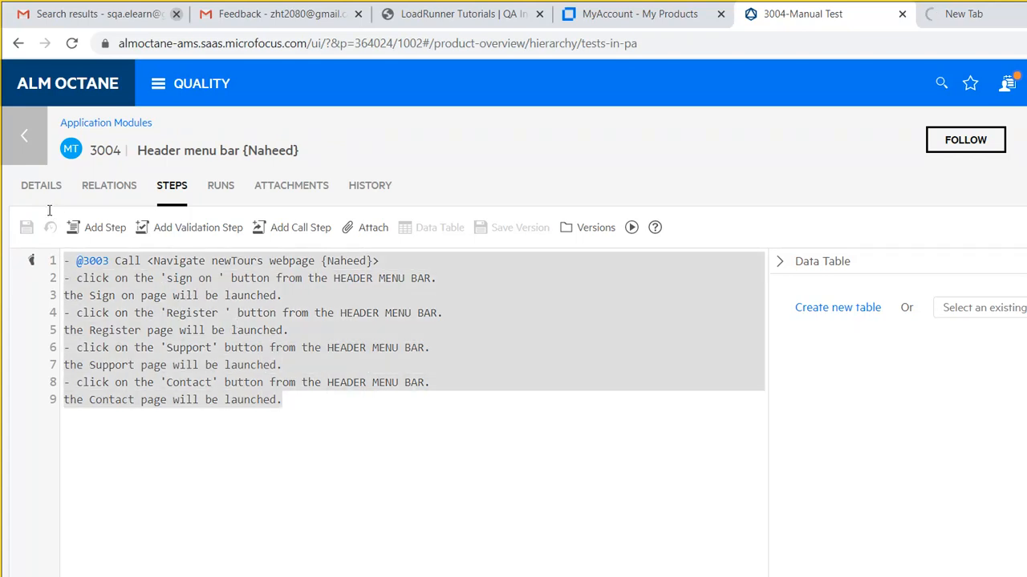
{"action": "left_click", "coordinate": [128, 363]}
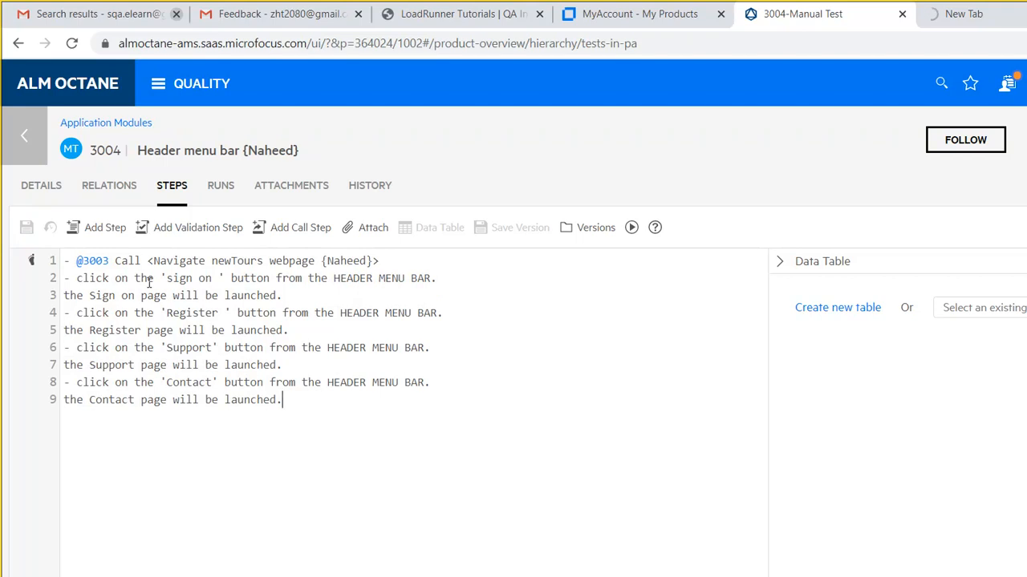
{"action": "left_click_drag", "start_coordinate": [166, 313], "coordinate": [217, 314]}
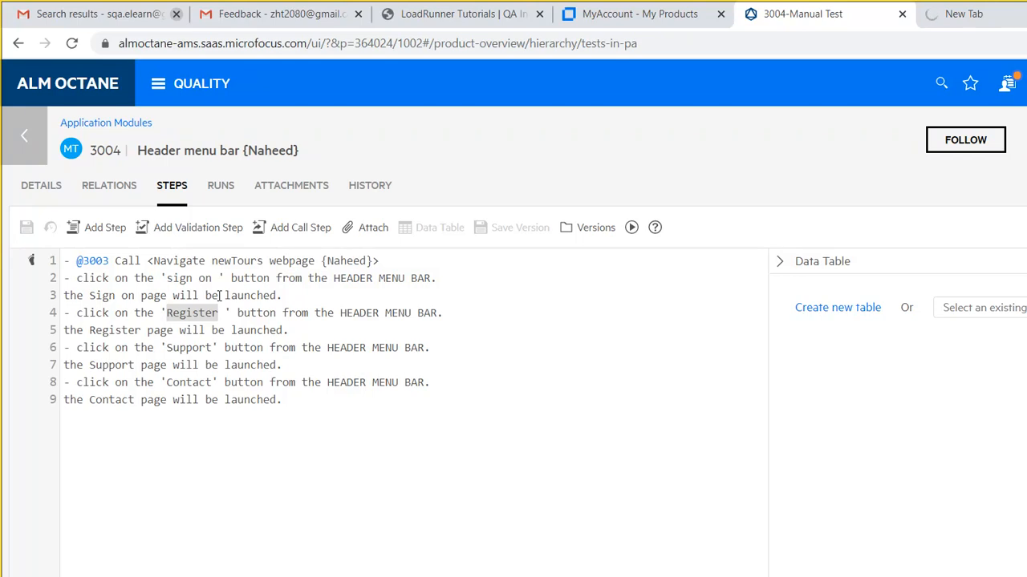
{"action": "left_click", "coordinate": [230, 326]}
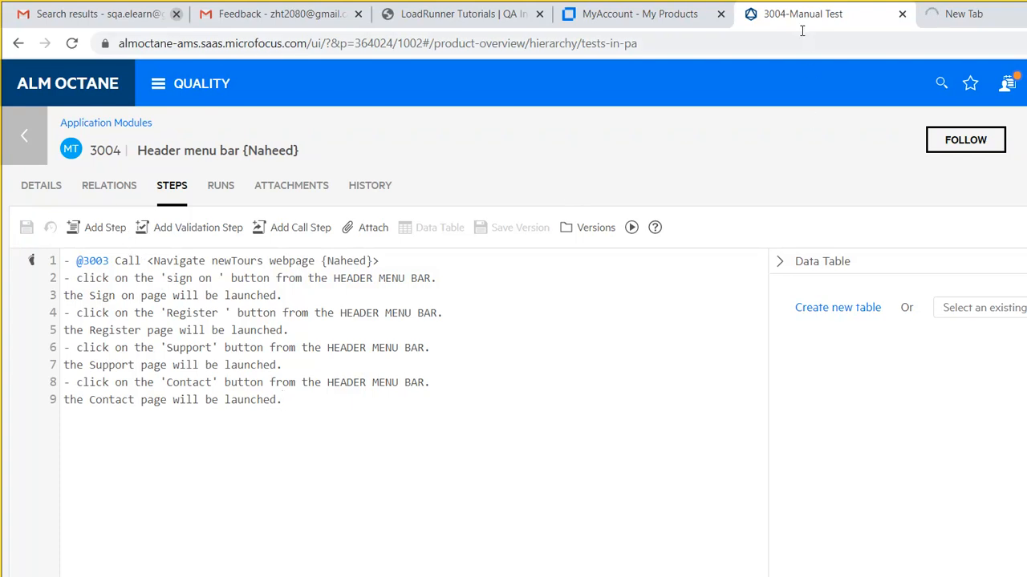
{"action": "left_click", "coordinate": [964, 14]}
- Enter 'qa' in the address bar and browse qaquestions.org's Home and QA Interview Questions pages
{"action": "left_click", "coordinate": [737, 39]}
{"action": "type", "text": "qa"}
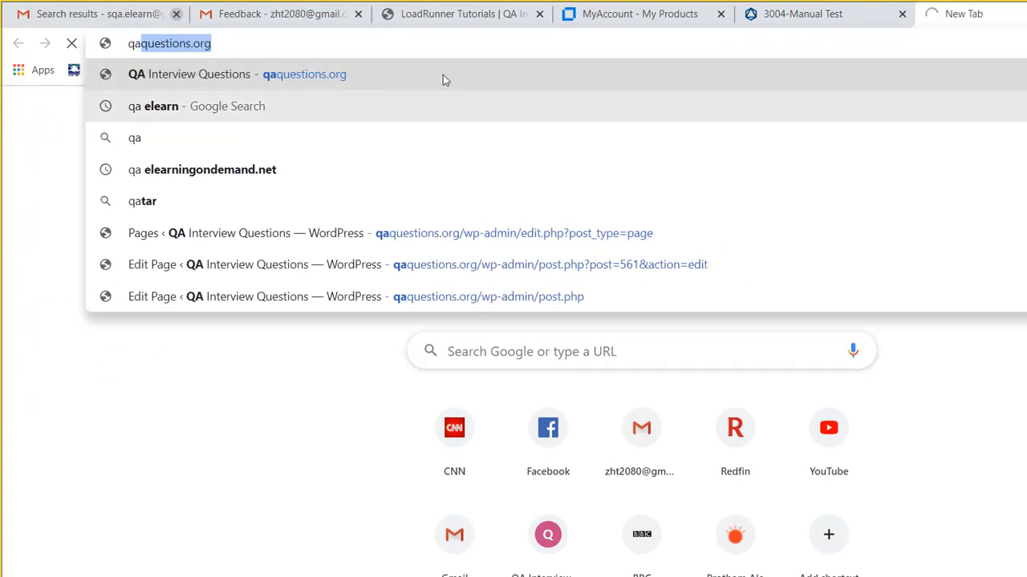
{"action": "left_click", "coordinate": [457, 14]}
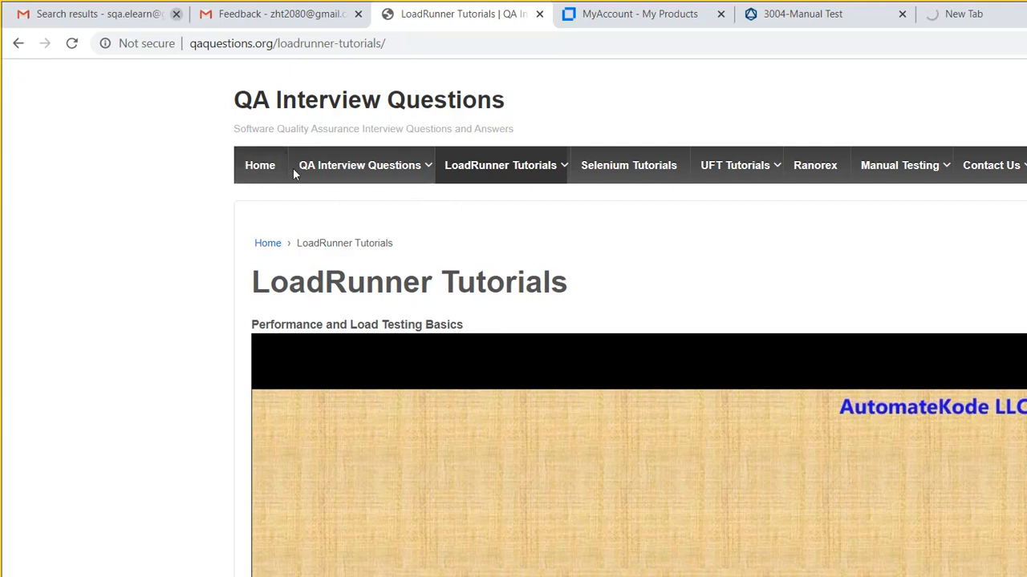
{"action": "left_click", "coordinate": [211, 139]}
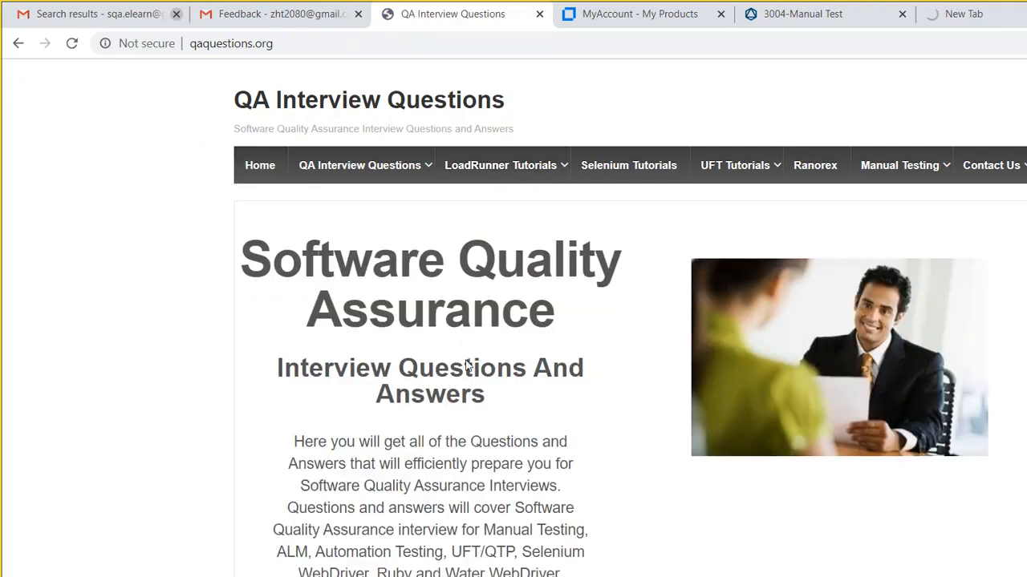
{"action": "left_click", "coordinate": [284, 133]}
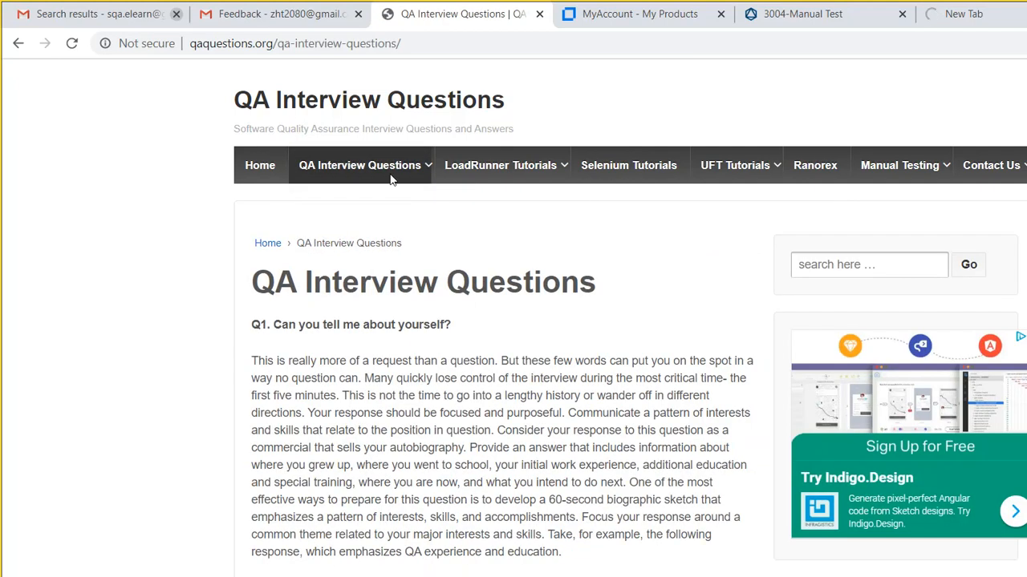
{"action": "left_click", "coordinate": [400, 134]}
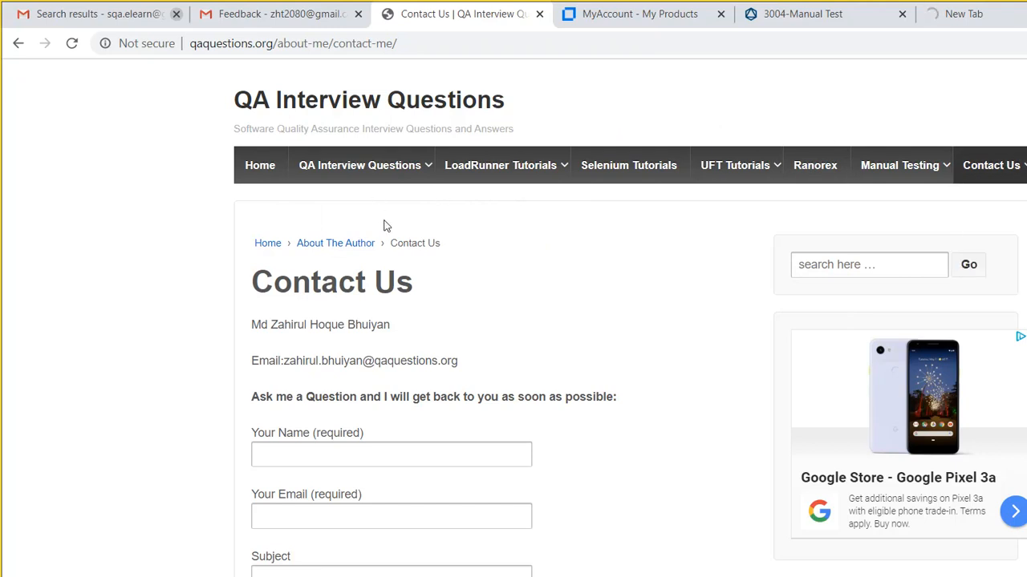
{"action": "mouse_move", "coordinate": [314, 155]}
- Visit the ALM Interview Questions page, then go to qaquestions.org's Register page
{"action": "left_click", "coordinate": [305, 165]}
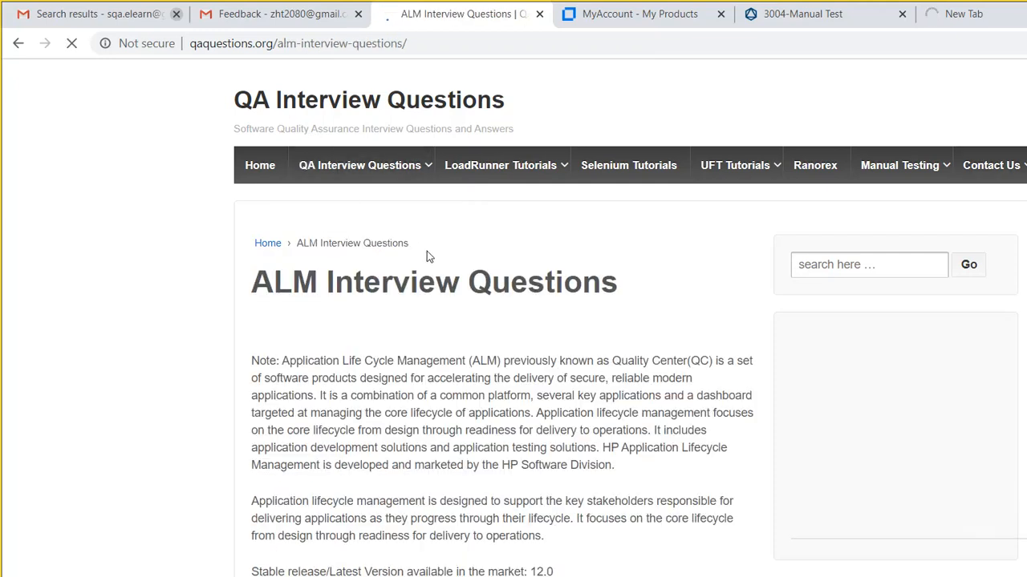
{"action": "mouse_move", "coordinate": [307, 153]}
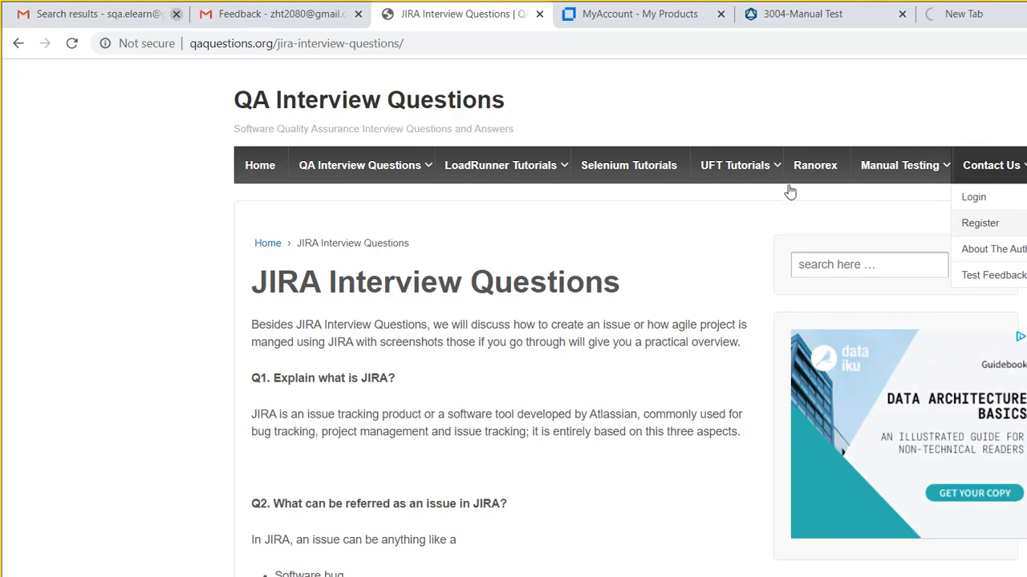
{"action": "left_click", "coordinate": [980, 228]}
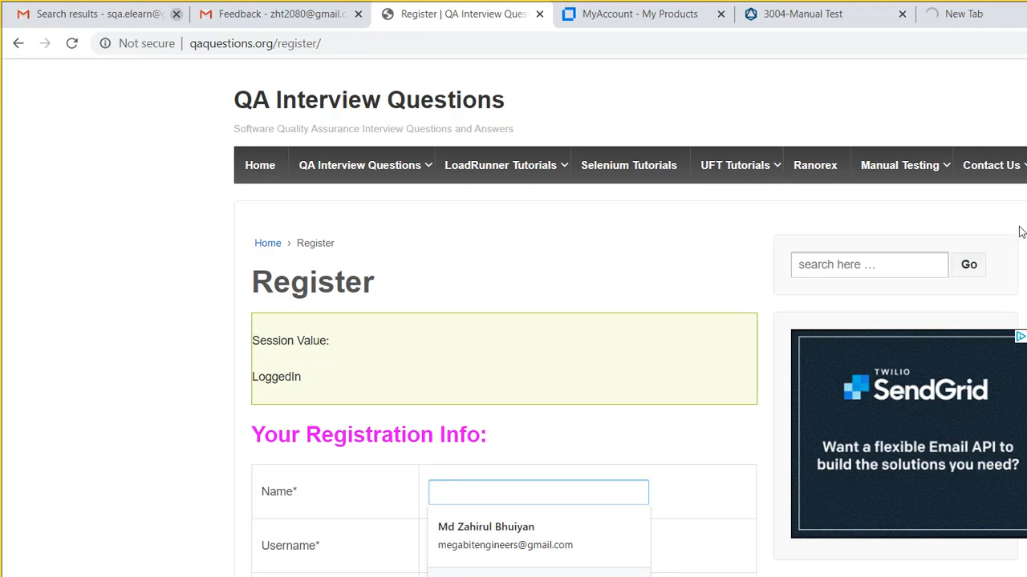
- Scroll through the Register form and switch back to the ALM Octane test 3004 tab
{"action": "scroll", "coordinate": [1017, 233], "scroll_direction": "down", "scroll_amount": 4}
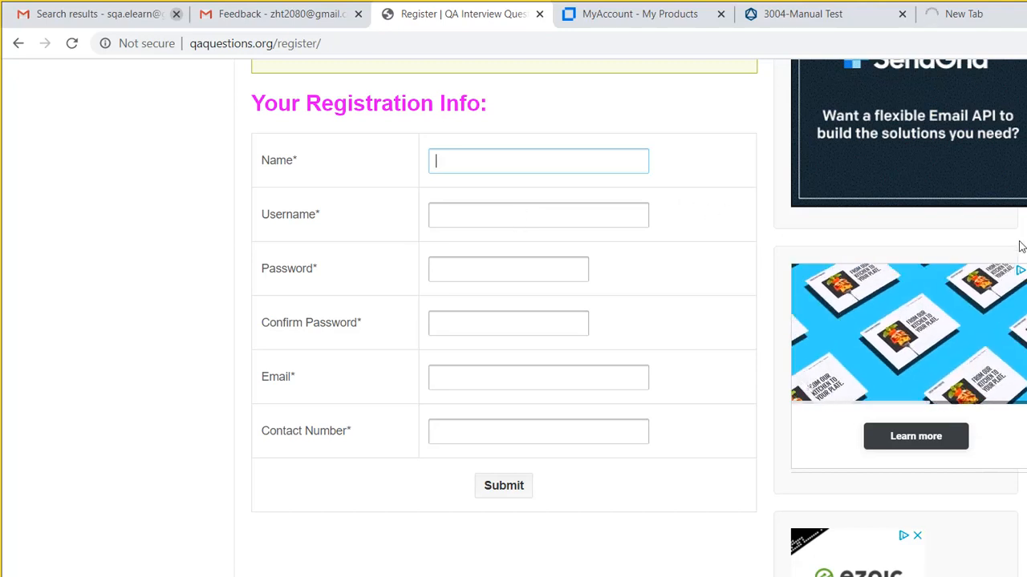
{"action": "scroll", "coordinate": [1020, 240], "scroll_direction": "up", "scroll_amount": 4}
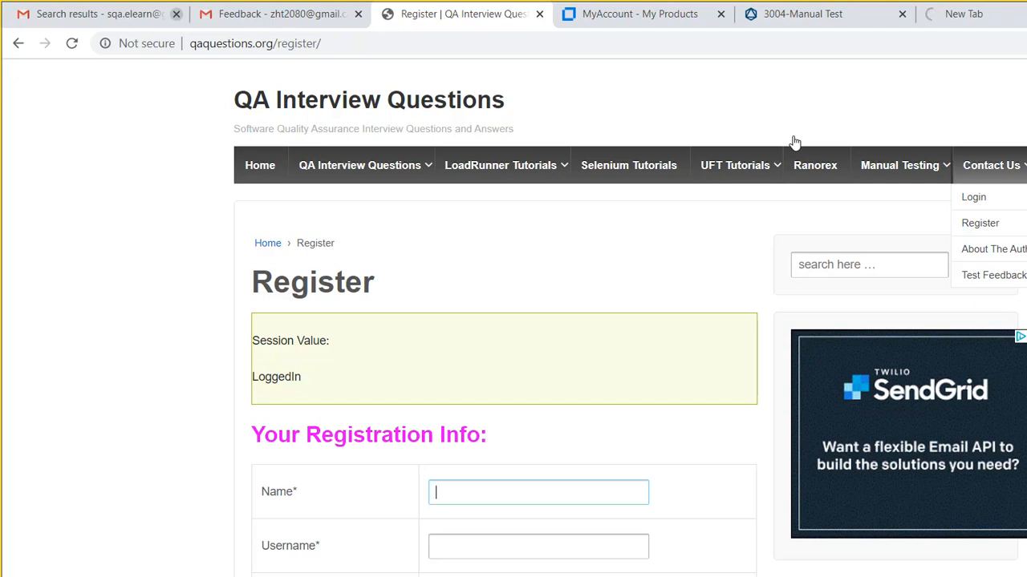
{"action": "left_click", "coordinate": [802, 14]}
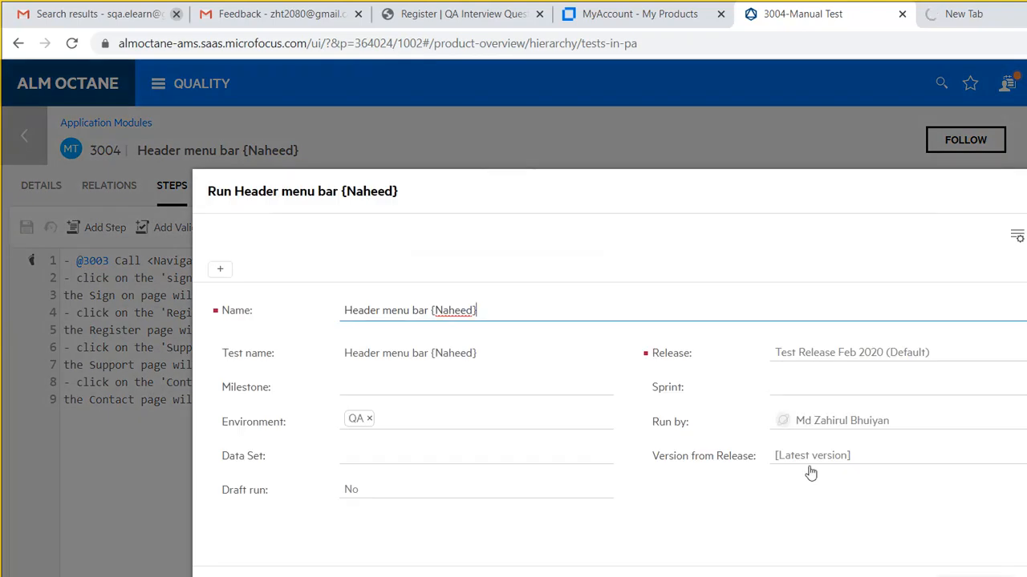
{"action": "left_click", "coordinate": [795, 473]}
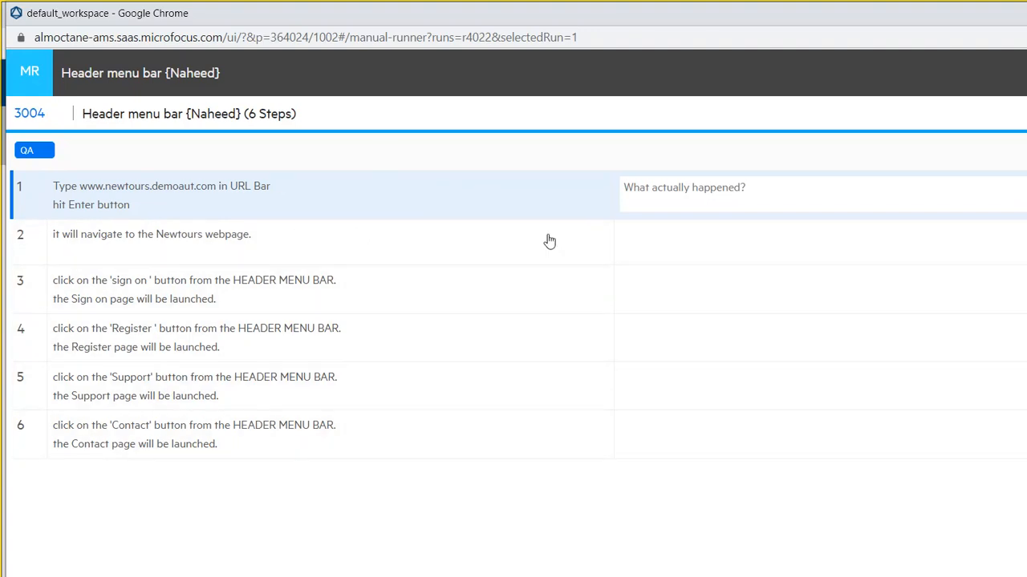
{"action": "left_click_drag", "start_coordinate": [522, 575], "coordinate": [522, 555]}
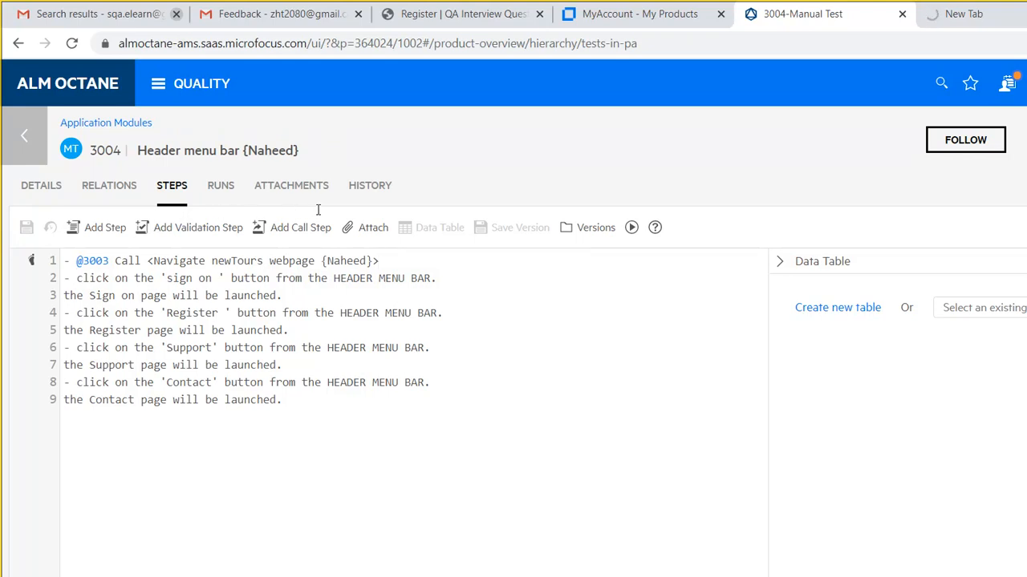
{"action": "left_click_drag", "start_coordinate": [315, 211], "coordinate": [61, 205]}
{"action": "key", "text": "BackSpace"}
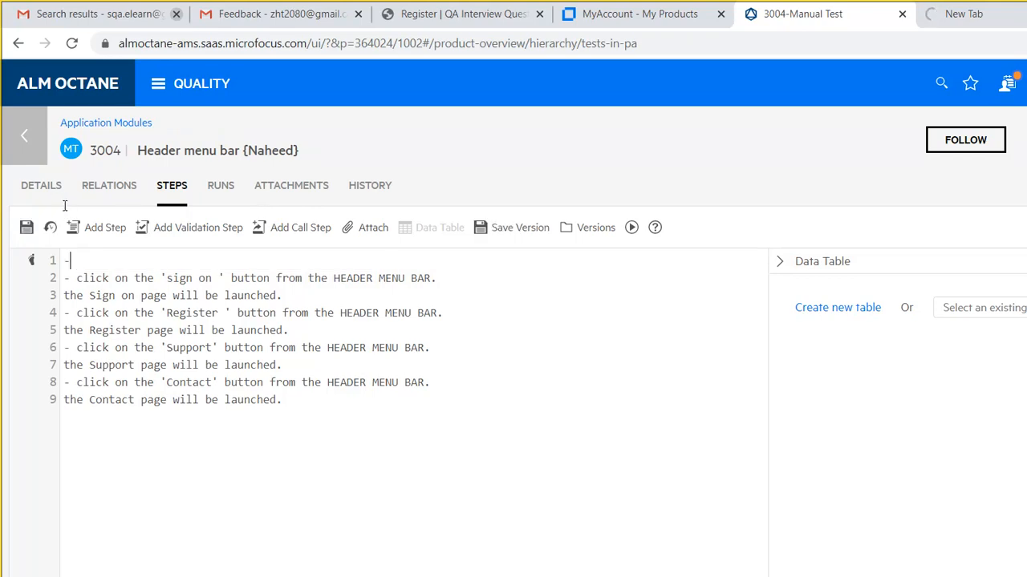
{"action": "key", "text": "BackSpace"}
{"action": "type", "text": "Open A"}
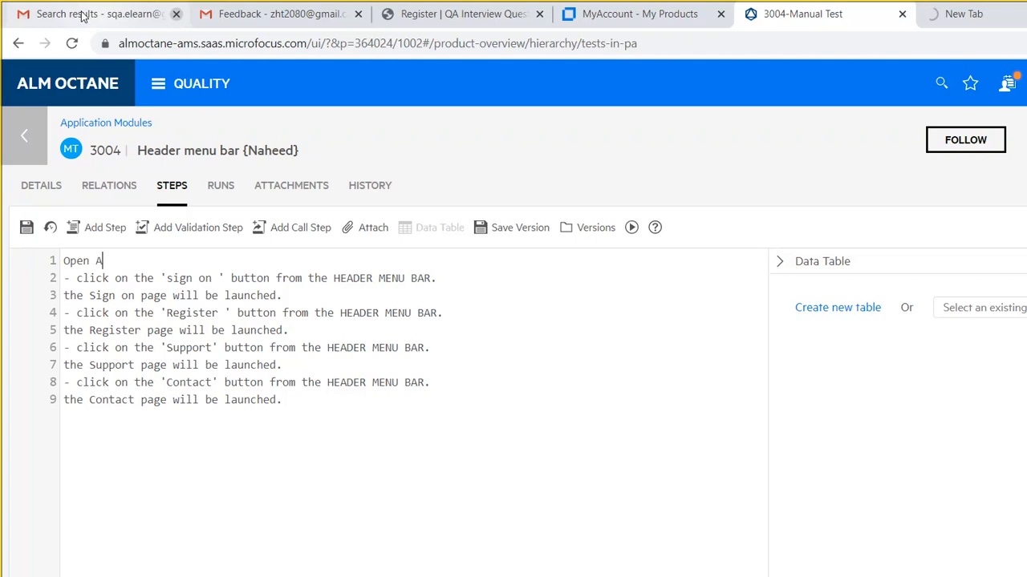
{"action": "key", "text": "BackSpace"}
{"action": "type", "text": "browser and navi"}
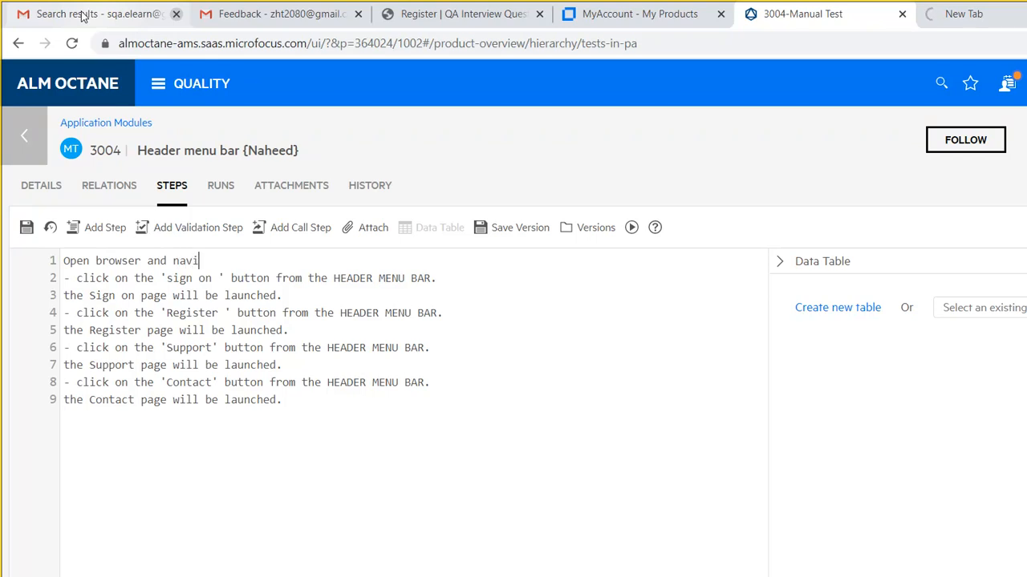
{"action": "type", "text": "gate to"}
{"action": "type", "text": "newtours.demoaut.com"}
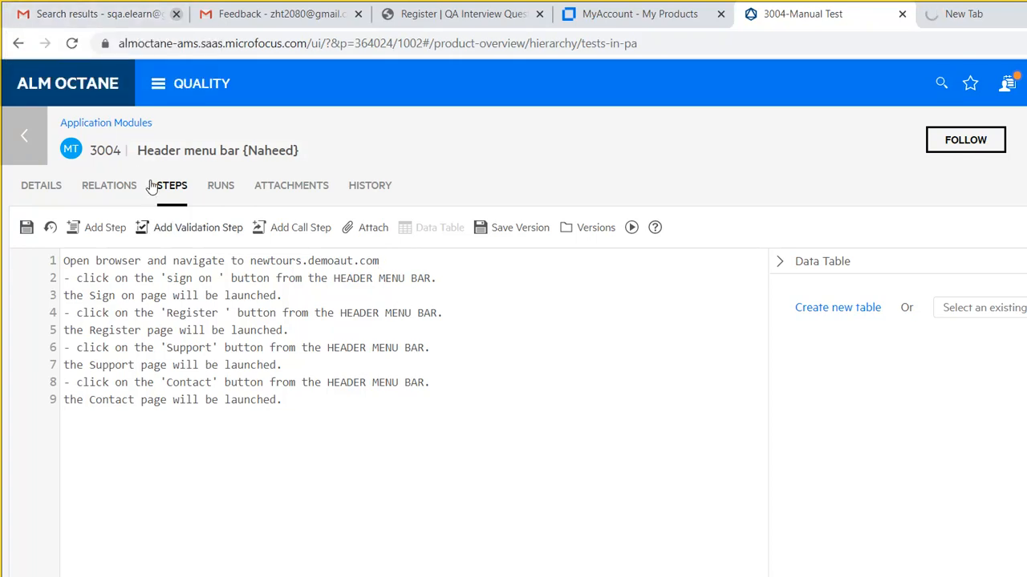
- Add step line 2: 'Page will be loaded and logo will be displayed on the top left corner'
{"action": "key", "text": "Return"}
{"action": "type", "text": "- ?"}
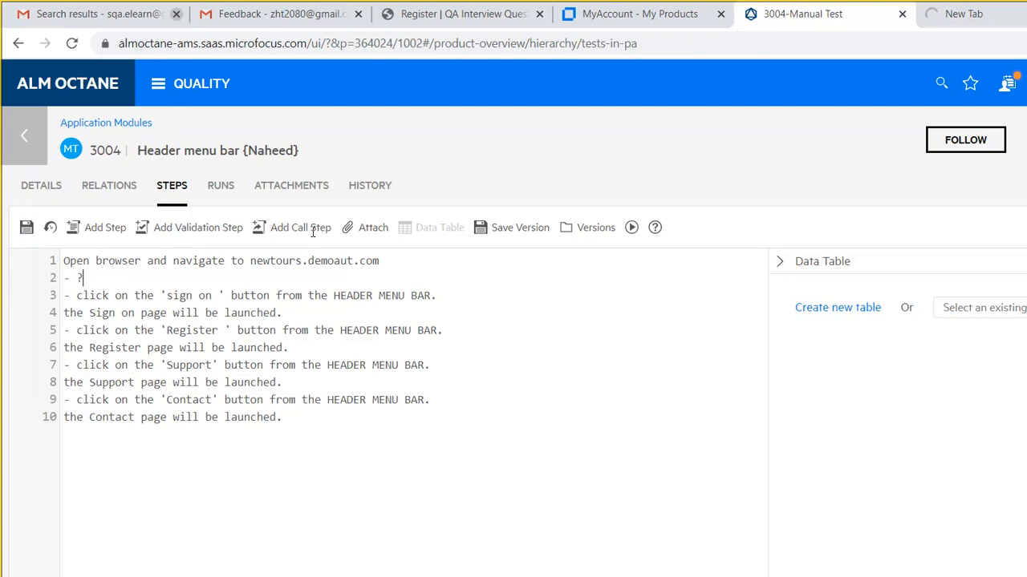
{"action": "type", "text": "Page will be loaded and "}
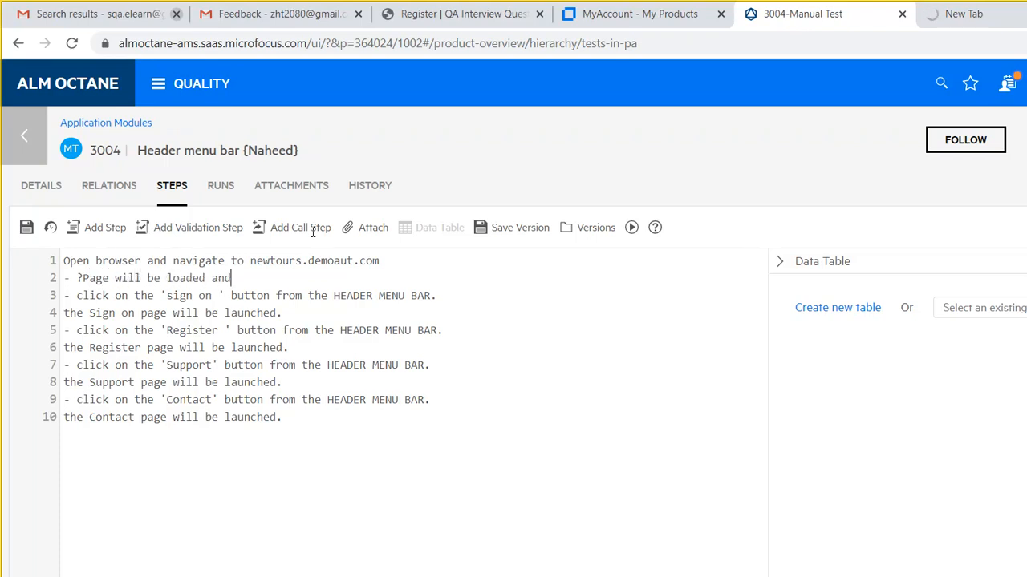
{"action": "type", "text": "logo will be disp"}
{"action": "type", "text": "yed"}
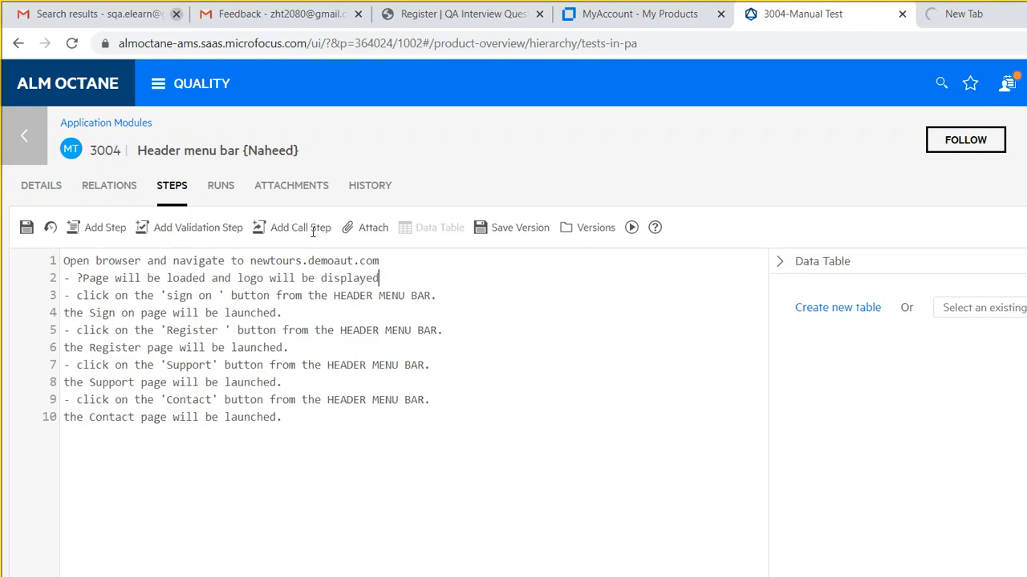
{"action": "type", "text": " on the top left cor"}
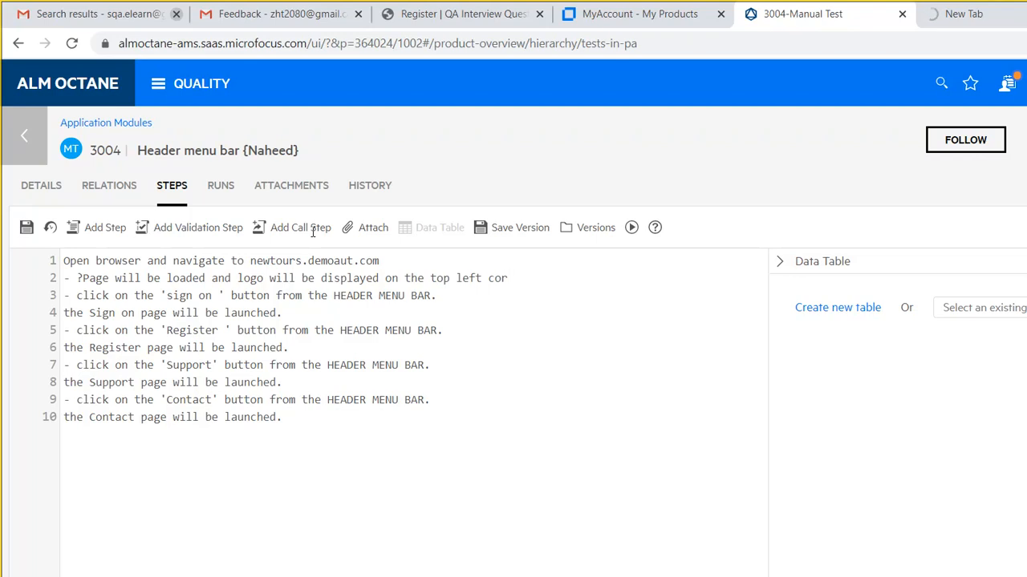
{"action": "type", "text": "ner"}
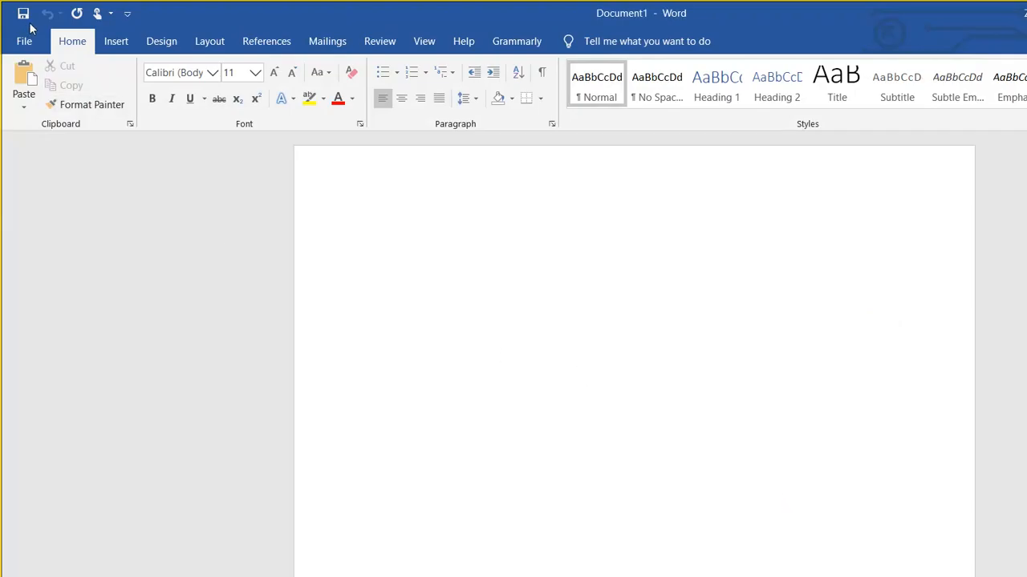
- Insert a 4-column, 5-row table through Insert > Table > Insert Table
{"action": "left_click", "coordinate": [98, 40]}
{"action": "left_click", "coordinate": [127, 81]}
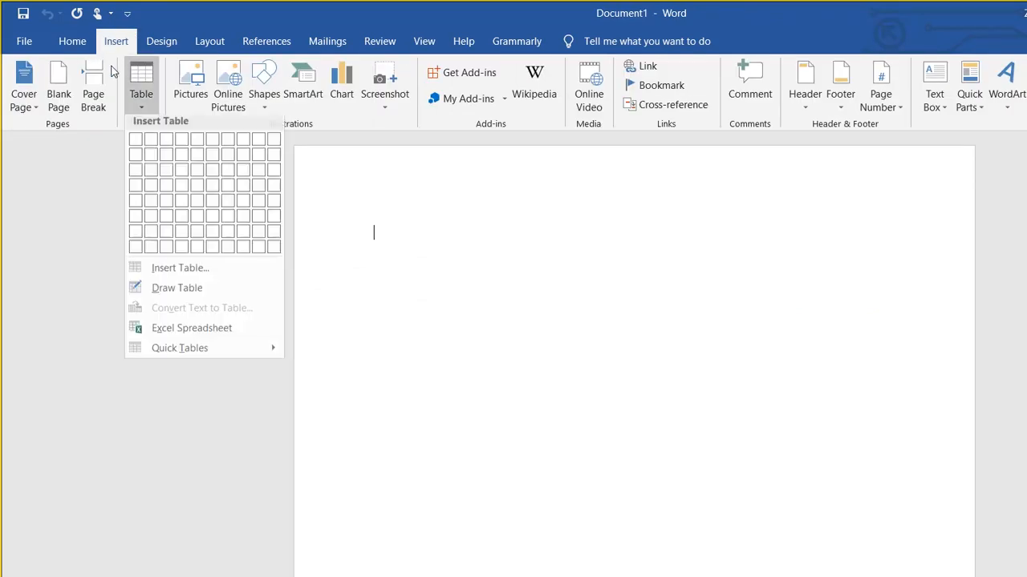
{"action": "left_click", "coordinate": [179, 272]}
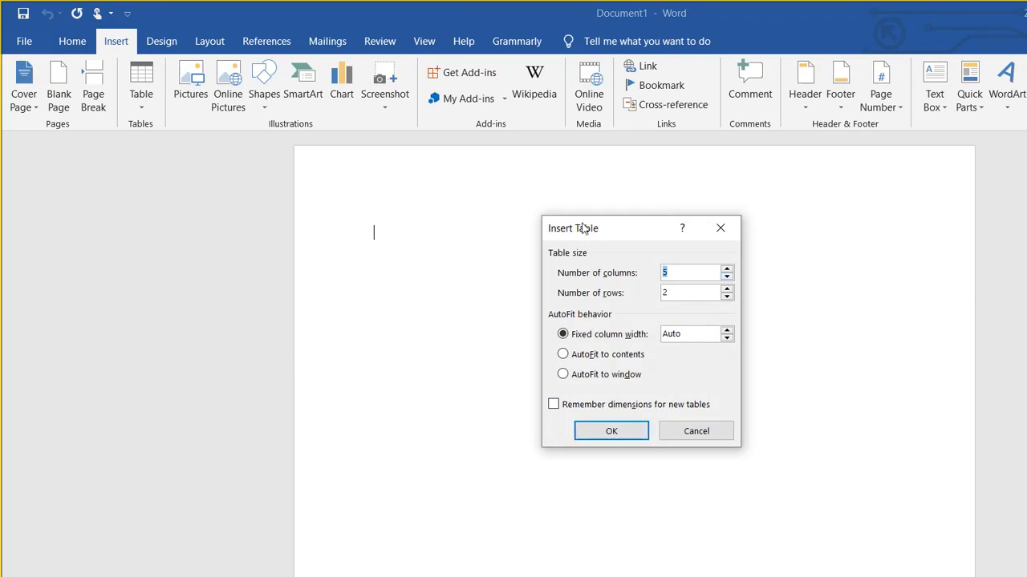
{"action": "key", "text": "Tab"}
{"action": "key", "text": "Up"}
{"action": "key", "text": "Up"}
{"action": "key", "text": "Return"}
- Add an empty line above the table and move the cursor onto it
{"action": "left_click", "coordinate": [318, 168]}
{"action": "left_click", "coordinate": [291, 180]}
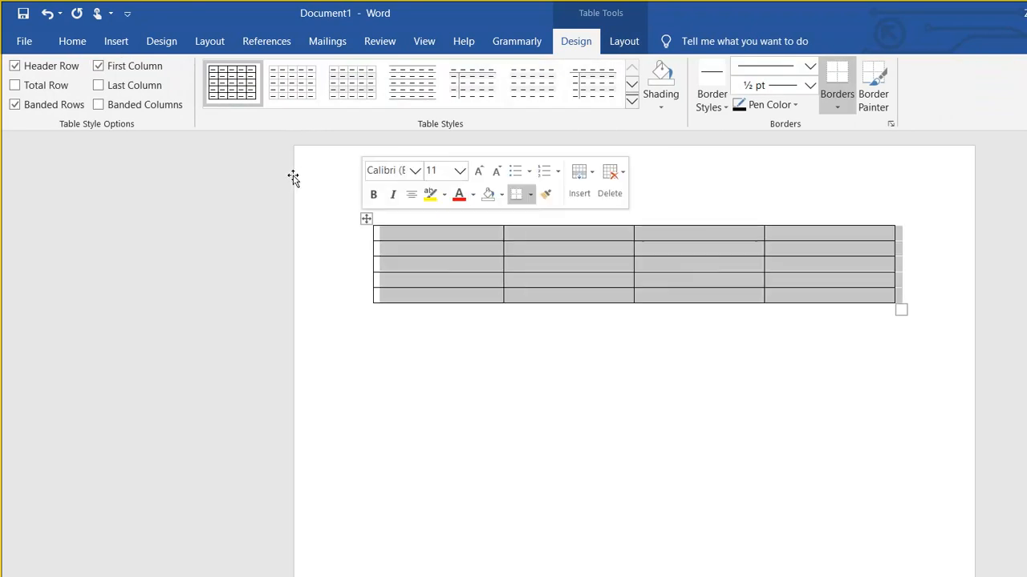
{"action": "left_click_drag", "start_coordinate": [294, 179], "coordinate": [291, 192]}
{"action": "key", "text": "Return"}
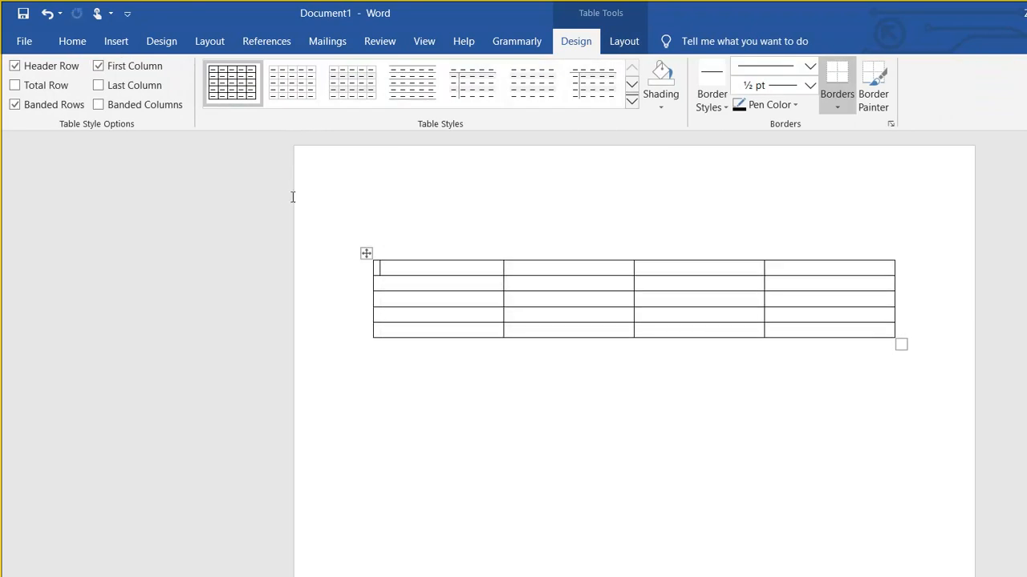
{"action": "key", "text": "Up"}
- Type 'TC Name: Verify the horizontal menu bar items', checking the ALM Octane steps and fixing typos
{"action": "type", "text": "TC Name"}
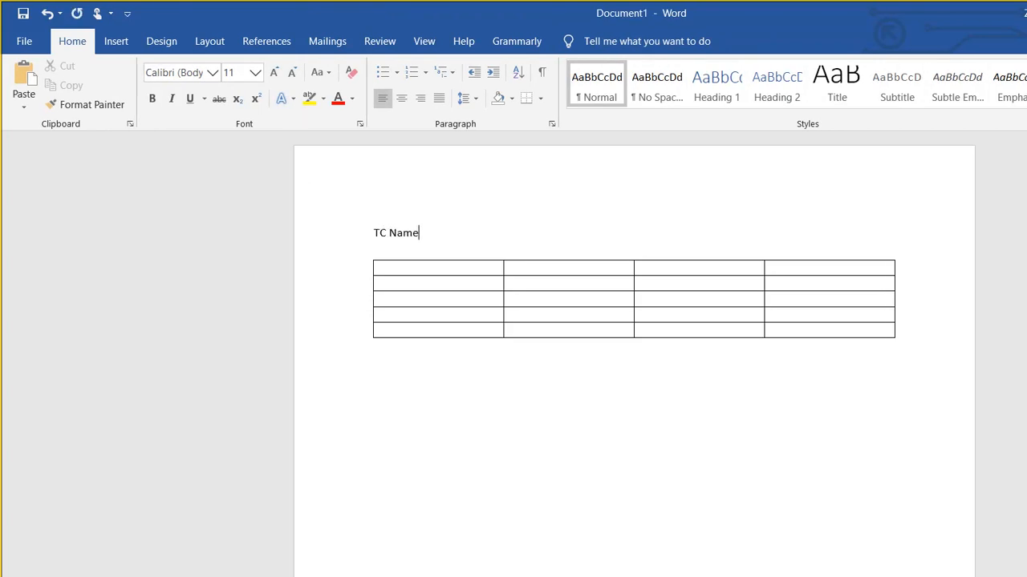
{"action": "type", "text": ":"}
{"action": "left_click", "coordinate": [479, 566]}
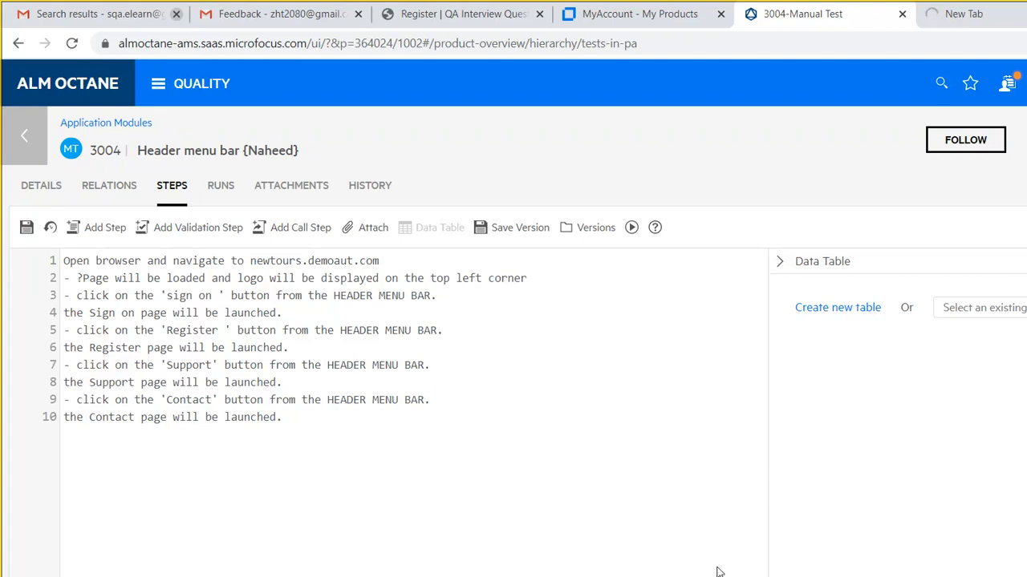
{"action": "mouse_move", "coordinate": [717, 573]}
{"action": "left_click", "coordinate": [947, 574]}
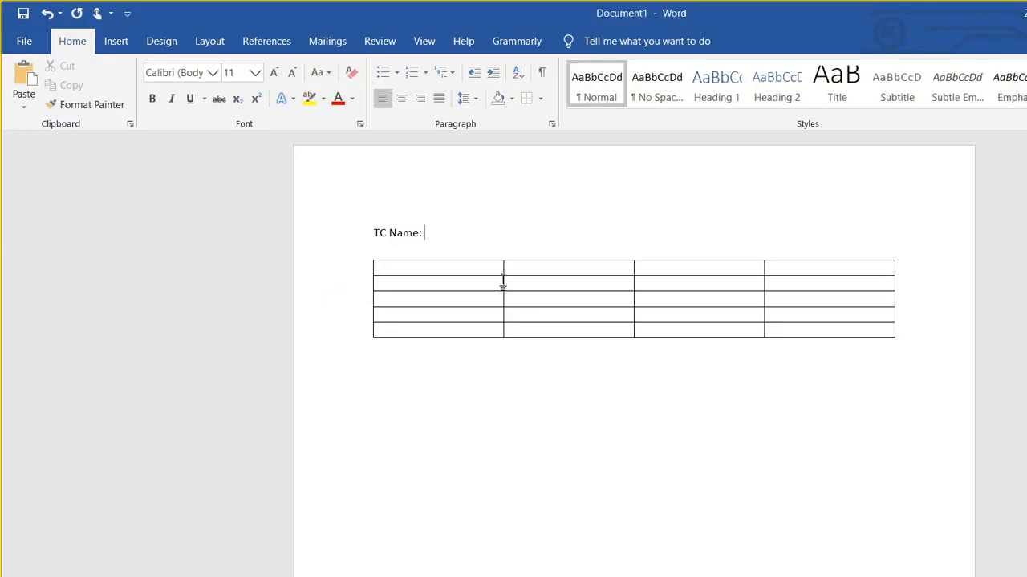
{"action": "type", "text": "Ver"}
{"action": "type", "text": "ify the ve"}
{"action": "type", "text": "rtif"}
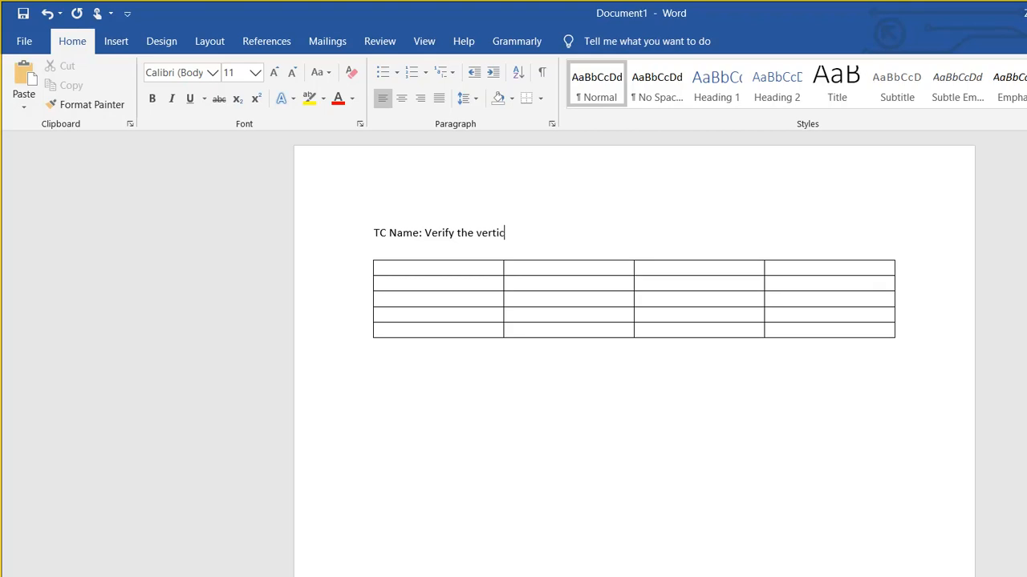
{"action": "type", "text": "al me"}
{"action": "key", "text": "BackSpace"}
{"action": "key", "text": "BackSpace"}
{"action": "key", "text": "BackSpace"}
{"action": "key", "text": "BackSpace"}
{"action": "key", "text": "BackSpace"}
{"action": "key", "text": "BackSpace"}
{"action": "key", "text": "BackSpace"}
{"action": "key", "text": "BackSpace"}
{"action": "key", "text": "BackSpace"}
{"action": "key", "text": "BackSpace"}
{"action": "type", "text": "horizontal menu bar items"}
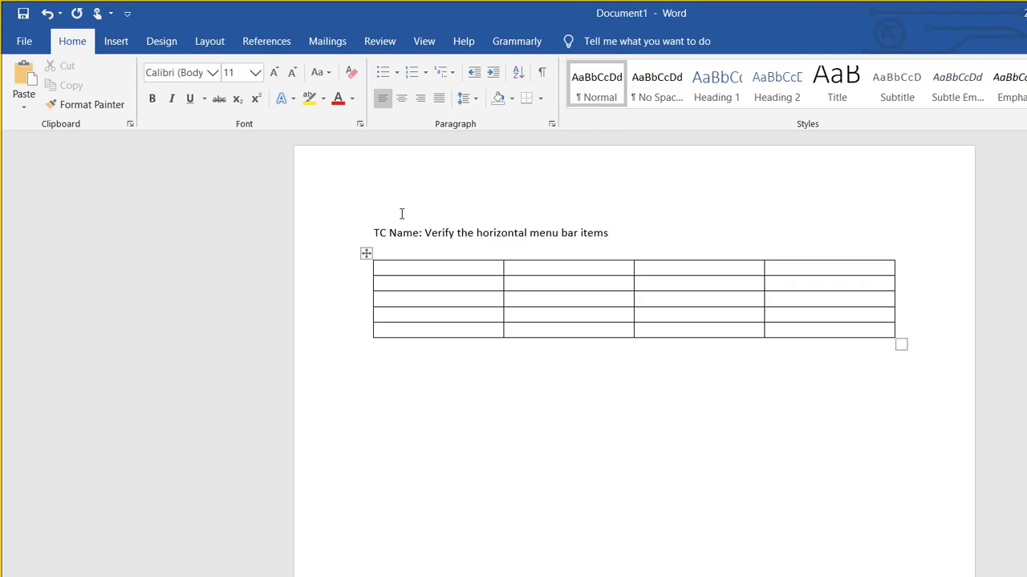
- Narrow the first column and enter headers Step No, Action/Description, Expected Output, Actual Output
{"action": "left_click_drag", "start_coordinate": [503, 296], "coordinate": [423, 296]}
{"action": "key", "text": "Down"}
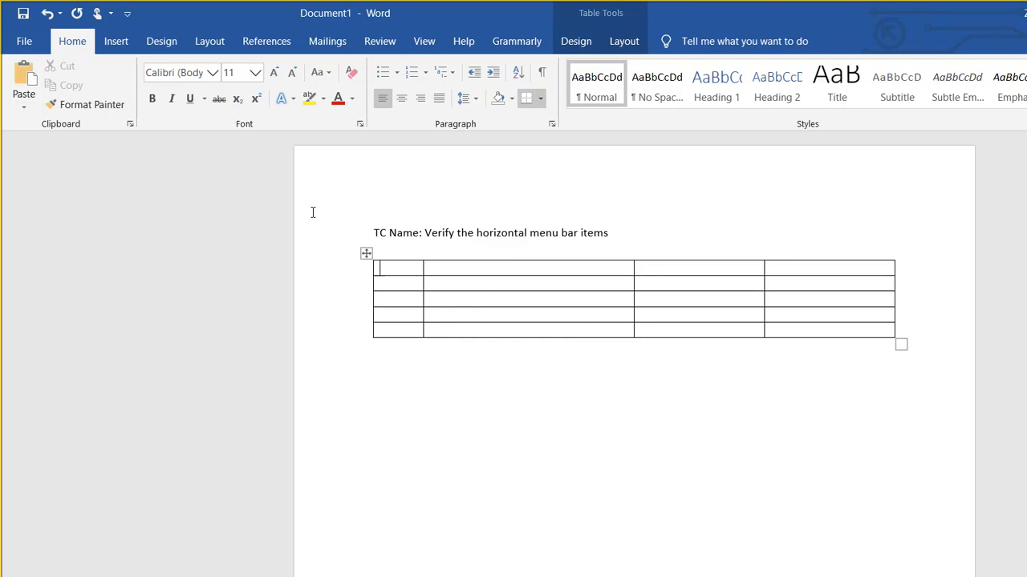
{"action": "type", "text": "Step No"}
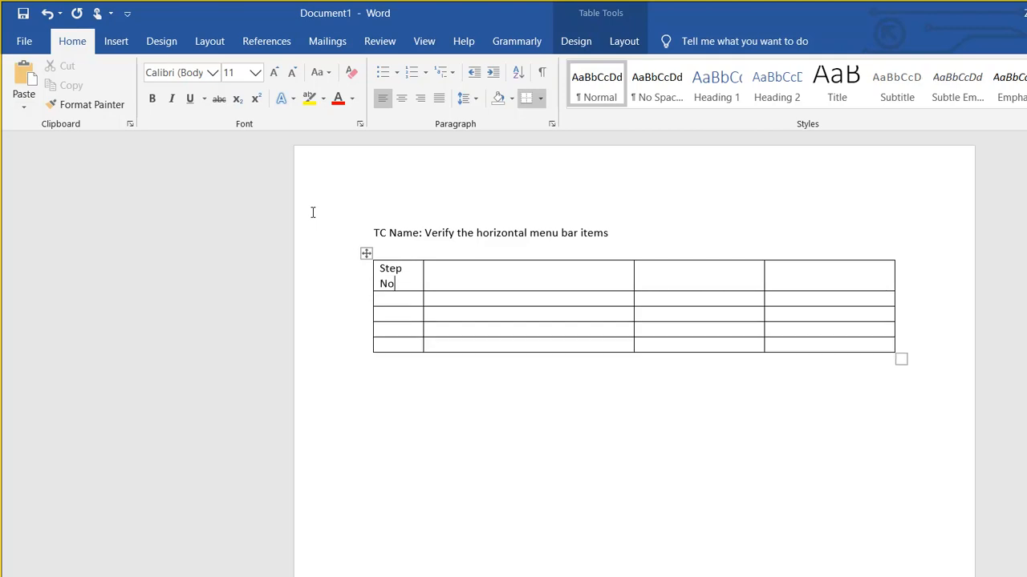
{"action": "key", "text": "Tab"}
{"action": "type", "text": "Action/Description"}
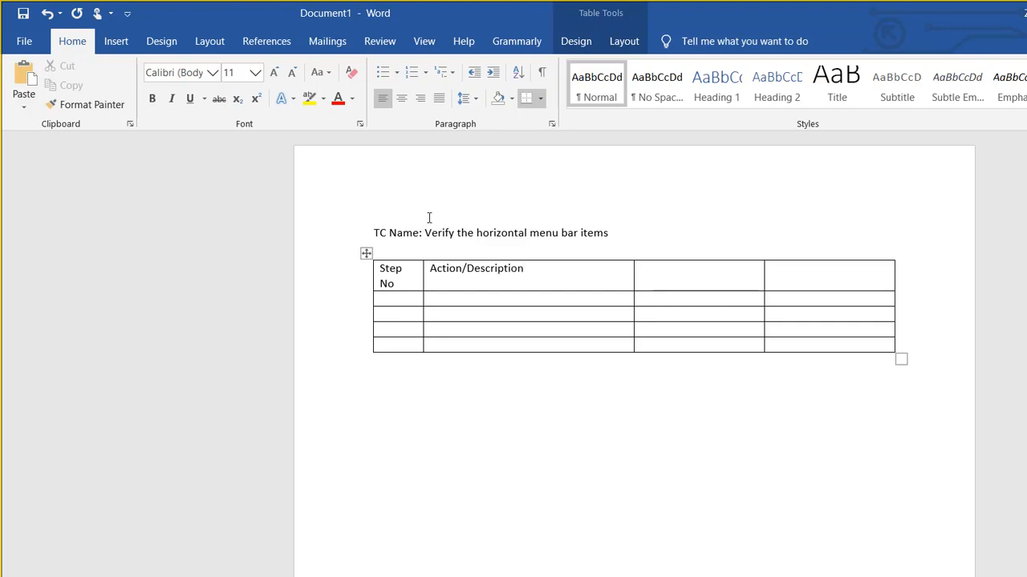
{"action": "key", "text": "Tab"}
{"action": "type", "text": "Expected Output"}
{"action": "key", "text": "Tab"}
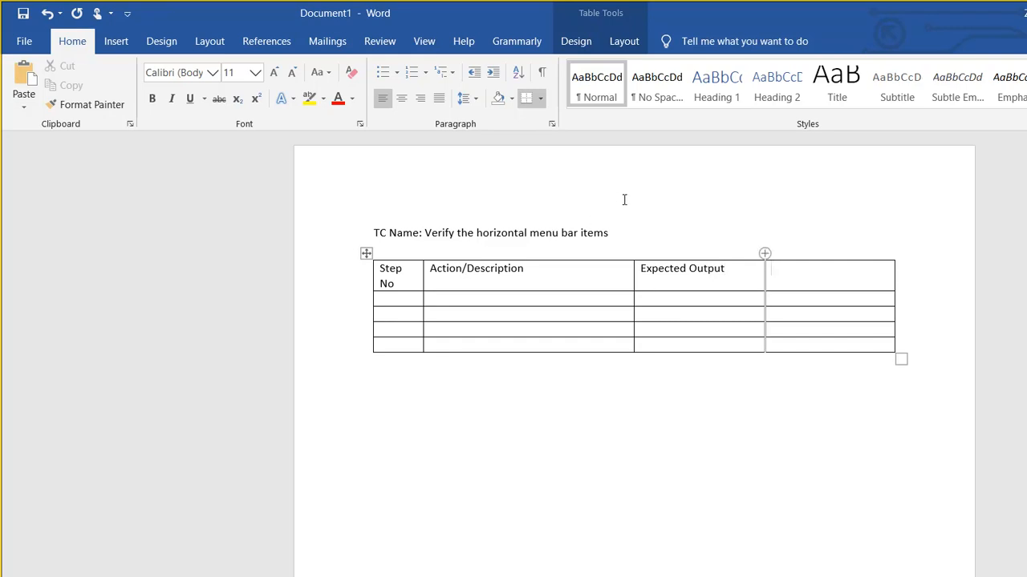
{"action": "type", "text": "Actual"}
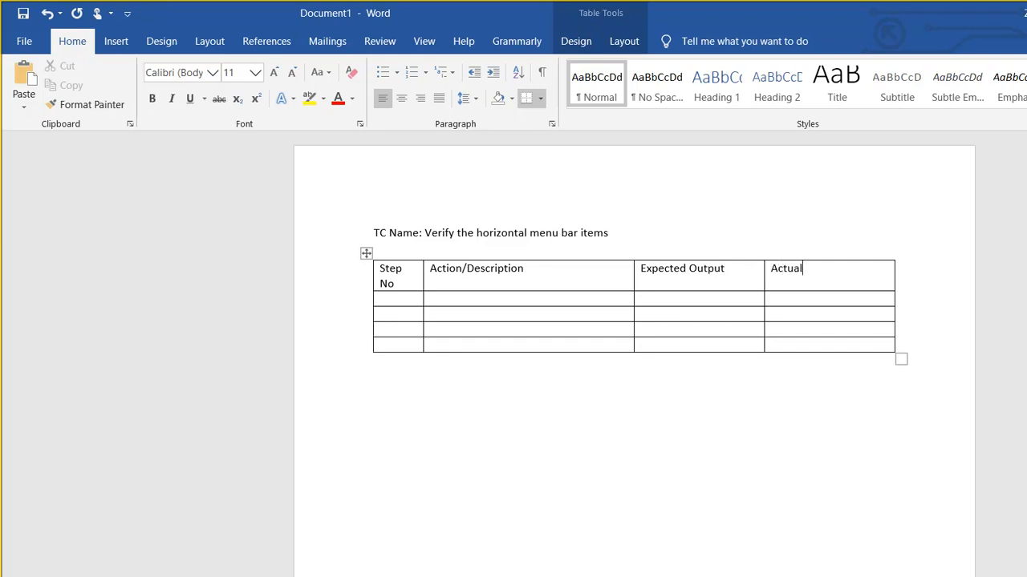
{"action": "type", "text": " Output"}
- Add a fifth column headed Pass/Fail and enter 1 as the first step number
{"action": "right_click", "coordinate": [856, 264]}
{"action": "mouse_move", "coordinate": [907, 423]}
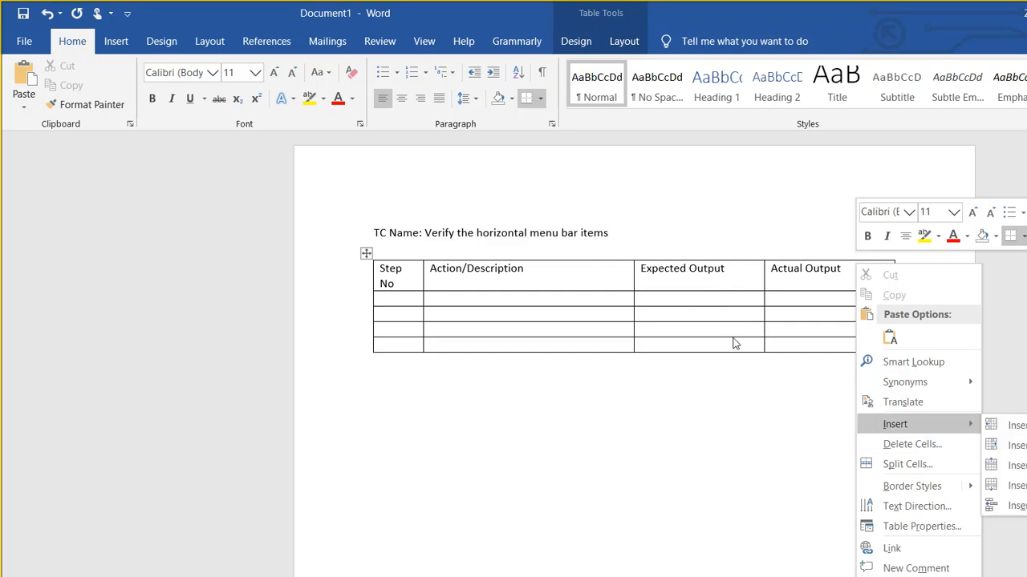
{"action": "left_click", "coordinate": [1017, 446]}
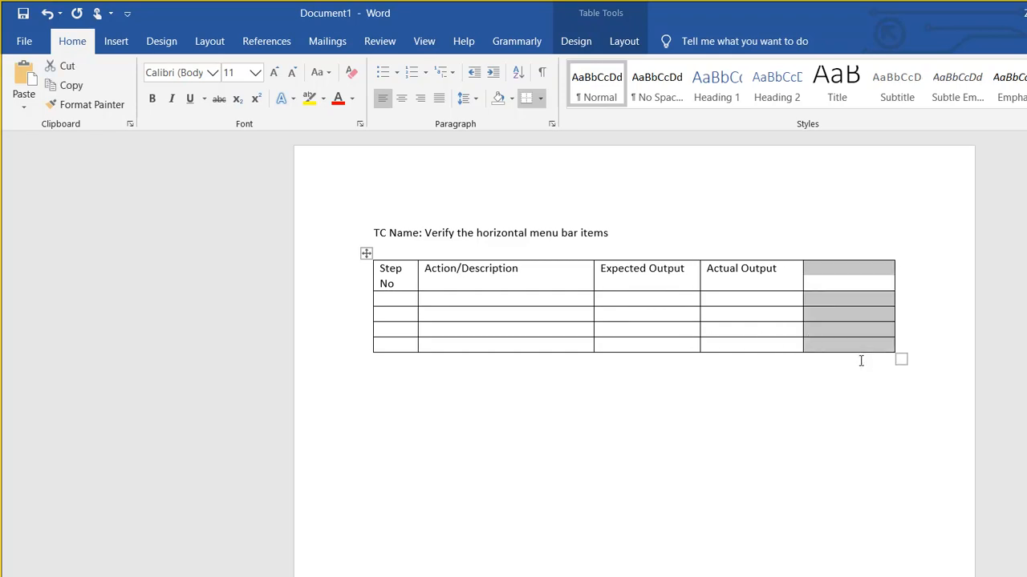
{"action": "left_click", "coordinate": [839, 276]}
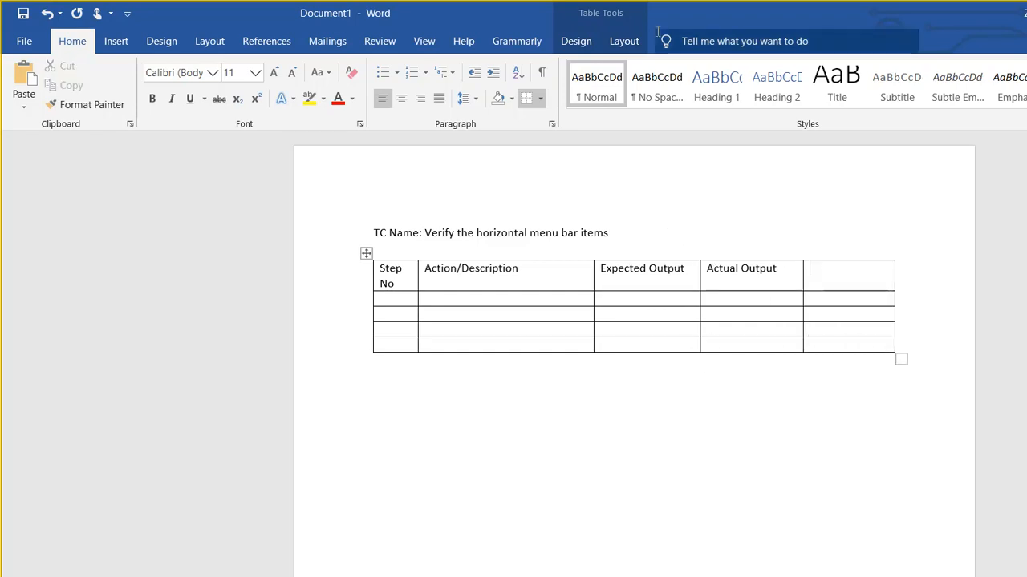
{"action": "type", "text": "Pass/Fail"}
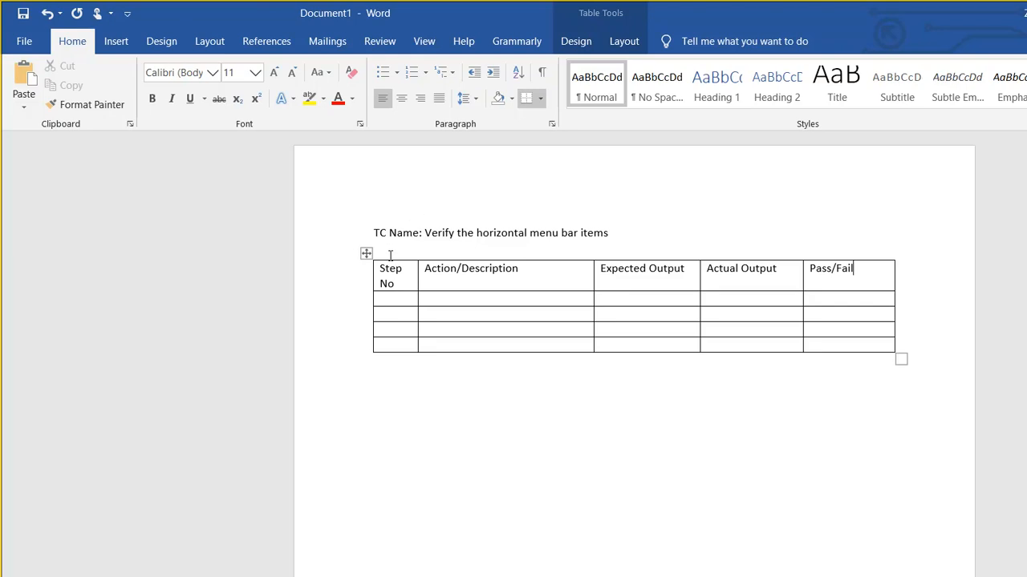
{"action": "key", "text": "Tab"}
{"action": "type", "text": "1"}
- Select step line 1 in ALM Octane's Steps editor, copy it, and go back to Word
{"action": "left_click", "coordinate": [487, 570]}
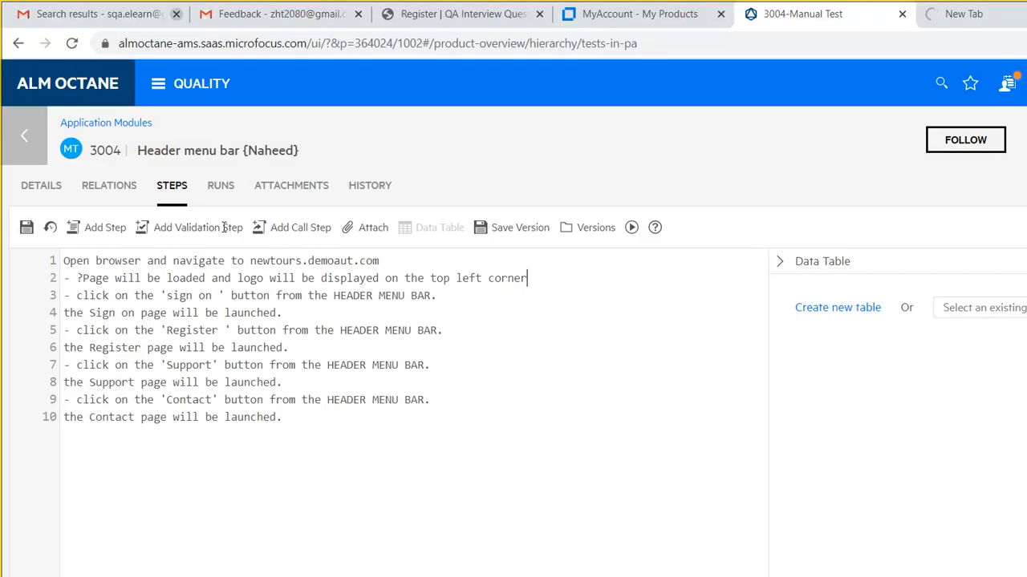
{"action": "left_click_drag", "start_coordinate": [379, 261], "coordinate": [64, 261]}
{"action": "key", "text": "ctrl+c"}
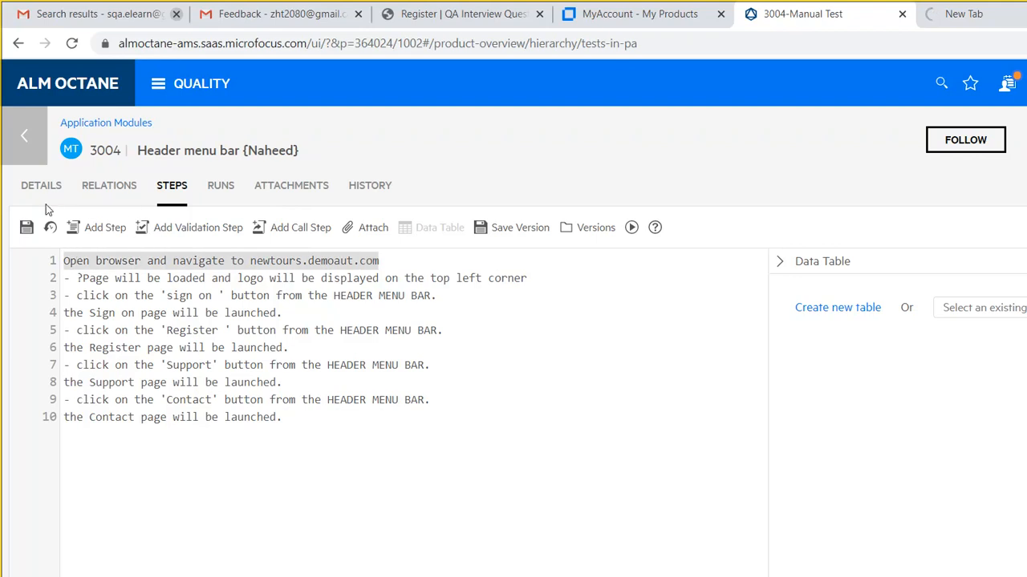
{"action": "left_click", "coordinate": [705, 566]}
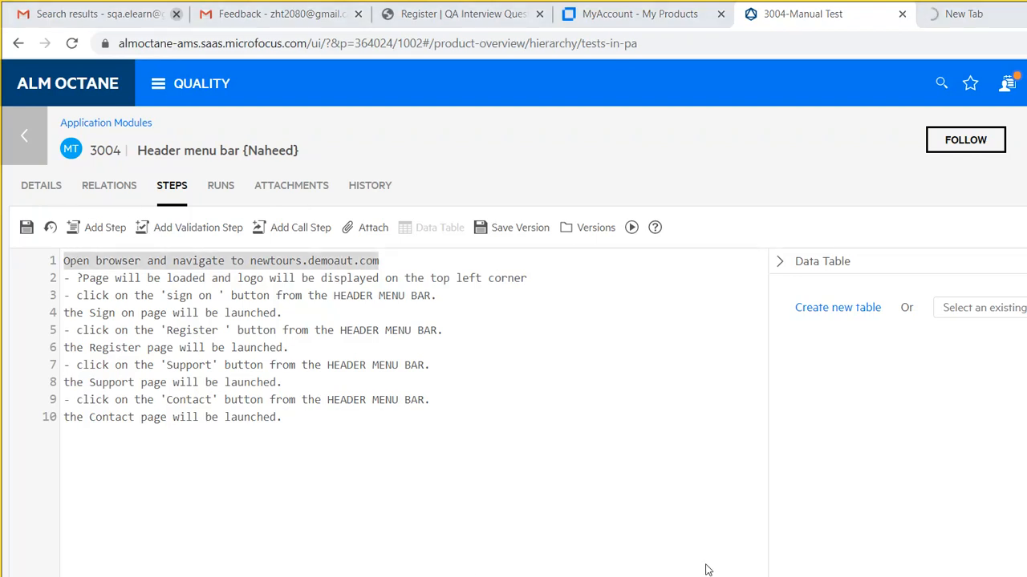
{"action": "left_click", "coordinate": [748, 516]}
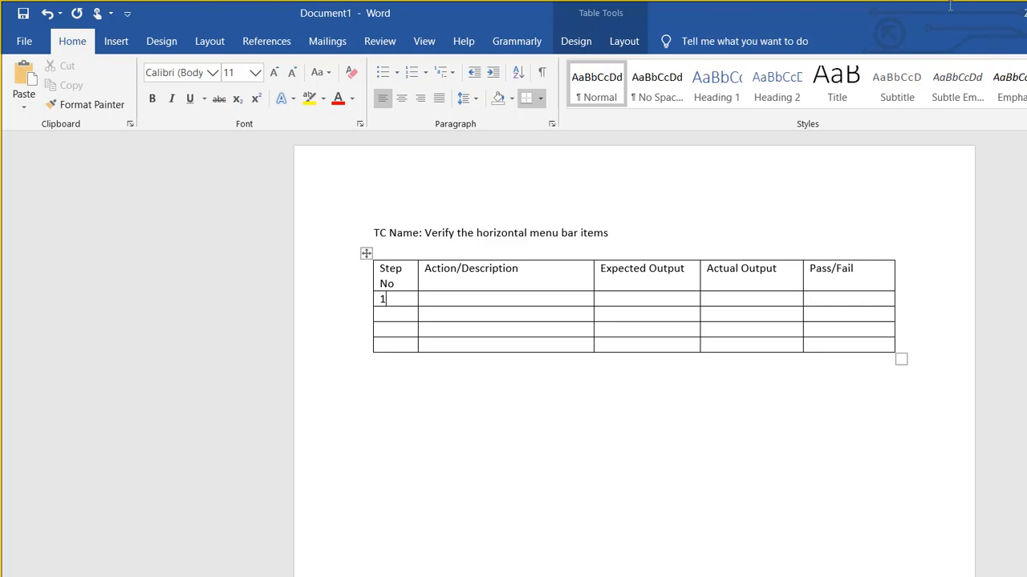
- Paste 'Open browser and navigate to newtours.demoaut.com' into row 1's Action/Description cell
{"action": "key", "text": "Tab"}
{"action": "key", "text": "Down"}
{"action": "key", "text": "Down"}
{"action": "key", "text": "ctrl+z"}
{"action": "key", "text": "ctrl+z"}
{"action": "key", "text": "ctrl+z"}
{"action": "key", "text": "Tab"}
{"action": "key", "text": "ctrl+v"}
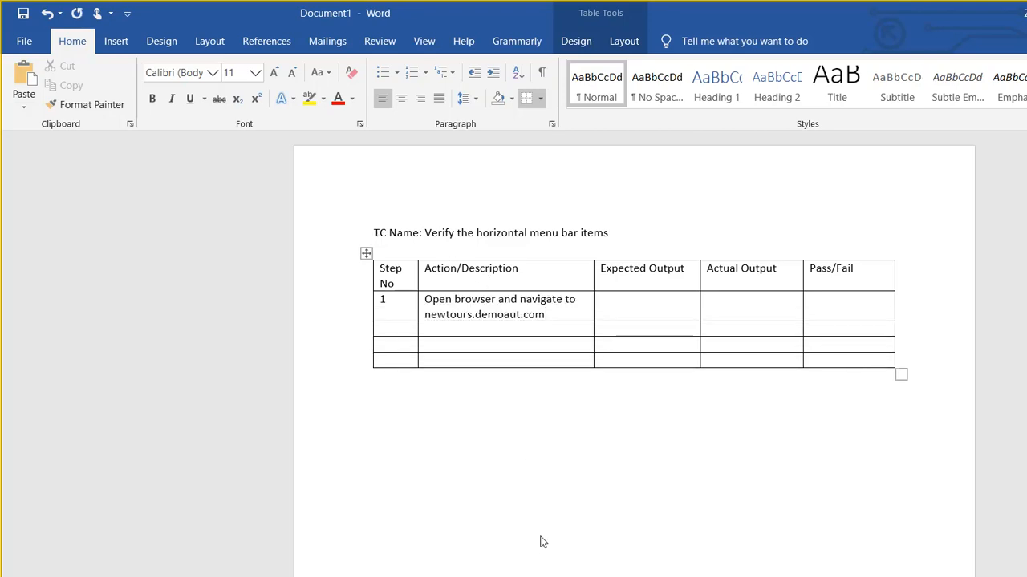
- Select step line 2, about the page loading with the logo, in ALM Octane's Steps editor
{"action": "left_click", "coordinate": [483, 572]}
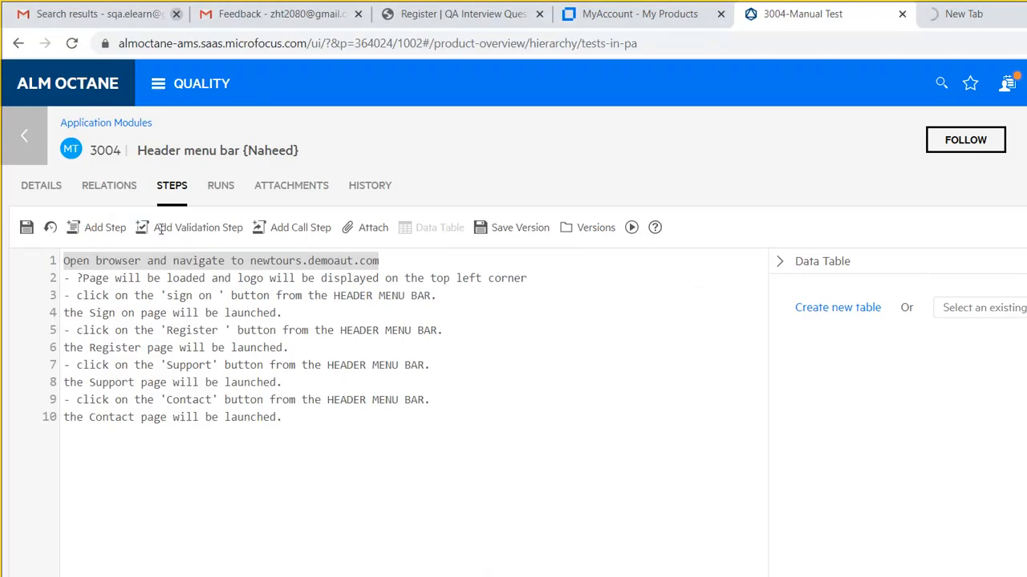
{"action": "left_click_drag", "start_coordinate": [69, 219], "coordinate": [426, 219]}
{"action": "key", "text": "ctrl+c"}
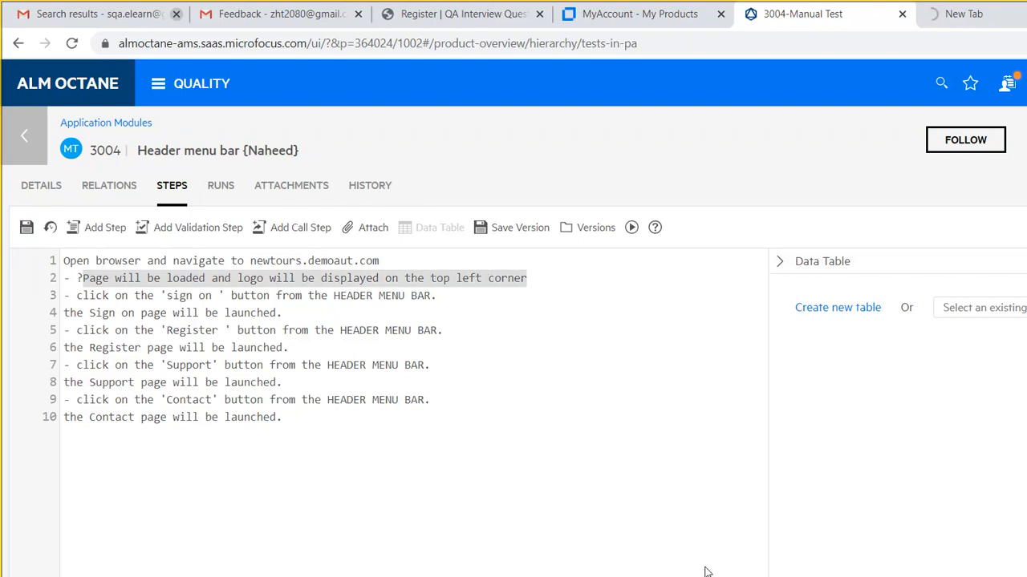
- Paste the page-loading and logo text into row 1's Expected Output cell, then move to Actual Output
{"action": "left_click", "coordinate": [762, 517]}
{"action": "key", "text": "Tab"}
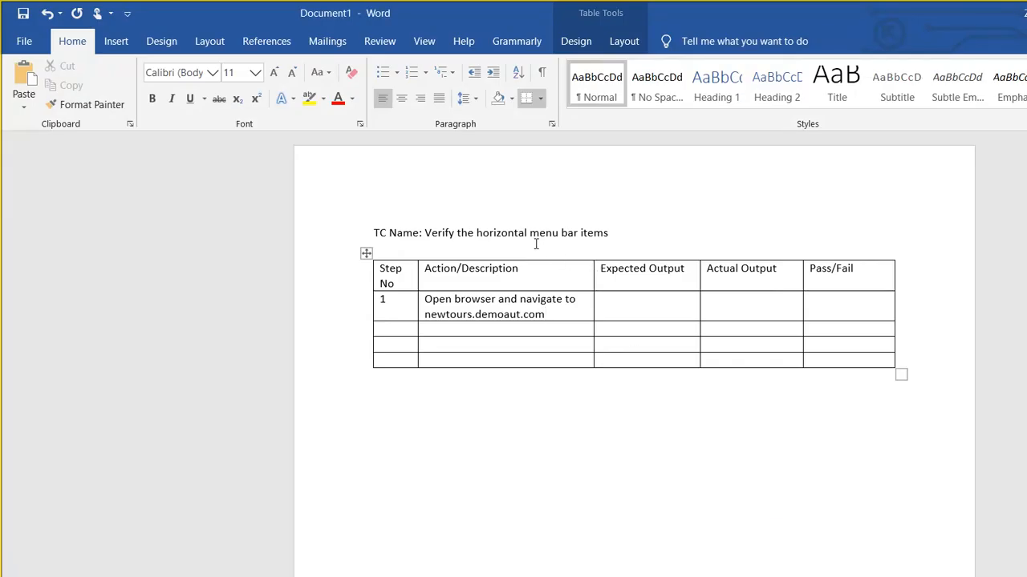
{"action": "key", "text": "ctrl+v"}
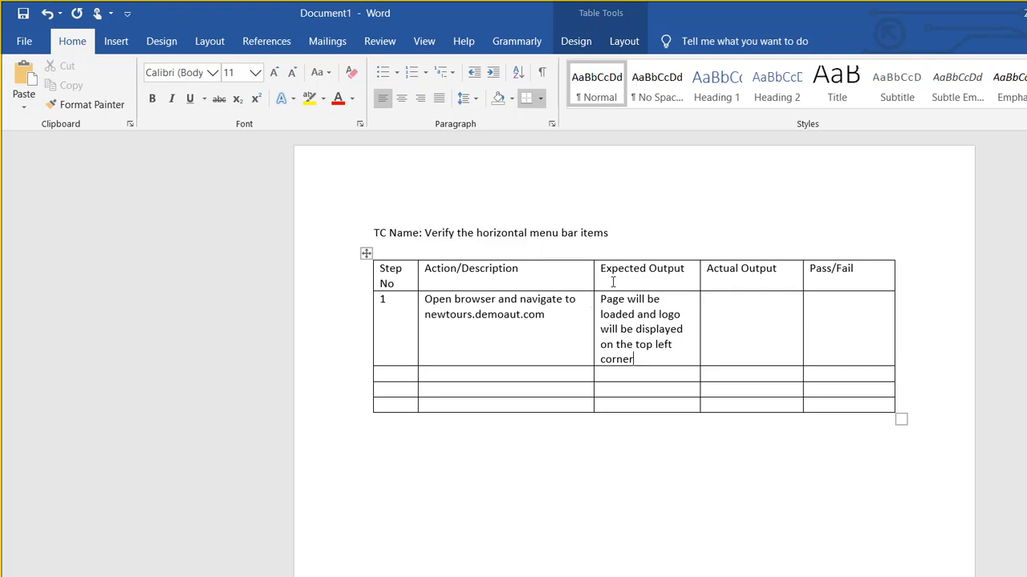
{"action": "key", "text": "Tab"}
{"action": "key", "text": "Tab"}
- Select step line 3 about clicking the 'sign on ' button in ALM Octane and return to Word
{"action": "left_click", "coordinate": [472, 575]}
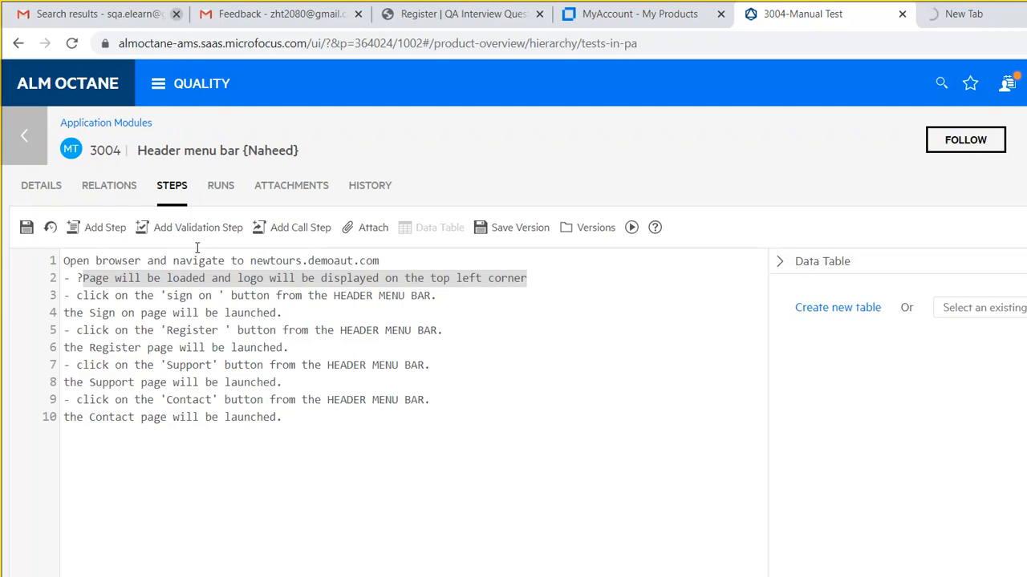
{"action": "key", "text": "Down"}
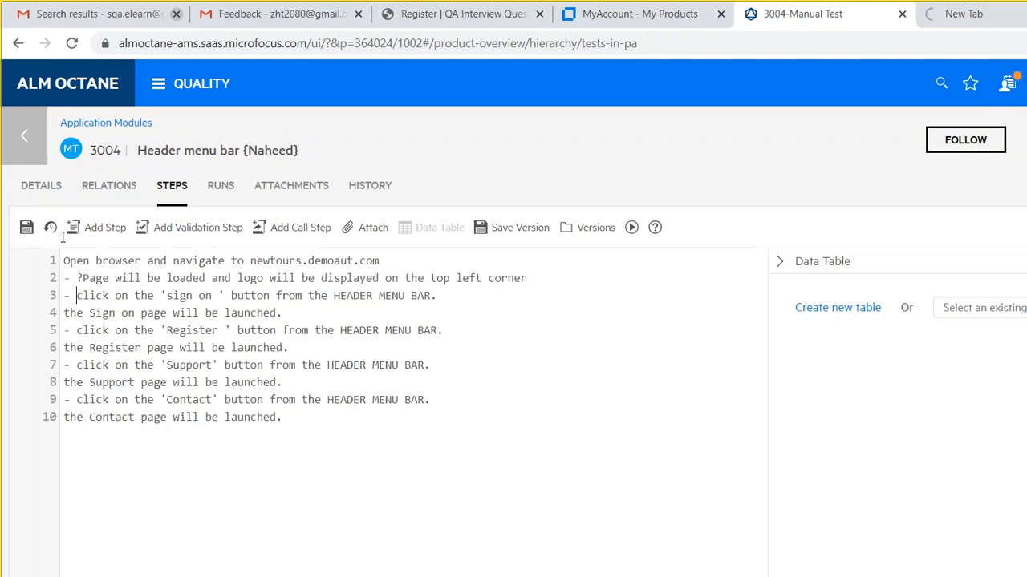
{"action": "key", "text": "shift+Right"}
{"action": "key", "text": "shift+Right"}
{"action": "key", "text": "shift+Right"}
{"action": "key", "text": "shift+Right"}
{"action": "key", "text": "shift+Right"}
{"action": "key", "text": "shift+Right"}
{"action": "key", "text": "shift+Right"}
{"action": "key", "text": "shift+Right"}
{"action": "key", "text": "shift+Right"}
{"action": "key", "text": "shift+Right"}
{"action": "key", "text": "shift+Right"}
{"action": "key", "text": "shift+Right"}
{"action": "key", "text": "shift+Right"}
{"action": "key", "text": "shift+Right"}
{"action": "key", "text": "shift+Right"}
{"action": "key", "text": "shift+Right"}
{"action": "key", "text": "shift+Right"}
{"action": "key", "text": "shift+Right"}
{"action": "key", "text": "shift+Right"}
{"action": "key", "text": "shift+Right"}
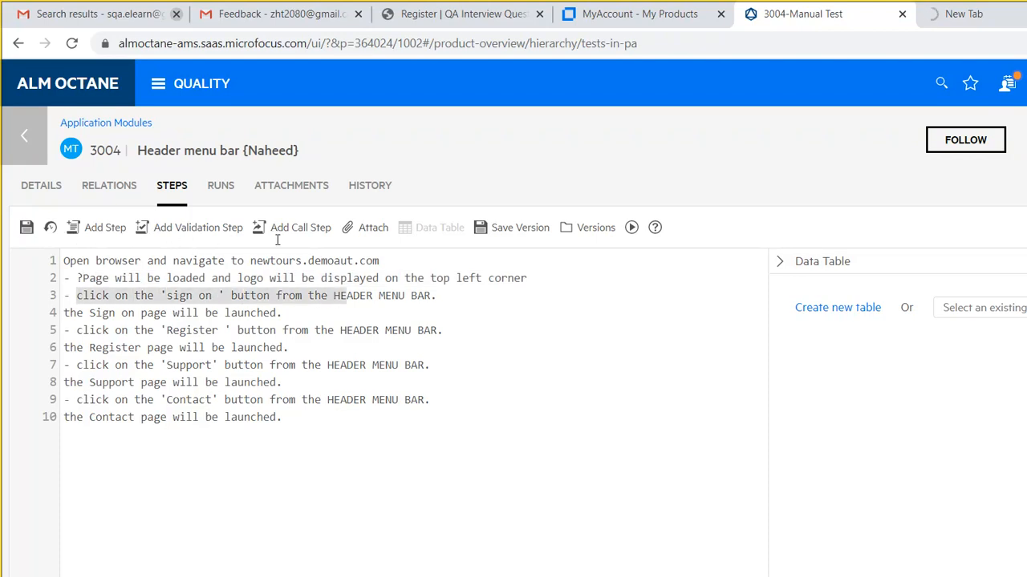
{"action": "key", "text": "shift+Right"}
{"action": "key", "text": "shift+Right"}
{"action": "key", "text": "shift+Right"}
{"action": "key", "text": "shift+Right"}
{"action": "key", "text": "shift+Right"}
{"action": "key", "text": "shift+Right"}
{"action": "key", "text": "shift+Right"}
{"action": "key", "text": "shift+Right"}
{"action": "key", "text": "shift+Right"}
{"action": "key", "text": "shift+Right"}
{"action": "key", "text": "shift+Right"}
{"action": "key", "text": "shift+Right"}
{"action": "key", "text": "shift+Right"}
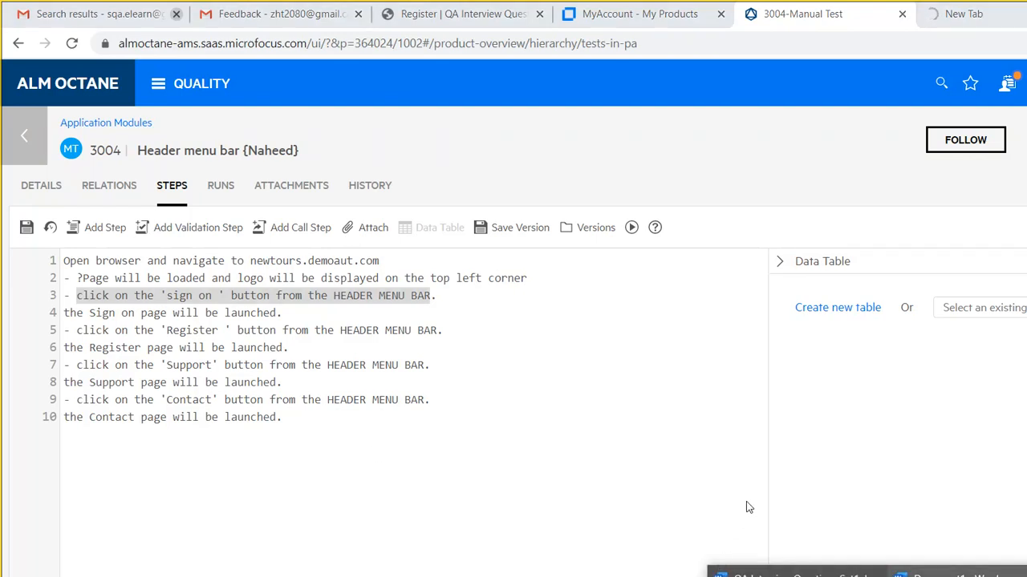
{"action": "key", "text": "alt+Tab"}
- Enter step 2 with action 'click on the 'sign on ' button from the HEADER MENU BAR', then select all
{"action": "key", "text": "Tab"}
{"action": "type", "text": "2"}
{"action": "key", "text": "Tab"}
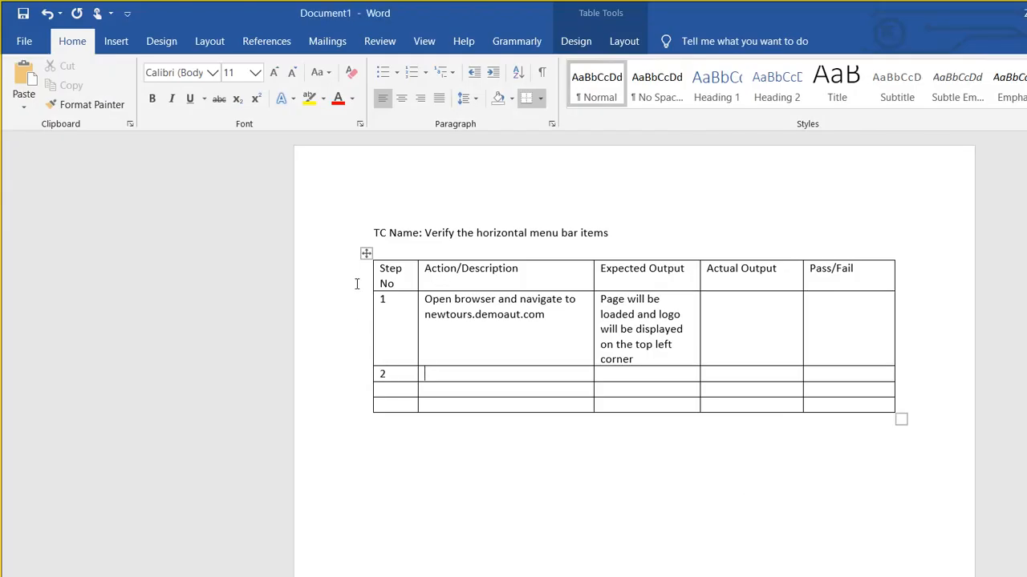
{"action": "type", "text": "click on the 'sign on ' button from the HEADER MENU BAR"}
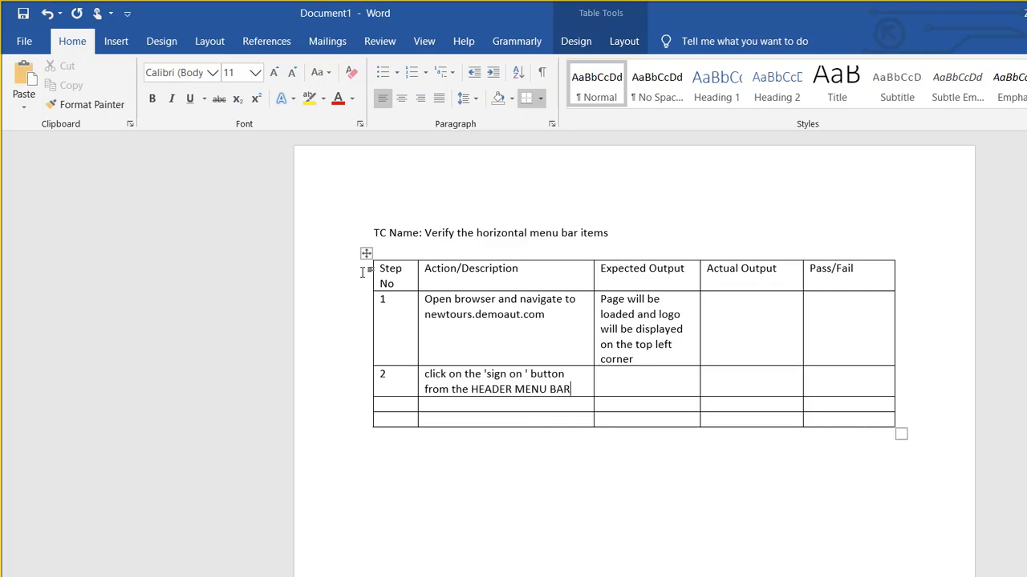
{"action": "left_click", "coordinate": [368, 266]}
{"action": "key", "text": "ctrl+a"}
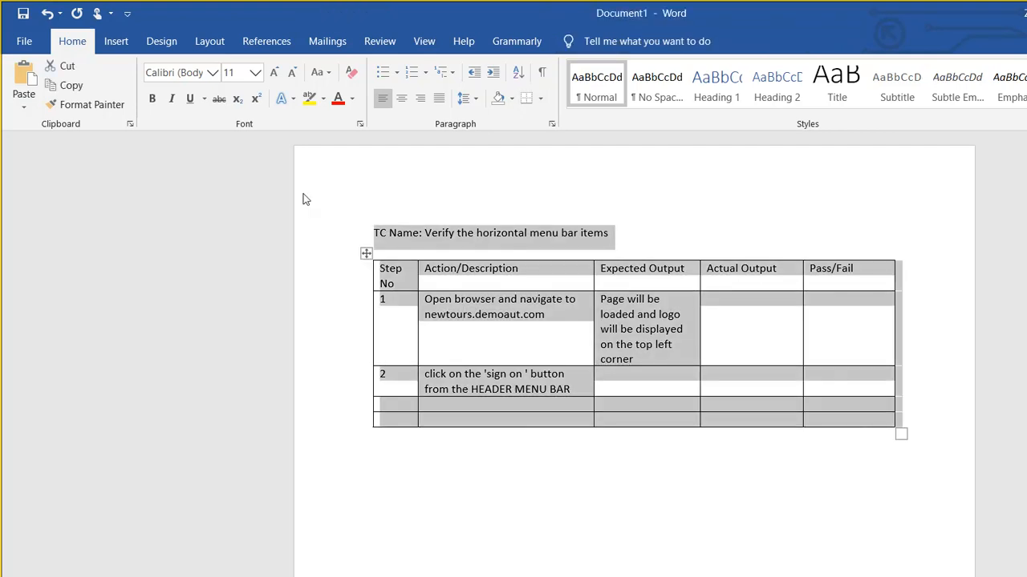
- Set the whole document to Times New Roman, size 12
{"action": "left_click", "coordinate": [175, 71]}
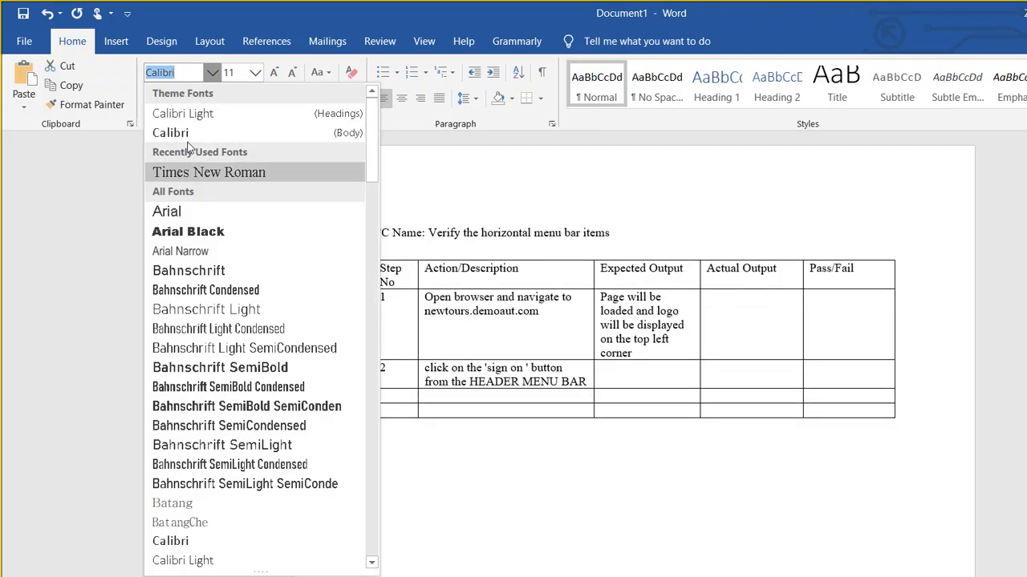
{"action": "left_click", "coordinate": [189, 169]}
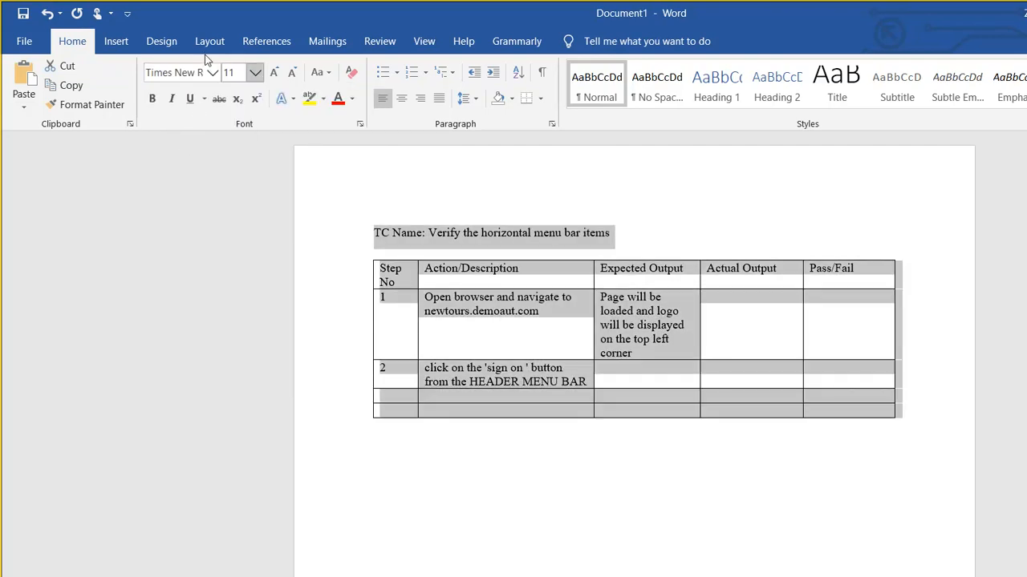
{"action": "left_click", "coordinate": [255, 72]}
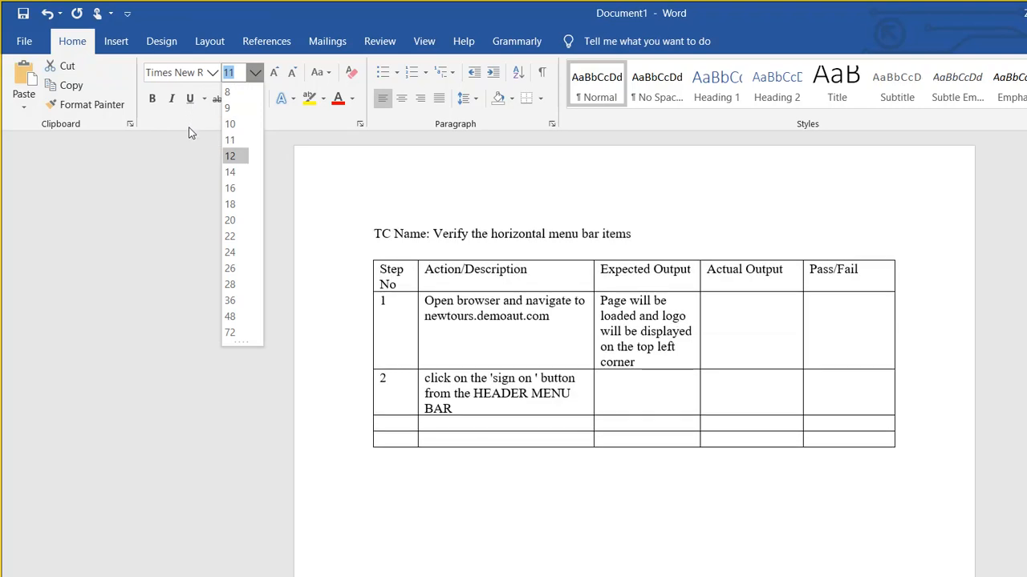
{"action": "left_click", "coordinate": [230, 156]}
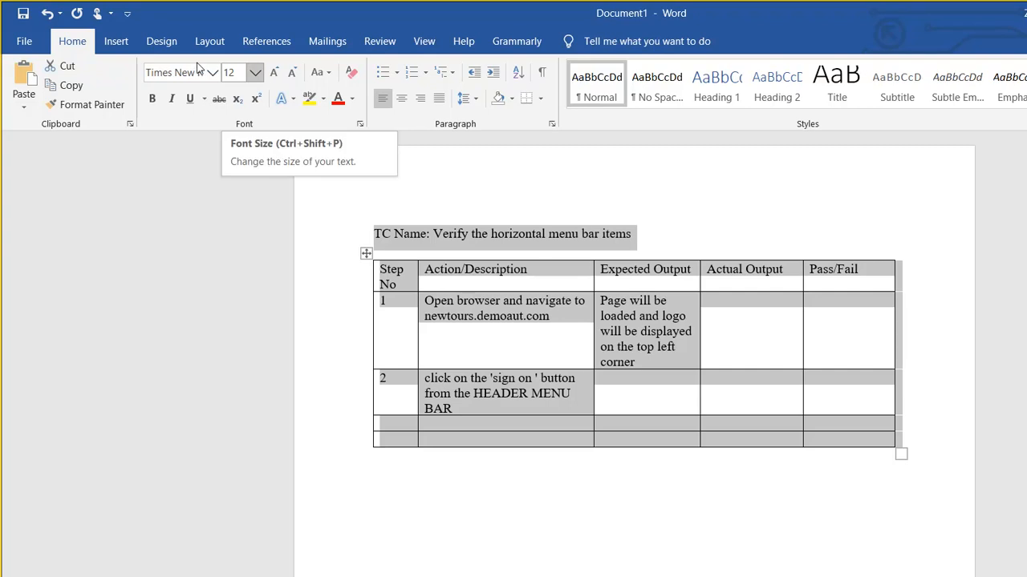
- Make the TC Name title line and the table's header row bold
{"action": "left_click", "coordinate": [364, 193]}
{"action": "left_click_drag", "start_coordinate": [299, 187], "coordinate": [508, 183]}
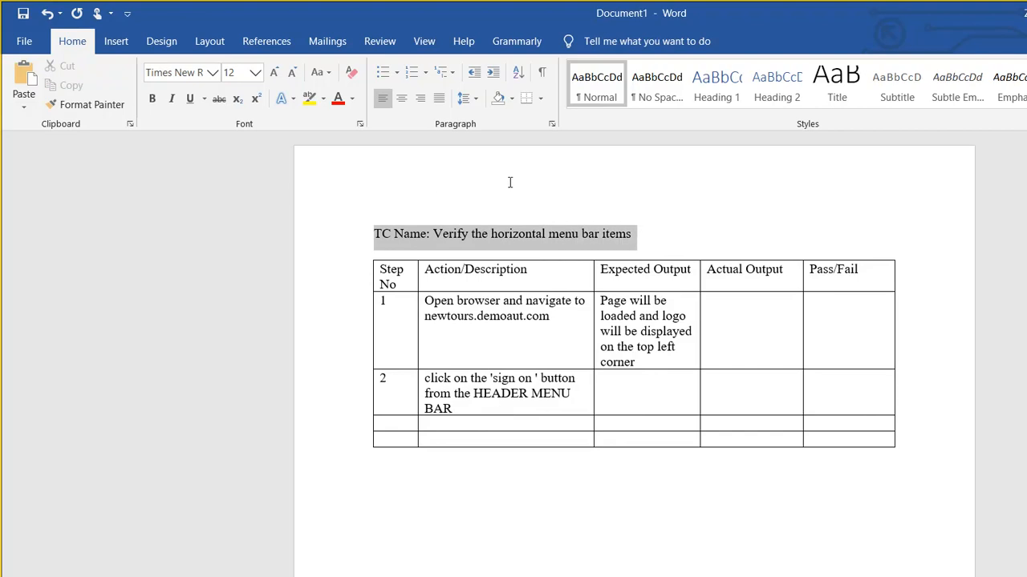
{"action": "key", "text": "ctrl+b"}
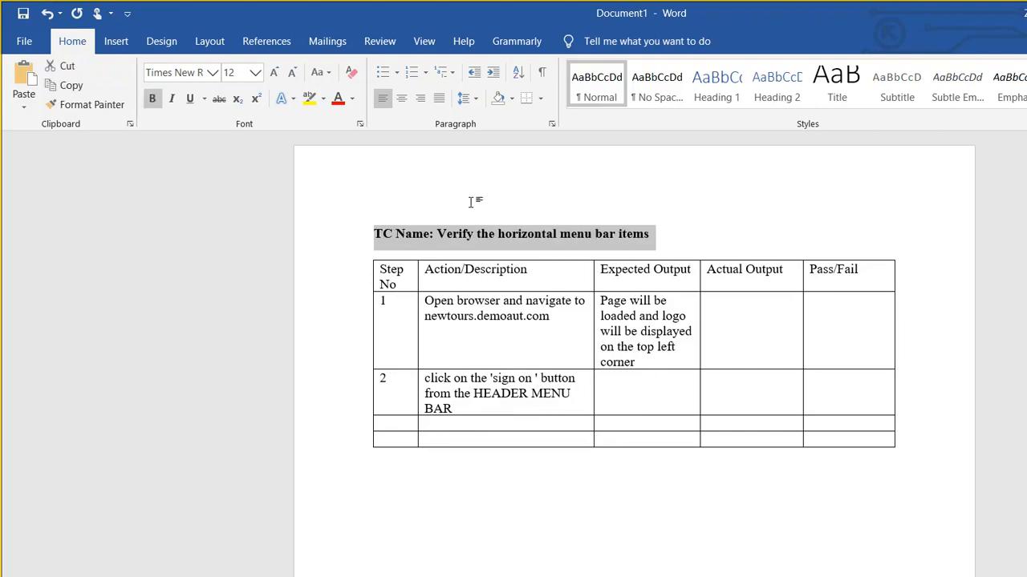
{"action": "key", "text": "Down"}
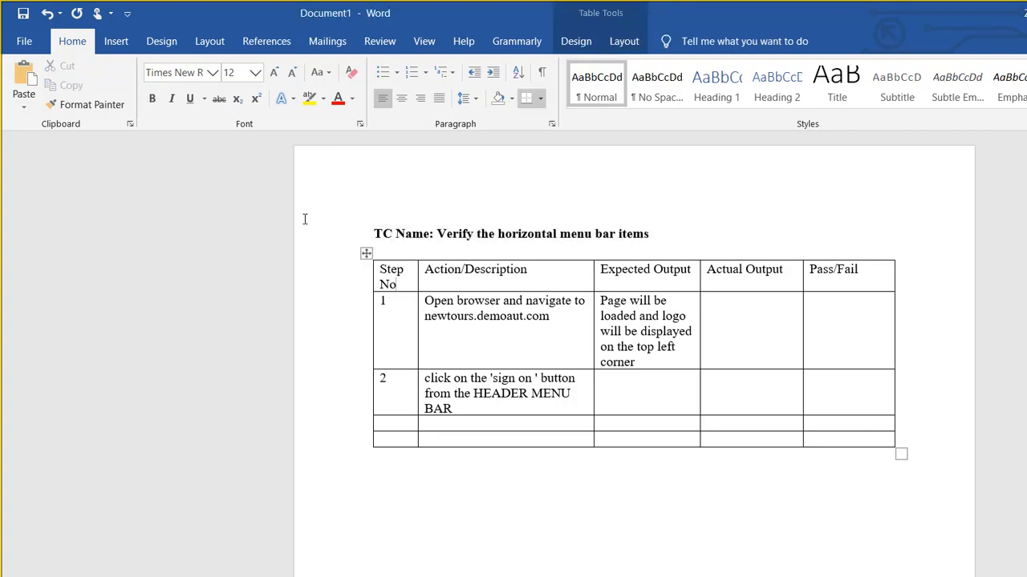
{"action": "key", "text": "shift+Right"}
{"action": "key", "text": "shift+Right"}
{"action": "key", "text": "shift+Right"}
{"action": "key", "text": "shift+Right"}
{"action": "key", "text": "shift+Right"}
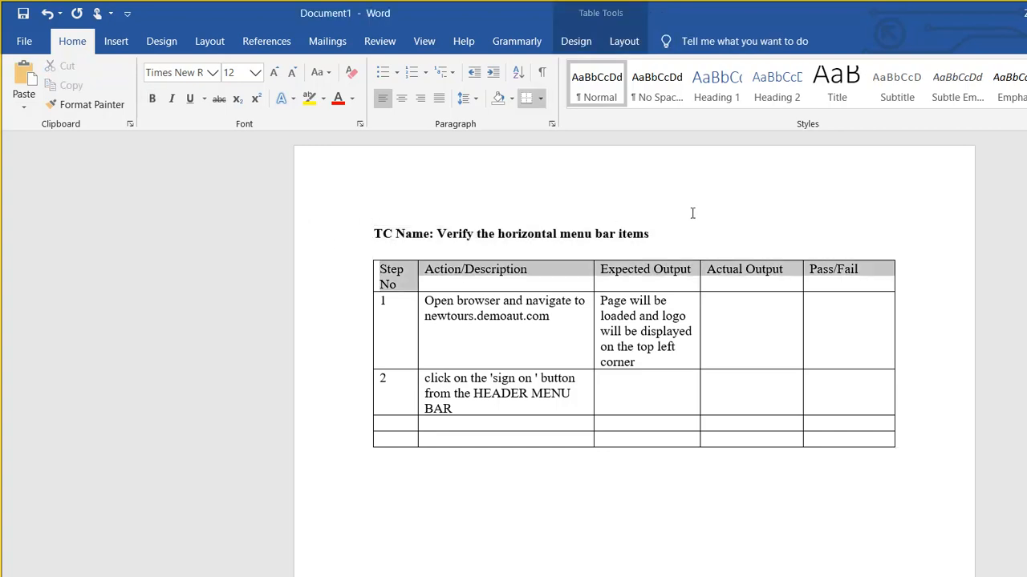
{"action": "key", "text": "ctrl+b"}
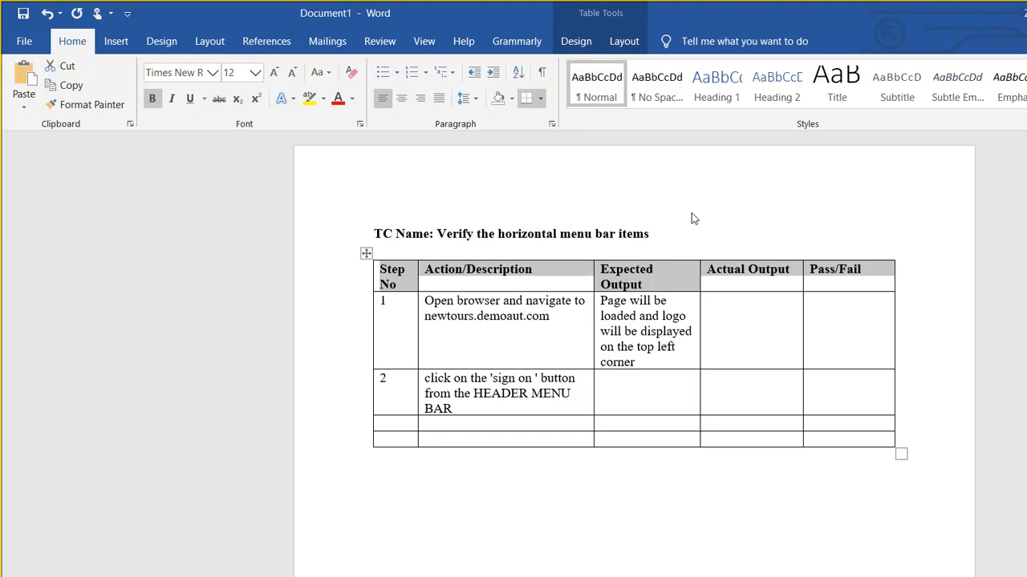
{"action": "left_click", "coordinate": [417, 311]}
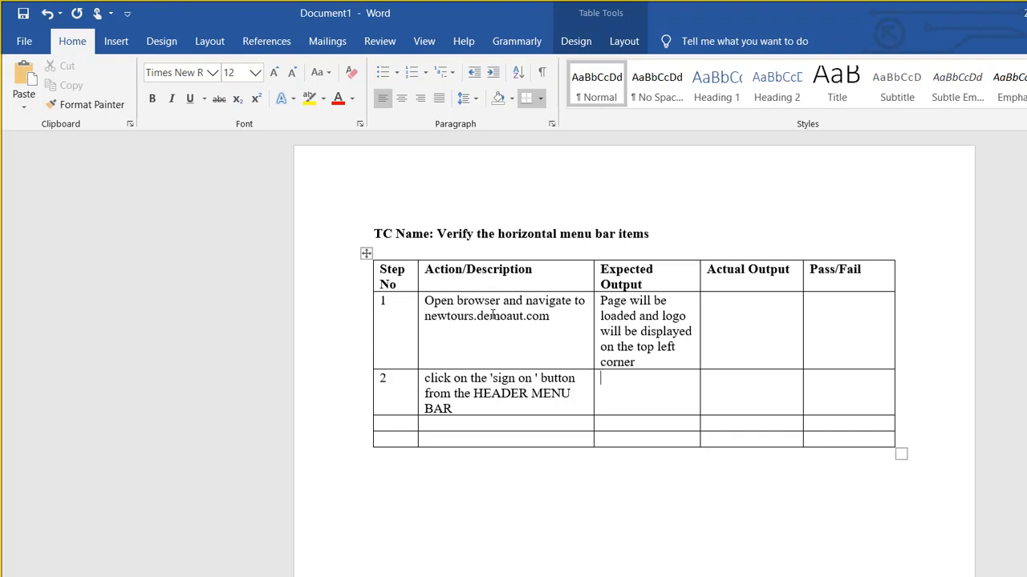
- Select line 4's 'the Sign on page will be launched.' in ALM Octane and return to Word
{"action": "left_click", "coordinate": [485, 573]}
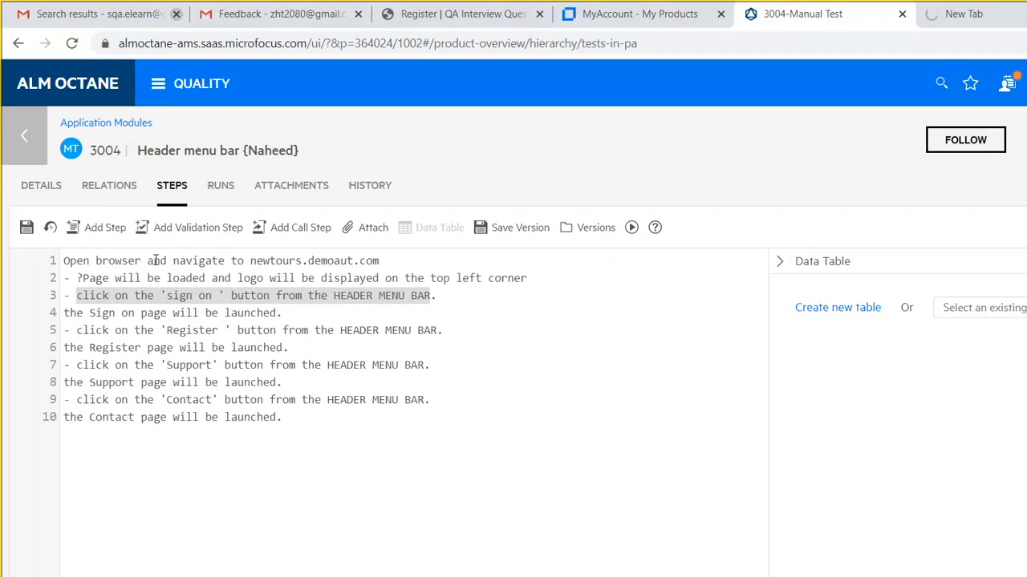
{"action": "left_click_drag", "start_coordinate": [52, 250], "coordinate": [226, 247]}
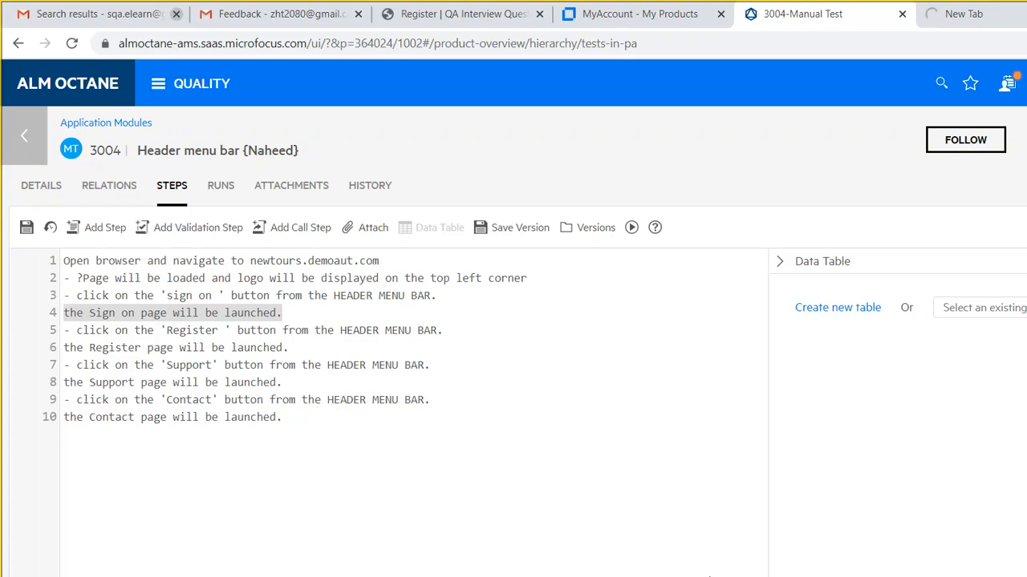
{"action": "left_click", "coordinate": [720, 574]}
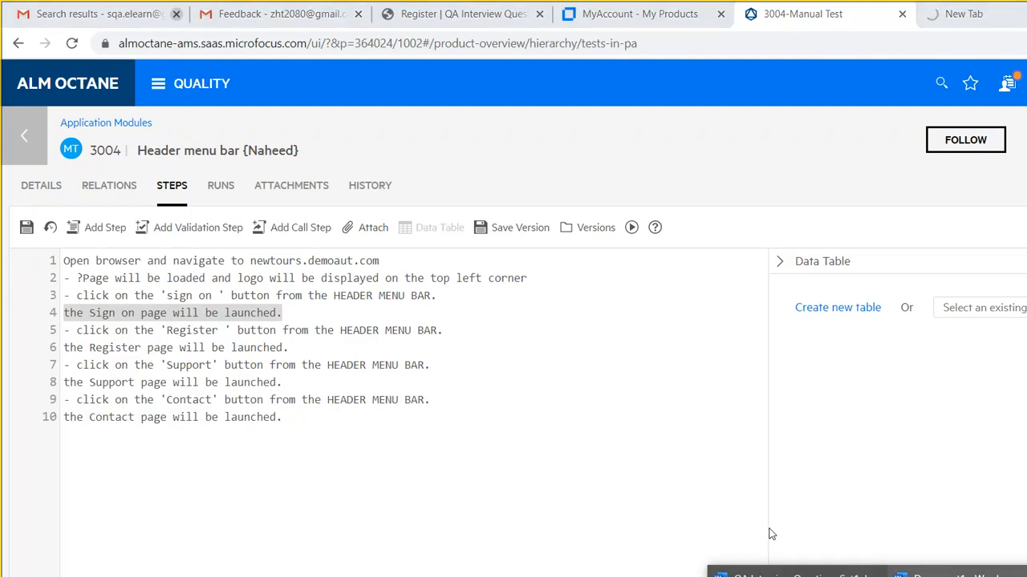
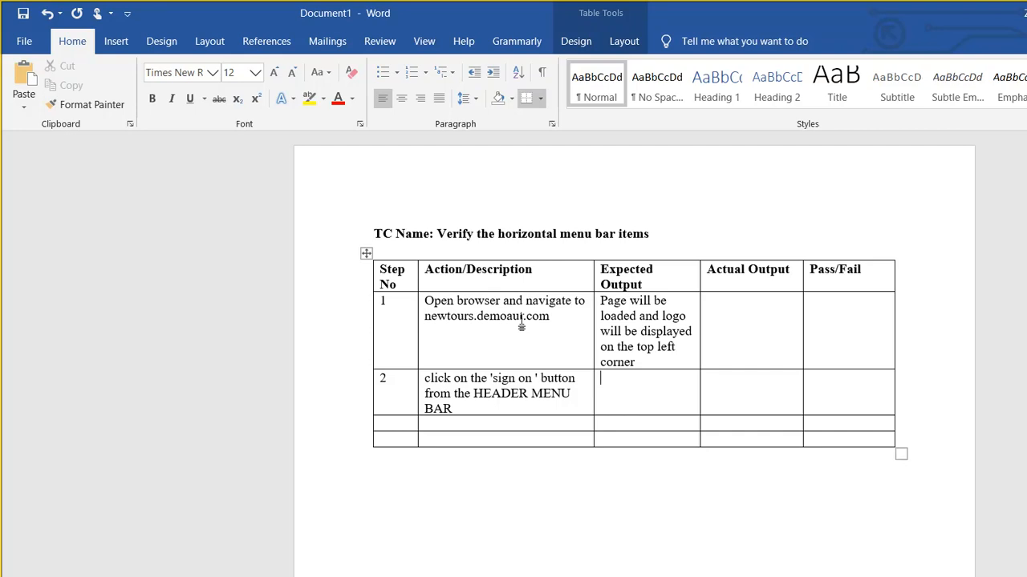
- Copy the sentence 'the Sign on page will be launched.' through Notepad
{"action": "left_click", "coordinate": [636, 575]}
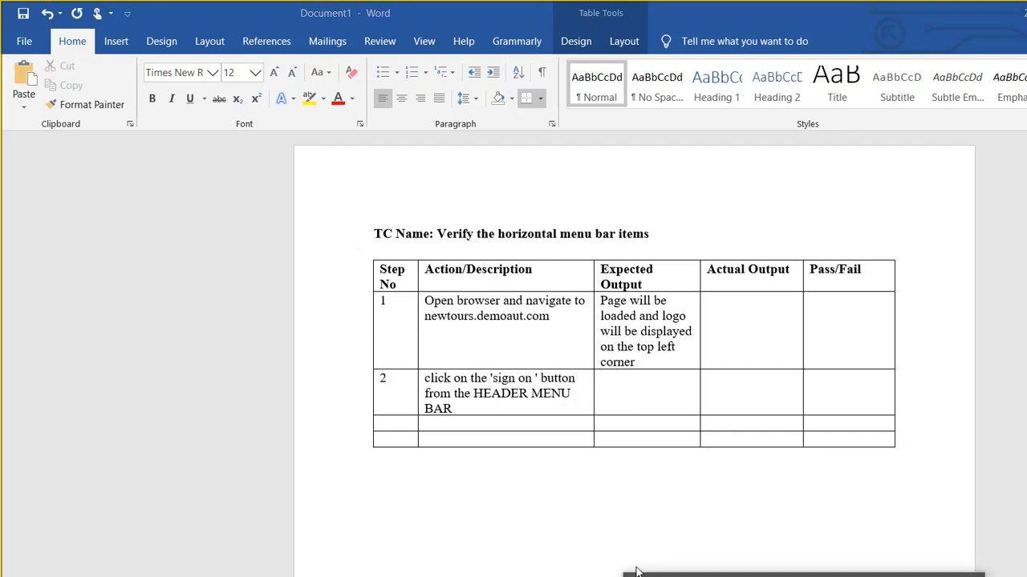
{"action": "type", "text": "the Sign on page will be launched."}
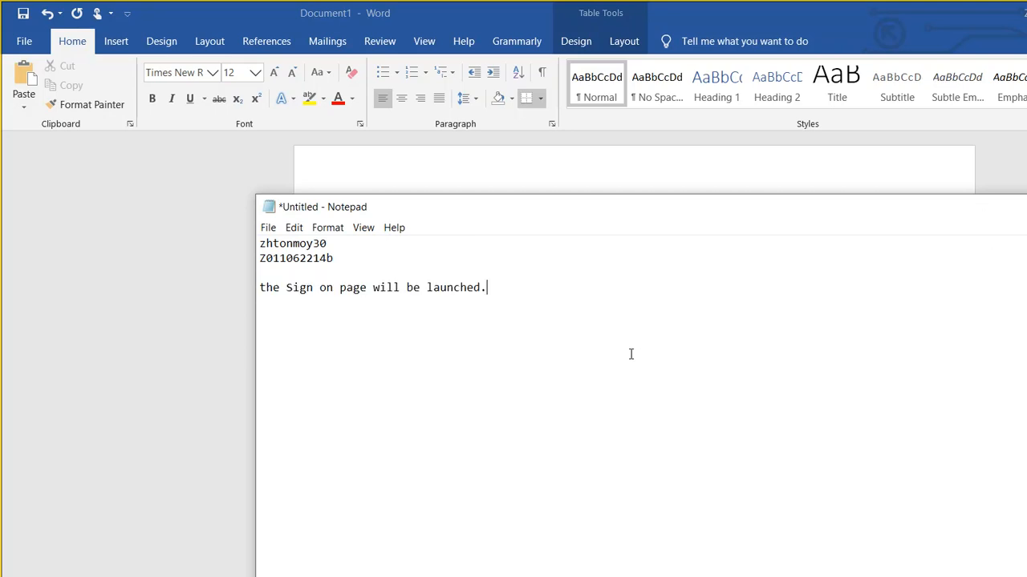
{"action": "key", "text": "ctrl+shift+Left"}
{"action": "key", "text": "ctrl+shift+Left"}
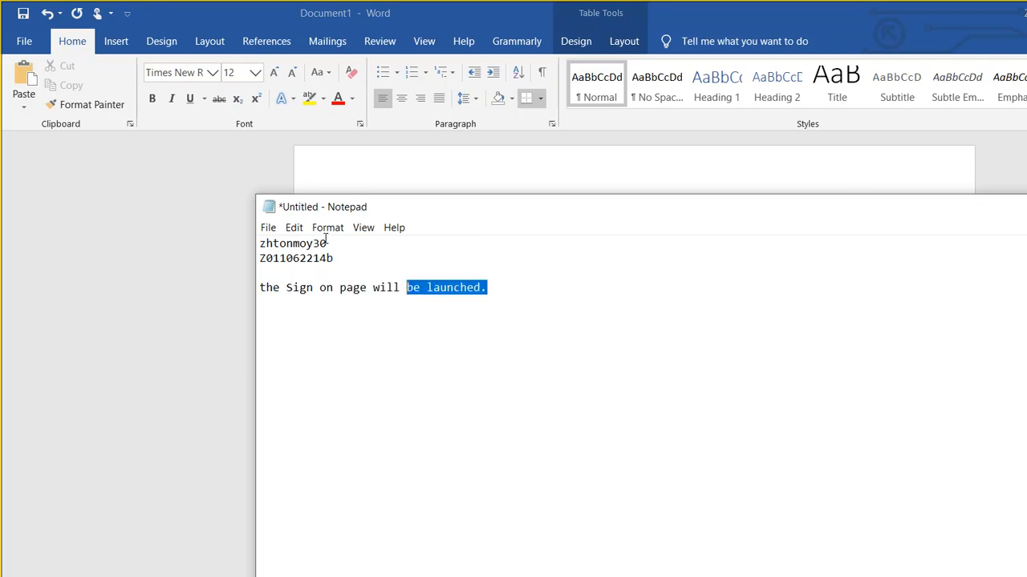
{"action": "key", "text": "ctrl+shift+Left"}
{"action": "key", "text": "ctrl+shift+Left"}
{"action": "key", "text": "ctrl+shift+Left"}
{"action": "key", "text": "ctrl+shift+Left"}
{"action": "key", "text": "ctrl+shift+Left"}
{"action": "key", "text": "ctrl+c"}
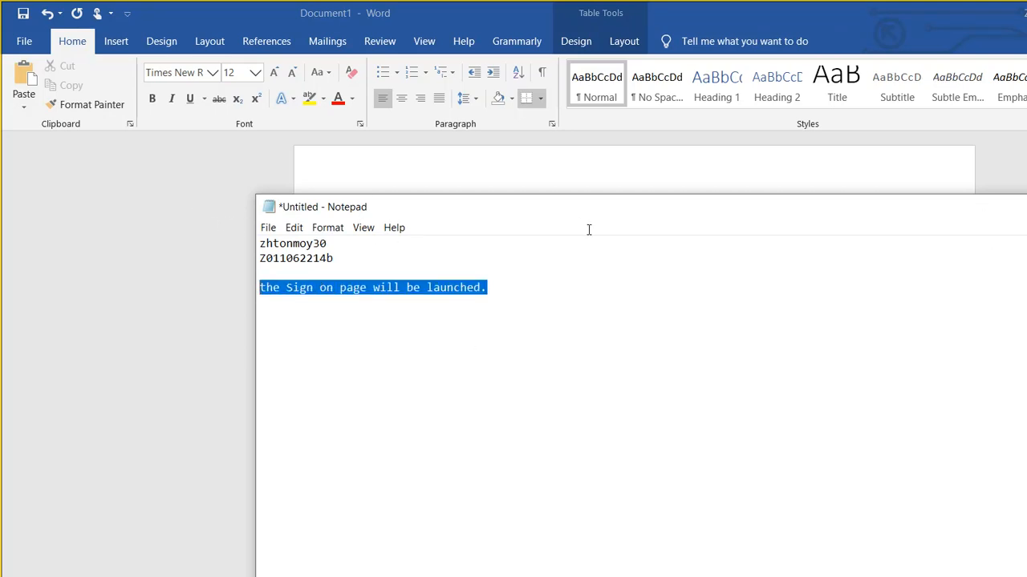
{"action": "key", "text": "alt+Tab"}
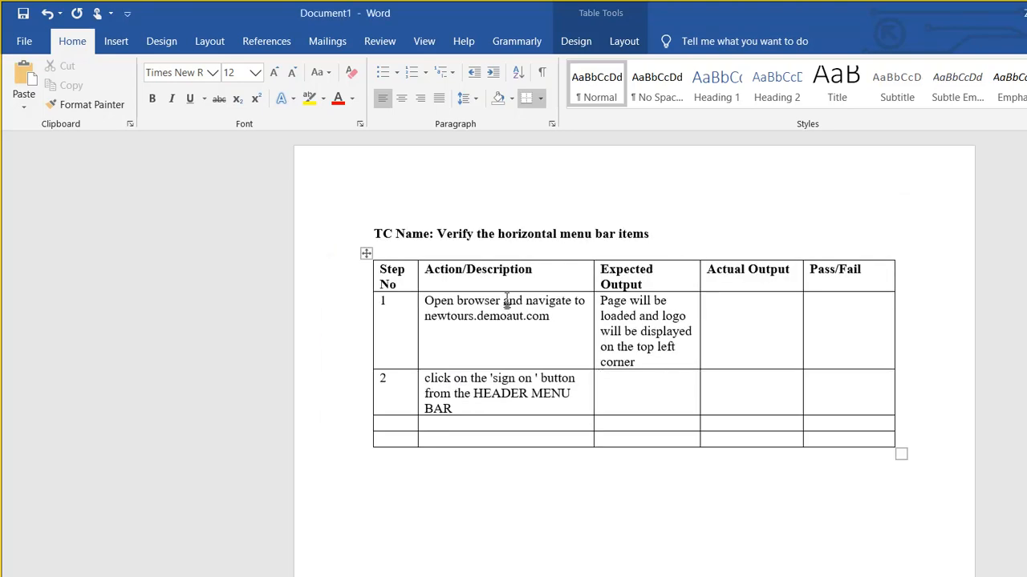
- Fill row 2's Expected Output with 'The Sign on page will be launched with username and password text boxes'
{"action": "key", "text": "ctrl+v"}
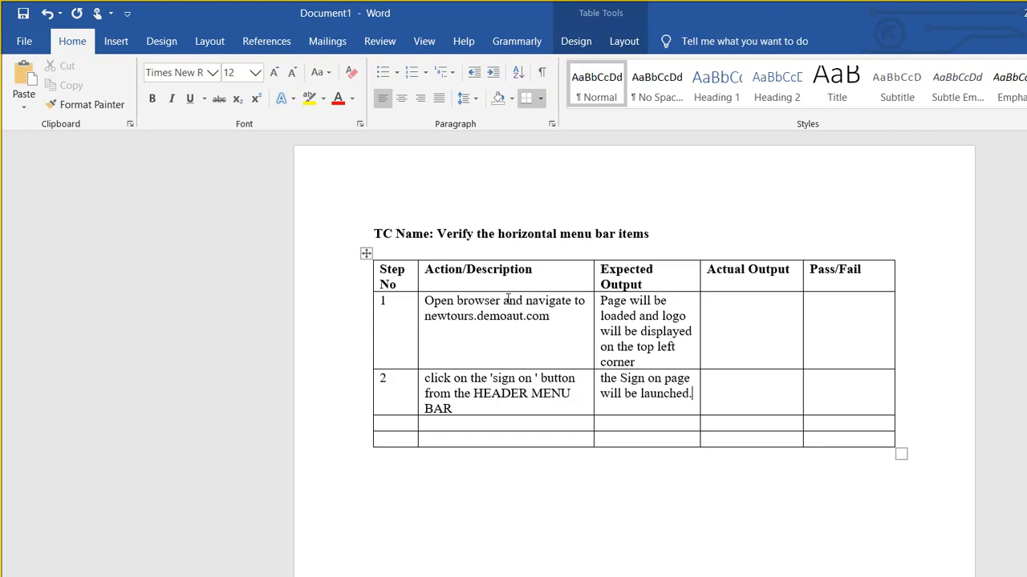
{"action": "key", "text": "Up"}
{"action": "key", "text": "Home"}
{"action": "key", "text": "Delete"}
{"action": "type", "text": "T"}
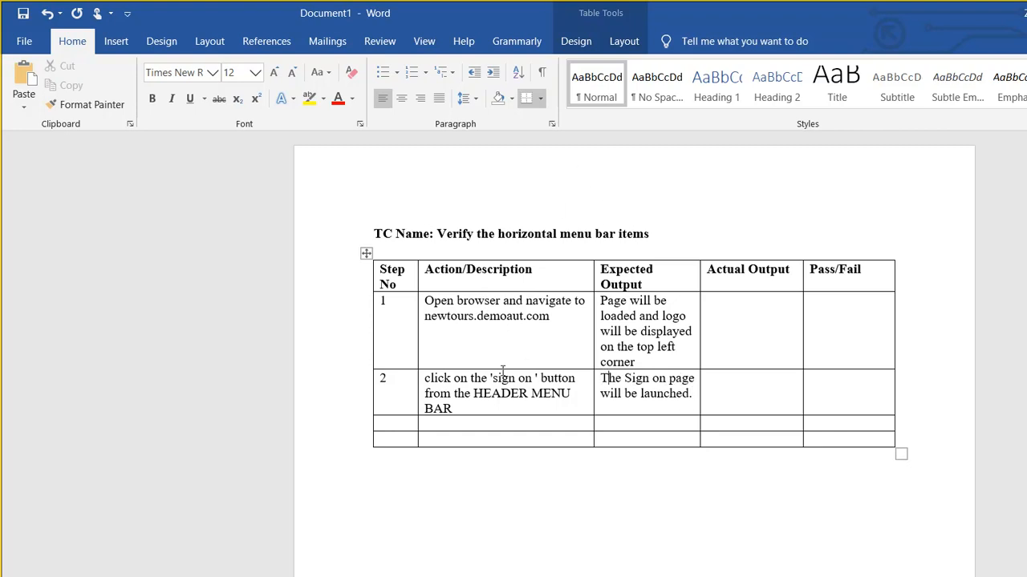
{"action": "key", "text": "BackSpace"}
{"action": "type", "text": "with username and"}
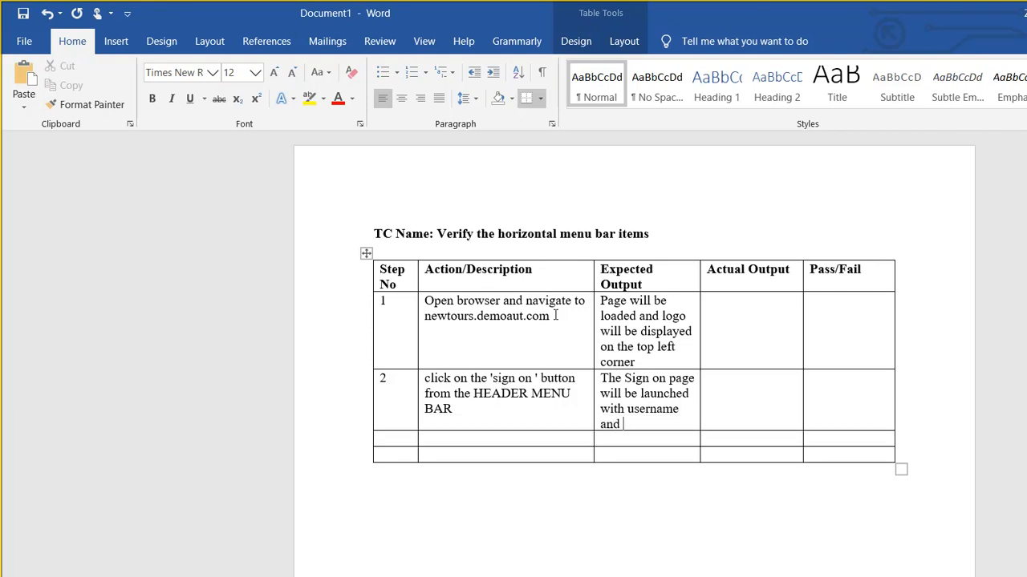
{"action": "type", "text": " password text "}
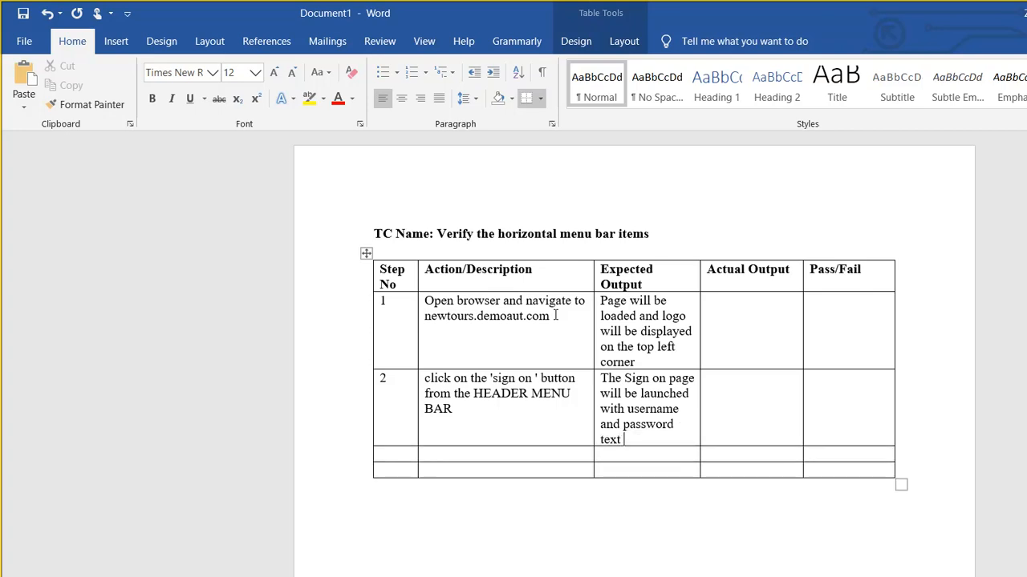
{"action": "type", "text": "boxes"}
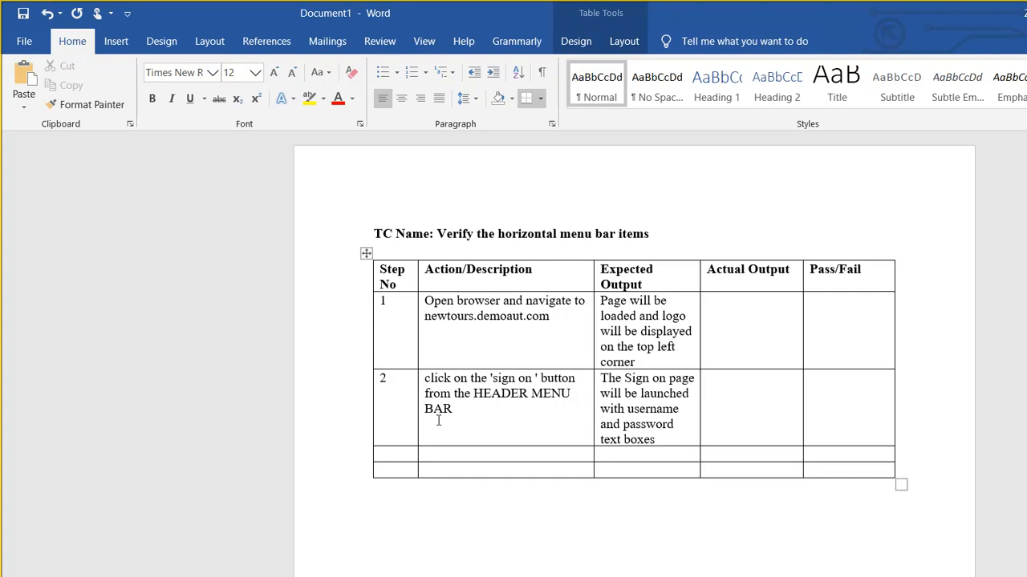
- Number the table's third row as step 3
{"action": "key", "text": "Tab"}
{"action": "key", "text": "Tab"}
{"action": "key", "text": "Tab"}
{"action": "type", "text": "3"}
{"action": "left_click", "coordinate": [471, 563]}
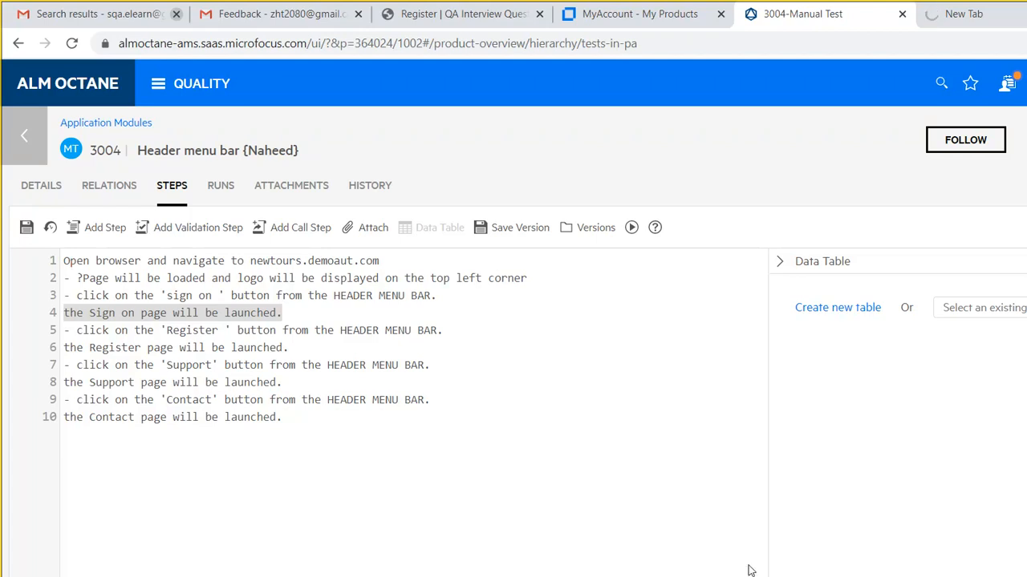
- Look over test 3004's steps in ALM Octane, then go back to Document1 in Word
{"action": "mouse_move", "coordinate": [718, 568]}
{"action": "left_click", "coordinate": [950, 574]}
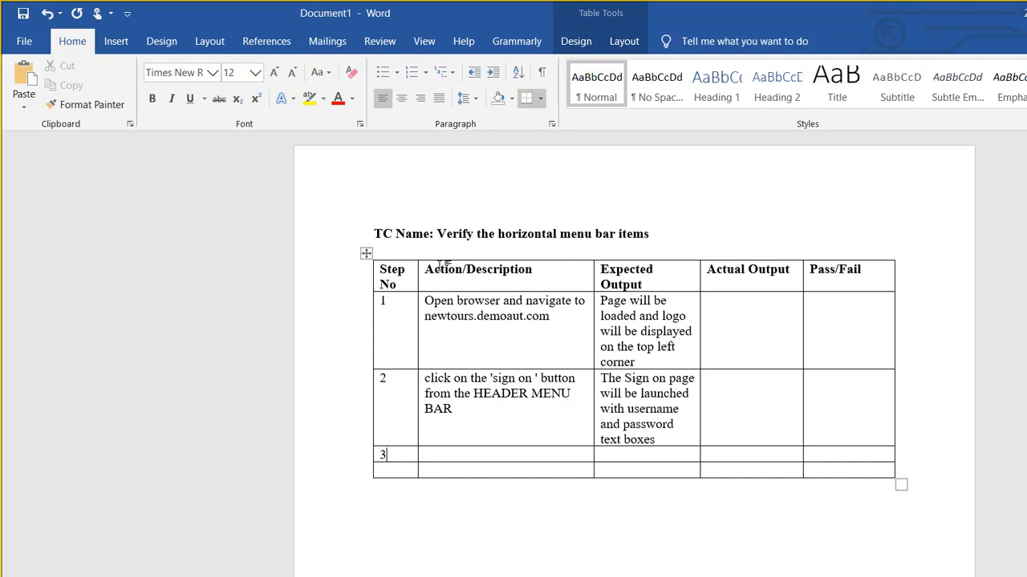
- Leave the Word test-case table and bring ALM Octane's test 3004 steps back up
{"action": "left_click", "coordinate": [393, 218]}
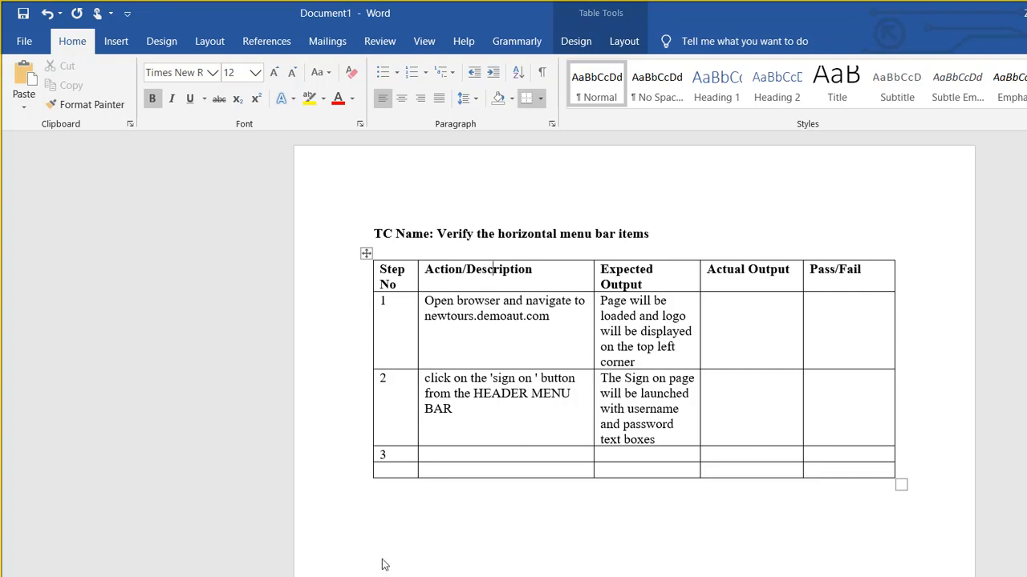
{"action": "left_click", "coordinate": [480, 573]}
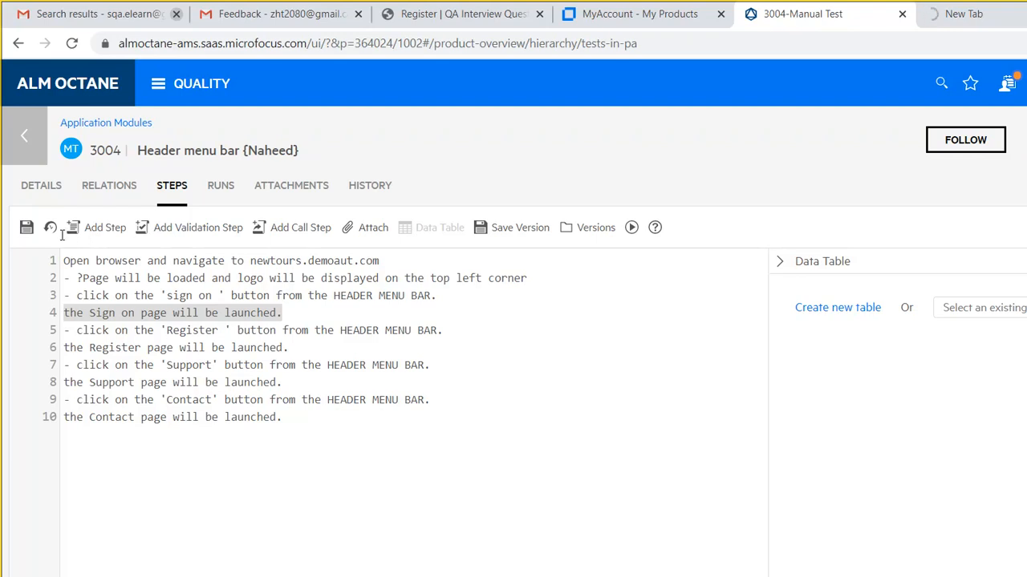
- Move step 3's sign-on click instruction onto a new dashed line 4
{"action": "key", "text": "Up"}
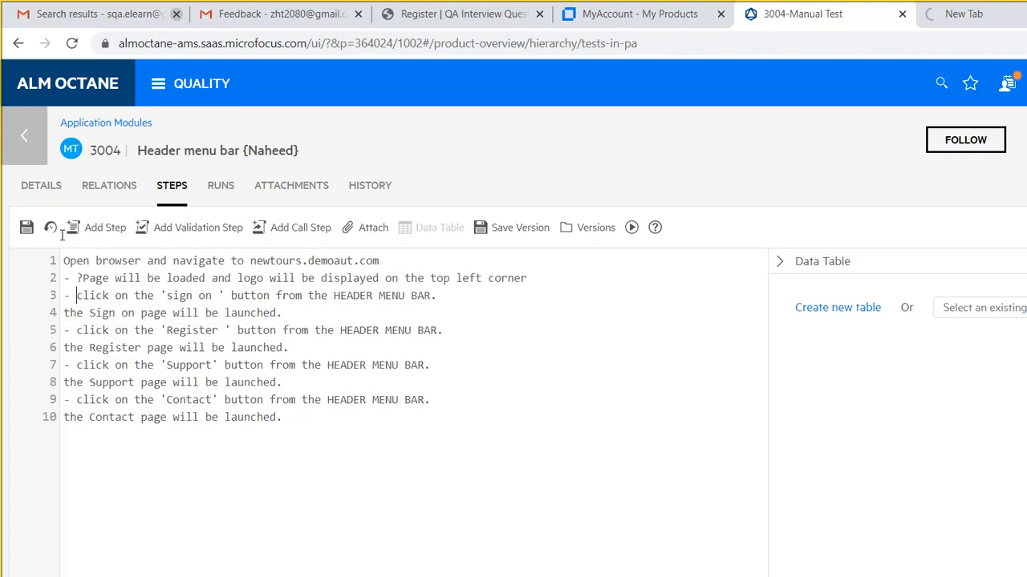
{"action": "left_click_drag", "start_coordinate": [62, 235], "coordinate": [361, 237]}
{"action": "key", "text": "ctrl+c"}
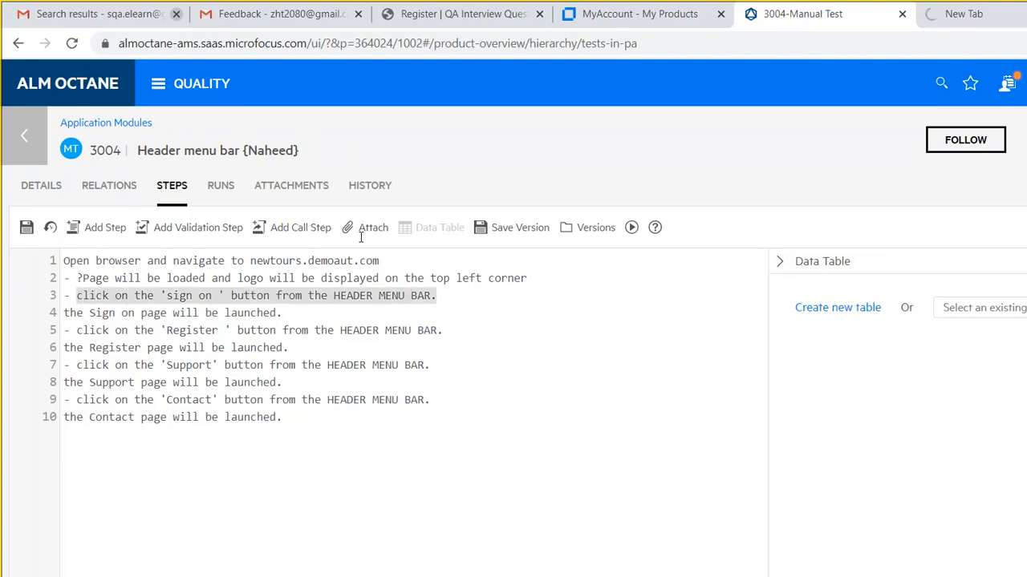
{"action": "key", "text": "BackSpace"}
{"action": "key", "text": "BackSpace"}
{"action": "key", "text": "BackSpace"}
{"action": "key", "text": "BackSpace"}
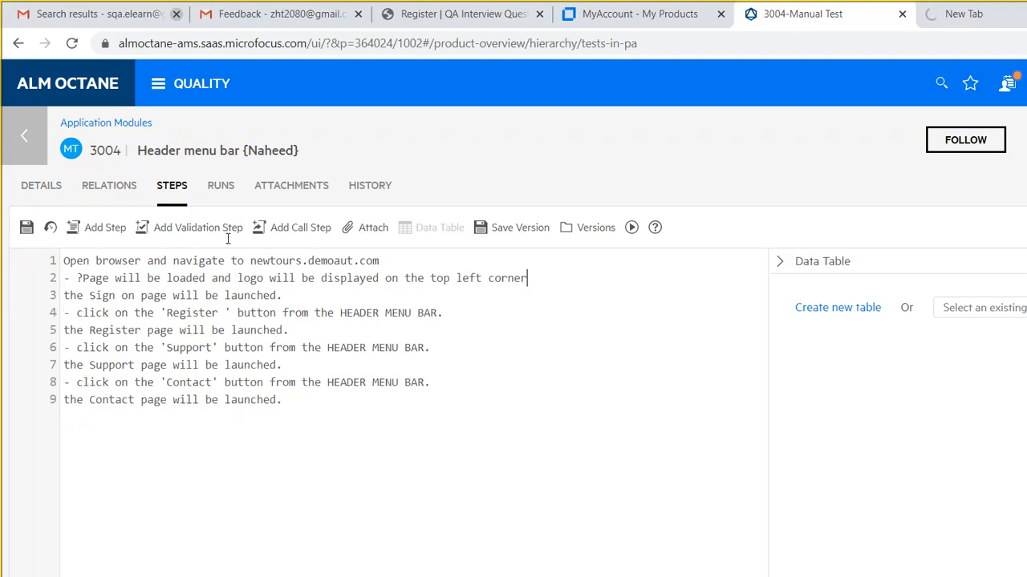
{"action": "key", "text": "Down"}
{"action": "key", "text": "Return"}
{"action": "type", "text": "-"}
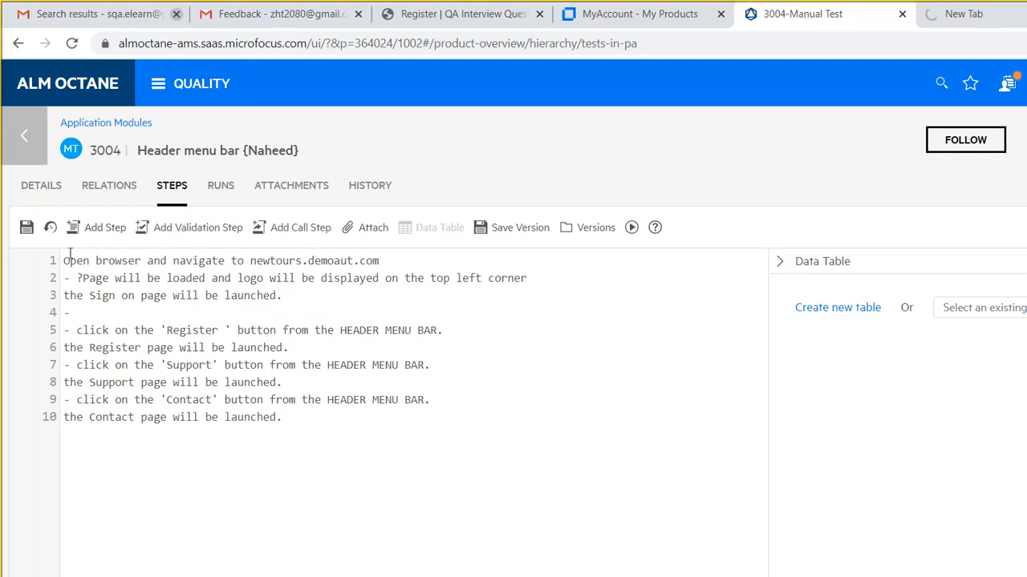
{"action": "key", "text": "ctrl+v"}
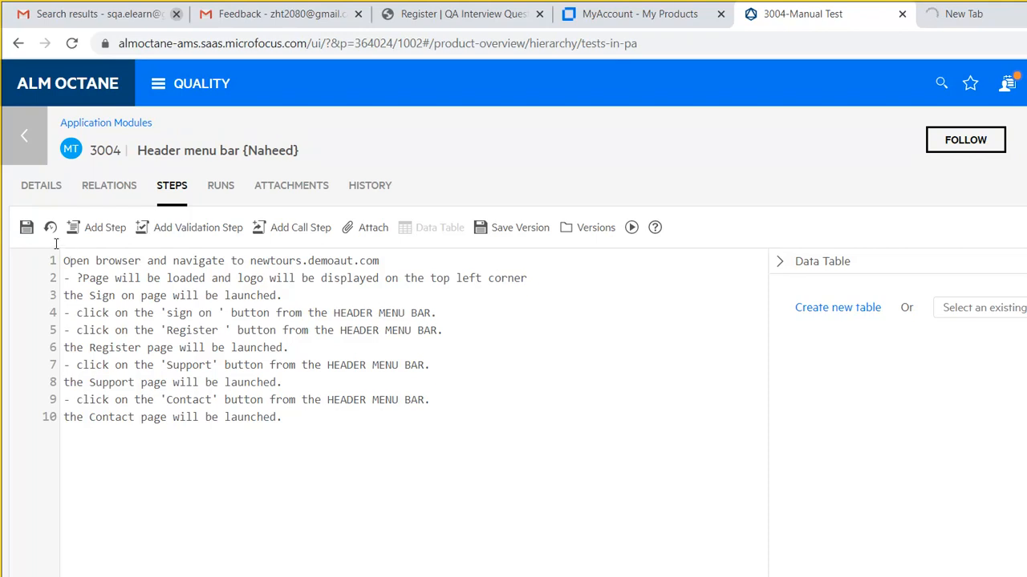
- Delete the 'the Sign on page' line and add a '- ?' validation line after the click instruction
{"action": "left_click_drag", "start_coordinate": [63, 295], "coordinate": [282, 295]}
{"action": "key", "text": "Delete"}
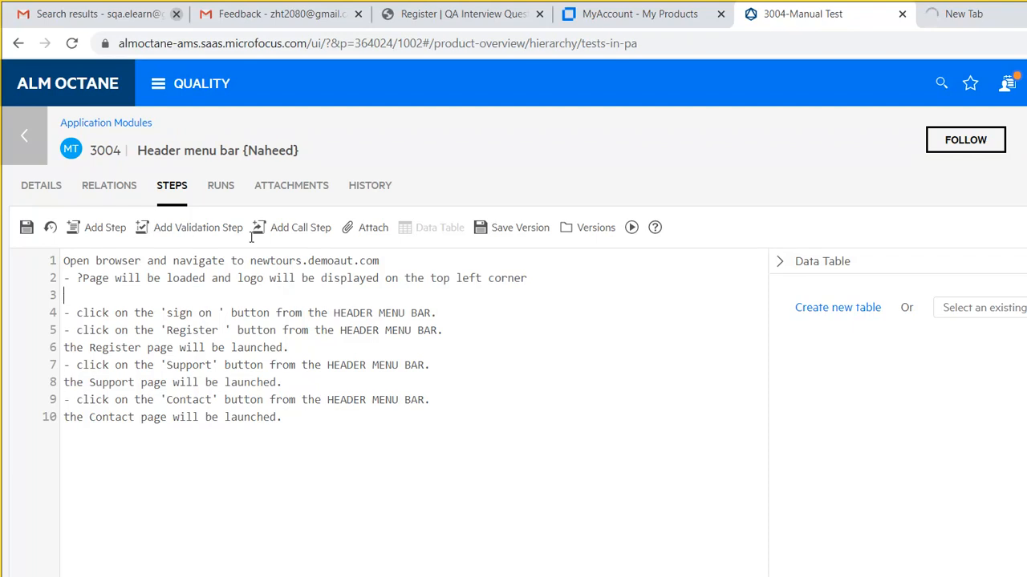
{"action": "key", "text": "Delete"}
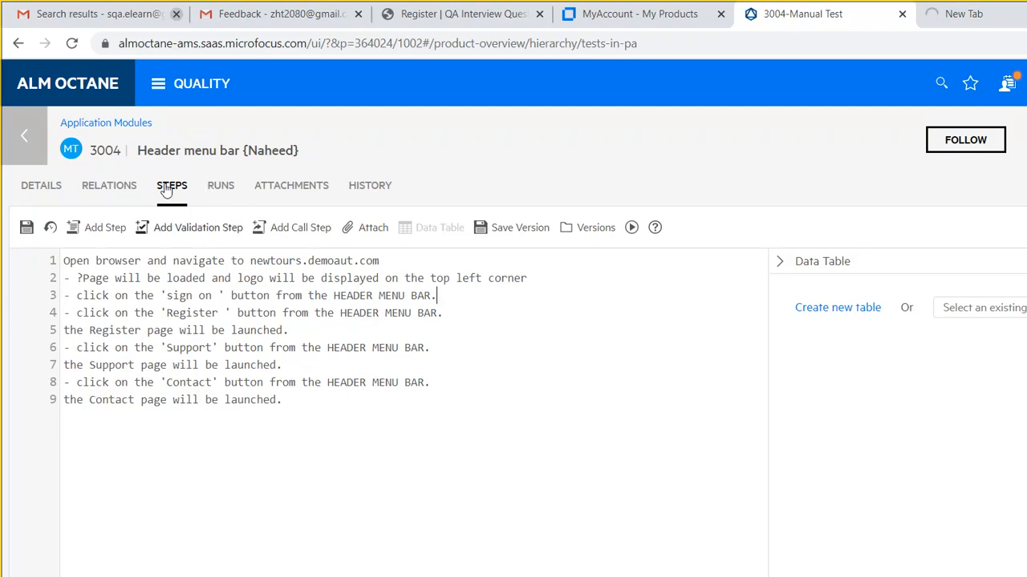
{"action": "key", "text": "Return"}
{"action": "type", "text": "- ?"}
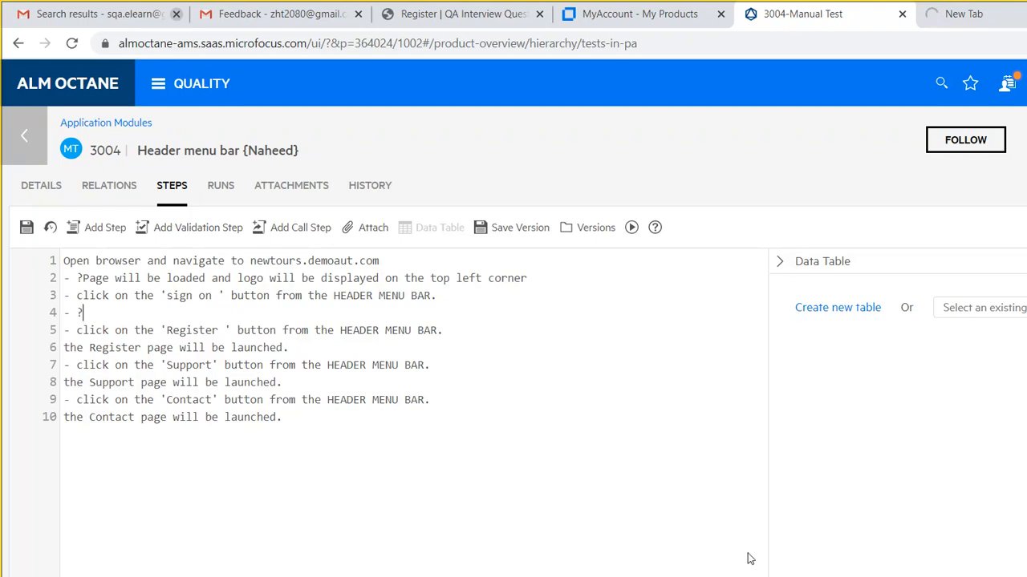
{"action": "left_click", "coordinate": [951, 574]}
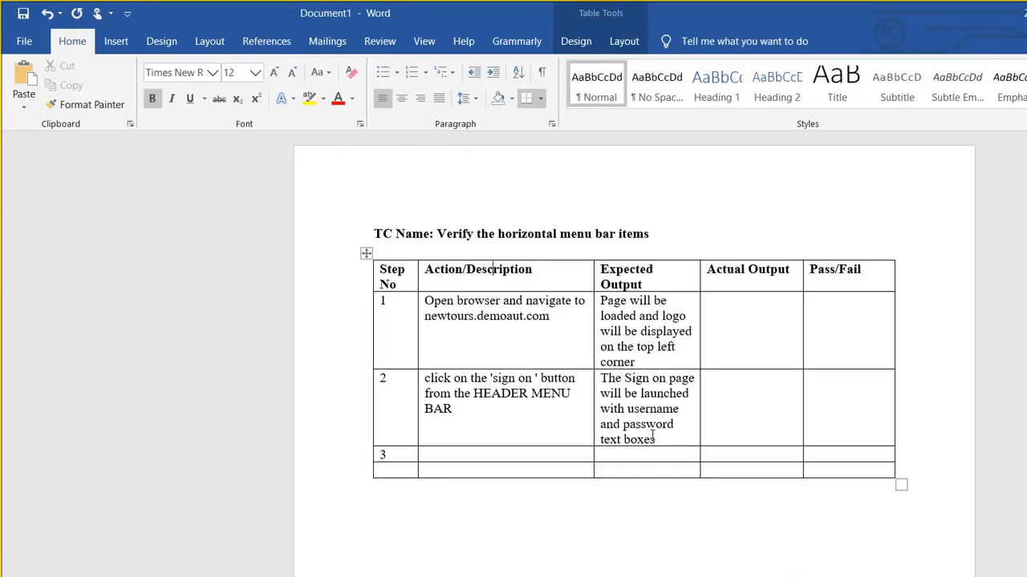
- Copy row 2's Expected Output from Word into step 4's '- ?' line in ALM Octane
{"action": "left_click_drag", "start_coordinate": [483, 301], "coordinate": [526, 347]}
{"action": "key", "text": "ctrl+c"}
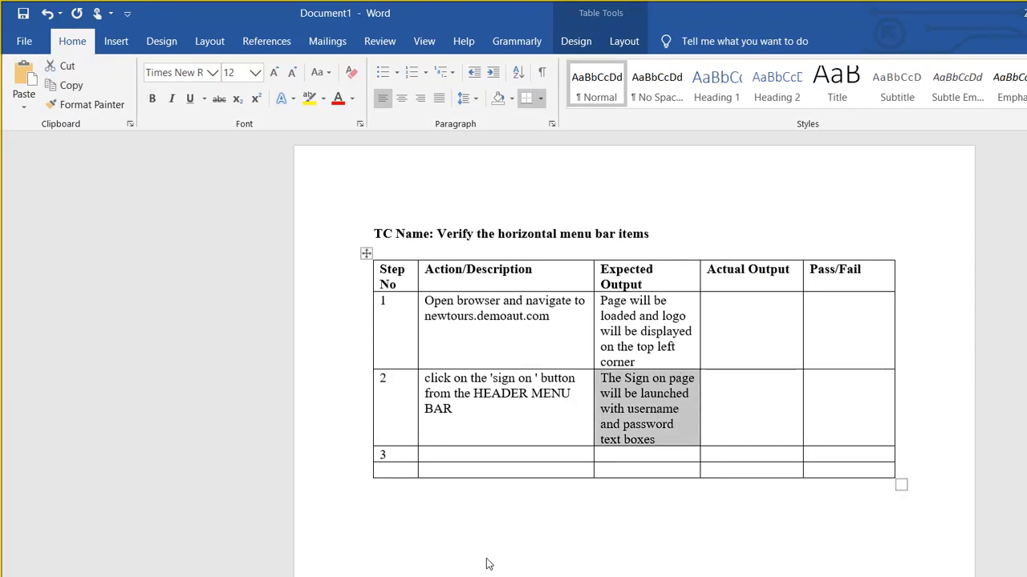
{"action": "key", "text": "alt+Tab"}
{"action": "key", "text": "ctrl+v"}
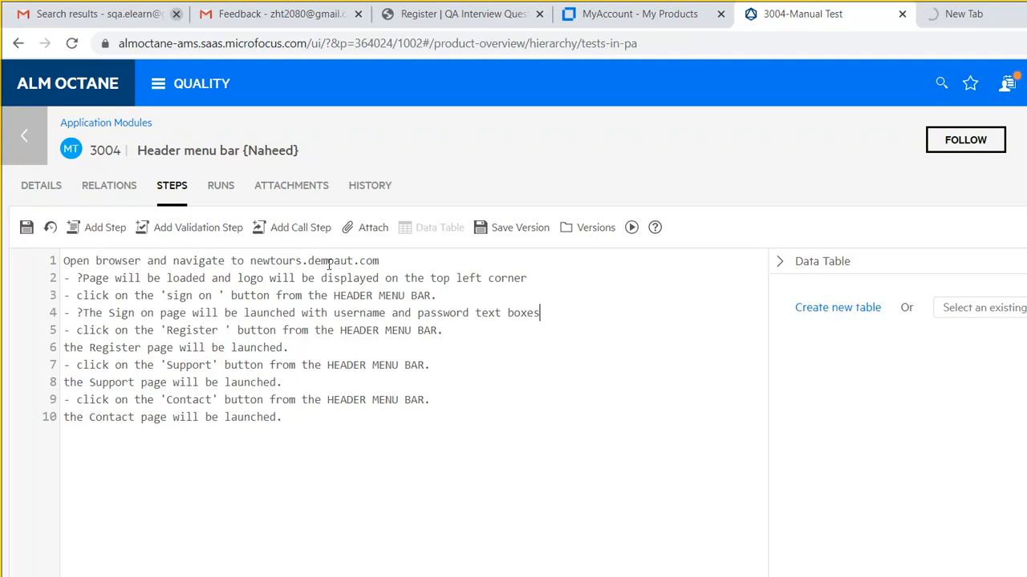
{"action": "key", "text": "Down"}
- Turn the Register page launch result into a validation step
{"action": "left_click", "coordinate": [193, 227]}
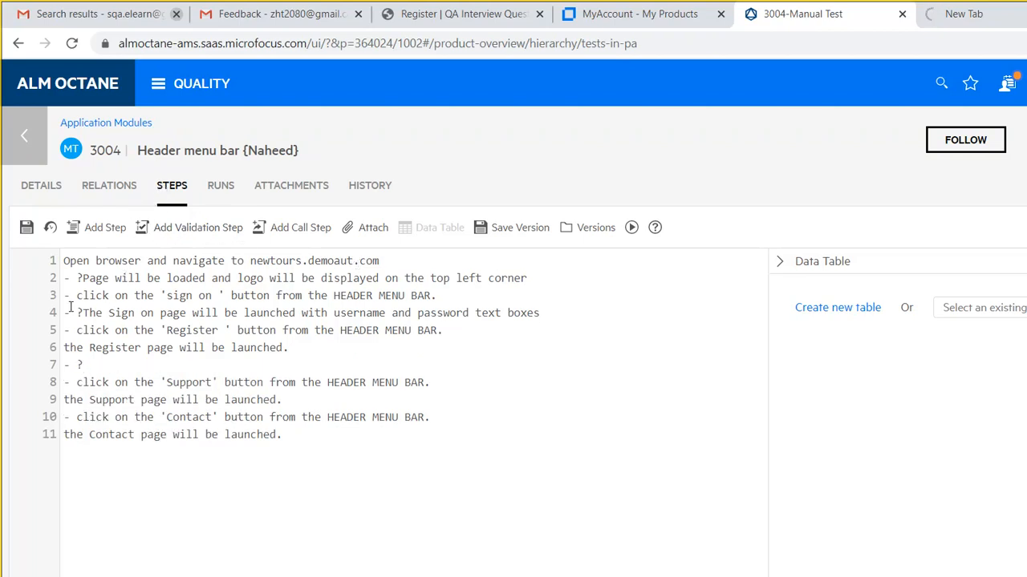
{"action": "left_click_drag", "start_coordinate": [63, 347], "coordinate": [289, 348]}
{"action": "key", "text": "ctrl+c"}
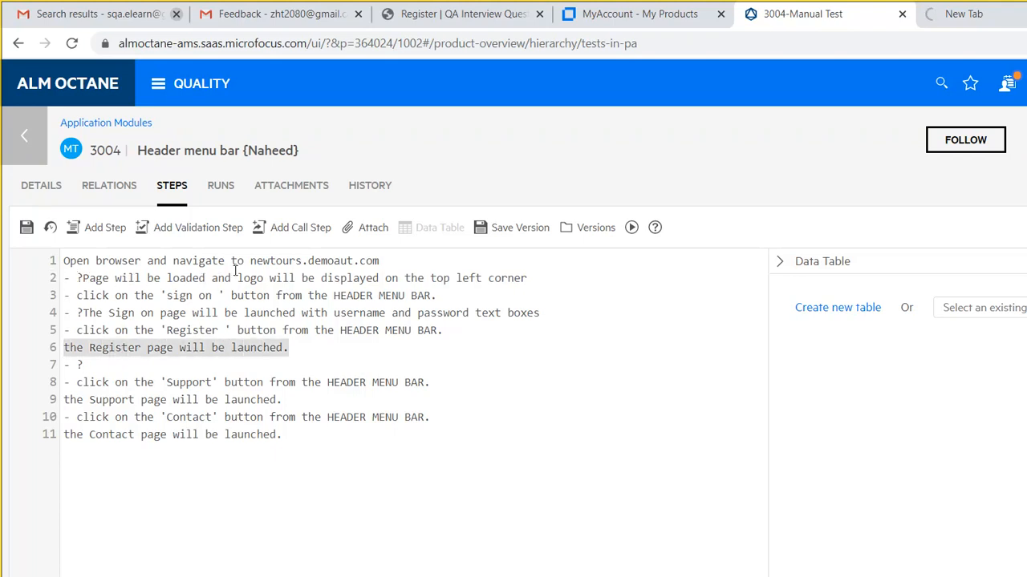
{"action": "key", "text": "BackSpace"}
{"action": "key", "text": "BackSpace"}
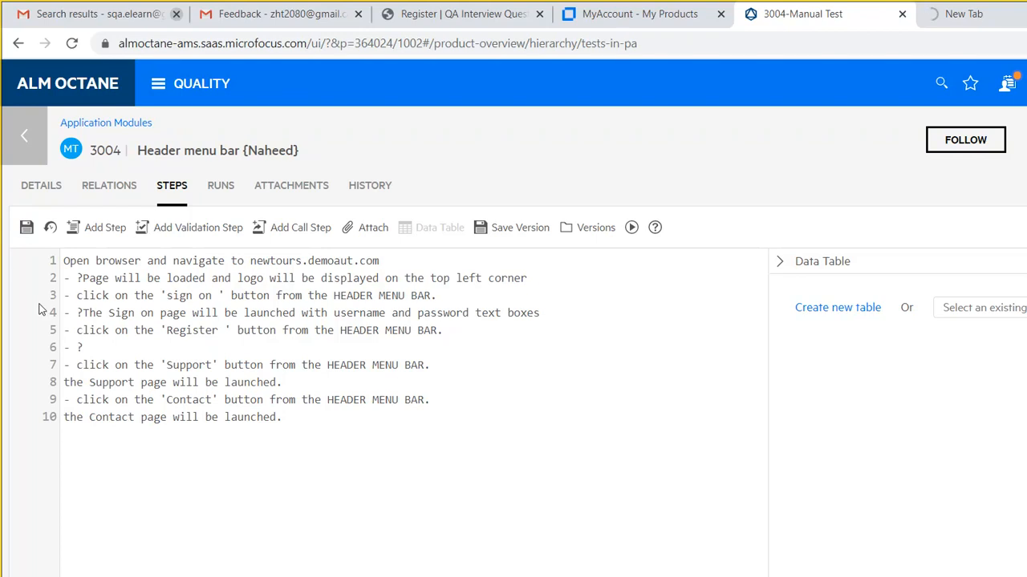
{"action": "key", "text": "Down"}
{"action": "key", "text": "ctrl+v"}
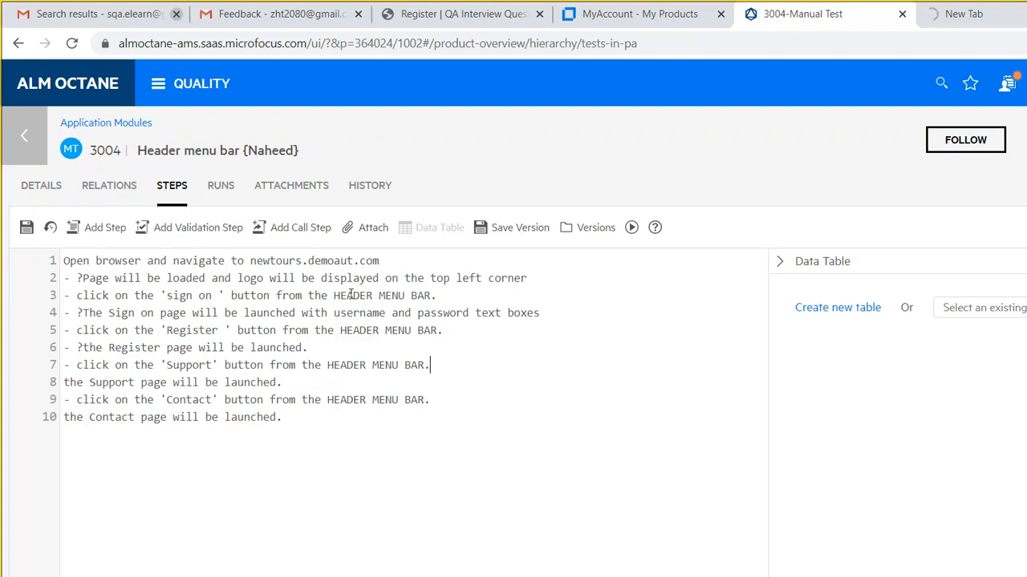
- Turn the Support page launch result into a validation step
{"action": "left_click", "coordinate": [170, 227]}
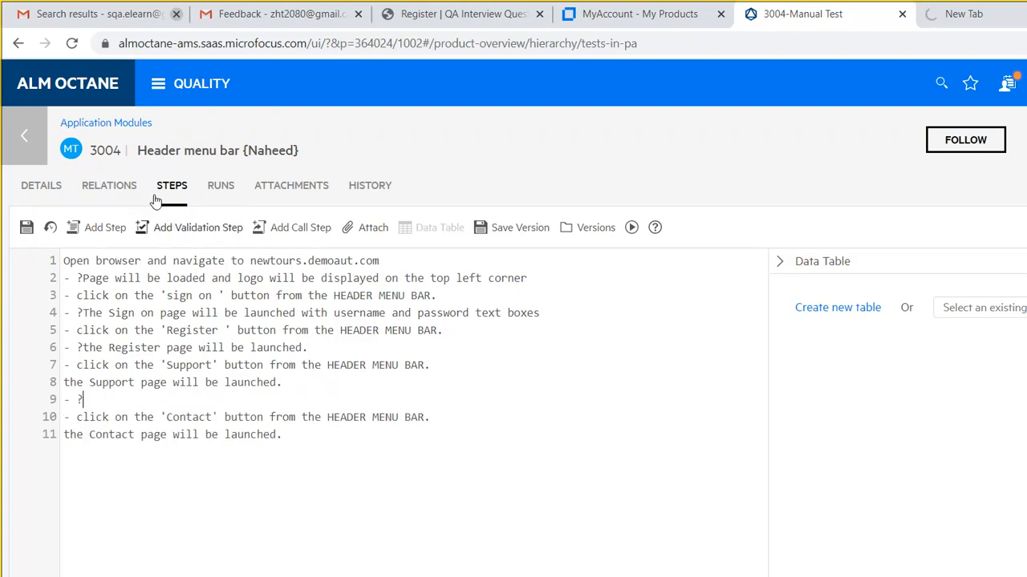
{"action": "left_click_drag", "start_coordinate": [64, 383], "coordinate": [302, 385]}
{"action": "key", "text": "ctrl+x"}
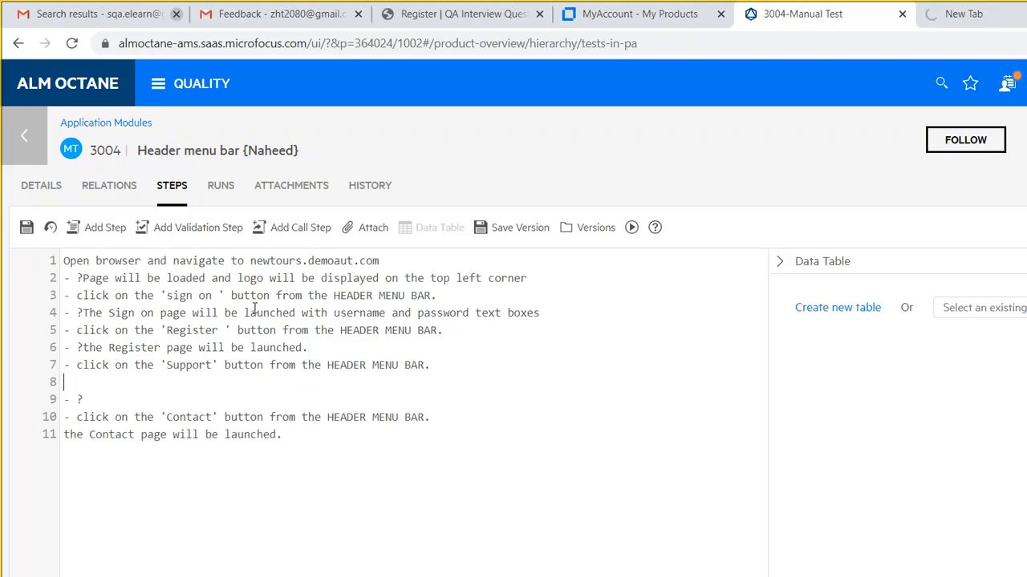
{"action": "key", "text": "BackSpace"}
{"action": "key", "text": "Down"}
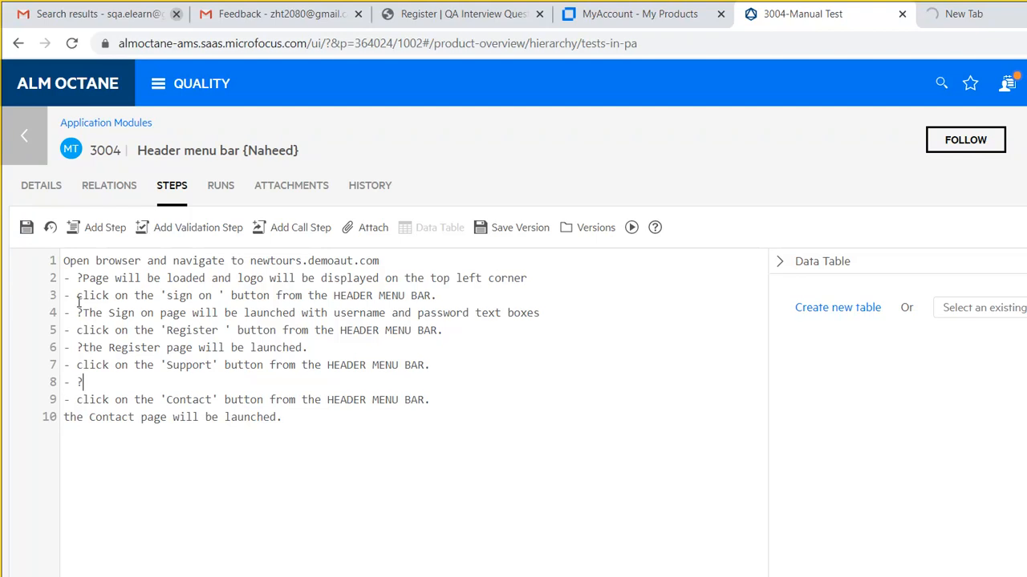
{"action": "key", "text": "ctrl+v"}
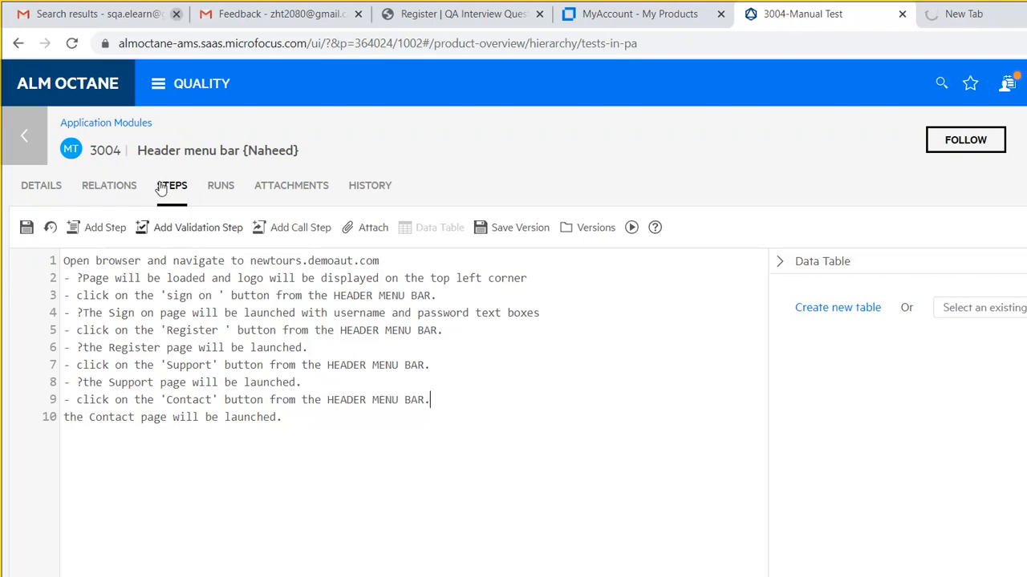
- Turn the Contact page launch result into validation step 10 and save test 3004
{"action": "left_click", "coordinate": [164, 227]}
{"action": "key", "text": "shift+Right"}
{"action": "key", "text": "shift+Right"}
{"action": "key", "text": "shift+Right"}
{"action": "key", "text": "shift+Right"}
{"action": "key", "text": "shift+Right"}
{"action": "key", "text": "shift+Right"}
{"action": "key", "text": "shift+Right"}
{"action": "key", "text": "shift+Right"}
{"action": "key", "text": "shift+Right"}
{"action": "key", "text": "shift+Right"}
{"action": "key", "text": "shift+Right"}
{"action": "key", "text": "shift+Right"}
{"action": "key", "text": "shift+Right"}
{"action": "key", "text": "shift+Right"}
{"action": "key", "text": "shift+Right"}
{"action": "key", "text": "shift+Right"}
{"action": "key", "text": "shift+Right"}
{"action": "key", "text": "shift+Right"}
{"action": "key", "text": "shift+Right"}
{"action": "key", "text": "shift+Right"}
{"action": "key", "text": "shift+Up"}
{"action": "key", "text": "shift+Down"}
{"action": "key", "text": "ctrl+x"}
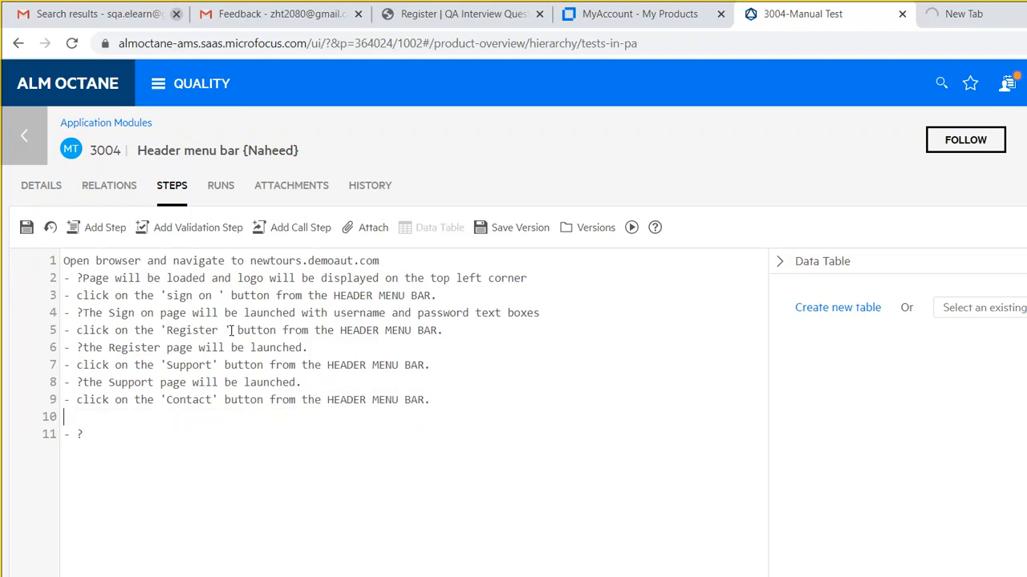
{"action": "key", "text": "Delete"}
{"action": "key", "text": "Down"}
{"action": "key", "text": "ctrl+v"}
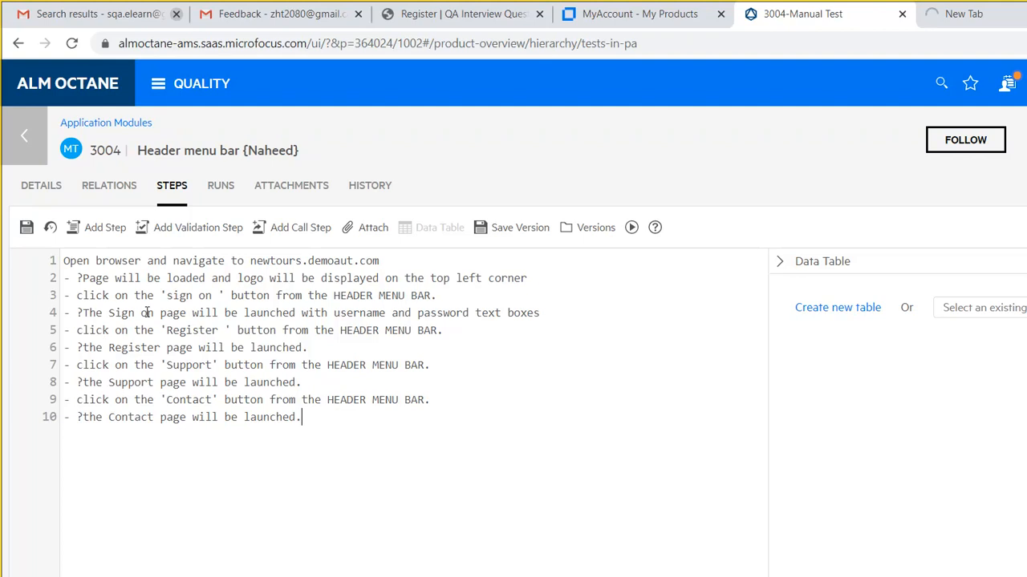
{"action": "key", "text": "ctrl+s"}
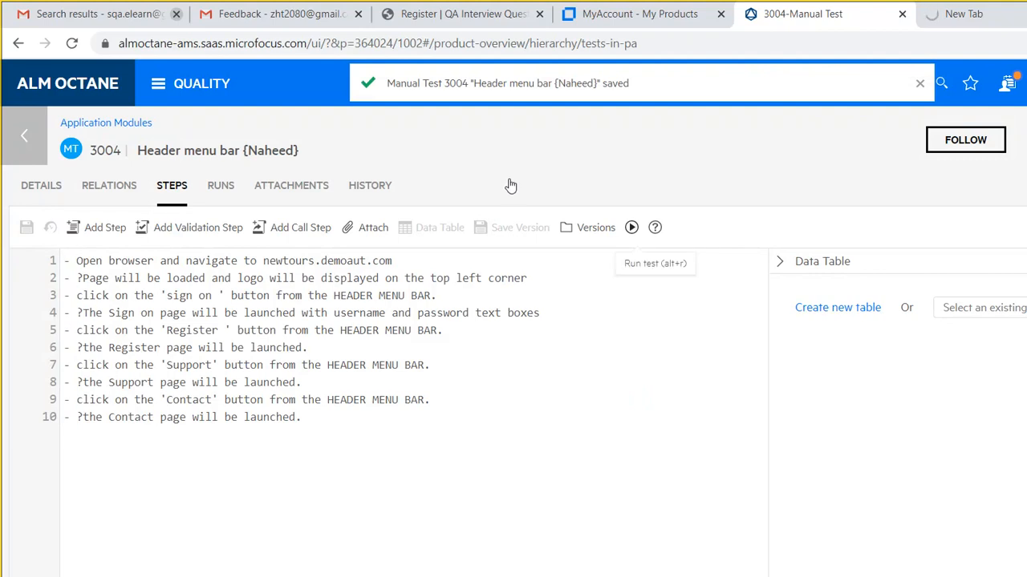
- Start a manual run of test 3004 with Alt+R and Run, then go back to the main Chrome window
{"action": "key", "text": "alt+r"}
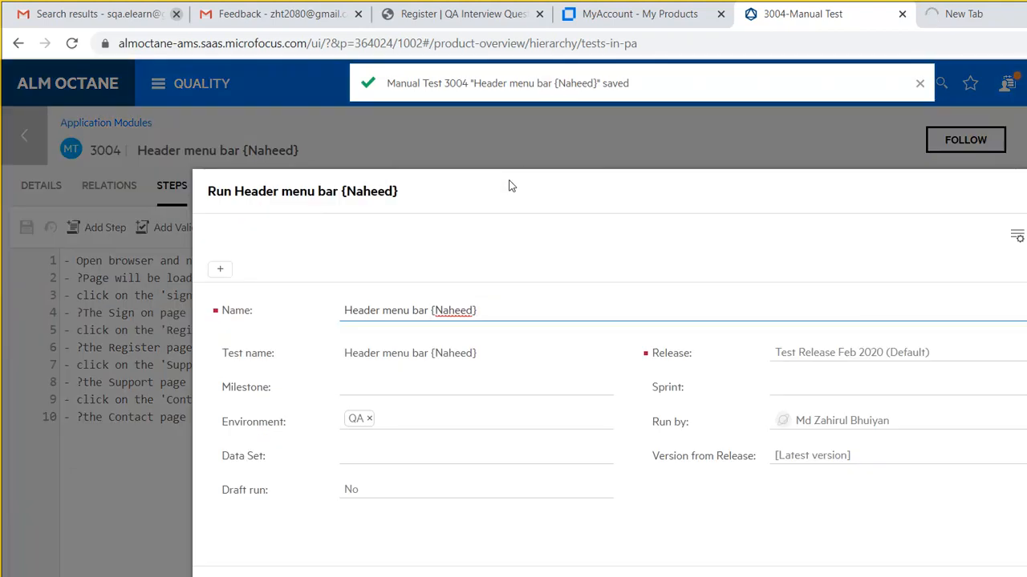
{"action": "left_click", "coordinate": [771, 470]}
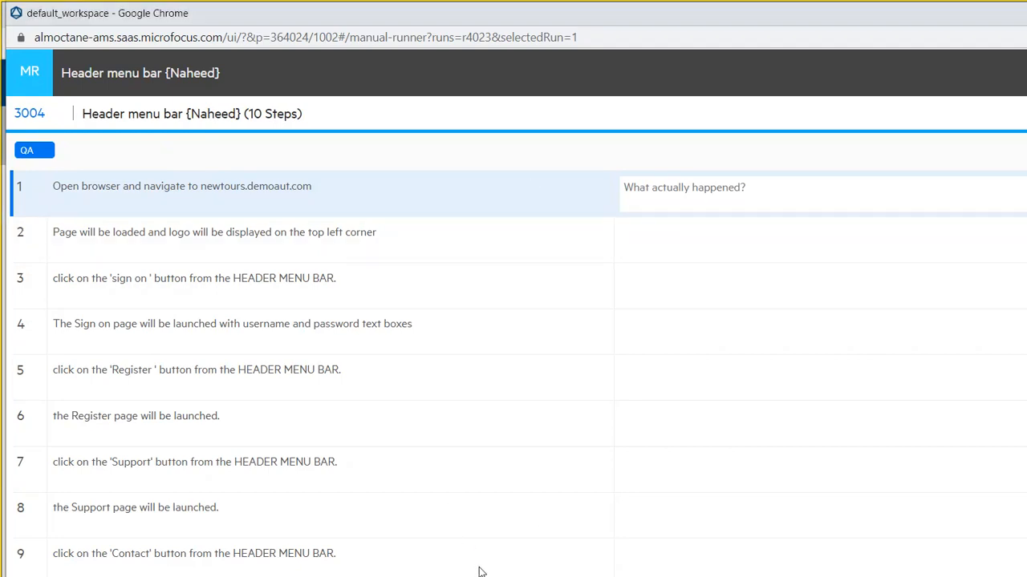
{"action": "left_click", "coordinate": [449, 554]}
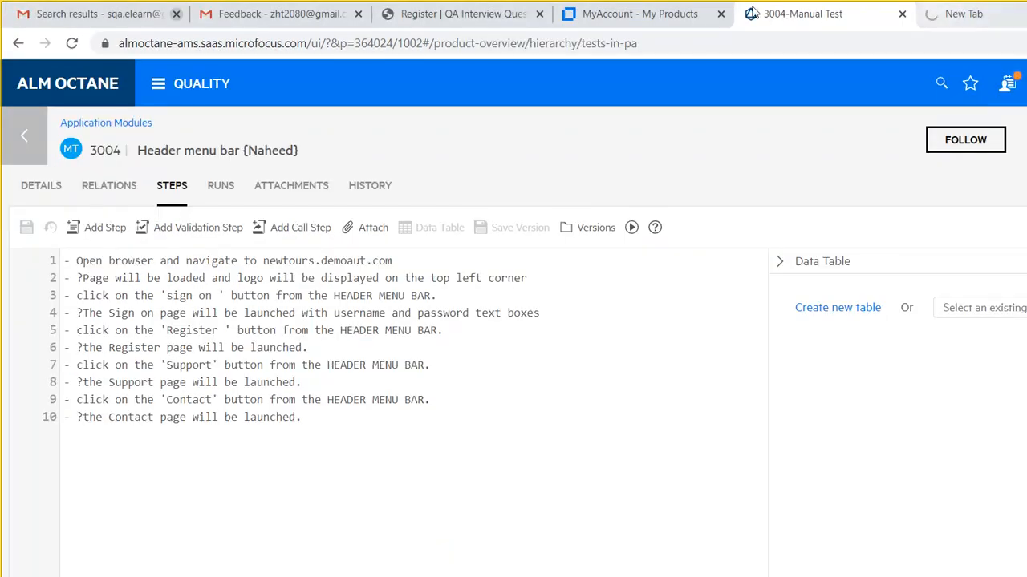
{"action": "left_click", "coordinate": [953, 14]}
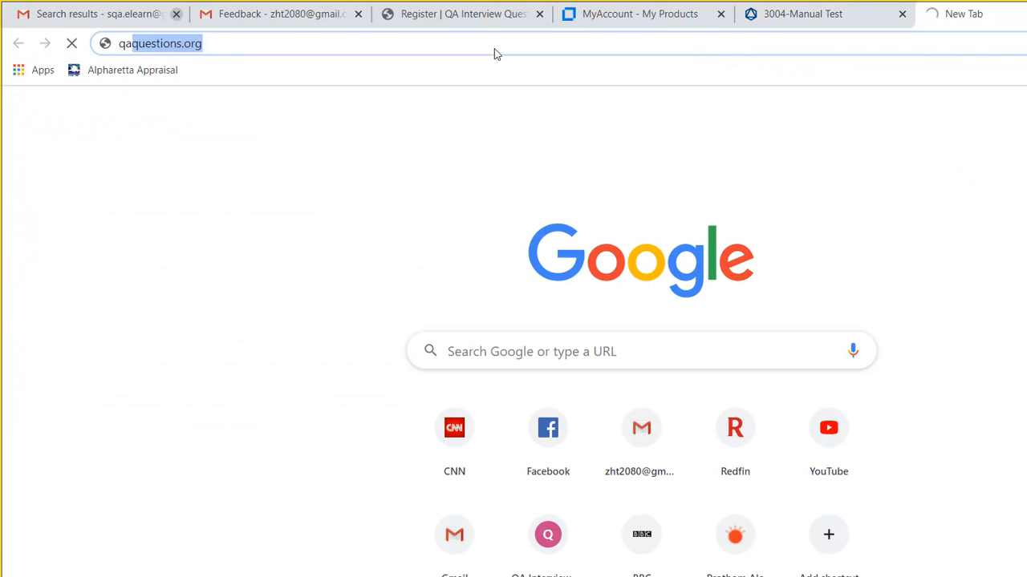
- Load newtours.demoaut.com in the new tab, then return to the manual runner
{"action": "key", "text": "ctrl+a"}
{"action": "type", "text": "new"}
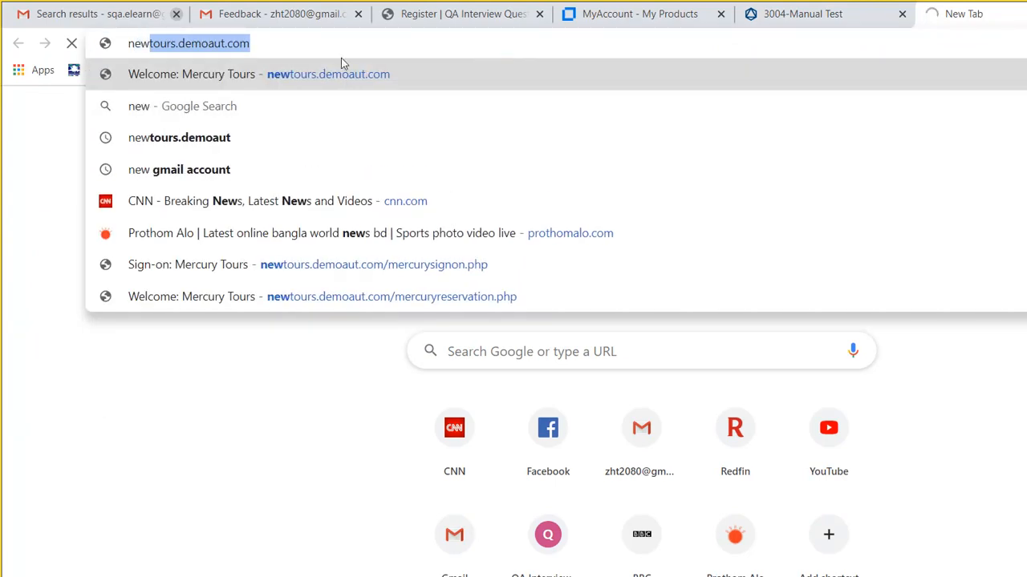
{"action": "key", "text": "Return"}
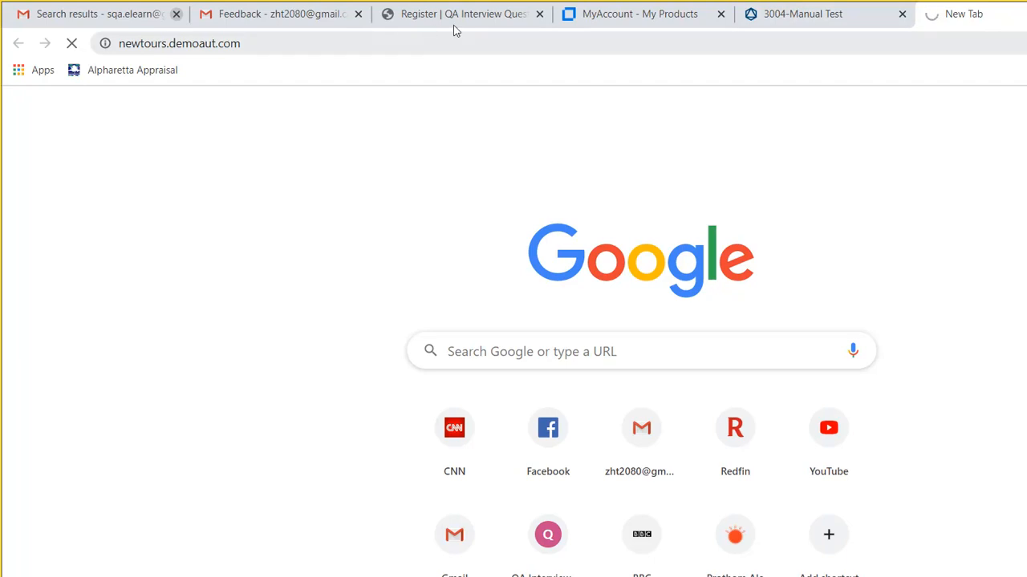
{"action": "mouse_move", "coordinate": [489, 562]}
{"action": "left_click", "coordinate": [553, 507]}
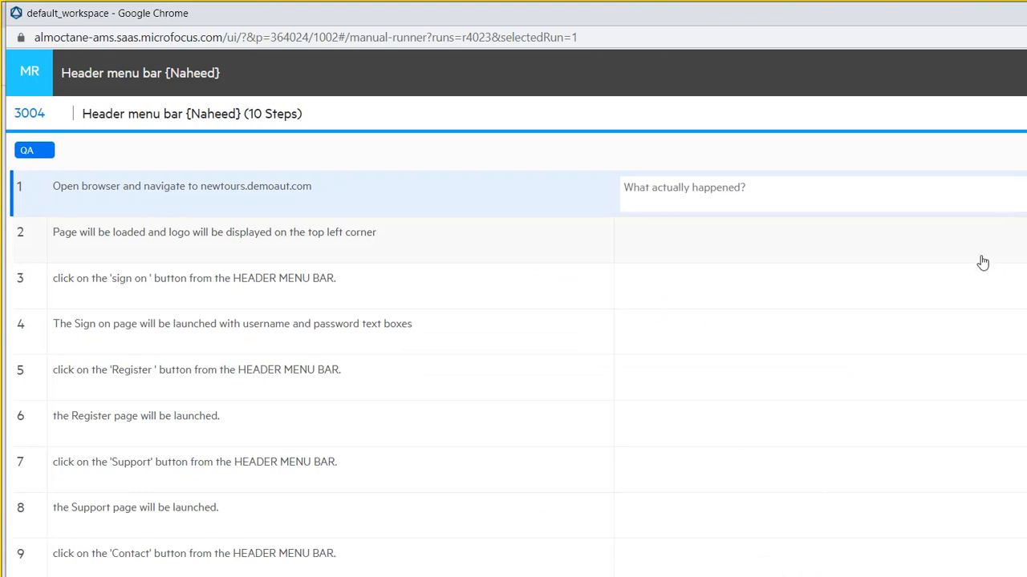
- Make step 2, the page-loads-with-logo check, the current run step
{"action": "left_click", "coordinate": [967, 235]}
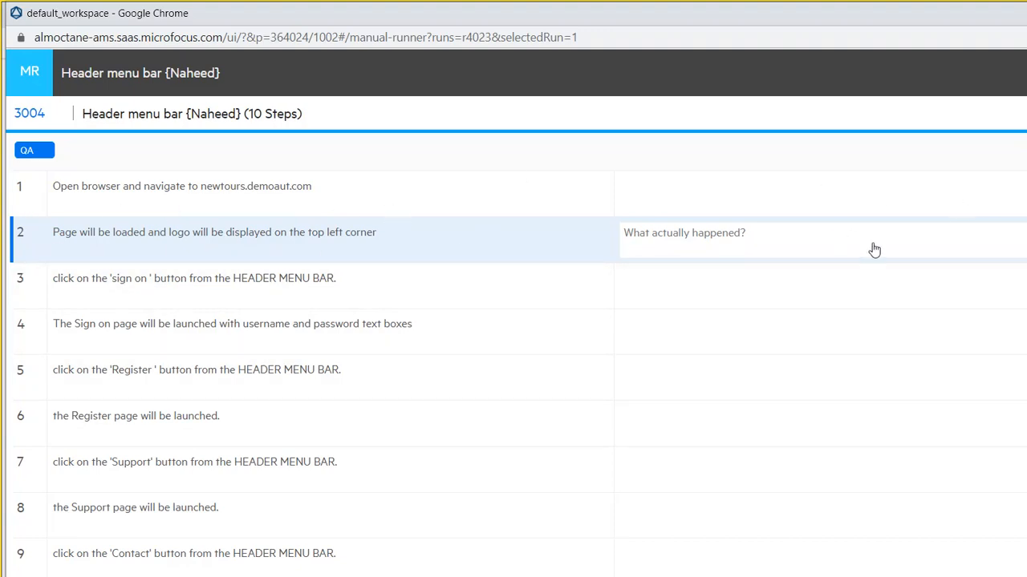
- Reload the newtours.demoaut.com error page with F5
{"action": "mouse_move", "coordinate": [468, 576]}
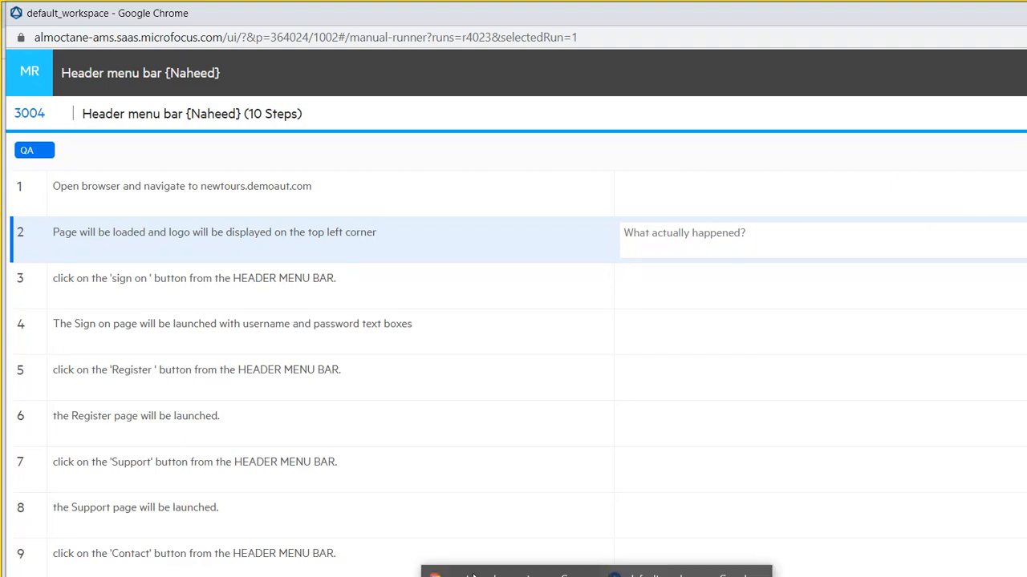
{"action": "left_click", "coordinate": [505, 574]}
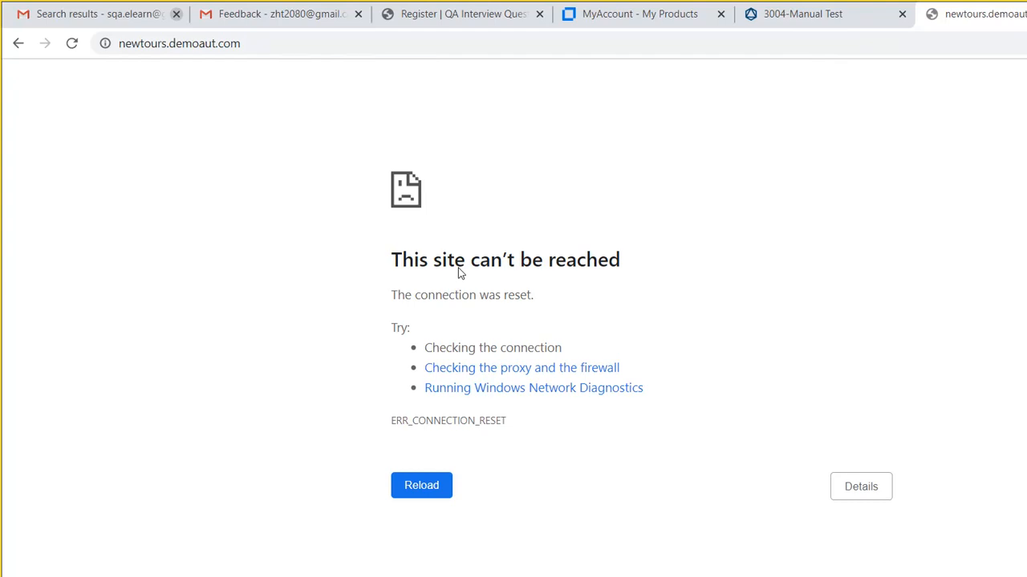
{"action": "key", "text": "F5"}
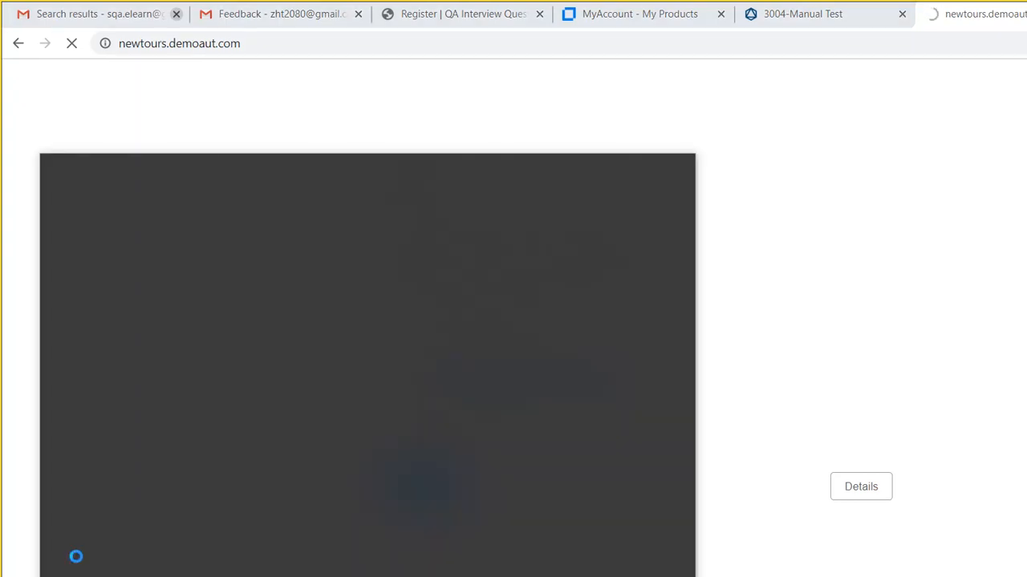
- Launch Snipping Tool via 'sni', snip the newtours error page, then go back to the 3004-Manual Test tab
{"action": "type", "text": "sni"}
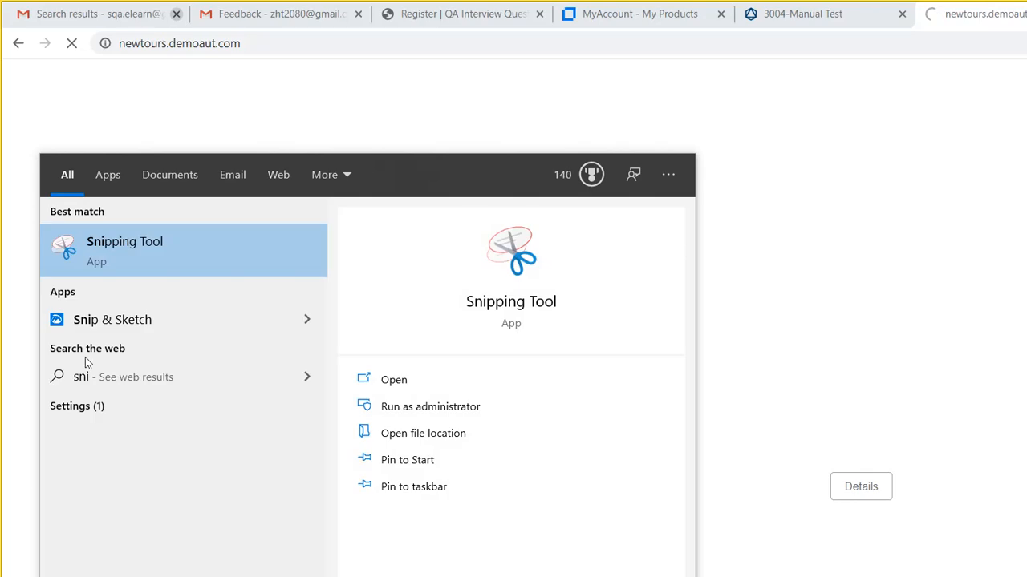
{"action": "left_click", "coordinate": [113, 253]}
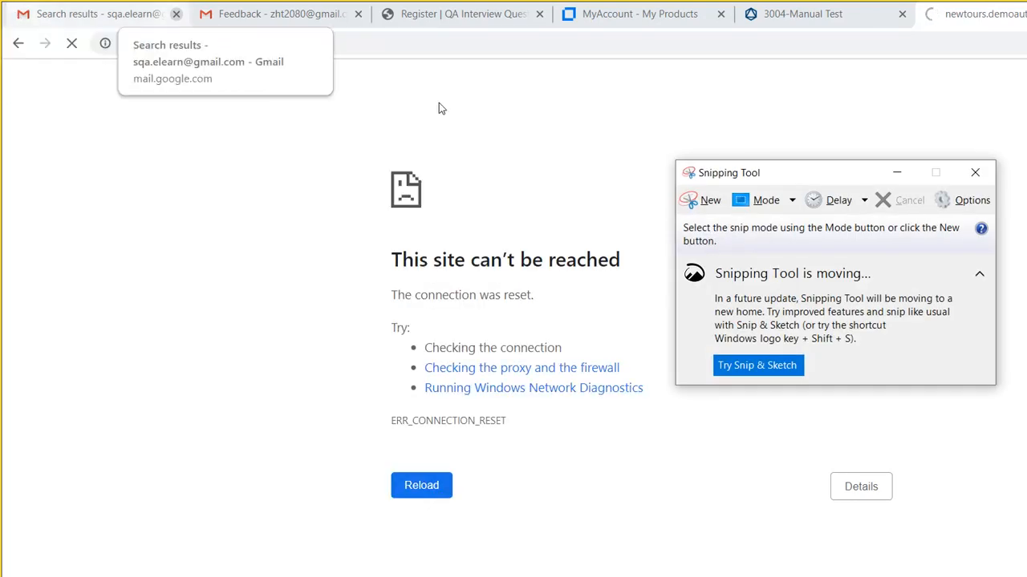
{"action": "left_click", "coordinate": [702, 200]}
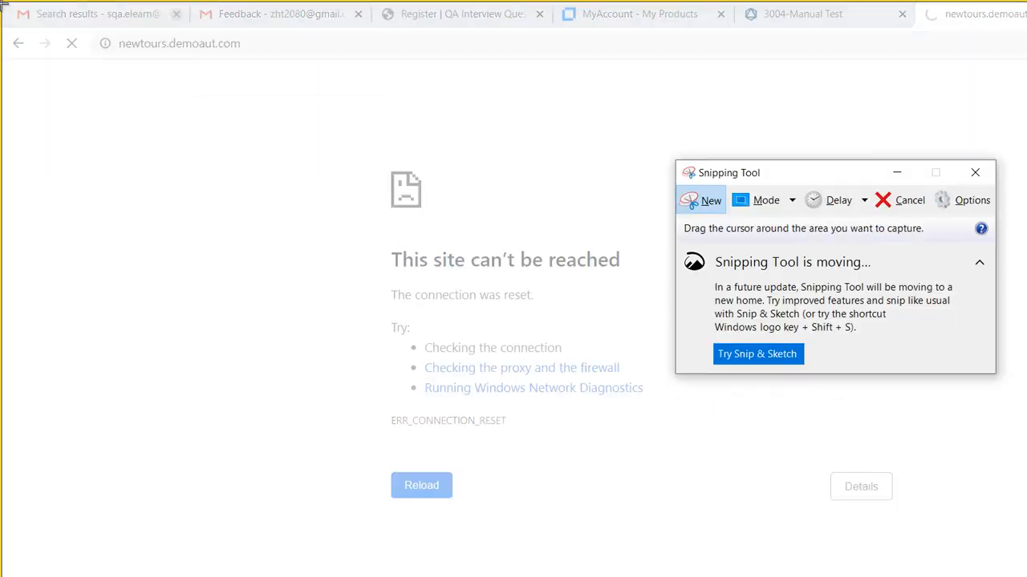
{"action": "left_click_drag", "start_coordinate": [3, 4], "coordinate": [1020, 424]}
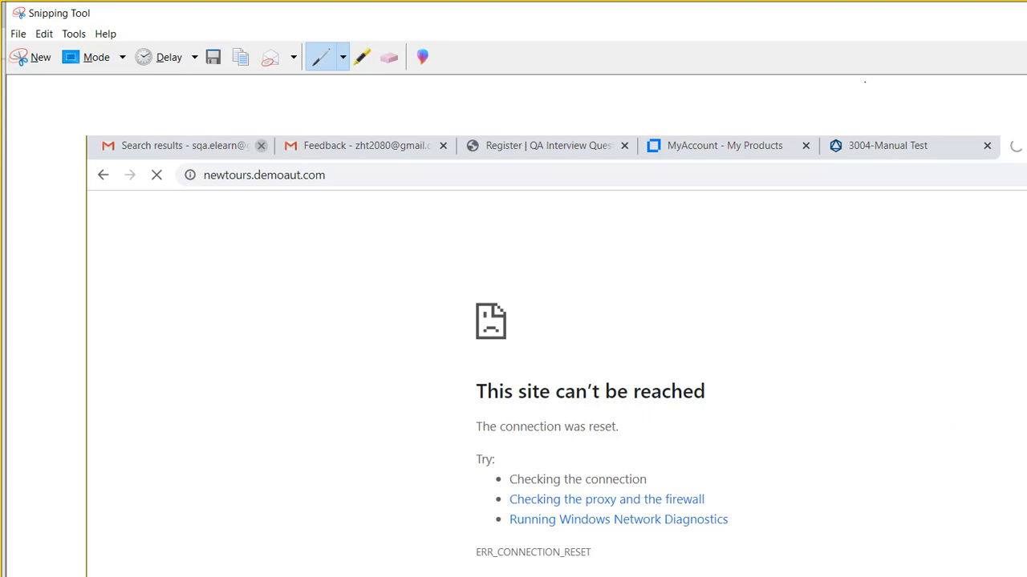
{"action": "left_click", "coordinate": [950, 20]}
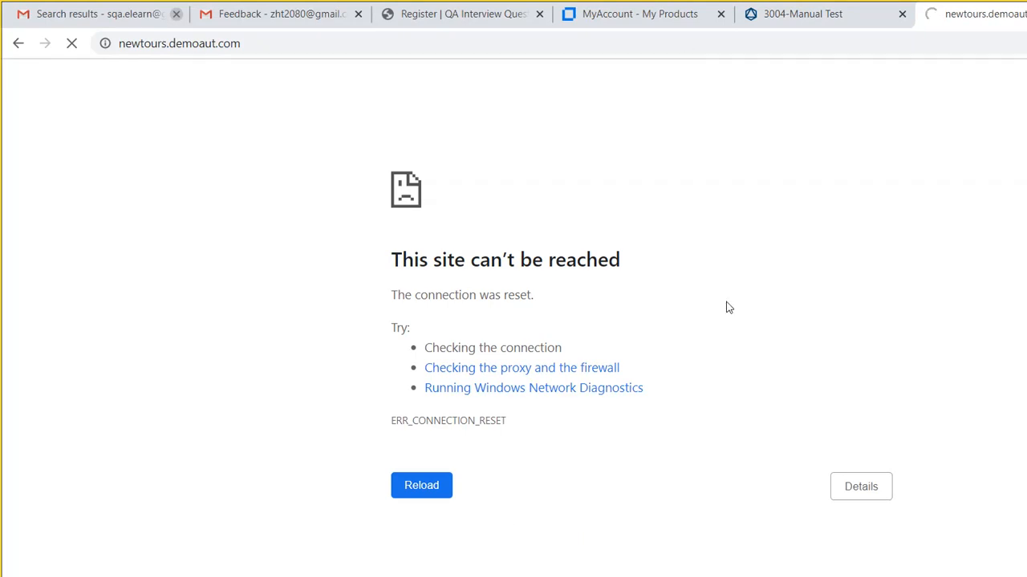
{"action": "left_click", "coordinate": [836, 14]}
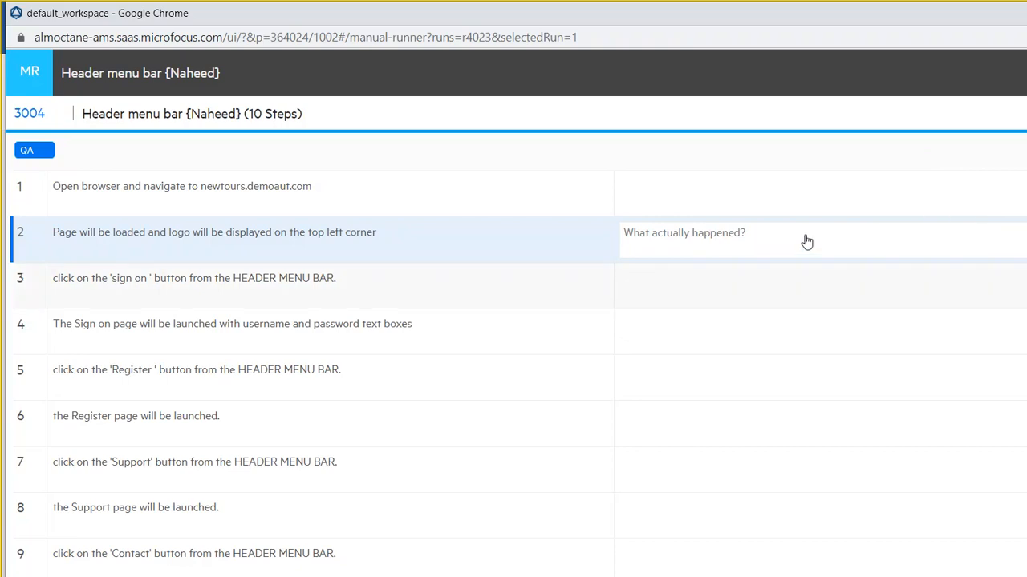
- Enter step 2's actual result: 'The application didn't open. It was spinning in the browser.'
{"action": "left_click", "coordinate": [759, 194]}
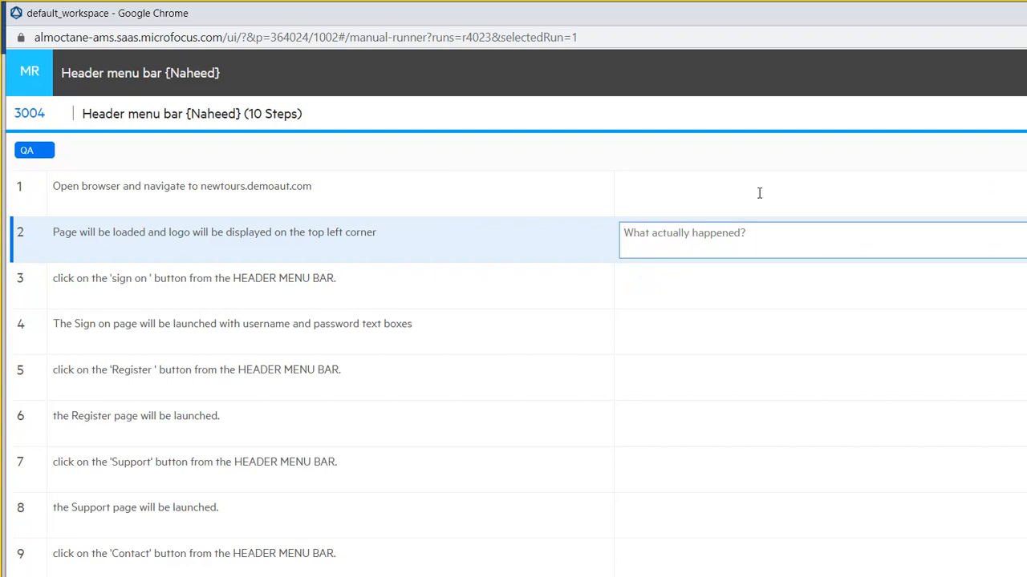
{"action": "type", "text": "The"}
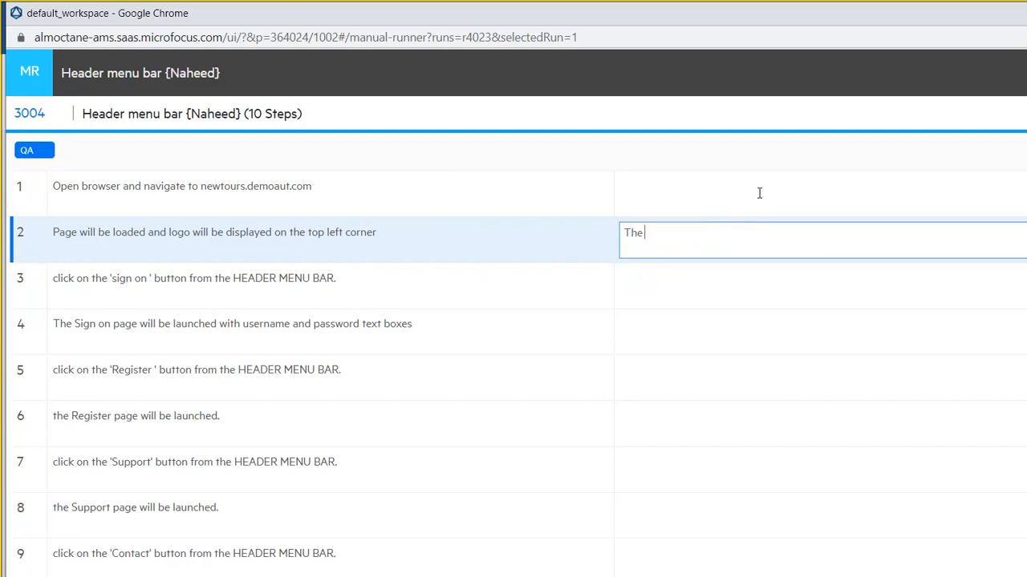
{"action": "type", "text": " application didn't open. It was"}
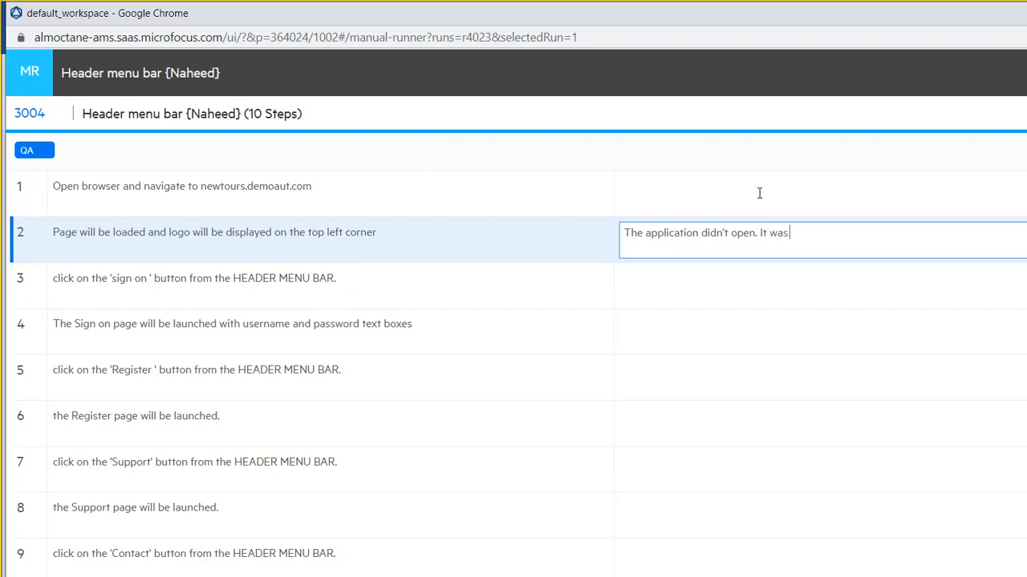
{"action": "type", "text": " spinning in the browser"}
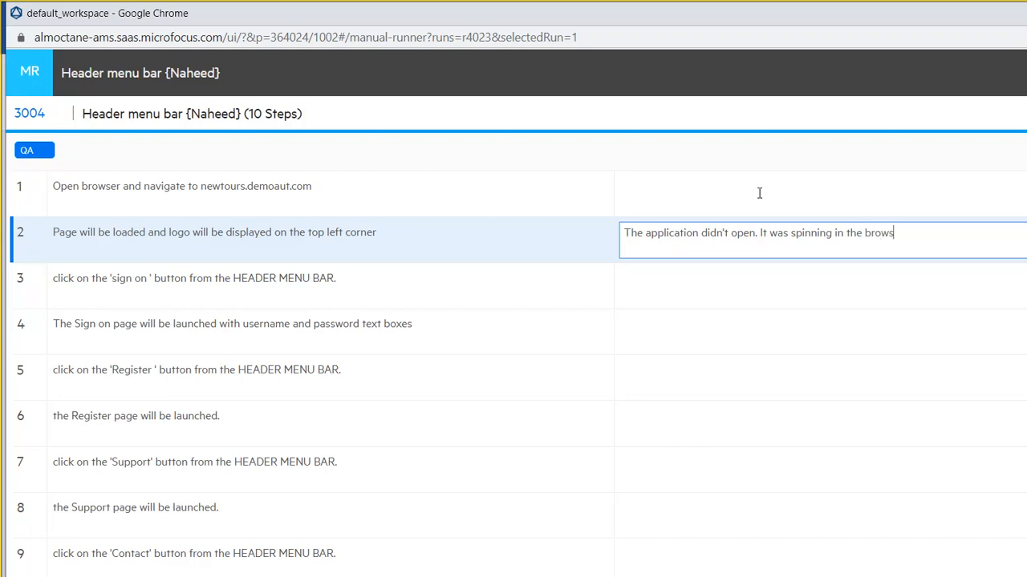
{"action": "type", "text": "."}
{"action": "left_click", "coordinate": [987, 191]}
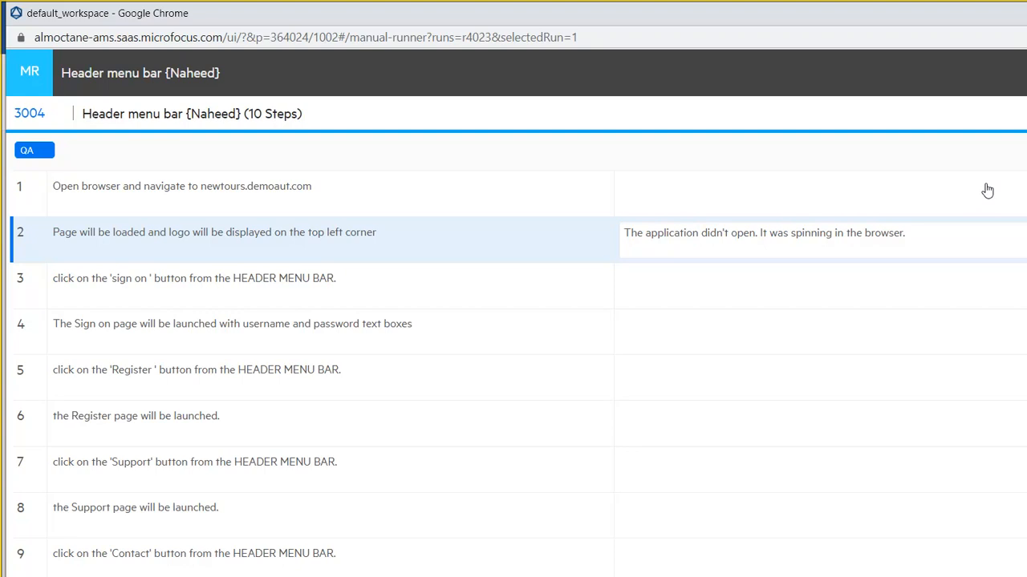
- Raise a step 2 defect named 'The application failed in opening', trying feature search '3005' before switching to Word
{"action": "left_click", "coordinate": [1000, 219]}
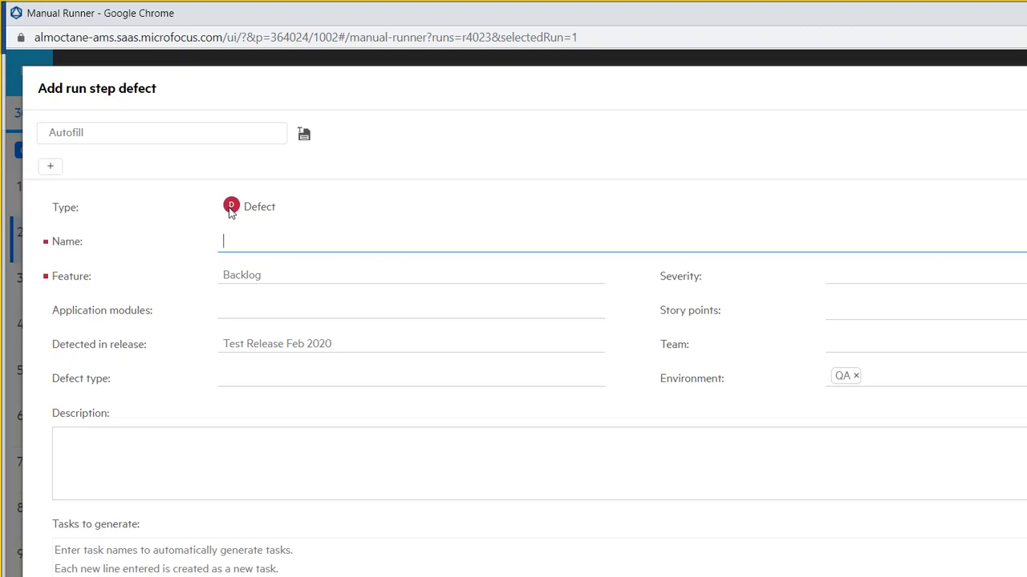
{"action": "type", "text": "The application fail"}
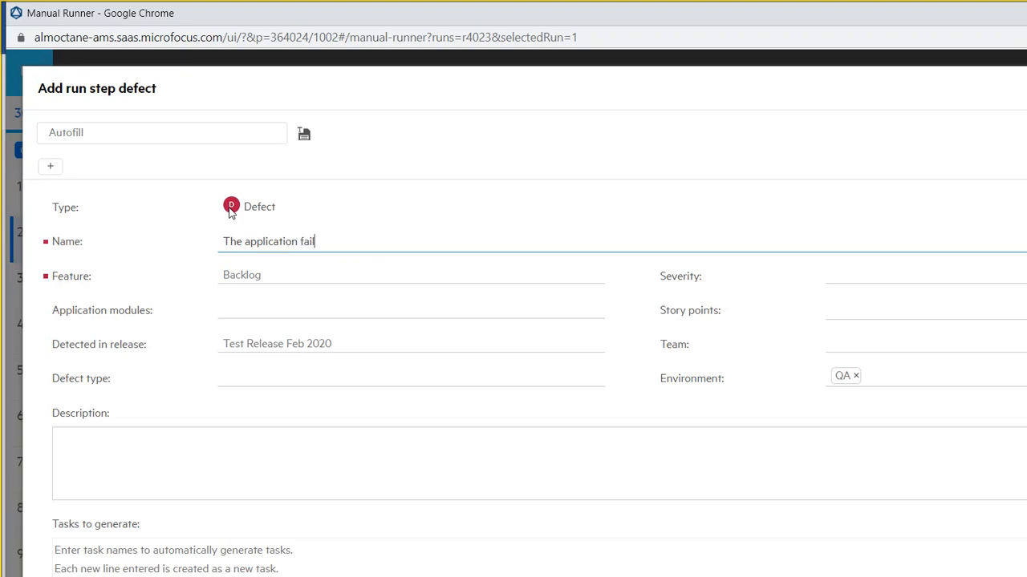
{"action": "type", "text": "ed in opening"}
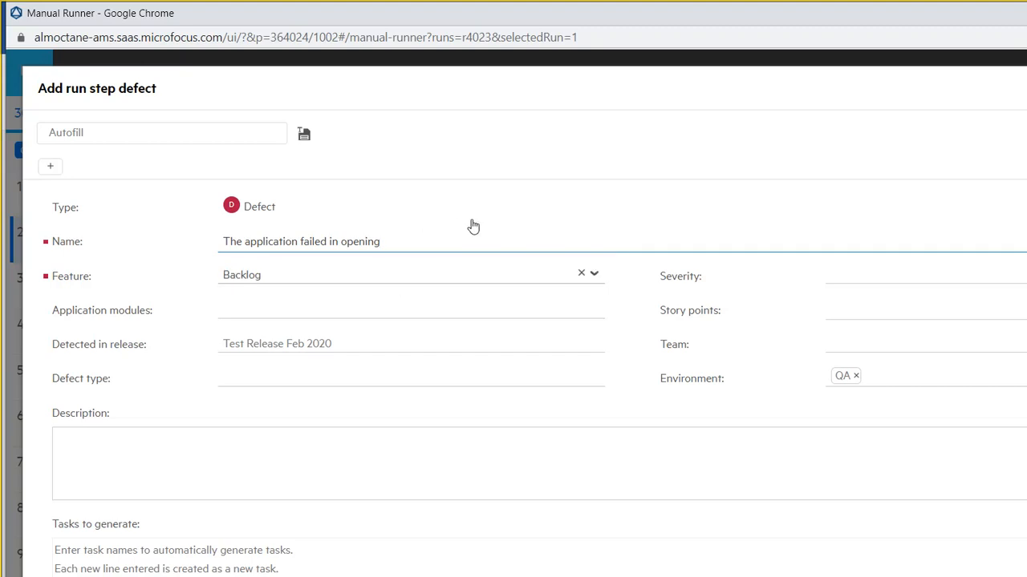
{"action": "key", "text": "Tab"}
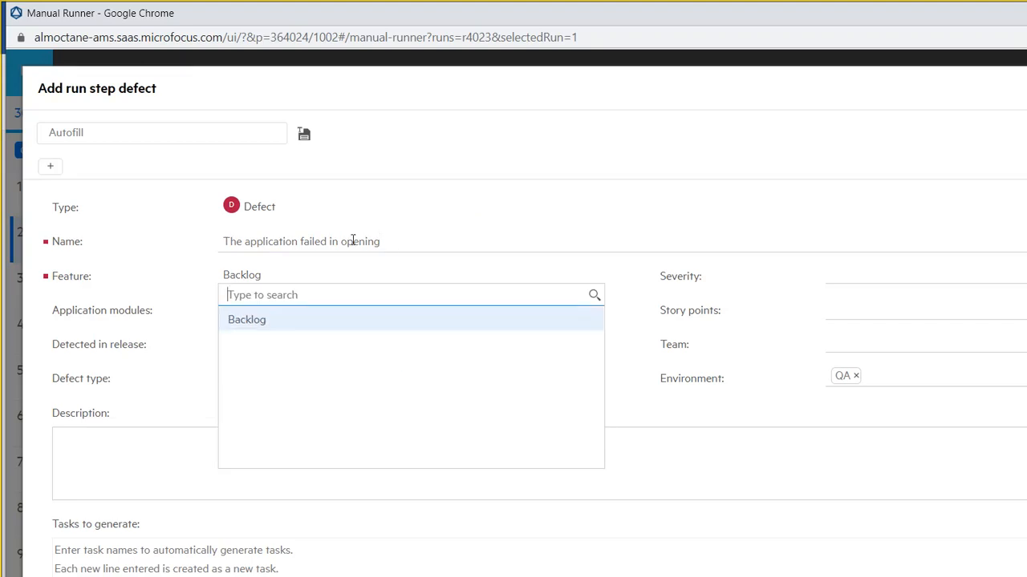
{"action": "type", "text": "3005"}
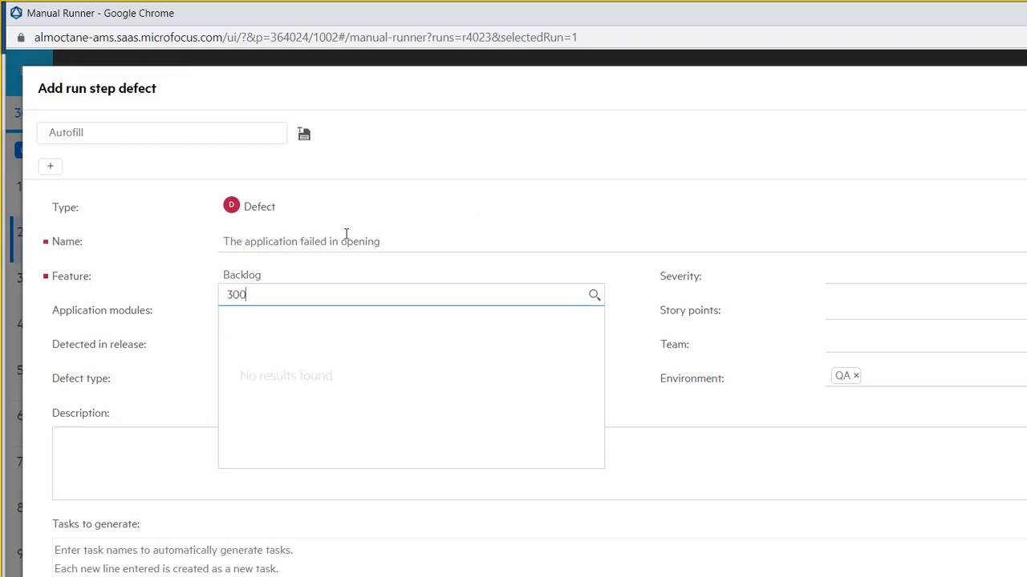
{"action": "key", "text": "BackSpace"}
{"action": "key", "text": "BackSpace"}
{"action": "key", "text": "BackSpace"}
{"action": "key", "text": "BackSpace"}
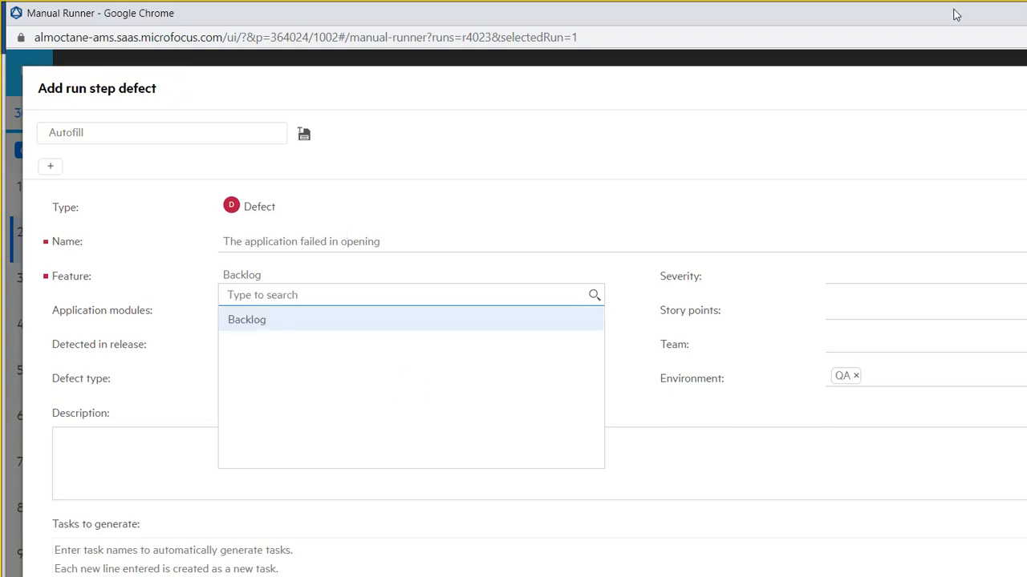
{"action": "key", "text": "alt+Tab"}
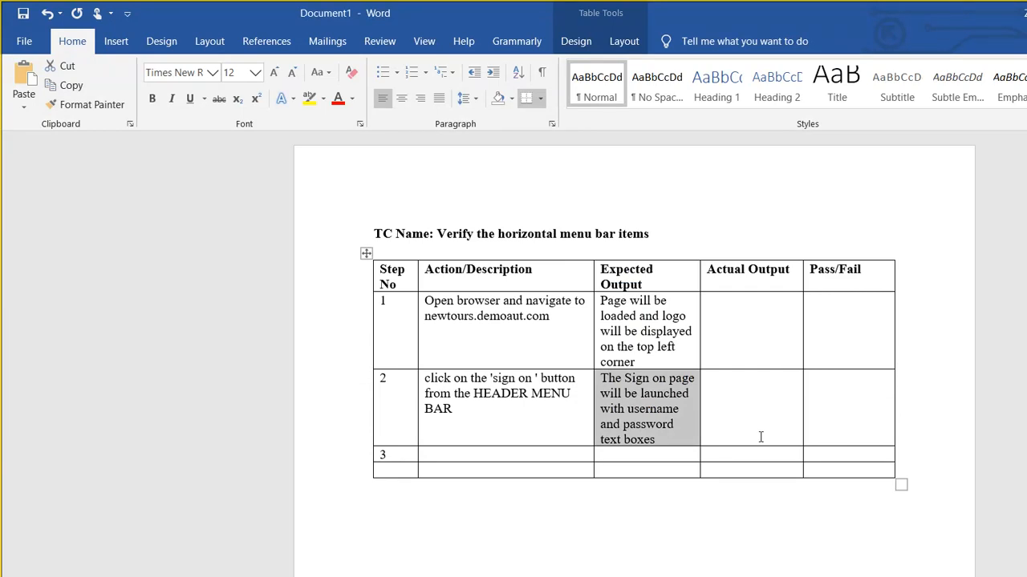
- Bring the ALM Octane browser window back and briefly open and close its navigation menu
{"action": "left_click", "coordinate": [598, 576]}
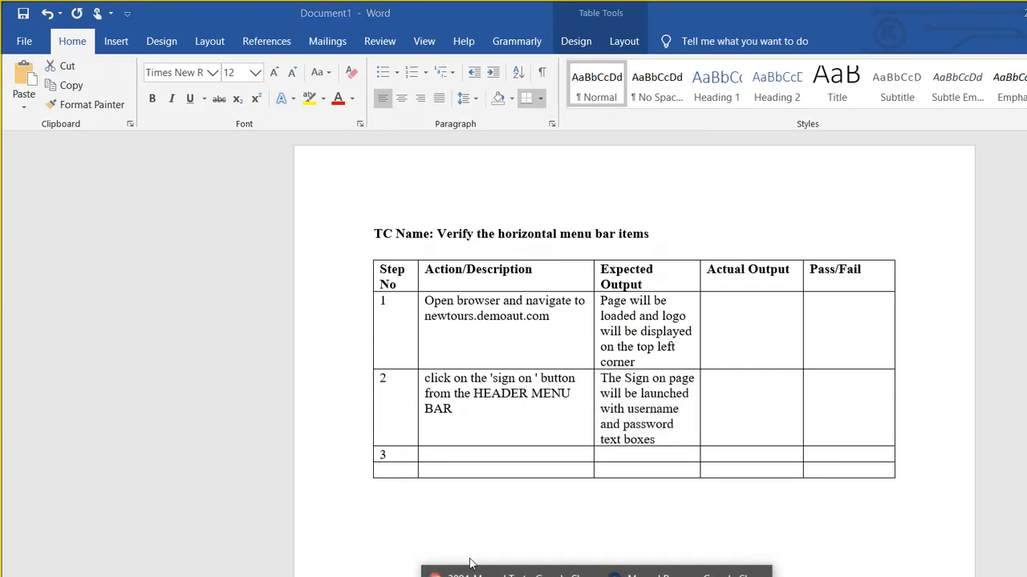
{"action": "left_click", "coordinate": [481, 576]}
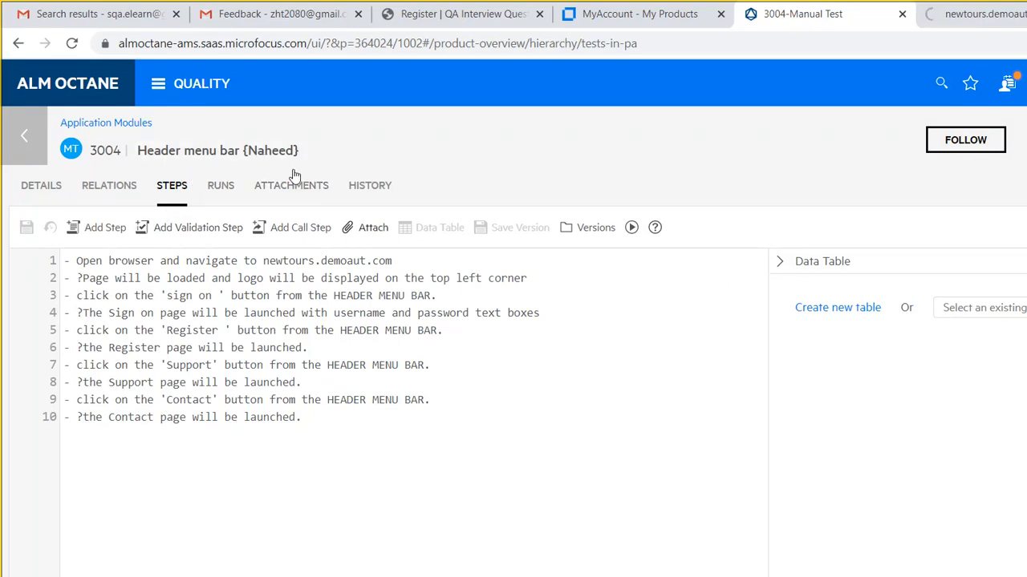
{"action": "left_click", "coordinate": [131, 73]}
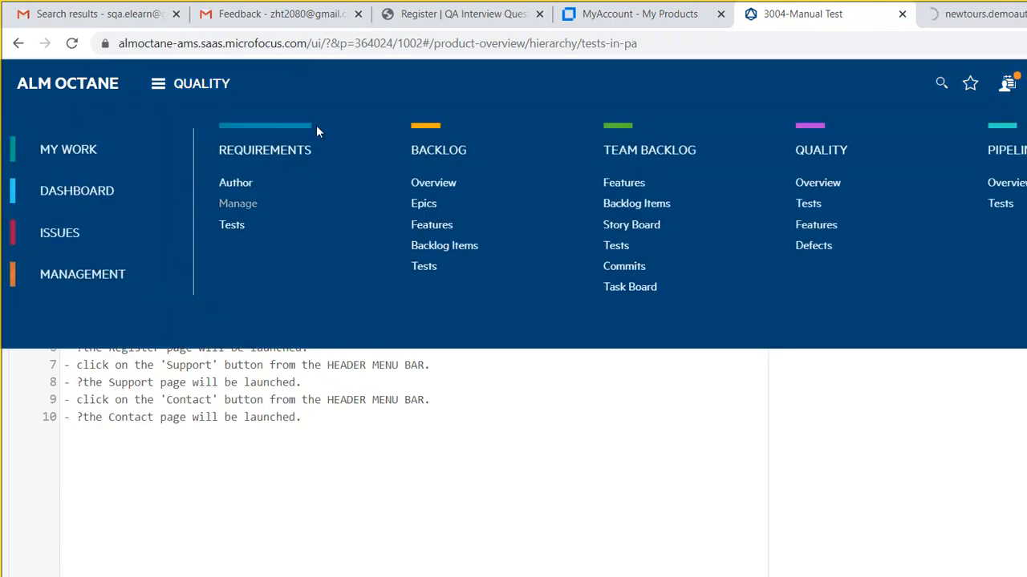
{"action": "left_click", "coordinate": [366, 120]}
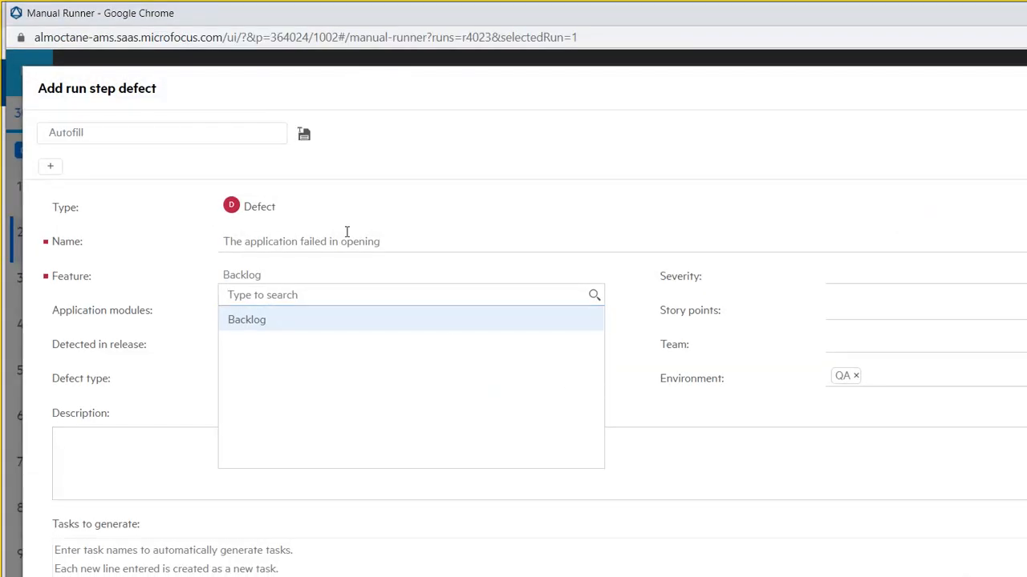
- Search features for '2002', check the Backlog items list, and pick Backlog as the defect's feature
{"action": "type", "text": "2002"}
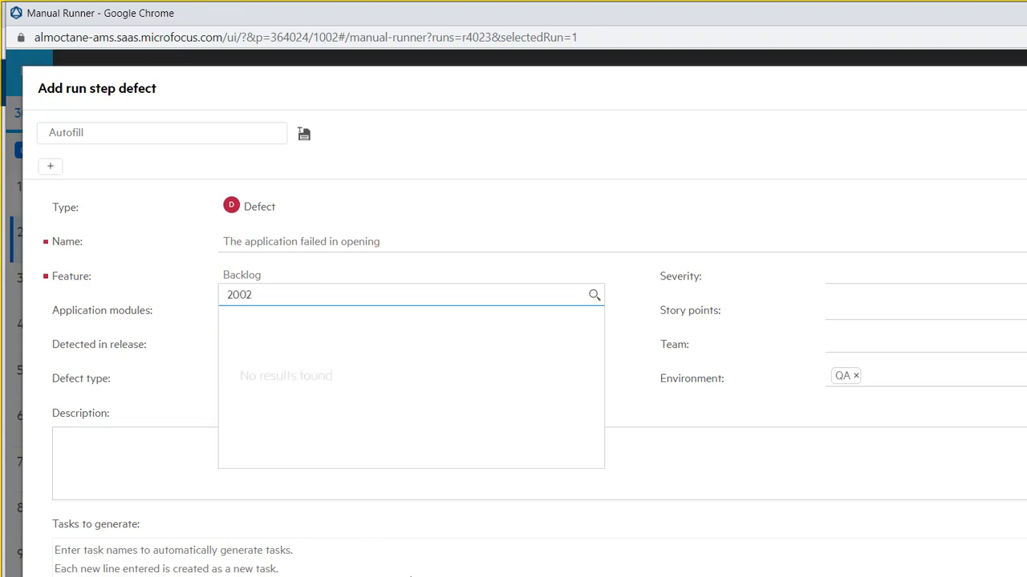
{"action": "left_click", "coordinate": [478, 566]}
{"action": "left_click", "coordinate": [481, 572]}
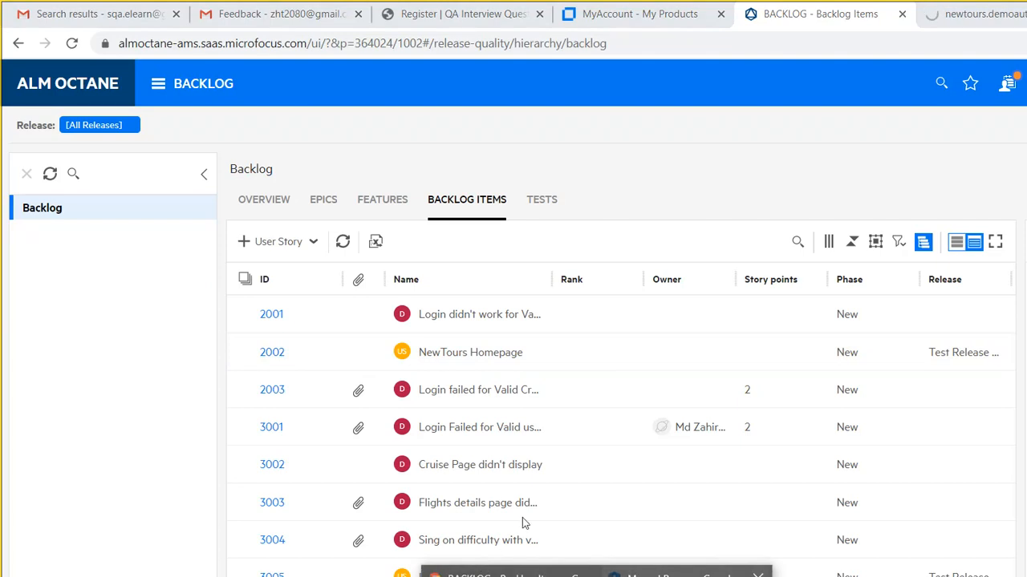
{"action": "left_click", "coordinate": [610, 572]}
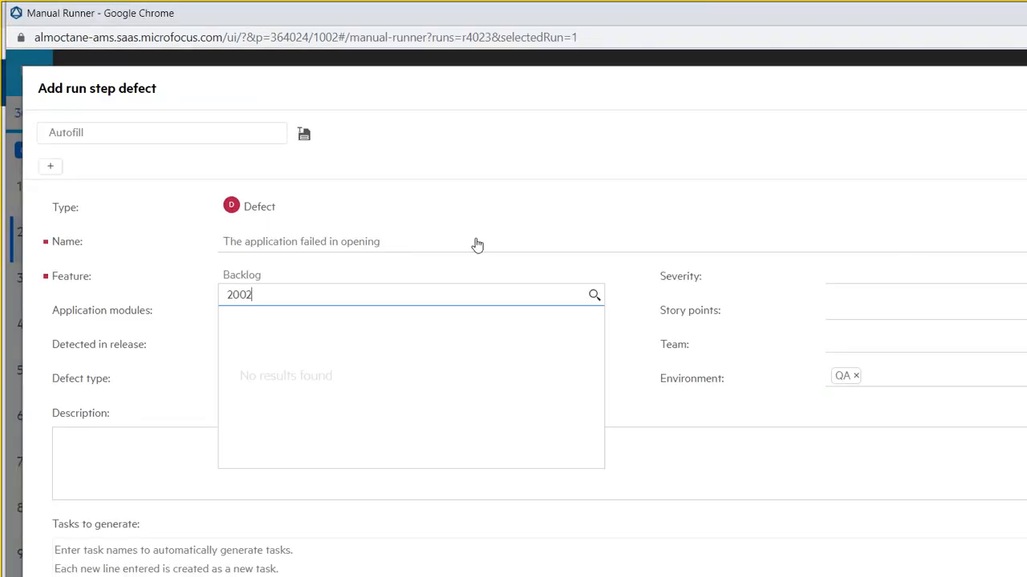
{"action": "left_click", "coordinate": [303, 219]}
{"action": "left_click", "coordinate": [475, 219]}
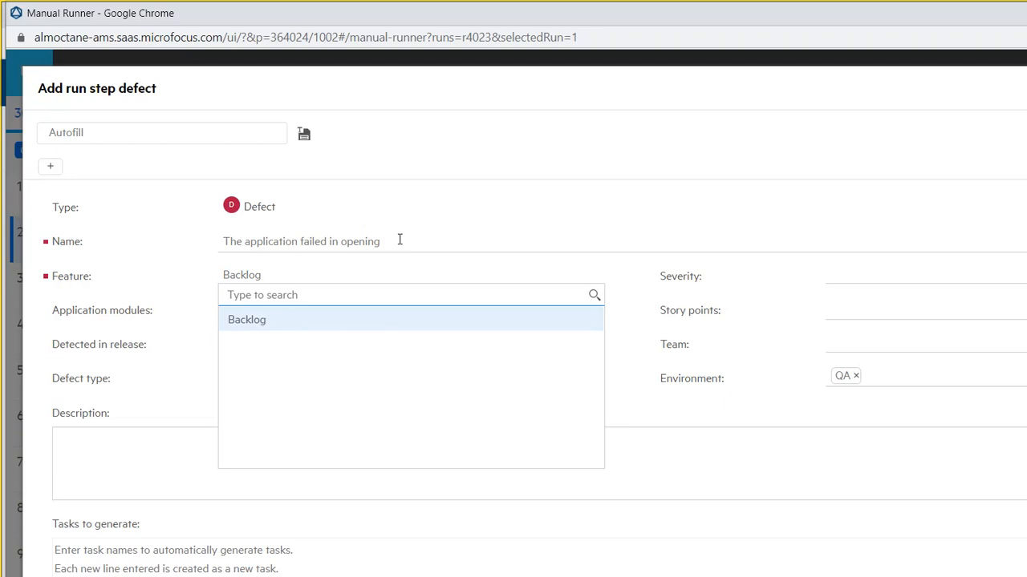
{"action": "type", "text": "2002"}
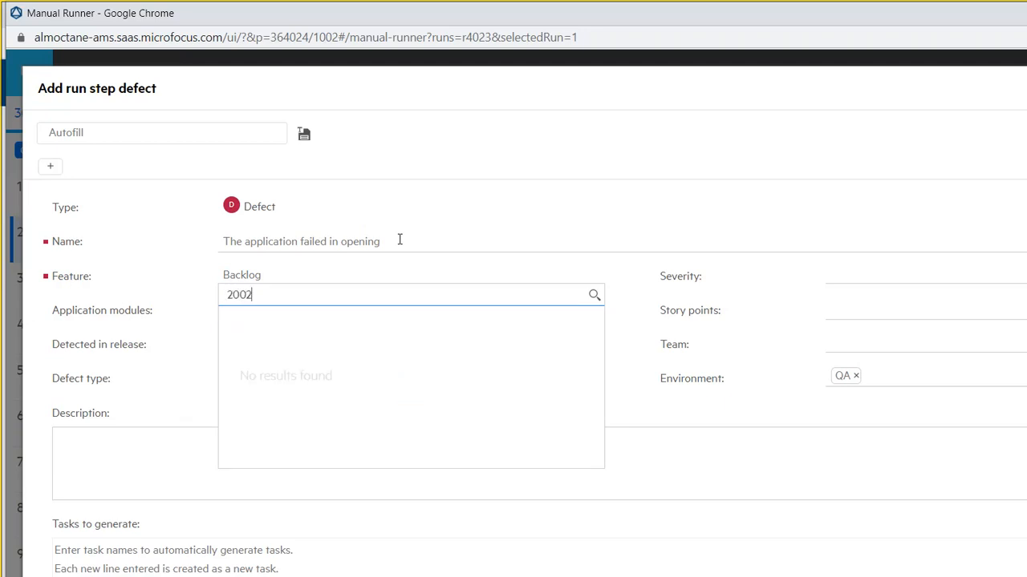
{"action": "key", "text": "Escape"}
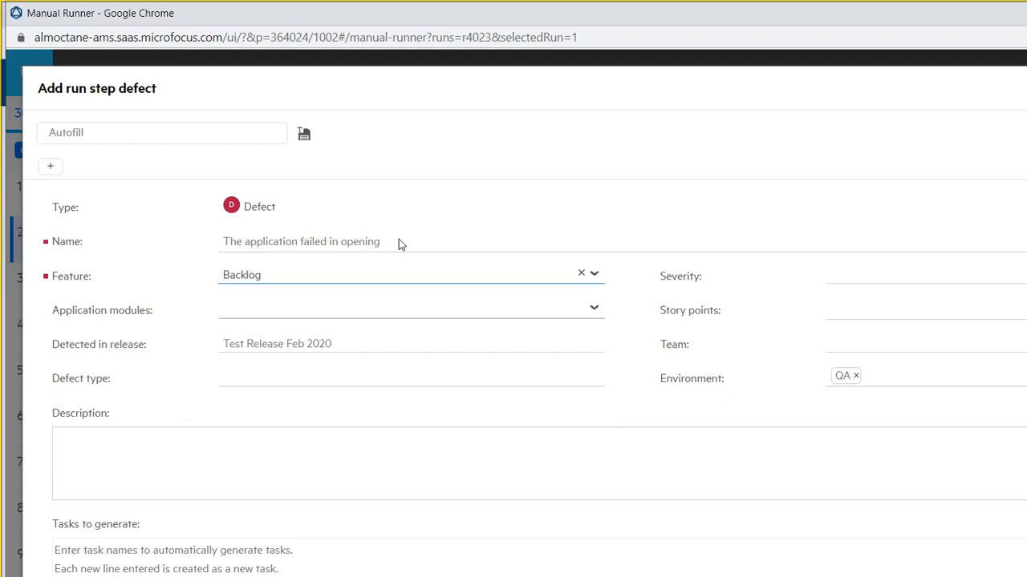
{"action": "left_click", "coordinate": [474, 216]}
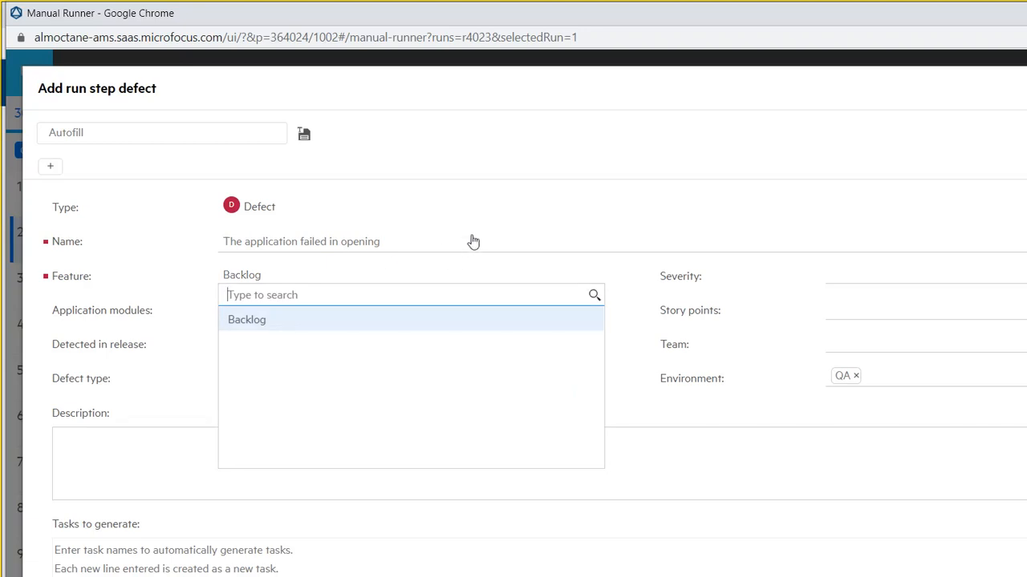
{"action": "key", "text": "Down"}
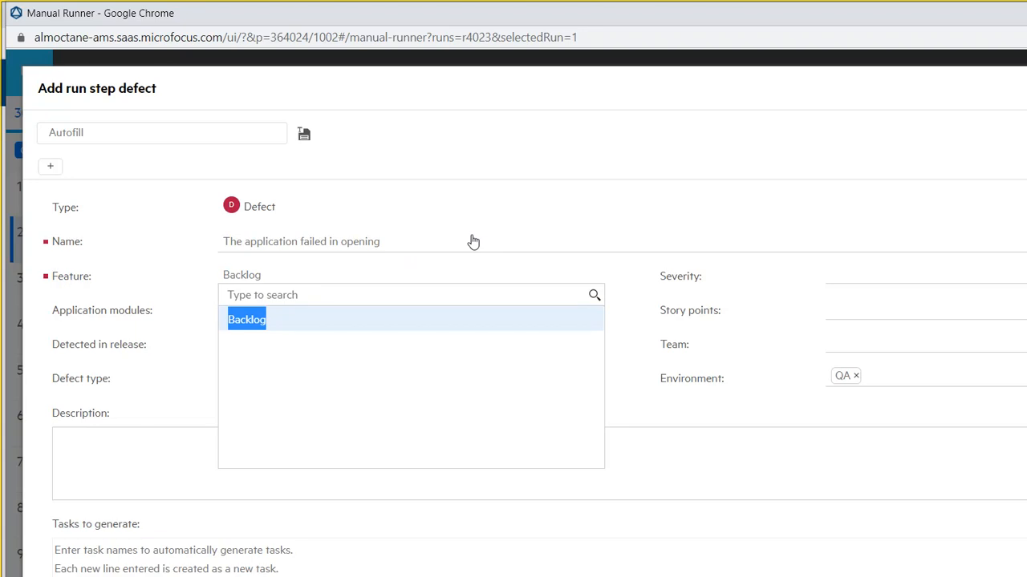
- Recheck the Backlog list, cancel the '3005' feature search, and set the defect severity to Critical
{"action": "left_click", "coordinate": [478, 565]}
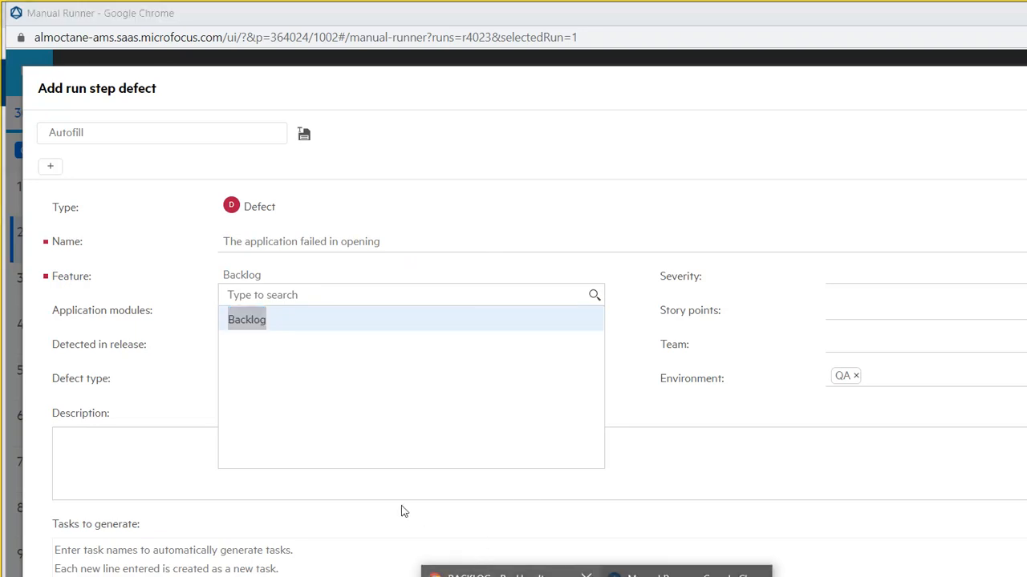
{"action": "left_click", "coordinate": [489, 571]}
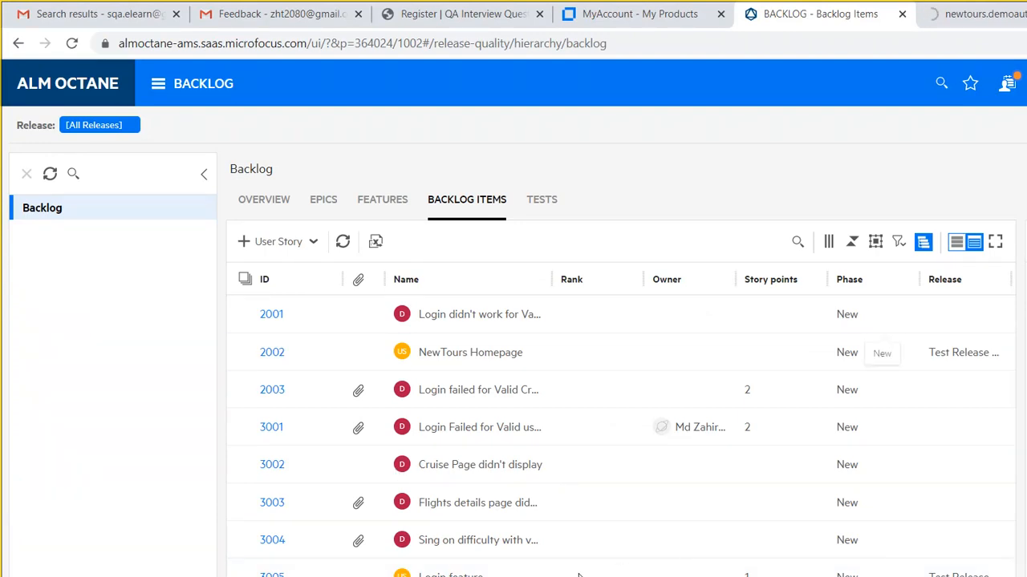
{"action": "left_click", "coordinate": [478, 573]}
{"action": "left_click", "coordinate": [616, 572]}
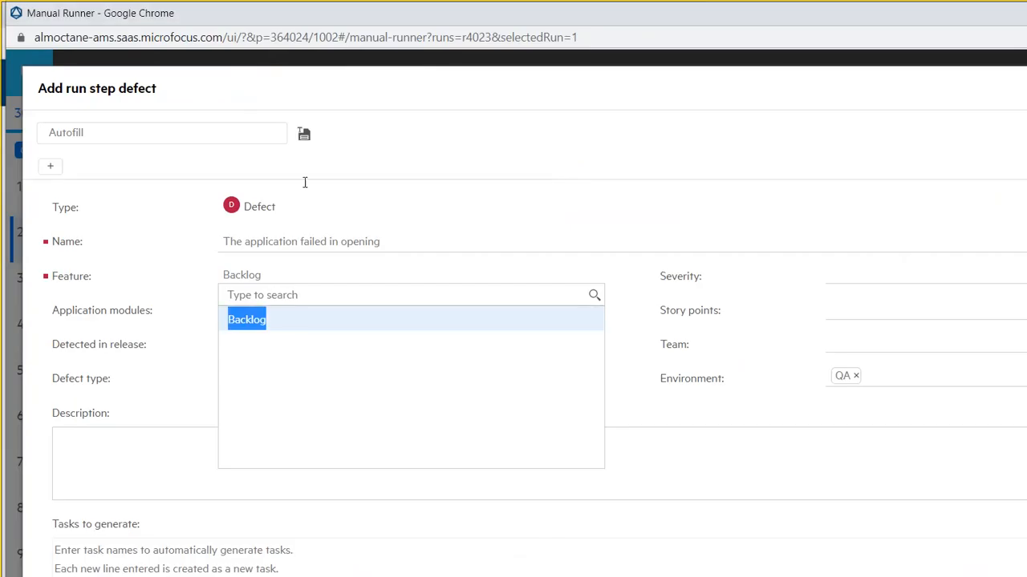
{"action": "type", "text": "3005"}
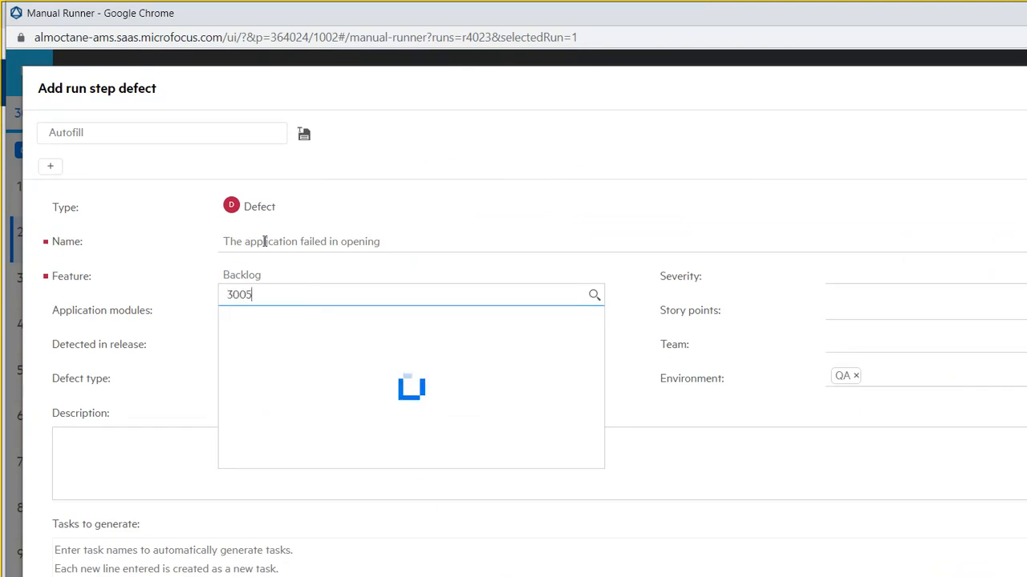
{"action": "key", "text": "Escape"}
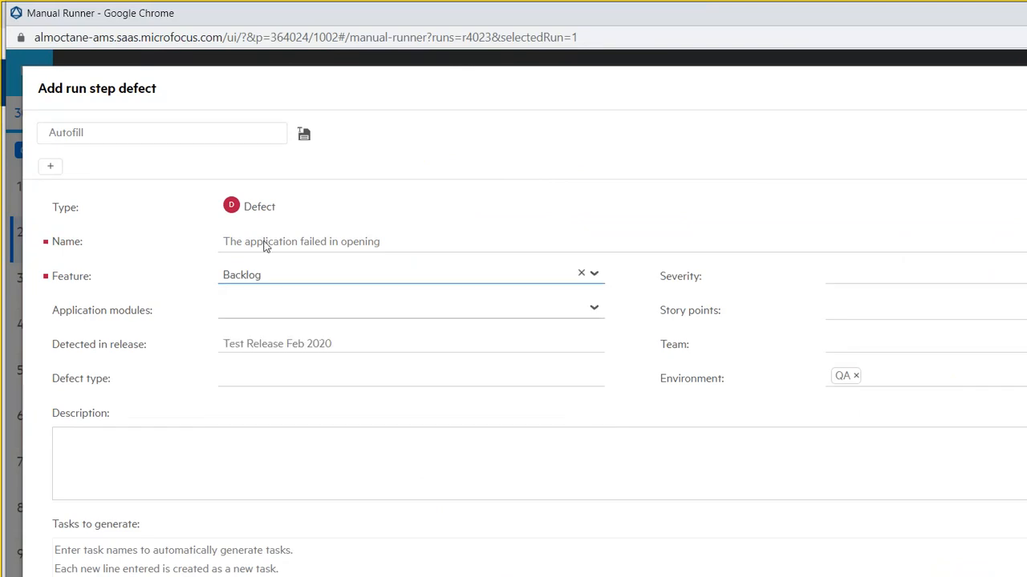
{"action": "left_click", "coordinate": [474, 227]}
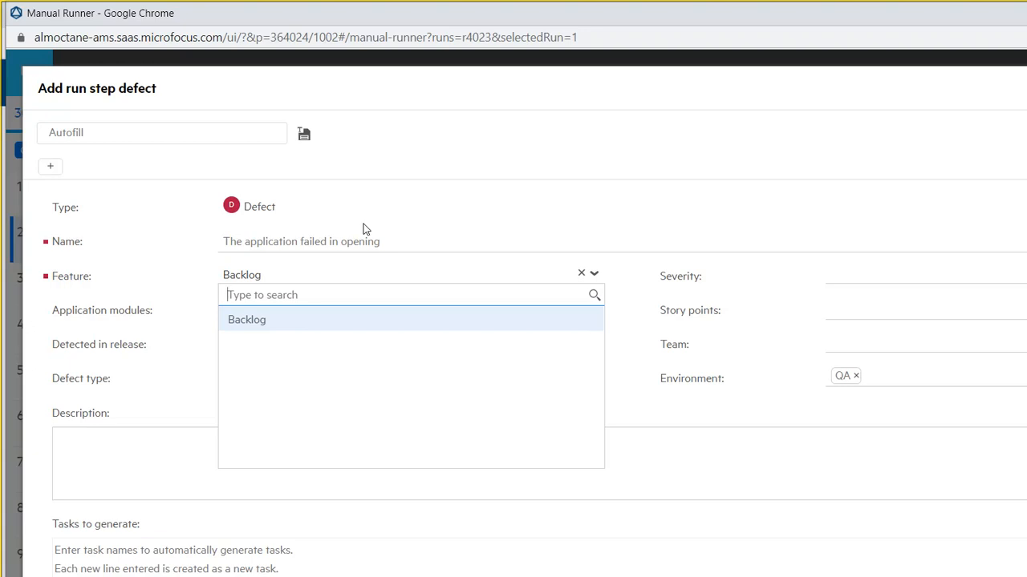
{"action": "left_click", "coordinate": [965, 220]}
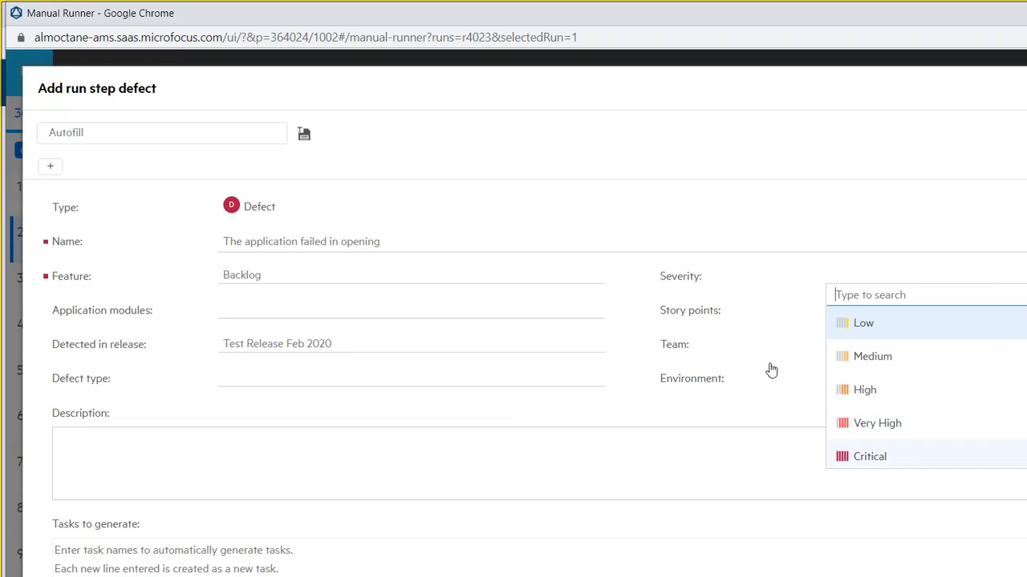
{"action": "left_click", "coordinate": [962, 457]}
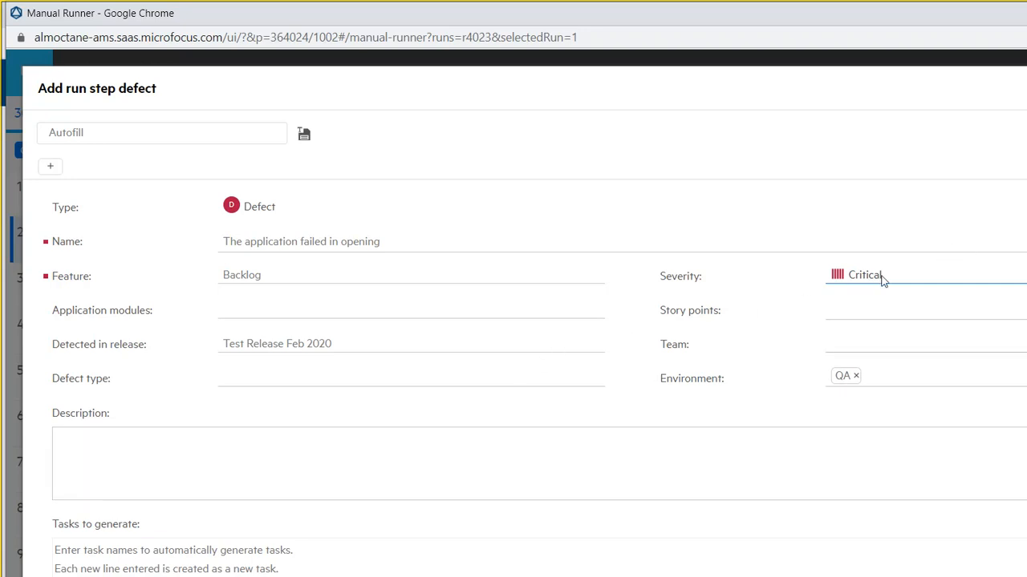
- Open the Team list and close it without choosing TestingTeam
{"action": "left_click", "coordinate": [961, 343]}
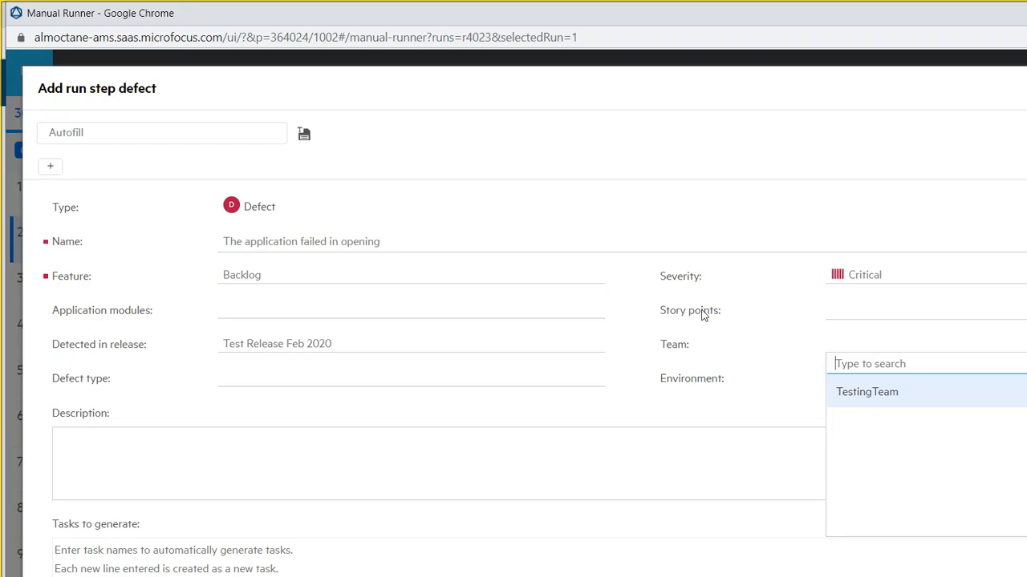
{"action": "left_click", "coordinate": [360, 307]}
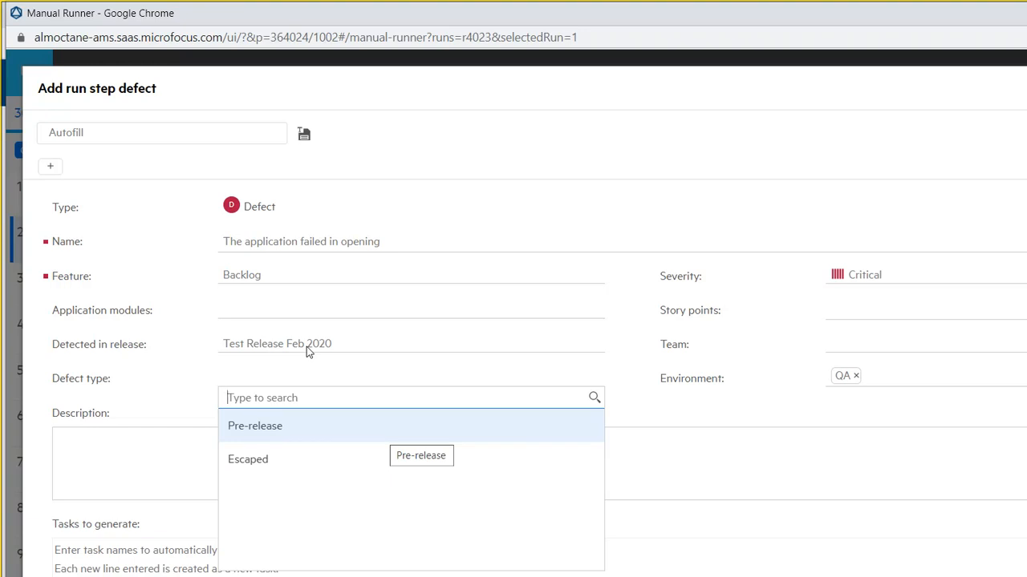
- Set defect type to Pre-release and enter a Defect Summary line about newtours failing to open
{"action": "key", "text": "Return"}
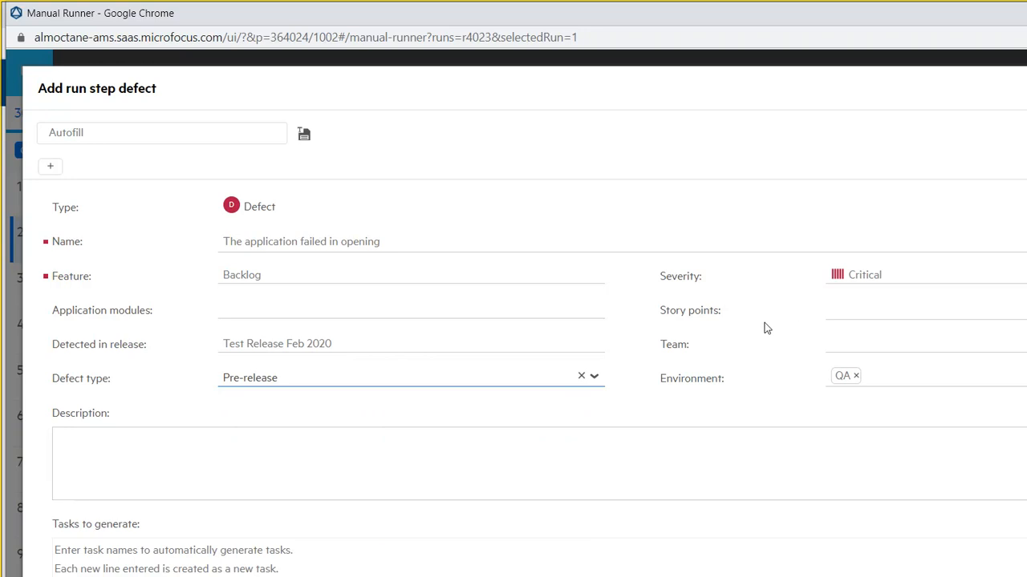
{"action": "key", "text": "Tab"}
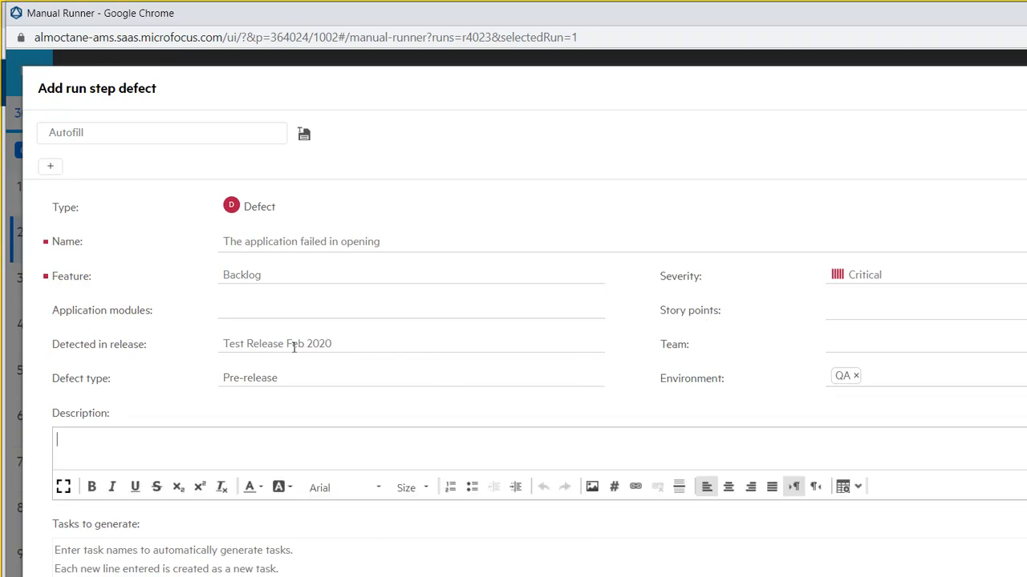
{"action": "type", "text": "Defect Summa"}
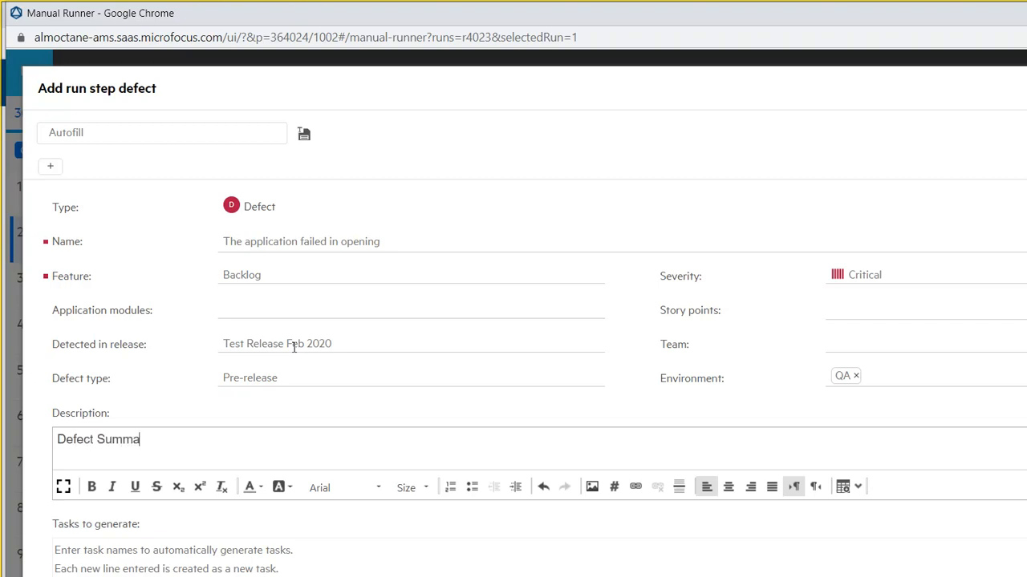
{"action": "type", "text": "ry: The newtours application failed i opening"}
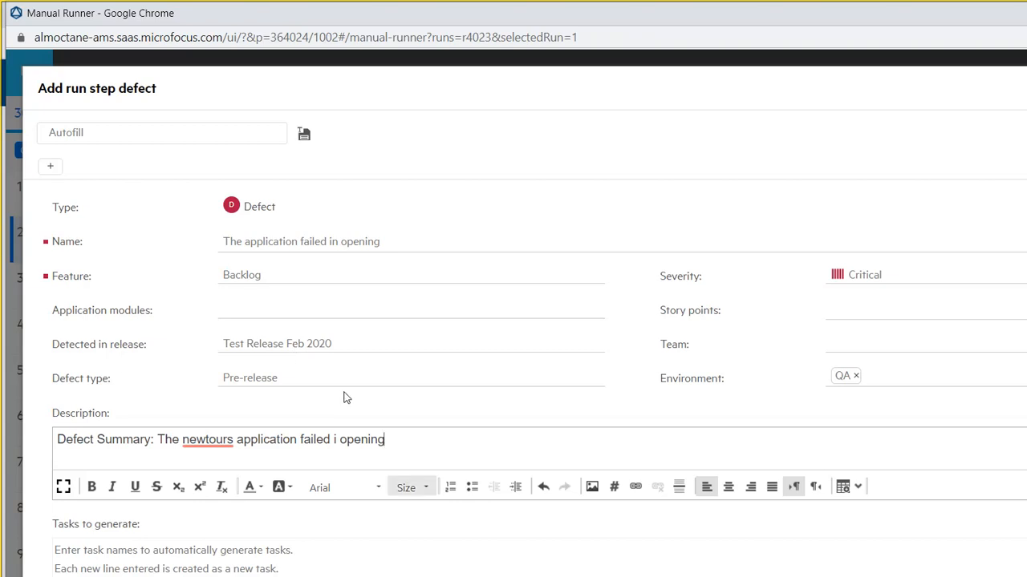
- Add the line 'Expected Output: When I navigate to the application, The page supposed to be loaded.'
{"action": "key", "text": "Return"}
{"action": "type", "text": "Ex[p"}
{"action": "type", "text": "ected"}
{"action": "key", "text": "Left"}
{"action": "key", "text": "Left"}
{"action": "key", "text": "Left"}
{"action": "key", "text": "Left"}
{"action": "key", "text": "Left"}
{"action": "key", "text": "BackSpace"}
{"action": "key", "text": "Right"}
{"action": "type", "text": "Out"}
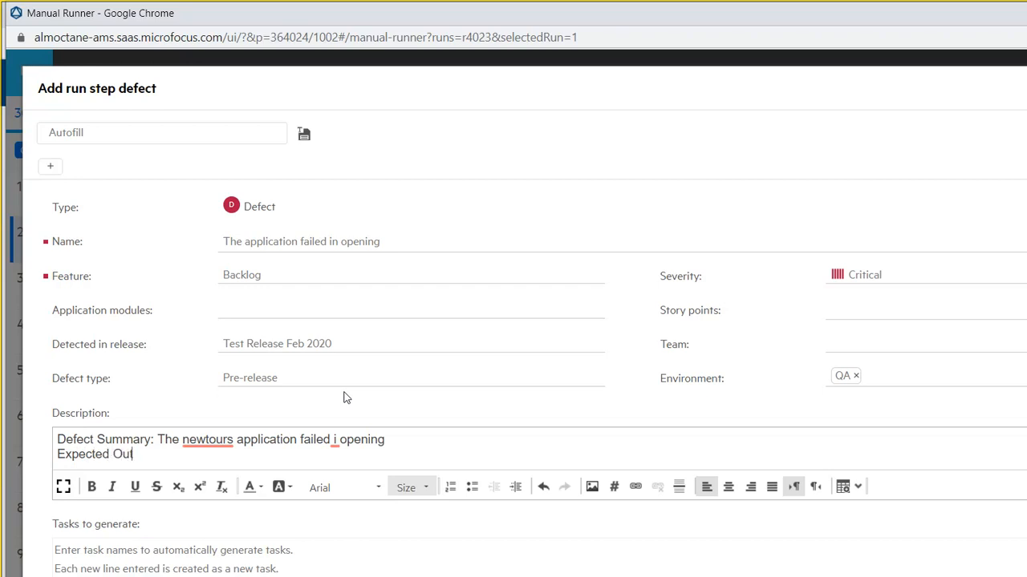
{"action": "type", "text": "put: Whe I navif"}
{"action": "key", "text": "BackSpace"}
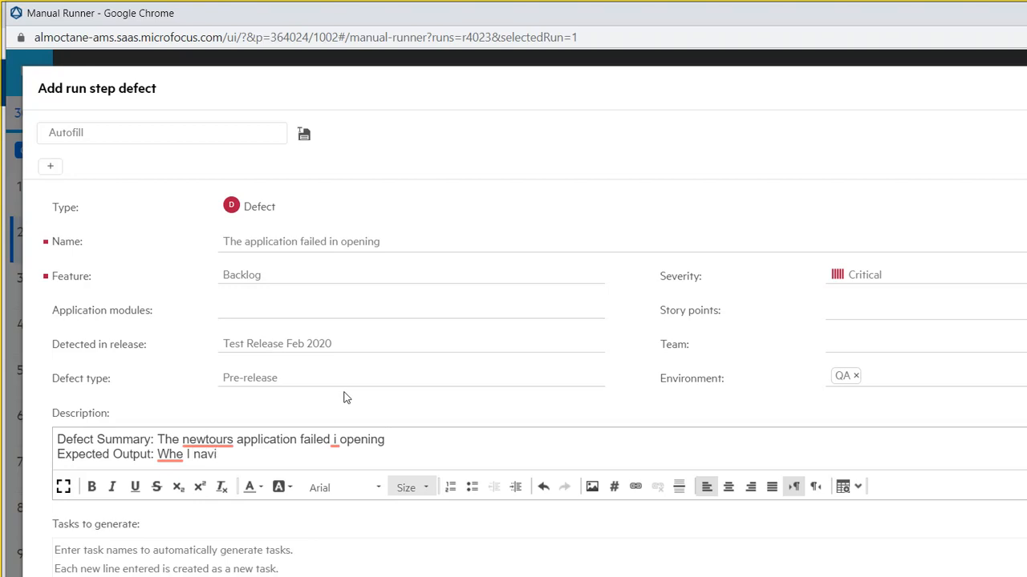
{"action": "type", "text": "gate"}
{"action": "key", "text": "Left"}
{"action": "key", "text": "Left"}
{"action": "key", "text": "Left"}
{"action": "key", "text": "Left"}
{"action": "key", "text": "Left"}
{"action": "type", "text": "n"}
{"action": "key", "text": "Right"}
{"action": "key", "text": "Right"}
{"action": "key", "text": "Right"}
{"action": "key", "text": "Right"}
{"action": "key", "text": "Right"}
{"action": "key", "text": "Right"}
{"action": "key", "text": "Right"}
{"action": "key", "text": "Right"}
{"action": "key", "text": "Right"}
{"action": "key", "text": "Right"}
{"action": "key", "text": "Right"}
{"action": "type", "text": "to the application"}
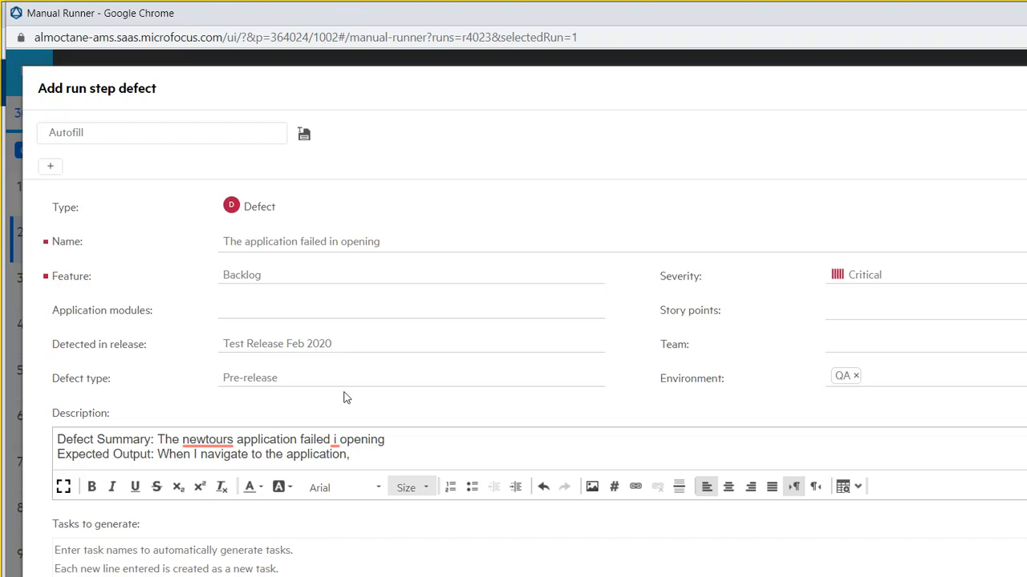
{"action": "type", "text": ", The page supposed to"}
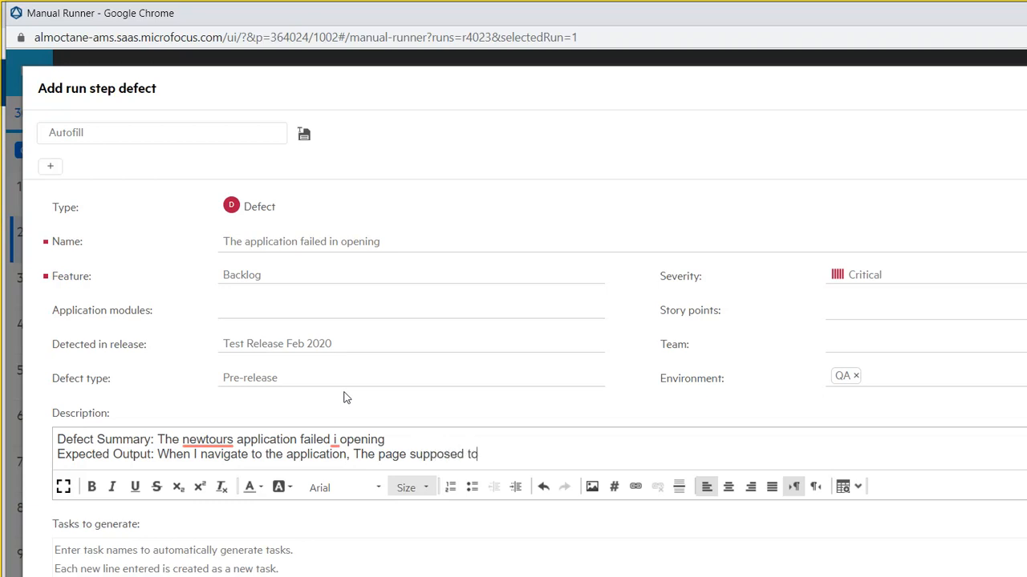
{"action": "type", "text": " be loaded."}
- Add the line 'Actual Output: The page didn't load instead it was spinning in the browser.'
{"action": "key", "text": "Return"}
{"action": "type", "text": "Actual Ou"}
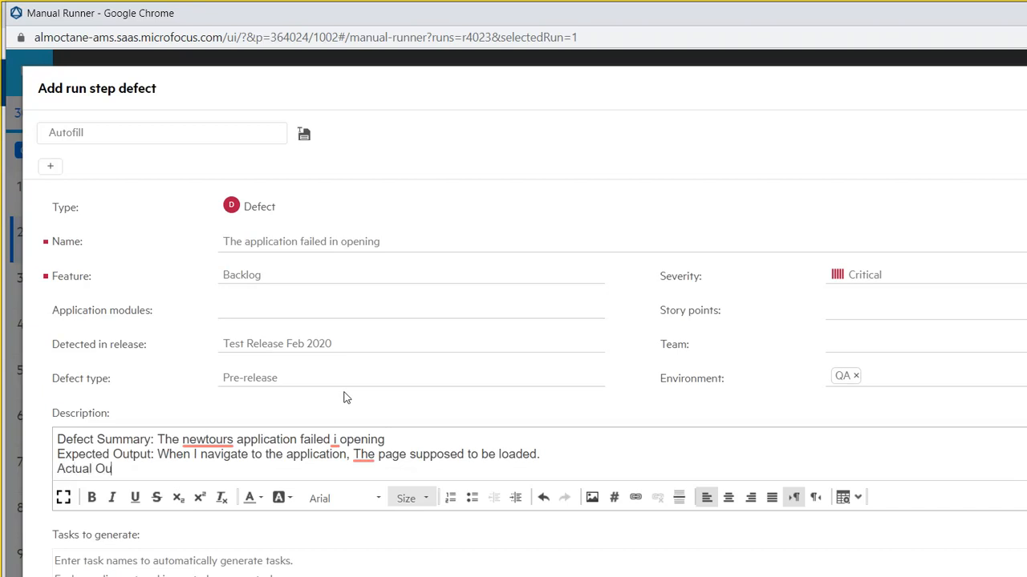
{"action": "type", "text": "tput: The page didn't load"}
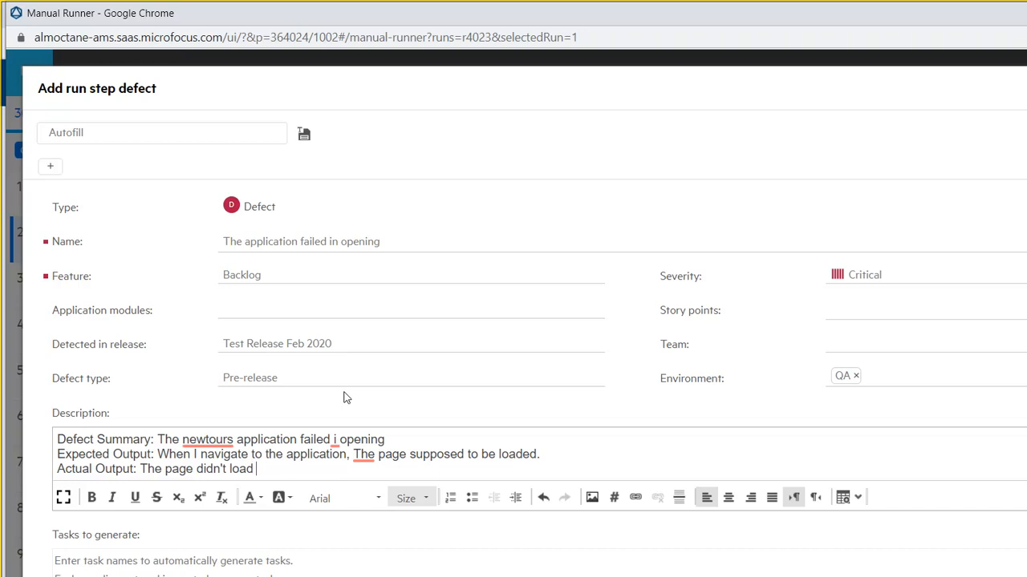
{"action": "type", "text": "instead it was s"}
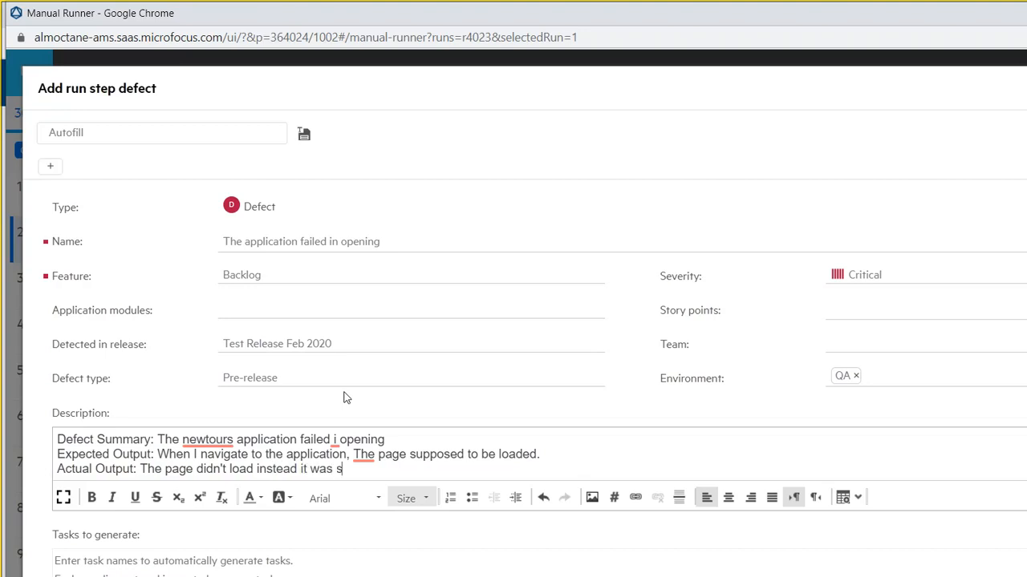
{"action": "type", "text": "pinning in the browse"}
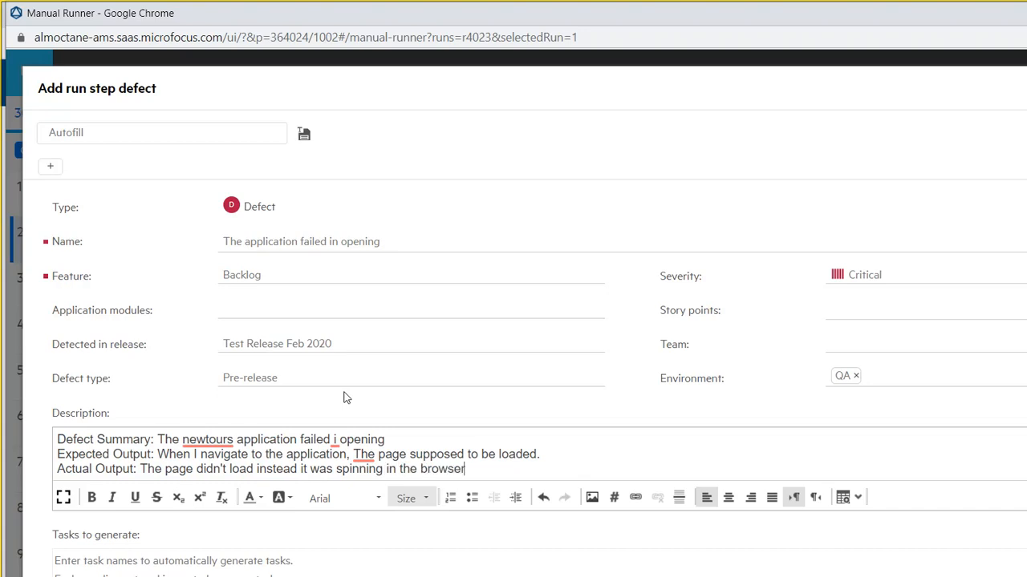
{"action": "type", "text": "r"}
{"action": "key", "text": "Tab"}
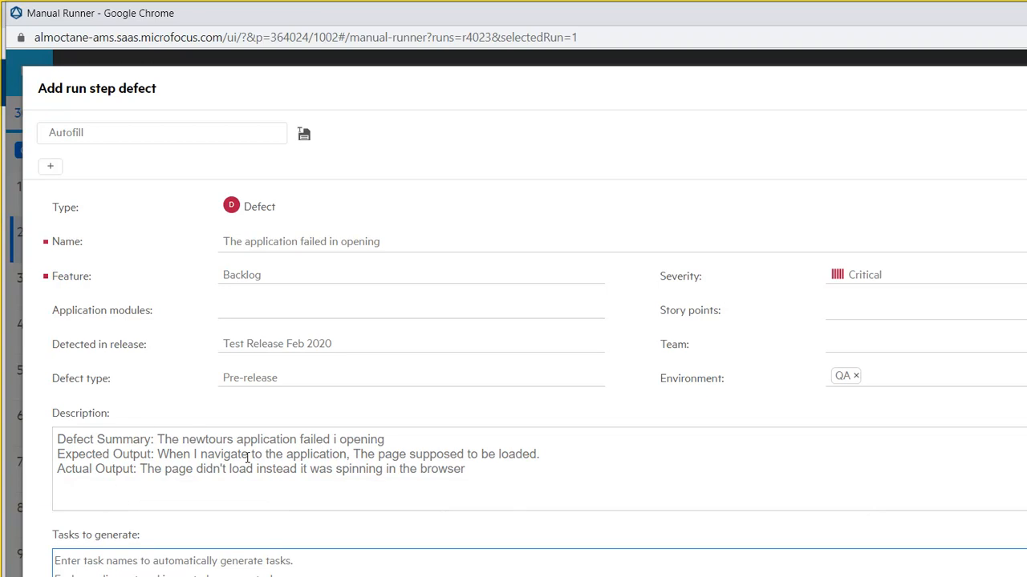
- Paste the newtours error-page screenshot on a new line beneath the description text
{"action": "left_click", "coordinate": [350, 439]}
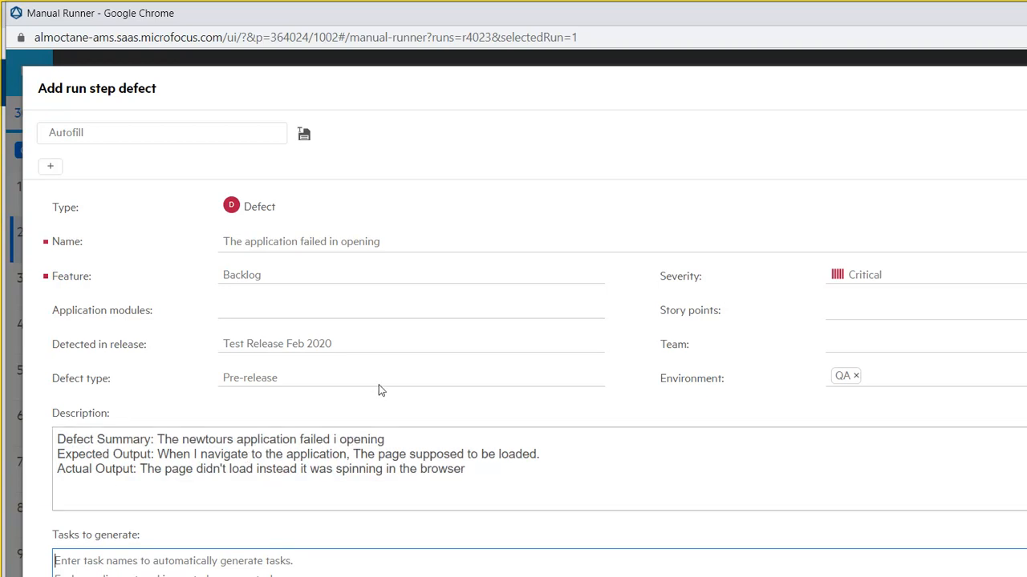
{"action": "key", "text": "Return"}
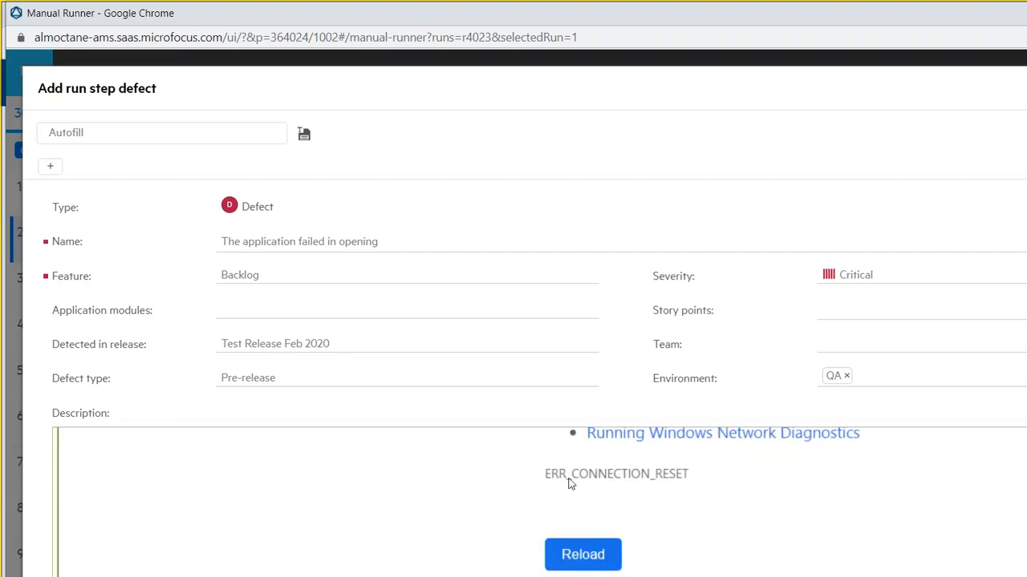
{"action": "scroll", "coordinate": [951, 459], "scroll_direction": "up", "scroll_amount": 5}
{"action": "scroll", "coordinate": [955, 413], "scroll_direction": "up", "scroll_amount": 3}
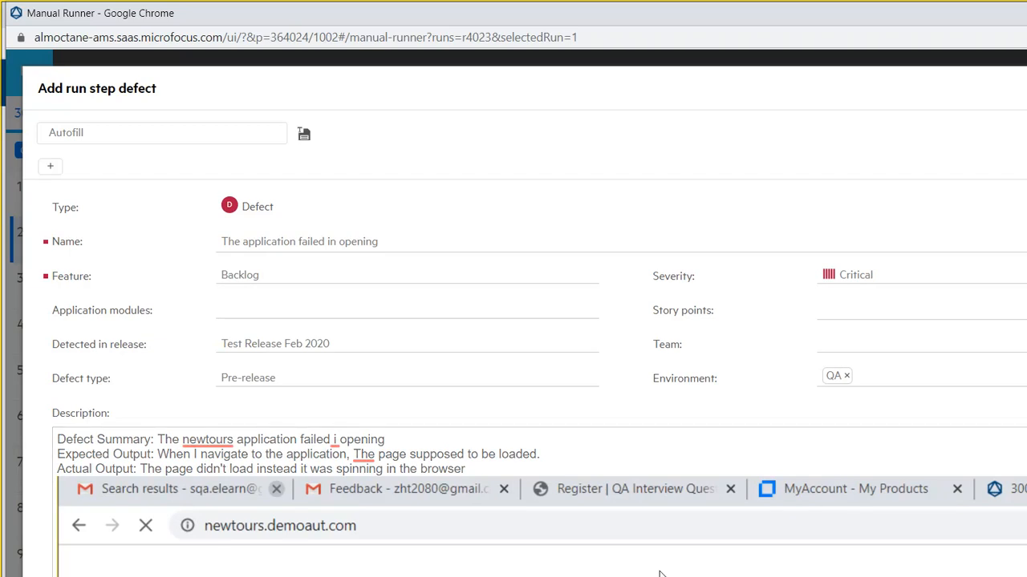
{"action": "left_click", "coordinate": [743, 568]}
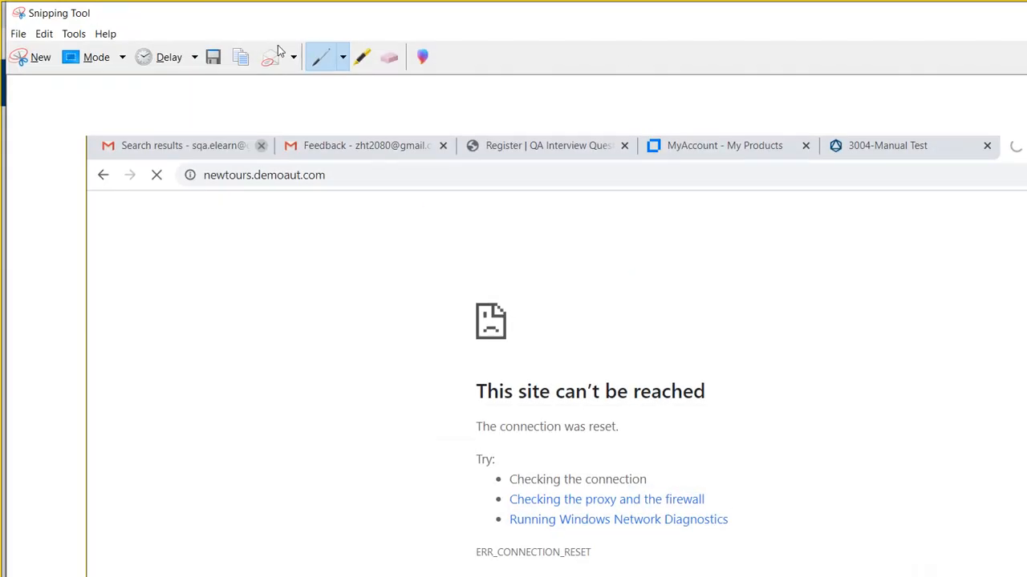
- Highlight the tab-bar loading spinner and the 'This site can't be reached' heading on the capture
{"action": "left_click", "coordinate": [362, 57]}
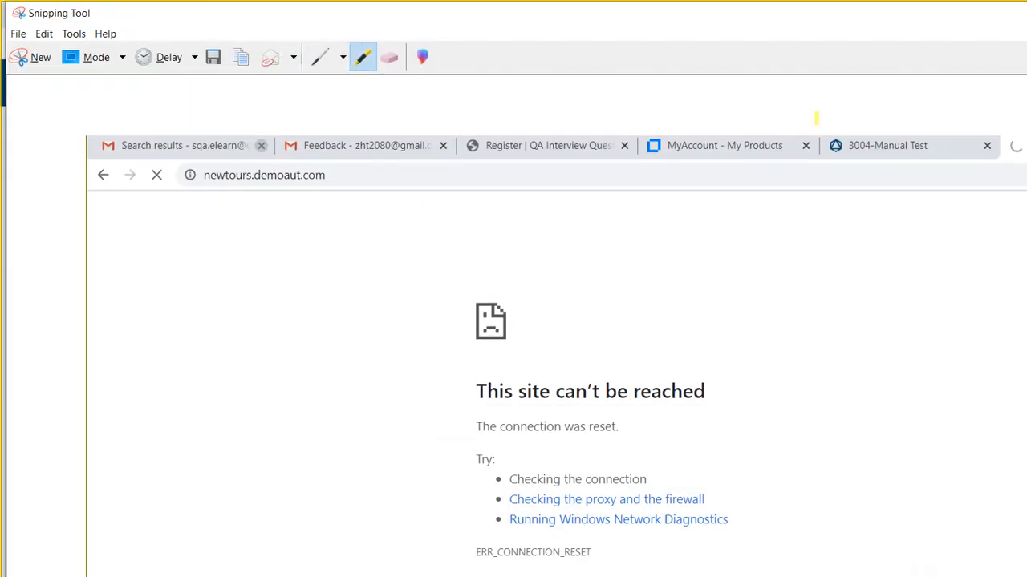
{"action": "left_click_drag", "start_coordinate": [1003, 145], "coordinate": [1025, 145]}
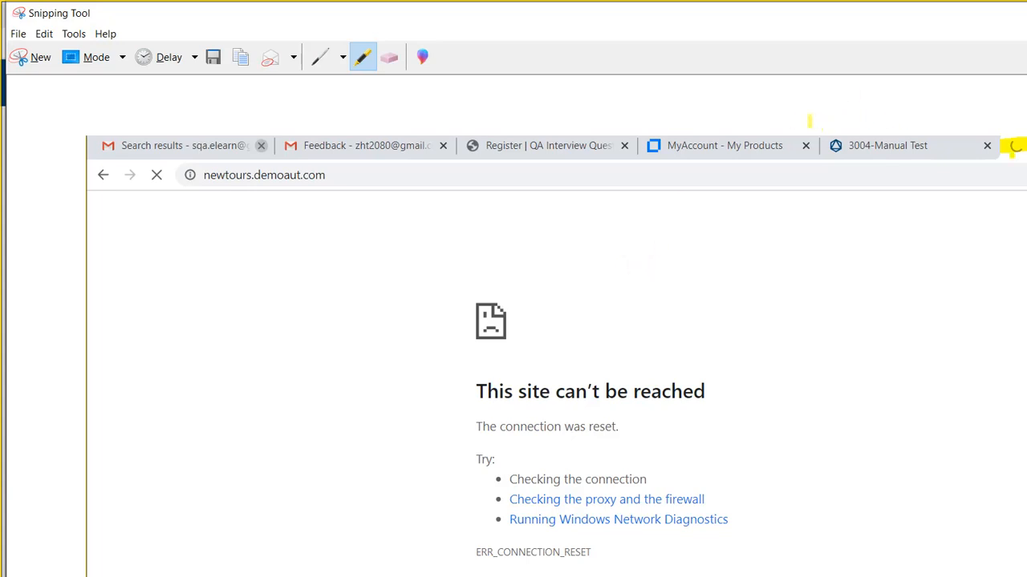
{"action": "left_click_drag", "start_coordinate": [459, 391], "coordinate": [730, 398]}
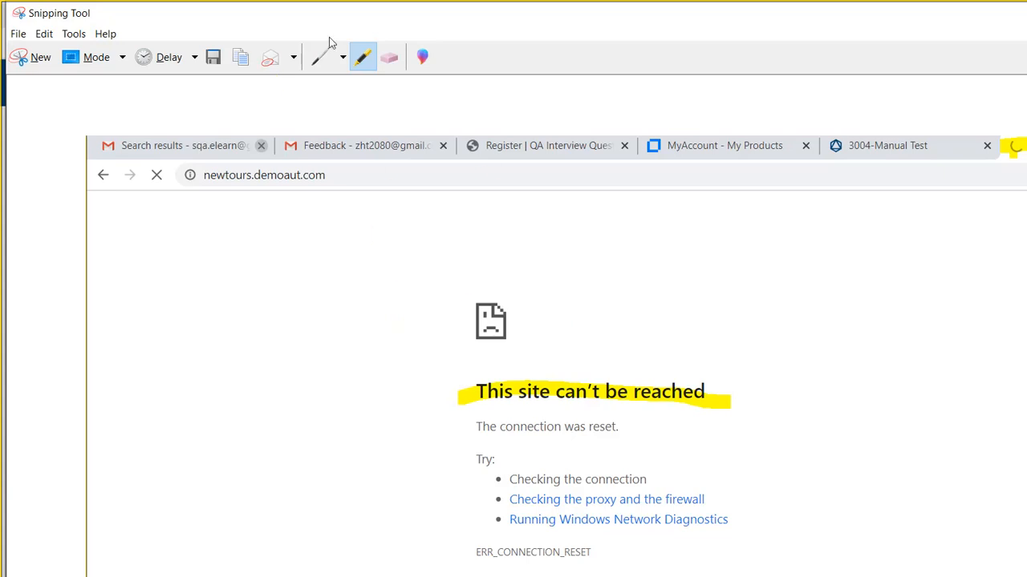
{"action": "left_click", "coordinate": [938, 12]}
{"action": "left_click", "coordinate": [381, 415]}
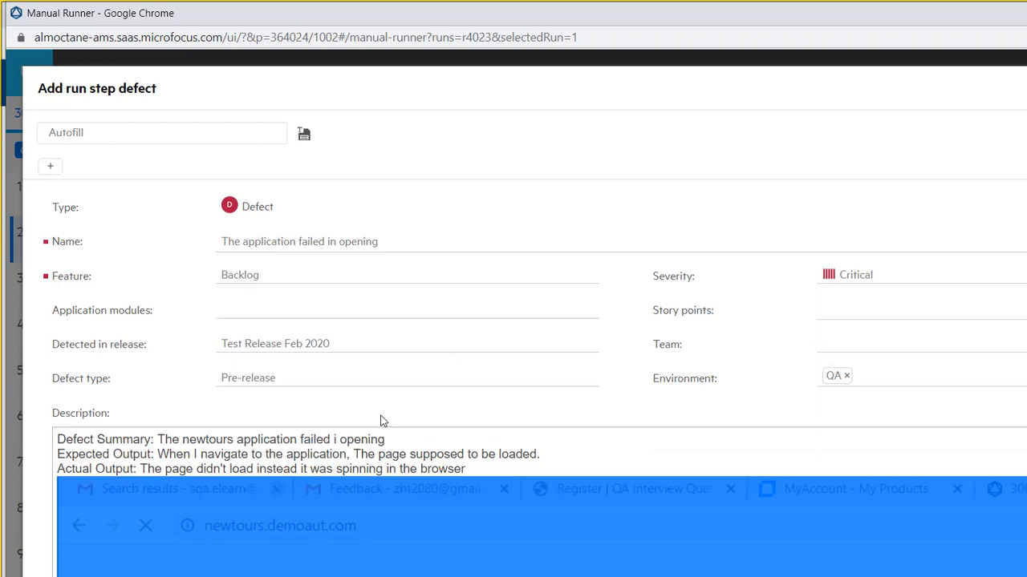
- Delete the old description image and paste the screenshot showing the ERR_CONNECTION_RESET error
{"action": "key", "text": "Delete"}
{"action": "key", "text": "ctrl+v"}
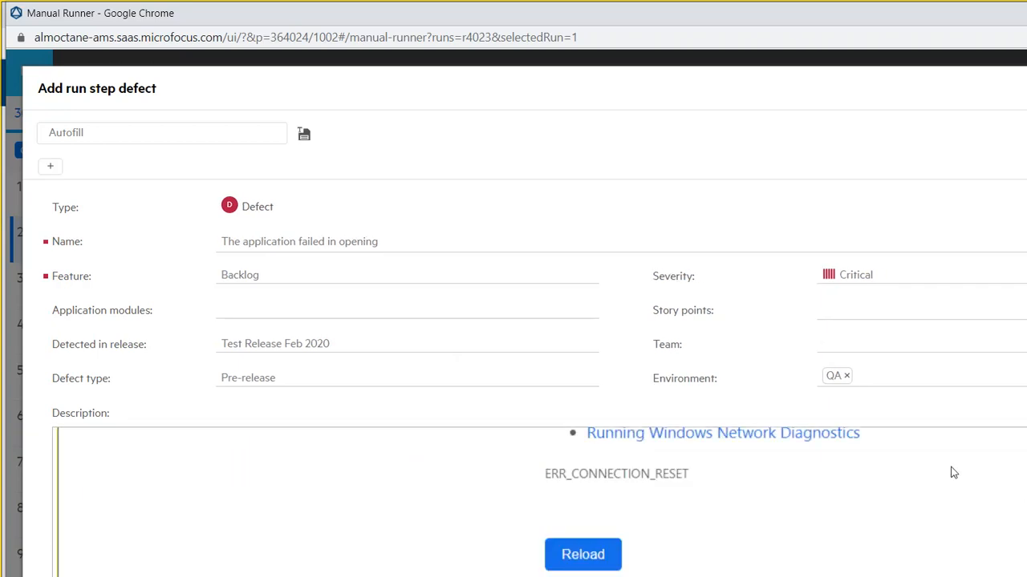
{"action": "scroll", "coordinate": [953, 467], "scroll_direction": "up", "scroll_amount": 1}
{"action": "scroll", "coordinate": [953, 457], "scroll_direction": "up", "scroll_amount": 8}
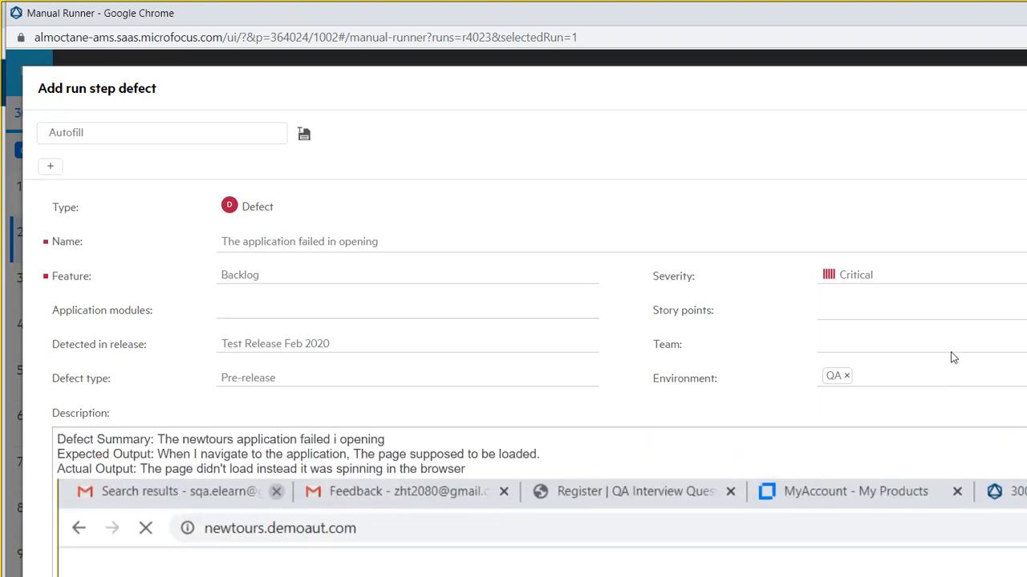
{"action": "left_click_drag", "start_coordinate": [650, 505], "coordinate": [833, 504]}
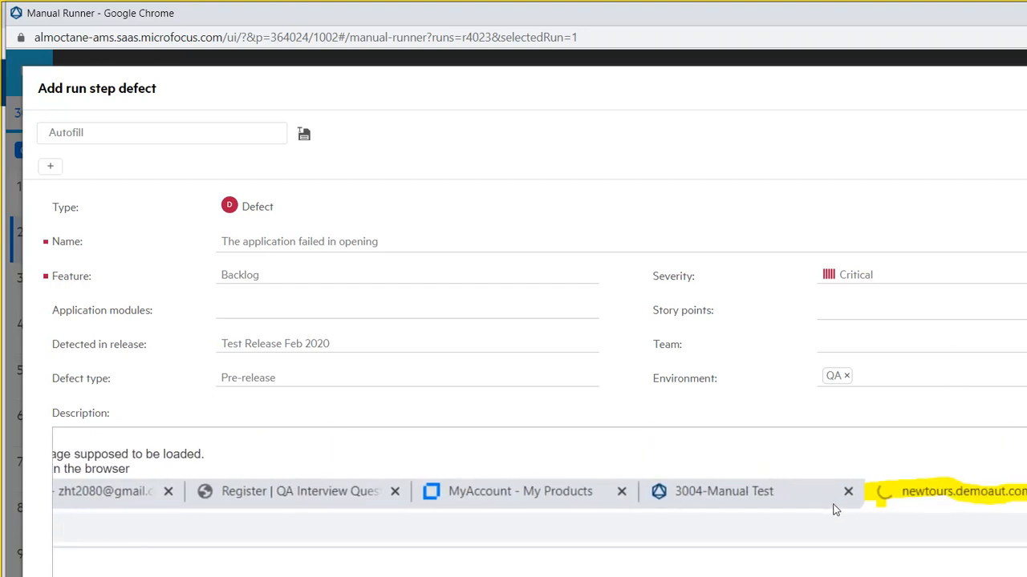
{"action": "scroll", "coordinate": [955, 426], "scroll_direction": "down", "scroll_amount": 5}
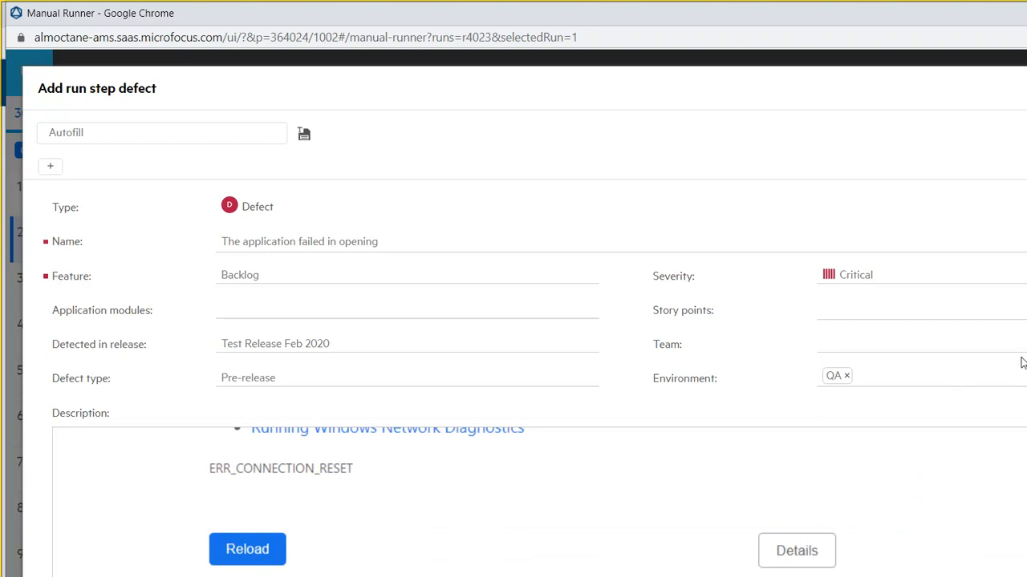
{"action": "left_click_drag", "start_coordinate": [1021, 420], "coordinate": [1020, 475]}
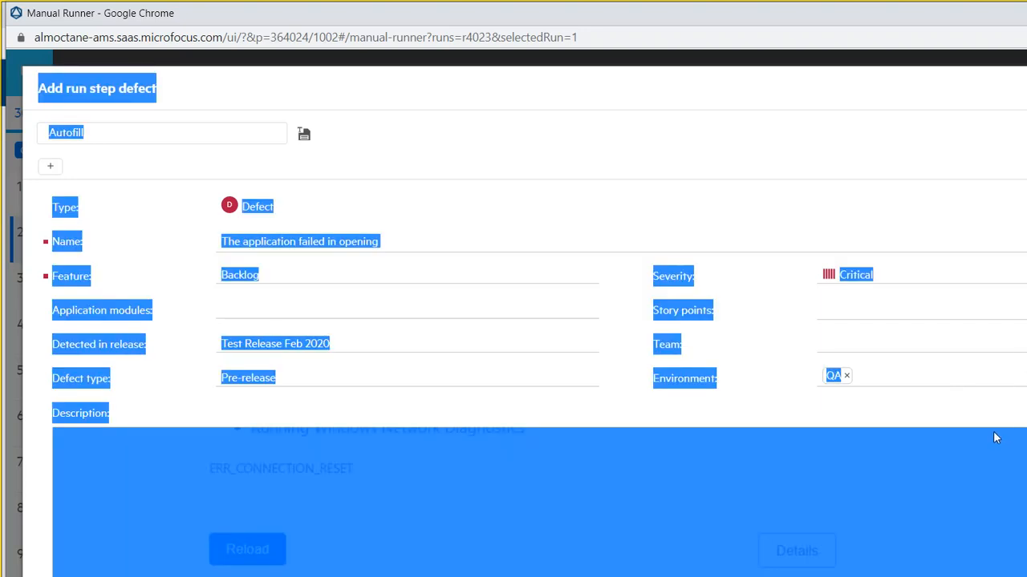
{"action": "left_click", "coordinate": [996, 440]}
{"action": "scroll", "coordinate": [1006, 481], "scroll_direction": "down", "scroll_amount": 1}
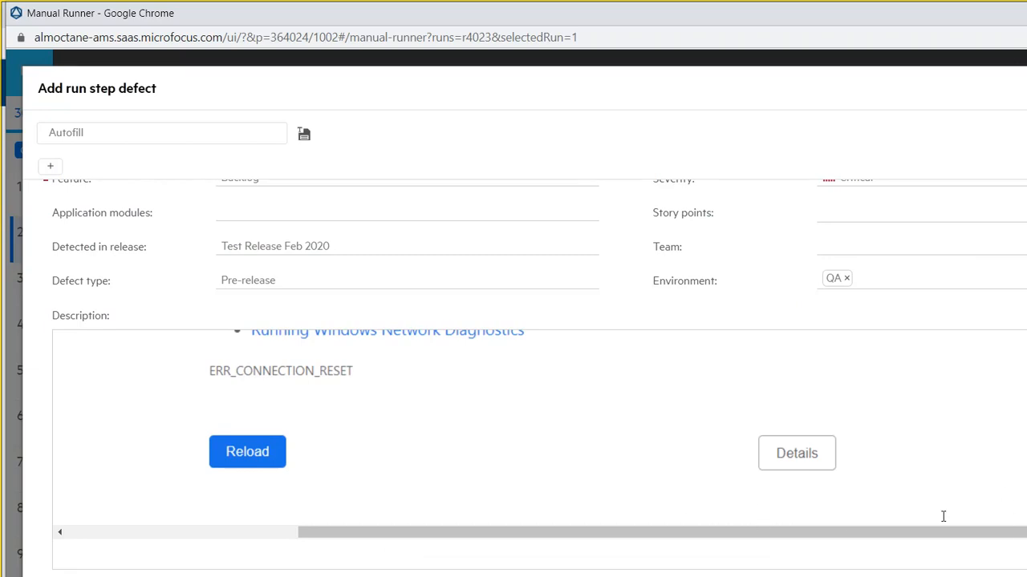
{"action": "left_click", "coordinate": [963, 429]}
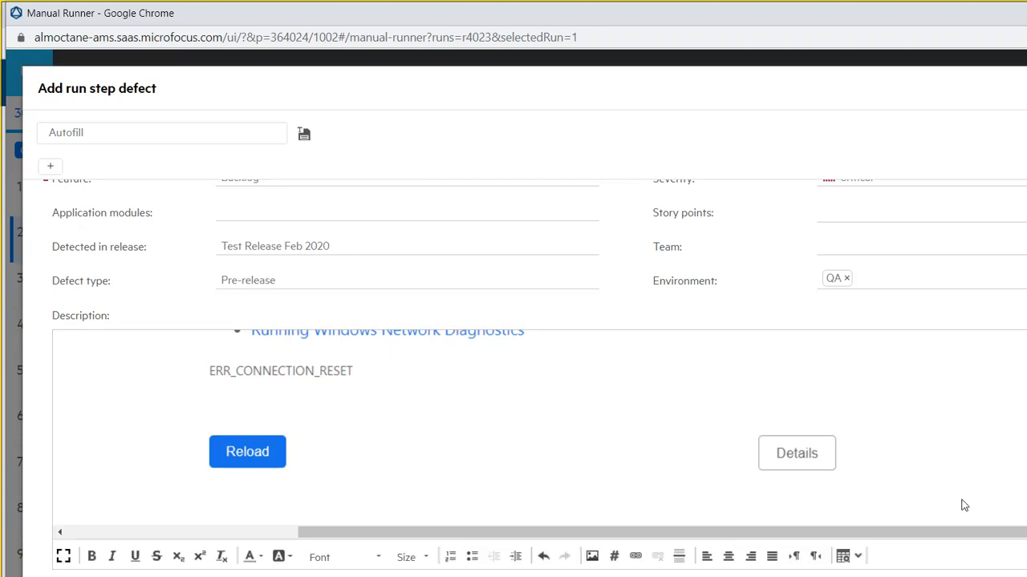
{"action": "left_click", "coordinate": [956, 530]}
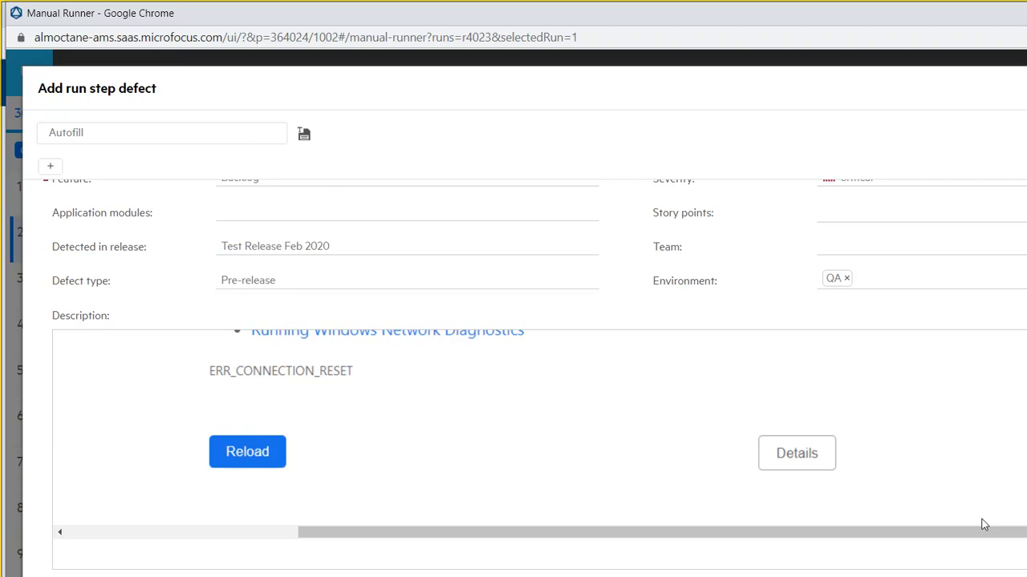
- Finish filing defect 3006 and close the Manual Runner to return to the Backlog
{"action": "left_click", "coordinate": [955, 357]}
{"action": "scroll", "coordinate": [953, 369], "scroll_direction": "up", "scroll_amount": 5}
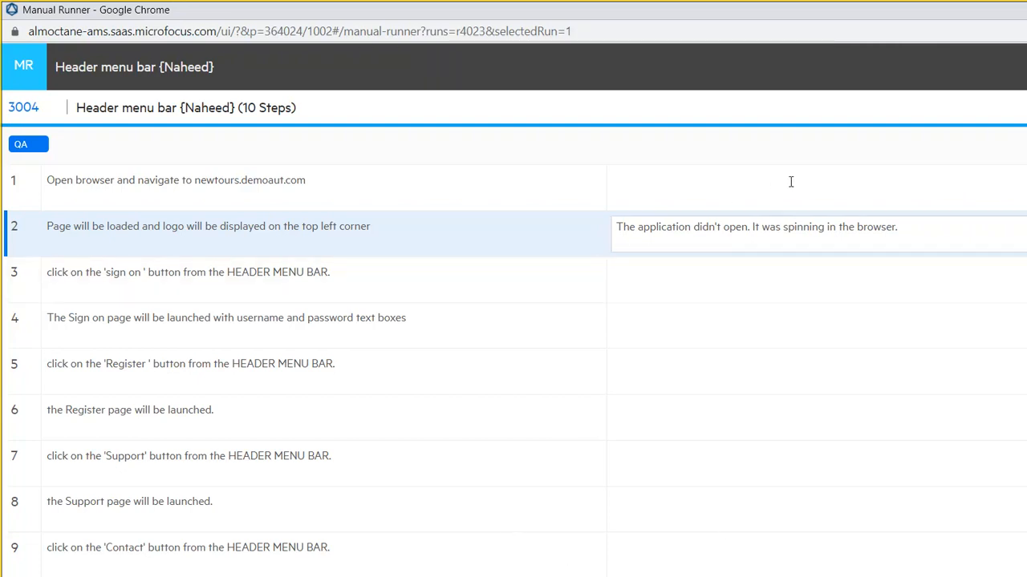
{"action": "left_click", "coordinate": [425, 575]}
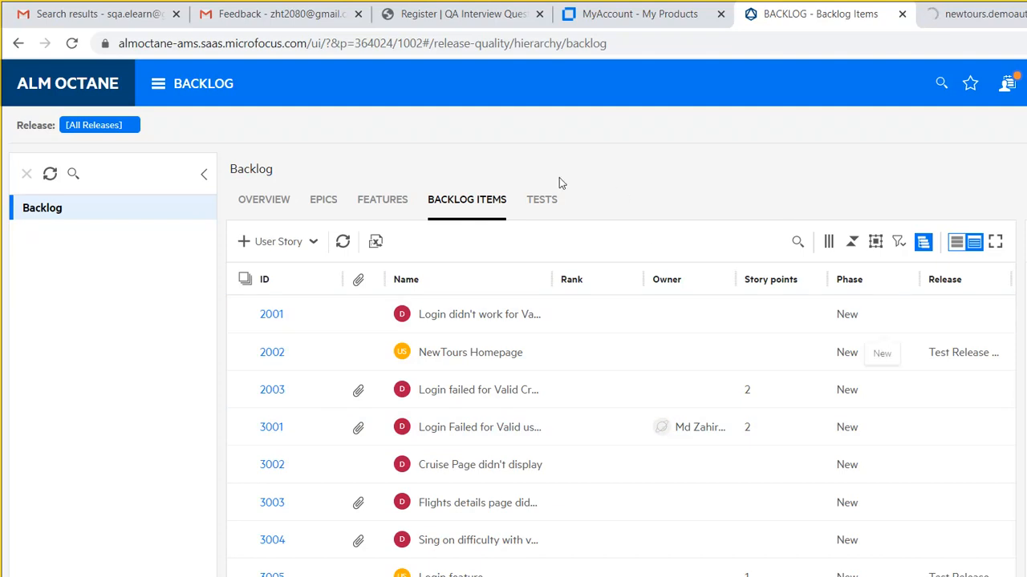
- Go to Quality > Tests and list the runs of manual test 3004
{"action": "left_click", "coordinate": [131, 79]}
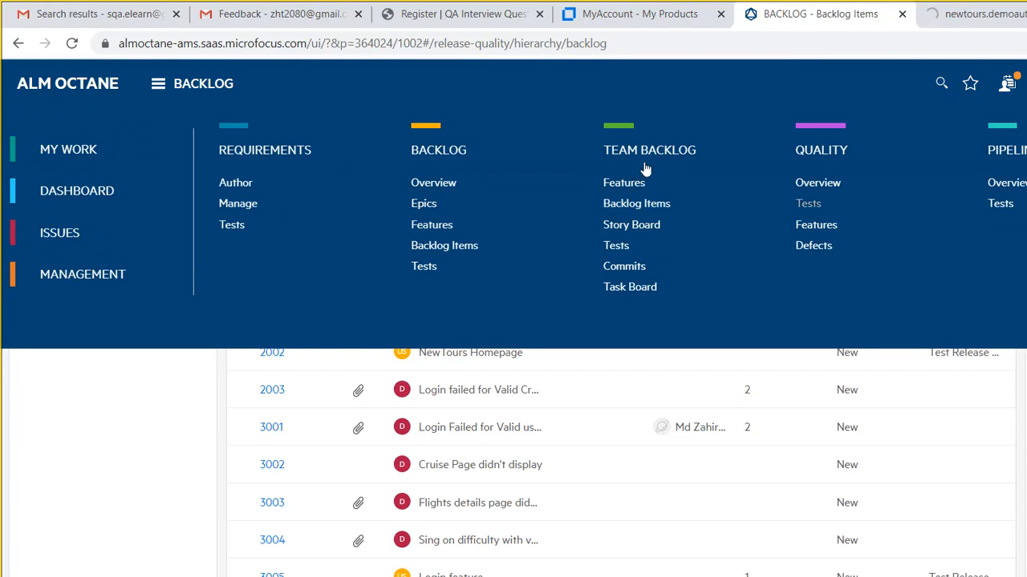
{"action": "left_click", "coordinate": [646, 164]}
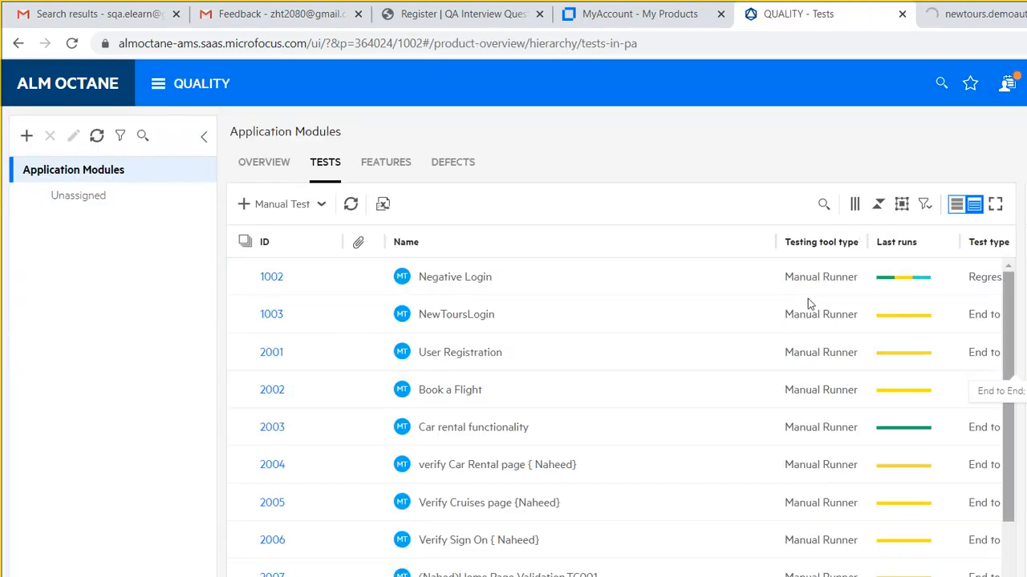
{"action": "scroll", "coordinate": [809, 336], "scroll_direction": "down", "scroll_amount": 2}
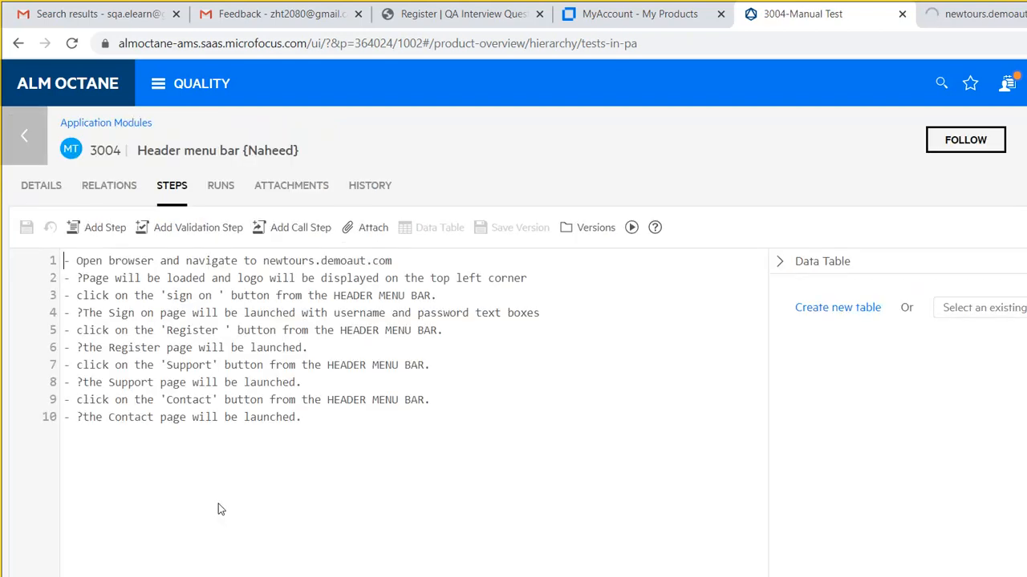
{"action": "left_click", "coordinate": [210, 187]}
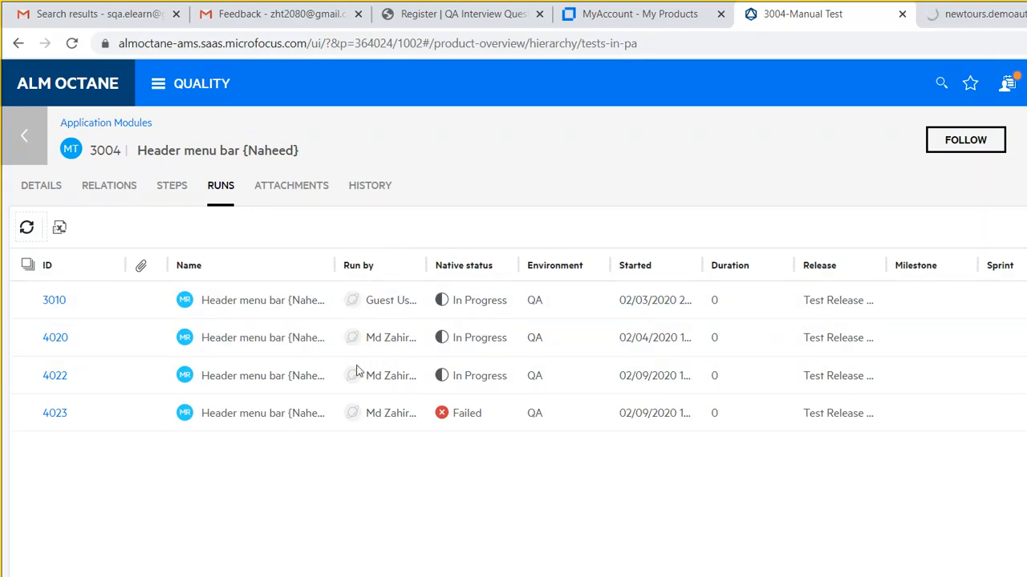
- Open the report for failed run 4023
{"action": "left_click", "coordinate": [46, 338]}
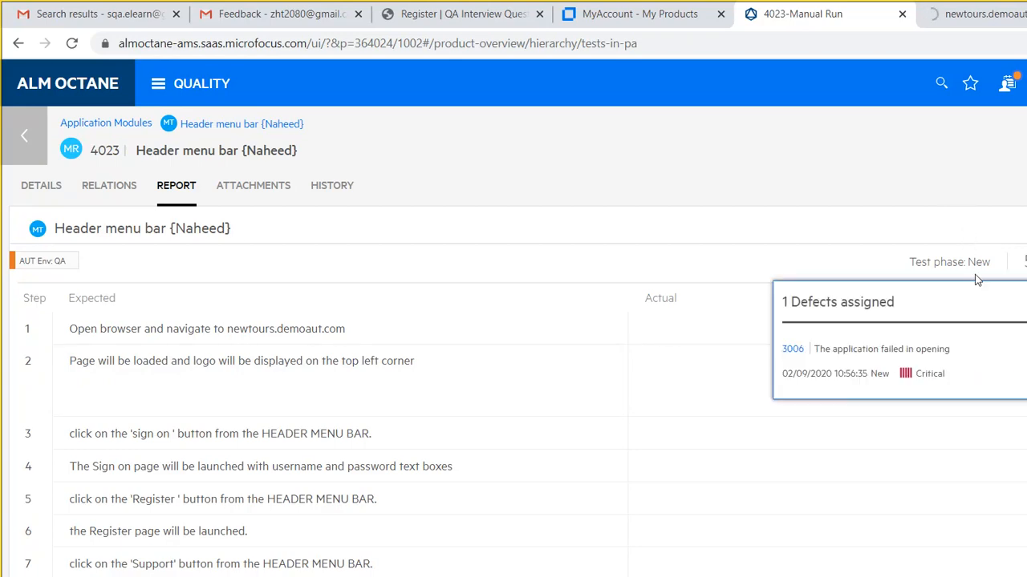
- Open defect 3006 from run 4023 and inspect the ERR_CONNECTION_RESET screenshot in its description
{"action": "left_click", "coordinate": [634, 281]}
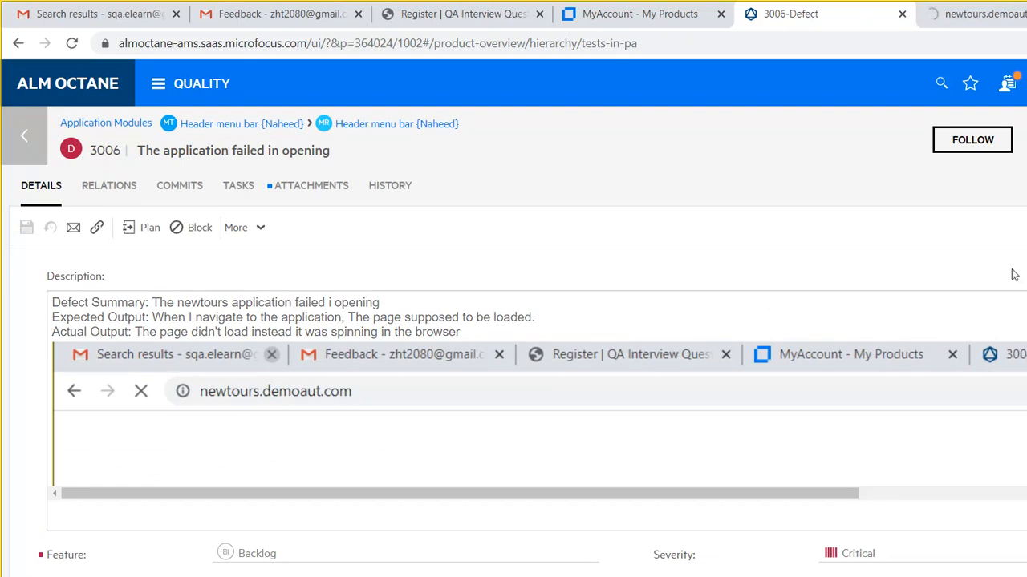
{"action": "scroll", "coordinate": [955, 300], "scroll_direction": "down", "scroll_amount": 5}
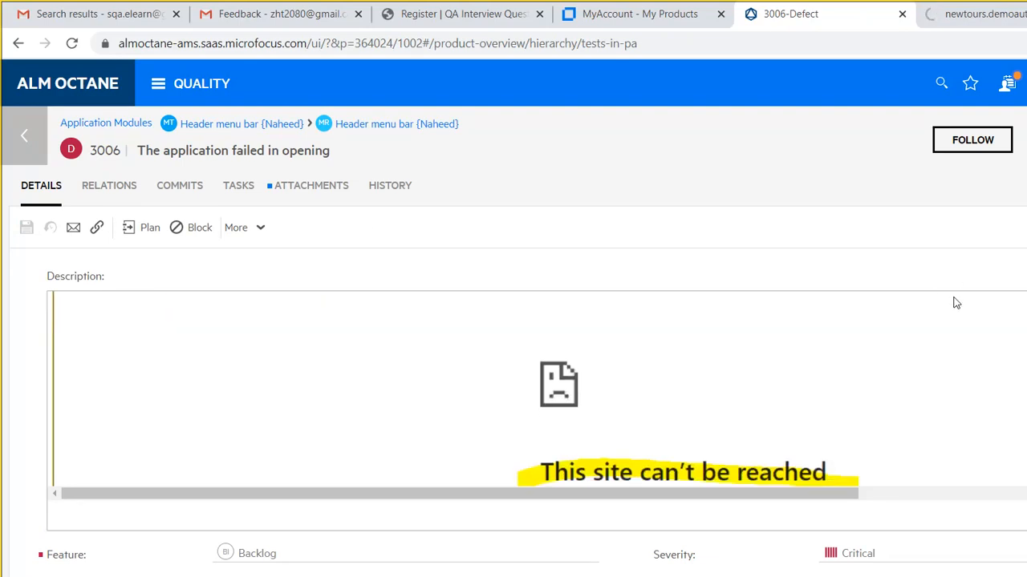
{"action": "left_click", "coordinate": [1015, 381]}
{"action": "scroll", "coordinate": [1011, 449], "scroll_direction": "down", "scroll_amount": 3}
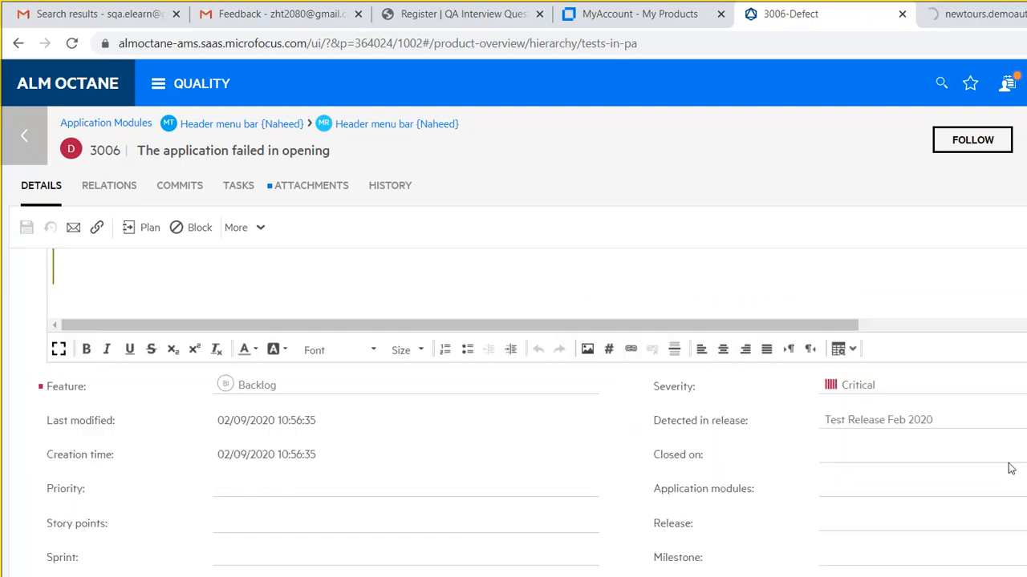
{"action": "scroll", "coordinate": [1024, 385], "scroll_direction": "up", "scroll_amount": 3}
{"action": "scroll", "coordinate": [1018, 385], "scroll_direction": "down", "scroll_amount": 1}
{"action": "scroll", "coordinate": [1012, 329], "scroll_direction": "up", "scroll_amount": 1}
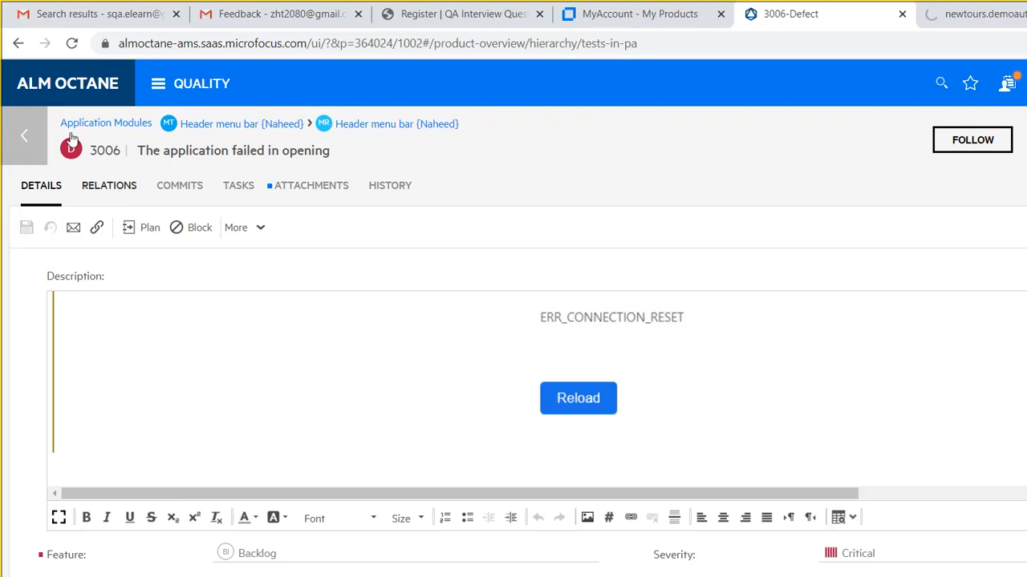
- Go back from defect 3006 to run 4023's step report
{"action": "left_click", "coordinate": [23, 114]}
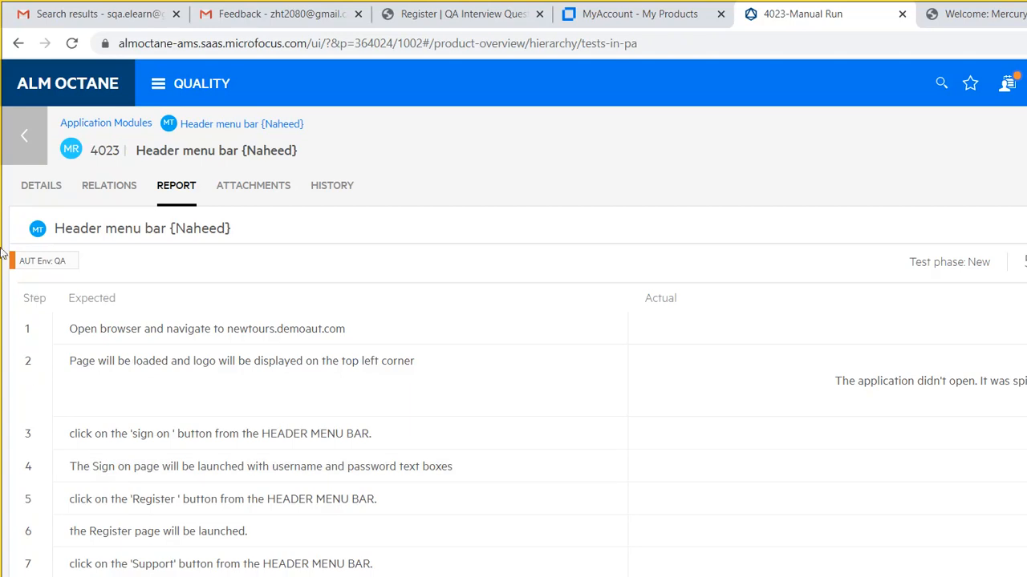
- Return to test 3004's runs list with run 4023 marked Failed
{"action": "left_click", "coordinate": [30, 131]}
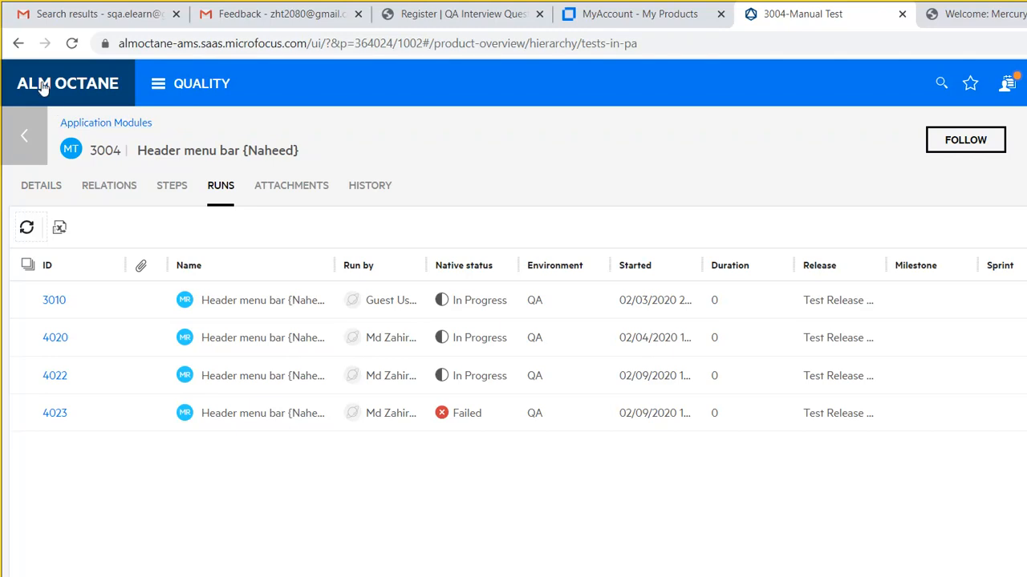
- Go back and open defect 3004, scrolling through its sign-on screenshot description
{"action": "left_click", "coordinate": [24, 116]}
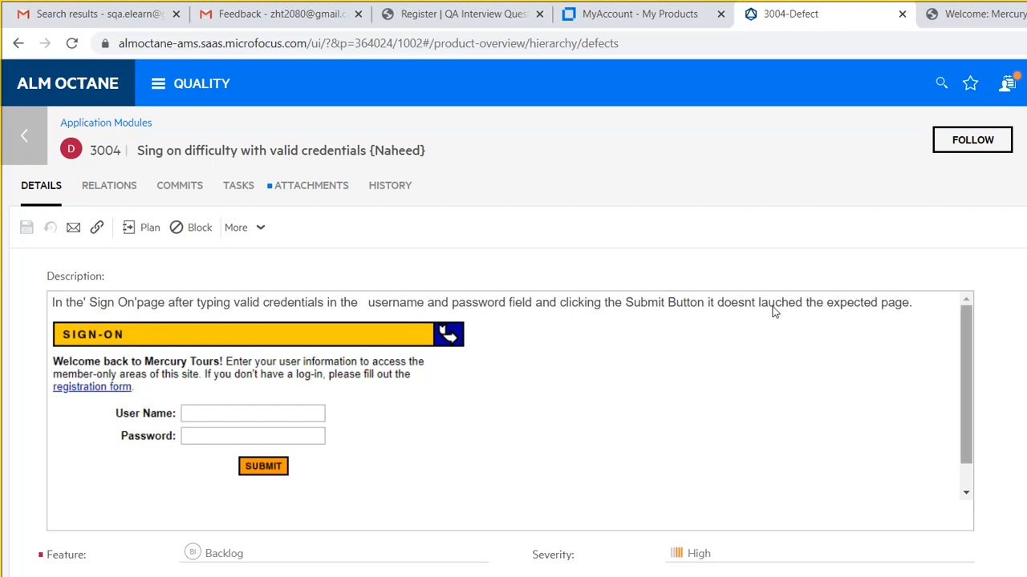
{"action": "left_click_drag", "start_coordinate": [966, 383], "coordinate": [937, 388]}
{"action": "left_click_drag", "start_coordinate": [752, 316], "coordinate": [736, 273]}
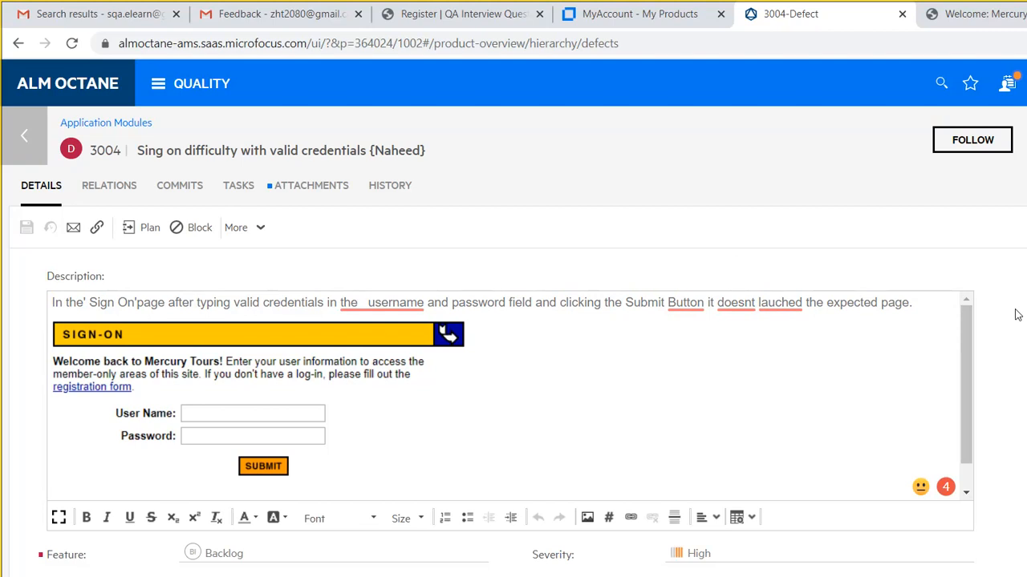
{"action": "scroll", "coordinate": [1017, 315], "scroll_direction": "down", "scroll_amount": 2}
{"action": "scroll", "coordinate": [1008, 355], "scroll_direction": "up", "scroll_amount": 2}
- Browse defect 3004's Relations, Commits, Tasks, Attachments and History views, then show its Details
{"action": "left_click", "coordinate": [109, 185]}
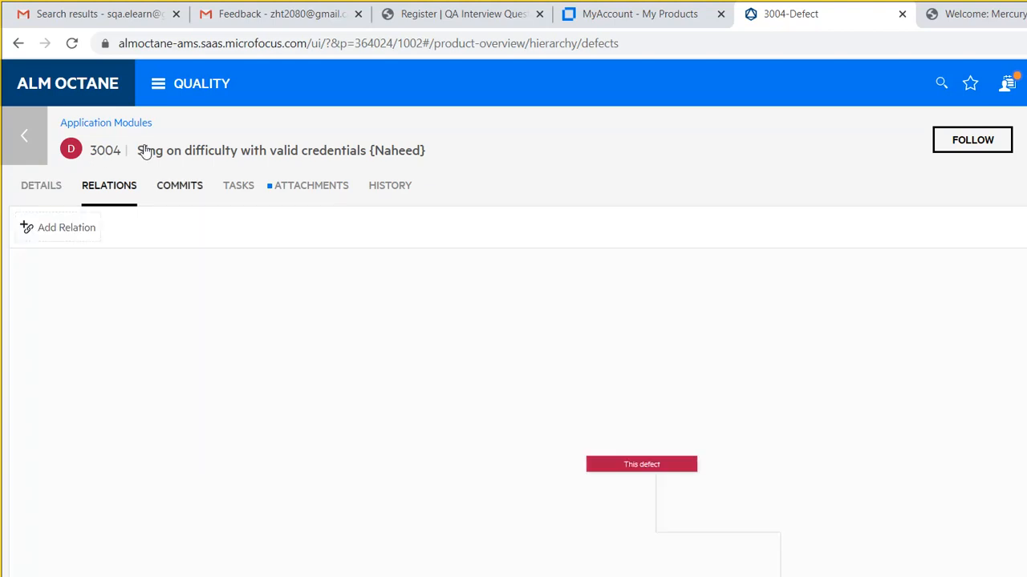
{"action": "left_click", "coordinate": [180, 185]}
{"action": "left_click", "coordinate": [238, 186]}
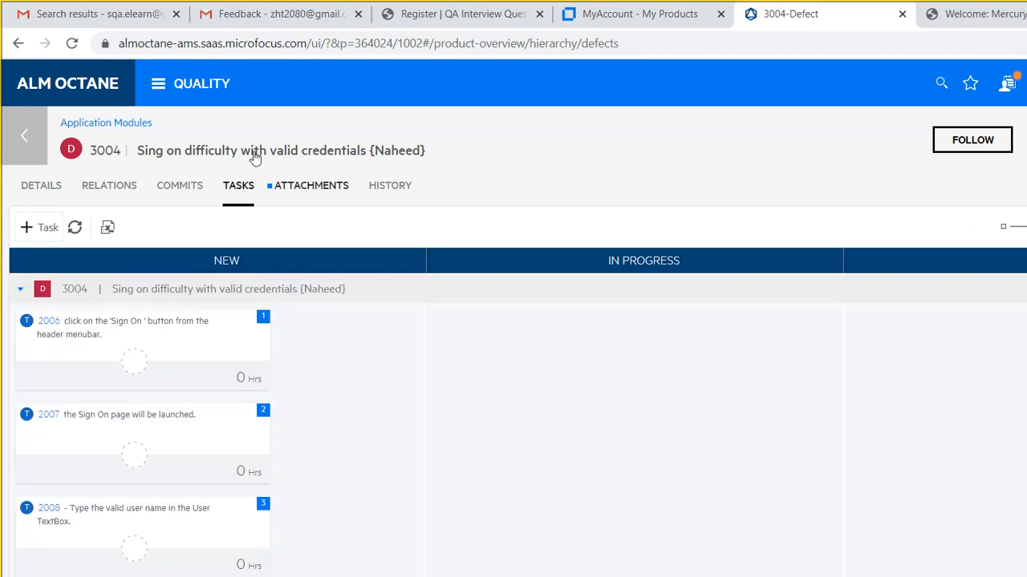
{"action": "left_click", "coordinate": [311, 186]}
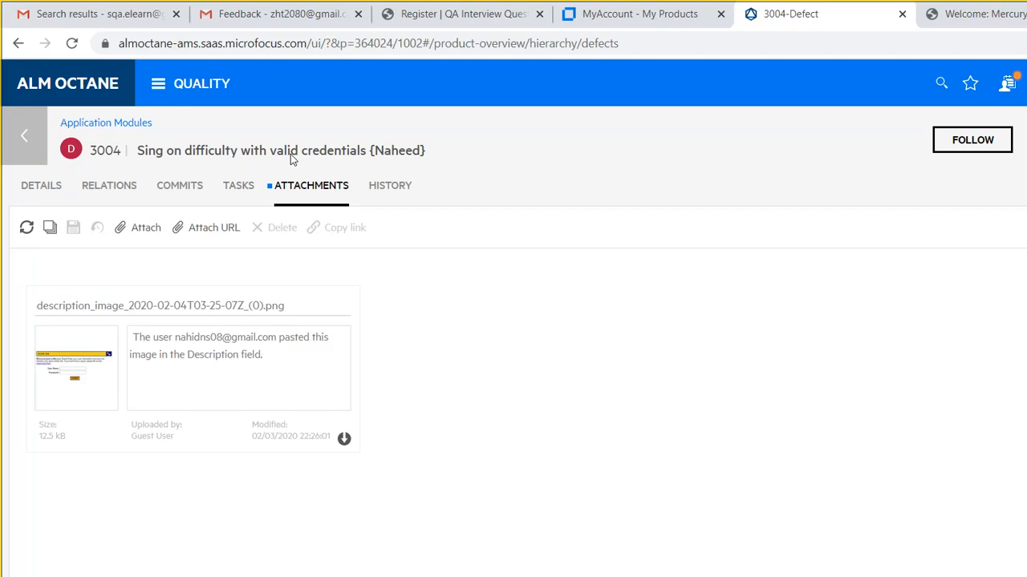
{"action": "left_click", "coordinate": [390, 185]}
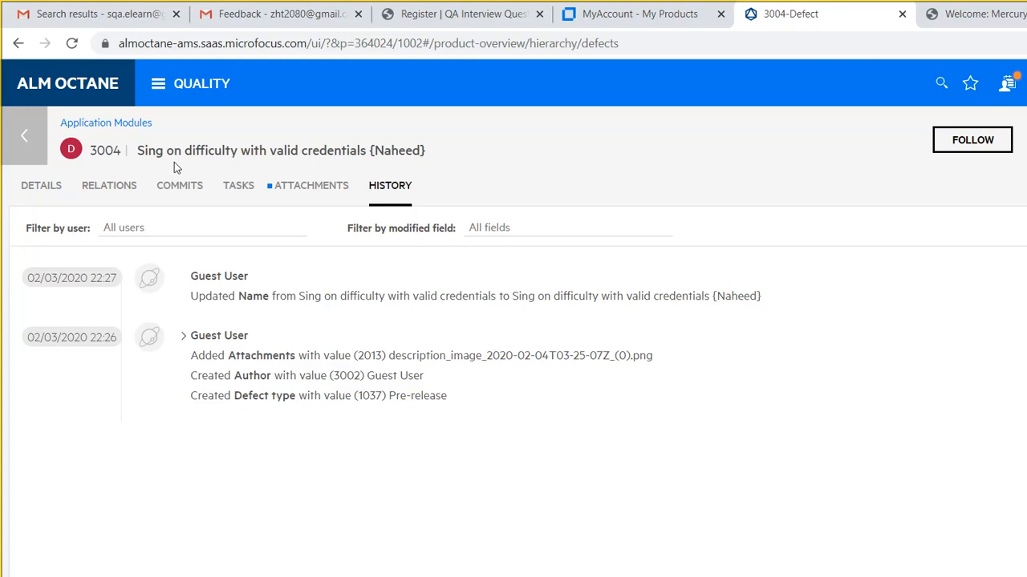
{"action": "left_click", "coordinate": [41, 185]}
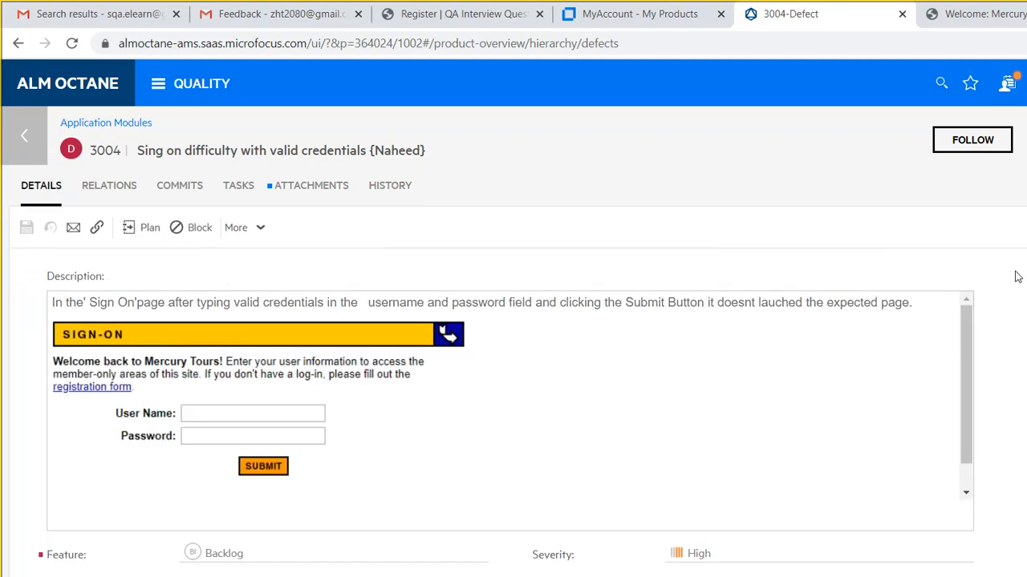
{"action": "scroll", "coordinate": [1016, 275], "scroll_direction": "down", "scroll_amount": 3}
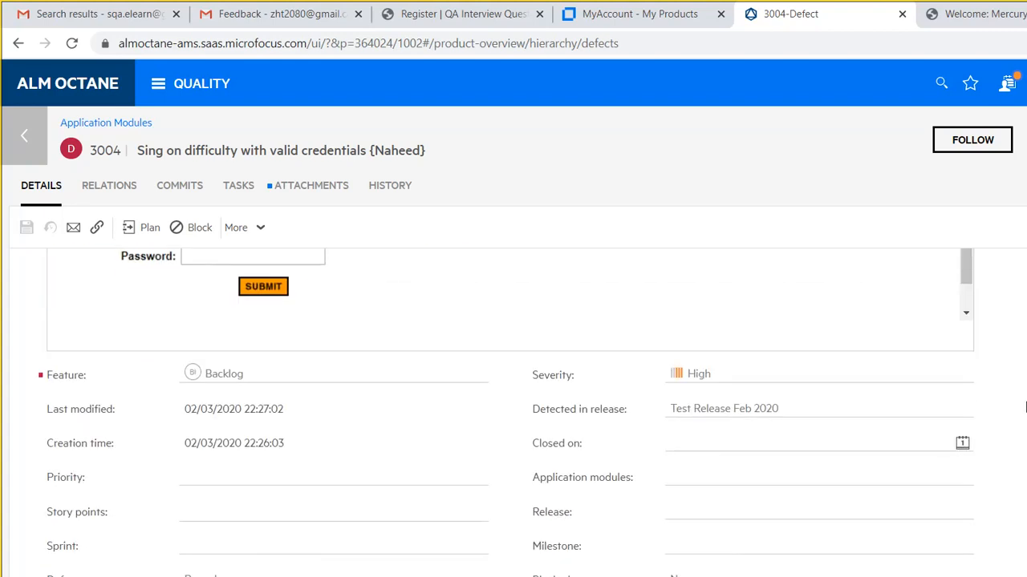
{"action": "scroll", "coordinate": [1015, 275], "scroll_direction": "up", "scroll_amount": 3}
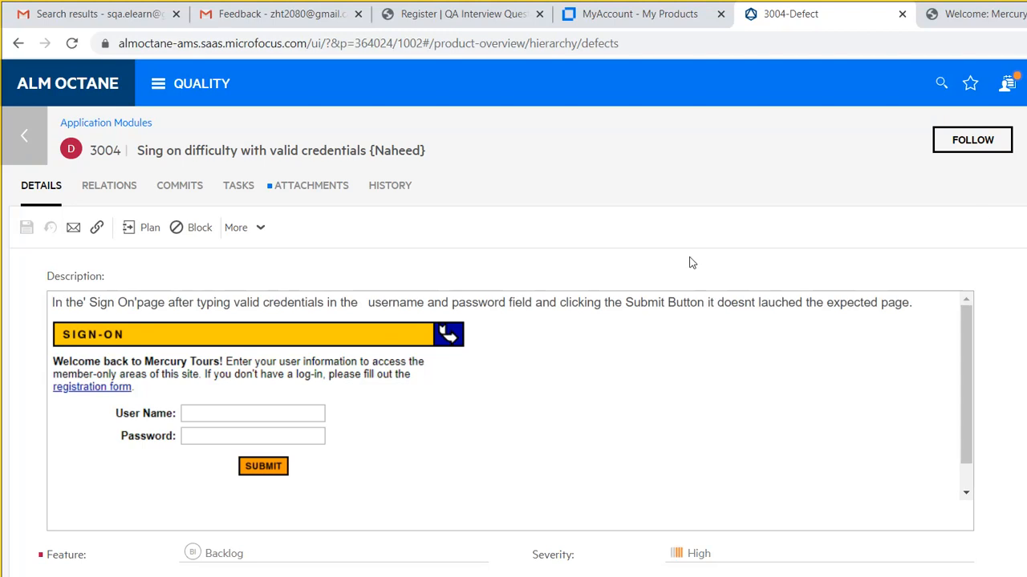
{"action": "left_click", "coordinate": [260, 228]}
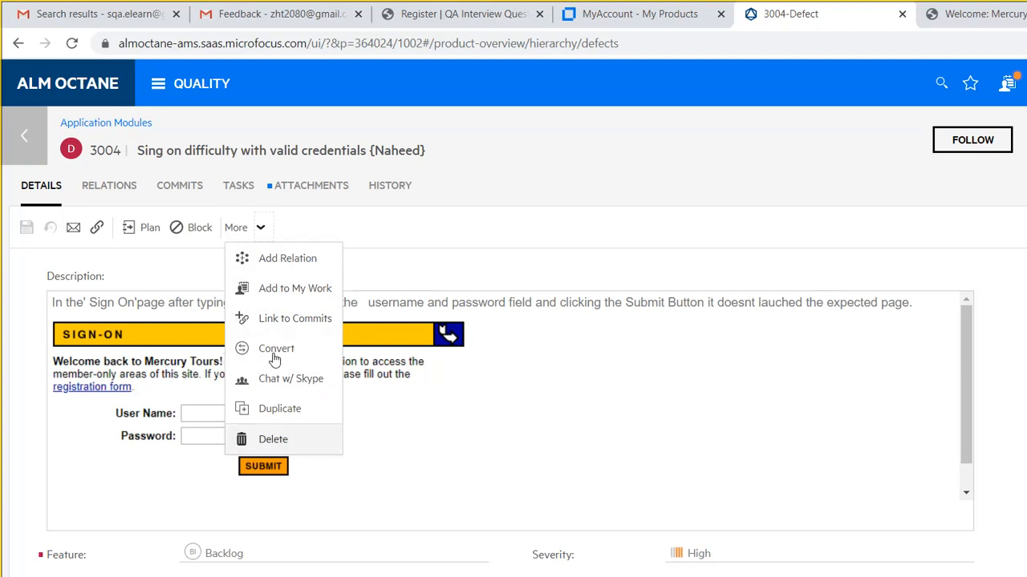
{"action": "left_click", "coordinate": [514, 353]}
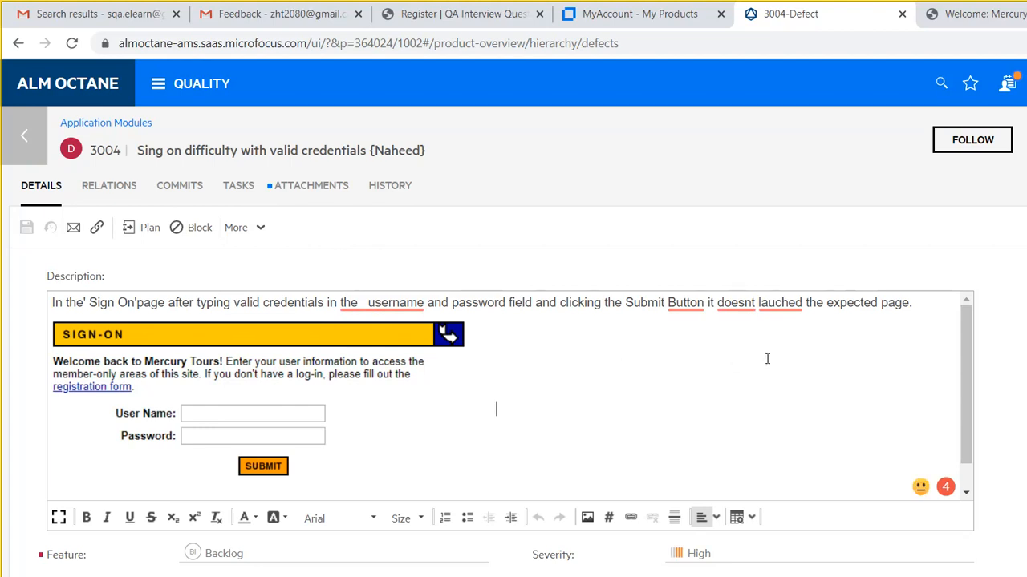
{"action": "scroll", "coordinate": [771, 360], "scroll_direction": "down", "scroll_amount": 1}
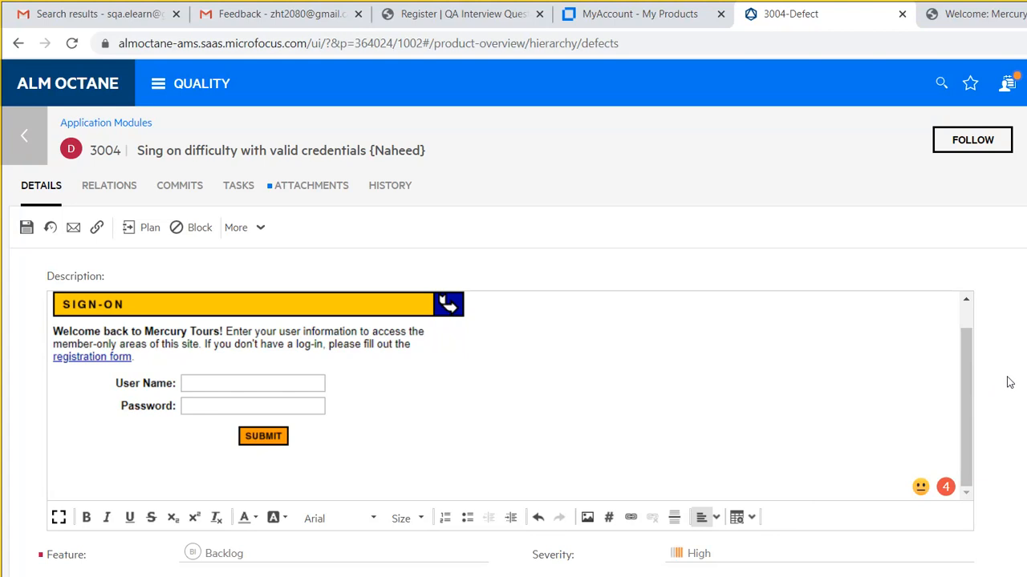
{"action": "scroll", "coordinate": [1019, 383], "scroll_direction": "down", "scroll_amount": 2}
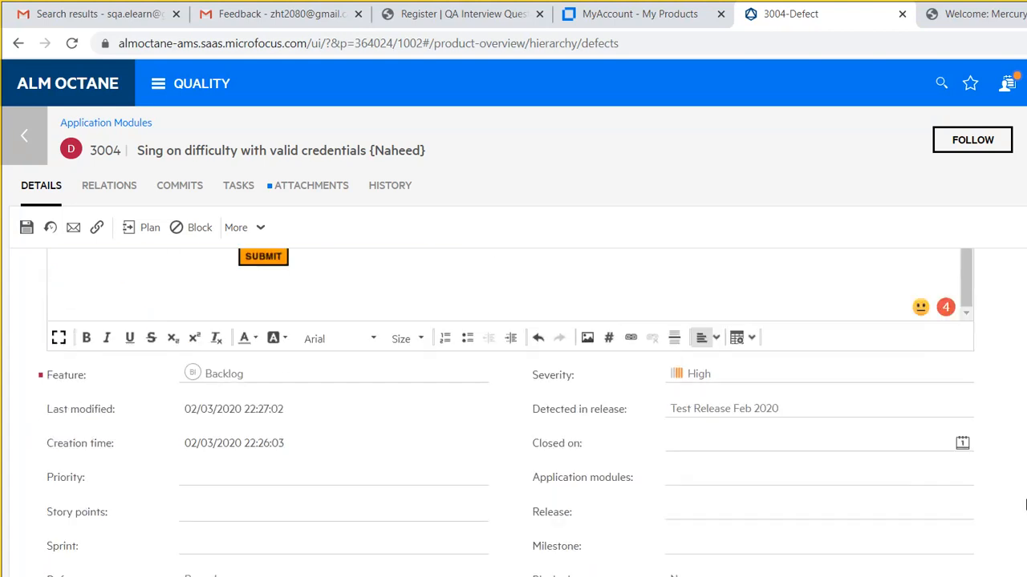
{"action": "scroll", "coordinate": [990, 420], "scroll_direction": "up", "scroll_amount": 2}
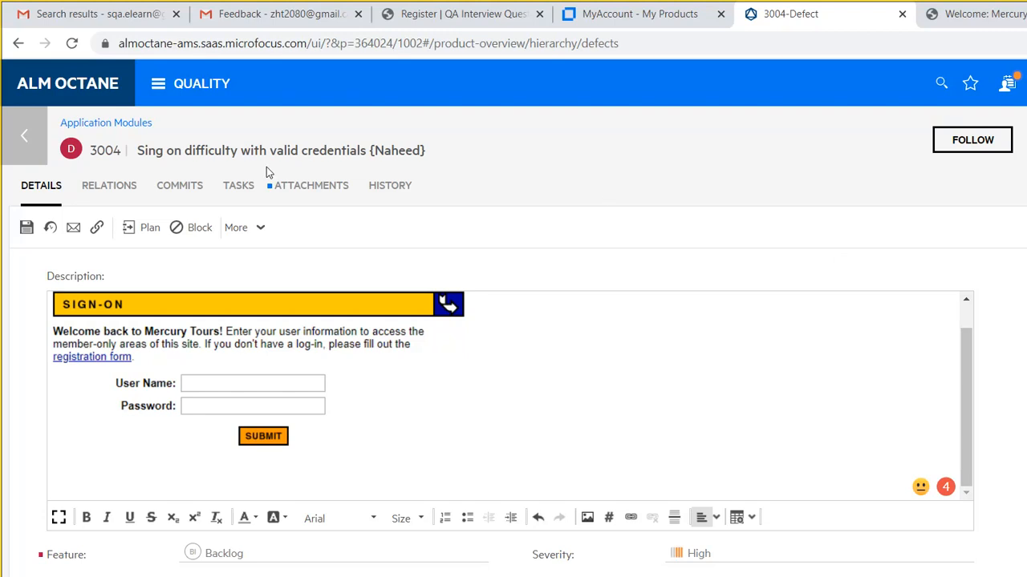
- Leave defect 3004 and go back toward the Defects list
{"action": "left_click", "coordinate": [18, 112]}
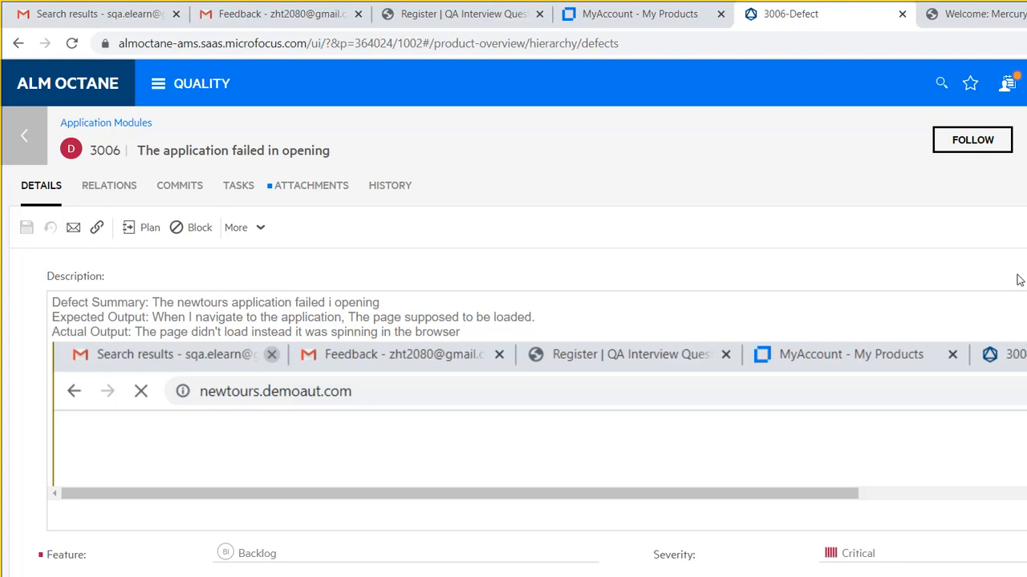
{"action": "scroll", "coordinate": [1018, 279], "scroll_direction": "down", "scroll_amount": 2}
{"action": "scroll", "coordinate": [1012, 345], "scroll_direction": "up", "scroll_amount": 2}
{"action": "left_click", "coordinate": [951, 312]}
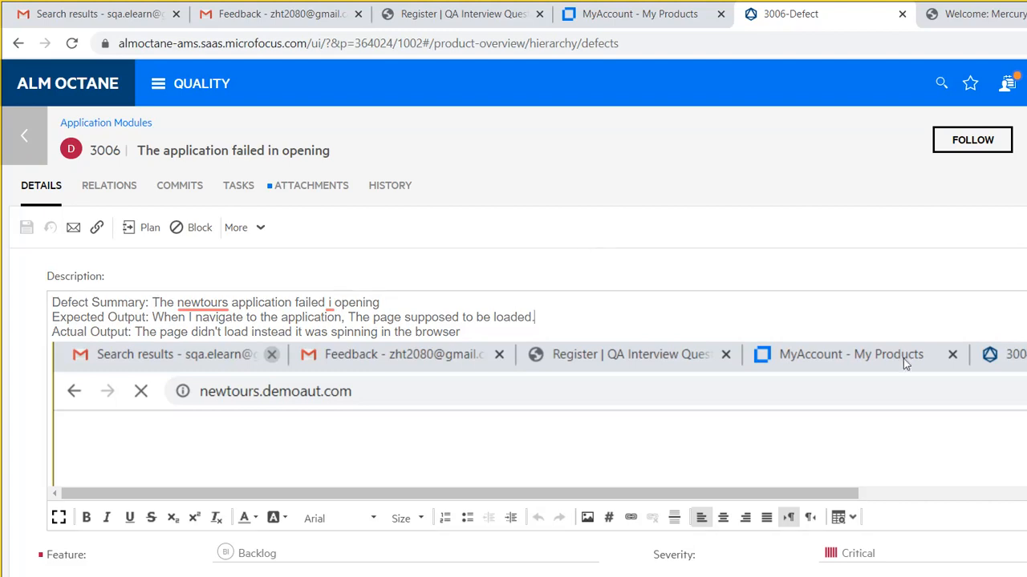
{"action": "scroll", "coordinate": [1013, 354], "scroll_direction": "down", "scroll_amount": 1}
{"action": "scroll", "coordinate": [1012, 354], "scroll_direction": "down", "scroll_amount": 3}
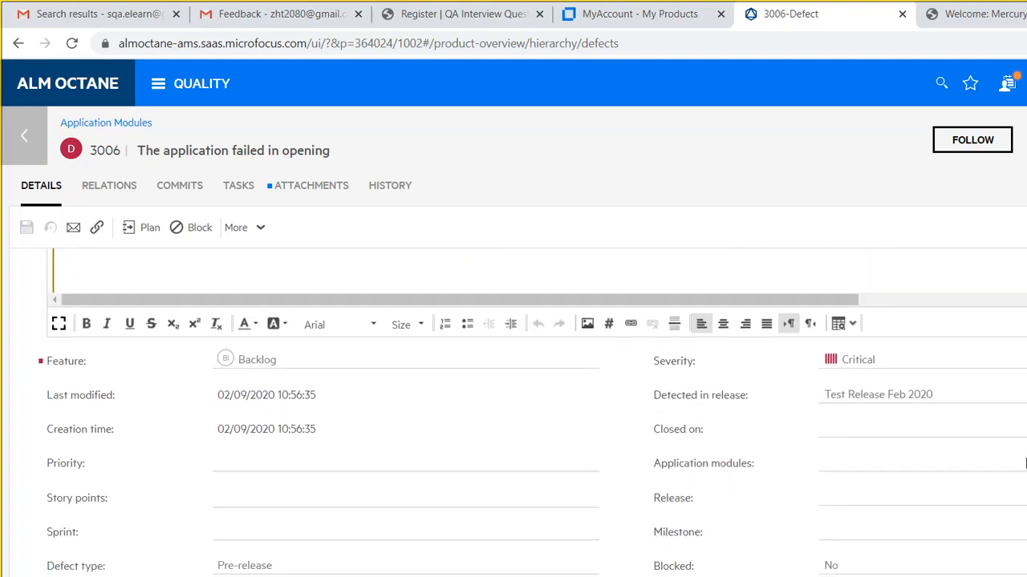
{"action": "scroll", "coordinate": [1025, 463], "scroll_direction": "up", "scroll_amount": 4}
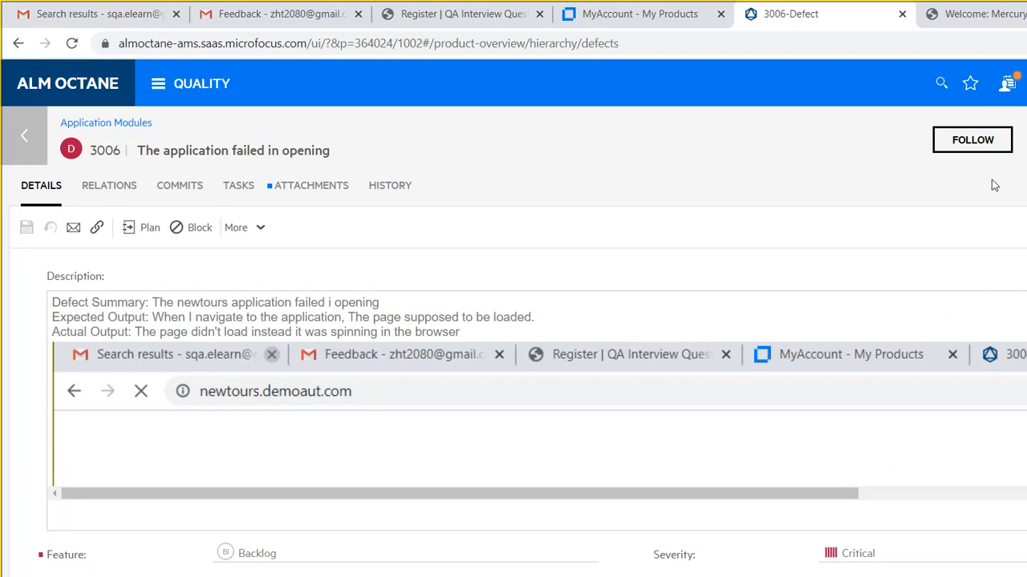
{"action": "left_click_drag", "start_coordinate": [1017, 270], "coordinate": [967, 255]}
{"action": "left_click", "coordinate": [834, 286]}
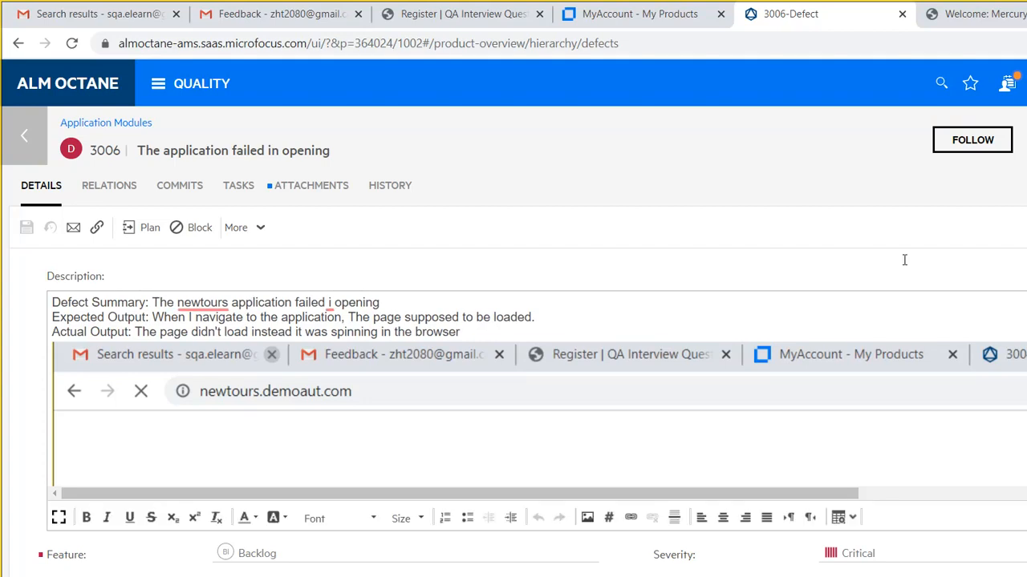
{"action": "left_click", "coordinate": [1002, 117]}
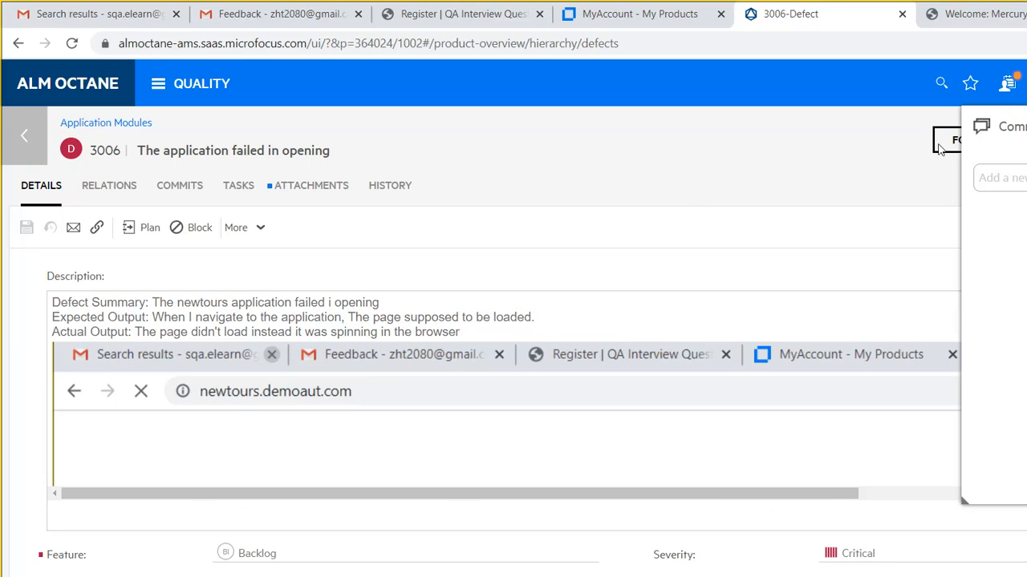
{"action": "left_click", "coordinate": [1007, 108]}
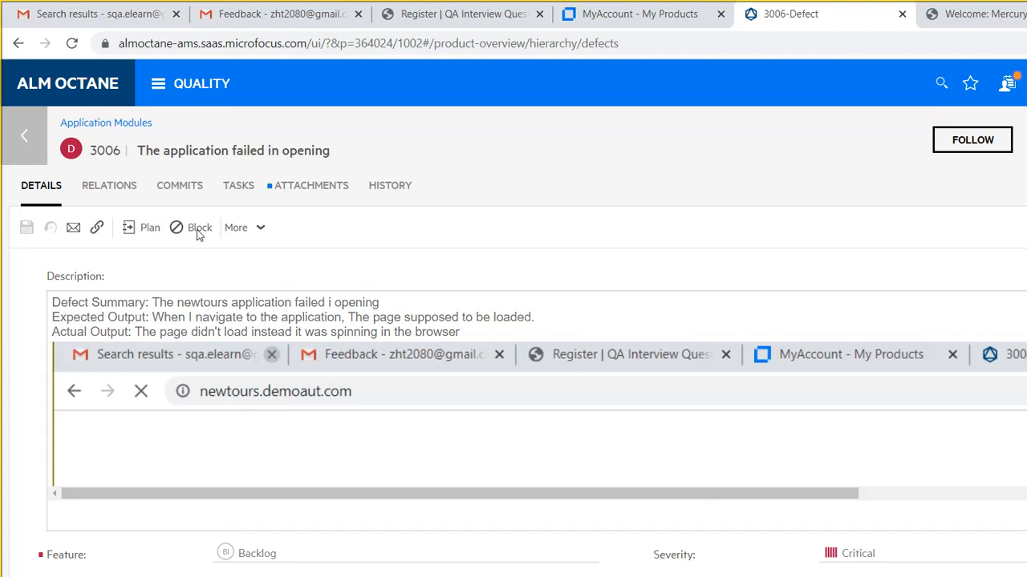
- Leave defect 3006 and switch to the Tests list to locate manual test 3004
{"action": "left_click", "coordinate": [24, 118]}
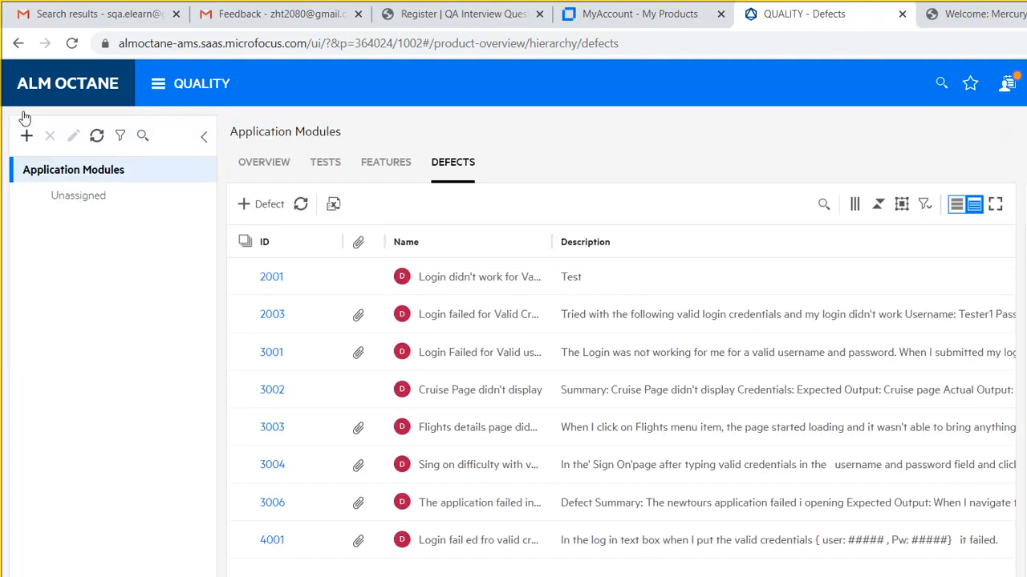
{"action": "left_click", "coordinate": [27, 135]}
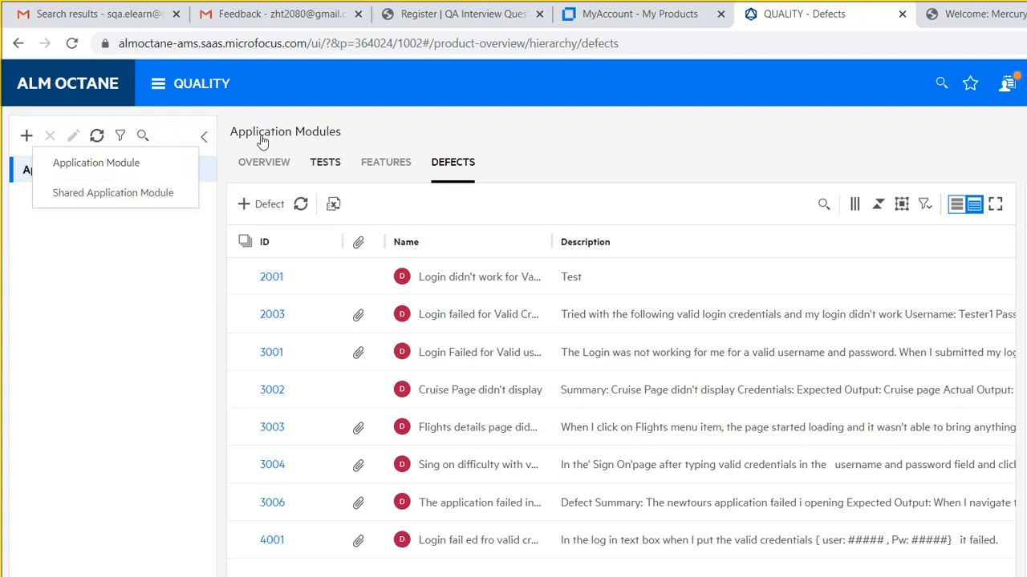
{"action": "left_click", "coordinate": [325, 163]}
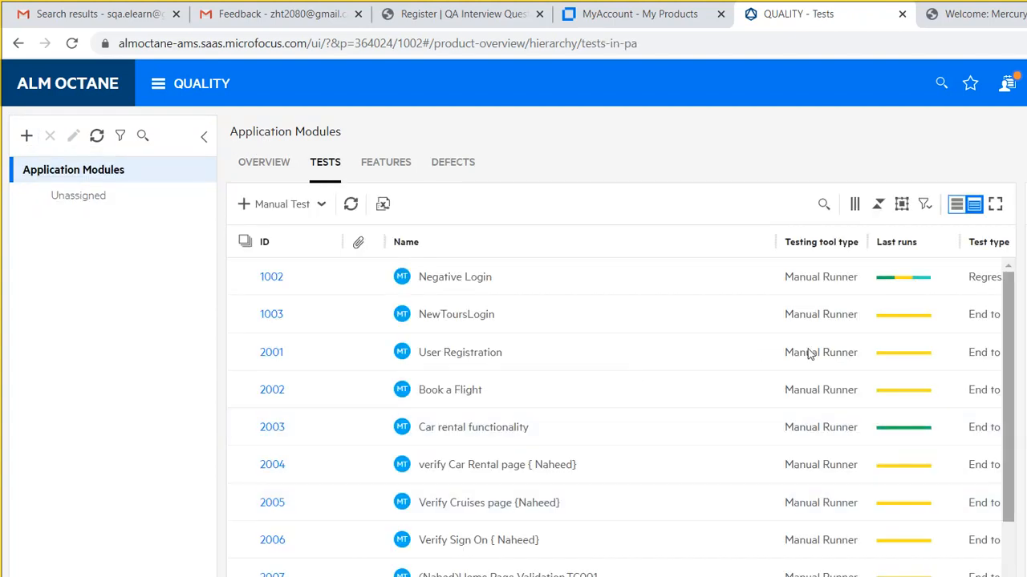
{"action": "scroll", "coordinate": [807, 417], "scroll_direction": "down", "scroll_amount": 2}
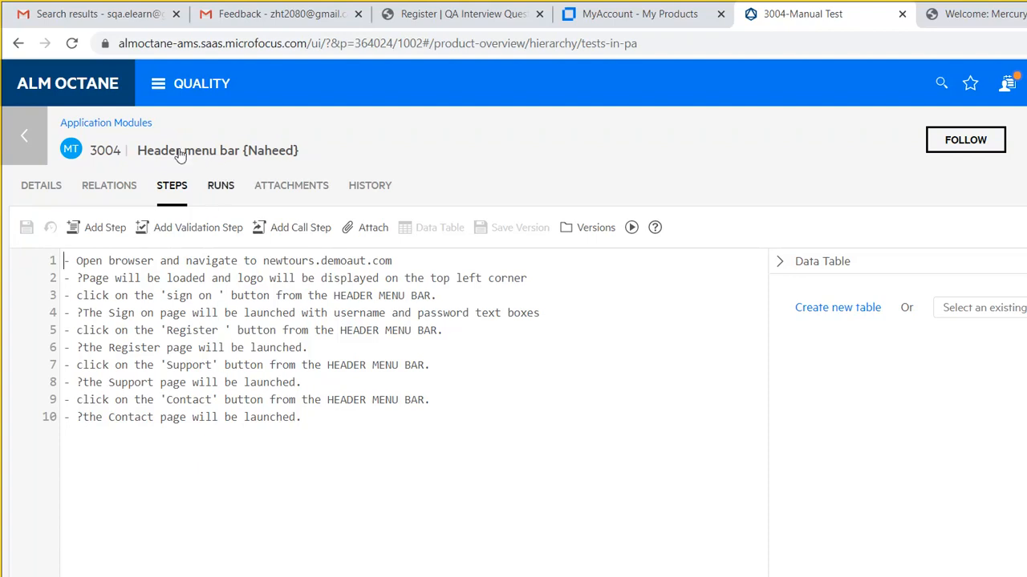
- From manual test 3004's runs, open failed run 4023 and follow it to defect 3006
{"action": "left_click", "coordinate": [221, 186]}
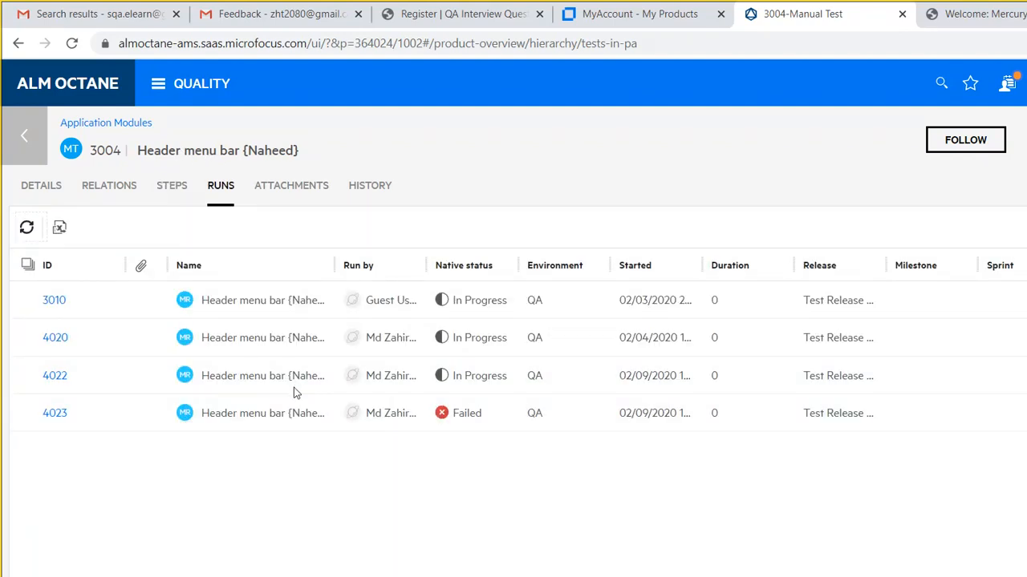
{"action": "left_click", "coordinate": [54, 414]}
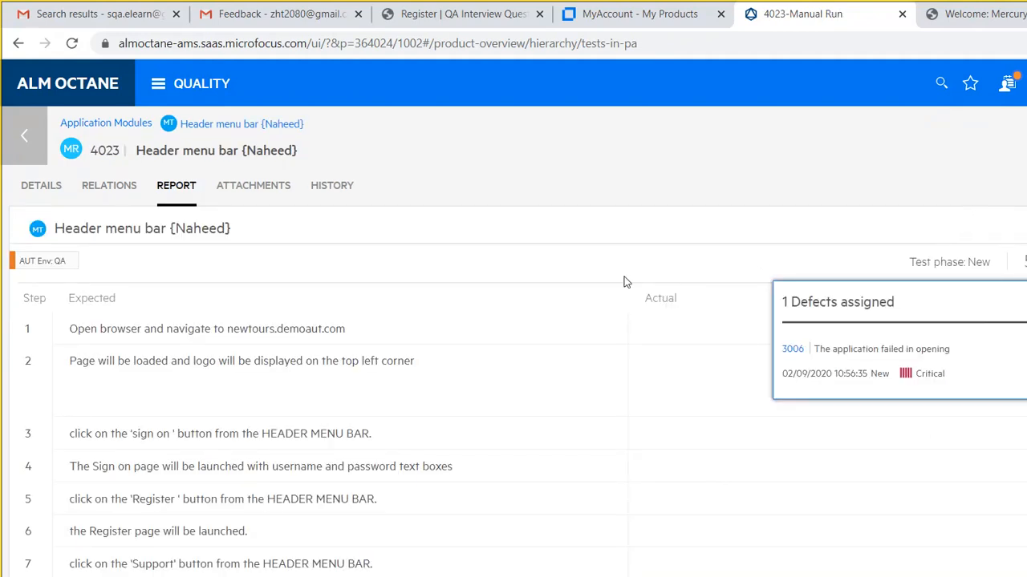
{"action": "left_click", "coordinate": [793, 349]}
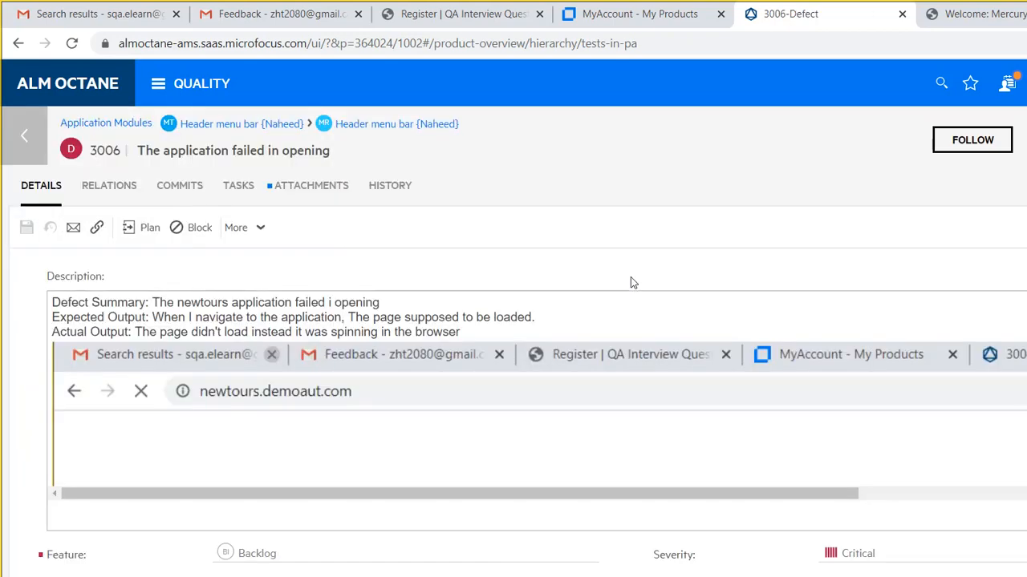
{"action": "left_click_drag", "start_coordinate": [1023, 274], "coordinate": [986, 259]}
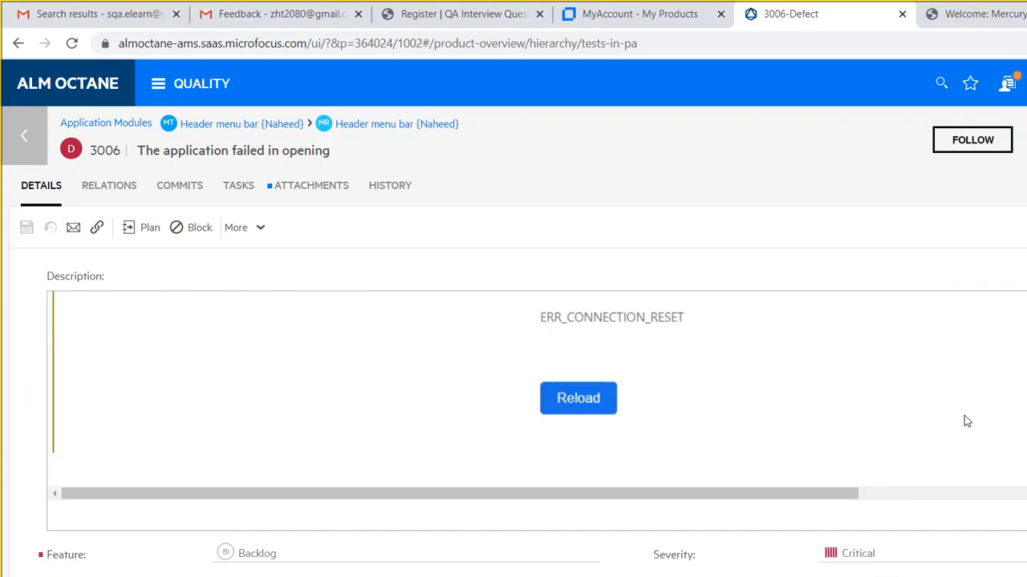
{"action": "scroll", "coordinate": [949, 304], "scroll_direction": "down", "scroll_amount": 5}
{"action": "left_click", "coordinate": [1022, 509]}
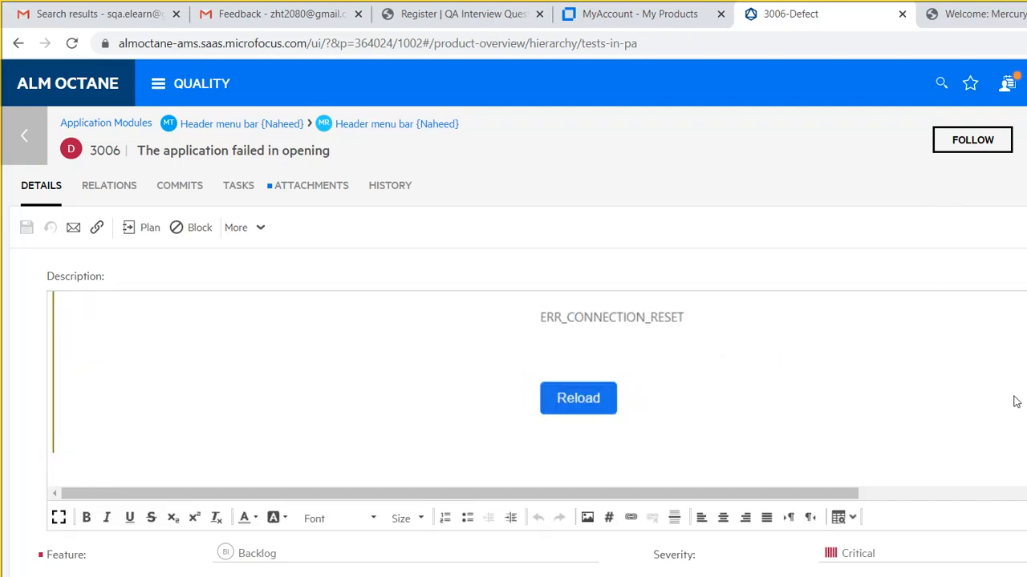
{"action": "scroll", "coordinate": [1025, 553], "scroll_direction": "down", "scroll_amount": 3}
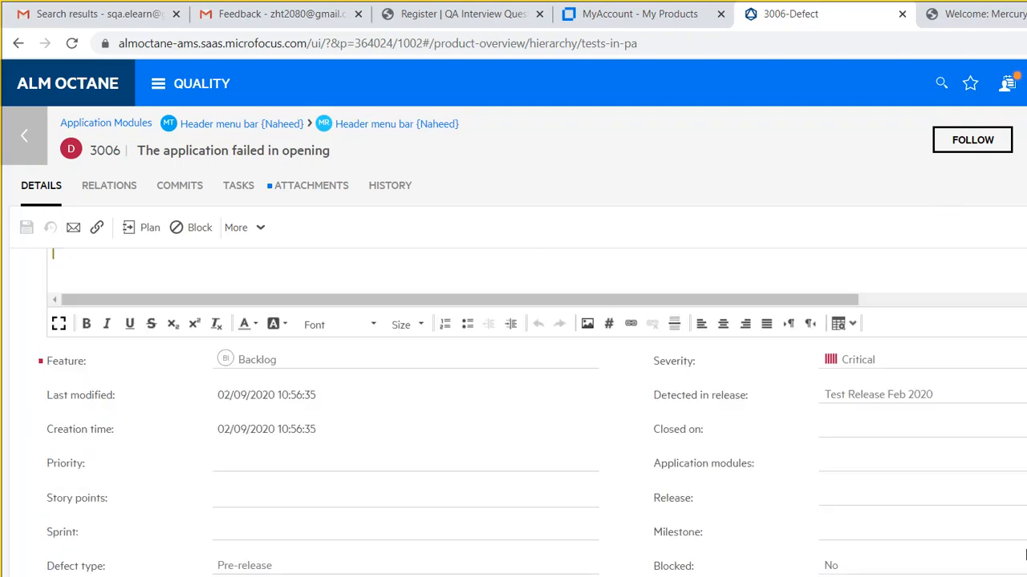
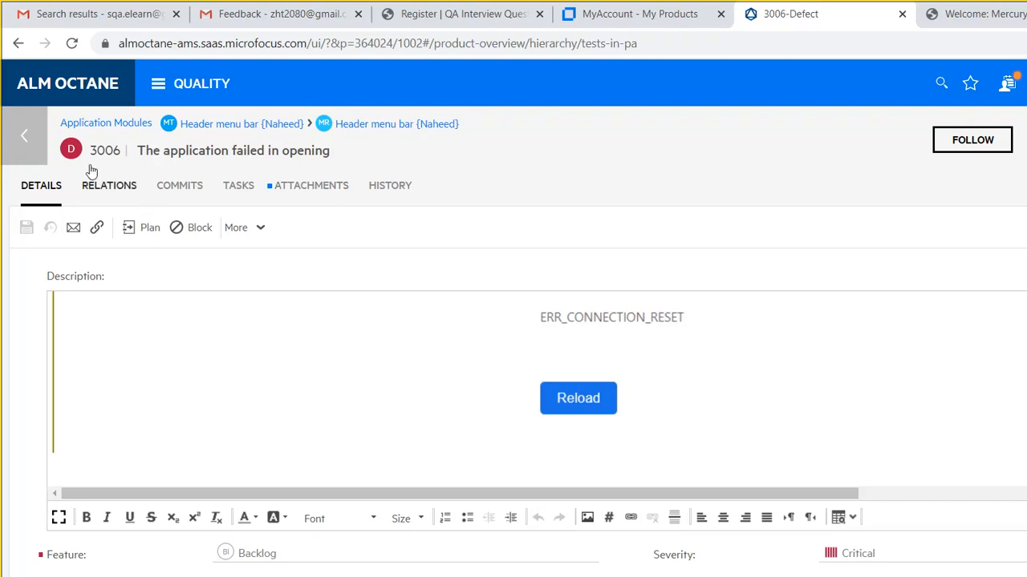
- Step back from defect 3006 through run 4023 and test 3004's runs to the Tests list
{"action": "left_click", "coordinate": [19, 110]}
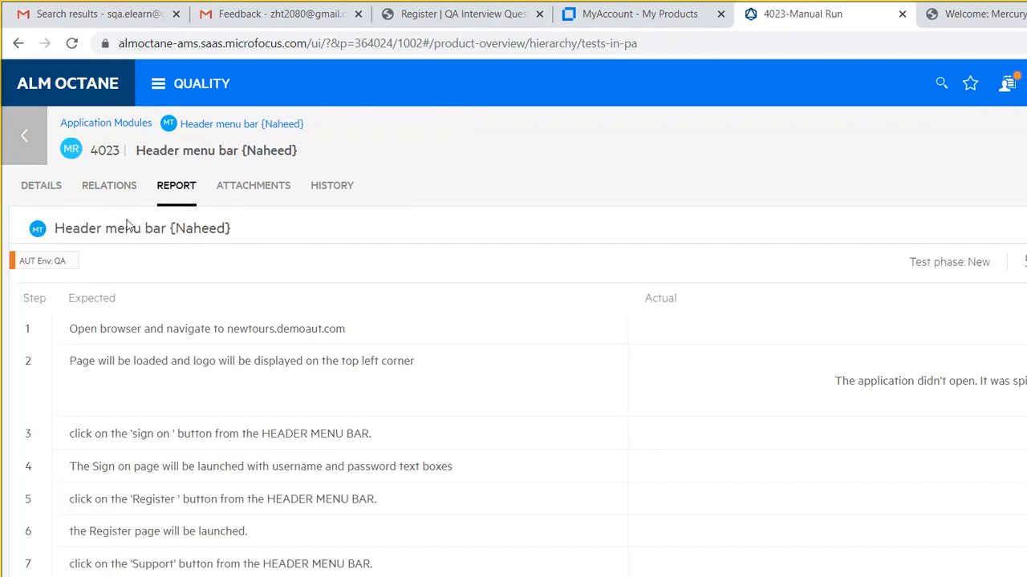
{"action": "left_click", "coordinate": [25, 112]}
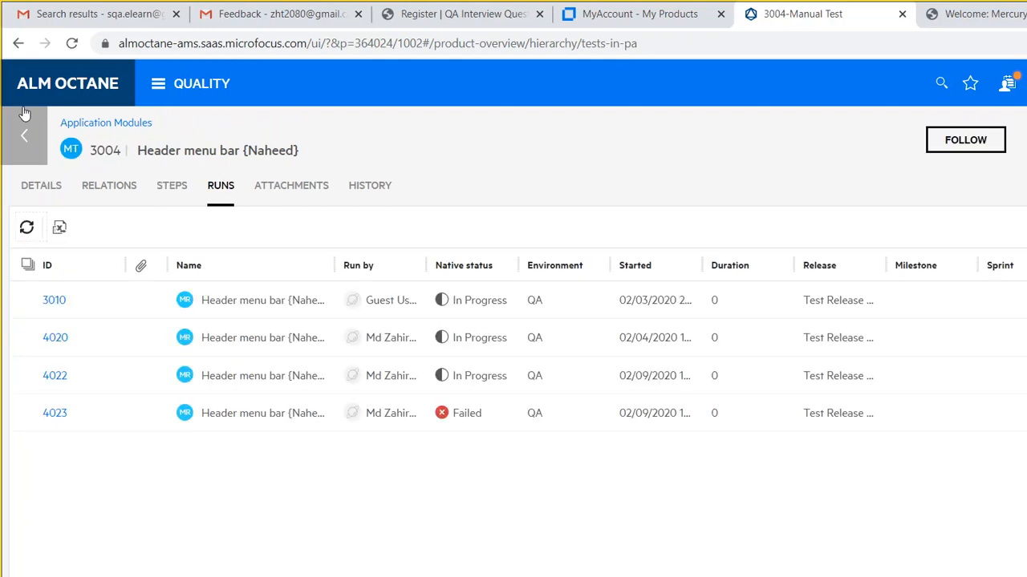
{"action": "left_click", "coordinate": [24, 113]}
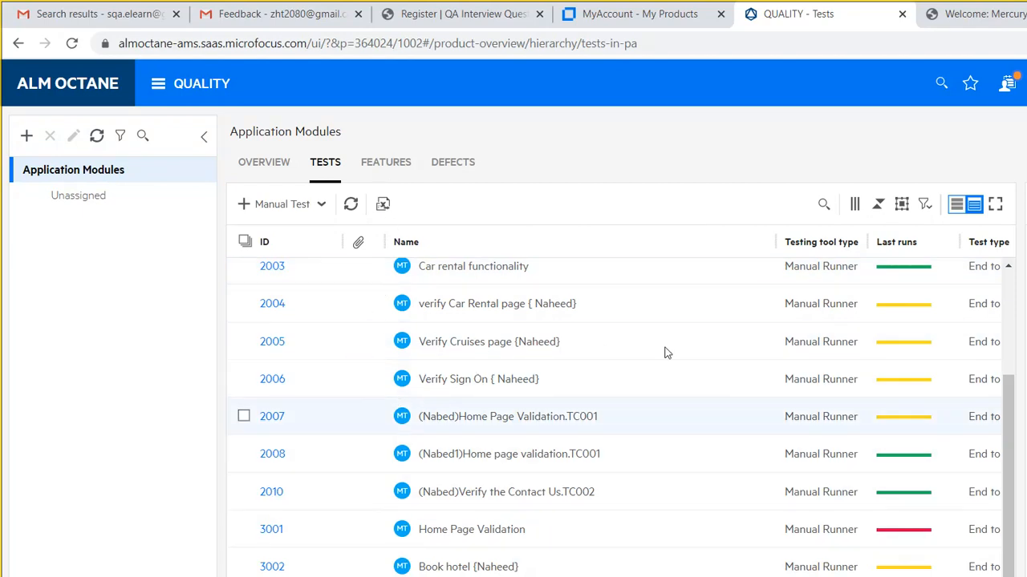
- Glance at the Application Modules overview, then select all tests 1002–2006 in the Tests grid
{"action": "scroll", "coordinate": [810, 366], "scroll_direction": "up", "scroll_amount": 3}
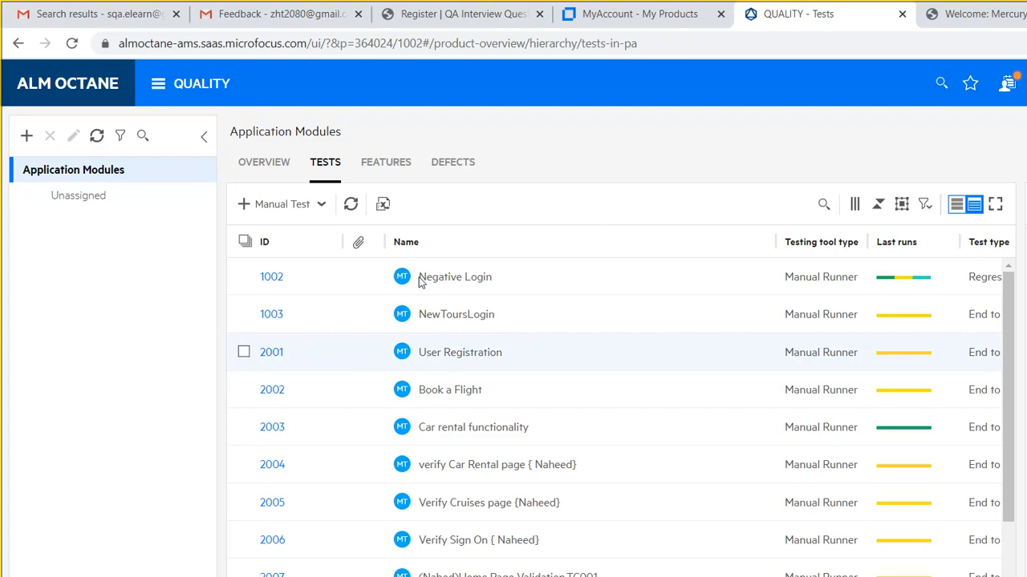
{"action": "left_click", "coordinate": [246, 169]}
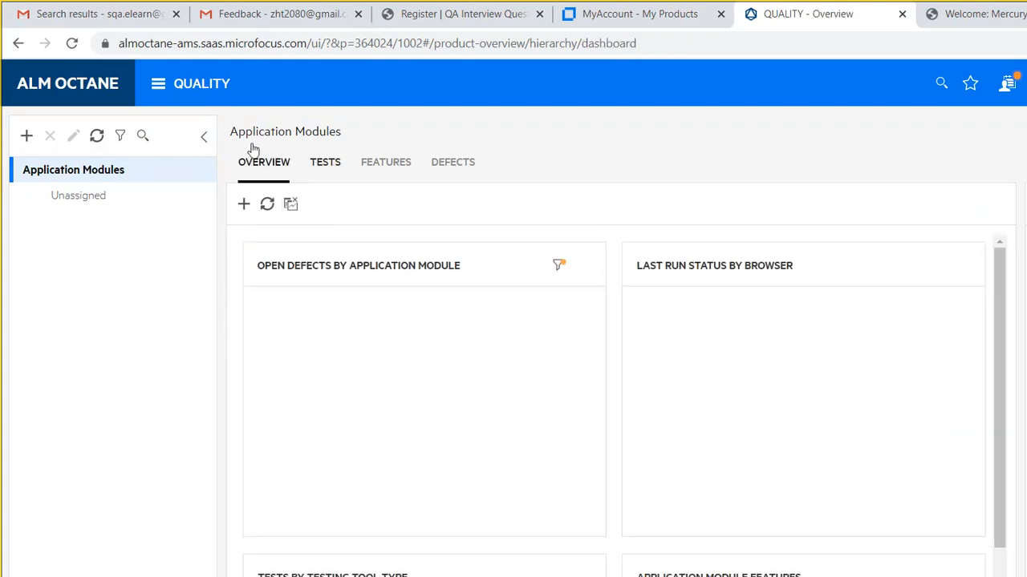
{"action": "left_click", "coordinate": [127, 73]}
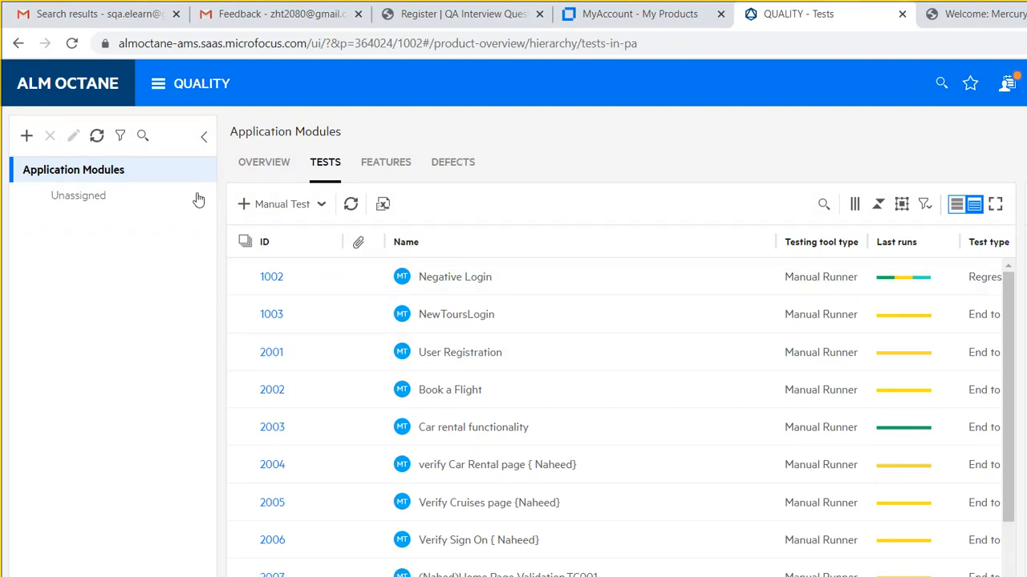
{"action": "left_click", "coordinate": [245, 241]}
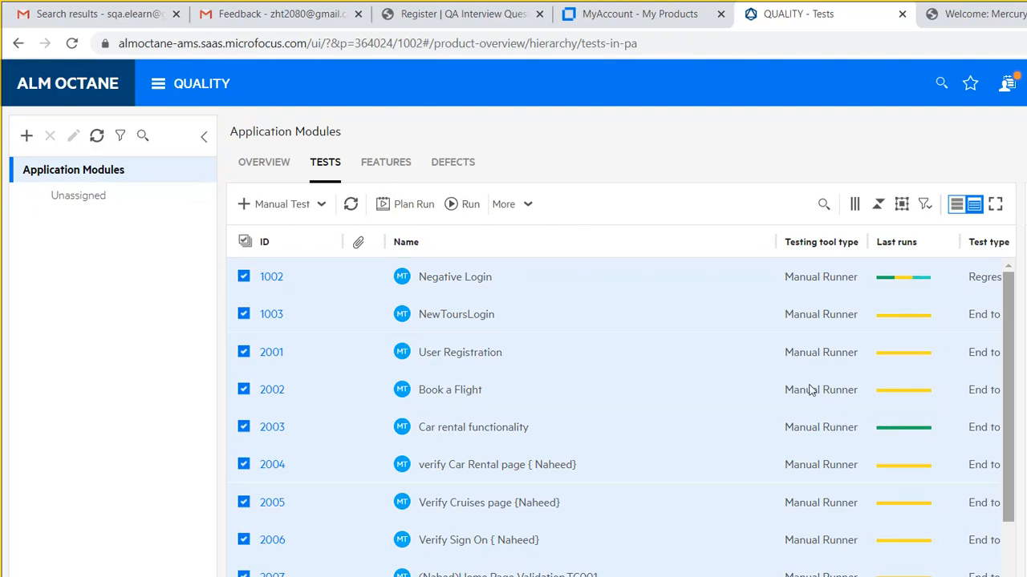
- Launch a run named 'Manual Execution' for the selected tests and dismiss the missing-test-2009 error
{"action": "scroll", "coordinate": [818, 449], "scroll_direction": "down", "scroll_amount": 2}
{"action": "scroll", "coordinate": [821, 303], "scroll_direction": "up", "scroll_amount": 2}
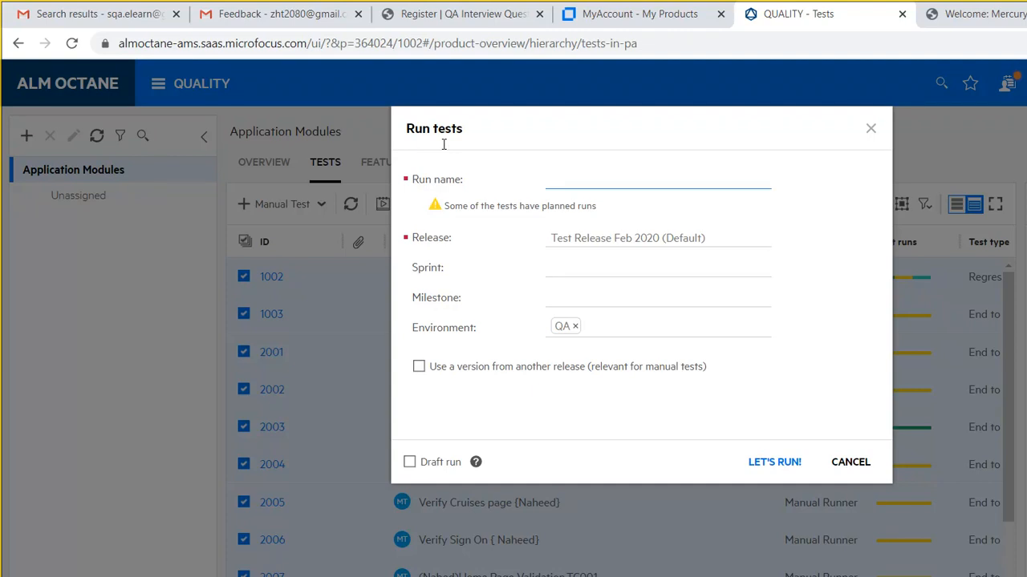
{"action": "type", "text": "Manual Execution"}
{"action": "key", "text": "Return"}
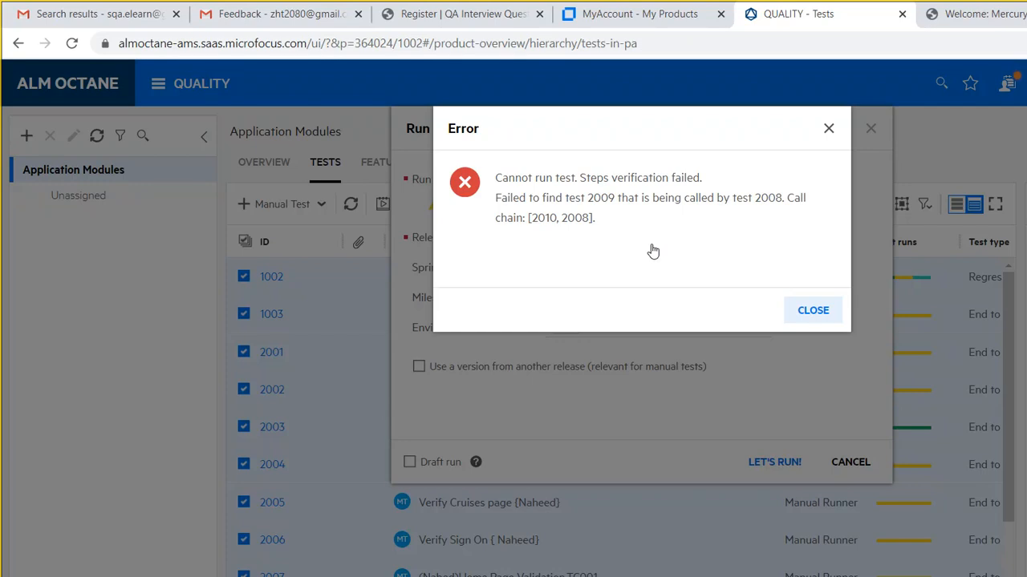
{"action": "key", "text": "Return"}
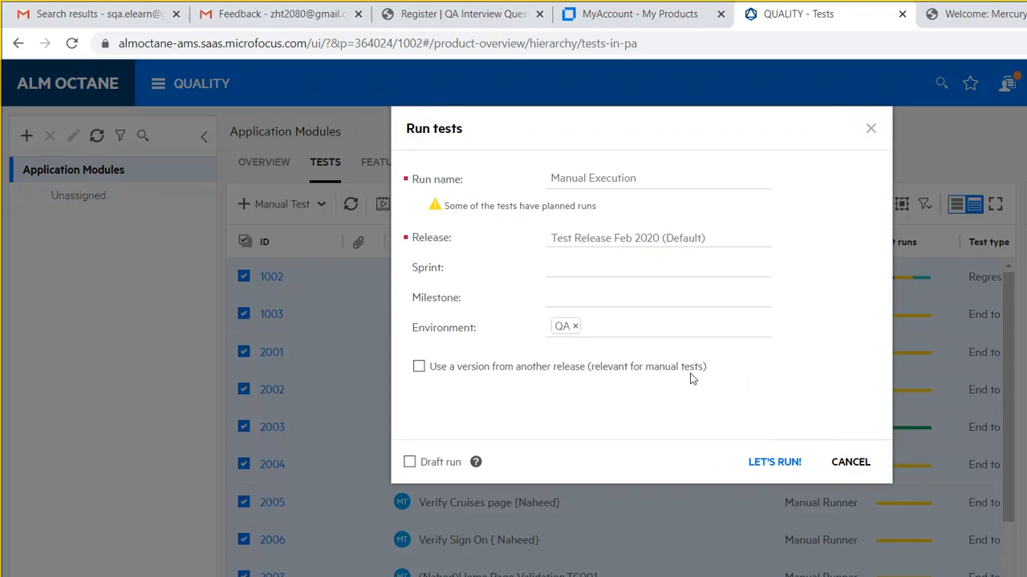
- Replace test 2008's call to 2009 with step 'Open Application - App will be opened', save, and rerun
{"action": "key", "text": "Escape"}
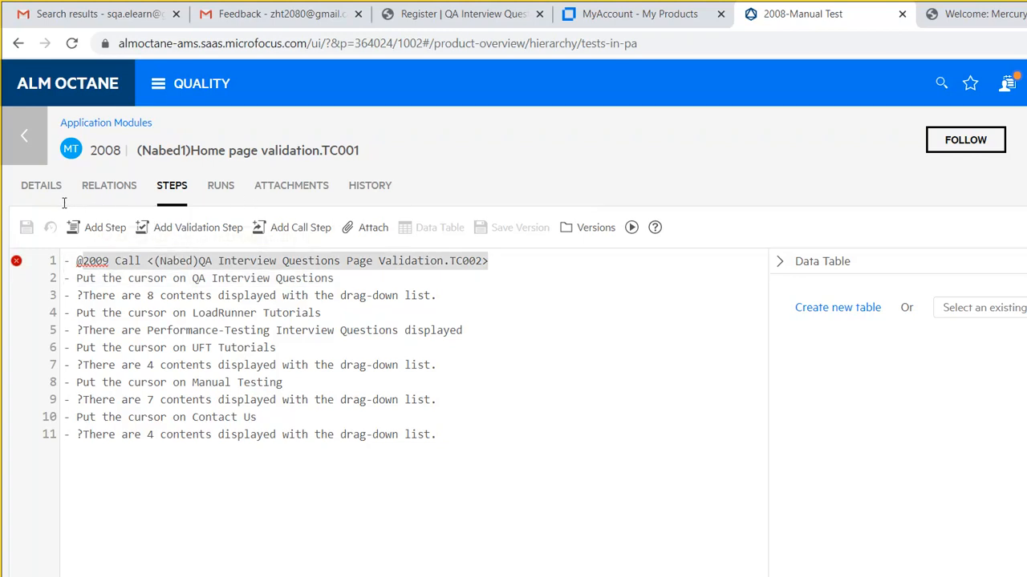
{"action": "key", "text": "BackSpace"}
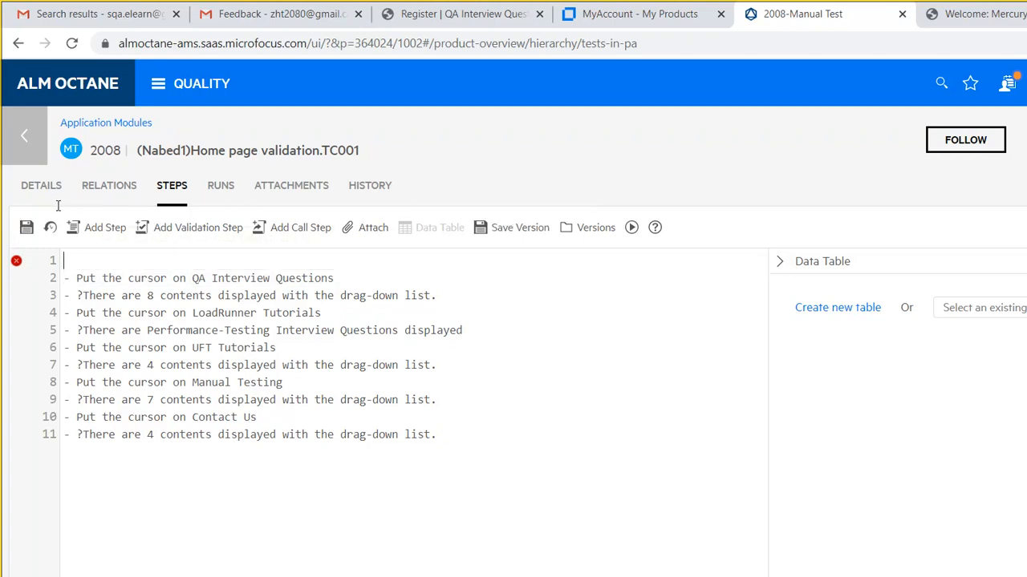
{"action": "type", "text": "Open Application - ?"}
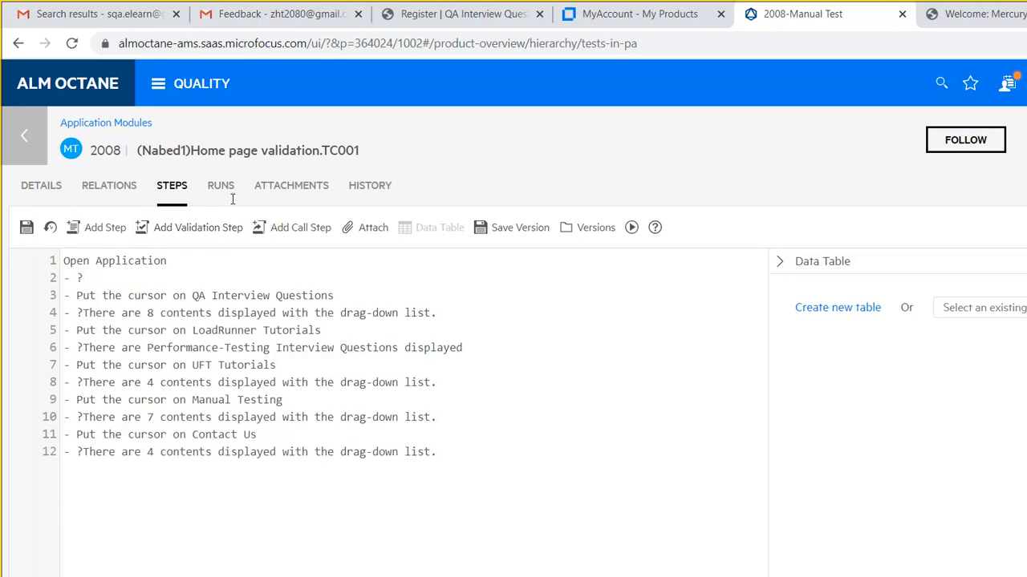
{"action": "type", "text": "App will be opened"}
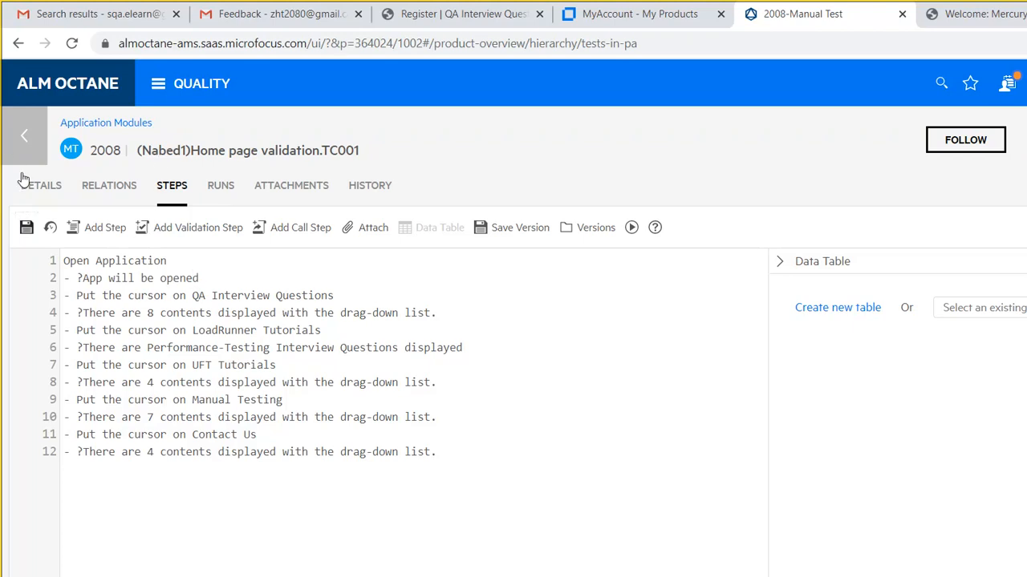
{"action": "left_click", "coordinate": [26, 227]}
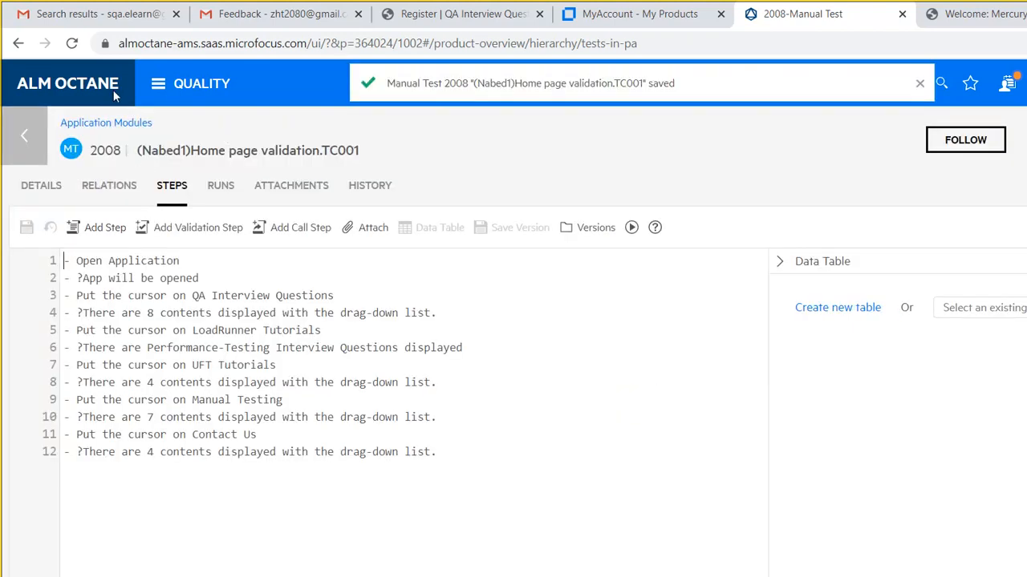
{"action": "left_click", "coordinate": [24, 135]}
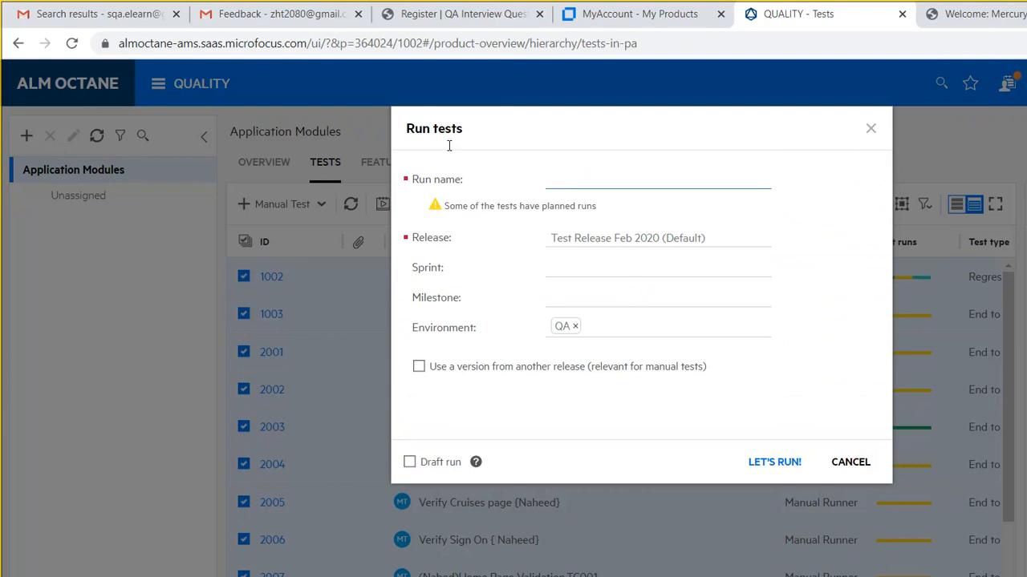
- Launch a run named 'Manual Run', opening the runner on Negative Login test 1002
{"action": "type", "text": "Manual Run"}
{"action": "key", "text": "Return"}
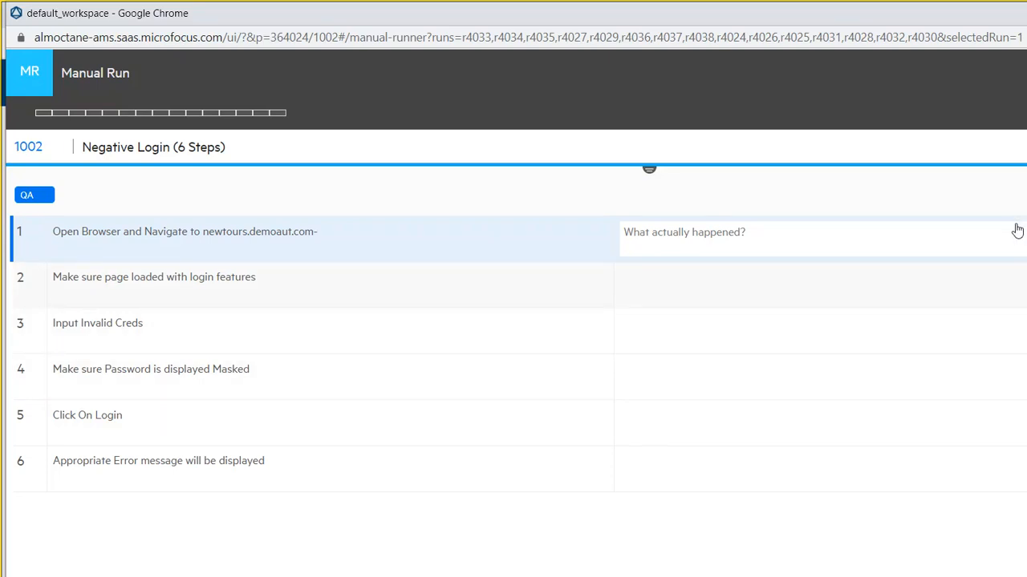
- Advance through Negative Login's steps up to step 6, then load the NewToursLogin run
{"action": "left_click", "coordinate": [974, 257]}
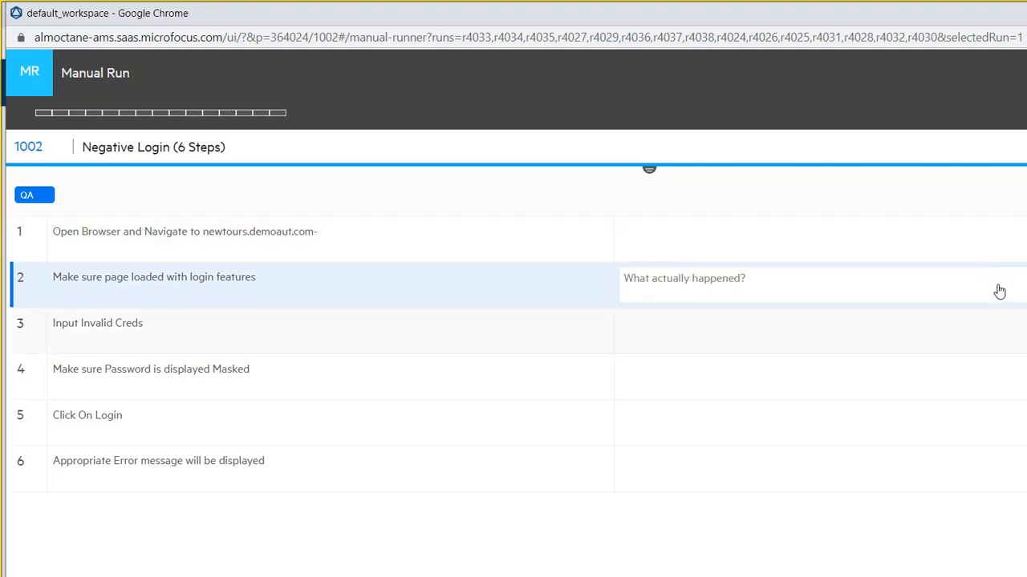
{"action": "left_click", "coordinate": [1019, 311]}
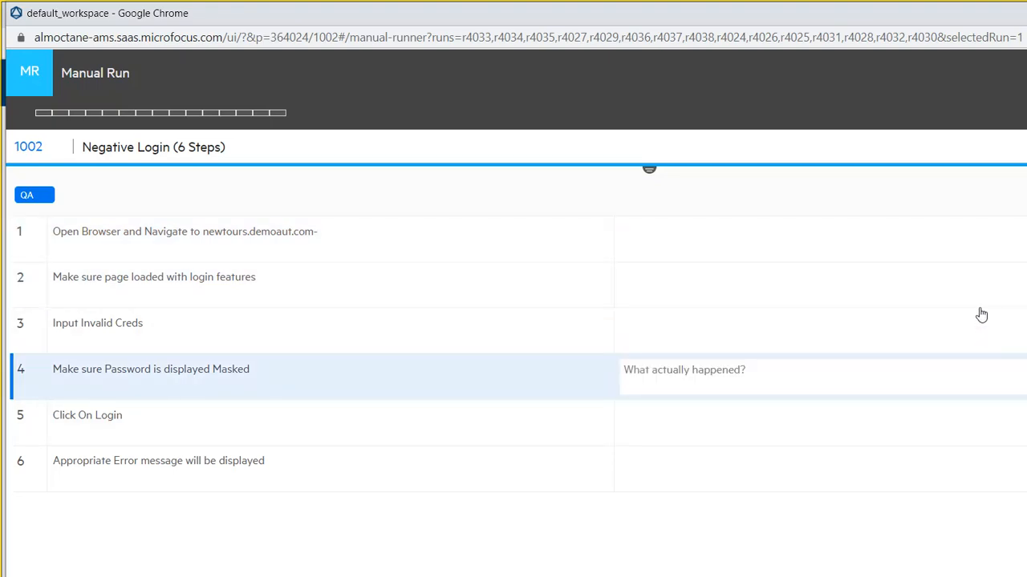
{"action": "left_click", "coordinate": [994, 392]}
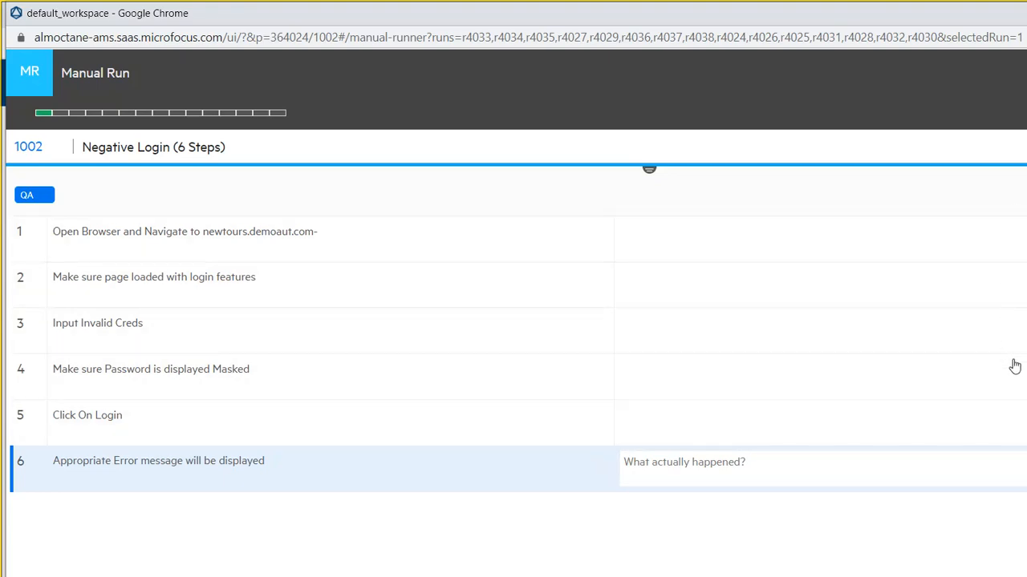
{"action": "left_click", "coordinate": [1018, 100]}
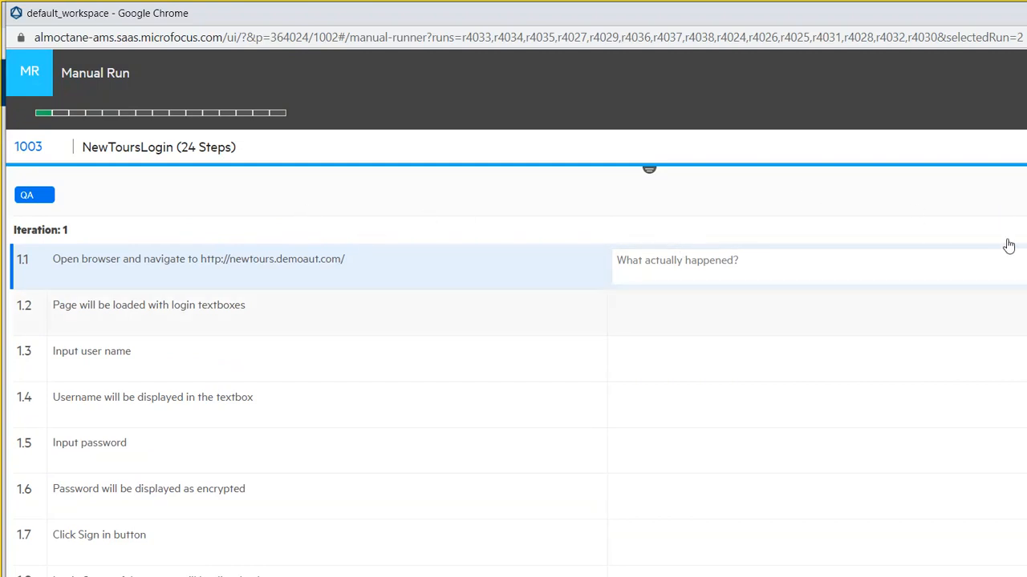
- Step through NewToursLogin steps 1.2, 1.4, 1.6 and 1.8, then load User Registration
{"action": "left_click", "coordinate": [967, 272]}
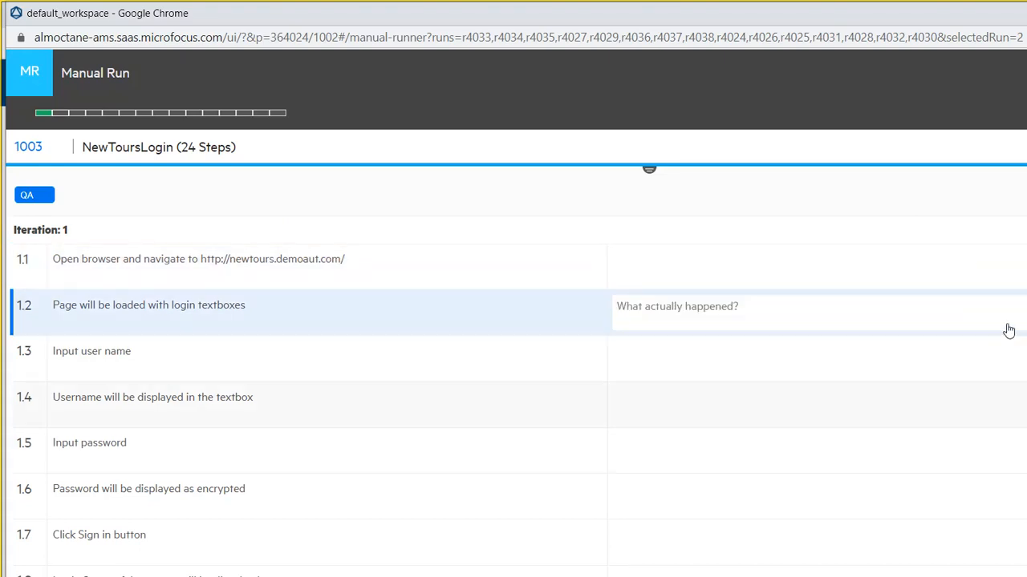
{"action": "left_click", "coordinate": [973, 348]}
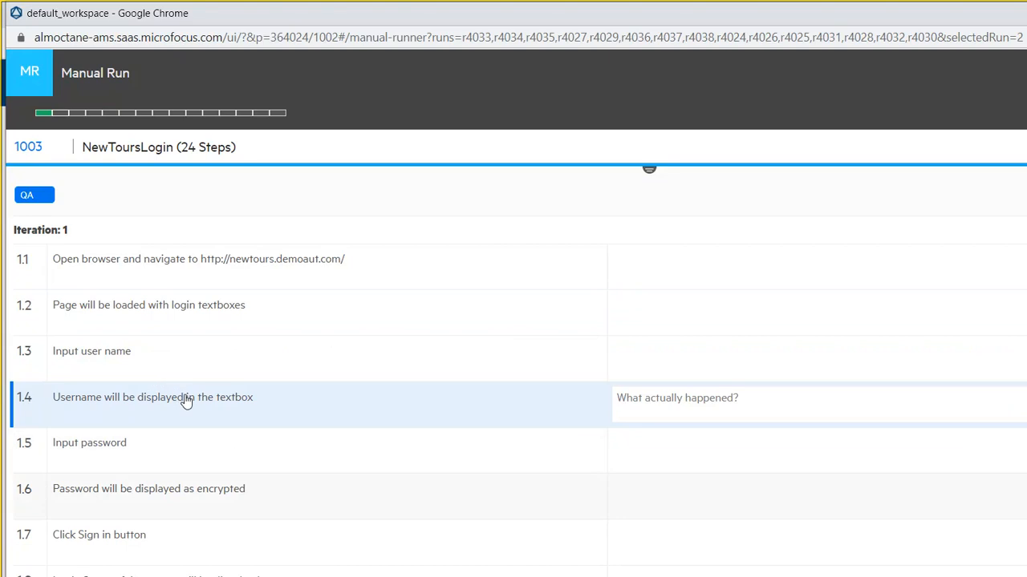
{"action": "left_click", "coordinate": [967, 417]}
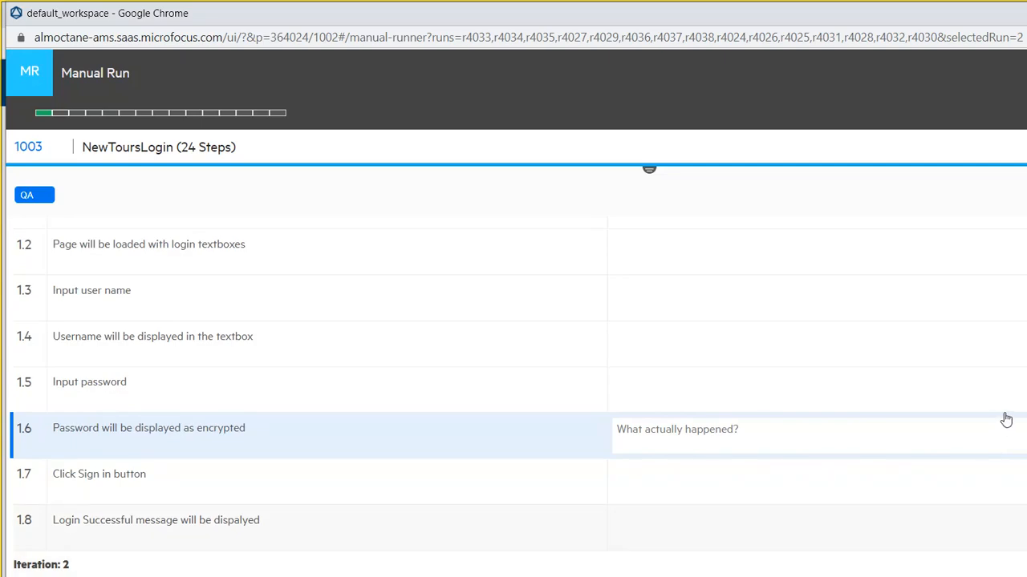
{"action": "left_click", "coordinate": [973, 462]}
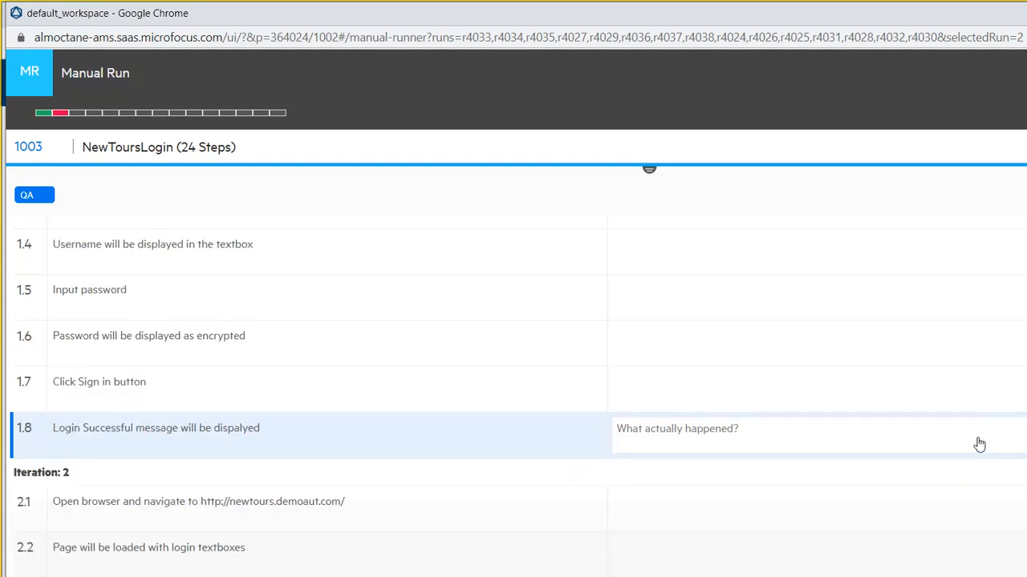
{"action": "left_click", "coordinate": [1020, 98]}
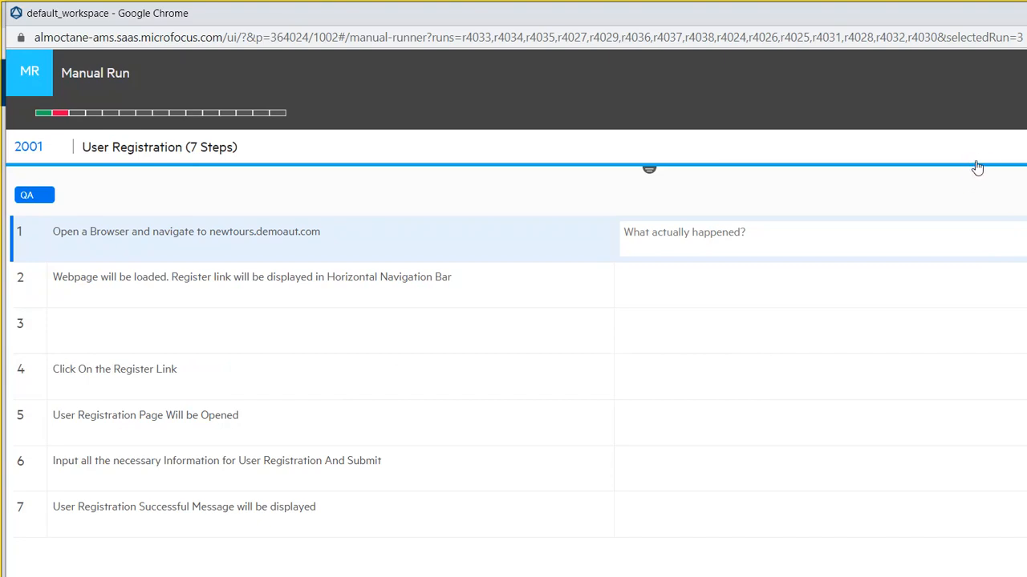
- Skip through tests 2002, 2003 and 2005 to reach Verify Sign On (2006)
{"action": "left_click", "coordinate": [1020, 91]}
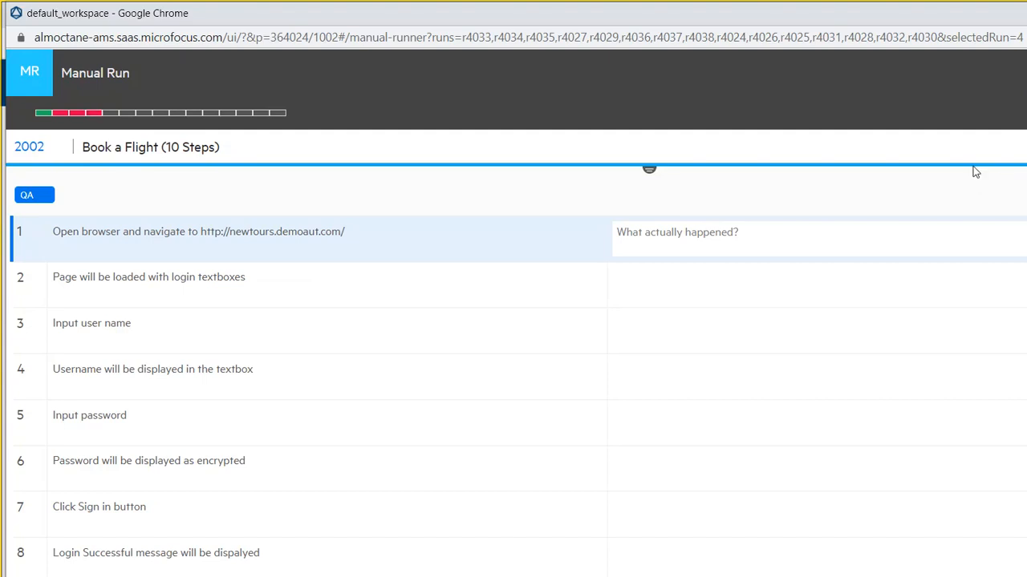
{"action": "left_click", "coordinate": [1017, 92]}
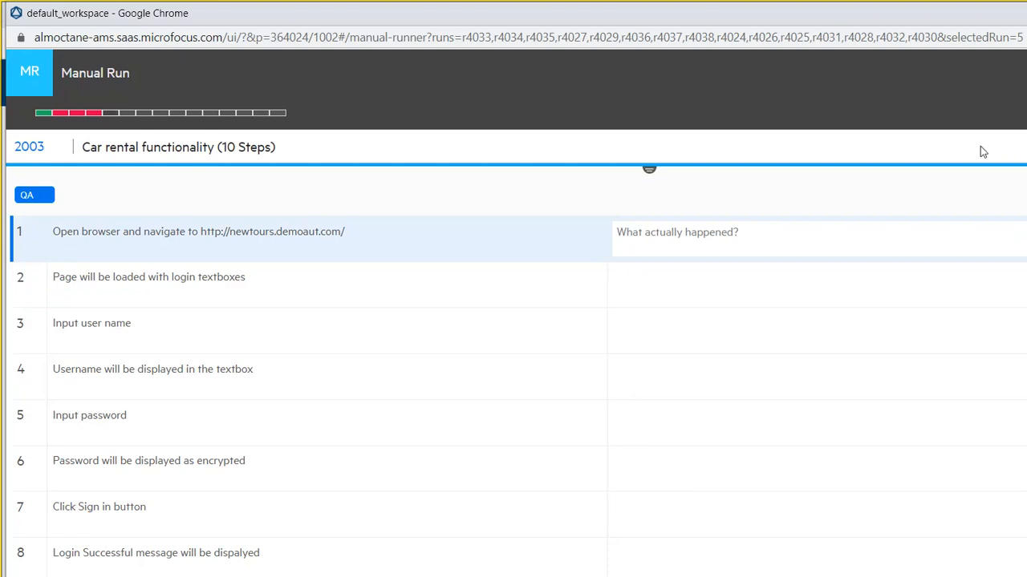
{"action": "left_click", "coordinate": [1020, 92]}
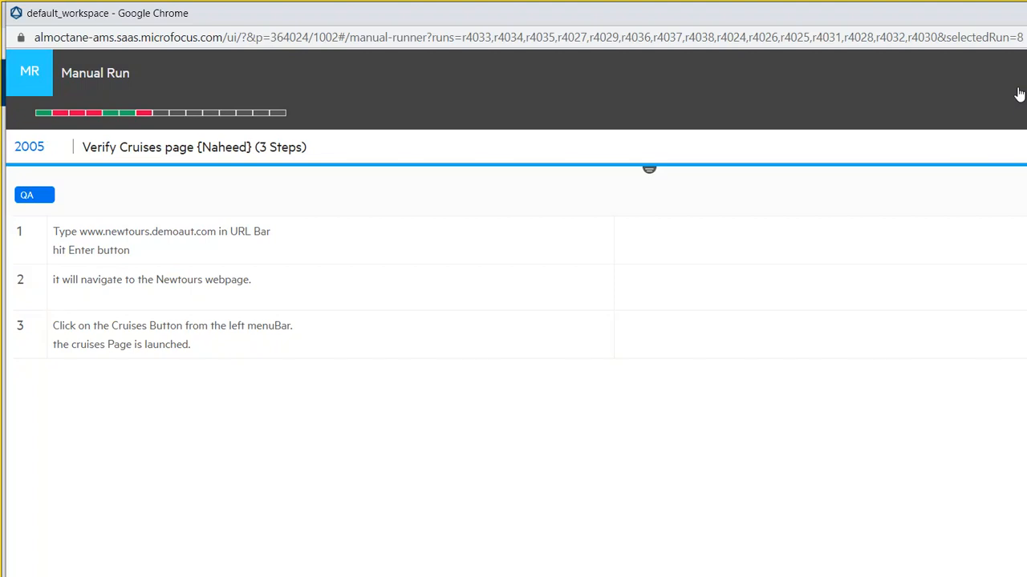
{"action": "left_click", "coordinate": [1021, 120]}
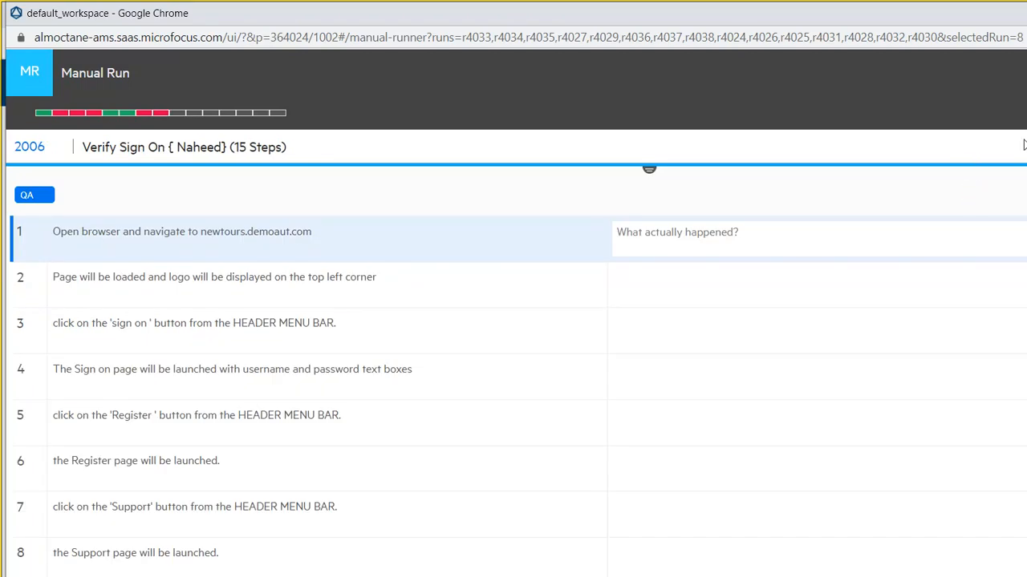
- Move to the next test and record results for its steps 2 and 4
{"action": "left_click", "coordinate": [1021, 93]}
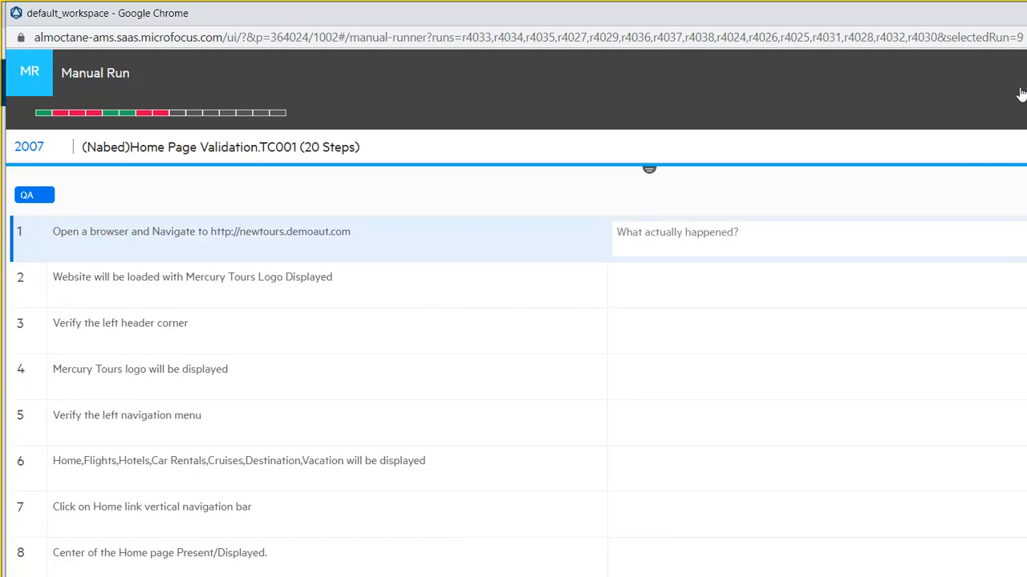
{"action": "left_click", "coordinate": [968, 252]}
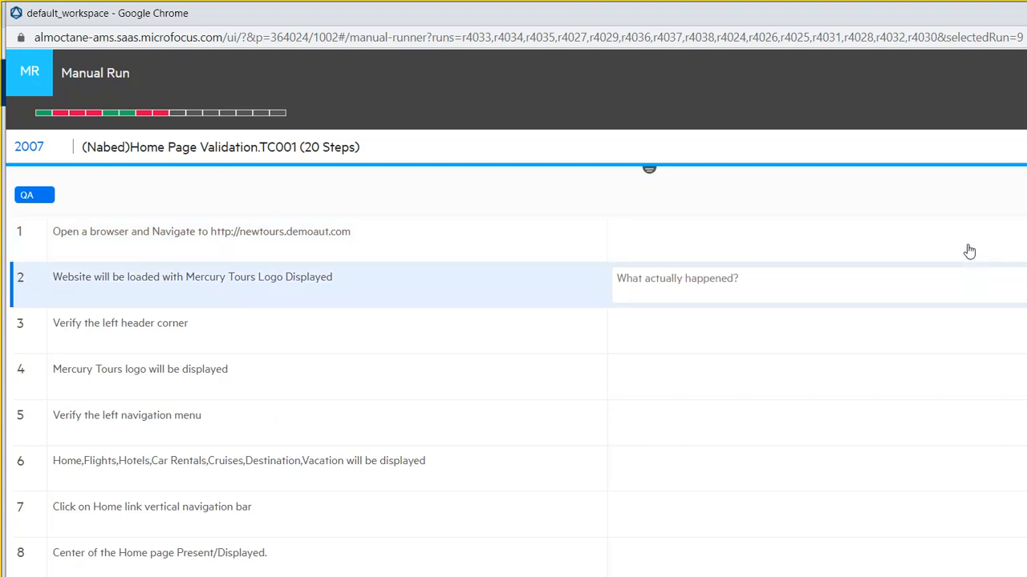
{"action": "left_click", "coordinate": [985, 328]}
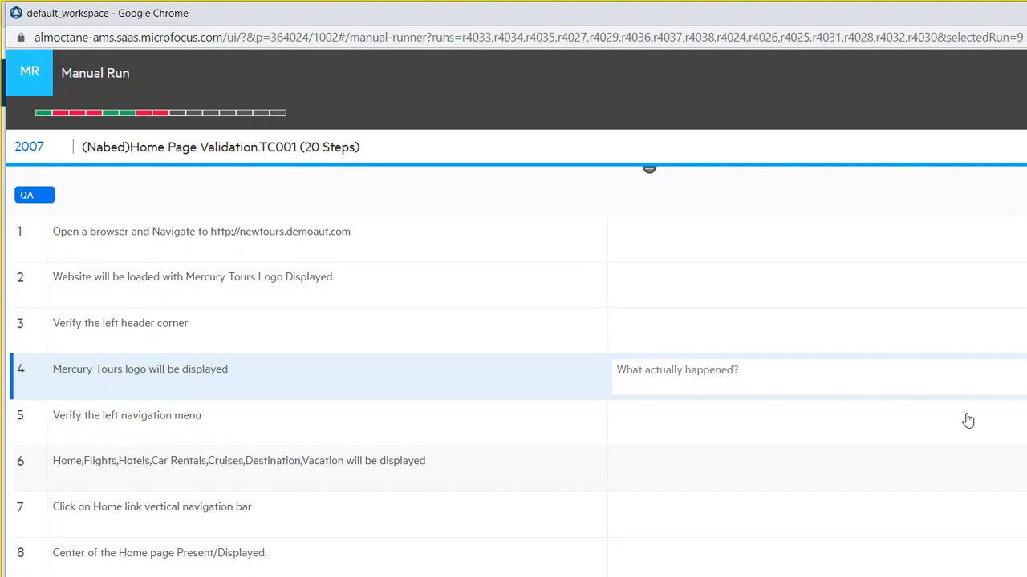
{"action": "scroll", "coordinate": [965, 389], "scroll_direction": "down", "scroll_amount": 1}
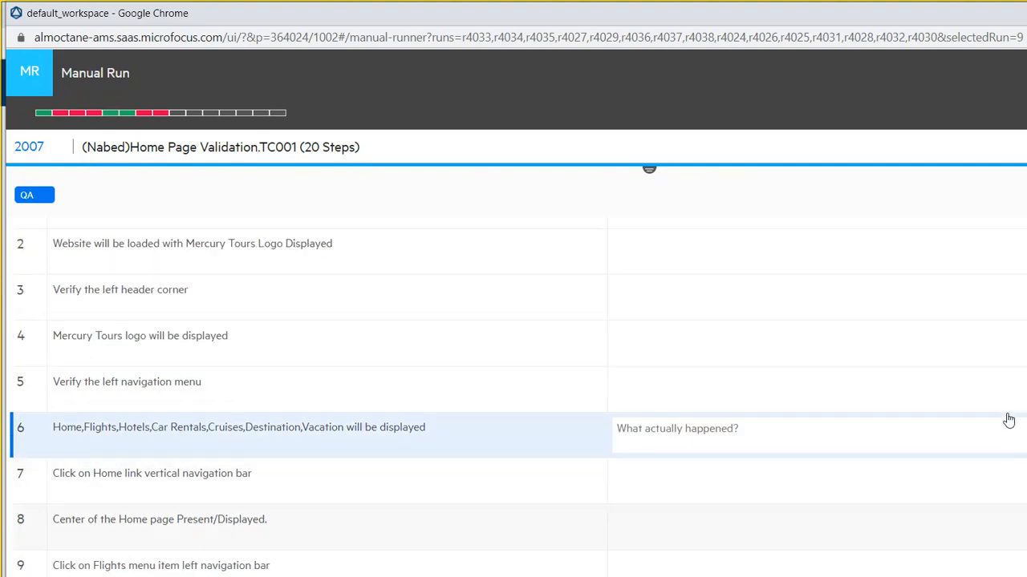
{"action": "scroll", "coordinate": [970, 444], "scroll_direction": "down", "scroll_amount": 2}
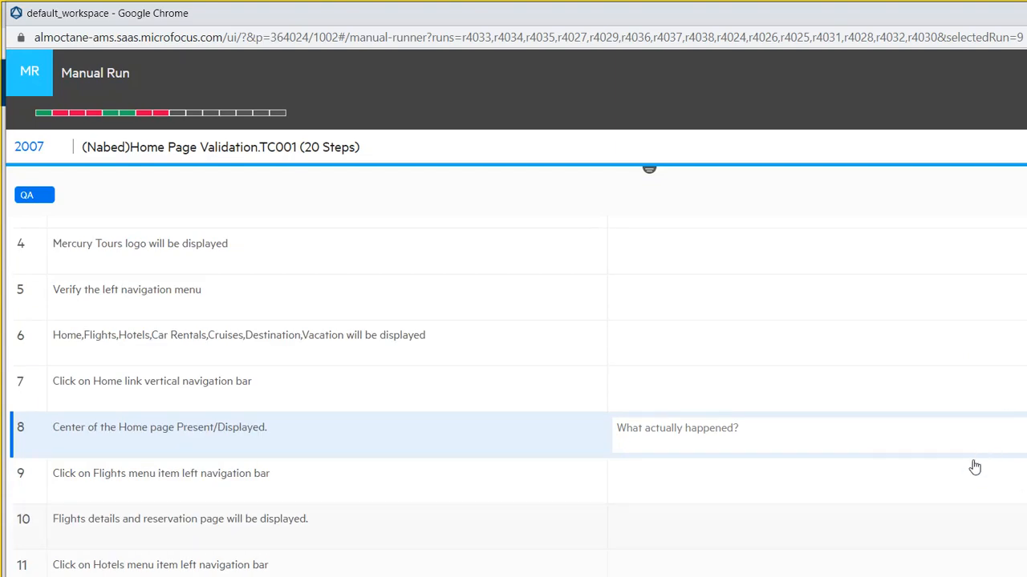
{"action": "scroll", "coordinate": [974, 467], "scroll_direction": "down", "scroll_amount": 2}
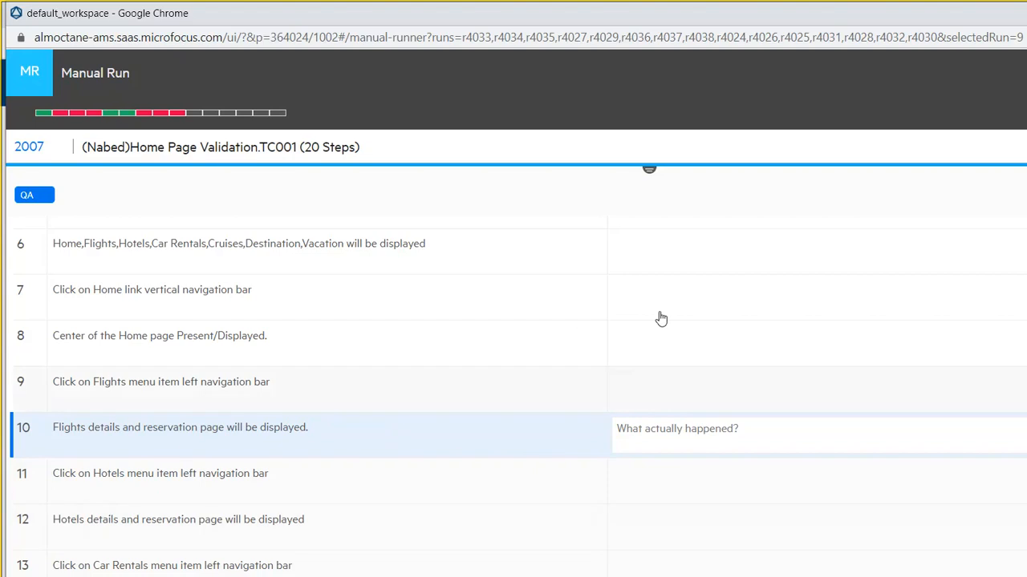
- Advance through test 2008 to Verify the Contact Us and mark that run passed
{"action": "left_click", "coordinate": [1018, 93]}
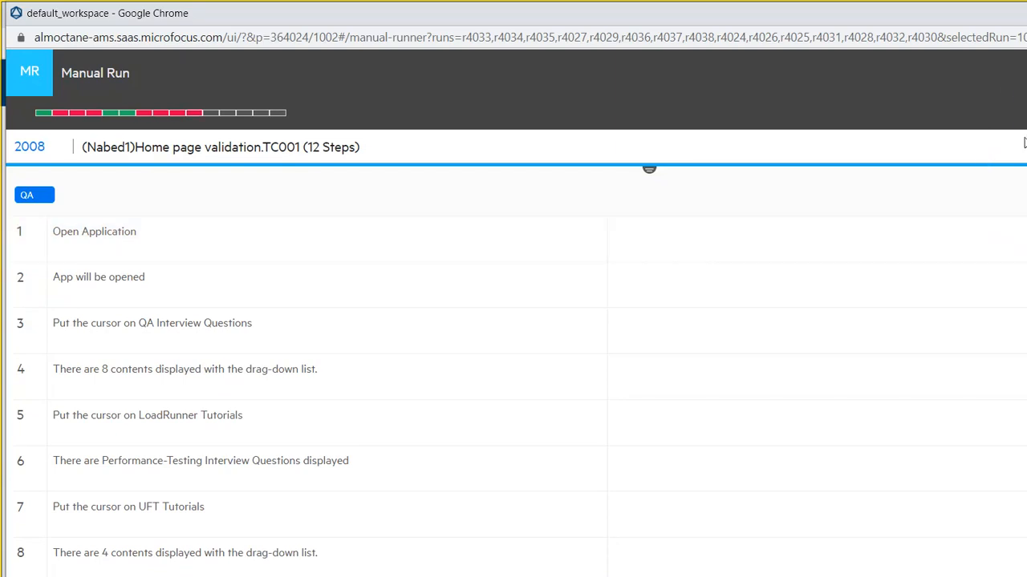
{"action": "left_click", "coordinate": [1020, 114]}
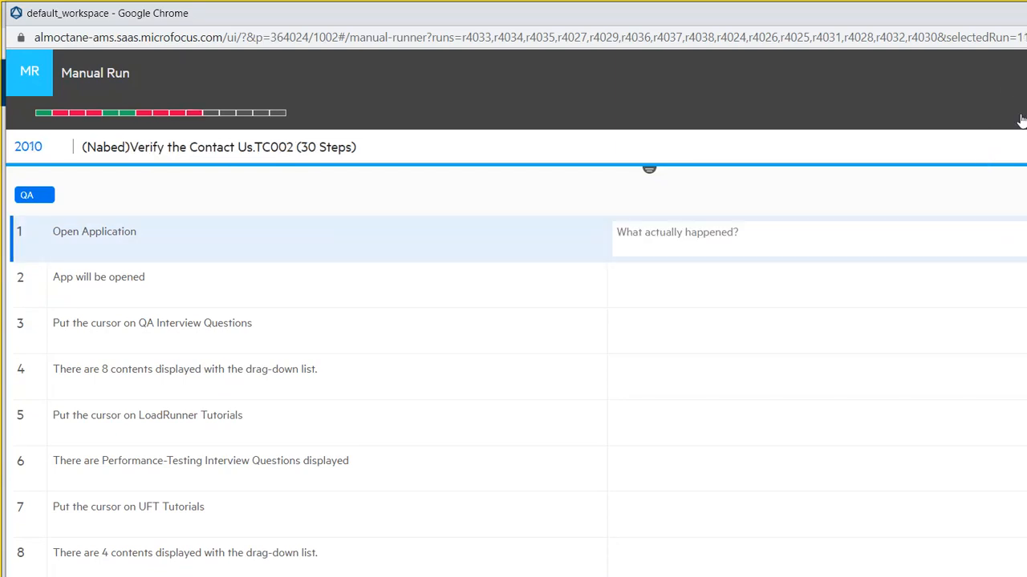
{"action": "left_click", "coordinate": [1019, 89]}
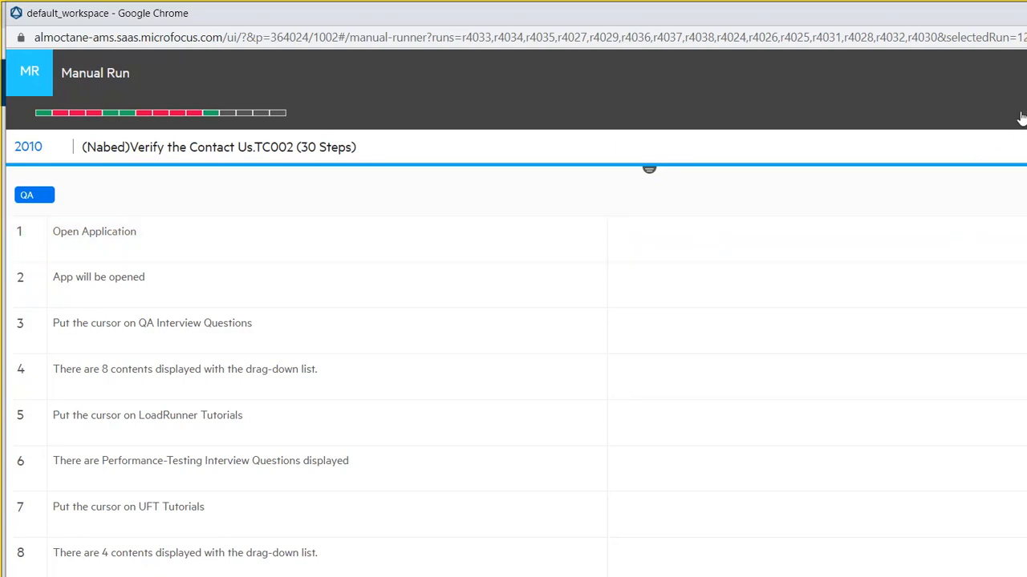
- Mark the Home Page Validation and Book hotel runs failed, reaching Header menu bar test 3004
{"action": "left_click", "coordinate": [1021, 114]}
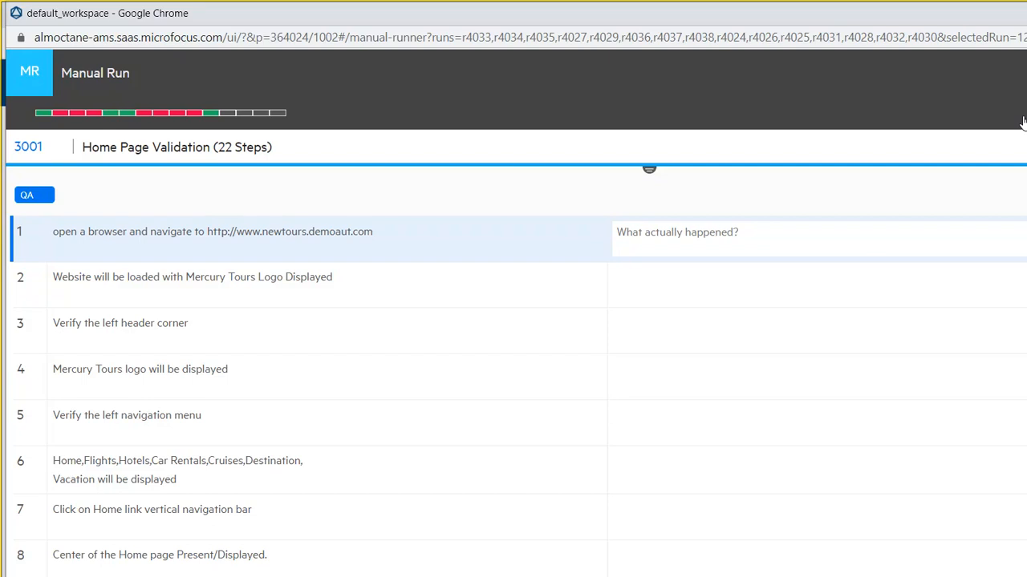
{"action": "left_click", "coordinate": [992, 167]}
{"action": "left_click", "coordinate": [1018, 93]}
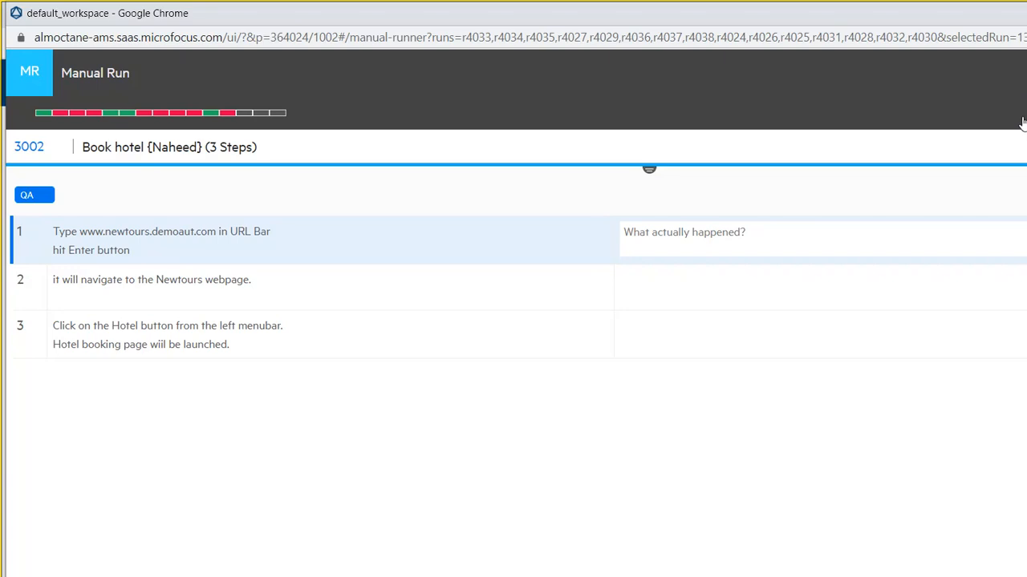
{"action": "left_click", "coordinate": [986, 171]}
{"action": "left_click", "coordinate": [1018, 94]}
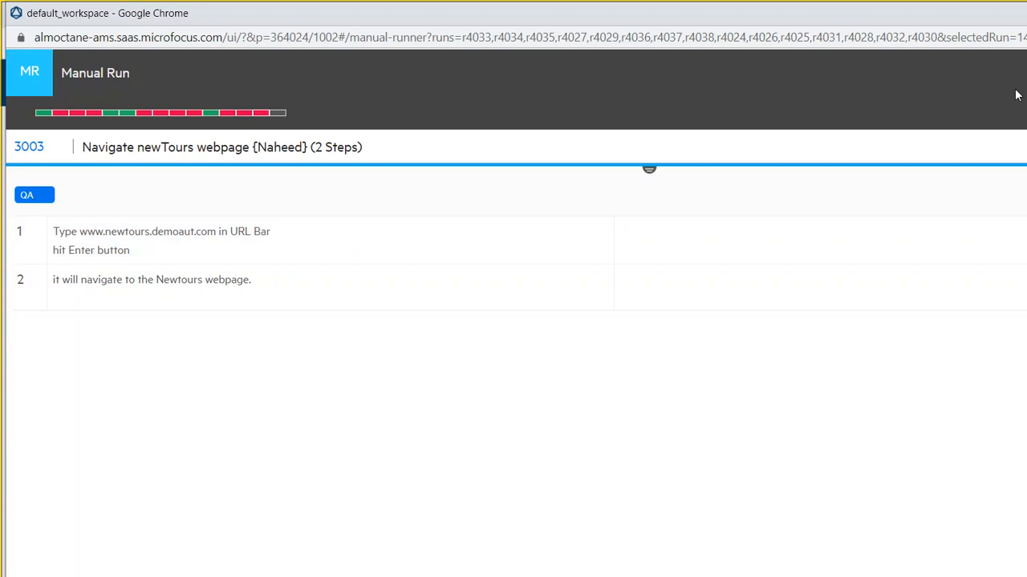
{"action": "left_click", "coordinate": [1016, 96]}
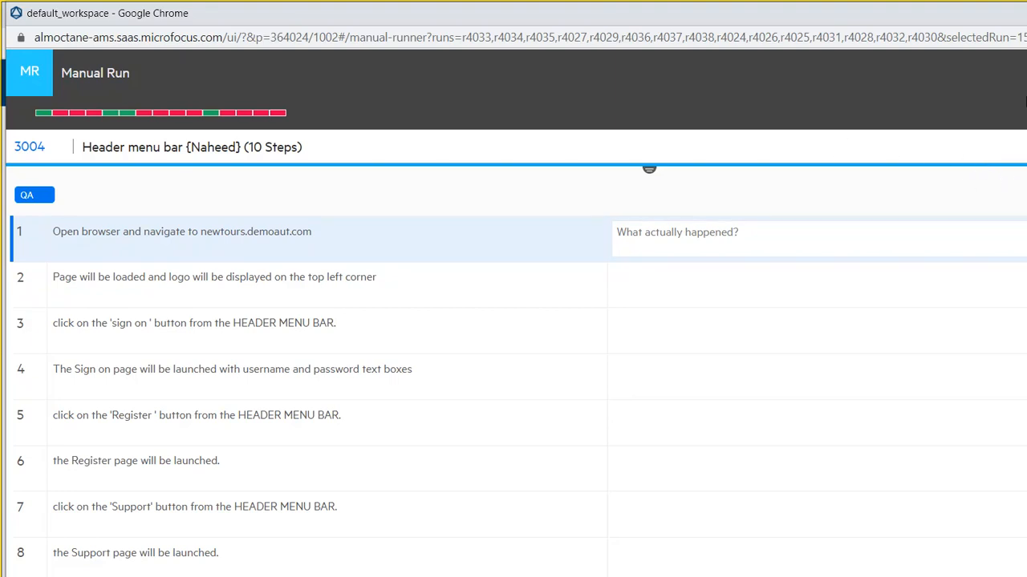
- Close the Manual Runner to see each test's last-run results in the Tests list
{"action": "left_click", "coordinate": [515, 547]}
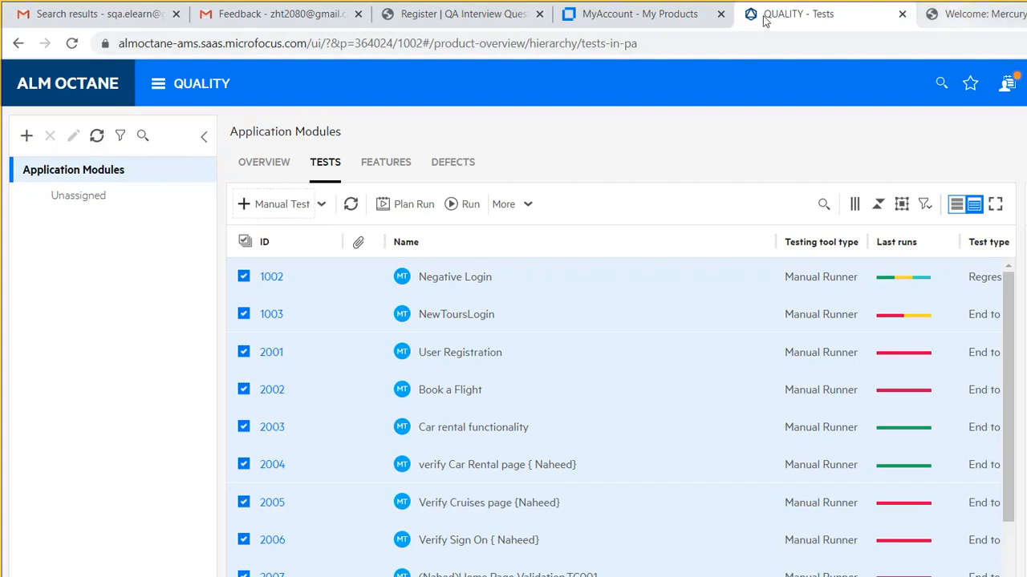
- Load loadrunnertutorials.com in a new tab, then return to the Mercury Tours home page via the Register tab
{"action": "key", "text": "ctrl+Tab"}
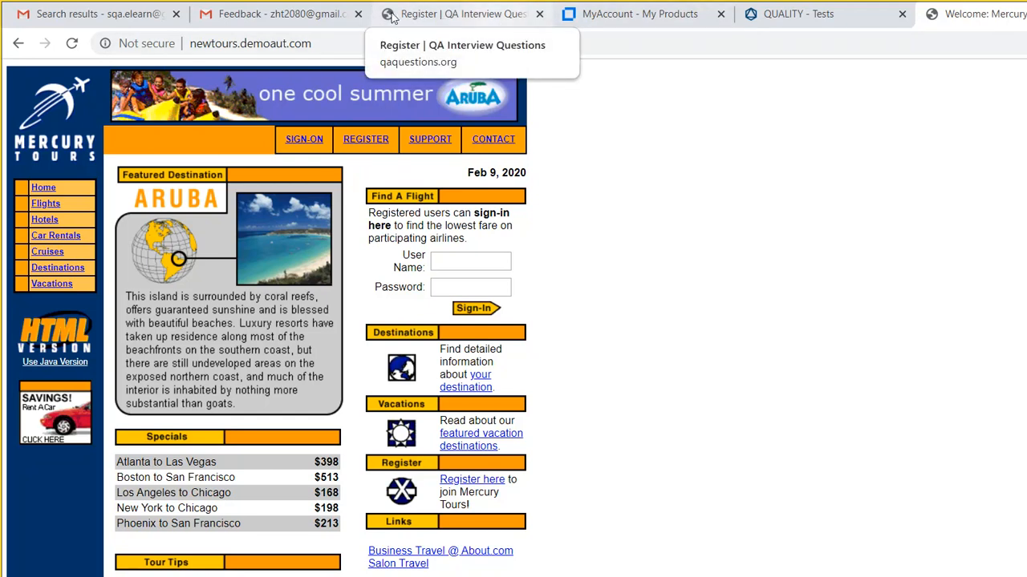
{"action": "left_click", "coordinate": [416, 11]}
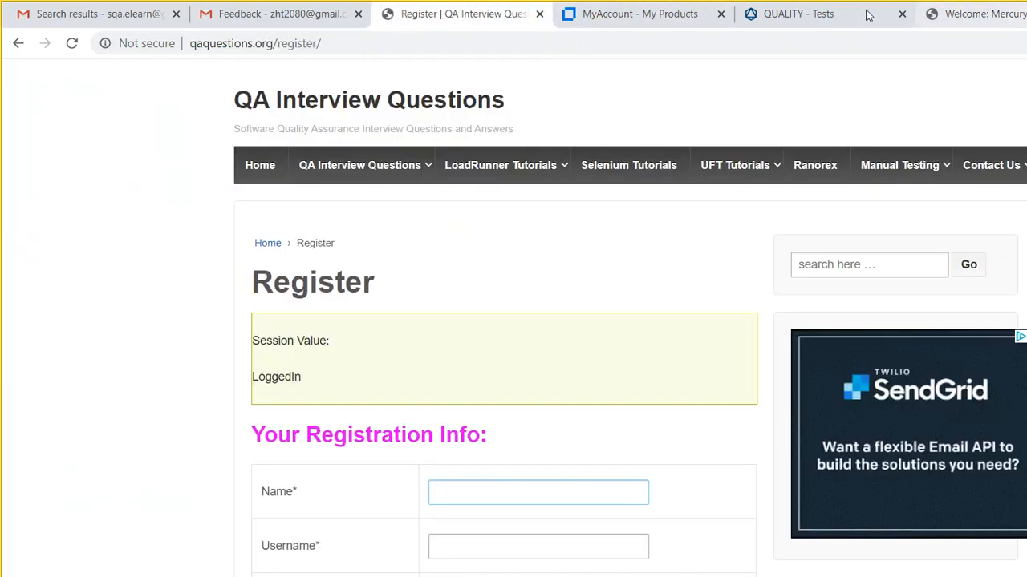
{"action": "key", "text": "ctrl+t"}
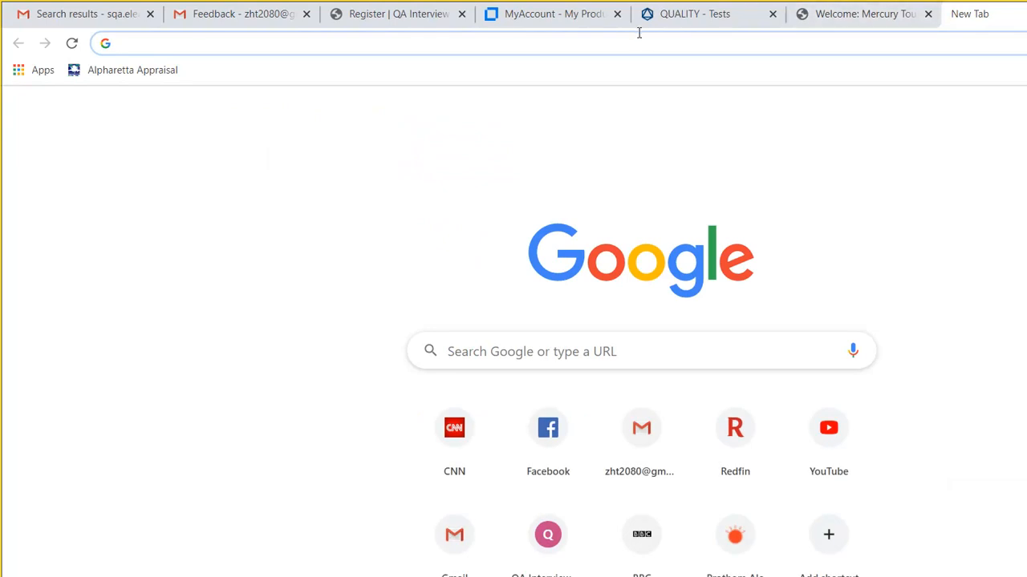
{"action": "type", "text": "loadr"}
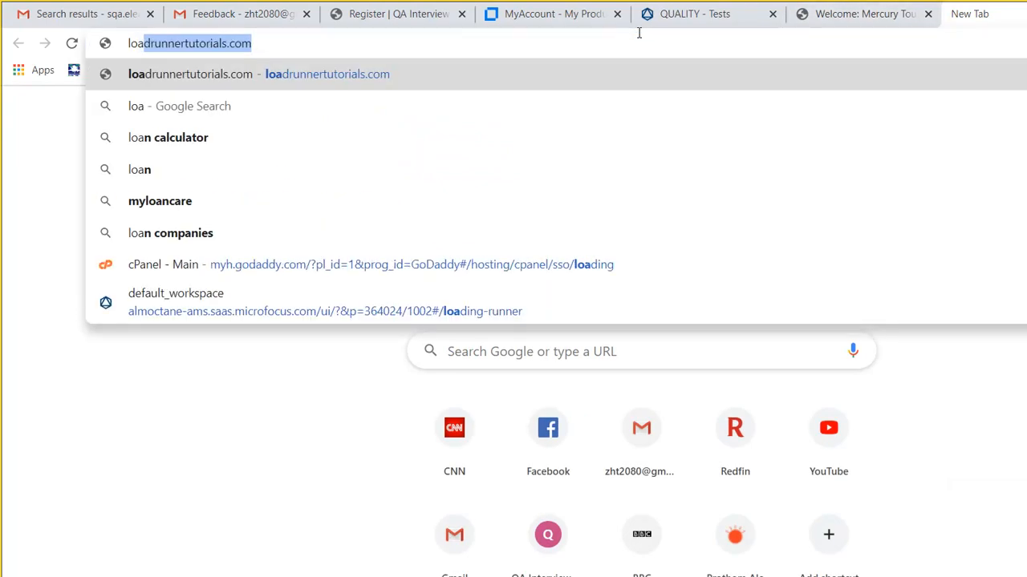
{"action": "type", "text": "unner"}
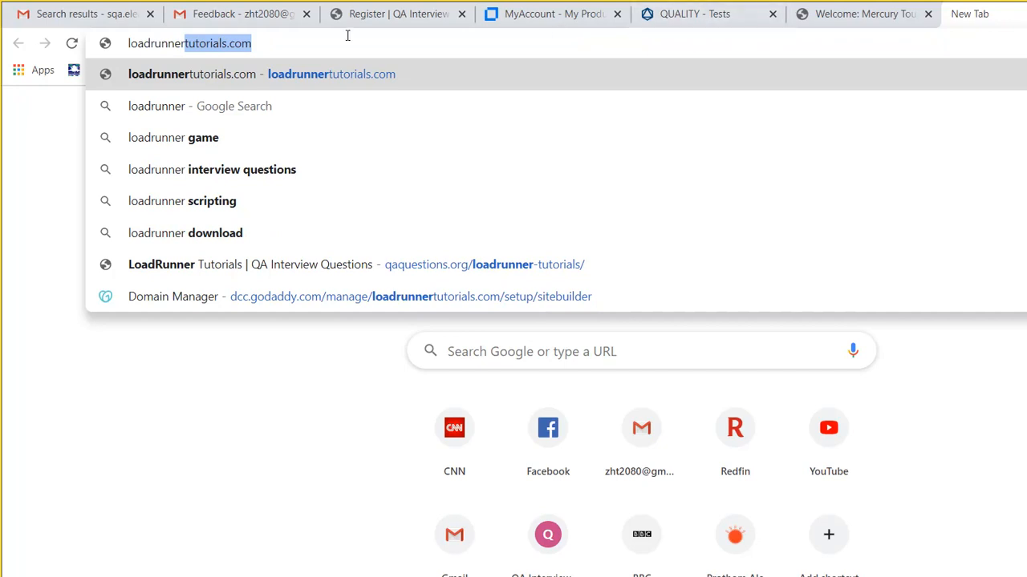
{"action": "key", "text": "Return"}
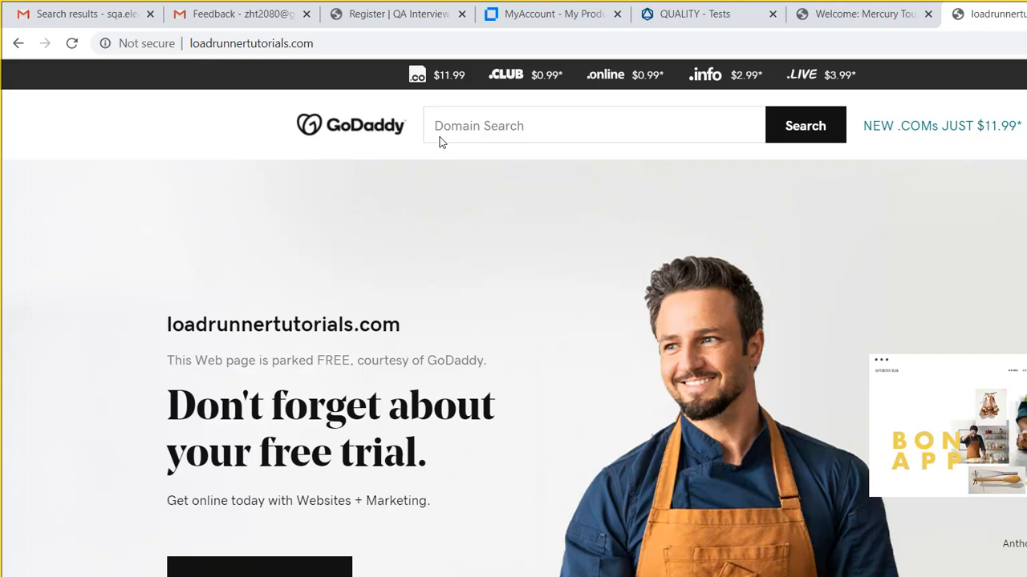
{"action": "left_click", "coordinate": [347, 16]}
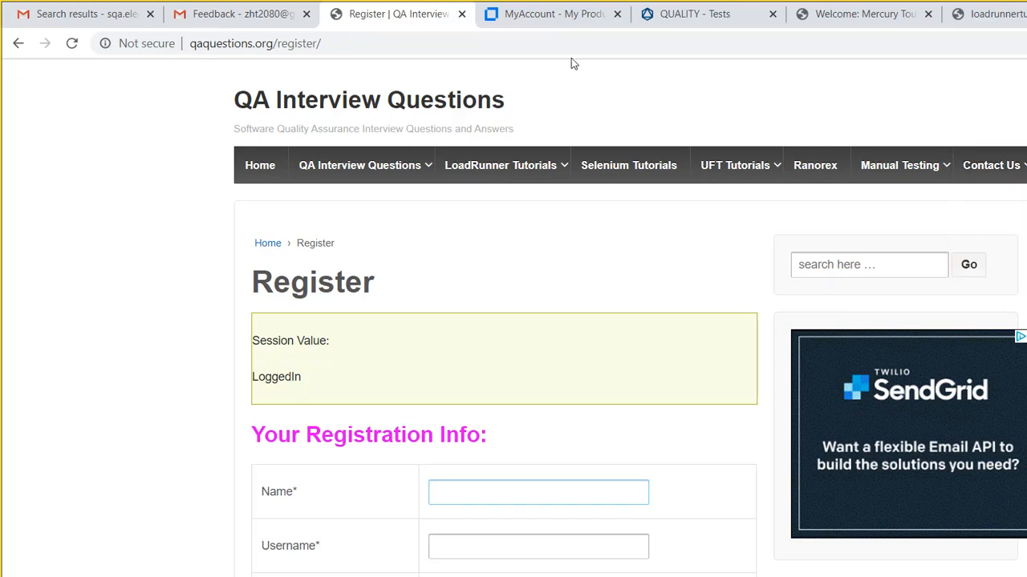
{"action": "left_click", "coordinate": [858, 14]}
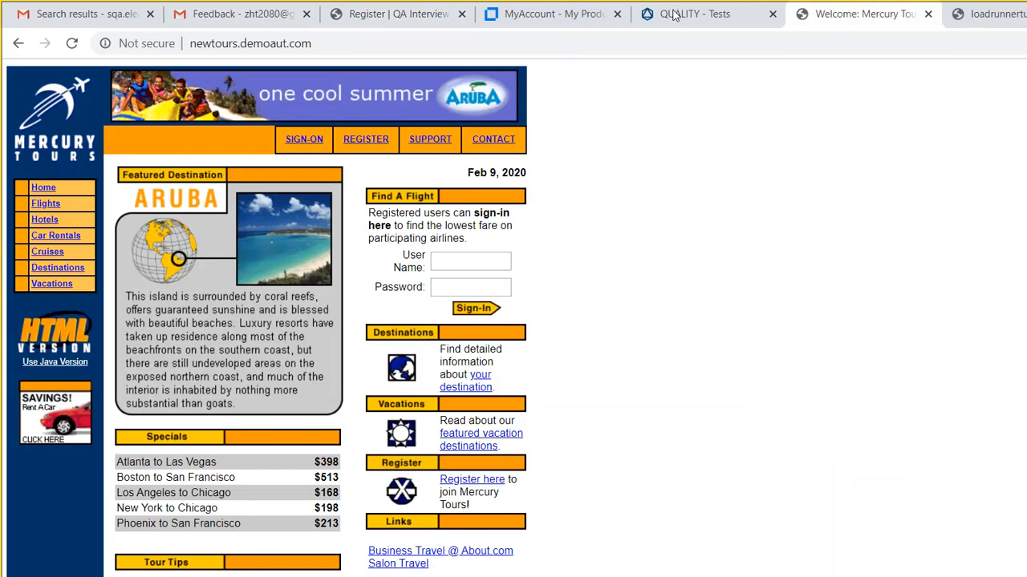
- Back in ALM Octane, scroll through test 2010's steps and return to the Application Modules tests list
{"action": "left_click", "coordinate": [694, 14]}
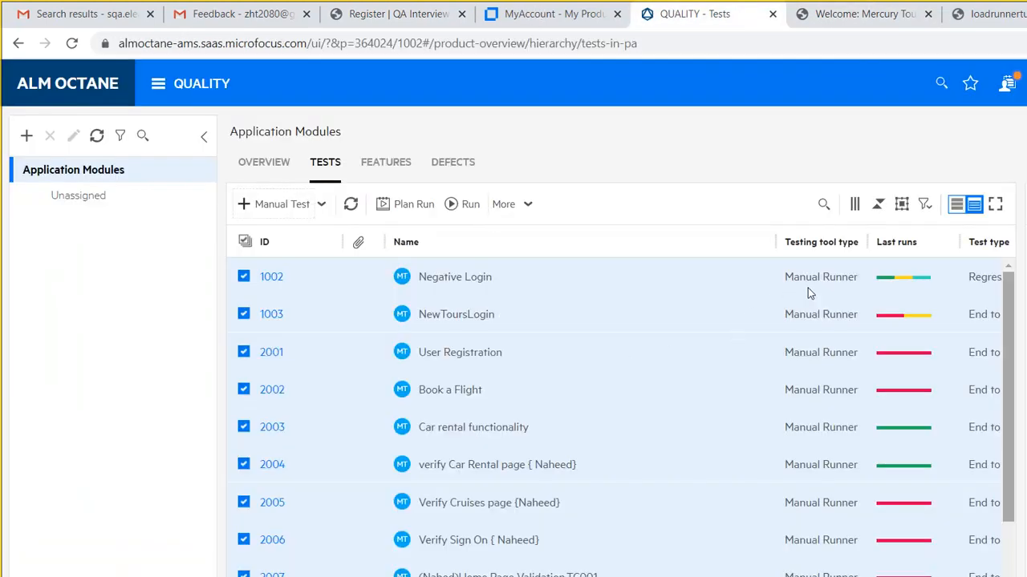
{"action": "scroll", "coordinate": [808, 293], "scroll_direction": "down", "scroll_amount": 1}
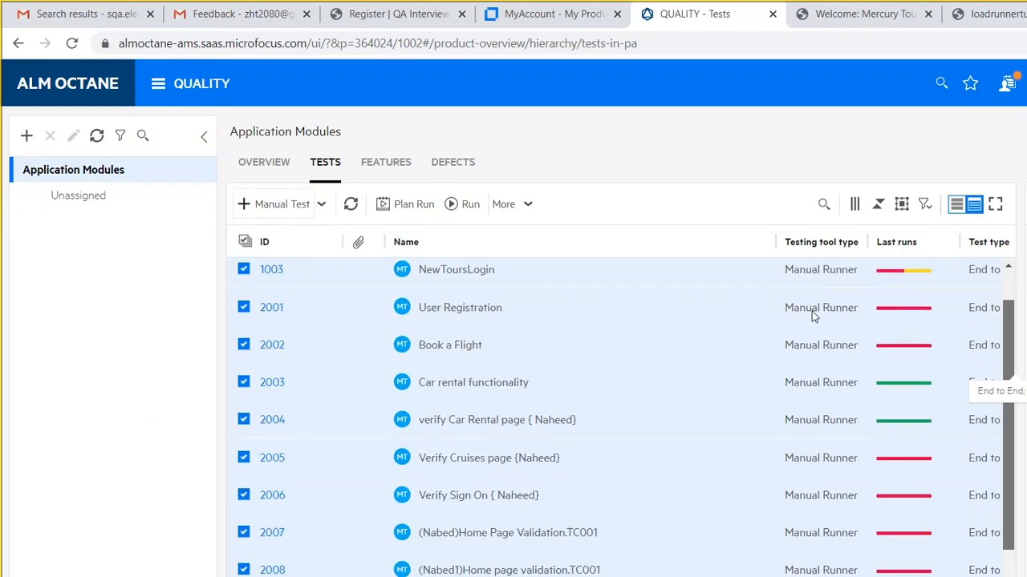
{"action": "scroll", "coordinate": [814, 315], "scroll_direction": "down", "scroll_amount": 1}
{"action": "scroll", "coordinate": [818, 328], "scroll_direction": "down", "scroll_amount": 2}
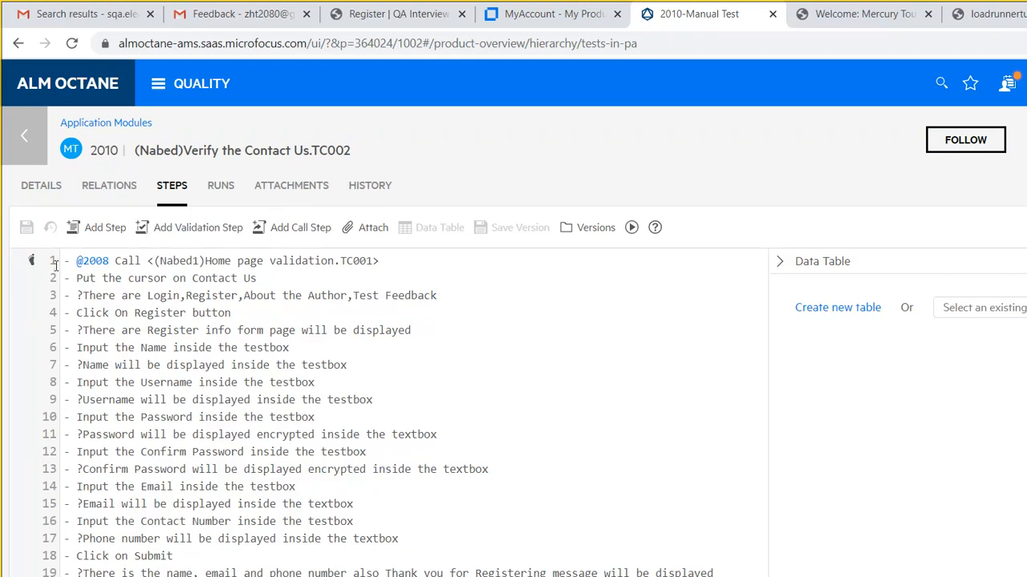
{"action": "left_click", "coordinate": [22, 119]}
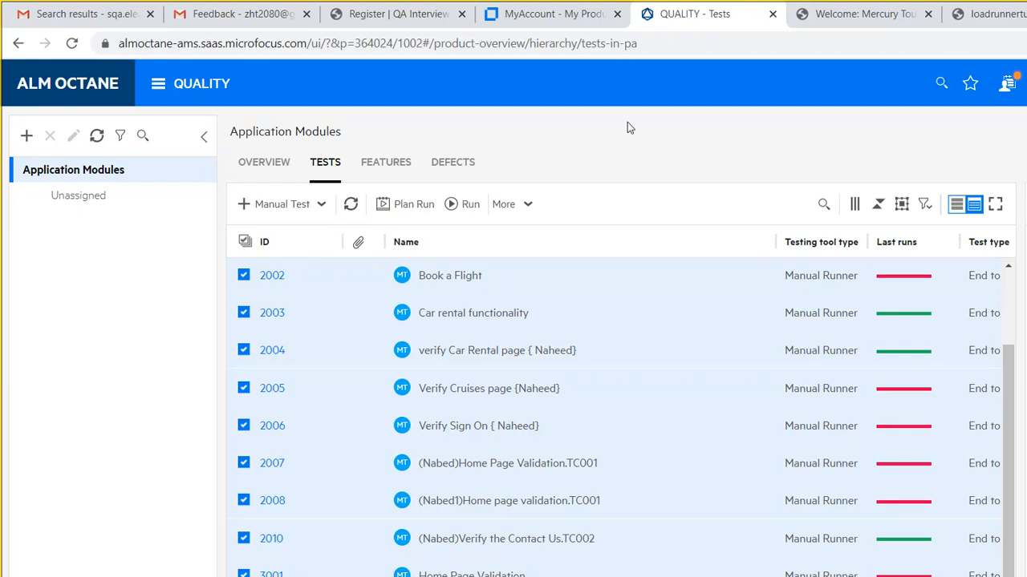
- Reload the Mercury Tours tab, then enter 'ALM trial' in the loadrunnertutorials.com tab's address bar
{"action": "key", "text": "ctrl+Tab"}
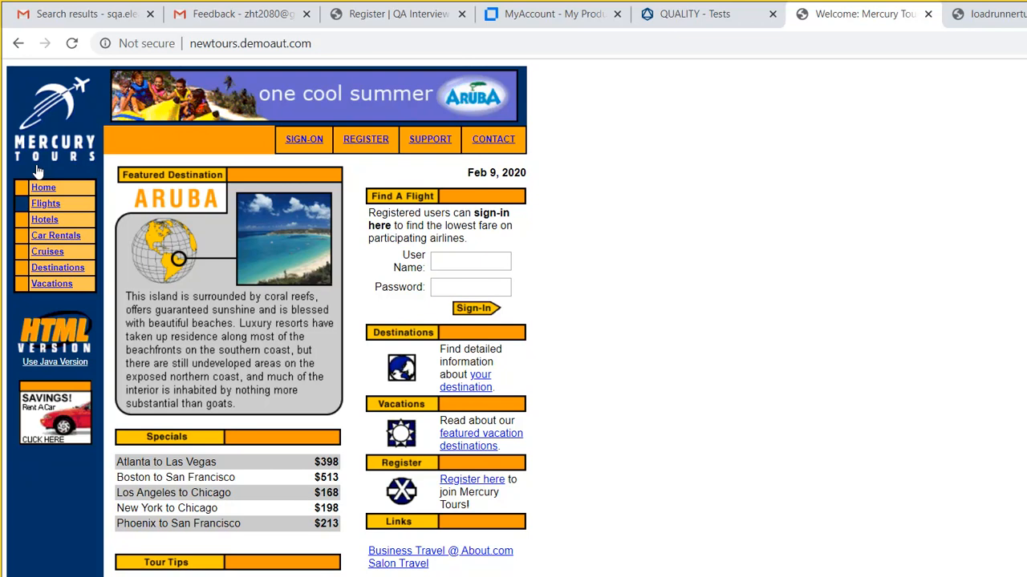
{"action": "key", "text": "F5"}
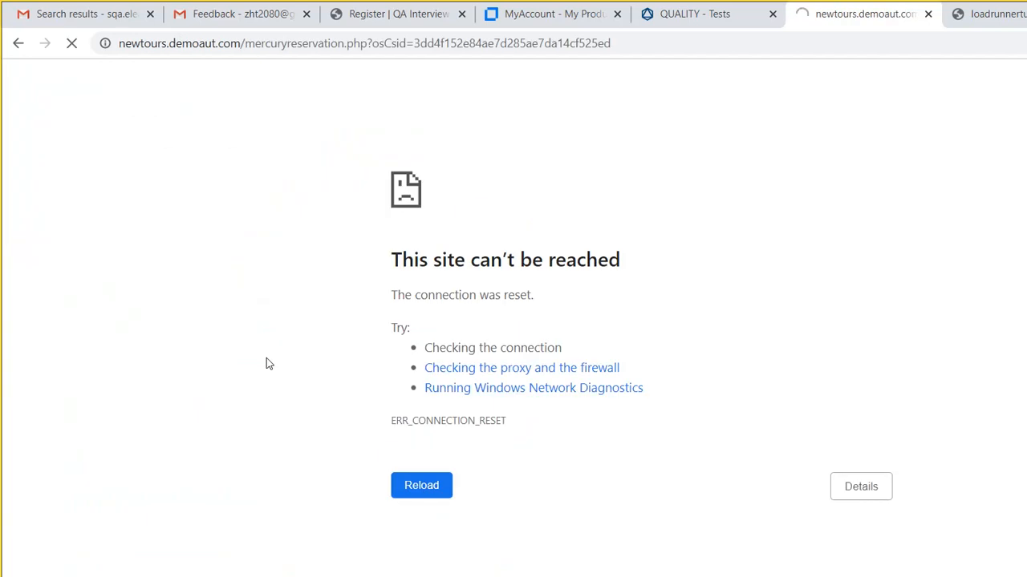
{"action": "key", "text": "ctrl+Tab"}
{"action": "left_click", "coordinate": [757, 39]}
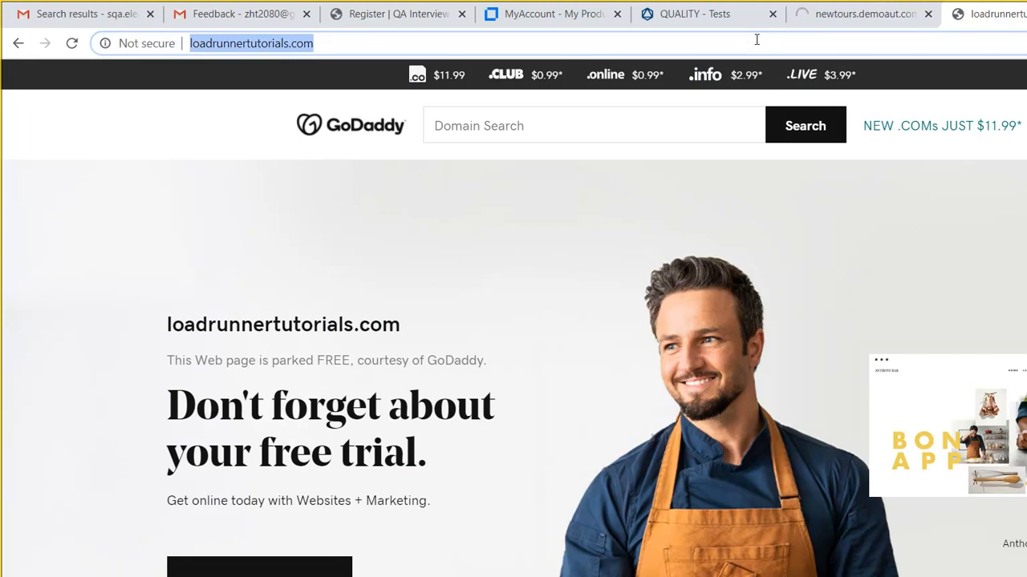
{"action": "type", "text": "ALM "}
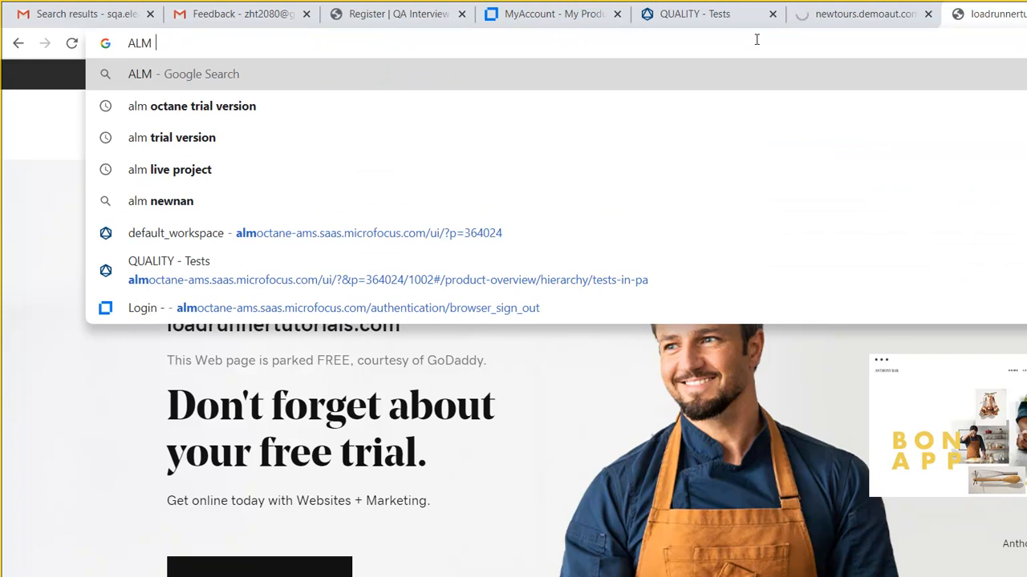
{"action": "type", "text": "trial"}
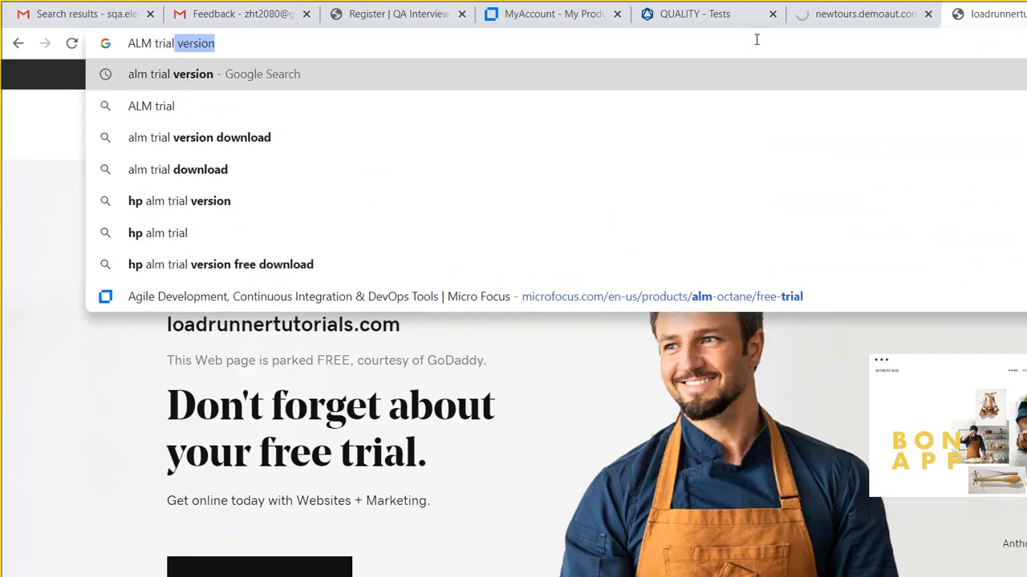
- Search Google for 'ALM trial', then refine the query to 'Microfocus ALM trial'
{"action": "key", "text": "Delete"}
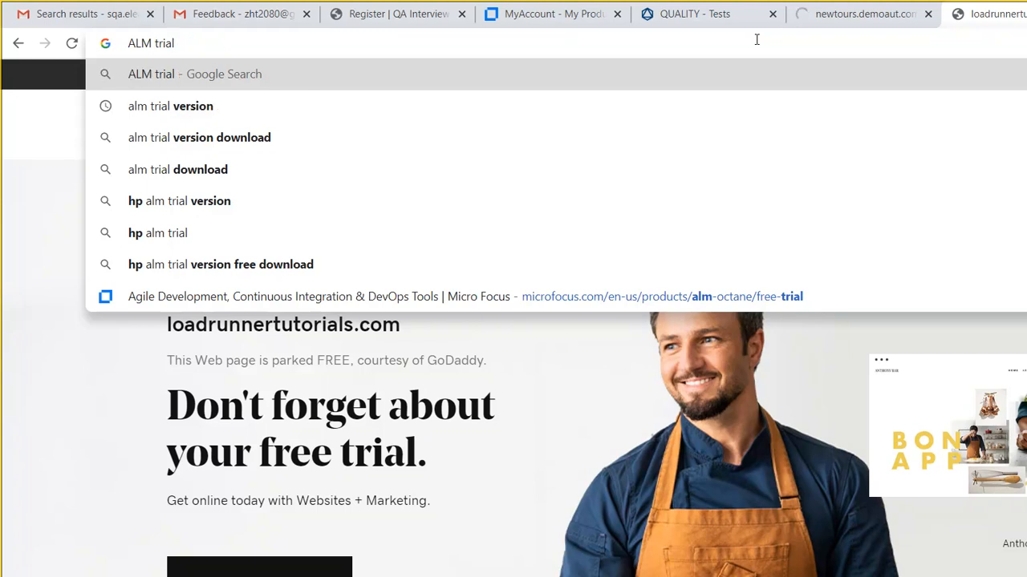
{"action": "key", "text": "Return"}
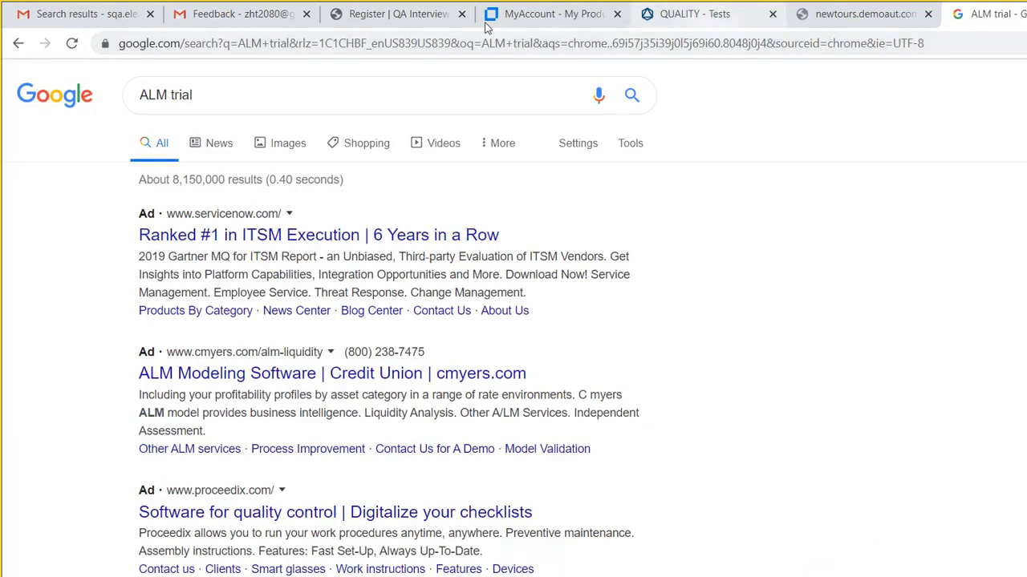
{"action": "left_click", "coordinate": [246, 84]}
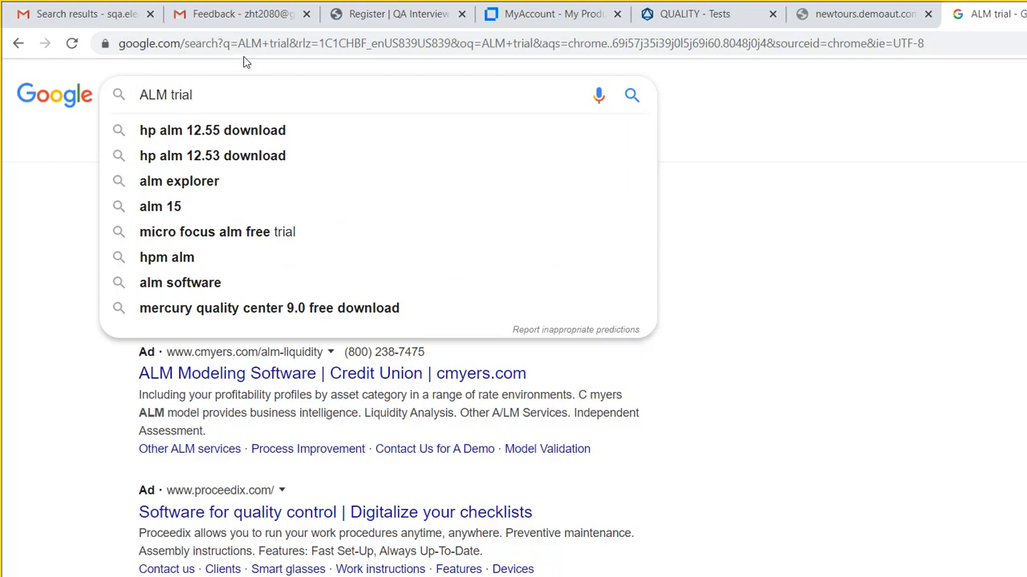
{"action": "type", "text": "Microf"}
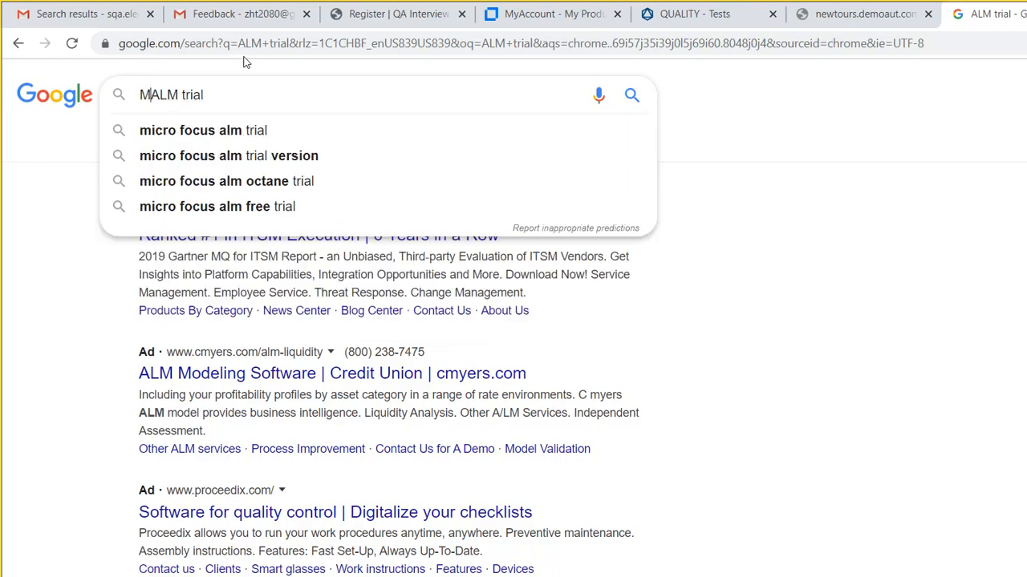
{"action": "type", "text": "ocus"}
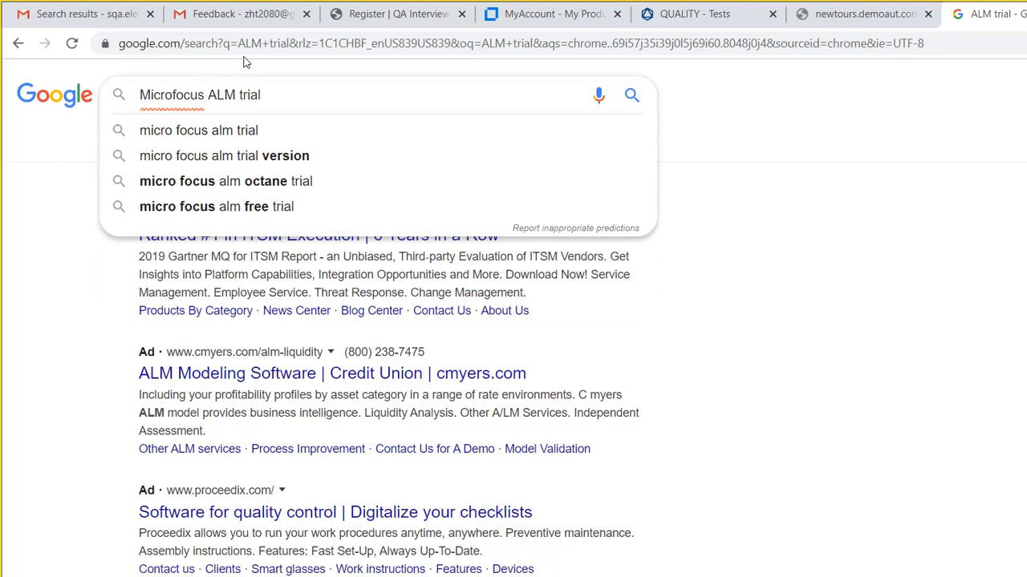
{"action": "key", "text": "Return"}
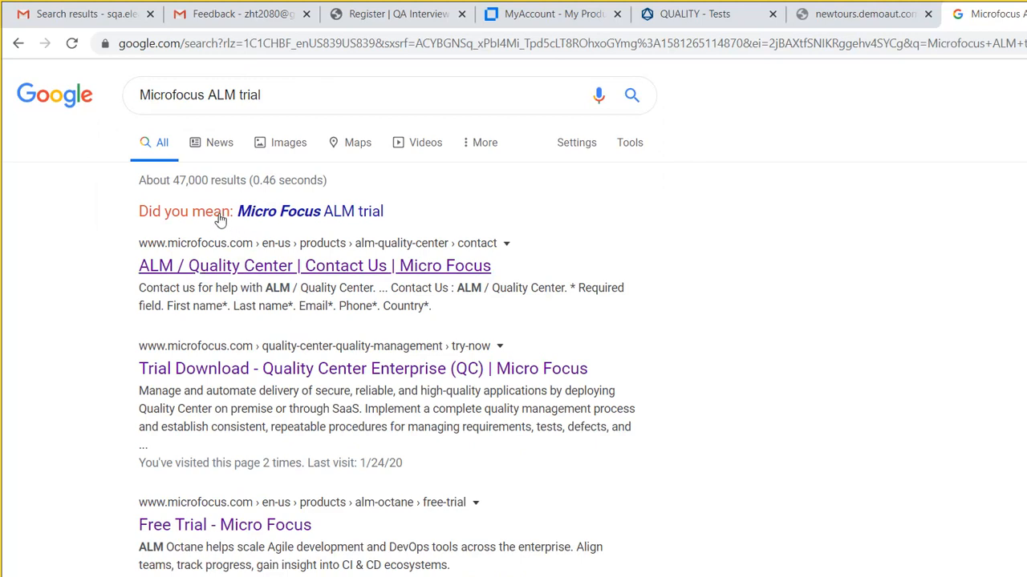
- Open the ALM / Quality Center Contact Us result, then open a new Chrome window
{"action": "left_click", "coordinate": [220, 219]}
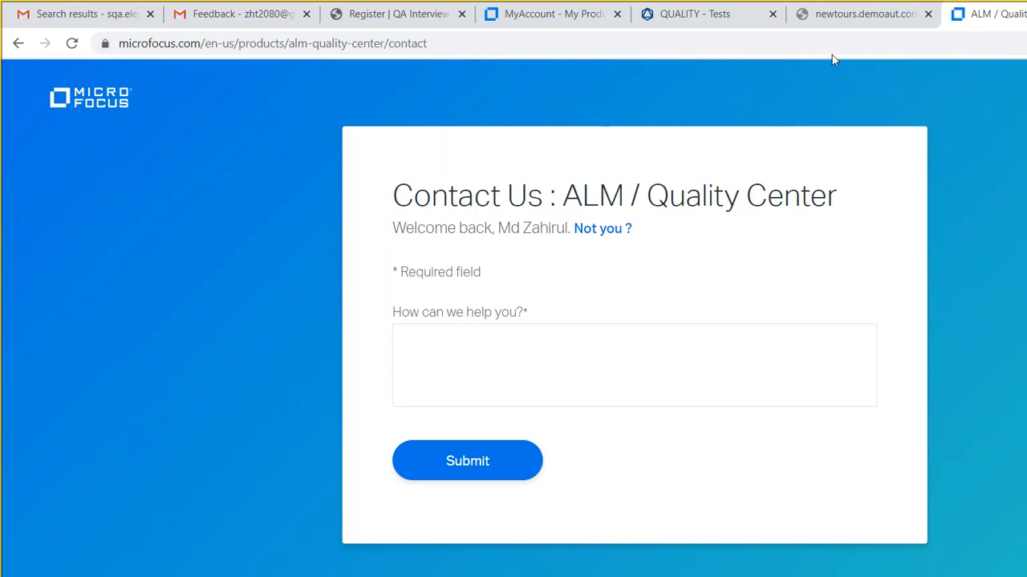
{"action": "key", "text": "ctrl+n"}
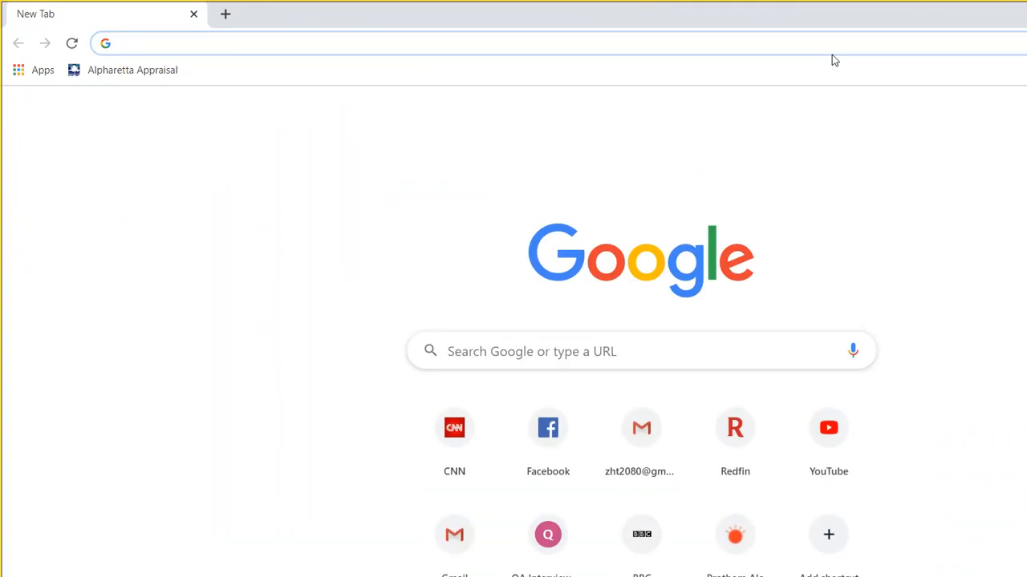
- In a new incognito window, search 'Microfocus ALM trial' and open the 'Free Trial - Micro Focus' result
{"action": "left_click", "coordinate": [1009, 16]}
{"action": "key", "text": "ctrl+shift+n"}
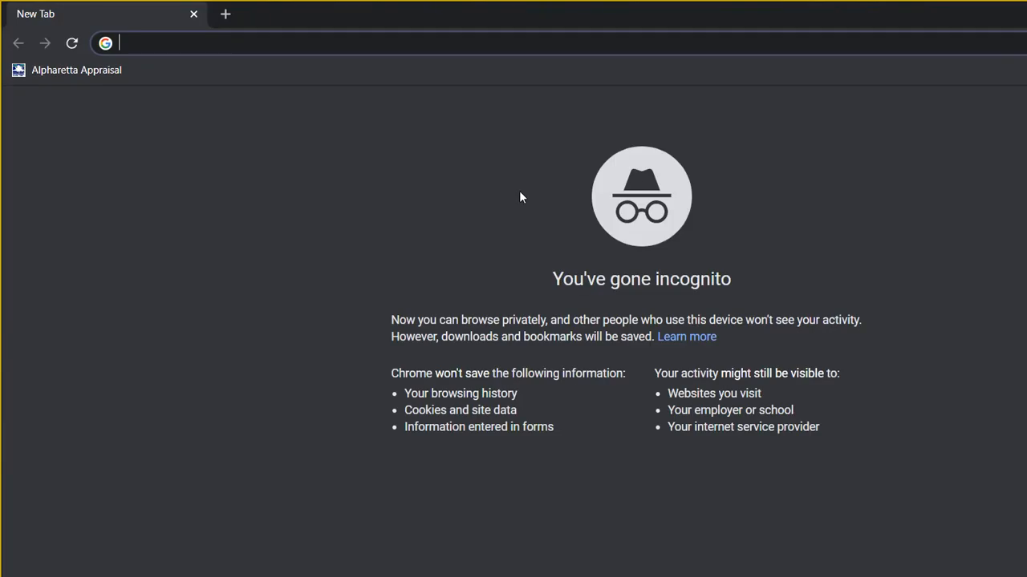
{"action": "type", "text": "ALM"}
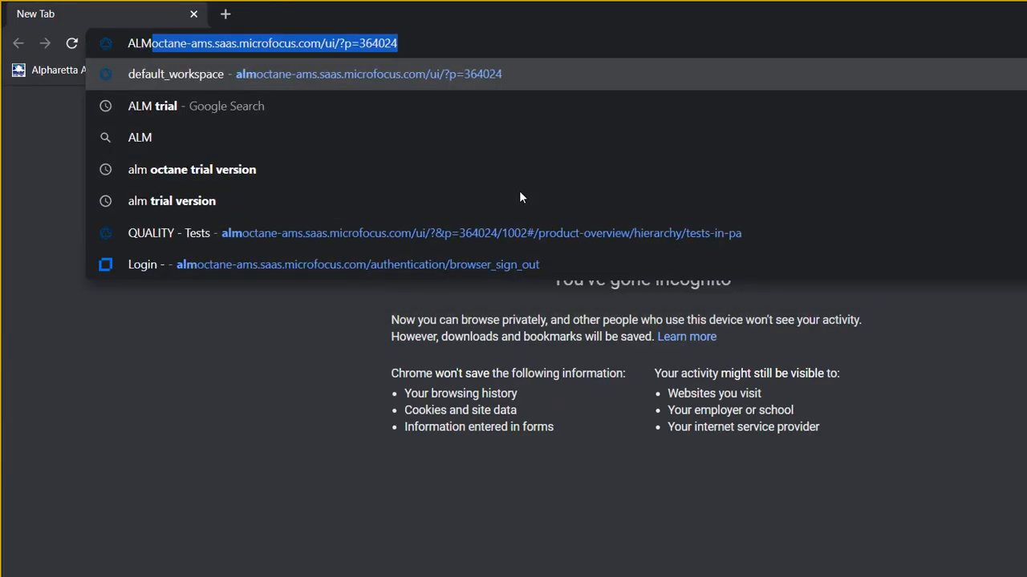
{"action": "key", "text": "BackSpace"}
{"action": "key", "text": "BackSpace"}
{"action": "key", "text": "BackSpace"}
{"action": "key", "text": "BackSpace"}
{"action": "key", "text": "BackSpace"}
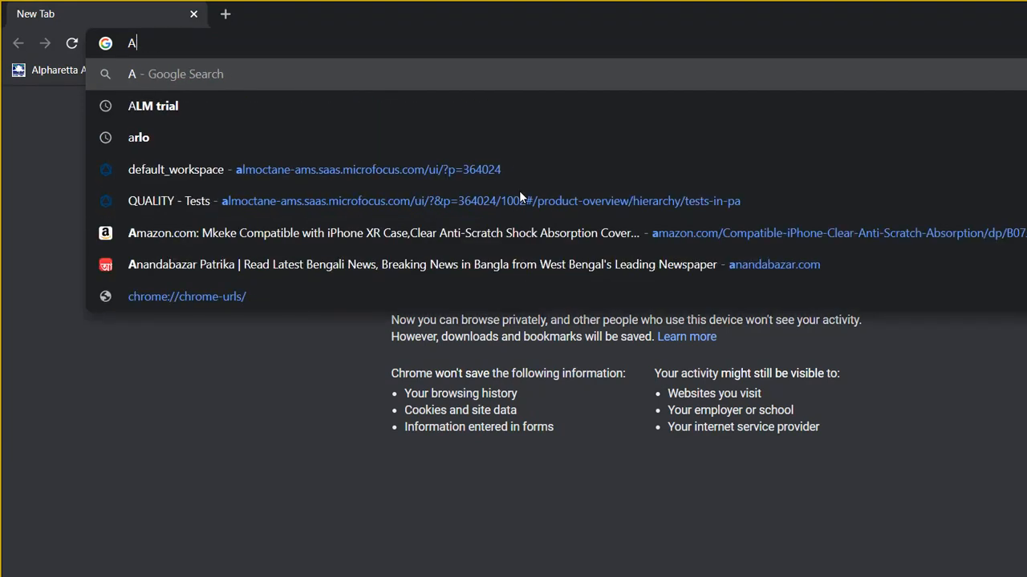
{"action": "type", "text": "Microf"}
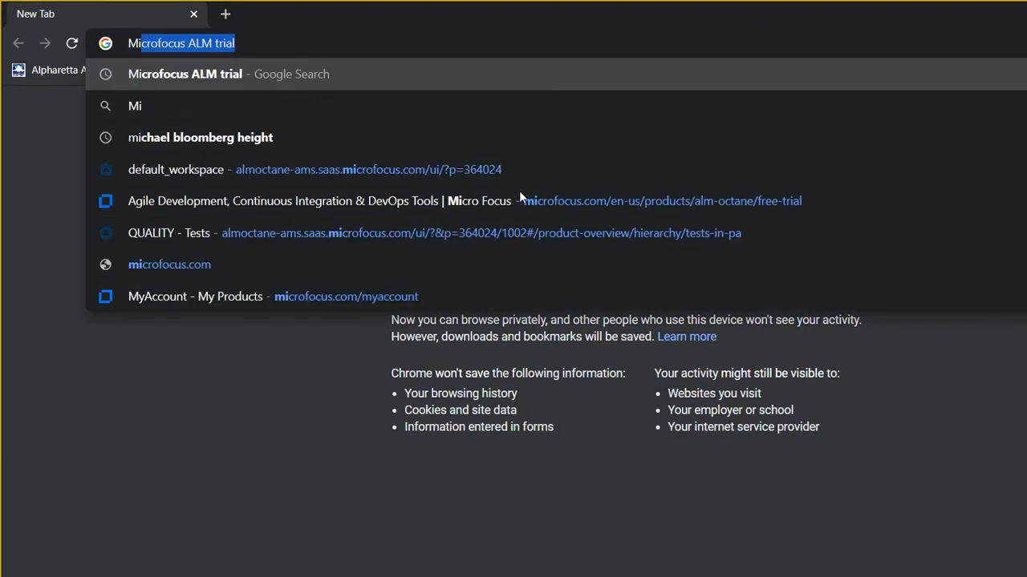
{"action": "type", "text": "ocus"}
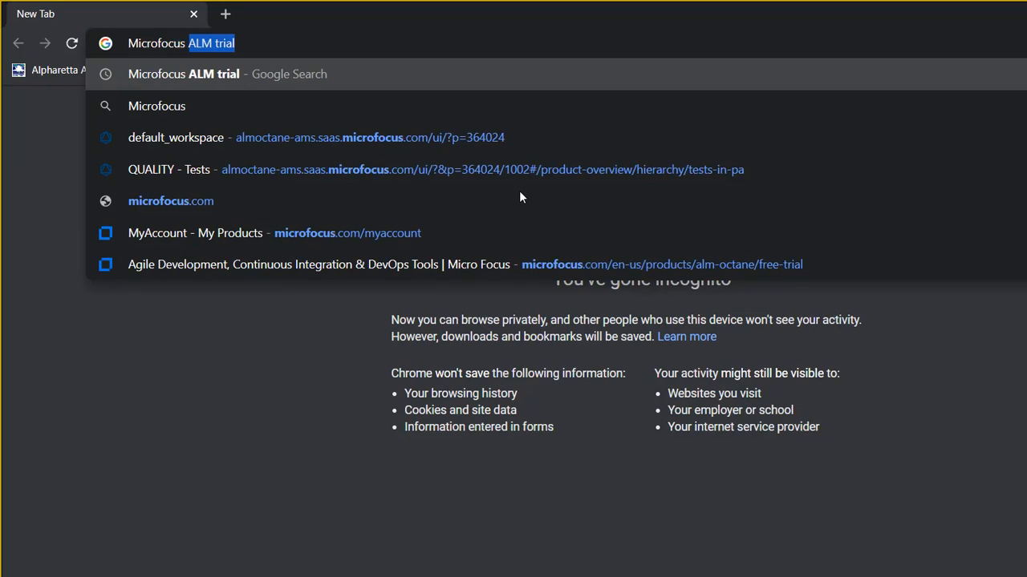
{"action": "key", "text": "Right"}
{"action": "key", "text": "Return"}
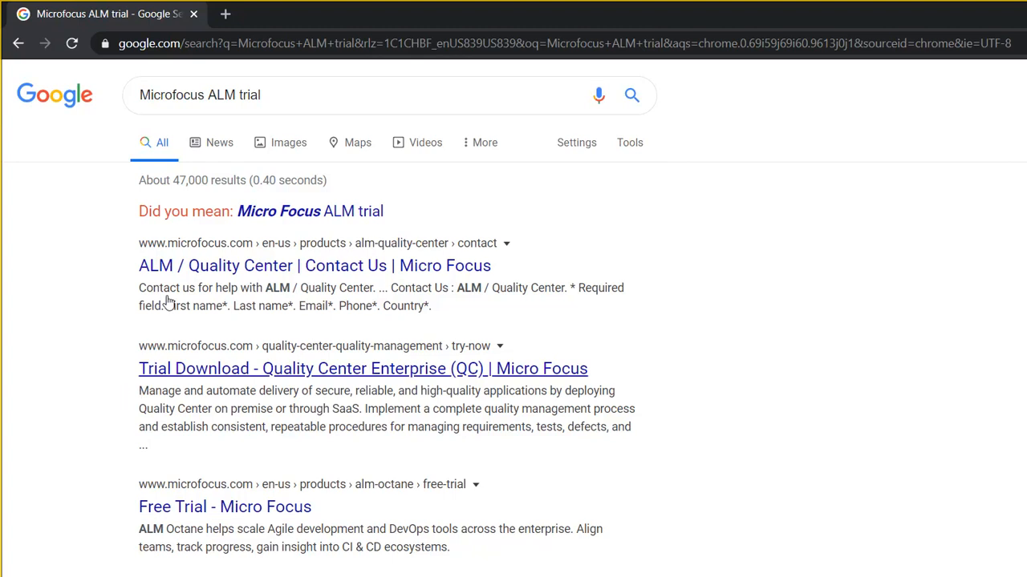
{"action": "left_click", "coordinate": [195, 409]}
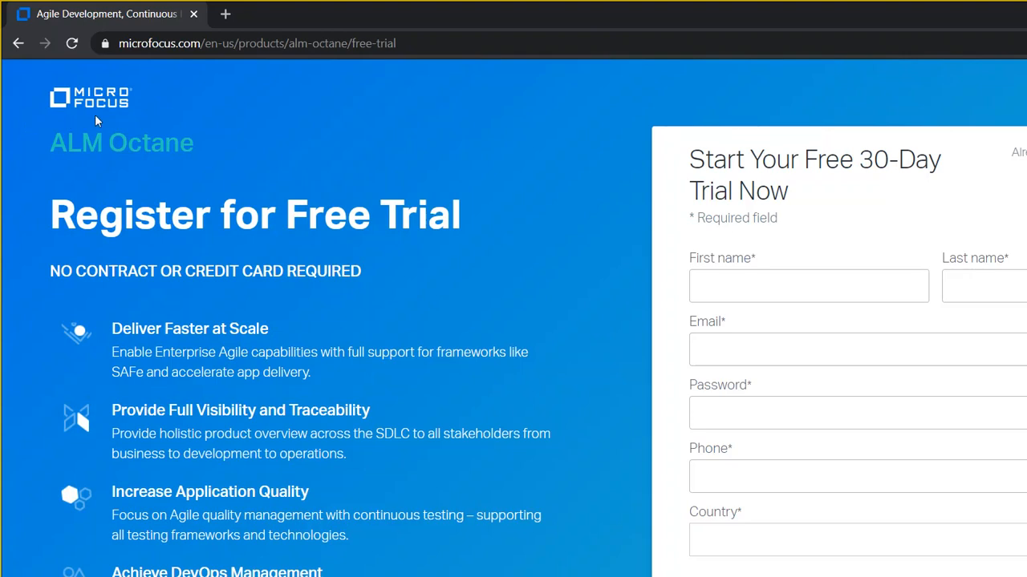
- Go back and scroll through the Quality Center Try Now page's QC Community versus QC Express comparison
{"action": "left_click", "coordinate": [18, 43]}
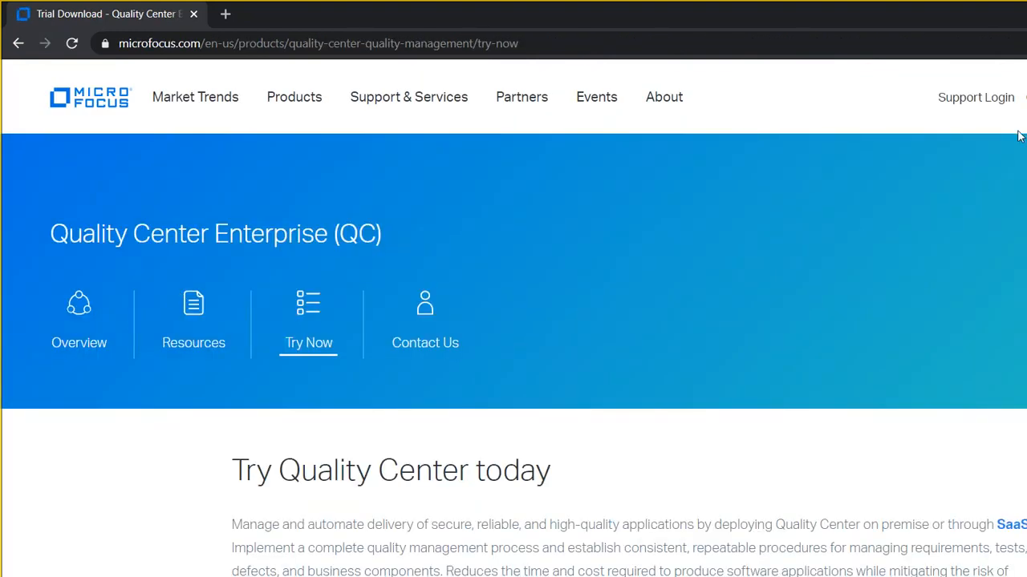
{"action": "scroll", "coordinate": [1021, 130], "scroll_direction": "down", "scroll_amount": 6}
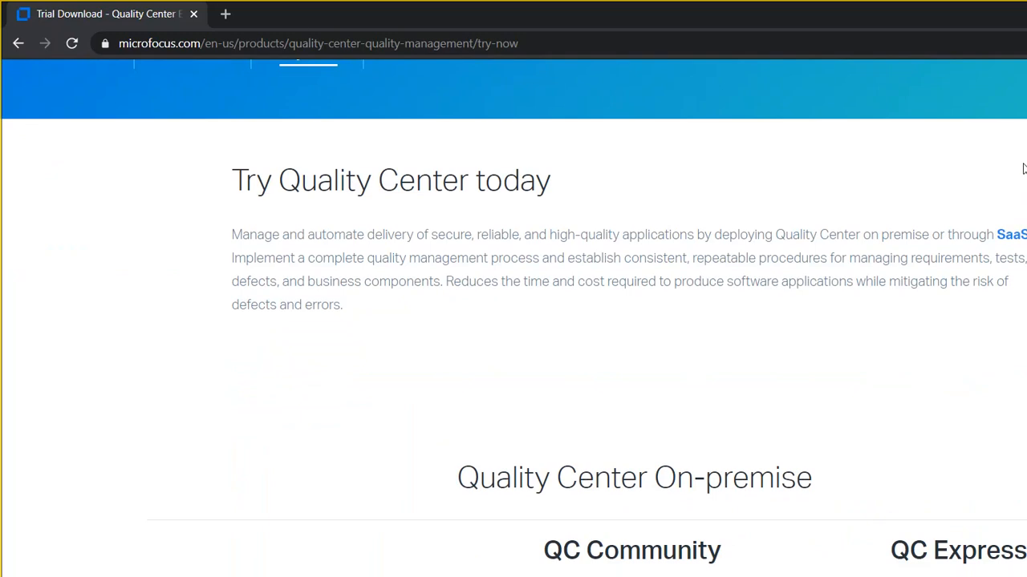
{"action": "scroll", "coordinate": [1025, 193], "scroll_direction": "down", "scroll_amount": 2}
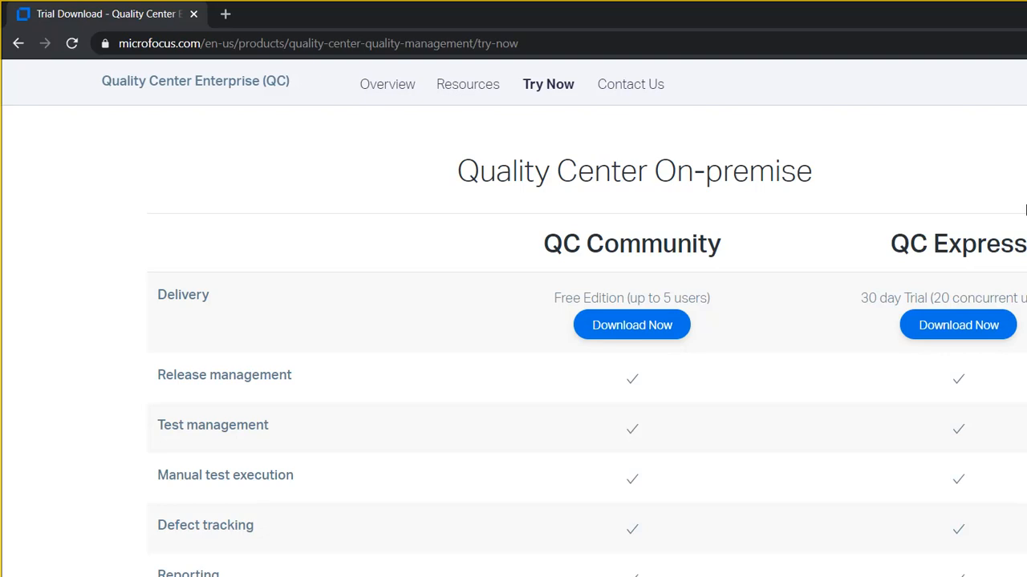
{"action": "scroll", "coordinate": [1025, 210], "scroll_direction": "down", "scroll_amount": 5}
{"action": "scroll", "coordinate": [1011, 234], "scroll_direction": "up", "scroll_amount": 6}
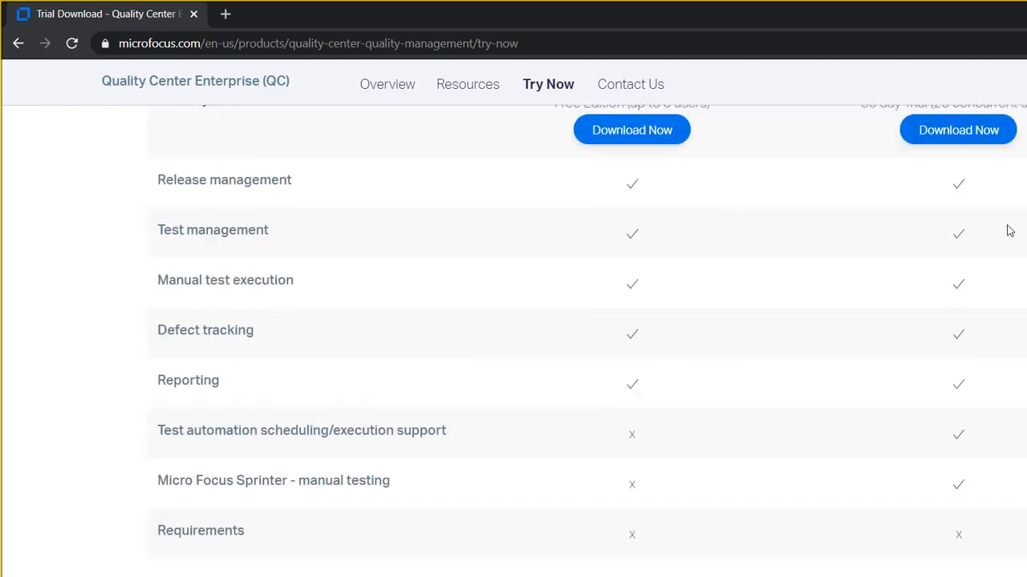
{"action": "scroll", "coordinate": [1003, 152], "scroll_direction": "up", "scroll_amount": 5}
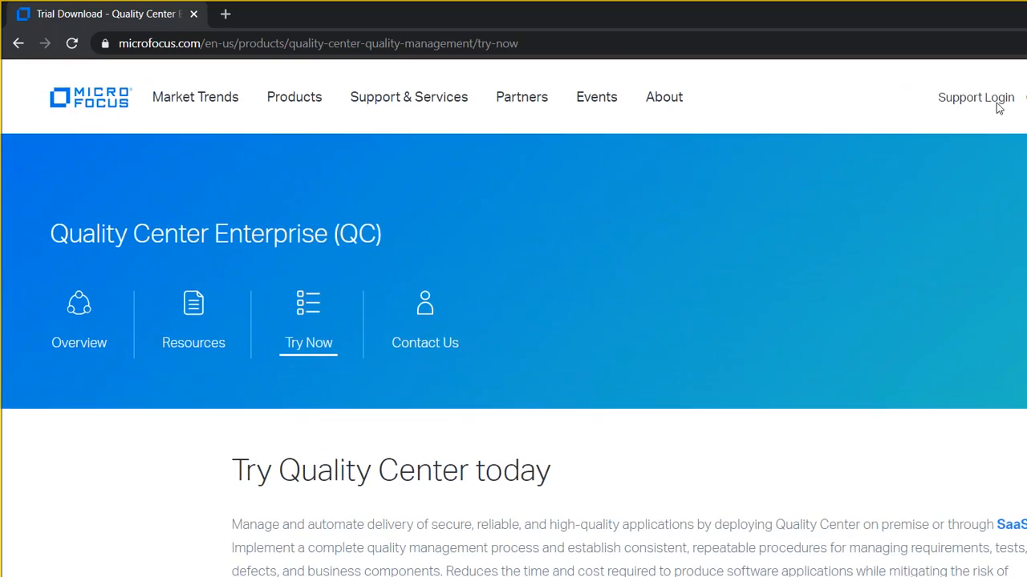
{"action": "left_click", "coordinate": [446, 42]}
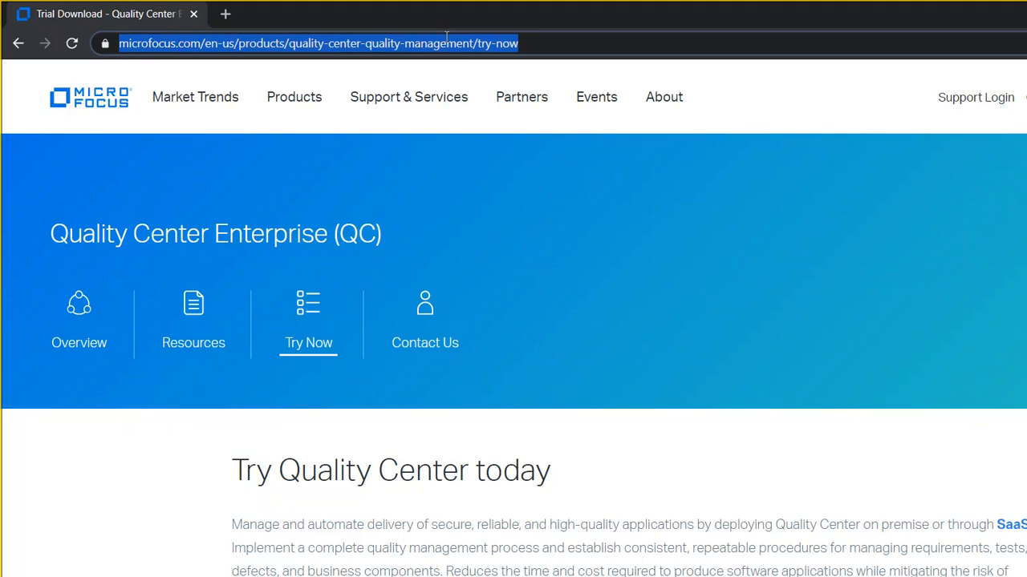
{"action": "left_click", "coordinate": [517, 573]}
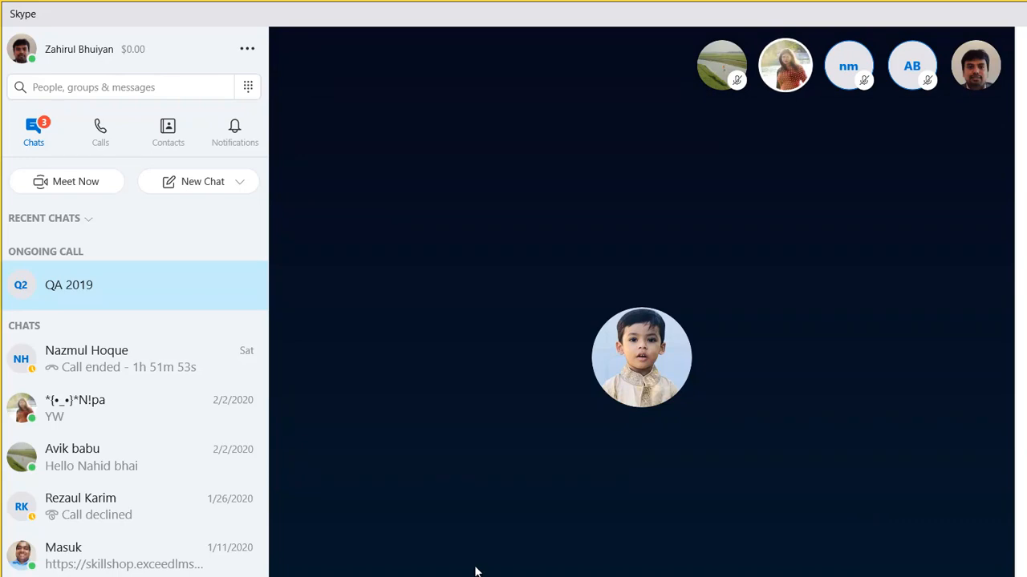
{"action": "left_click", "coordinate": [597, 576]}
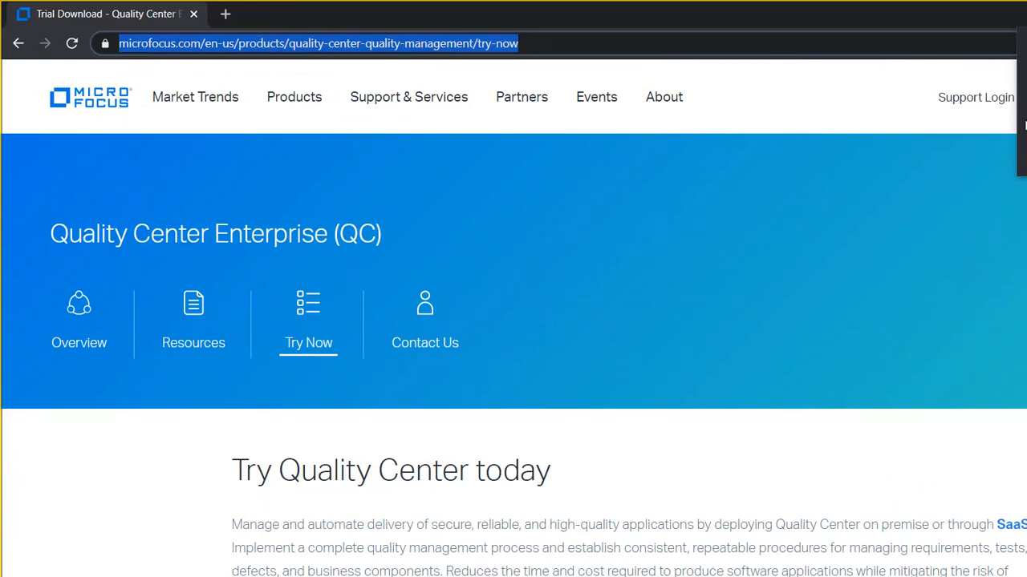
- Scroll through the QC comparison table on the Try Now page
{"action": "left_click", "coordinate": [1015, 197]}
{"action": "scroll", "coordinate": [1015, 197], "scroll_direction": "down", "scroll_amount": 8}
{"action": "scroll", "coordinate": [1015, 197], "scroll_direction": "up", "scroll_amount": 2}
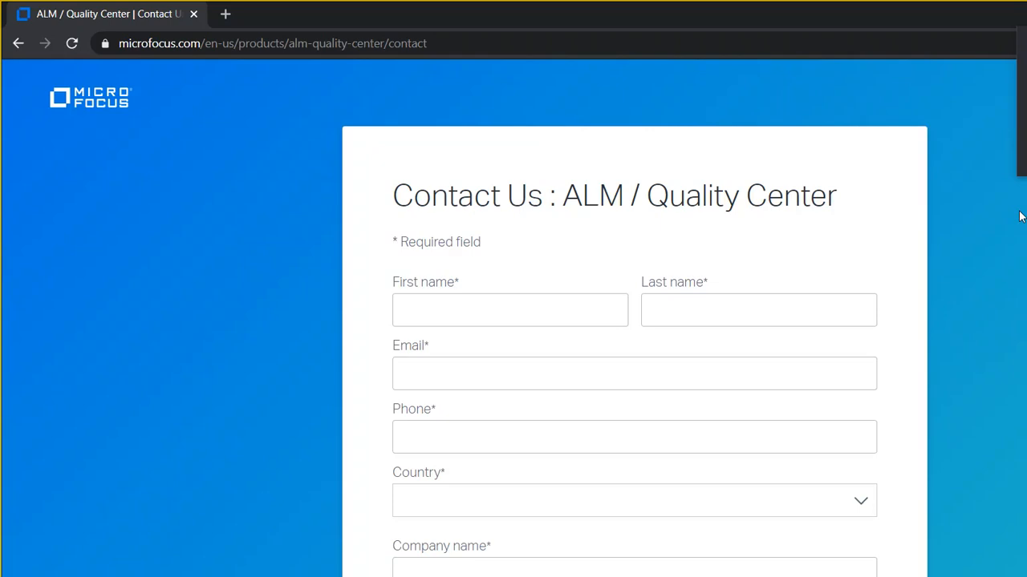
{"action": "scroll", "coordinate": [1022, 231], "scroll_direction": "down", "scroll_amount": 1}
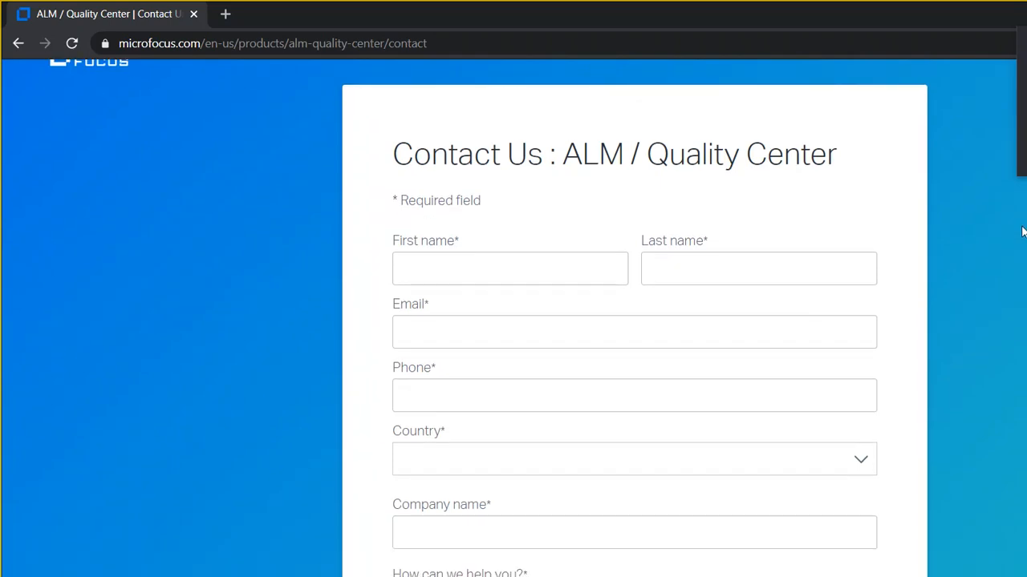
{"action": "scroll", "coordinate": [1022, 232], "scroll_direction": "down", "scroll_amount": 1}
{"action": "scroll", "coordinate": [1025, 255], "scroll_direction": "down", "scroll_amount": 2}
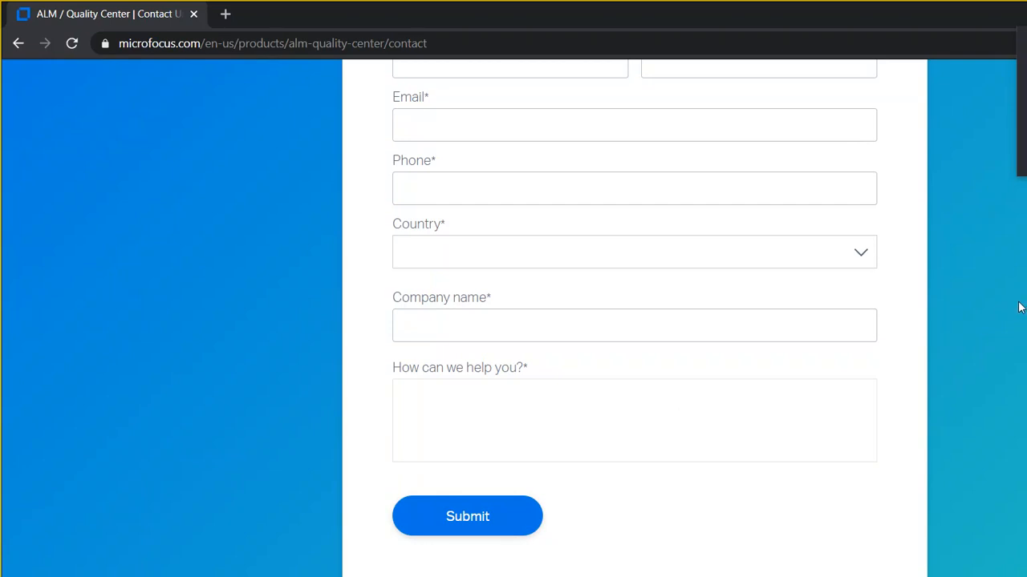
{"action": "scroll", "coordinate": [1012, 241], "scroll_direction": "up", "scroll_amount": 3}
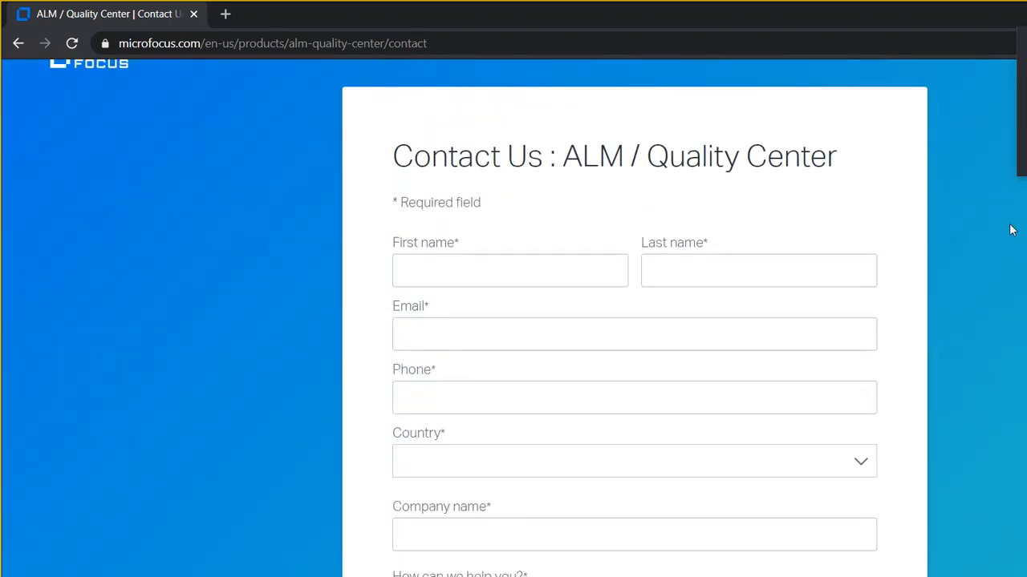
{"action": "scroll", "coordinate": [1012, 230], "scroll_direction": "down", "scroll_amount": 1}
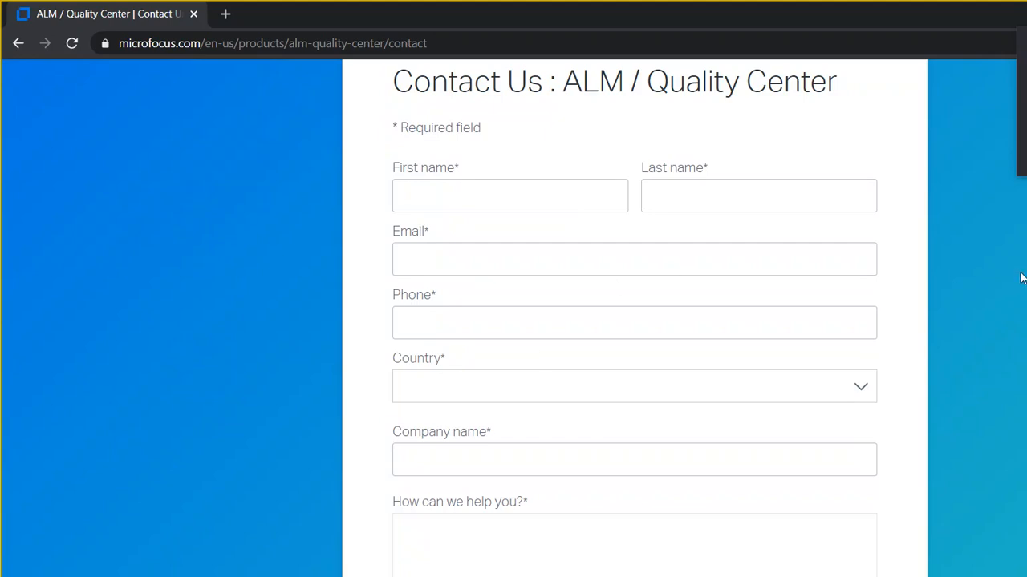
{"action": "scroll", "coordinate": [1021, 279], "scroll_direction": "down", "scroll_amount": 4}
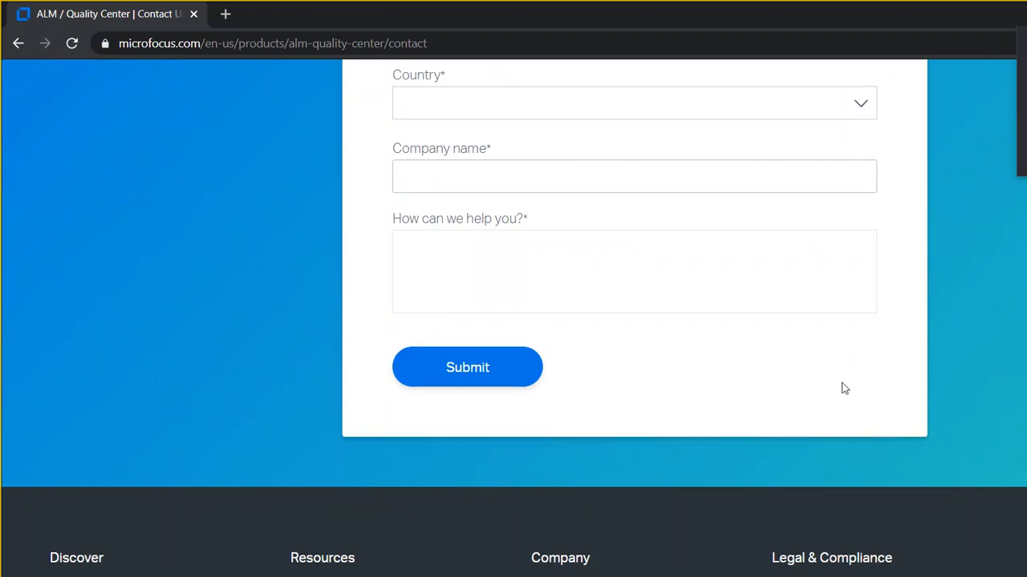
{"action": "scroll", "coordinate": [1020, 230], "scroll_direction": "up", "scroll_amount": 2}
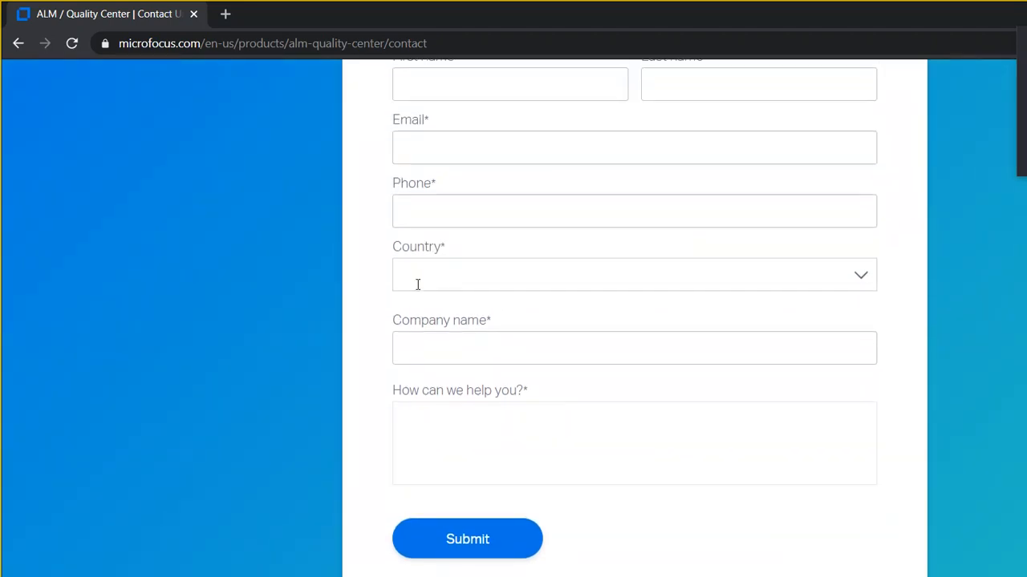
{"action": "left_click", "coordinate": [418, 285]}
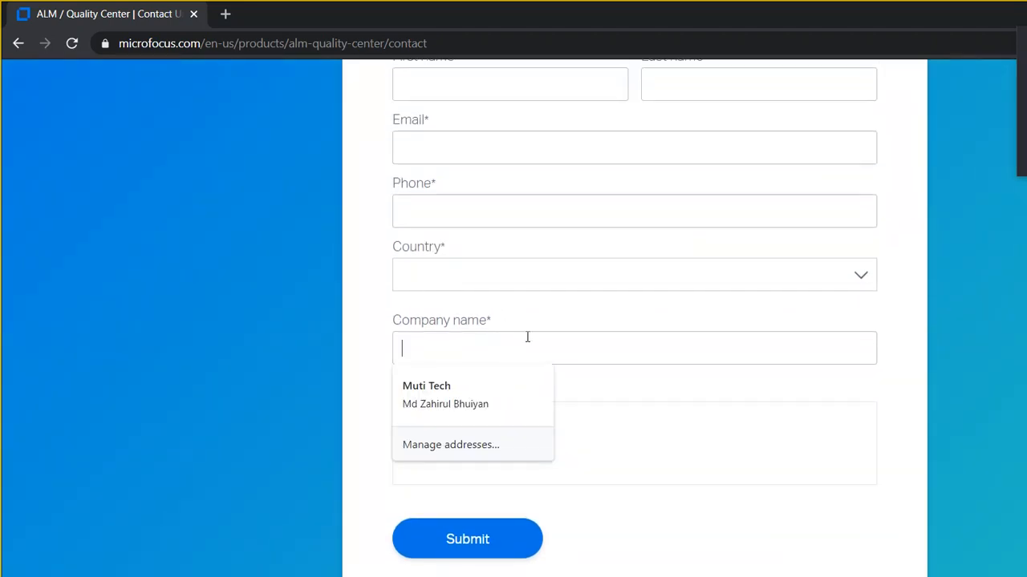
{"action": "key", "text": "Tab"}
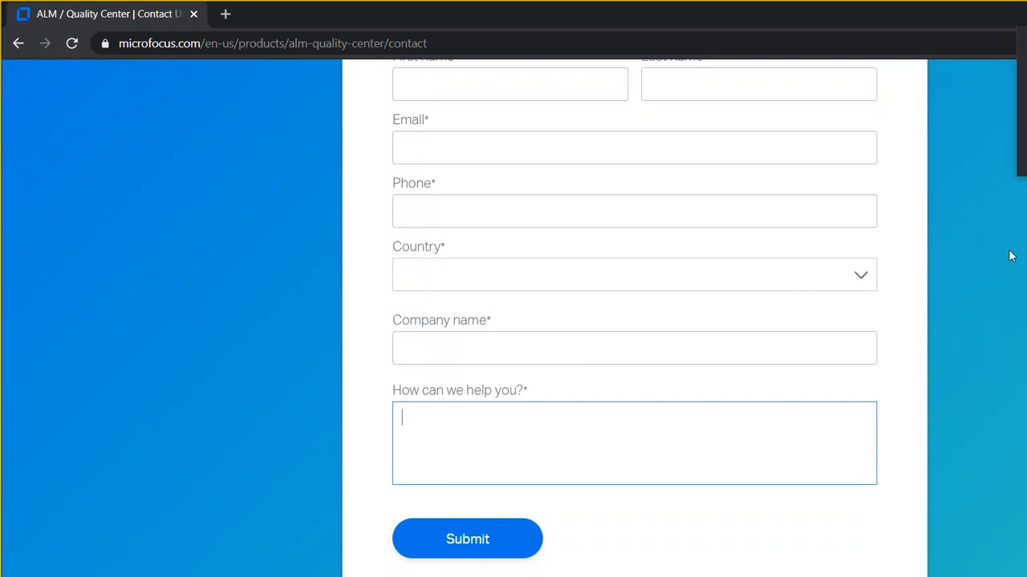
{"action": "scroll", "coordinate": [1018, 184], "scroll_direction": "up", "scroll_amount": 3}
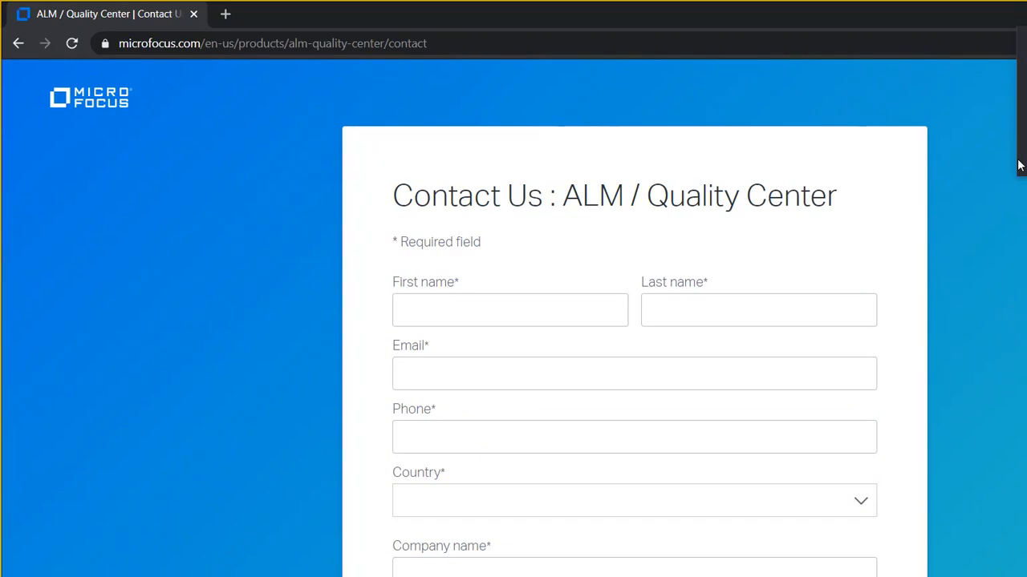
{"action": "scroll", "coordinate": [1018, 165], "scroll_direction": "down", "scroll_amount": 3}
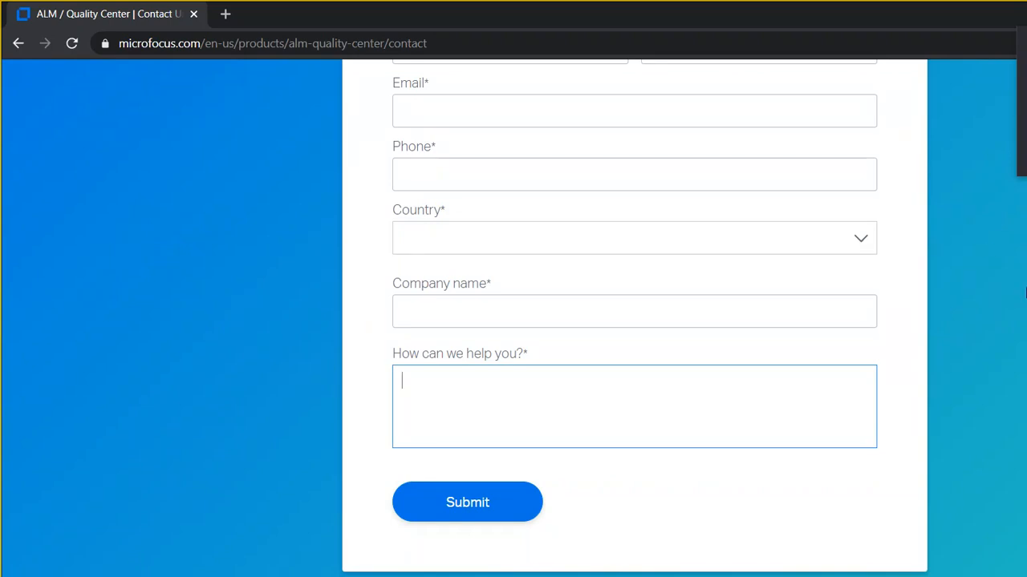
{"action": "scroll", "coordinate": [1023, 289], "scroll_direction": "up", "scroll_amount": 4}
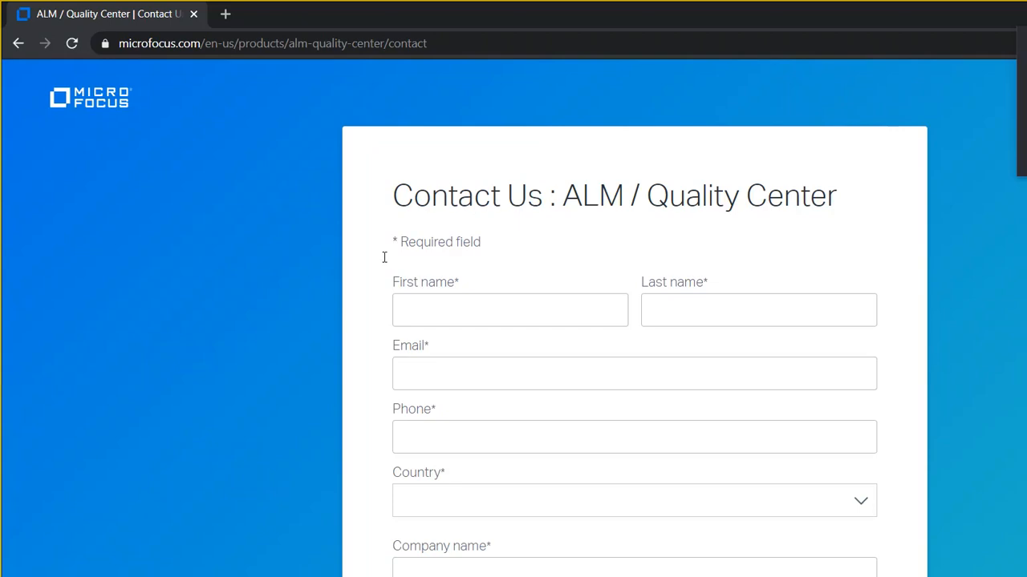
- Enter the contact's first name, last name, e-mail address and phone number in the form
{"action": "left_click", "coordinate": [480, 321]}
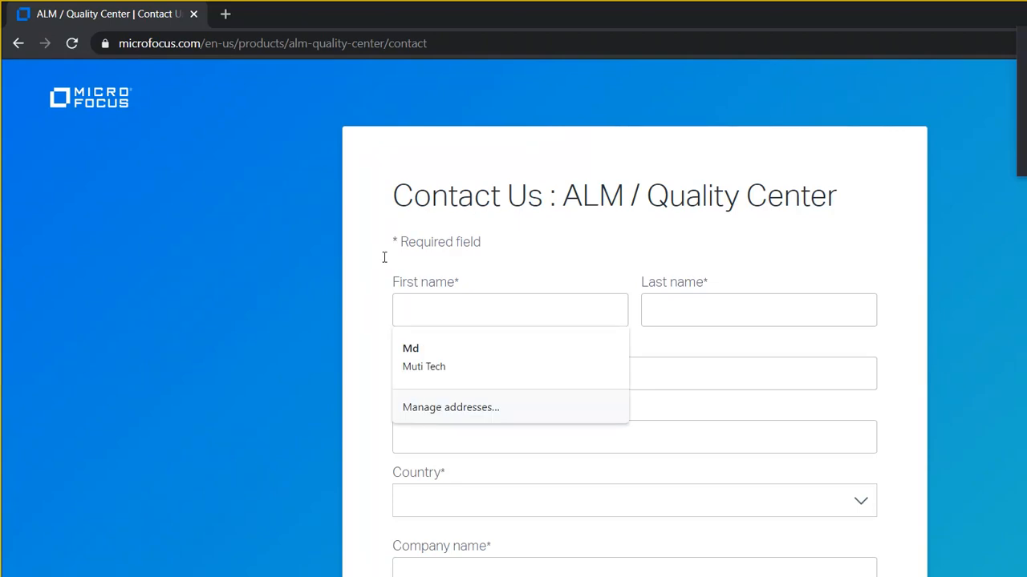
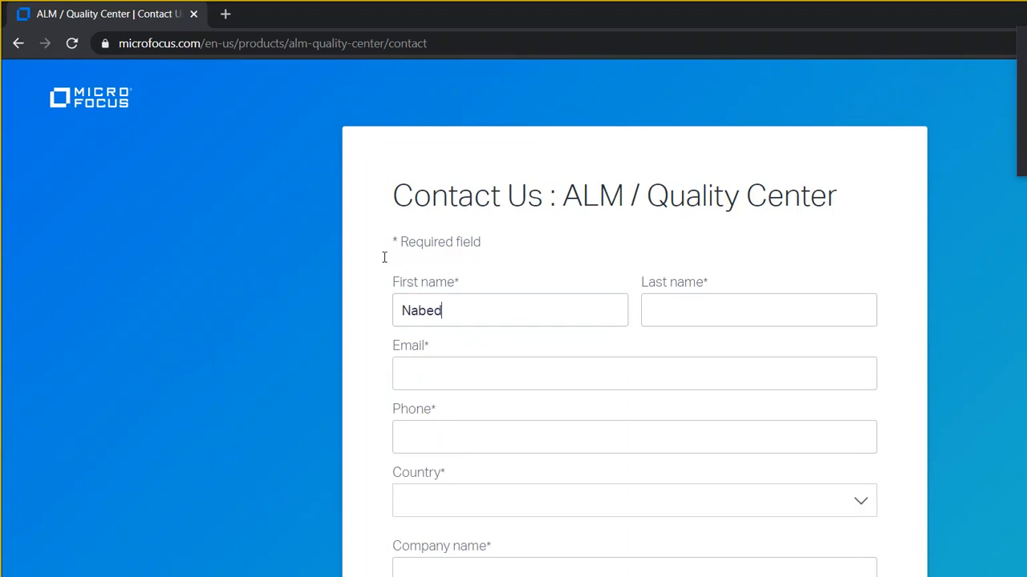
{"action": "left_click", "coordinate": [646, 318]}
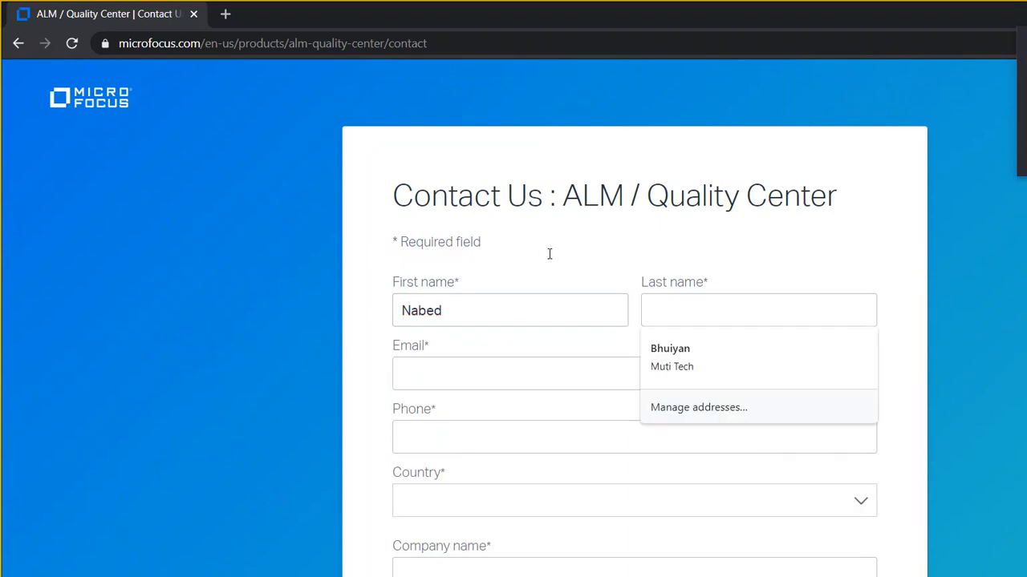
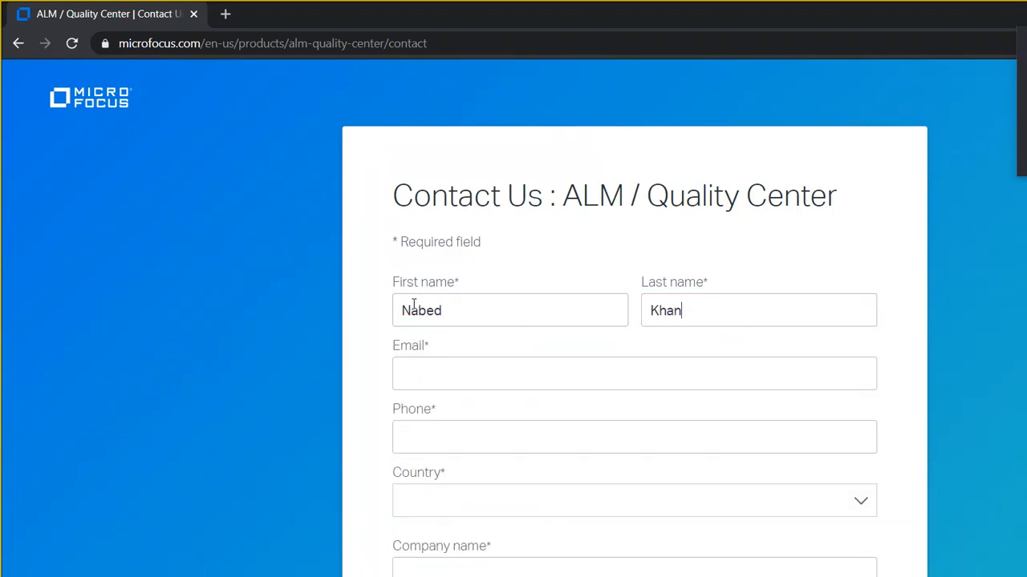
{"action": "key", "text": "Tab"}
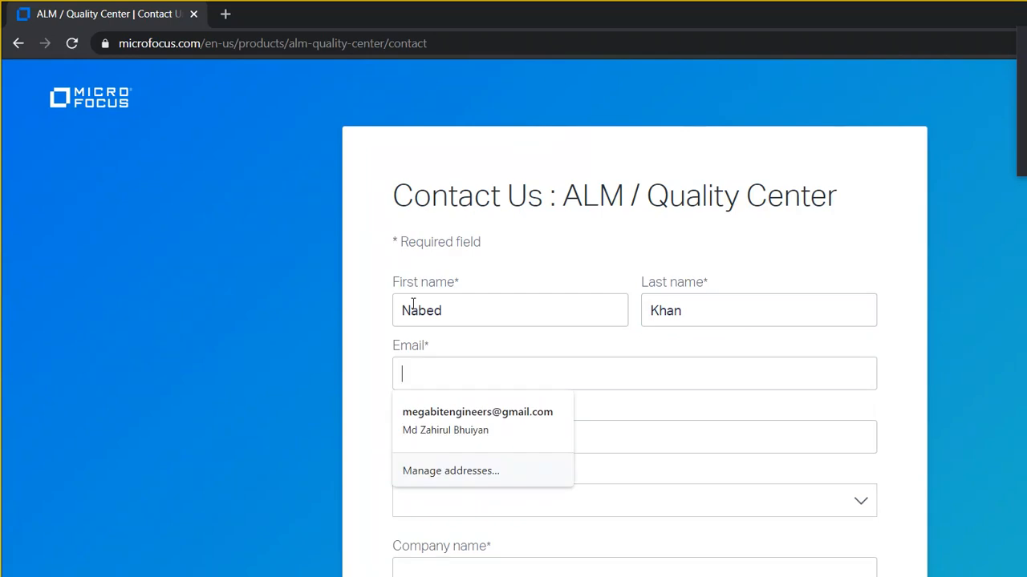
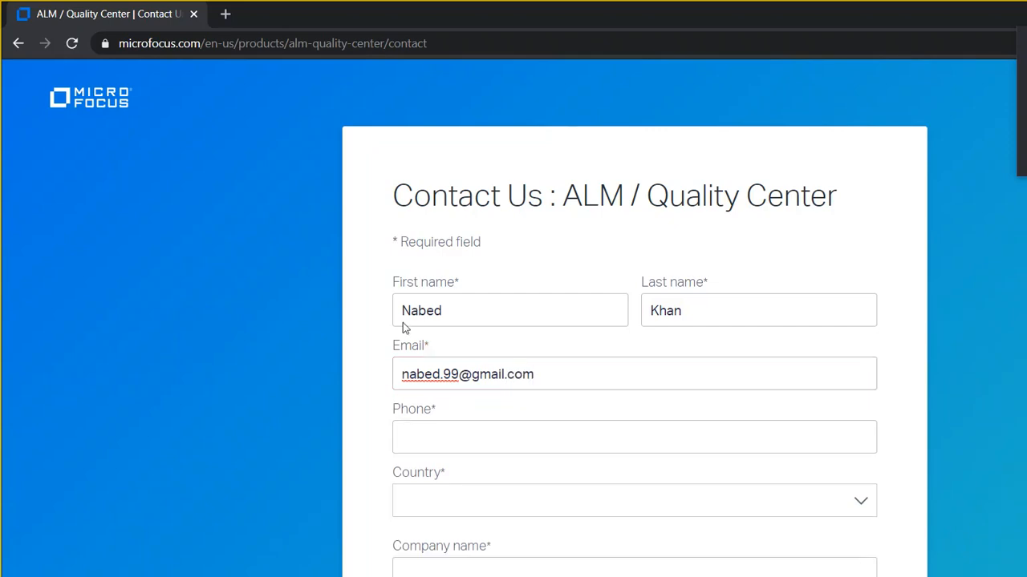
{"action": "key", "text": "Tab"}
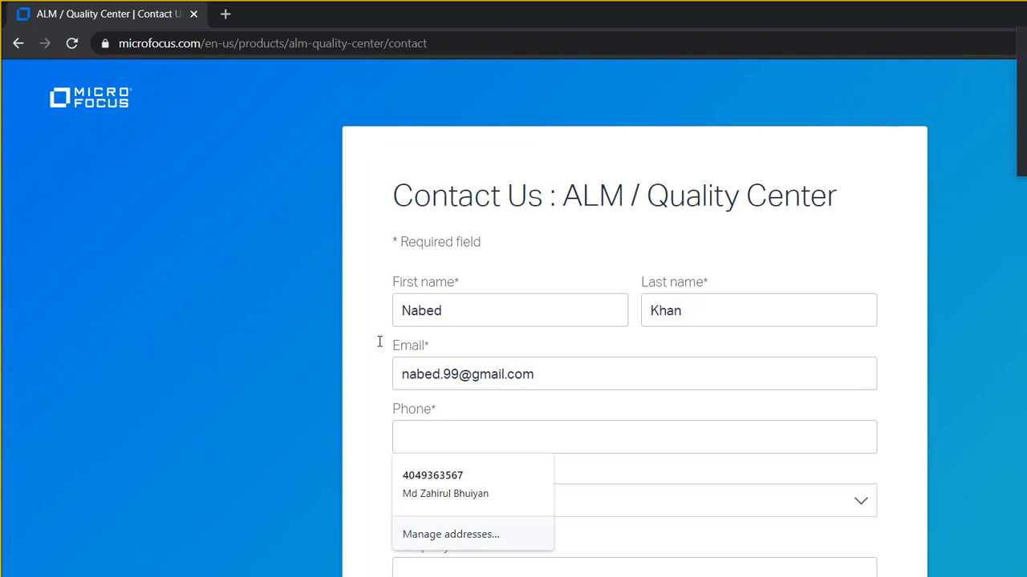
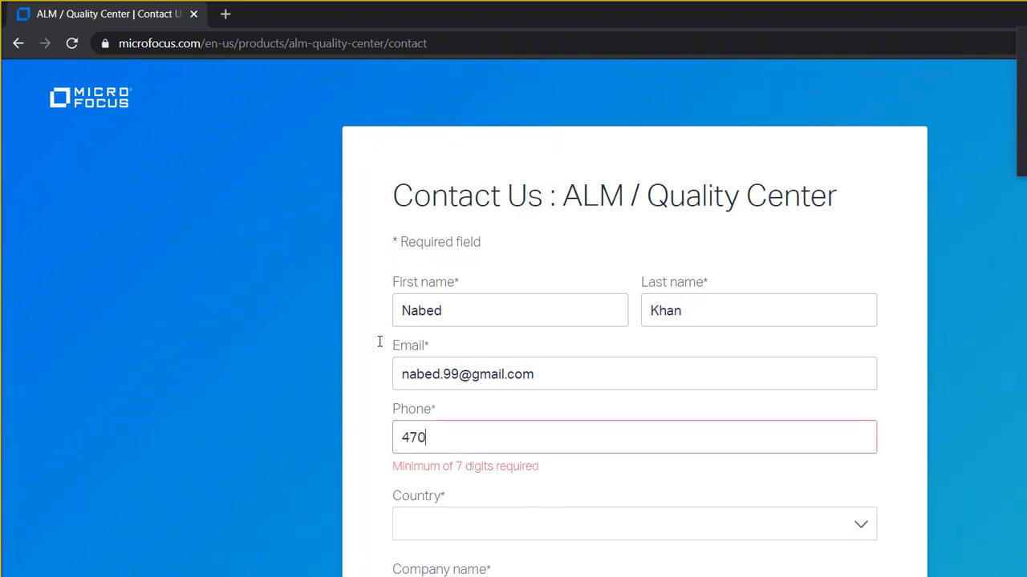
- Choose United States as the country, enter company 'Home Learning' and the zip code
{"action": "left_click", "coordinate": [473, 498]}
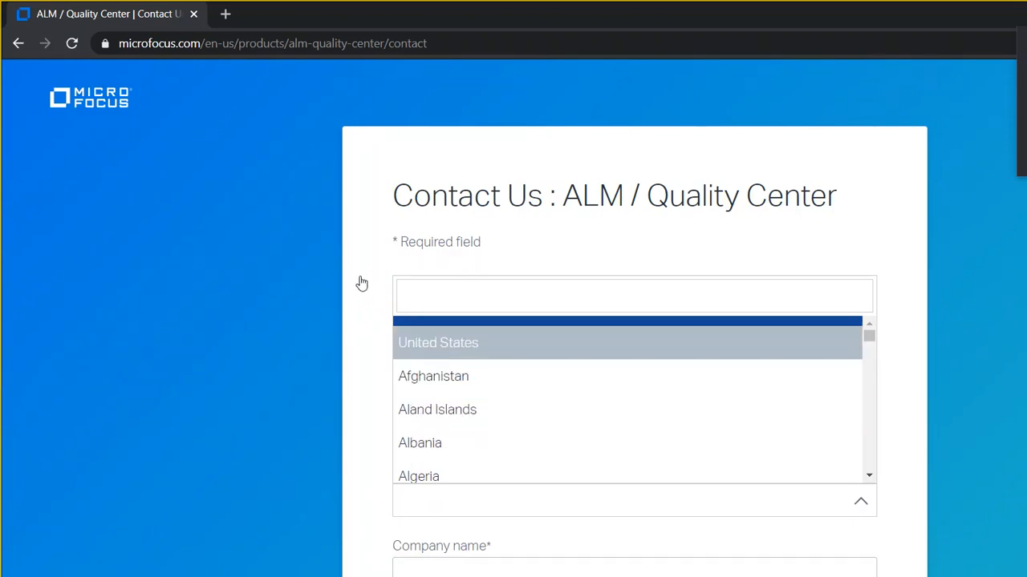
{"action": "key", "text": "Return"}
{"action": "key", "text": "Tab"}
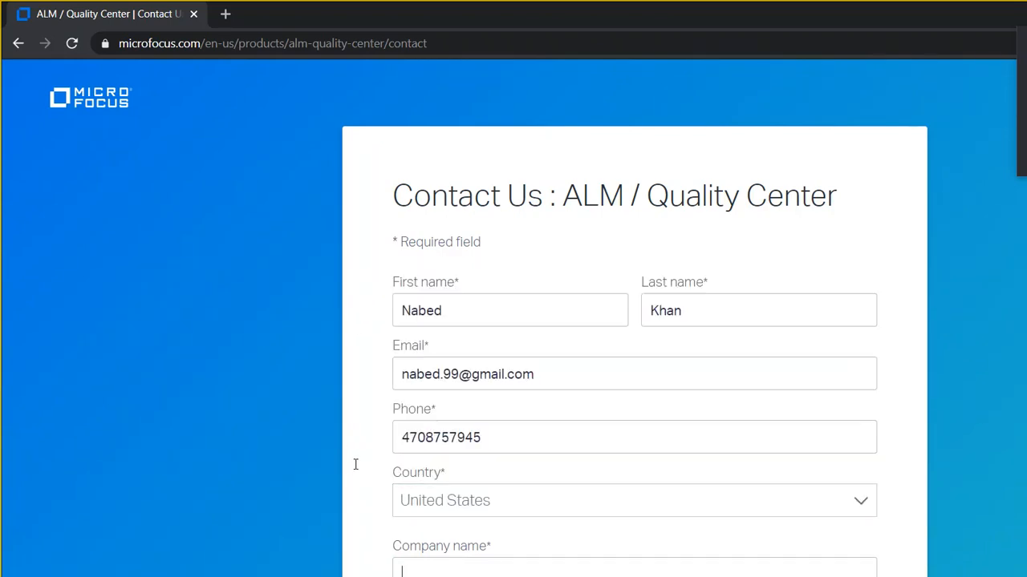
{"action": "type", "text": "Home Learning"}
{"action": "scroll", "coordinate": [1018, 309], "scroll_direction": "down", "scroll_amount": 3}
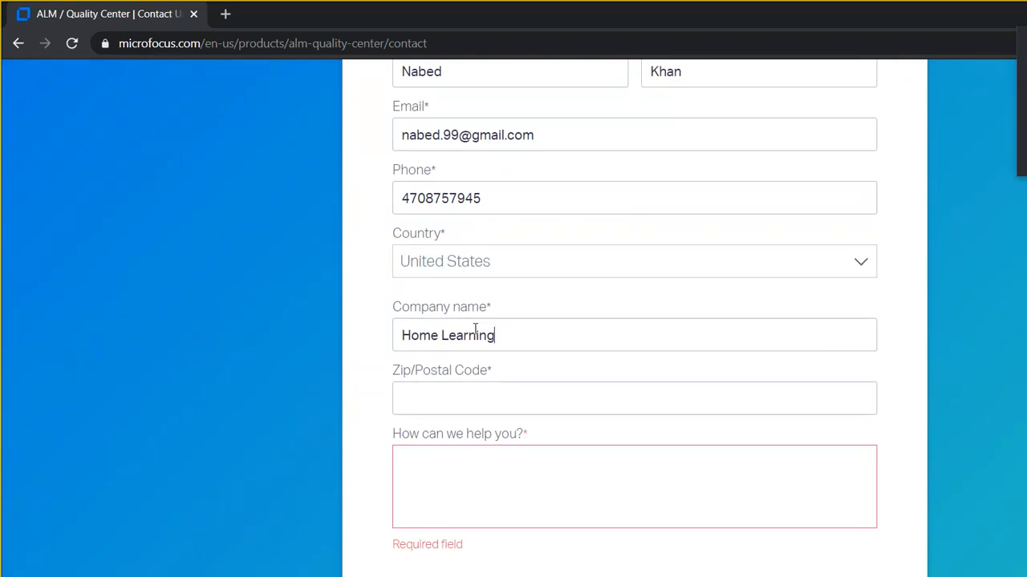
{"action": "key", "text": "Tab"}
{"action": "type", "text": "30084"}
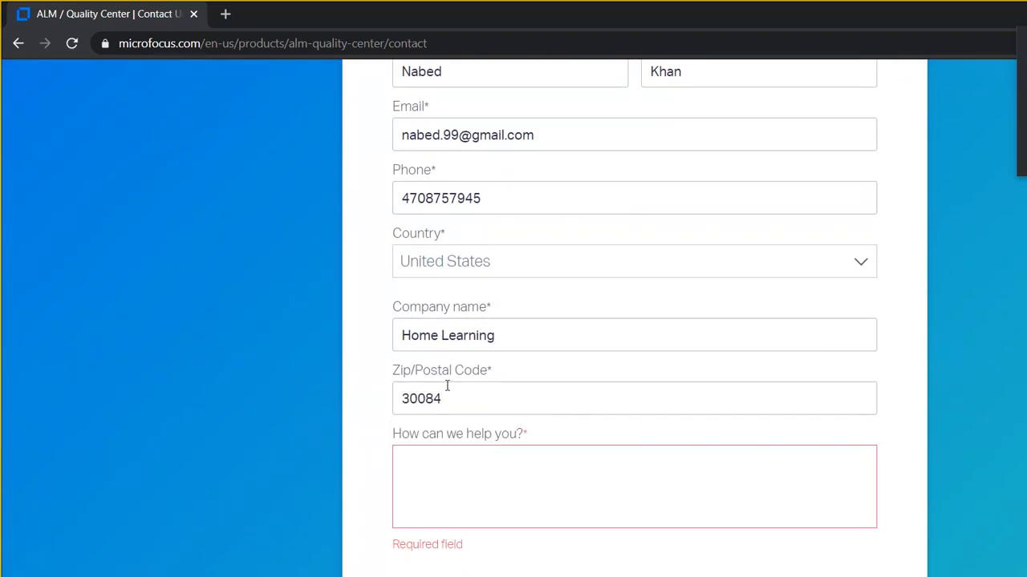
- Write a message asking to learn the ALM/QC tool and submit the contact form
{"action": "key", "text": "Tab"}
{"action": "key", "text": "Tab"}
{"action": "type", "text": "I am"}
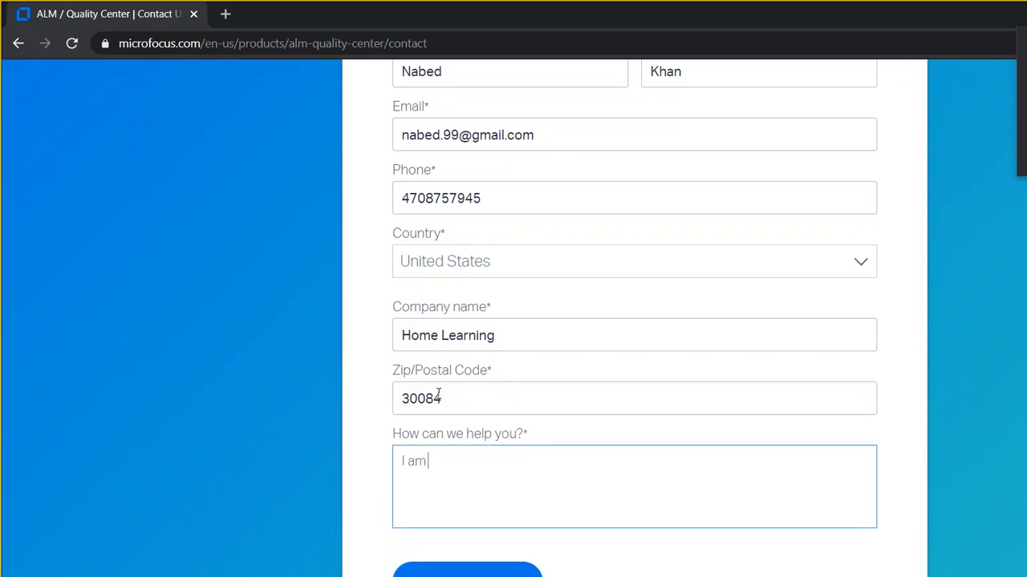
{"action": "type", "text": " trying to lea"}
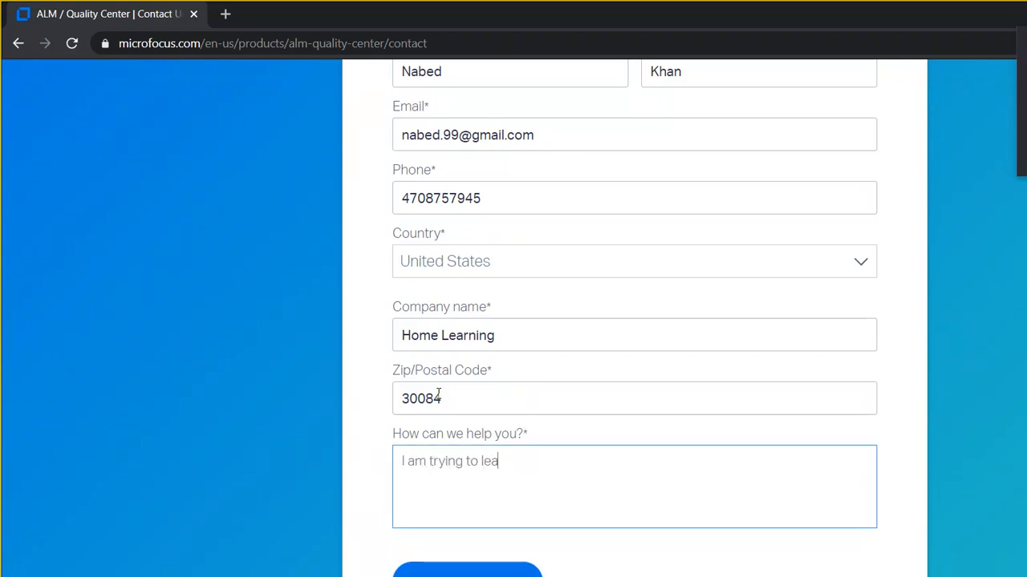
{"action": "type", "text": "rn this ALM/QC "}
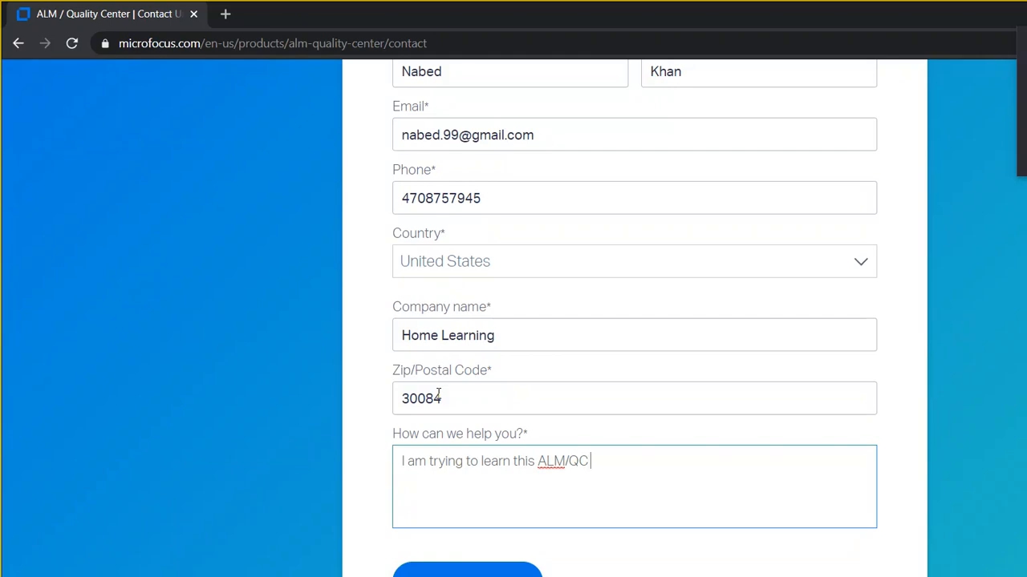
{"action": "type", "text": "tool. Please accept the application for"}
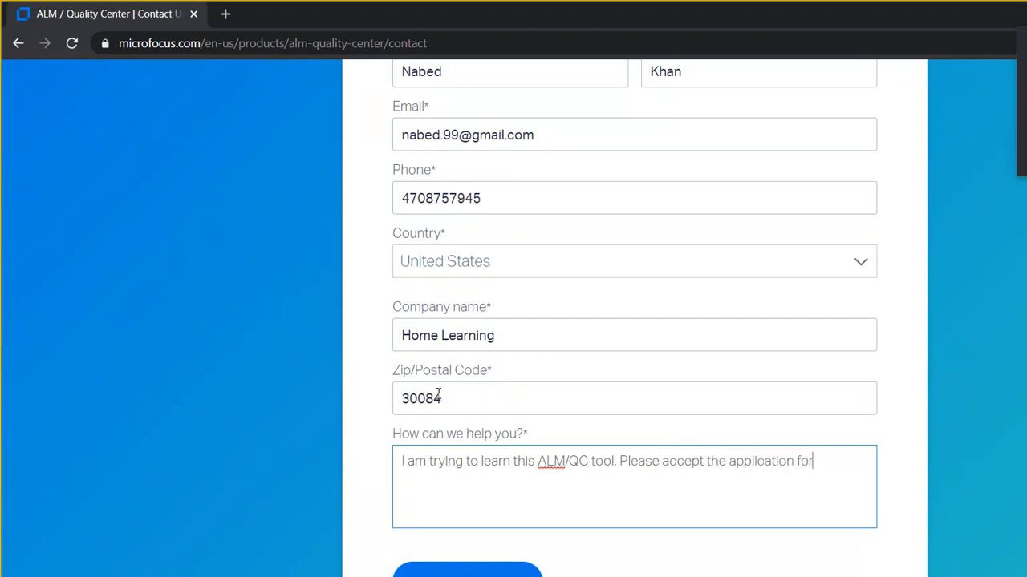
{"action": "type", "text": " this and approve"}
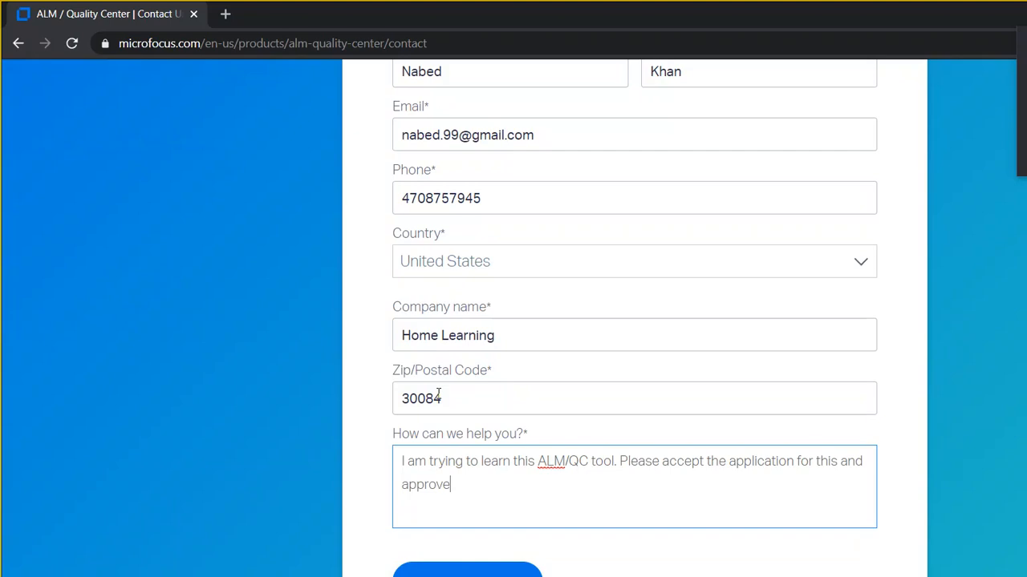
{"action": "type", "text": " it."}
{"action": "left_click", "coordinate": [381, 464]}
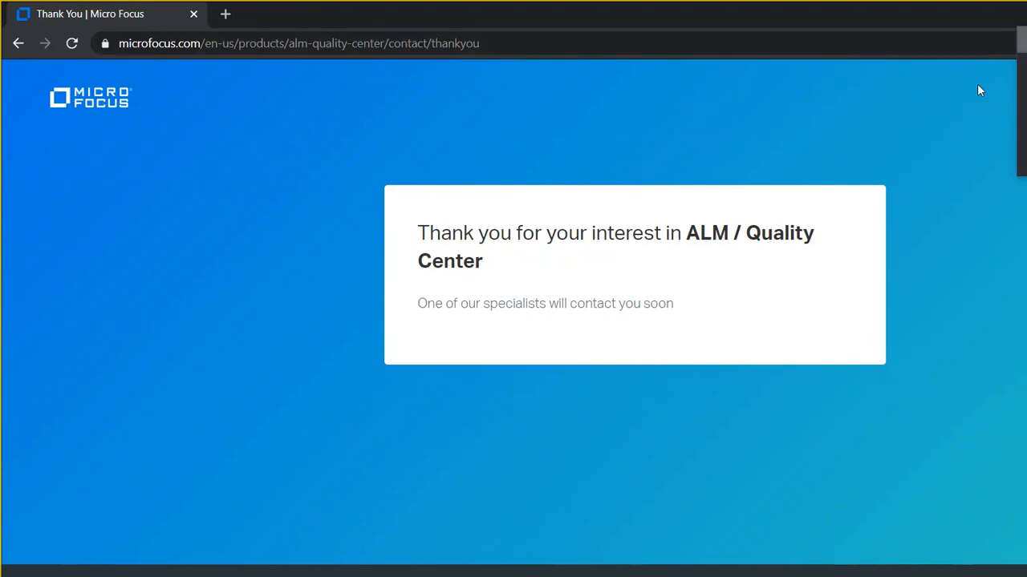
- Minimize Chrome and Skype to get back to the other browser window's contact page
{"action": "left_click", "coordinate": [1014, 13]}
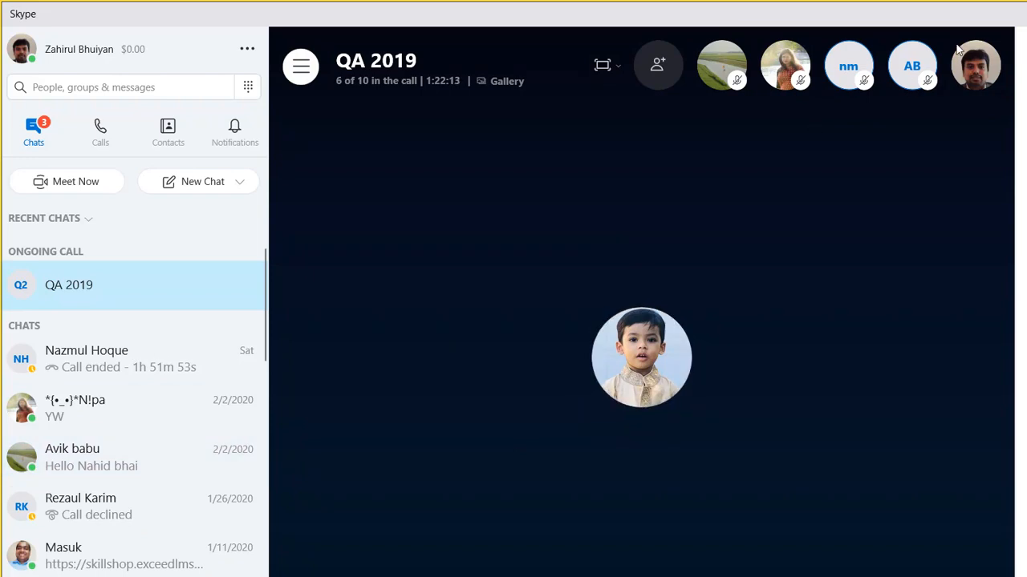
{"action": "left_click", "coordinate": [941, 12]}
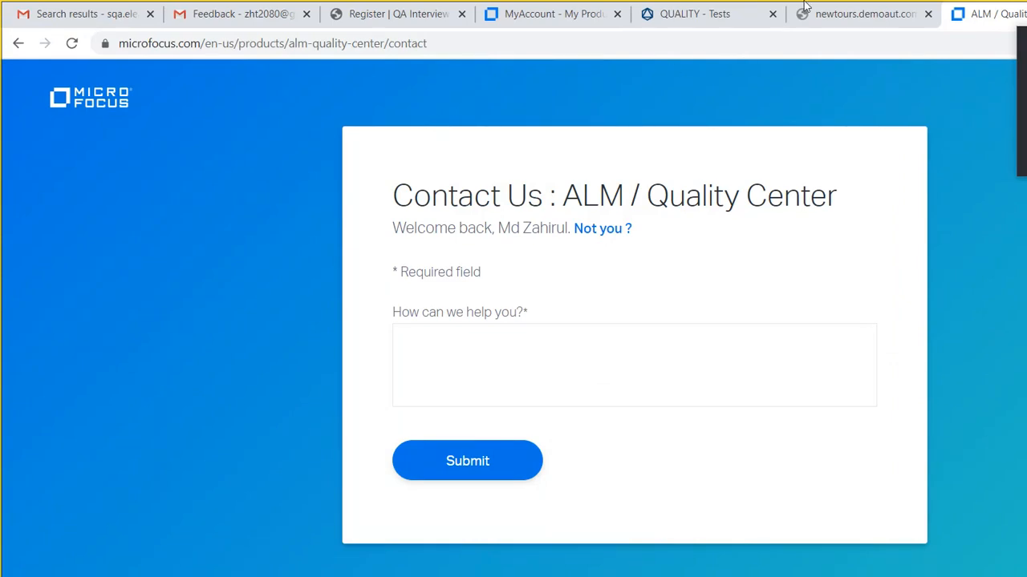
- Cycle through the newtours, Register, My Account and Tests tabs to reach test 2010's steps
{"action": "left_click", "coordinate": [874, 13]}
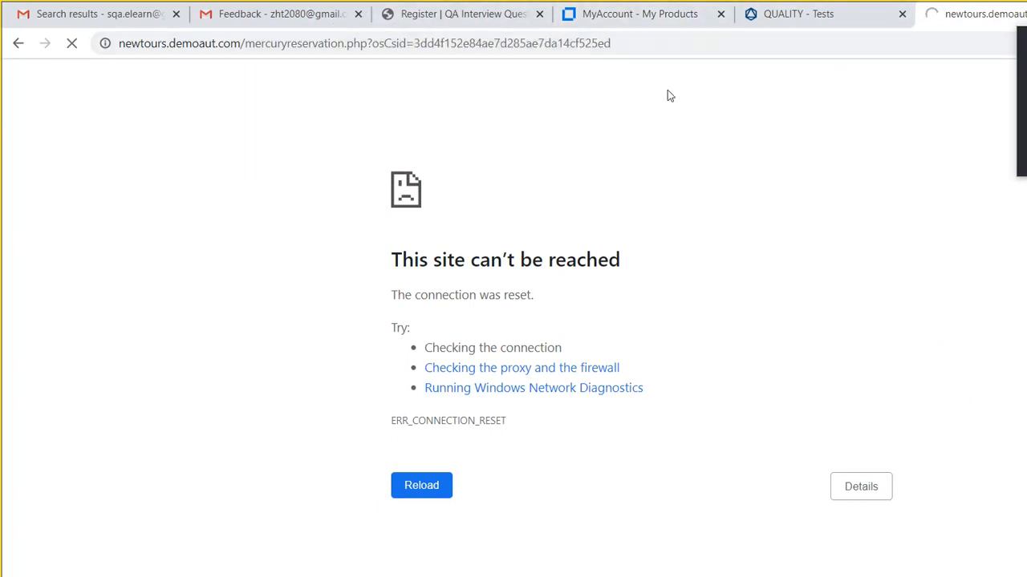
{"action": "left_click", "coordinate": [377, 15]}
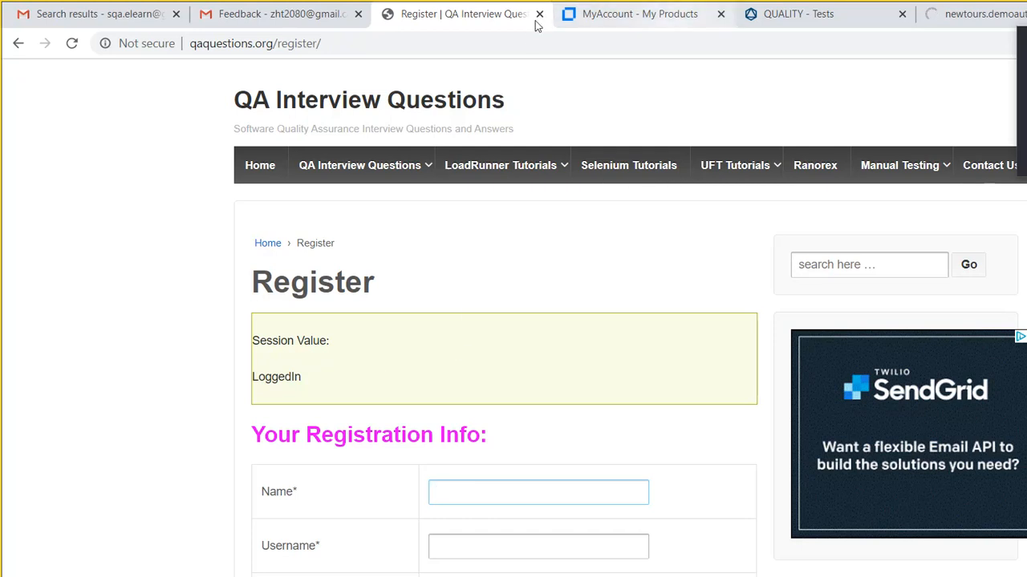
{"action": "key", "text": "ctrl+Tab"}
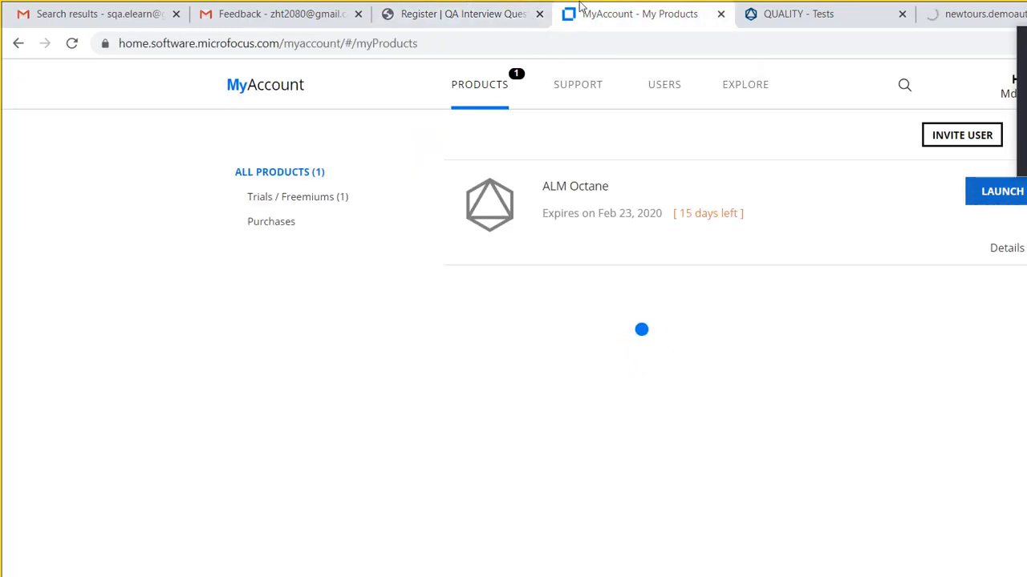
{"action": "key", "text": "ctrl+Tab"}
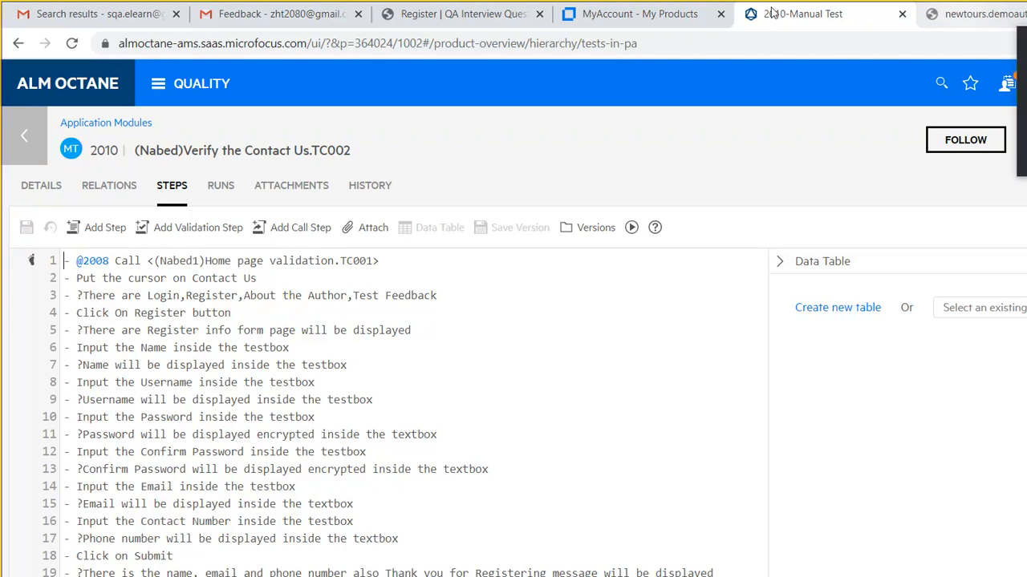
- Glance at the newtours tab, come back, and return to the Application Modules tests list
{"action": "key", "text": "ctrl+Tab"}
{"action": "key", "text": "ctrl+shift+Tab"}
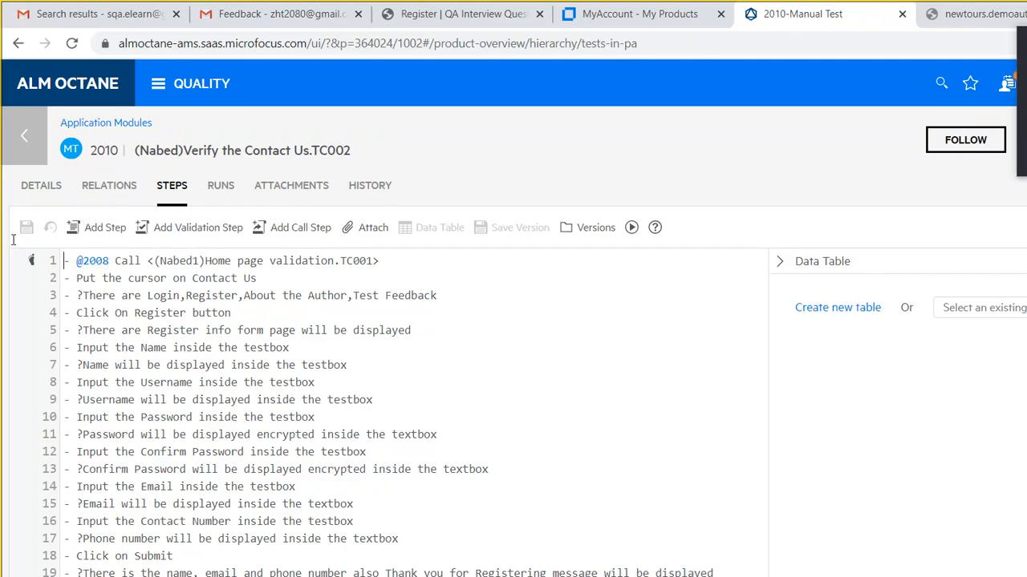
{"action": "left_click", "coordinate": [24, 120]}
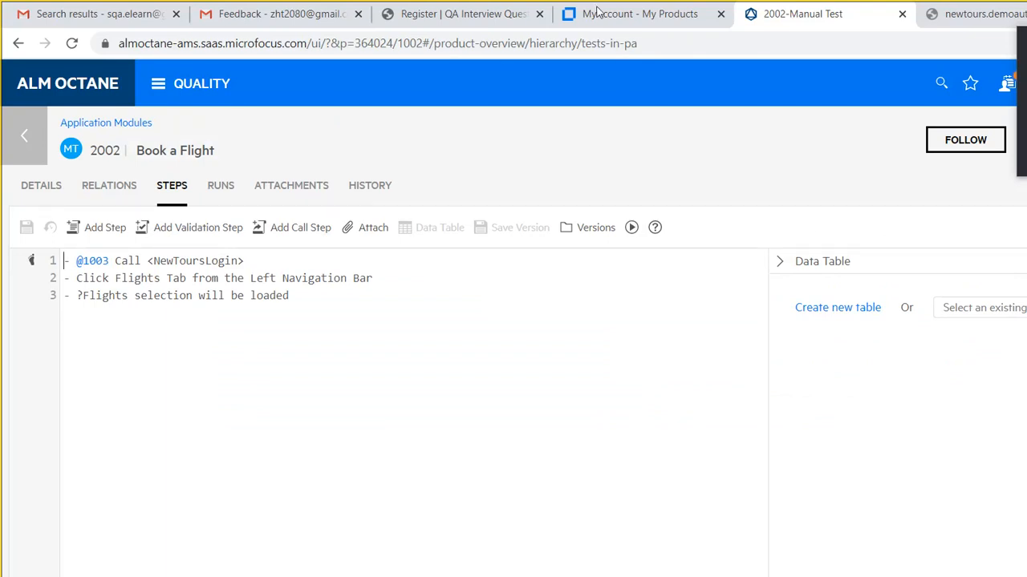
{"action": "left_click", "coordinate": [958, 13]}
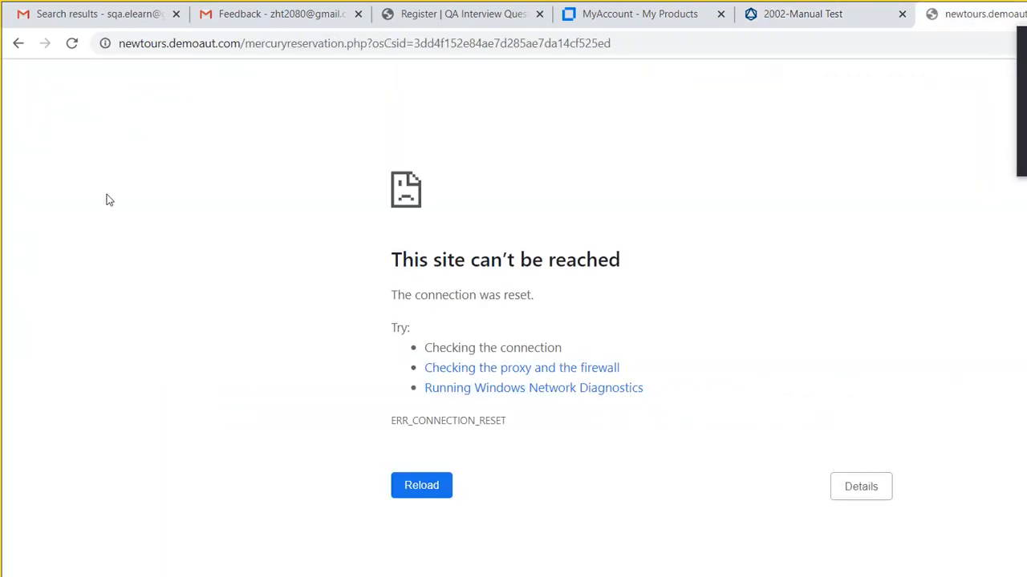
{"action": "left_click", "coordinate": [18, 43]}
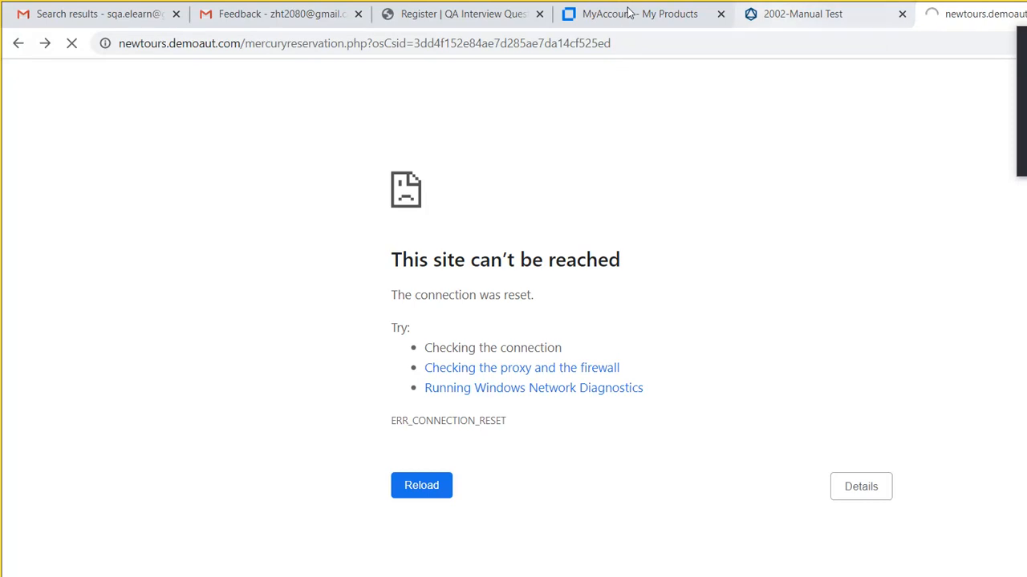
{"action": "key", "text": "ctrl+shift+Tab"}
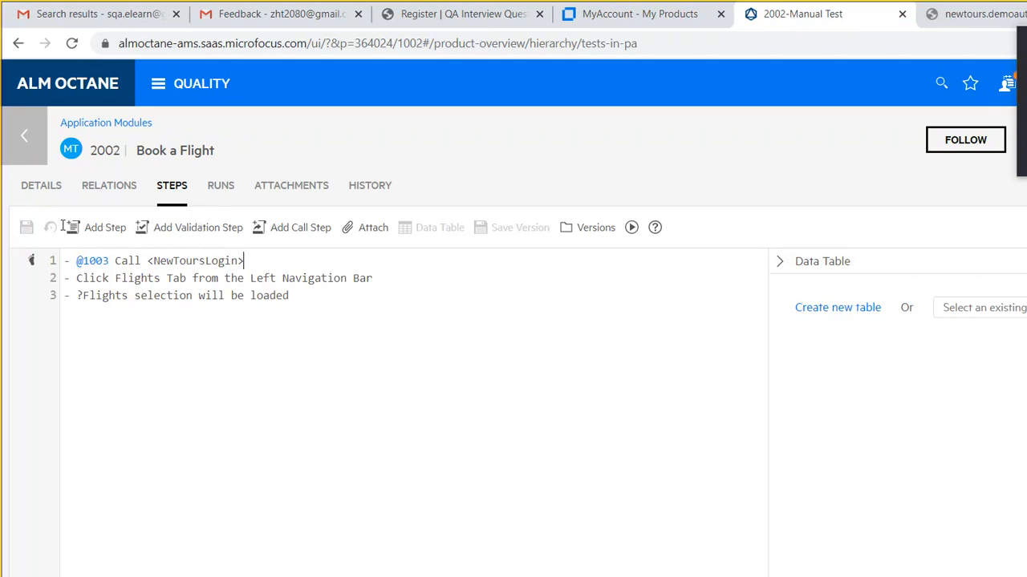
- Return to the Application Modules tests list and scroll it to locate test 1003 NewToursLogin
{"action": "left_click", "coordinate": [24, 117]}
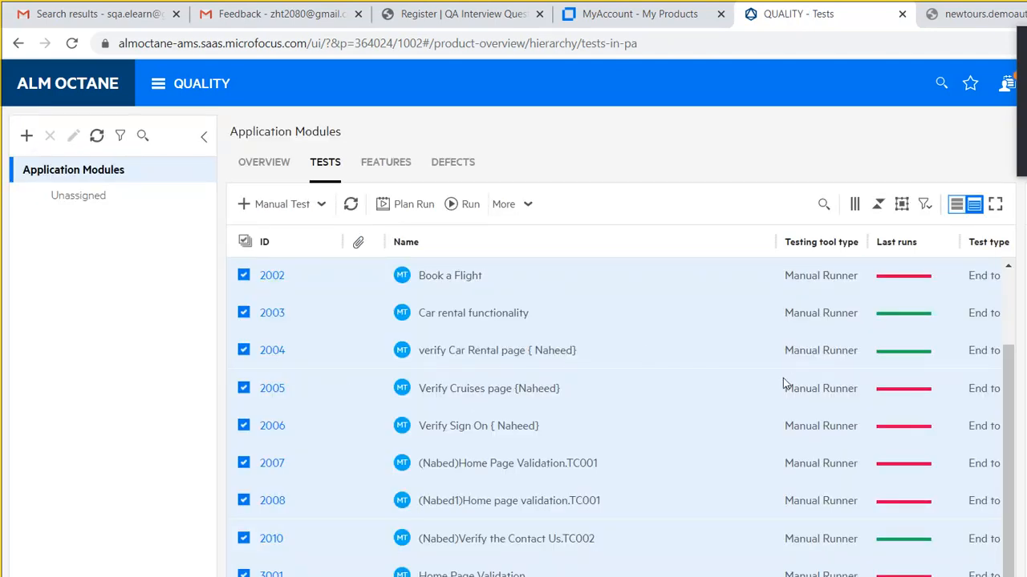
{"action": "scroll", "coordinate": [809, 365], "scroll_direction": "down", "scroll_amount": 1}
{"action": "scroll", "coordinate": [812, 385], "scroll_direction": "down", "scroll_amount": 1}
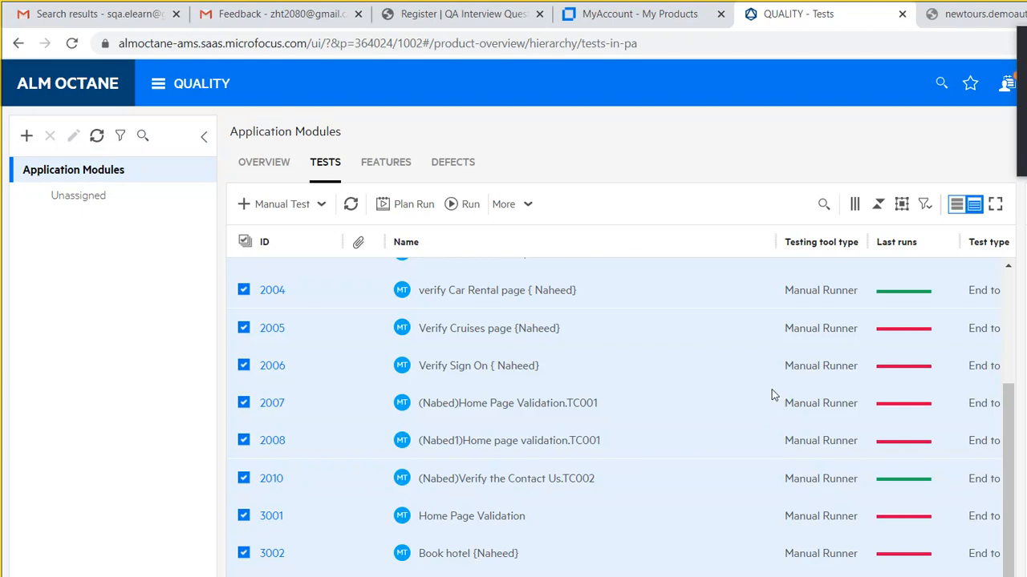
{"action": "scroll", "coordinate": [810, 379], "scroll_direction": "up", "scroll_amount": 3}
{"action": "scroll", "coordinate": [810, 301], "scroll_direction": "up", "scroll_amount": 2}
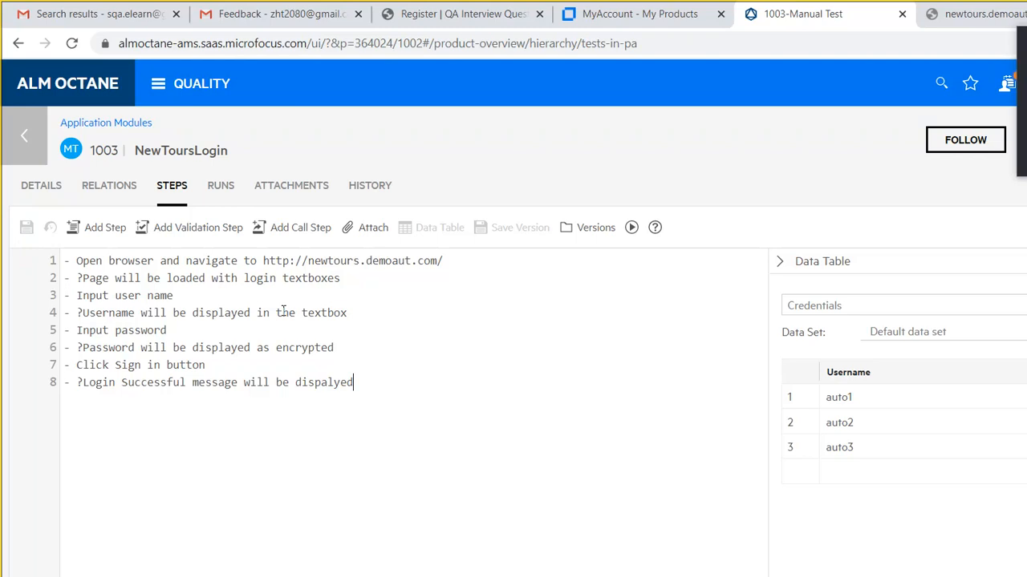
- Back in Book a Flight, delete the old NewToursLogin call in step 1
{"action": "left_click", "coordinate": [20, 110]}
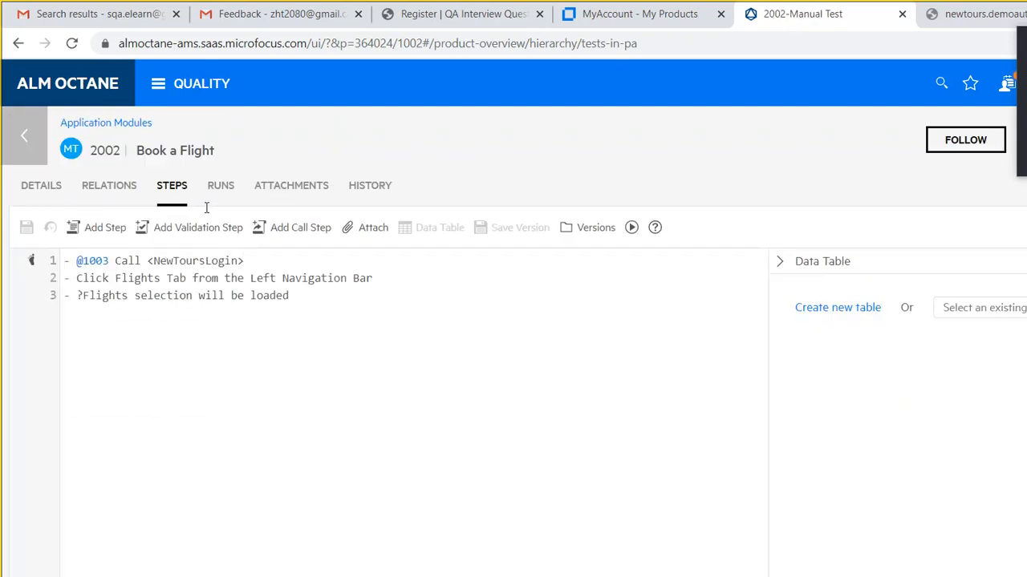
{"action": "key", "text": "BackSpace"}
{"action": "key", "text": "BackSpace"}
{"action": "key", "text": "BackSpace"}
{"action": "key", "text": "BackSpace"}
{"action": "key", "text": "BackSpace"}
{"action": "key", "text": "BackSpace"}
{"action": "key", "text": "BackSpace"}
{"action": "key", "text": "BackSpace"}
{"action": "key", "text": "BackSpace"}
{"action": "key", "text": "BackSpace"}
{"action": "key", "text": "BackSpace"}
{"action": "key", "text": "BackSpace"}
{"action": "key", "text": "BackSpace"}
{"action": "key", "text": "BackSpace"}
{"action": "key", "text": "BackSpace"}
{"action": "key", "text": "BackSpace"}
{"action": "key", "text": "BackSpace"}
{"action": "key", "text": "BackSpace"}
{"action": "key", "text": "BackSpace"}
{"action": "key", "text": "BackSpace"}
{"action": "key", "text": "BackSpace"}
{"action": "key", "text": "BackSpace"}
{"action": "key", "text": "BackSpace"}
{"action": "key", "text": "BackSpace"}
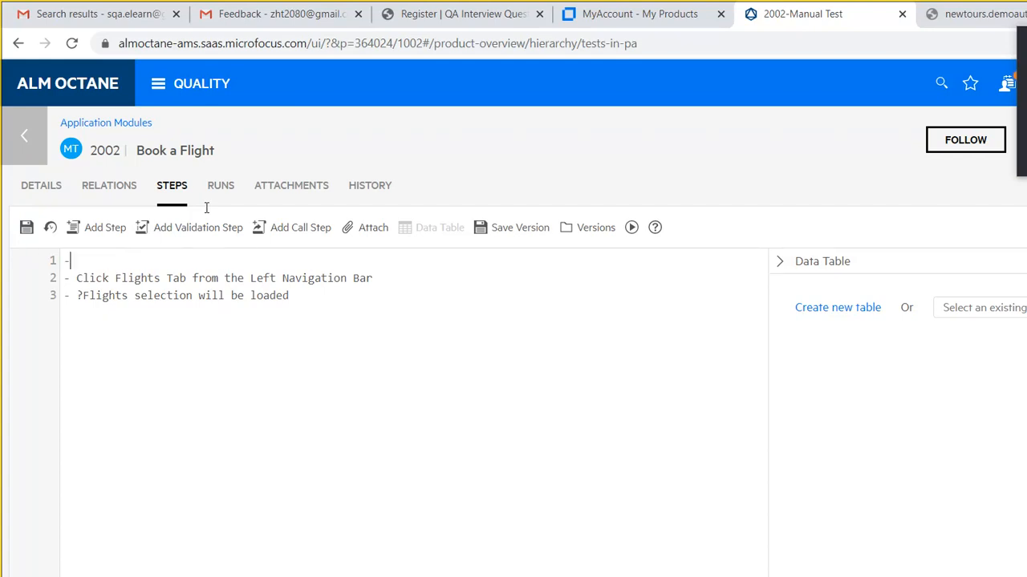
{"action": "key", "text": "BackSpace"}
- Insert a call step to 1003 NewToursLogin, drop the empty line, save, and open the Run dialog
{"action": "left_click", "coordinate": [233, 189]}
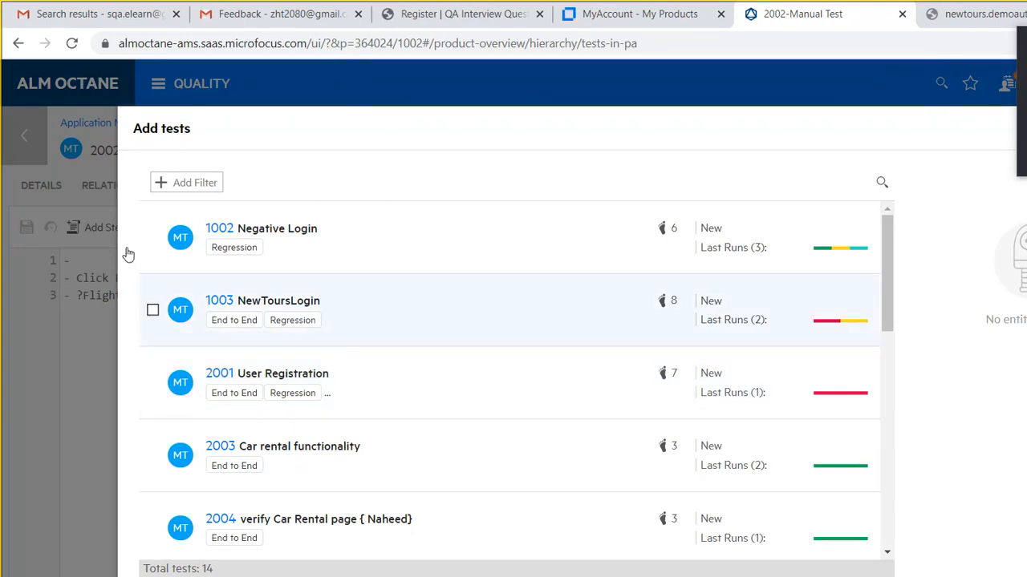
{"action": "left_click", "coordinate": [152, 309]}
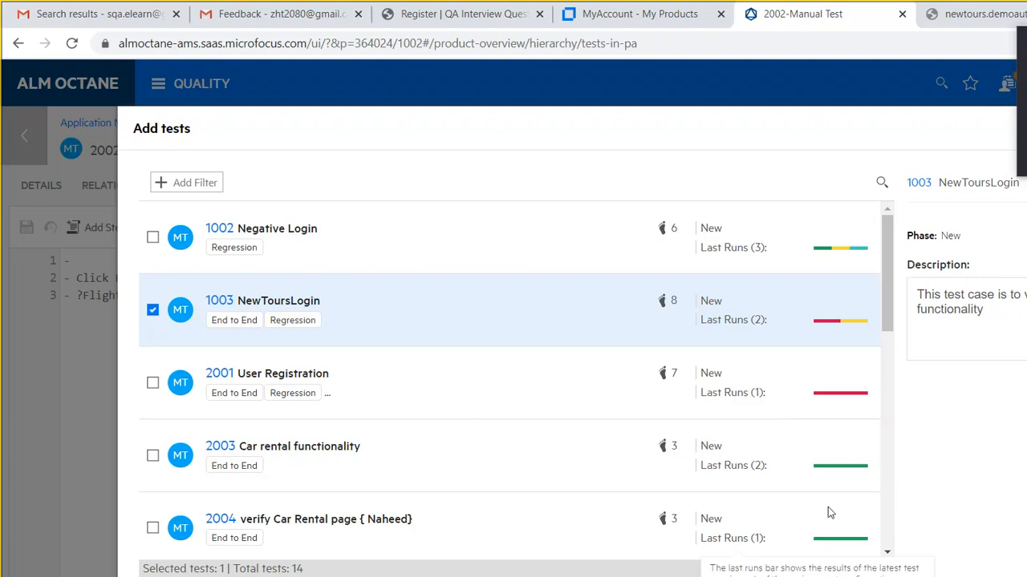
{"action": "left_click", "coordinate": [851, 499]}
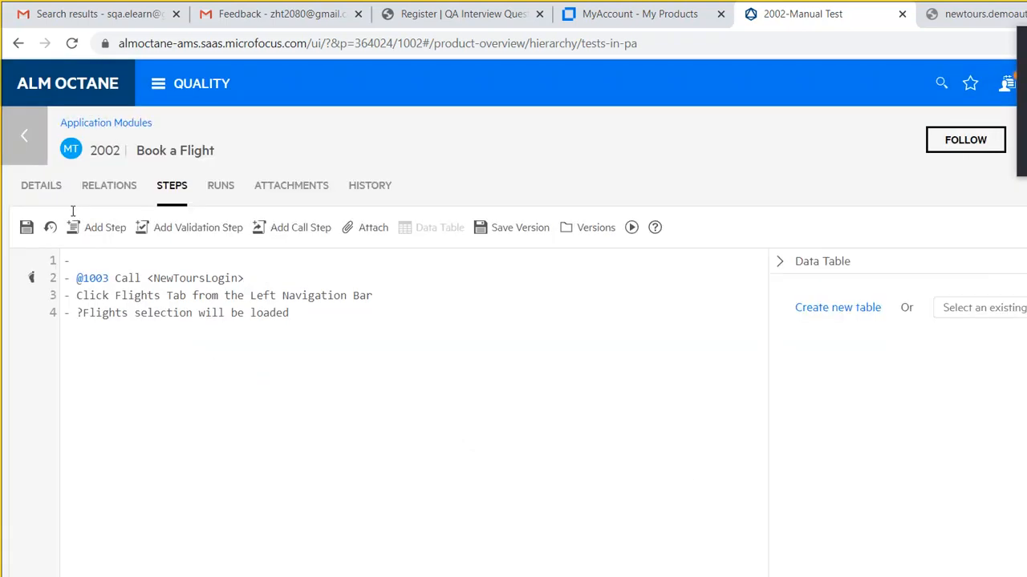
{"action": "key", "text": "BackSpace"}
{"action": "key", "text": "BackSpace"}
{"action": "key", "text": "Delete"}
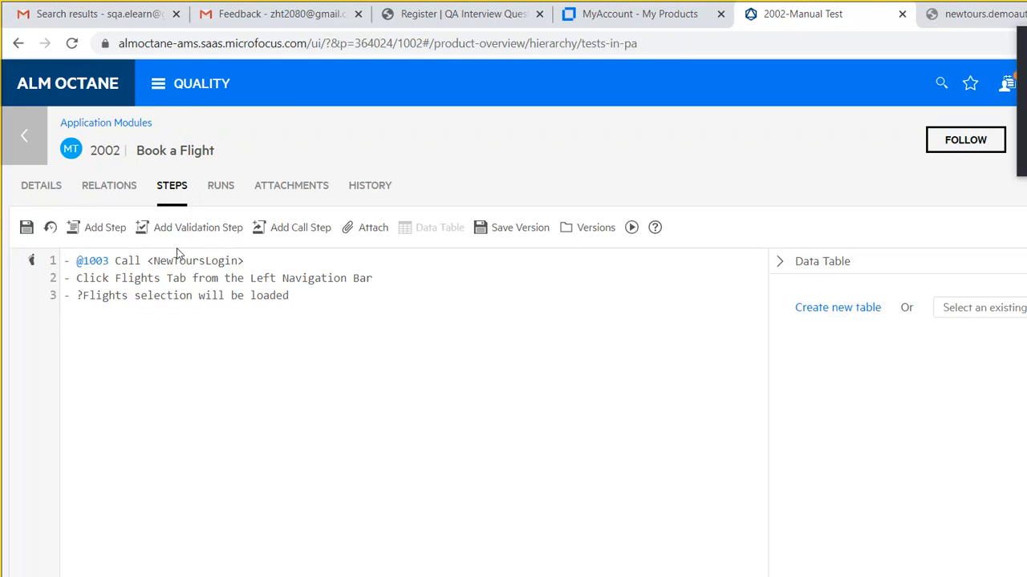
{"action": "left_click", "coordinate": [23, 185]}
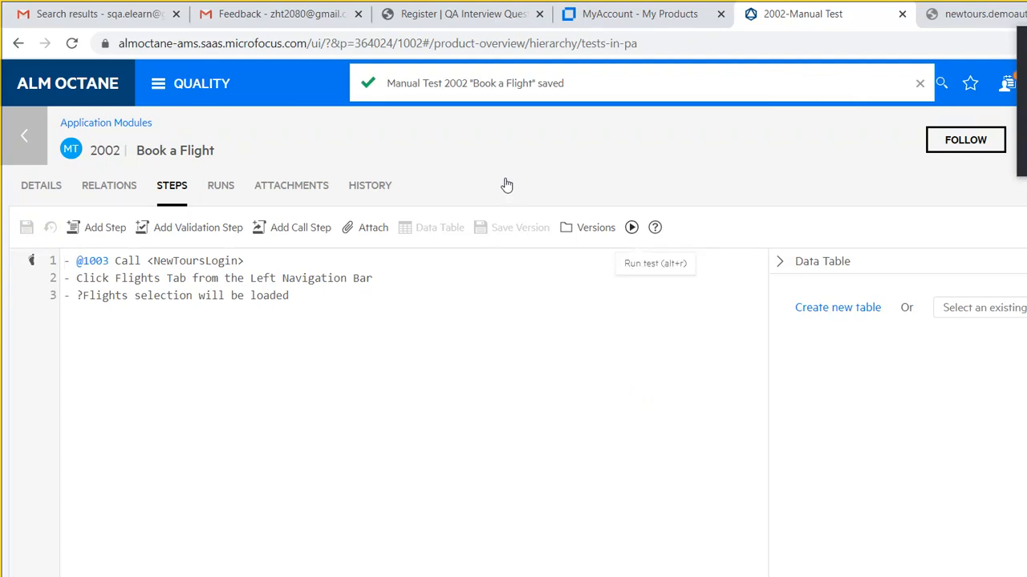
{"action": "key", "text": "alt+r"}
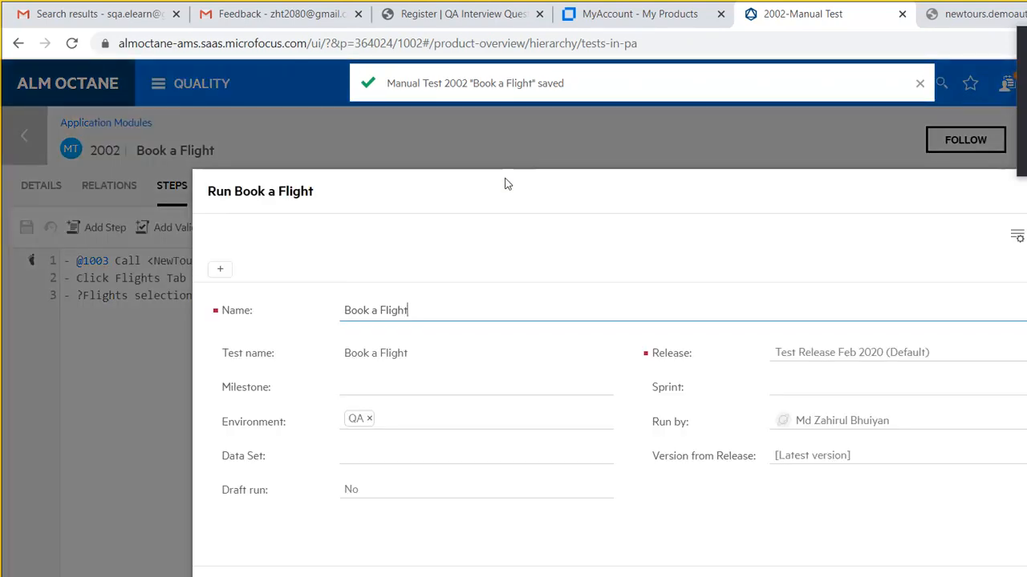
- Launch the Book a Flight run, view the Manual Runner, then return to the test's steps via Word
{"action": "left_click", "coordinate": [783, 470]}
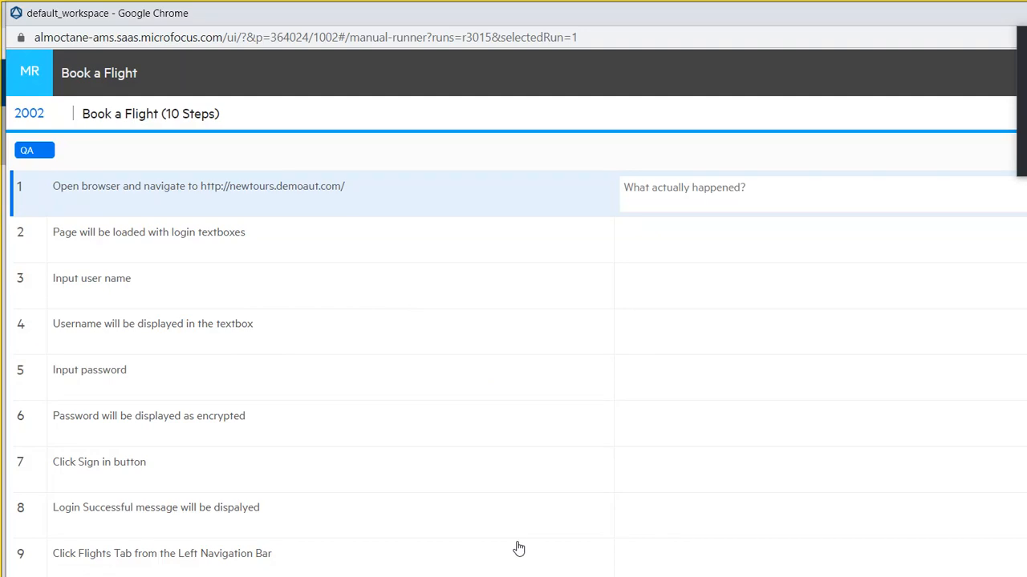
{"action": "left_click", "coordinate": [989, 30]}
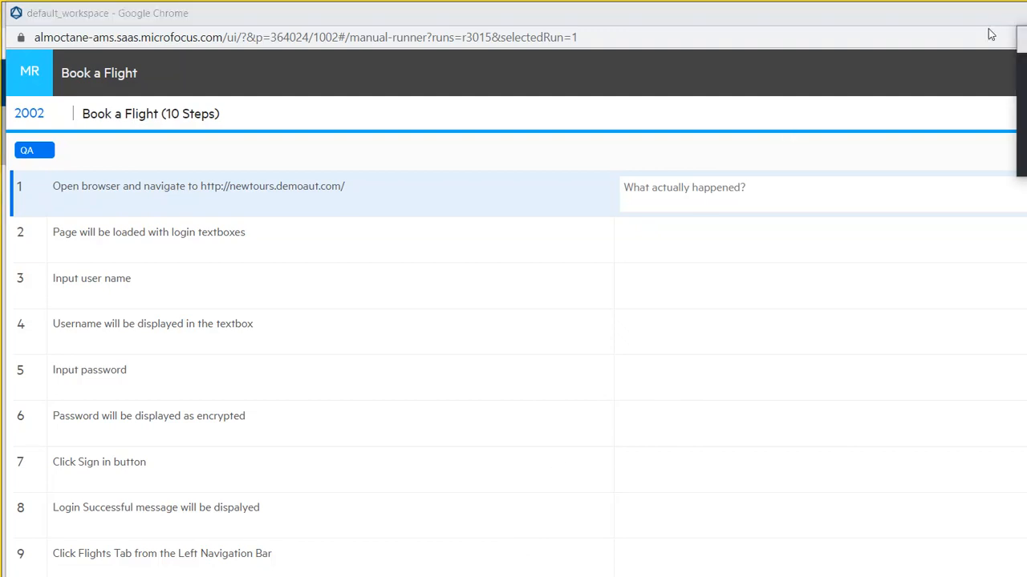
{"action": "left_click", "coordinate": [515, 549]}
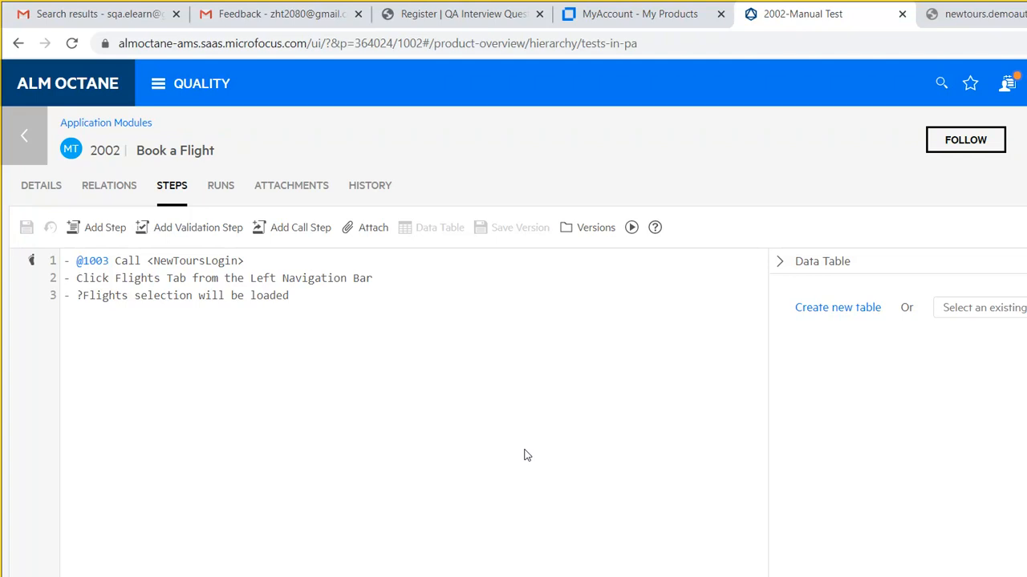
{"action": "left_click", "coordinate": [731, 570]}
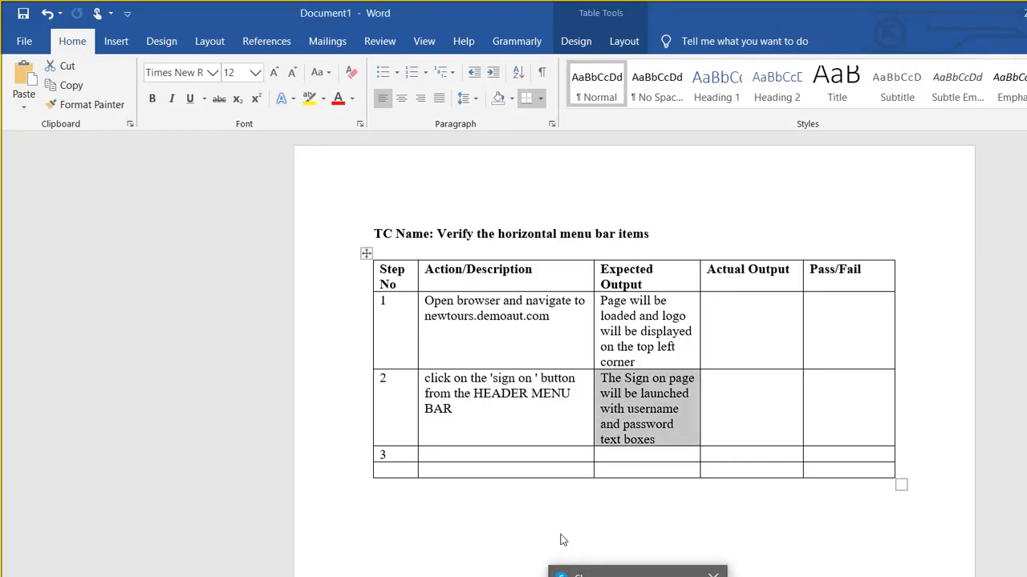
{"action": "left_click", "coordinate": [473, 571]}
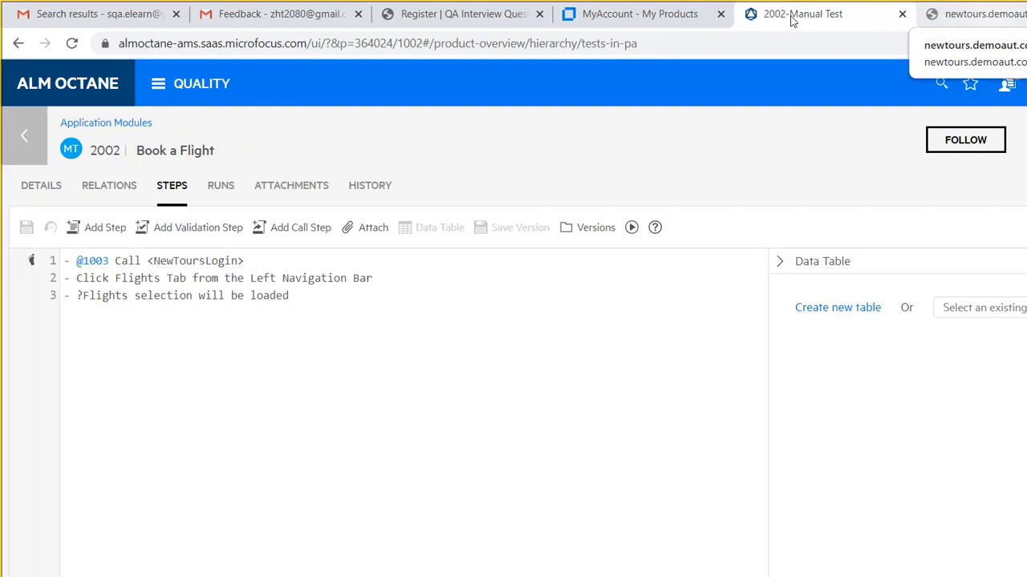
- Reload newtours.demoaut.com on the newtours tab, then open a new blank tab
{"action": "key", "text": "ctrl+Tab"}
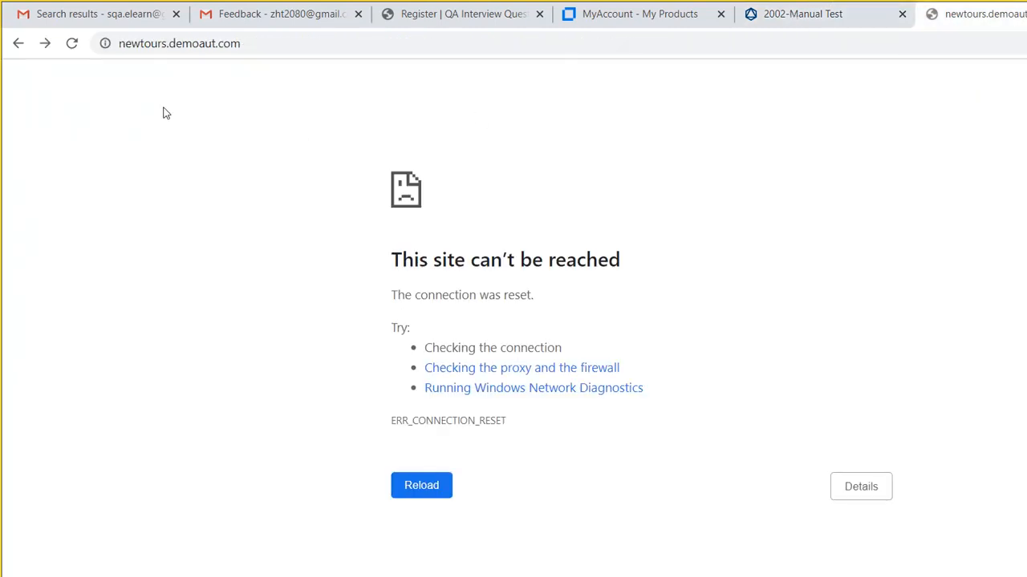
{"action": "left_click", "coordinate": [248, 38]}
{"action": "key", "text": "Return"}
{"action": "key", "text": "ctrl+t"}
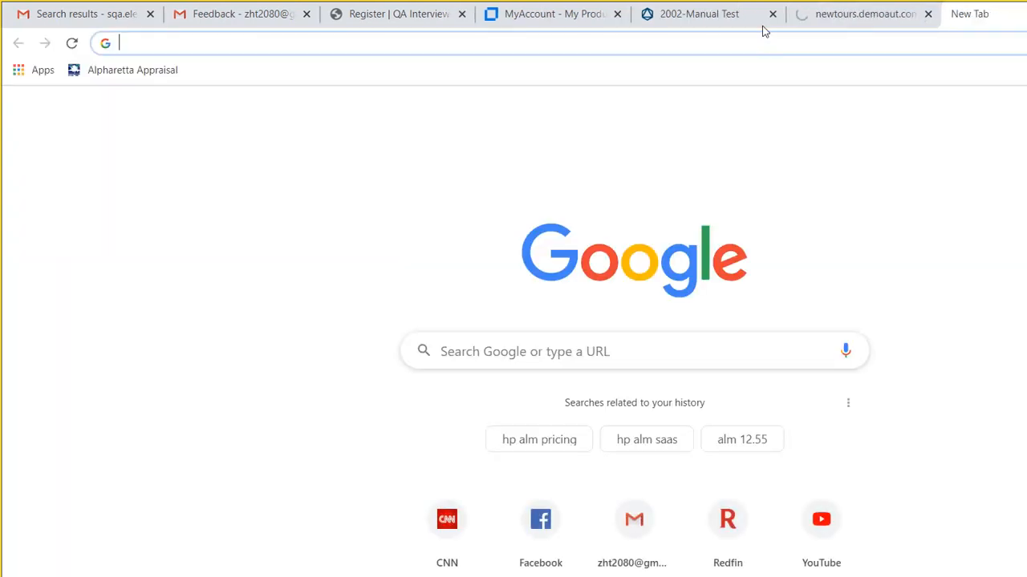
- Search 'website with vertical and horizontal menus' and view the Wix and thoughtlab example sites
{"action": "type", "text": "we"}
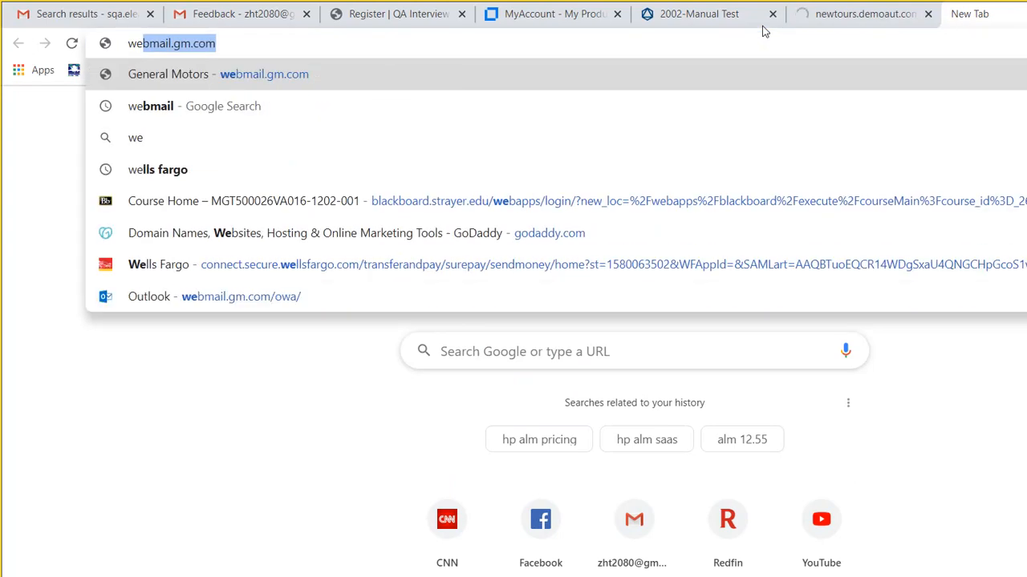
{"action": "type", "text": "bsite"}
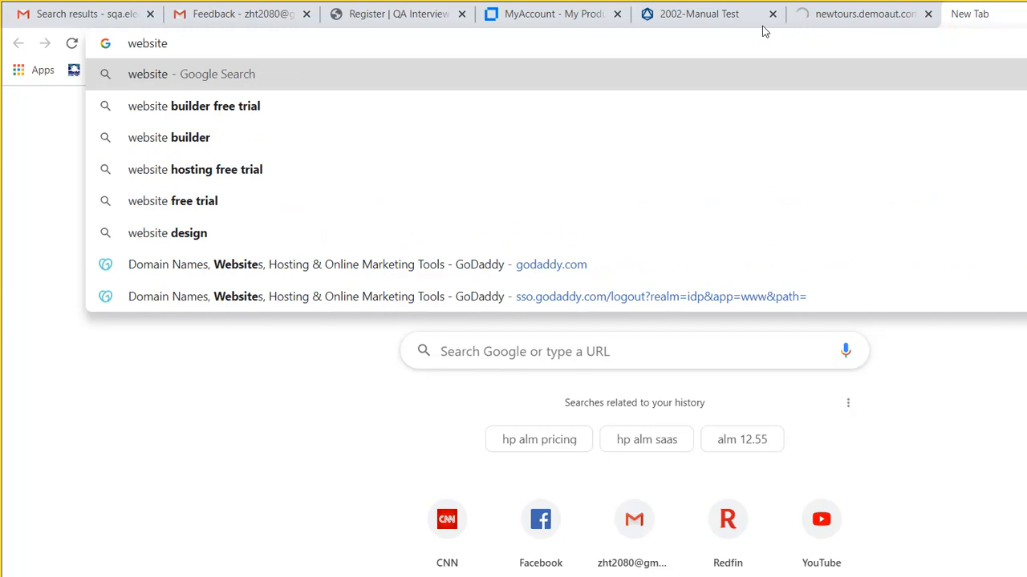
{"action": "type", "text": " with "}
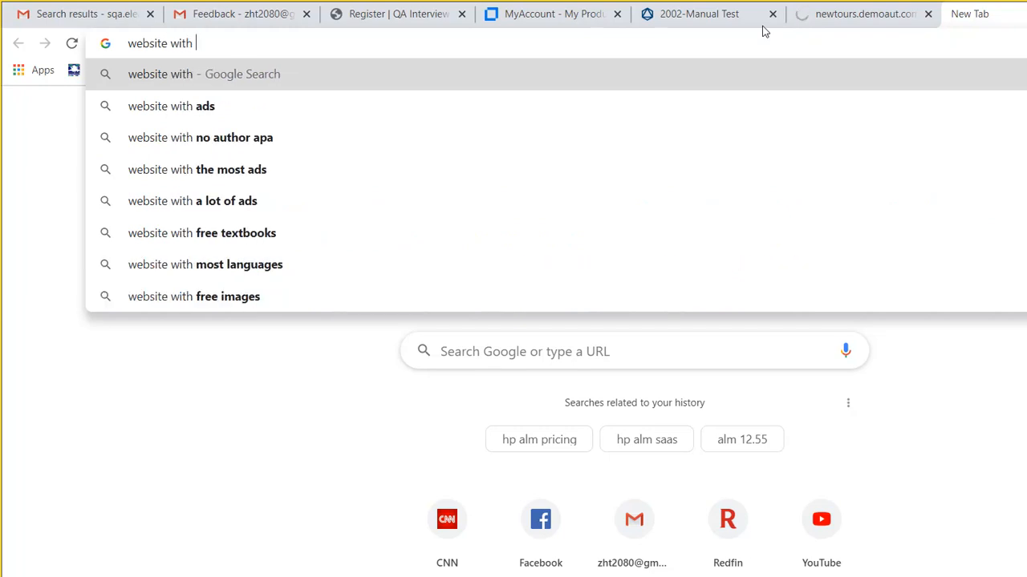
{"action": "type", "text": "vertical"}
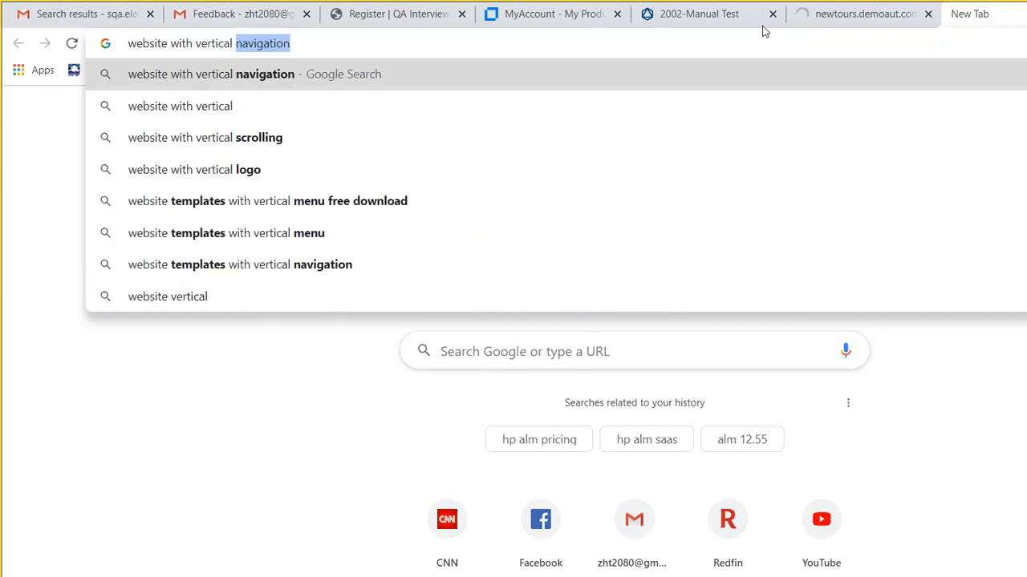
{"action": "type", "text": " and h"}
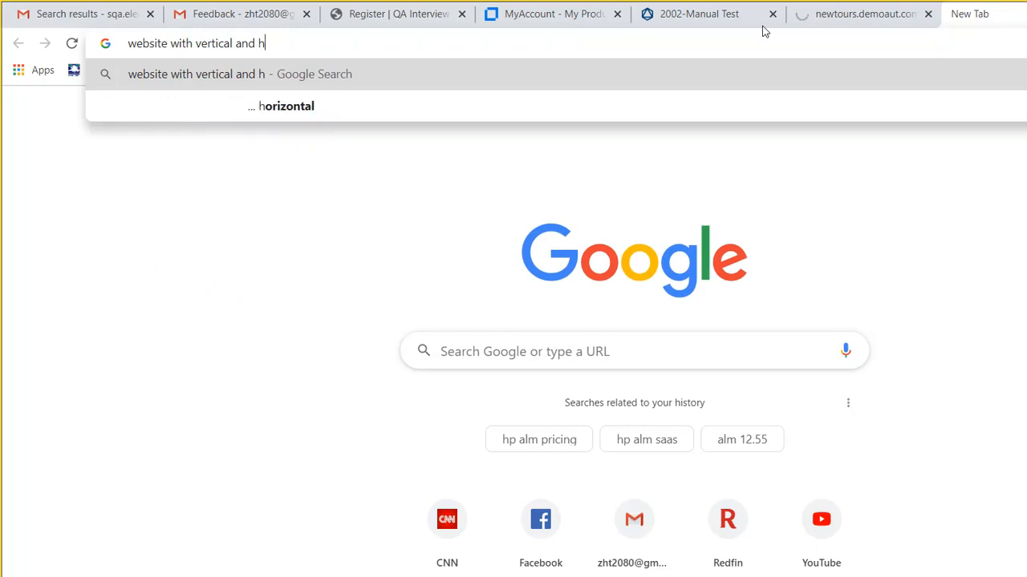
{"action": "type", "text": "orizontal"}
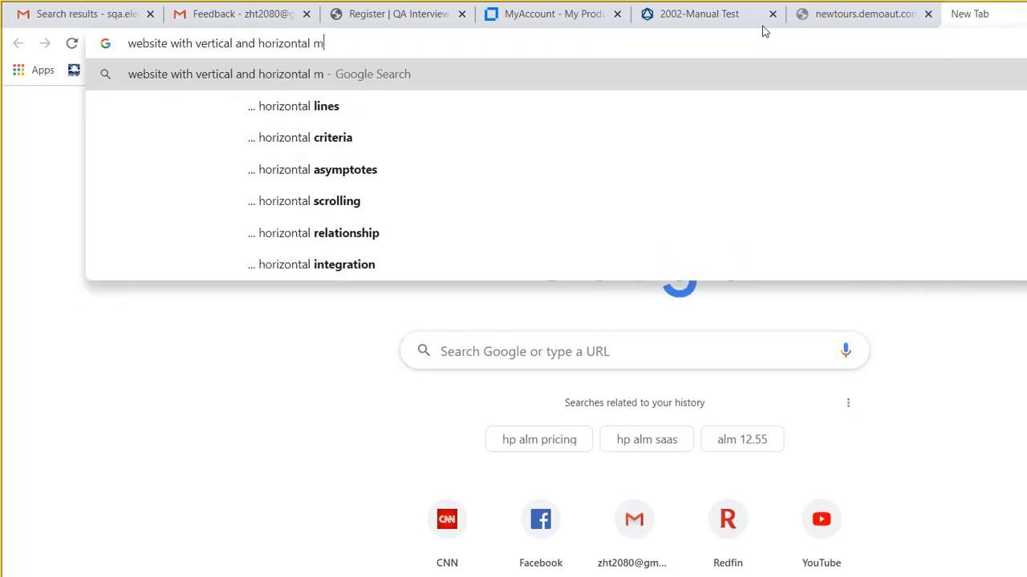
{"action": "type", "text": " menu"}
{"action": "type", "text": "s"}
{"action": "key", "text": "Return"}
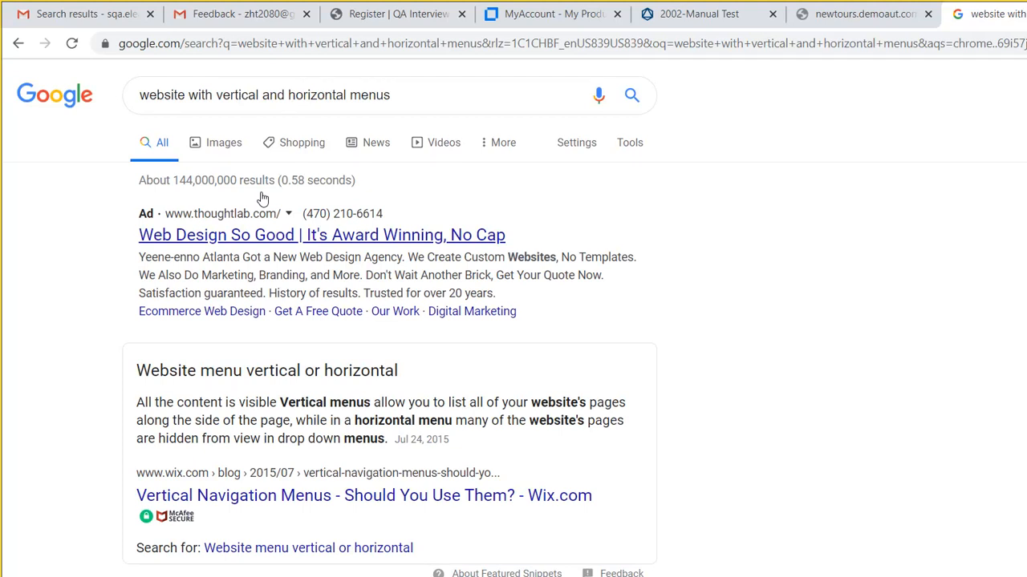
{"action": "left_click", "coordinate": [211, 405]}
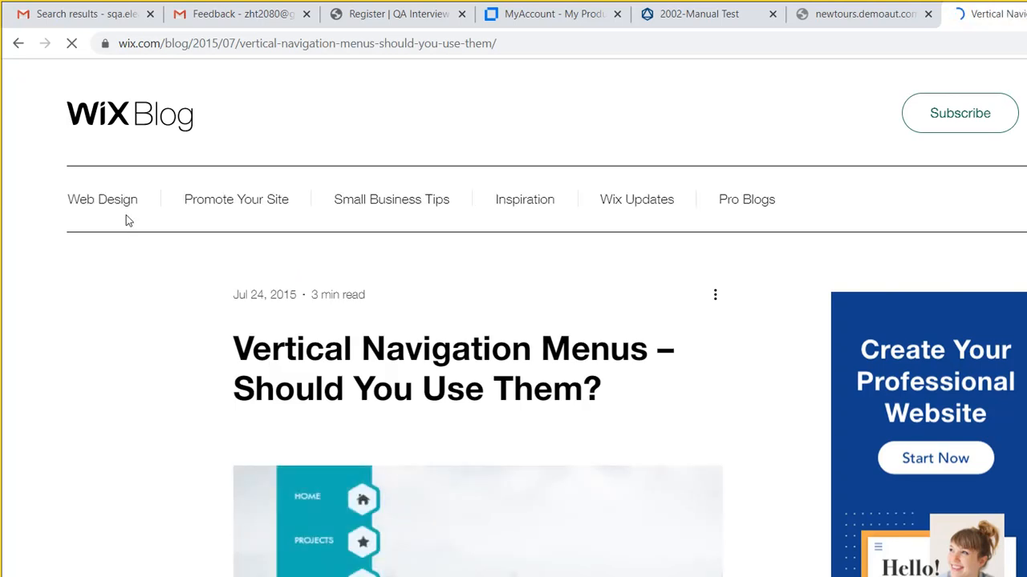
{"action": "mouse_move", "coordinate": [81, 195]}
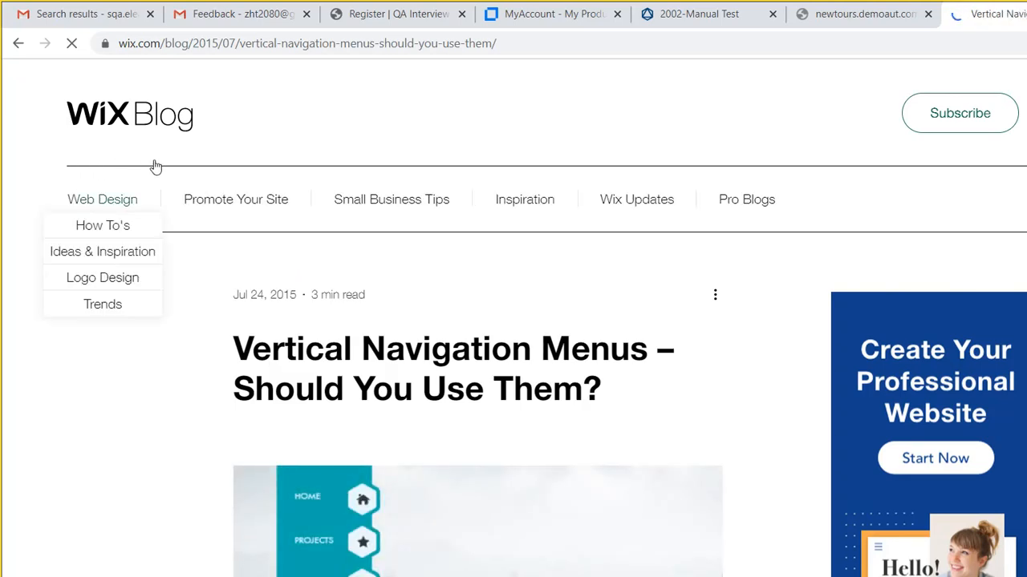
{"action": "mouse_move", "coordinate": [216, 168]}
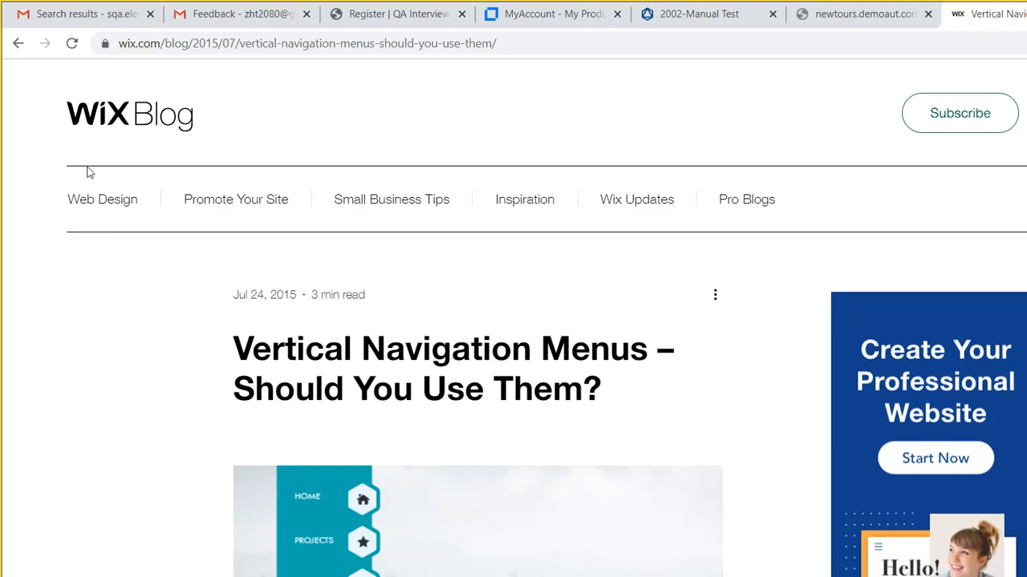
{"action": "left_click", "coordinate": [18, 41]}
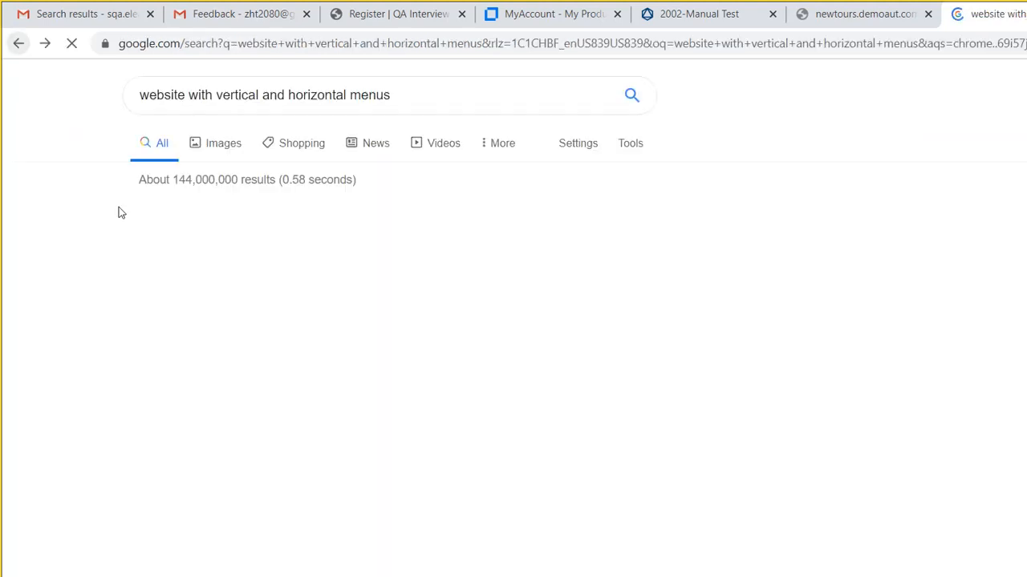
{"action": "left_click", "coordinate": [201, 189]}
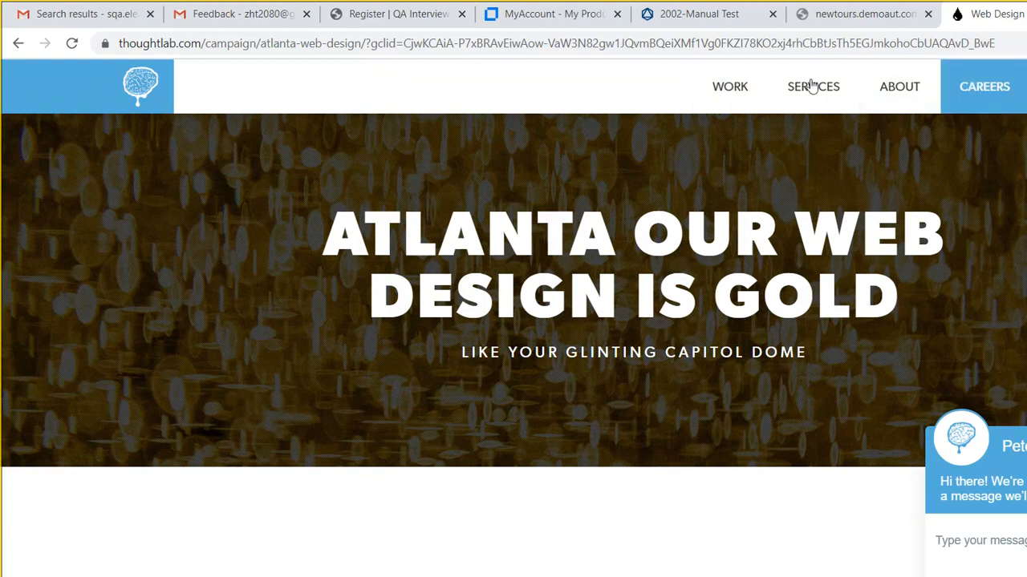
{"action": "left_click", "coordinate": [17, 42]}
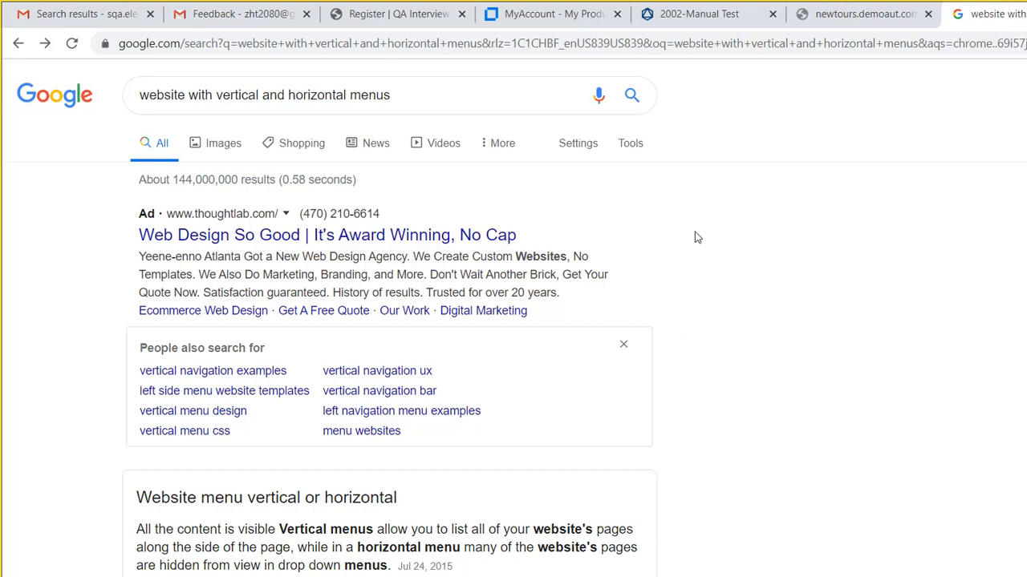
- Go to macys.com, show its Shop by Department menu, then switch back to the newtours tab
{"action": "left_click", "coordinate": [273, 42]}
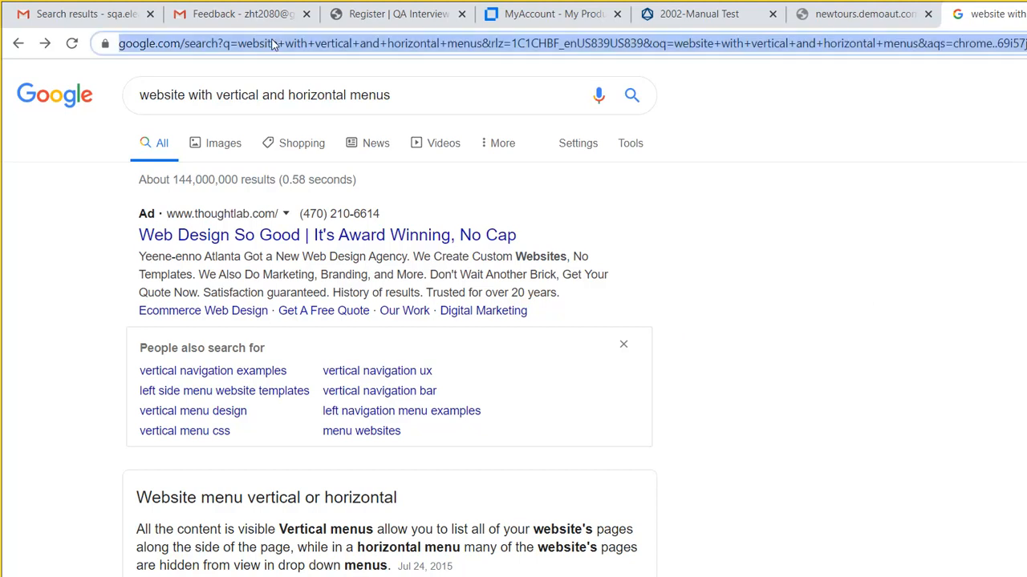
{"action": "type", "text": "macys"}
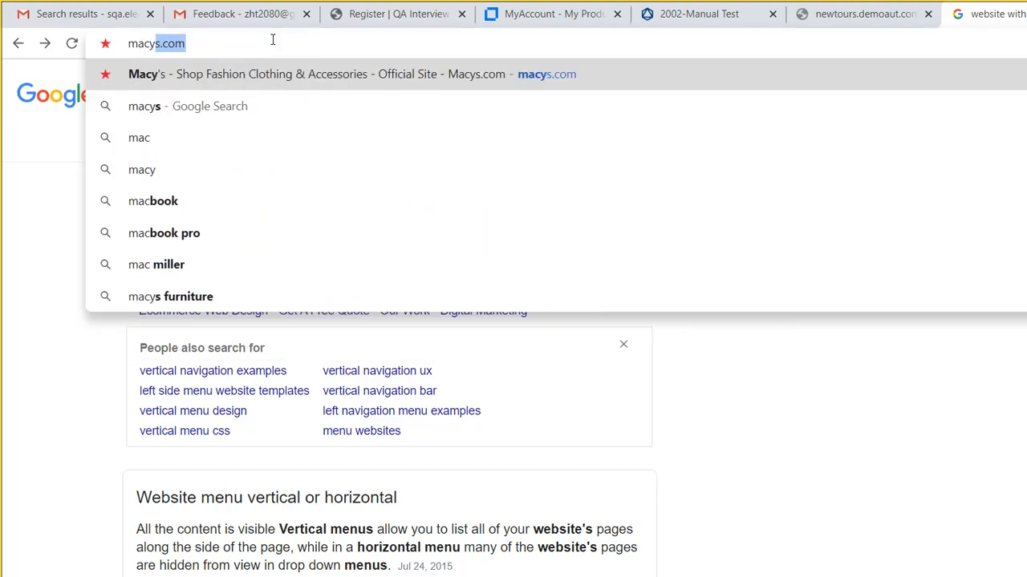
{"action": "key", "text": "Return"}
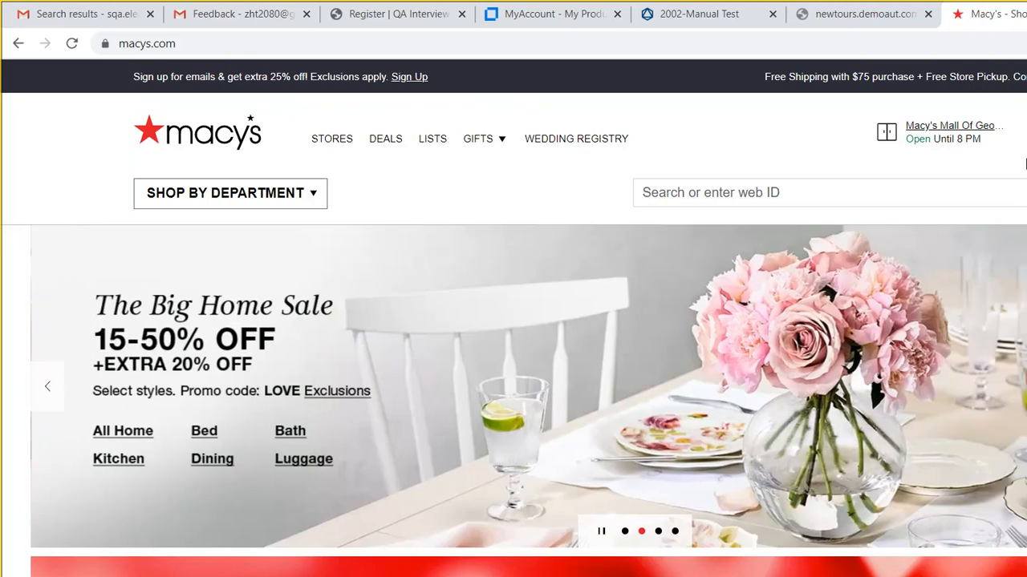
{"action": "scroll", "coordinate": [1025, 127], "scroll_direction": "down", "scroll_amount": 10}
{"action": "scroll", "coordinate": [1024, 273], "scroll_direction": "up", "scroll_amount": 10}
{"action": "left_click", "coordinate": [195, 31]}
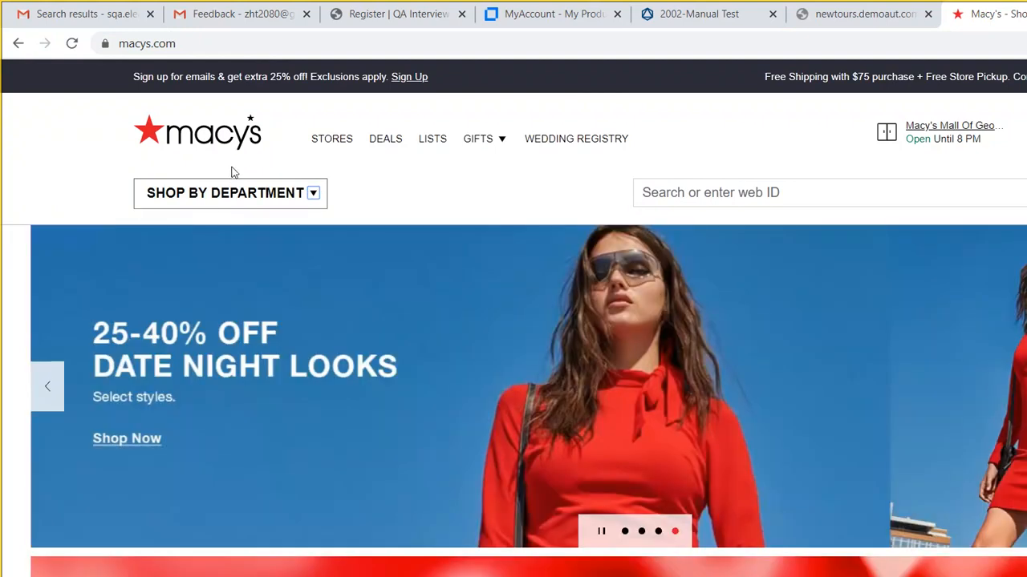
{"action": "mouse_move", "coordinate": [252, 158]}
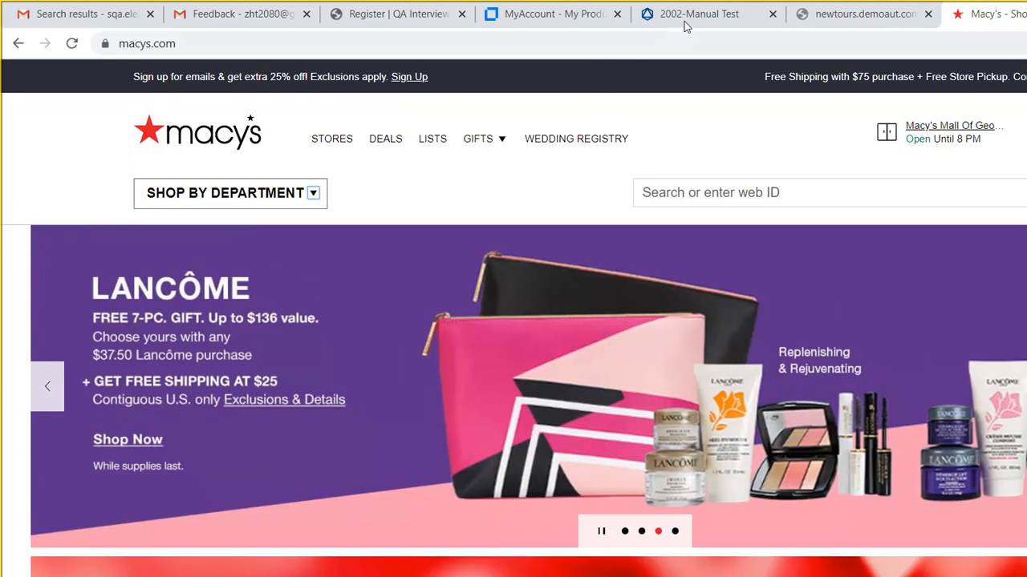
{"action": "key", "text": "ctrl+shift+Tab"}
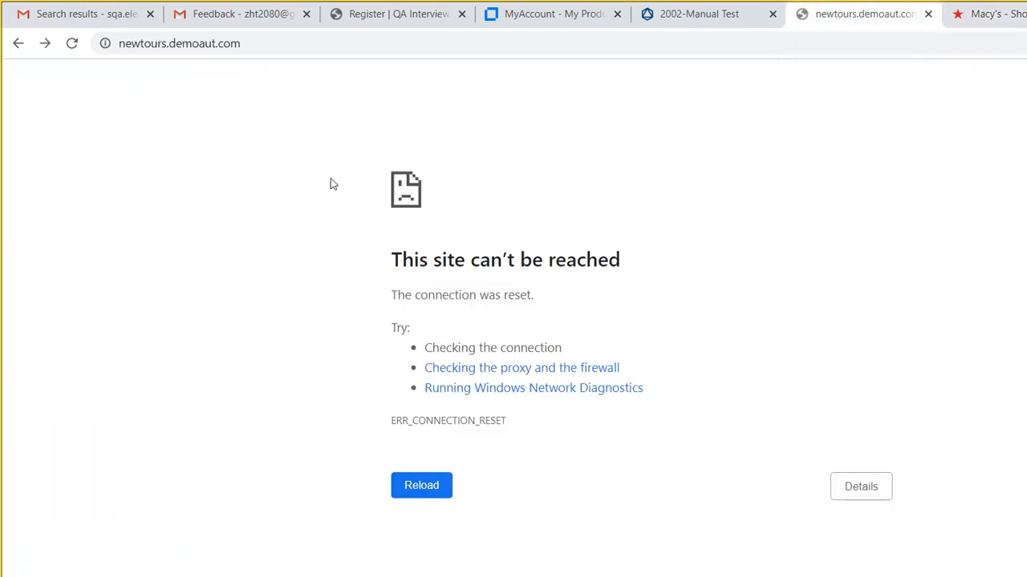
- Reload newtours.demoaut.com and mark the snipped connection error with a yellow highlight
{"action": "left_click", "coordinate": [300, 40]}
{"action": "key", "text": "Return"}
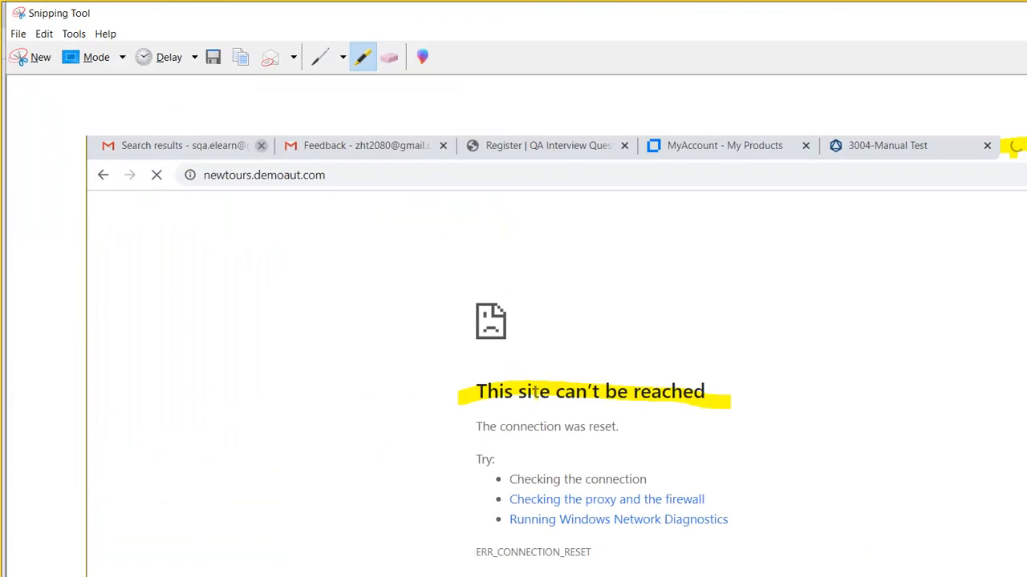
{"action": "left_click", "coordinate": [674, 479]}
- Finish highlighting the error snip, then capture the Mercury Tours page as a new snip
{"action": "left_click_drag", "start_coordinate": [447, 331], "coordinate": [287, 228]}
{"action": "left_click_drag", "start_coordinate": [225, 181], "coordinate": [6, 90]}
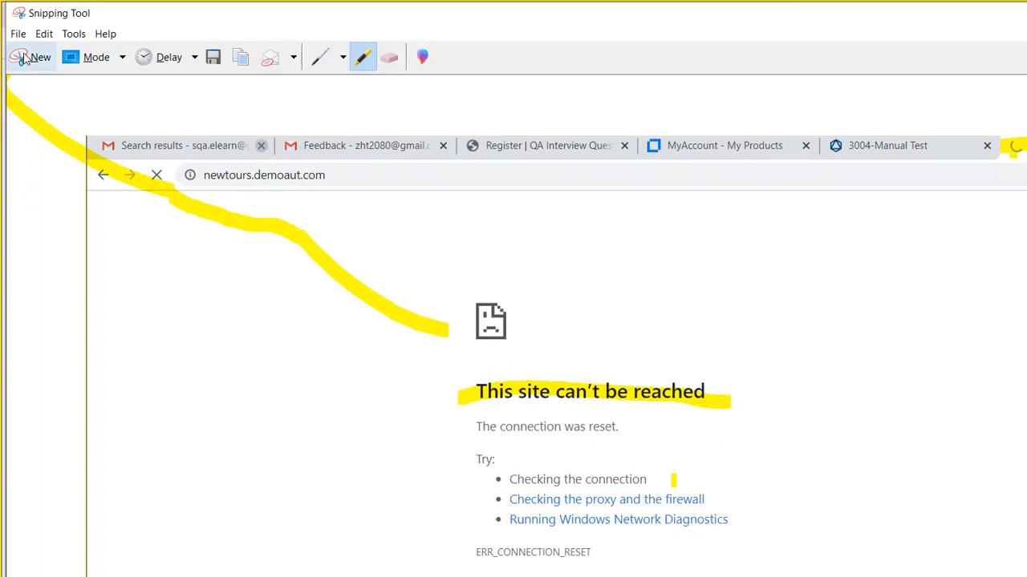
{"action": "left_click", "coordinate": [24, 60]}
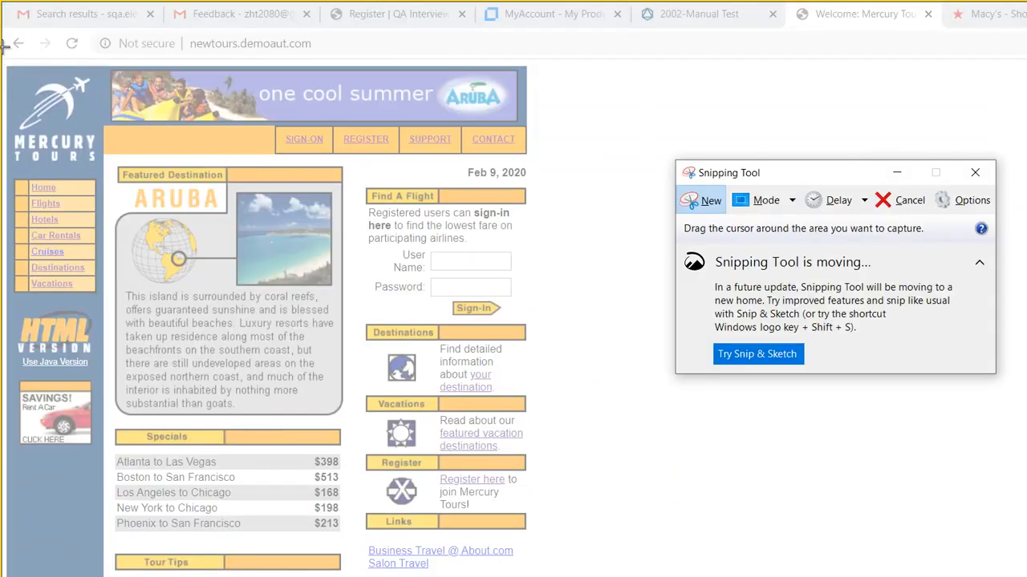
{"action": "left_click_drag", "start_coordinate": [7, 58], "coordinate": [654, 576]}
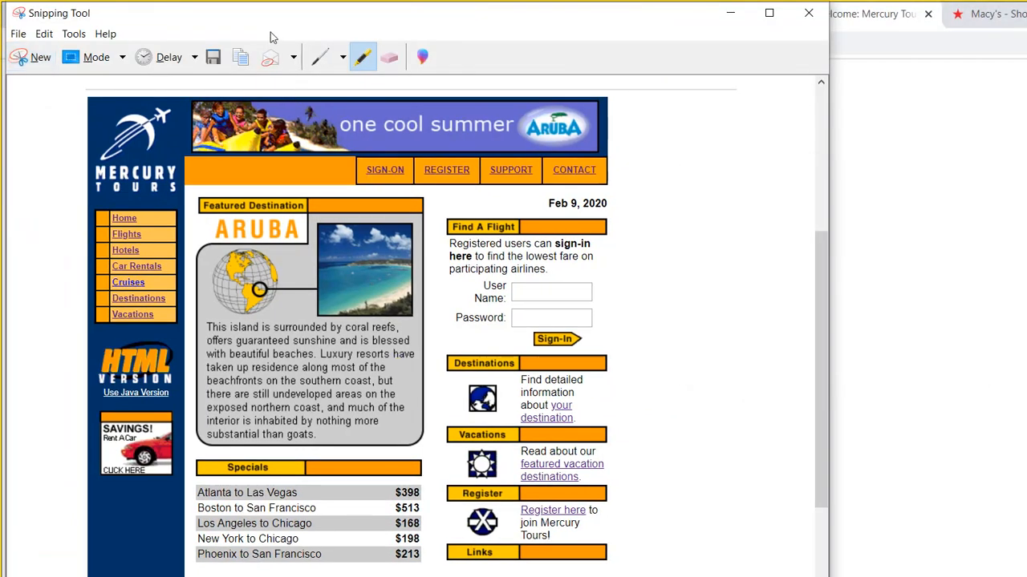
- Circle the SIGN-ON/REGISTER/SUPPORT/CONTACT links and the left Home–Vacations menu in red
{"action": "left_click", "coordinate": [320, 57]}
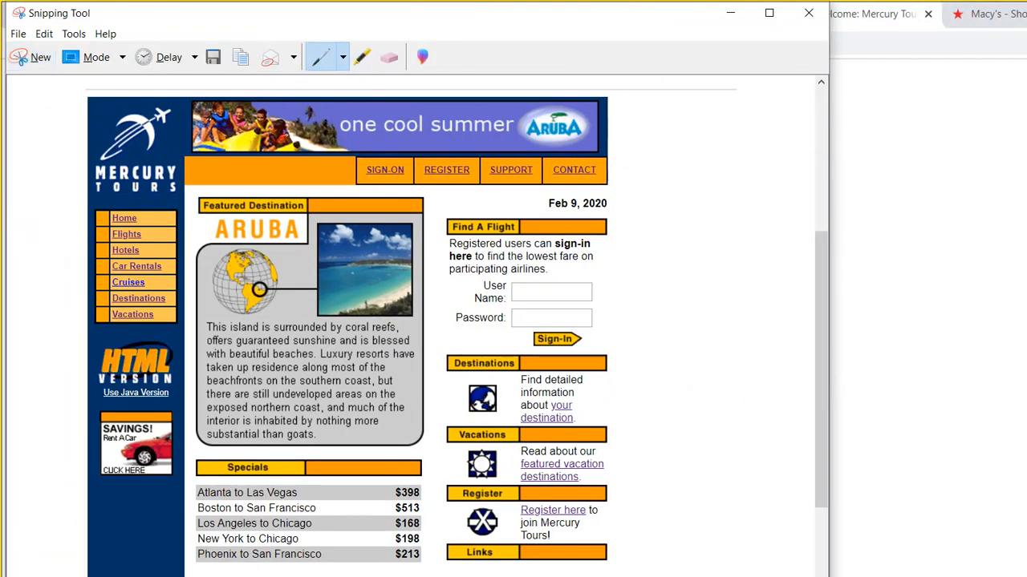
{"action": "mouse_move", "coordinate": [358, 170]}
{"action": "left_mouse_down"}
{"action": "mouse_move", "coordinate": [471, 139]}
{"action": "mouse_move", "coordinate": [597, 138]}
{"action": "mouse_move", "coordinate": [611, 183]}
{"action": "mouse_move", "coordinate": [491, 200]}
{"action": "mouse_move", "coordinate": [361, 198]}
{"action": "mouse_move", "coordinate": [357, 162]}
{"action": "mouse_move", "coordinate": [373, 160]}
{"action": "left_mouse_up"}
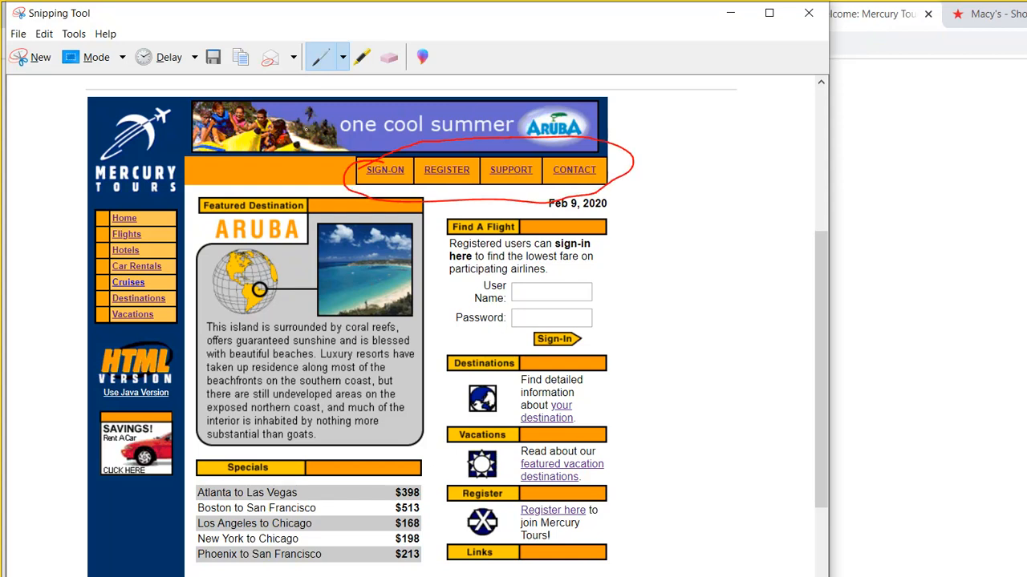
{"action": "mouse_move", "coordinate": [98, 180]}
{"action": "left_mouse_down"}
{"action": "mouse_move", "coordinate": [134, 184]}
{"action": "mouse_move", "coordinate": [186, 281]}
{"action": "mouse_move", "coordinate": [135, 369]}
{"action": "mouse_move", "coordinate": [77, 179]}
{"action": "mouse_move", "coordinate": [119, 156]}
{"action": "left_mouse_up"}
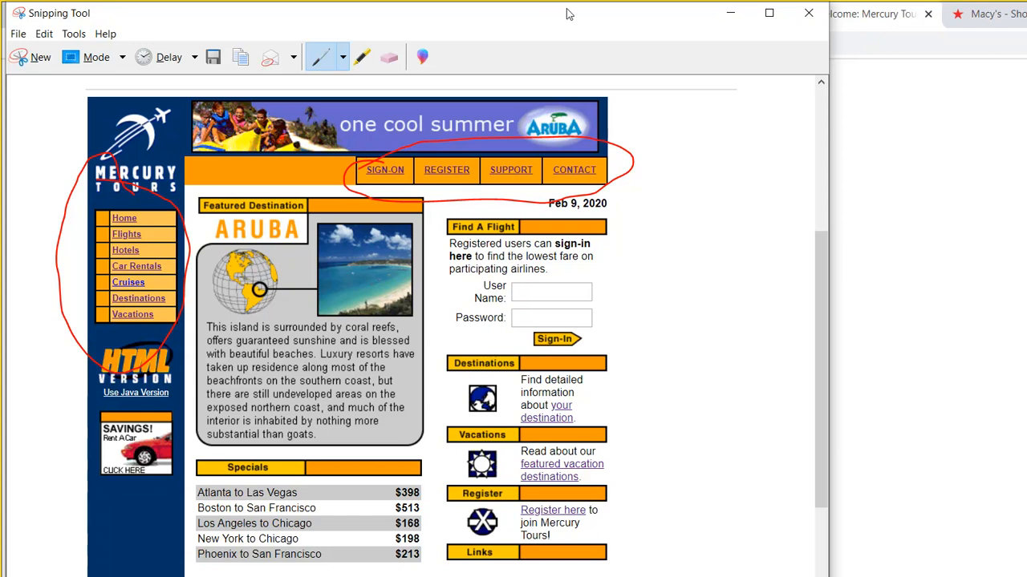
{"action": "left_click", "coordinate": [730, 13]}
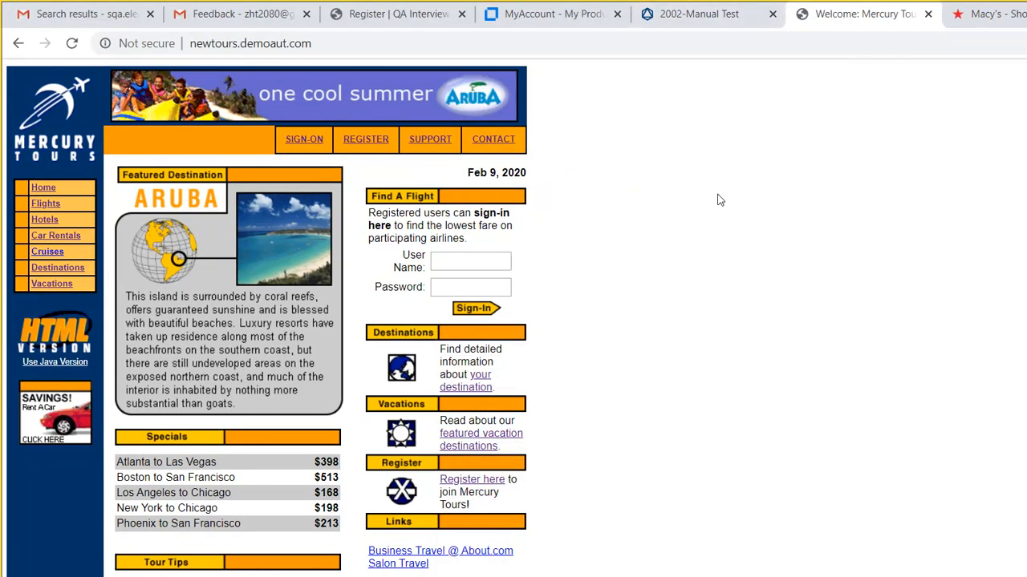
- Reload the Mercury Tours home page at newtours.demoaut.com/index.php
{"action": "left_click", "coordinate": [41, 167]}
- Go back from the 2002-Manual Test details to the Application Modules Tests list
{"action": "left_click", "coordinate": [691, 10]}
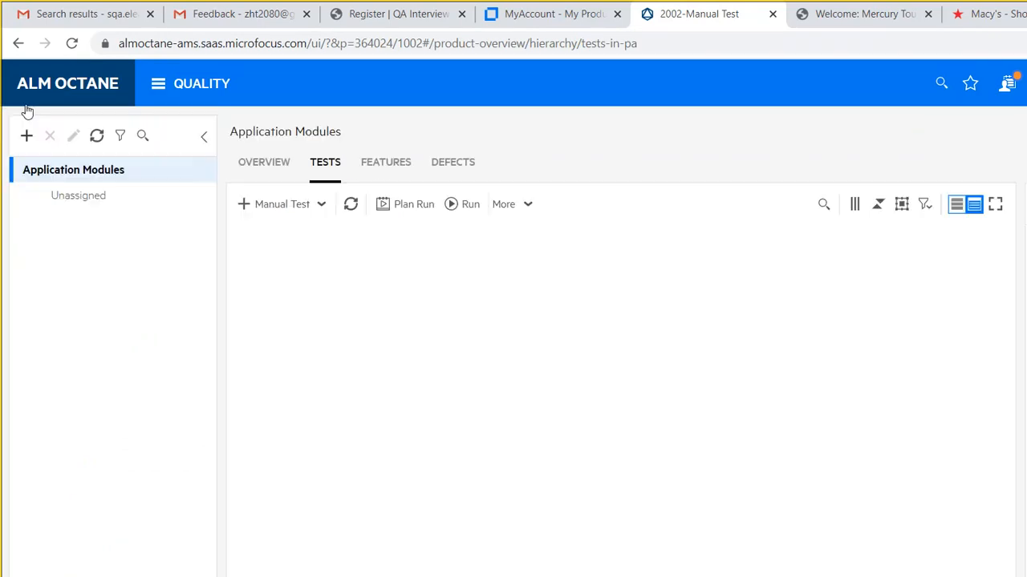
{"action": "left_click", "coordinate": [25, 135]}
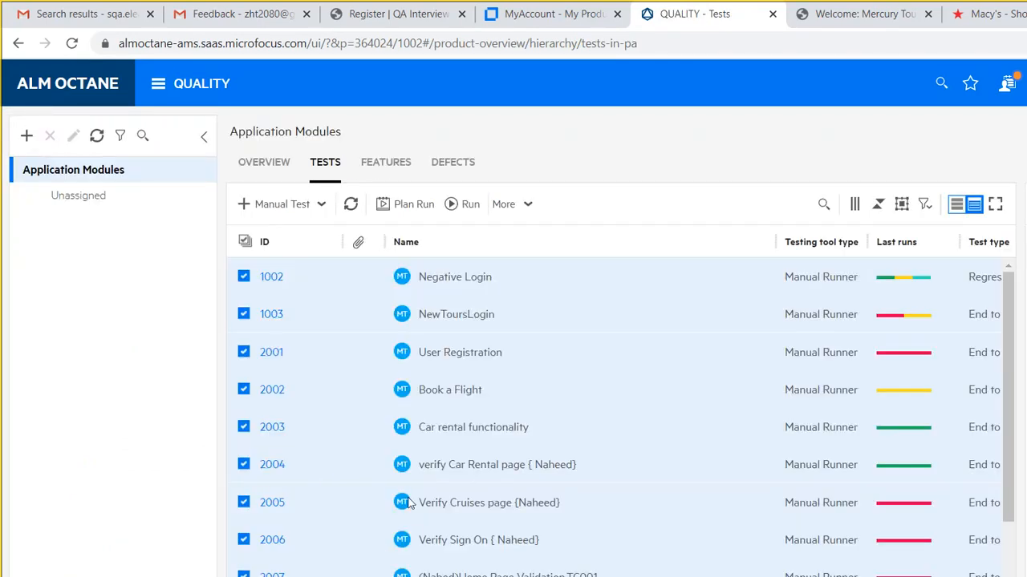
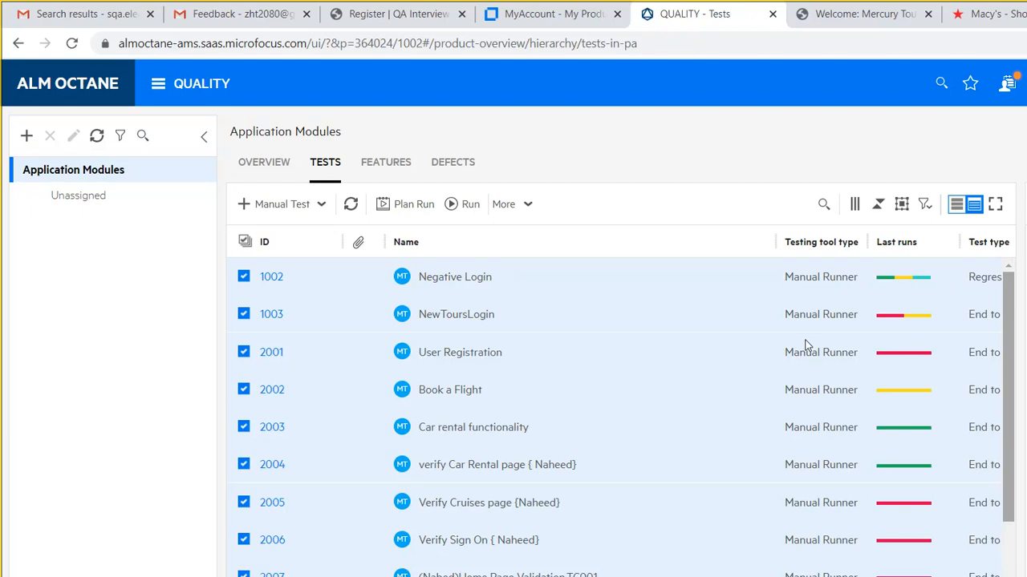
- Scroll the Tests grid to locate manual test 2010 about verifying the Contact Us menu
{"action": "scroll", "coordinate": [807, 347], "scroll_direction": "down", "scroll_amount": 2}
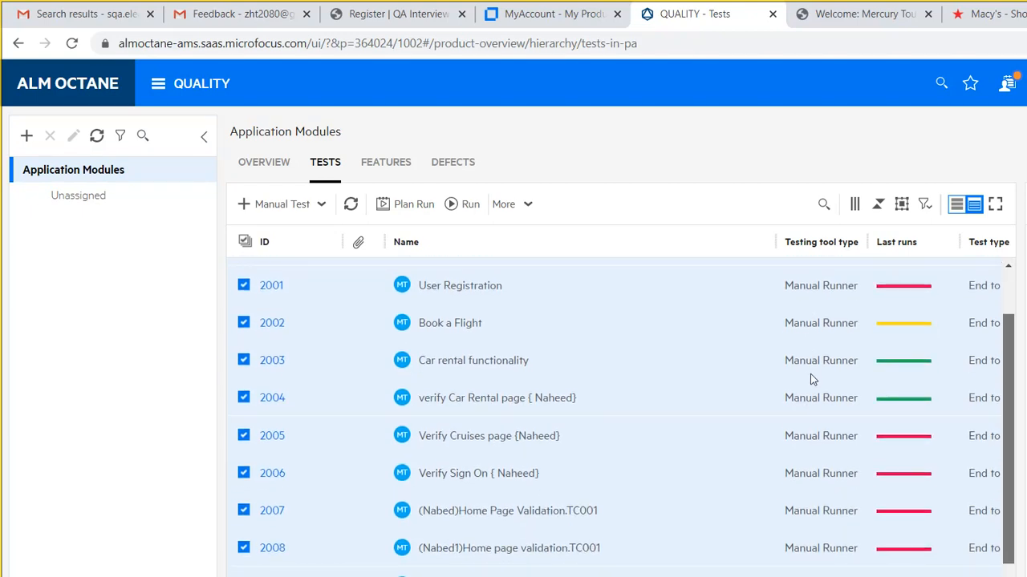
{"action": "scroll", "coordinate": [811, 379], "scroll_direction": "down", "scroll_amount": 3}
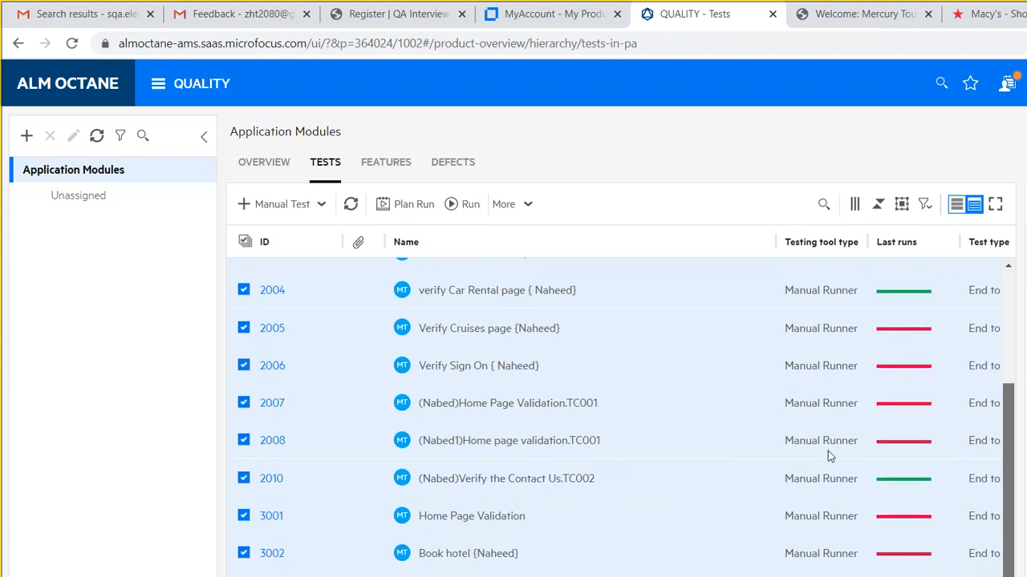
{"action": "scroll", "coordinate": [824, 401], "scroll_direction": "up", "scroll_amount": 3}
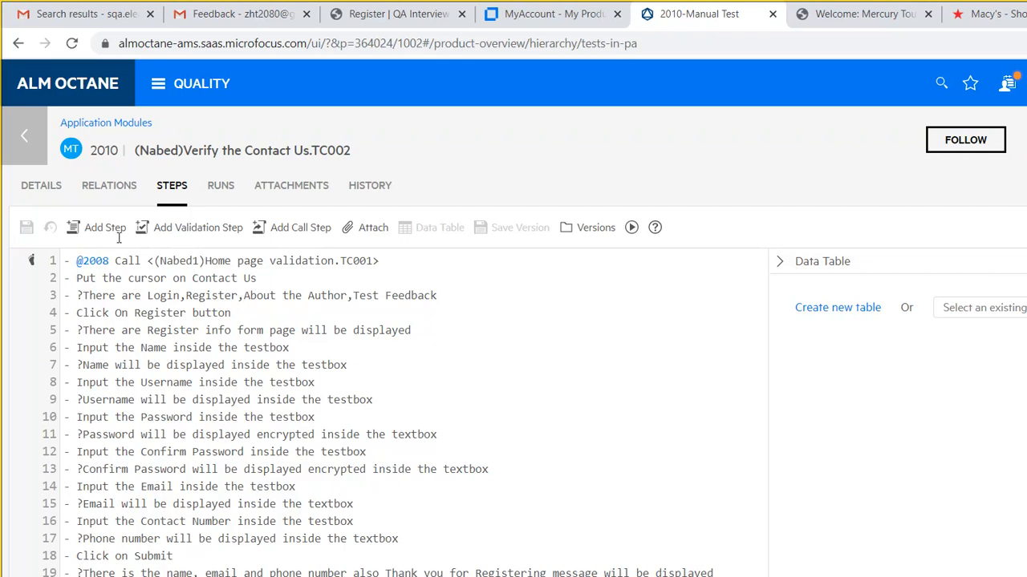
- Reword step 3 to 'Login,Register,About the Author and Test Feedback menu items will be displayed'
{"action": "key", "text": "BackSpace"}
{"action": "key", "text": "BackSpace"}
{"action": "key", "text": "BackSpace"}
{"action": "key", "text": "BackSpace"}
{"action": "key", "text": "BackSpace"}
{"action": "key", "text": "BackSpace"}
{"action": "key", "text": "BackSpace"}
{"action": "key", "text": "BackSpace"}
{"action": "key", "text": "BackSpace"}
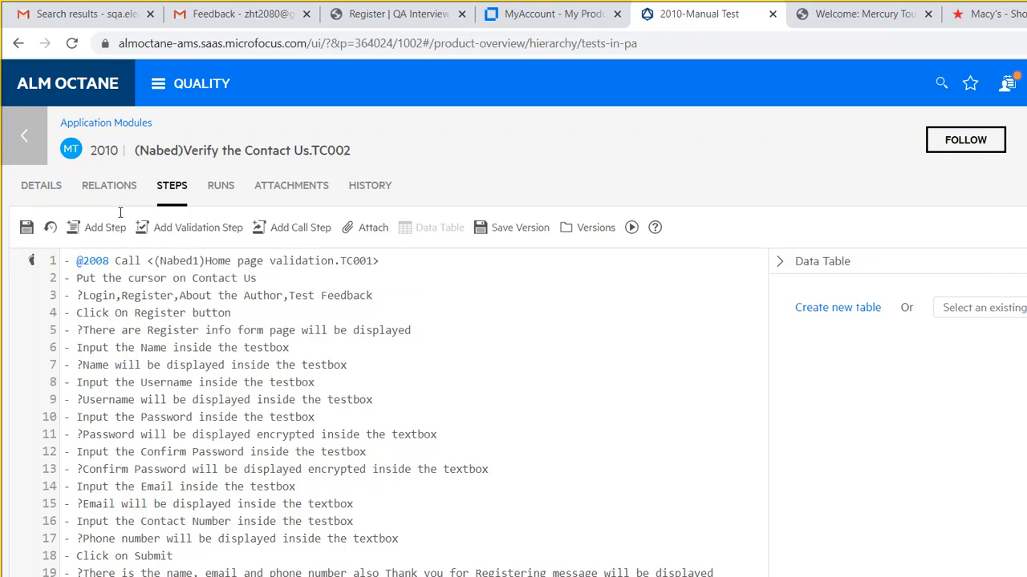
{"action": "key", "text": "Right"}
{"action": "key", "text": "Right"}
{"action": "key", "text": "Right"}
{"action": "key", "text": "Right"}
{"action": "key", "text": "Right"}
{"action": "key", "text": "Right"}
{"action": "key", "text": "Right"}
{"action": "key", "text": "Right"}
{"action": "key", "text": "Right"}
{"action": "key", "text": "Right"}
{"action": "key", "text": "Right"}
{"action": "key", "text": "Right"}
{"action": "key", "text": "Right"}
{"action": "key", "text": "Right"}
{"action": "key", "text": "Right"}
{"action": "key", "text": "Right"}
{"action": "key", "text": "Right"}
{"action": "key", "text": "Right"}
{"action": "key", "text": "Right"}
{"action": "key", "text": "Right"}
{"action": "key", "text": "Right"}
{"action": "key", "text": "Right"}
{"action": "key", "text": "Right"}
{"action": "key", "text": "Right"}
{"action": "key", "text": "Right"}
{"action": "key", "text": "Right"}
{"action": "key", "text": "Right"}
{"action": "key", "text": "Right"}
{"action": "key", "text": "Right"}
{"action": "key", "text": "Right"}
{"action": "key", "text": "Right"}
{"action": "key", "text": "Right"}
{"action": "key", "text": "Right"}
{"action": "key", "text": "Right"}
{"action": "key", "text": "Right"}
{"action": "key", "text": "Left"}
{"action": "key", "text": "Left"}
{"action": "key", "text": "Left"}
{"action": "key", "text": "Left"}
{"action": "key", "text": "Left"}
{"action": "key", "text": "Left"}
{"action": "key", "text": "Left"}
{"action": "key", "text": "Left"}
{"action": "key", "text": "Left"}
{"action": "key", "text": "Left"}
{"action": "key", "text": "Left"}
{"action": "key", "text": "Left"}
{"action": "key", "text": "Left"}
{"action": "key", "text": "Left"}
{"action": "key", "text": "BackSpace"}
{"action": "type", "text": "and"}
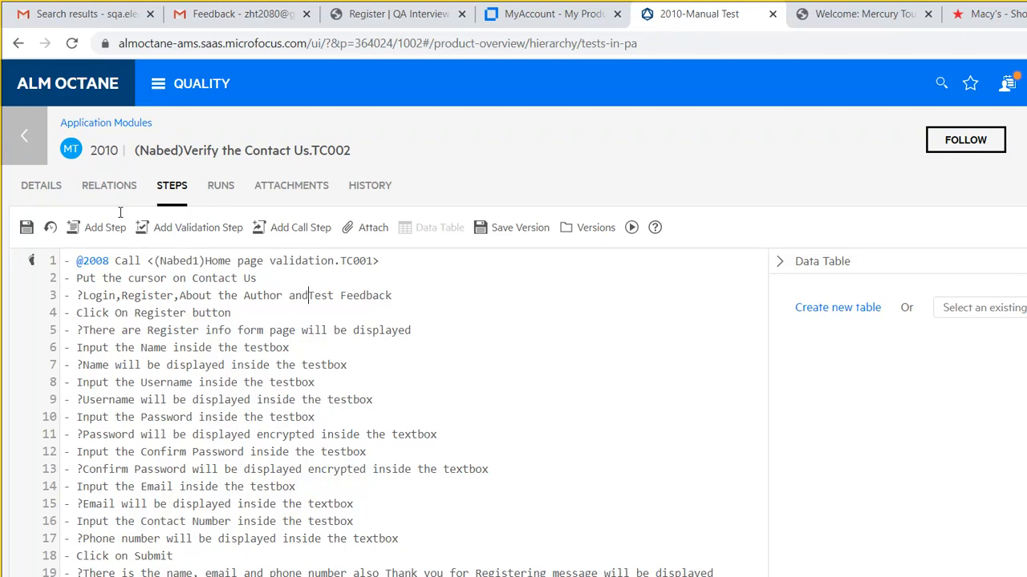
{"action": "key", "text": "Right"}
{"action": "key", "text": "Right"}
{"action": "key", "text": "Right"}
{"action": "key", "text": "Right"}
{"action": "key", "text": "Right"}
{"action": "key", "text": "Right"}
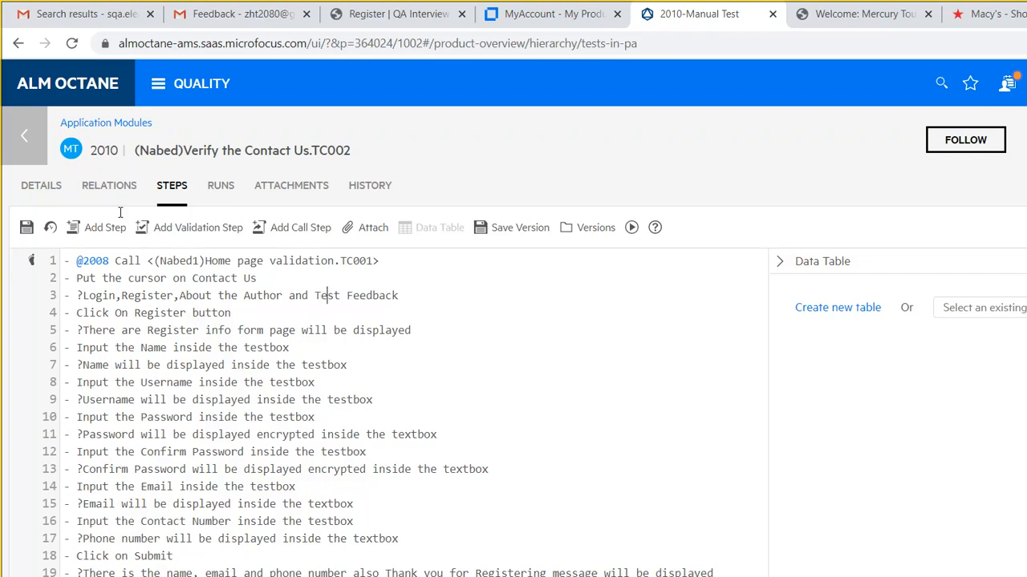
{"action": "key", "text": "Right"}
{"action": "key", "text": "Right"}
{"action": "key", "text": "Right"}
{"action": "key", "text": "Right"}
{"action": "key", "text": "Right"}
{"action": "key", "text": "Right"}
{"action": "key", "text": "Right"}
{"action": "type", "text": "menu items will be displayed"}
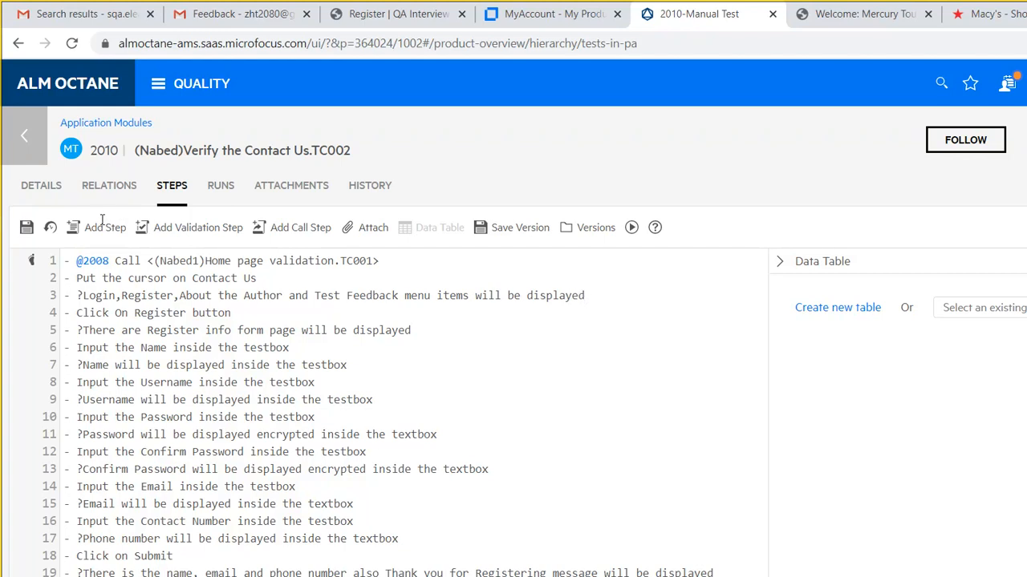
- Place the cursor at the end of step 2 and compare against the live Register page
{"action": "left_click", "coordinate": [141, 278]}
{"action": "key", "text": "End"}
{"action": "left_click", "coordinate": [370, 19]}
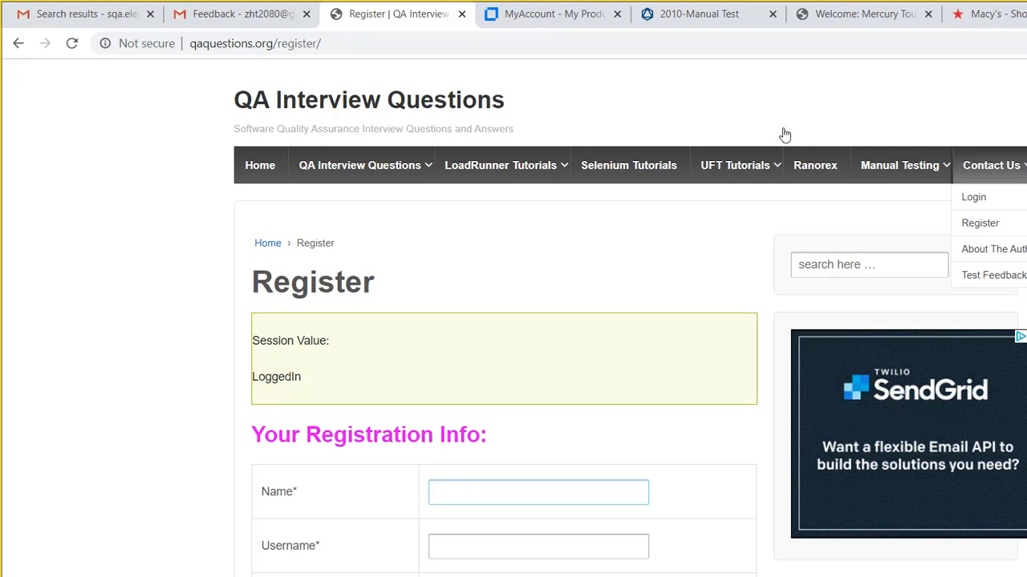
{"action": "left_click", "coordinate": [677, 16]}
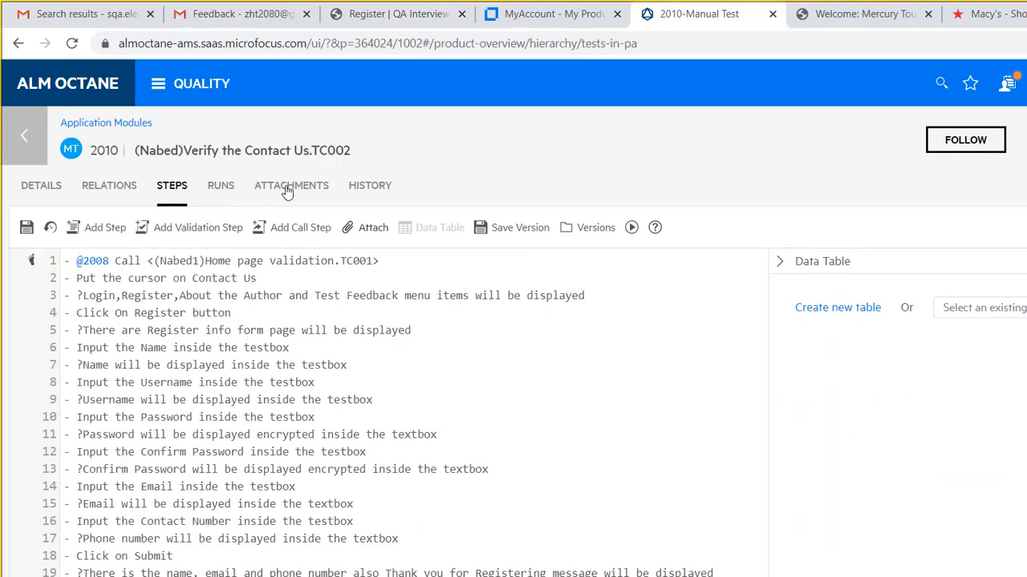
- Replace step 2's text with 'Hover mouse pointer on Contact Us menu item'
{"action": "key", "text": "BackSpace"}
{"action": "key", "text": "BackSpace"}
{"action": "key", "text": "BackSpace"}
{"action": "key", "text": "BackSpace"}
{"action": "key", "text": "BackSpace"}
{"action": "key", "text": "BackSpace"}
{"action": "key", "text": "BackSpace"}
{"action": "key", "text": "BackSpace"}
{"action": "key", "text": "BackSpace"}
{"action": "key", "text": "BackSpace"}
{"action": "key", "text": "BackSpace"}
{"action": "key", "text": "BackSpace"}
{"action": "key", "text": "BackSpace"}
{"action": "key", "text": "BackSpace"}
{"action": "key", "text": "BackSpace"}
{"action": "key", "text": "BackSpace"}
{"action": "key", "text": "BackSpace"}
{"action": "key", "text": "BackSpace"}
{"action": "key", "text": "BackSpace"}
{"action": "key", "text": "BackSpace"}
{"action": "key", "text": "BackSpace"}
{"action": "key", "text": "BackSpace"}
{"action": "key", "text": "BackSpace"}
{"action": "key", "text": "BackSpace"}
{"action": "key", "text": "BackSpace"}
{"action": "key", "text": "BackSpace"}
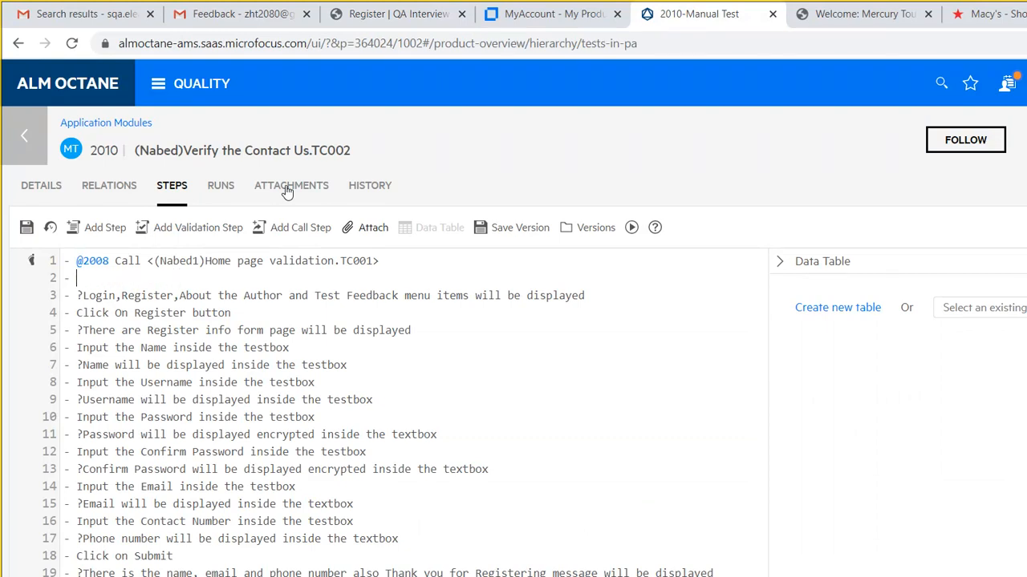
{"action": "type", "text": "Hoper"}
{"action": "key", "text": "BackSpace"}
{"action": "key", "text": "BackSpace"}
{"action": "key", "text": "BackSpace"}
{"action": "key", "text": "BackSpace"}
{"action": "key", "text": "BackSpace"}
{"action": "type", "text": "over mouse poin"}
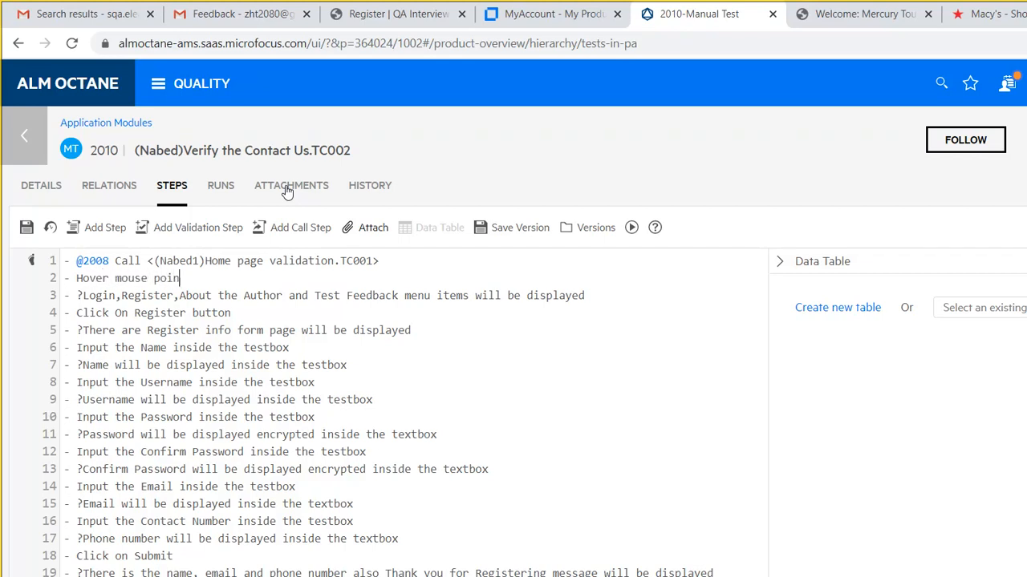
{"action": "type", "text": "ter on Contact Us menu "}
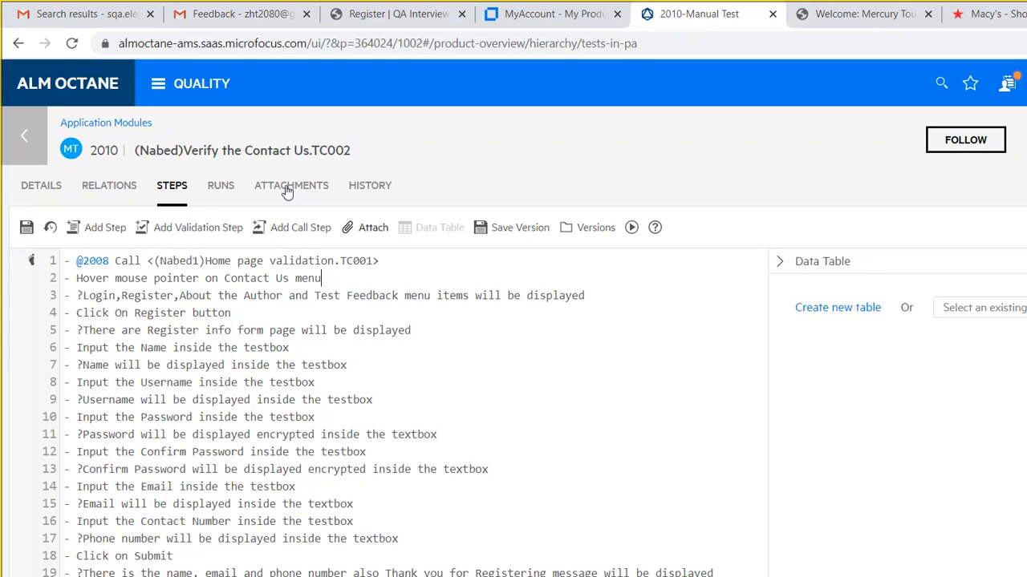
{"action": "type", "text": "item"}
- Change the test title to 'Verify user Registration Process -Nabed'
{"action": "left_click", "coordinate": [298, 123]}
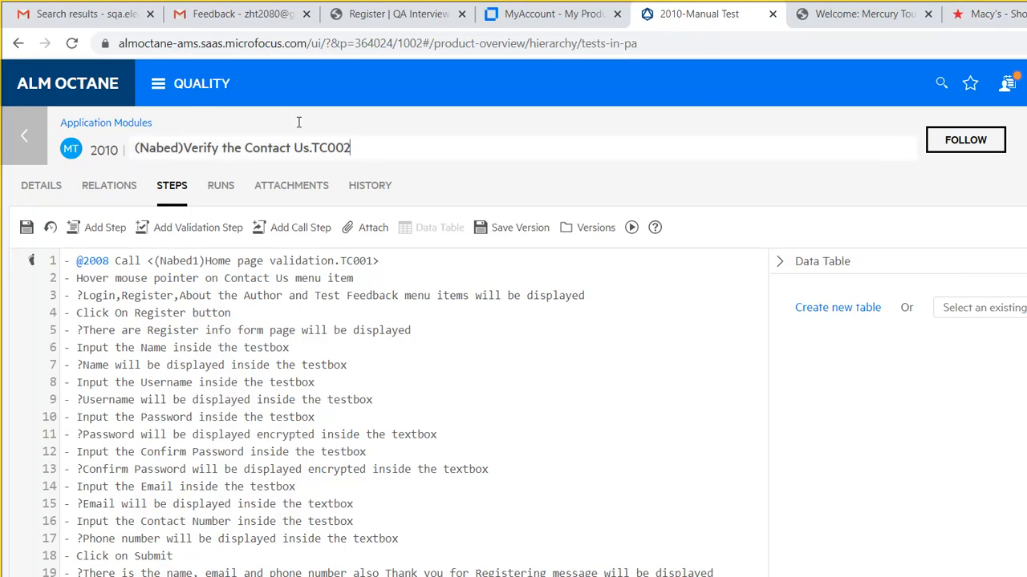
{"action": "left_click_drag", "start_coordinate": [155, 120], "coordinate": [281, 122]}
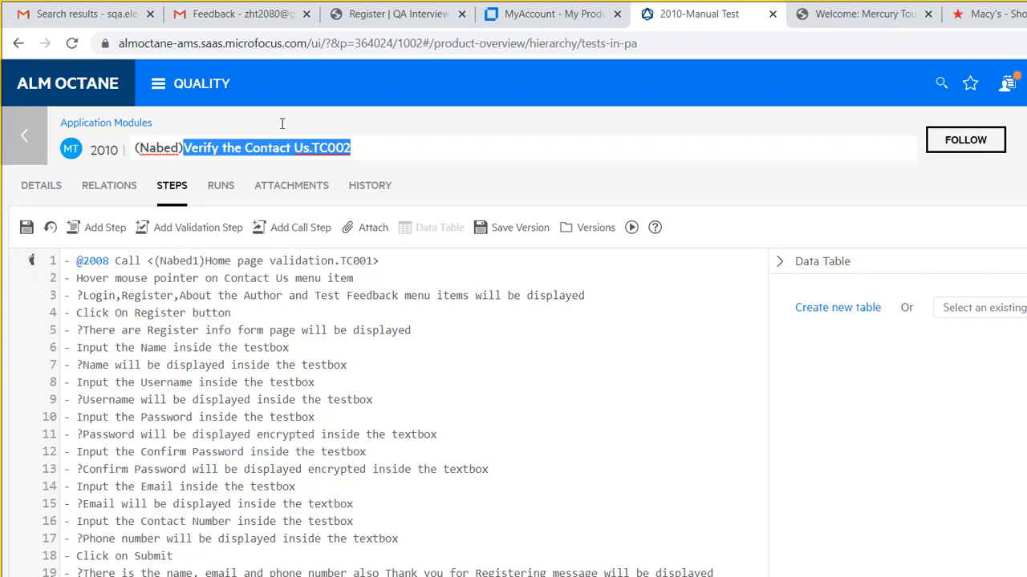
{"action": "key", "text": "BackSpace"}
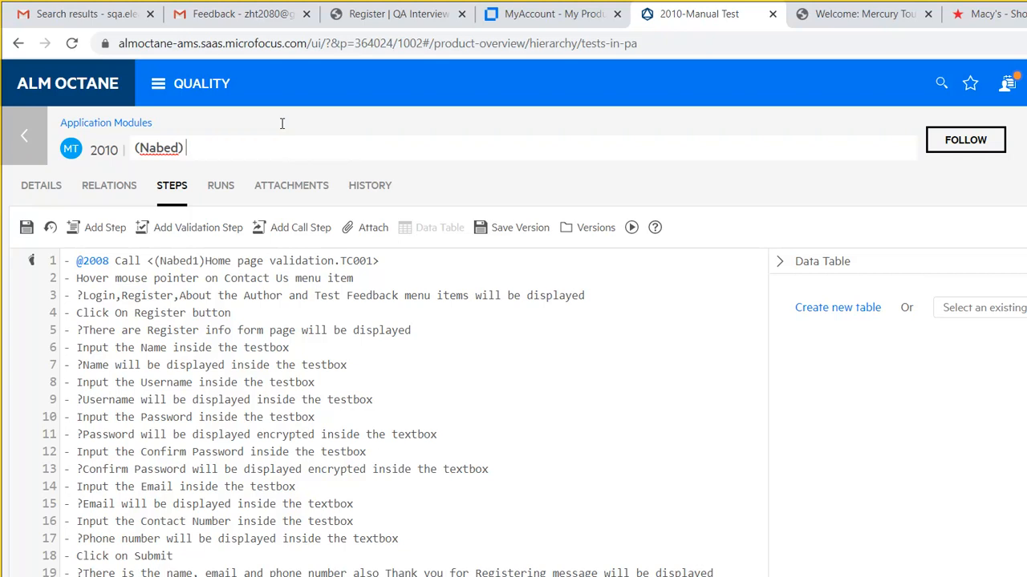
{"action": "type", "text": "Verify user Regist"}
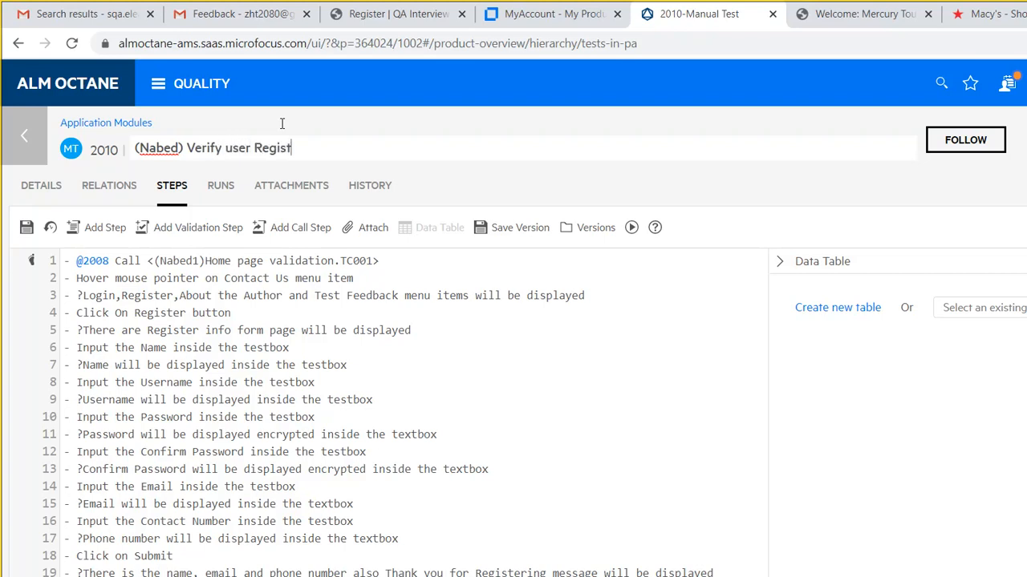
{"action": "type", "text": "ration Process"}
{"action": "key", "text": "ctrl+Left"}
{"action": "key", "text": "ctrl+Left"}
{"action": "key", "text": "ctrl+Left"}
{"action": "key", "text": "ctrl+Left"}
{"action": "key", "text": "BackSpace"}
{"action": "key", "text": "BackSpace"}
{"action": "key", "text": "BackSpace"}
{"action": "key", "text": "BackSpace"}
{"action": "key", "text": "BackSpace"}
{"action": "key", "text": "BackSpace"}
{"action": "key", "text": "BackSpace"}
{"action": "key", "text": "BackSpace"}
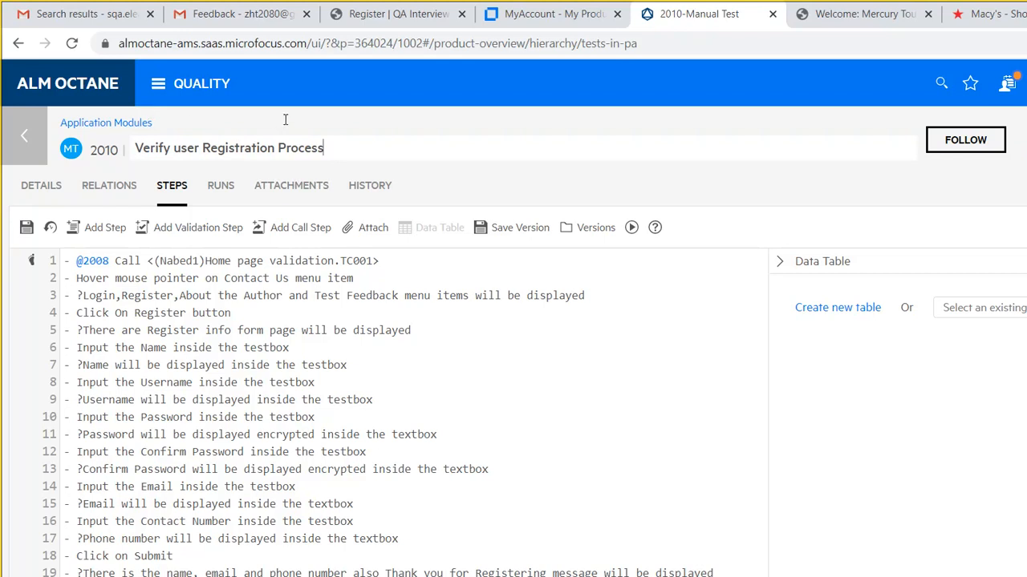
{"action": "type", "text": "-Nabed"}
{"action": "left_click", "coordinate": [472, 249]}
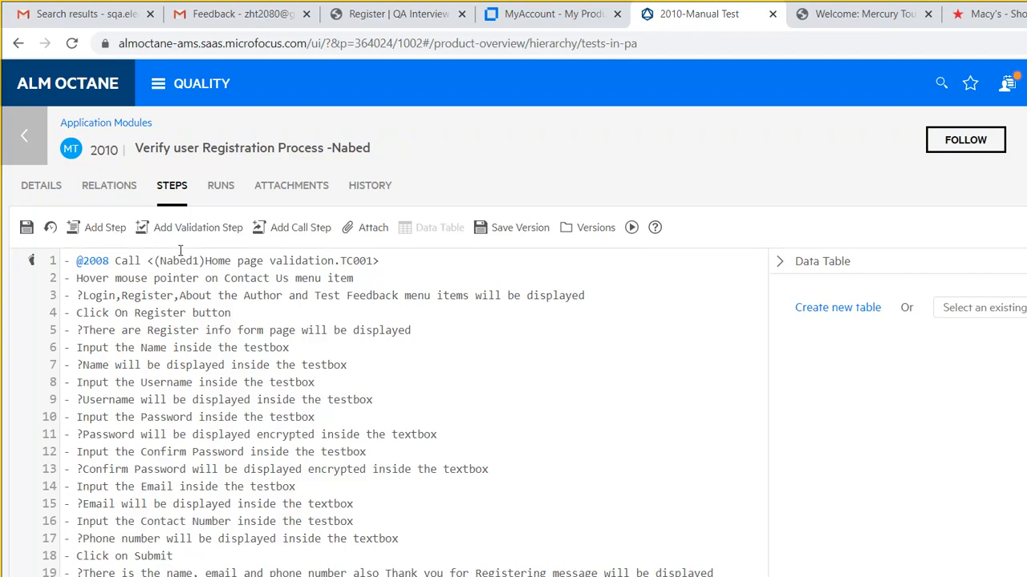
- Change step 4 to say 'Menu Item' and step 5 to 'User registration Page will be loaded'
{"action": "key", "text": "ctrl+shift+Left"}
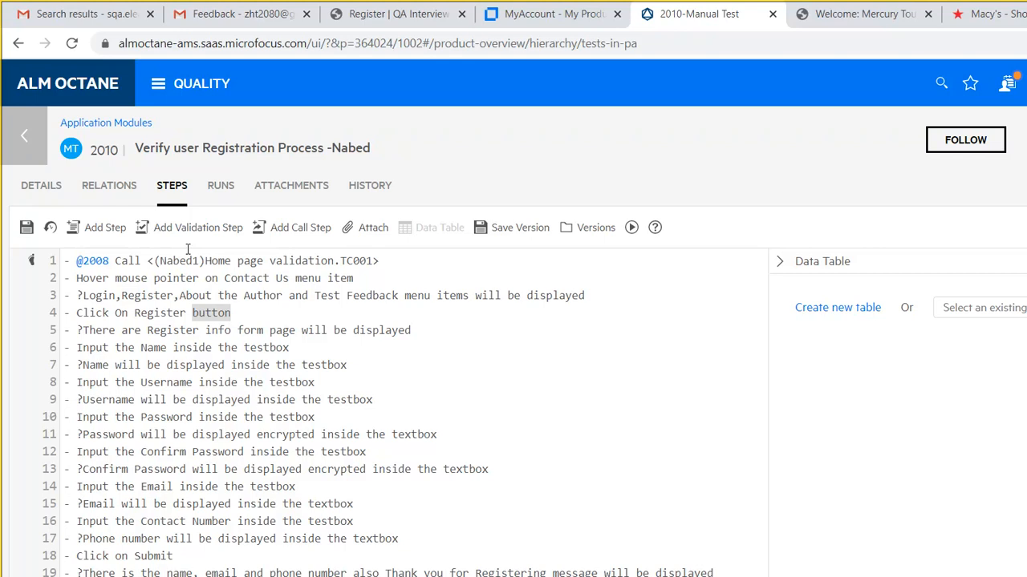
{"action": "type", "text": "Me"}
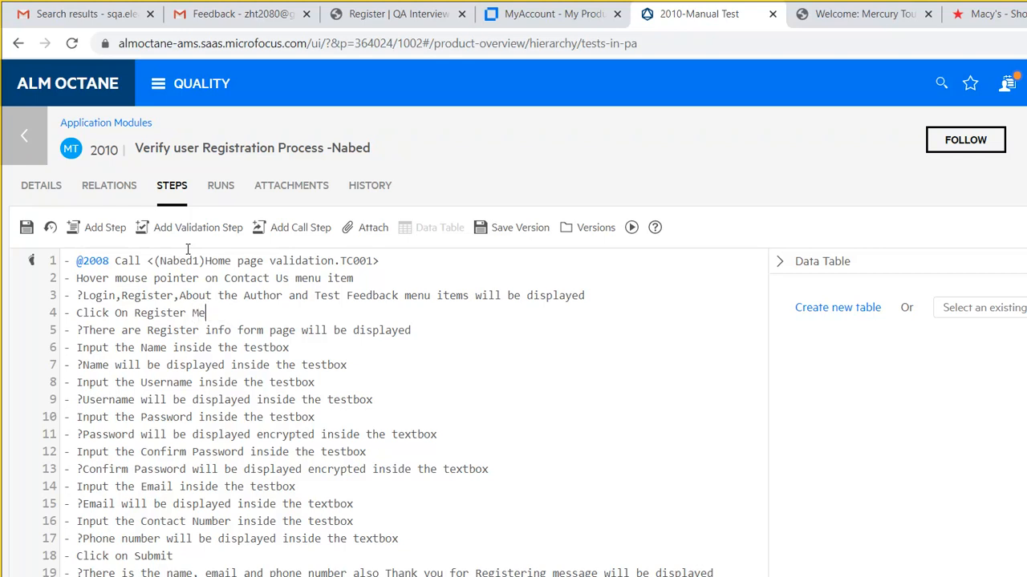
{"action": "type", "text": "nu Item"}
{"action": "left_click_drag", "start_coordinate": [67, 261], "coordinate": [338, 262]}
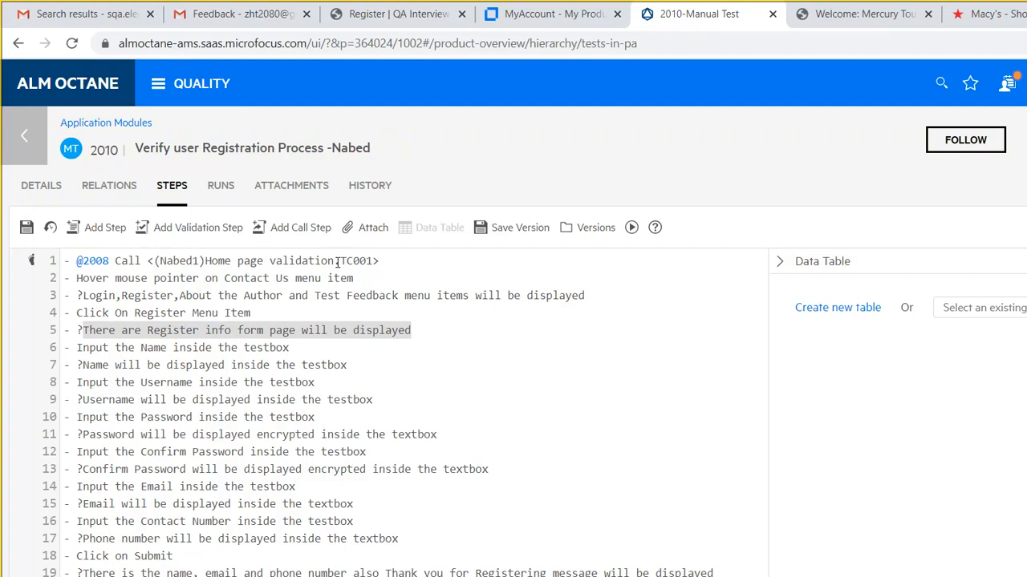
{"action": "type", "text": "User "}
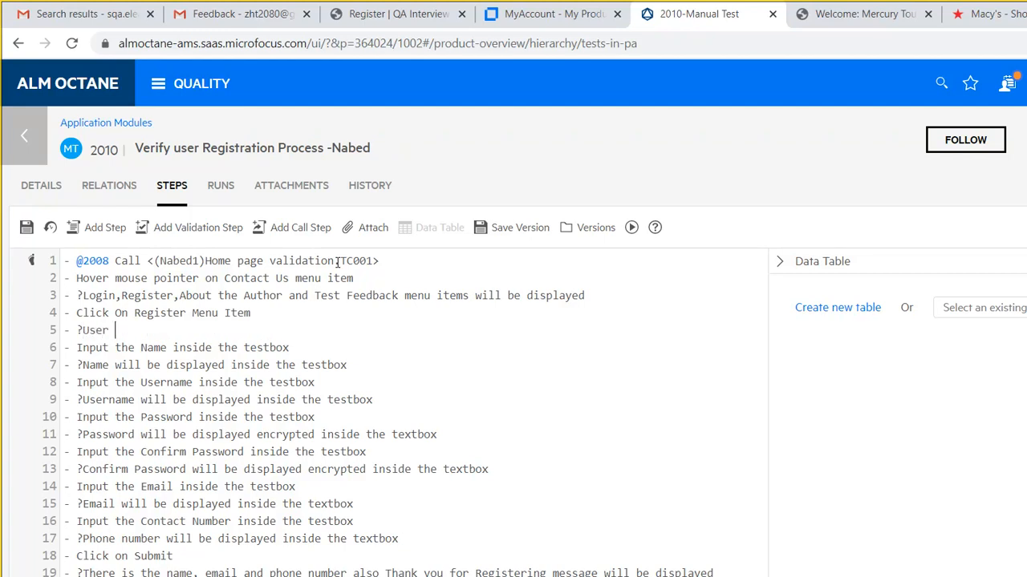
{"action": "type", "text": "registration text"}
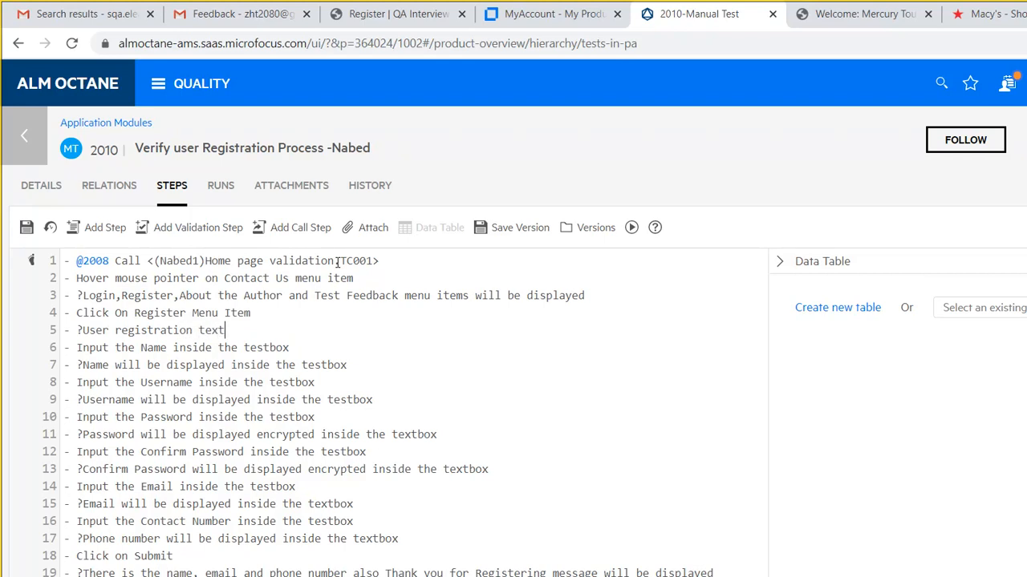
{"action": "type", "text": " boxes will be"}
{"action": "key", "text": "BackSpace"}
{"action": "key", "text": "BackSpace"}
{"action": "key", "text": "BackSpace"}
{"action": "key", "text": "BackSpace"}
{"action": "key", "text": "BackSpace"}
{"action": "key", "text": "BackSpace"}
{"action": "key", "text": "BackSpace"}
{"action": "key", "text": "BackSpace"}
{"action": "key", "text": "BackSpace"}
{"action": "key", "text": "BackSpace"}
{"action": "key", "text": "BackSpace"}
{"action": "key", "text": "BackSpace"}
{"action": "key", "text": "BackSpace"}
{"action": "key", "text": "BackSpace"}
{"action": "key", "text": "BackSpace"}
{"action": "key", "text": "BackSpace"}
{"action": "key", "text": "BackSpace"}
{"action": "key", "text": "BackSpace"}
{"action": "key", "text": "BackSpace"}
{"action": "key", "text": "BackSpace"}
{"action": "key", "text": "BackSpace"}
{"action": "key", "text": "BackSpace"}
{"action": "key", "text": "BackSpace"}
{"action": "key", "text": "BackSpace"}
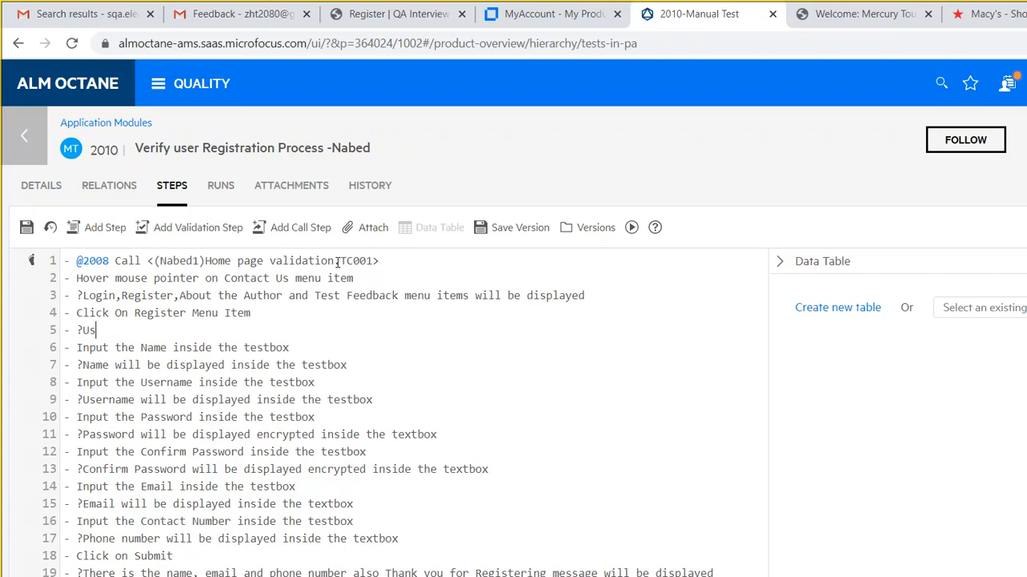
{"action": "type", "text": "User registration "}
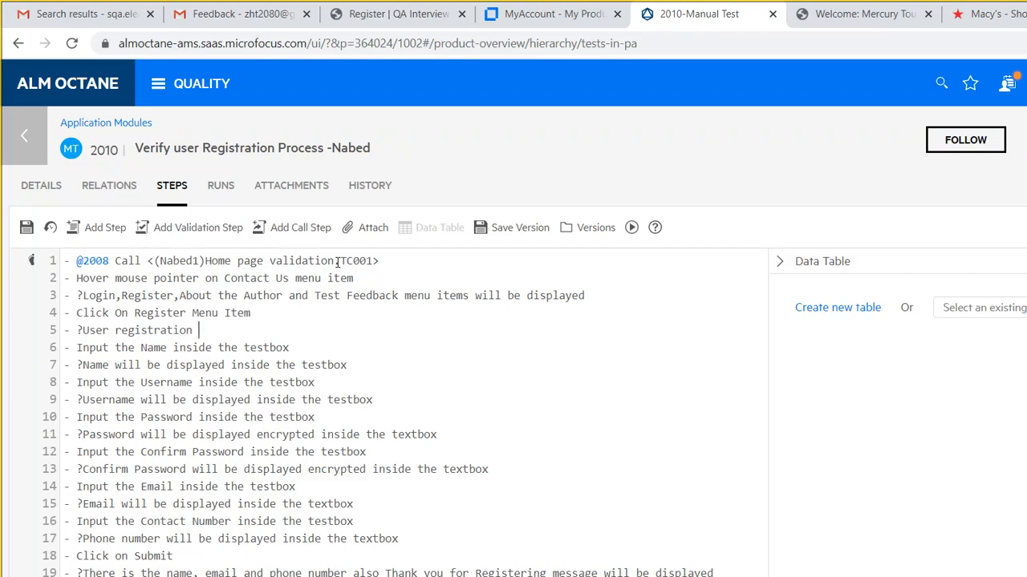
{"action": "type", "text": "Page will be loaded"}
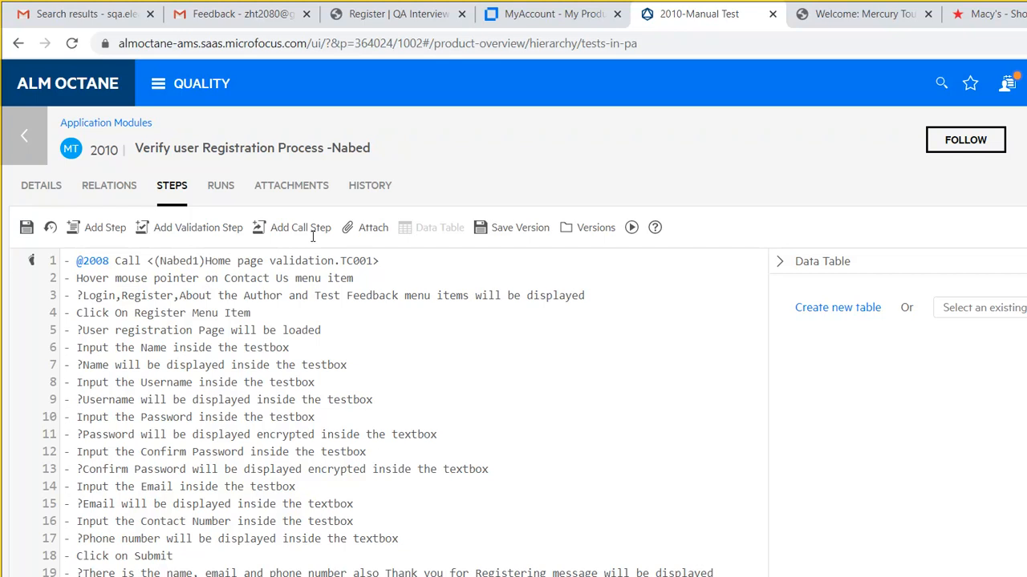
- Correct 'testbox' to 'textbox' in steps 6, 8 and 9, and fix 'Password' in step 10
{"action": "key", "text": "BackSpace"}
{"action": "type", "text": "x"}
{"action": "key", "text": "BackSpace"}
{"action": "type", "text": "x"}
{"action": "key", "text": "Right"}
{"action": "key", "text": "Right"}
{"action": "key", "text": "Right"}
{"action": "key", "text": "Right"}
{"action": "key", "text": "Right"}
{"action": "key", "text": "Right"}
{"action": "key", "text": "Right"}
{"action": "key", "text": "Right"}
{"action": "key", "text": "Right"}
{"action": "key", "text": "Right"}
{"action": "key", "text": "Right"}
{"action": "key", "text": "Right"}
{"action": "key", "text": "Right"}
{"action": "key", "text": "Delete"}
{"action": "type", "text": "x"}
{"action": "key", "text": "Down"}
{"action": "key", "text": "Left"}
{"action": "key", "text": "Left"}
{"action": "key", "text": "Left"}
{"action": "key", "text": "Left"}
{"action": "key", "text": "Left"}
{"action": "key", "text": "Left"}
{"action": "key", "text": "Left"}
{"action": "type", "text": "Passwo"}
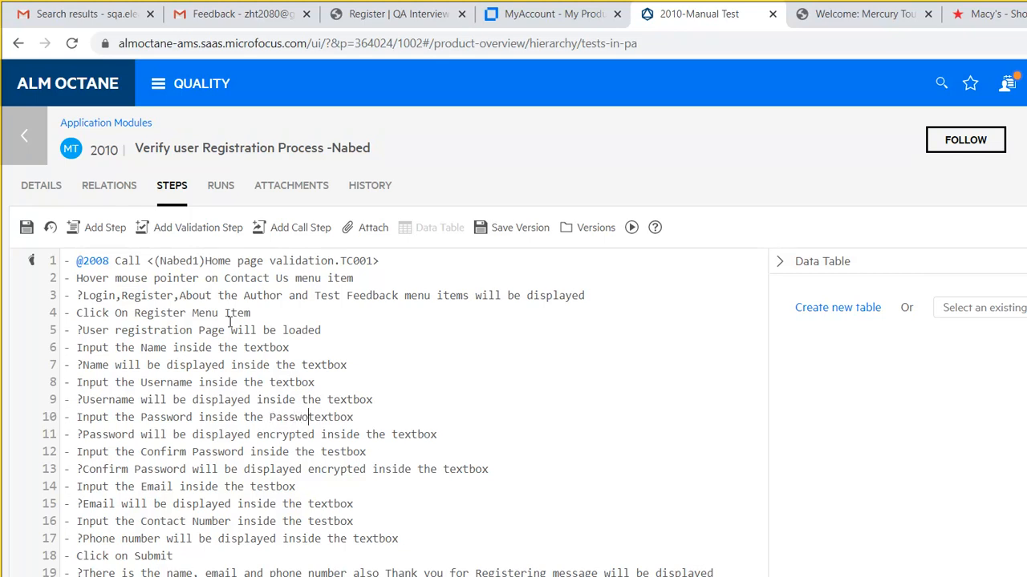
{"action": "type", "text": "rd"}
{"action": "key", "text": "BackSpace"}
{"action": "type", "text": "rd"}
- Fix 'textbox' in steps 12 and 16, trim step 19 to the thank-you message, and save
{"action": "key", "text": "BackSpace"}
{"action": "type", "text": "x"}
{"action": "key", "text": "BackSpace"}
{"action": "type", "text": "x"}
{"action": "key", "text": "BackSpace"}
{"action": "key", "text": "BackSpace"}
{"action": "key", "text": "BackSpace"}
{"action": "key", "text": "BackSpace"}
{"action": "key", "text": "BackSpace"}
{"action": "key", "text": "BackSpace"}
{"action": "key", "text": "BackSpace"}
{"action": "key", "text": "BackSpace"}
{"action": "key", "text": "BackSpace"}
{"action": "key", "text": "BackSpace"}
{"action": "key", "text": "BackSpace"}
{"action": "key", "text": "BackSpace"}
{"action": "key", "text": "BackSpace"}
{"action": "key", "text": "BackSpace"}
{"action": "key", "text": "BackSpace"}
{"action": "key", "text": "BackSpace"}
{"action": "key", "text": "BackSpace"}
{"action": "key", "text": "BackSpace"}
{"action": "key", "text": "BackSpace"}
{"action": "key", "text": "BackSpace"}
{"action": "key", "text": "BackSpace"}
{"action": "key", "text": "BackSpace"}
{"action": "key", "text": "BackSpace"}
{"action": "key", "text": "BackSpace"}
{"action": "key", "text": "BackSpace"}
{"action": "key", "text": "BackSpace"}
{"action": "key", "text": "BackSpace"}
{"action": "key", "text": "BackSpace"}
{"action": "key", "text": "BackSpace"}
{"action": "key", "text": "BackSpace"}
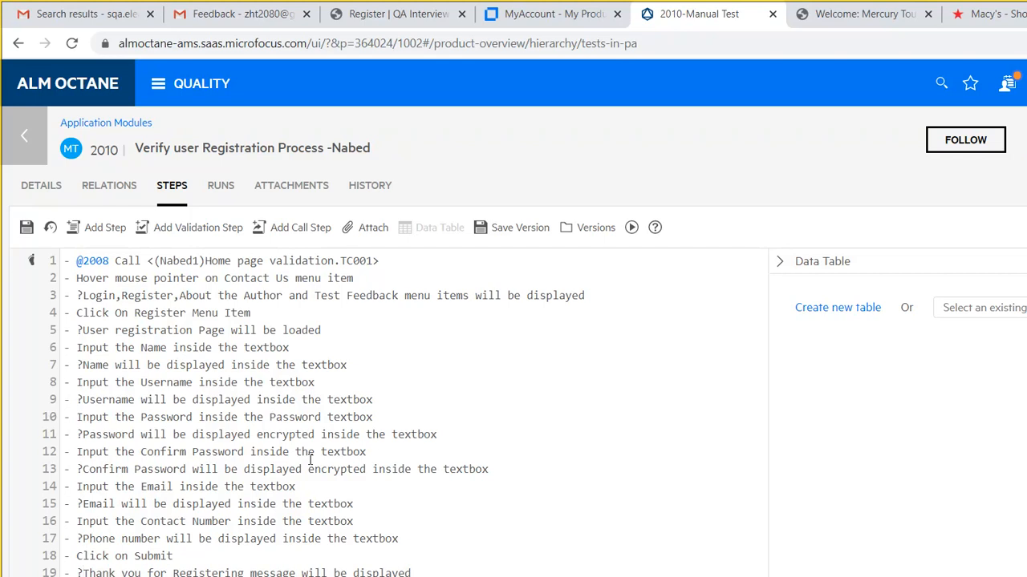
{"action": "left_click", "coordinate": [26, 230]}
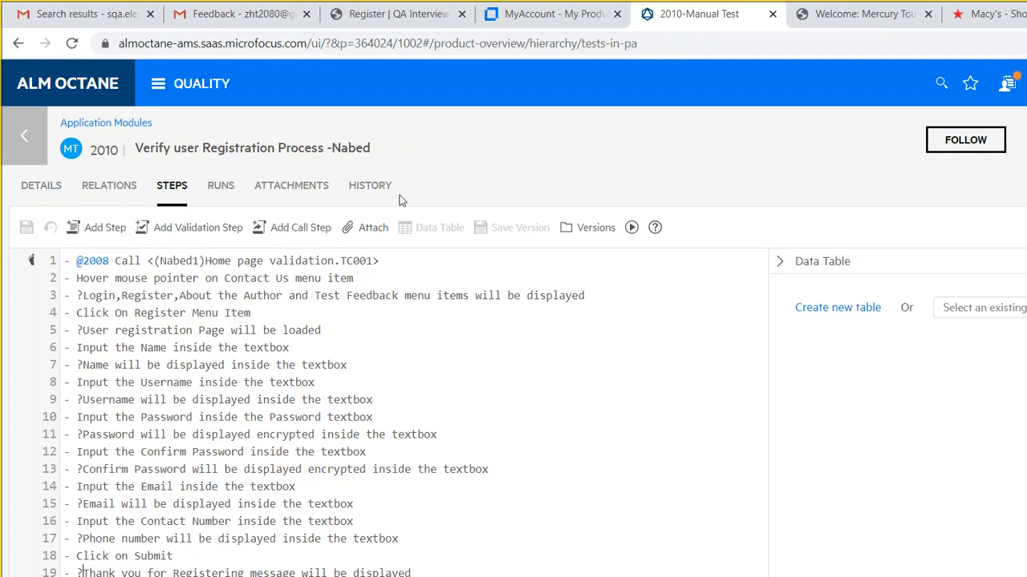
- Go to Backlog > Overview to show the Backlog Items list
{"action": "left_click", "coordinate": [158, 83]}
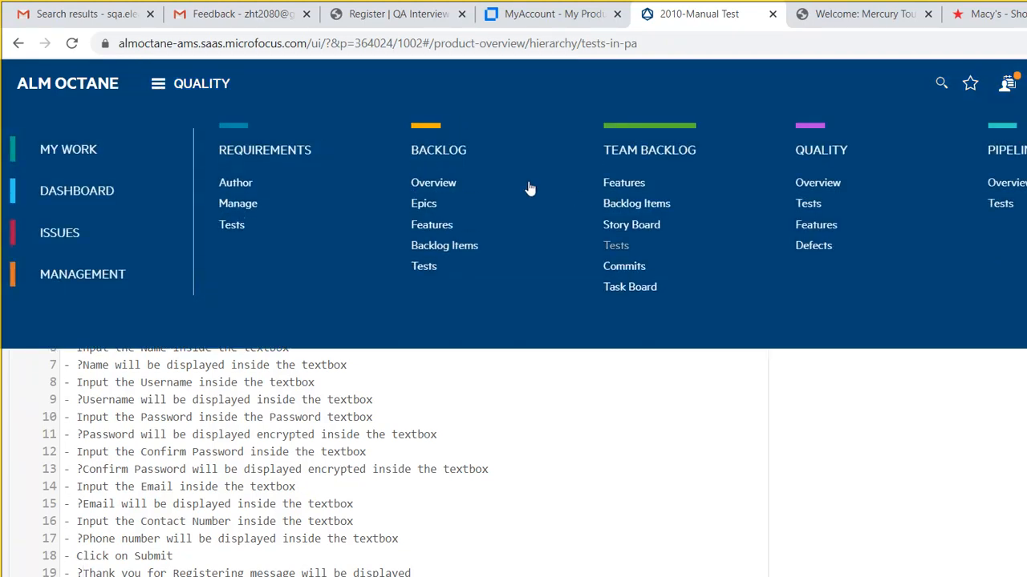
{"action": "left_click", "coordinate": [360, 125]}
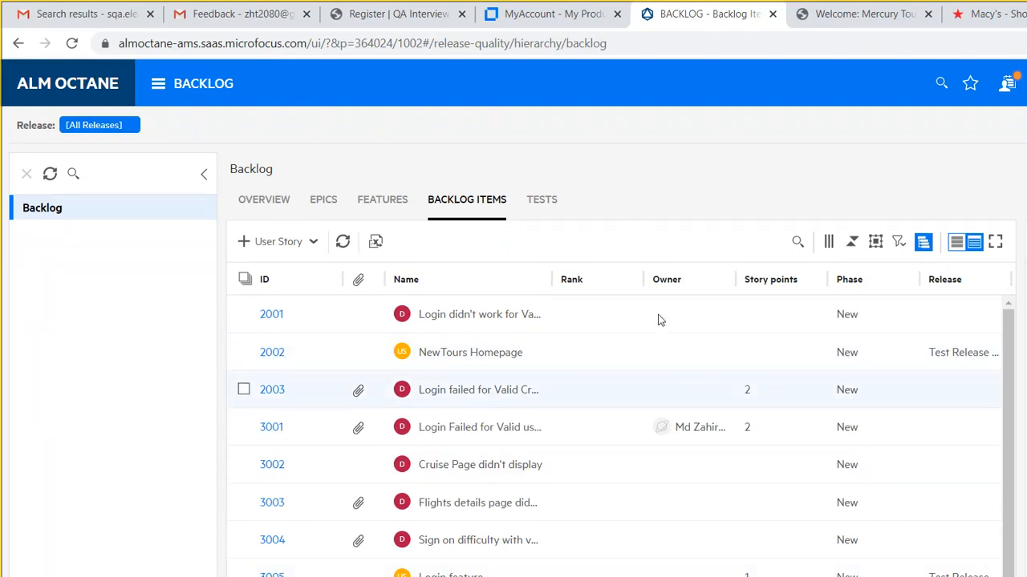
{"action": "left_click", "coordinate": [278, 242]}
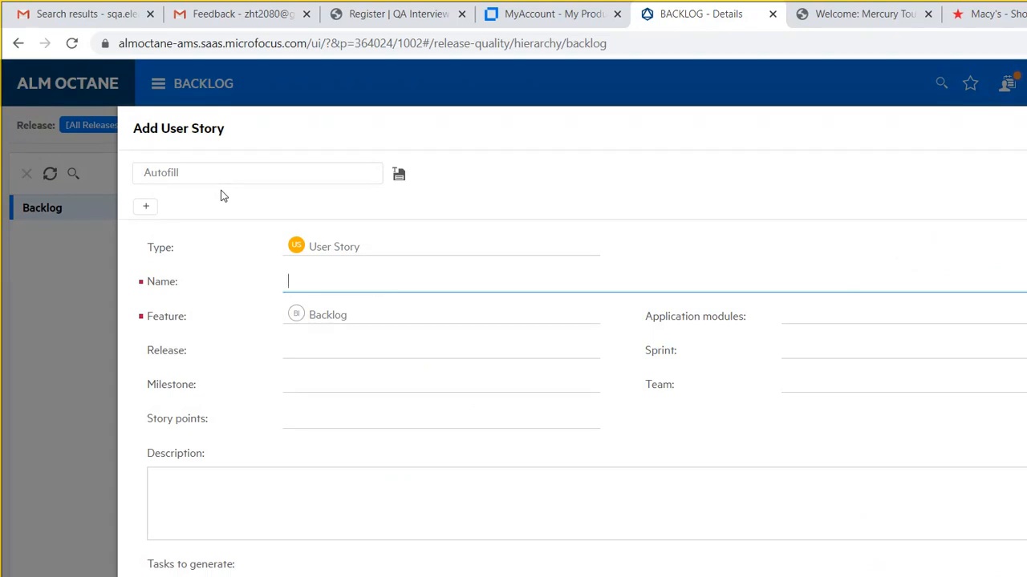
{"action": "type", "text": "User Registration "}
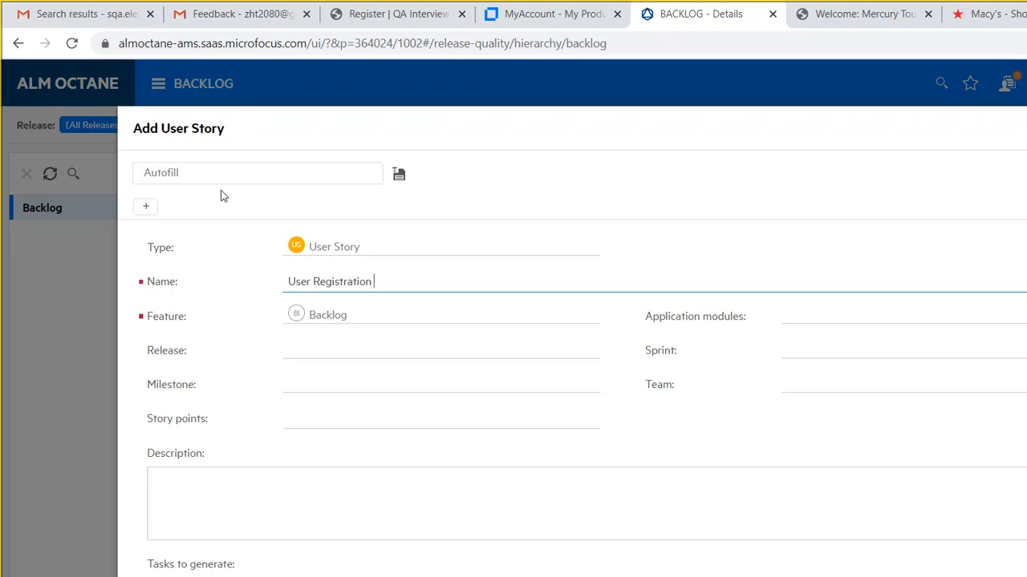
{"action": "type", "text": "feature"}
{"action": "left_click", "coordinate": [873, 257]}
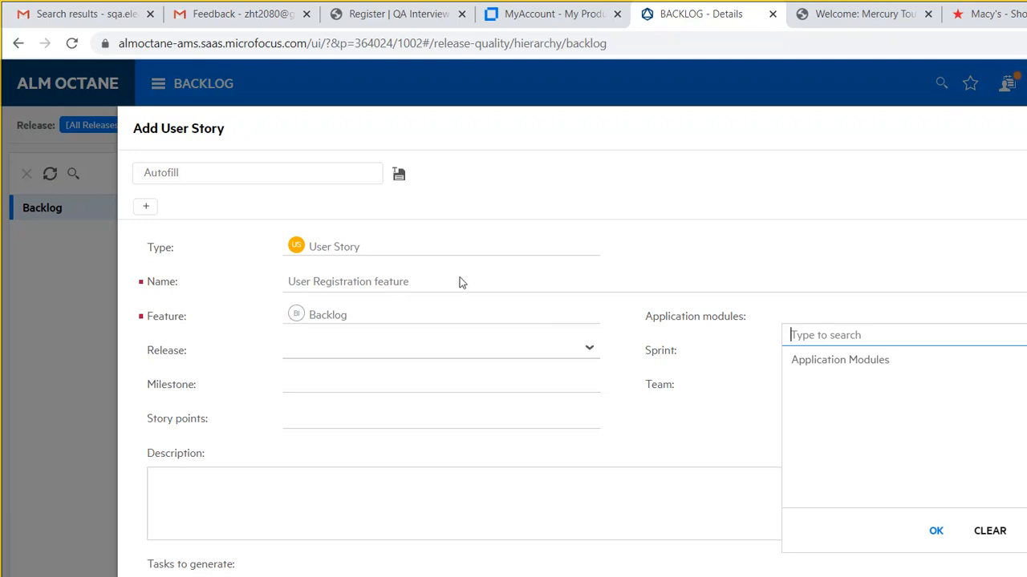
{"action": "key", "text": "Escape"}
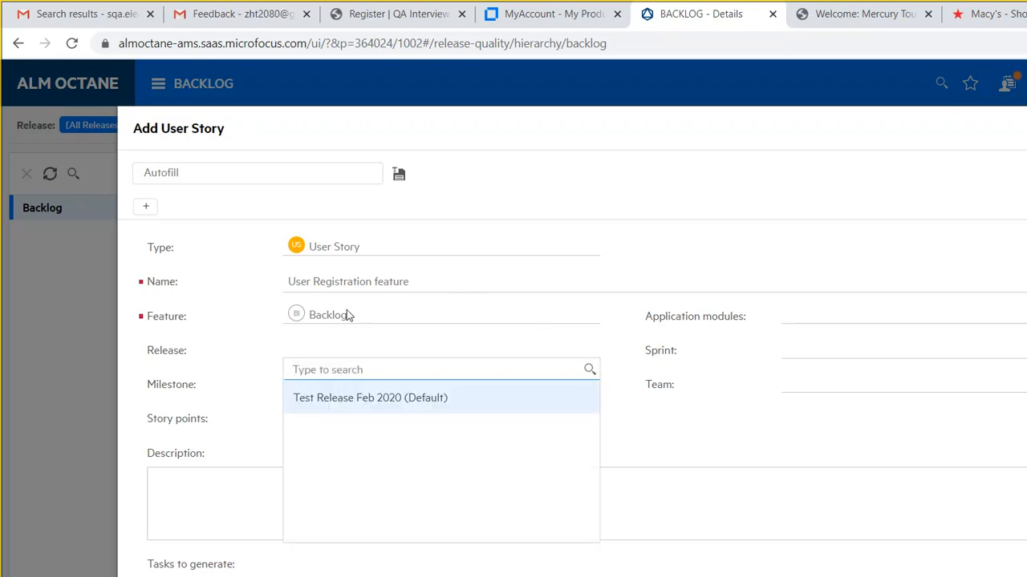
{"action": "key", "text": "Return"}
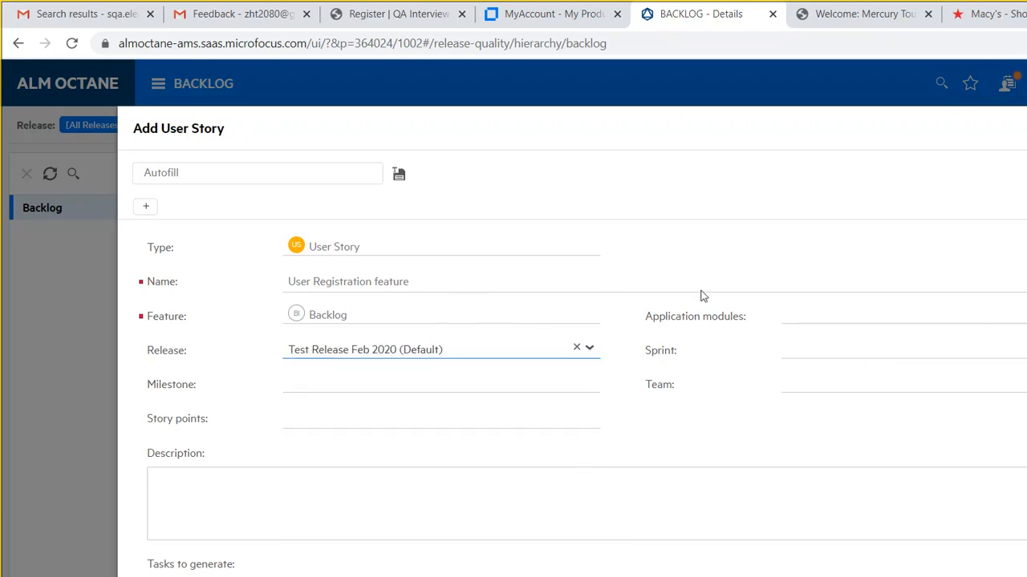
{"action": "key", "text": "Tab"}
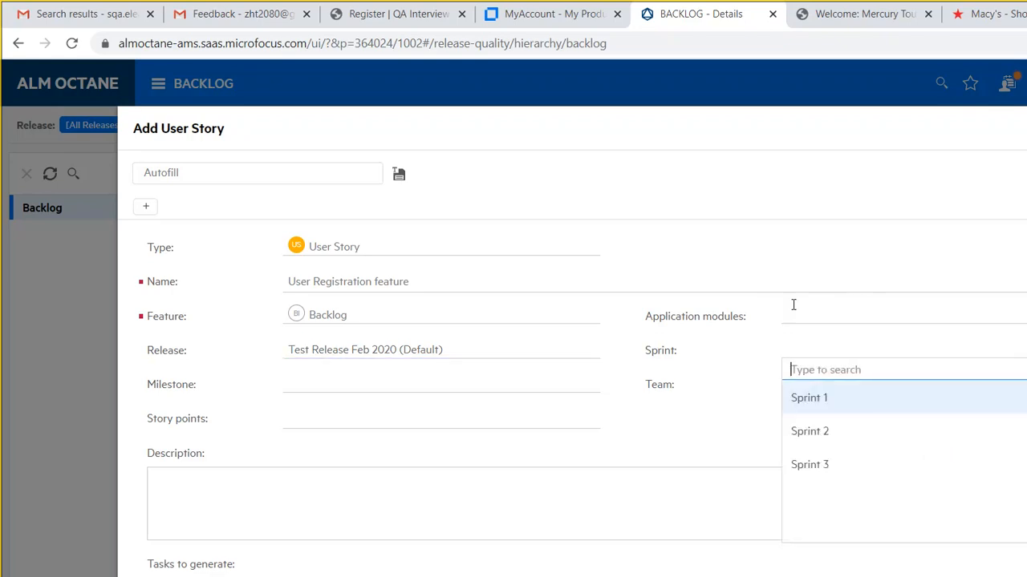
{"action": "key", "text": "Return"}
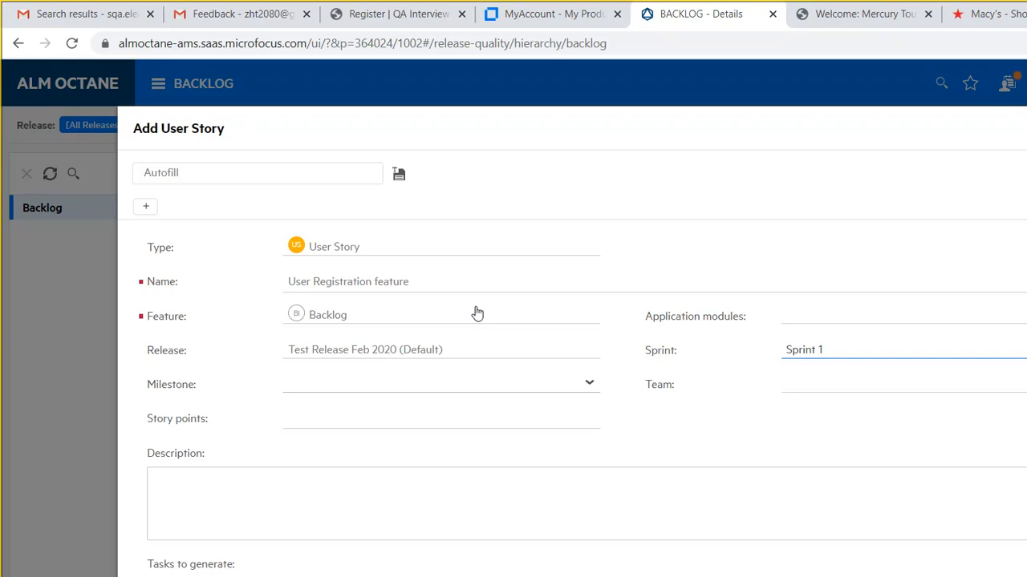
{"action": "key", "text": "Tab"}
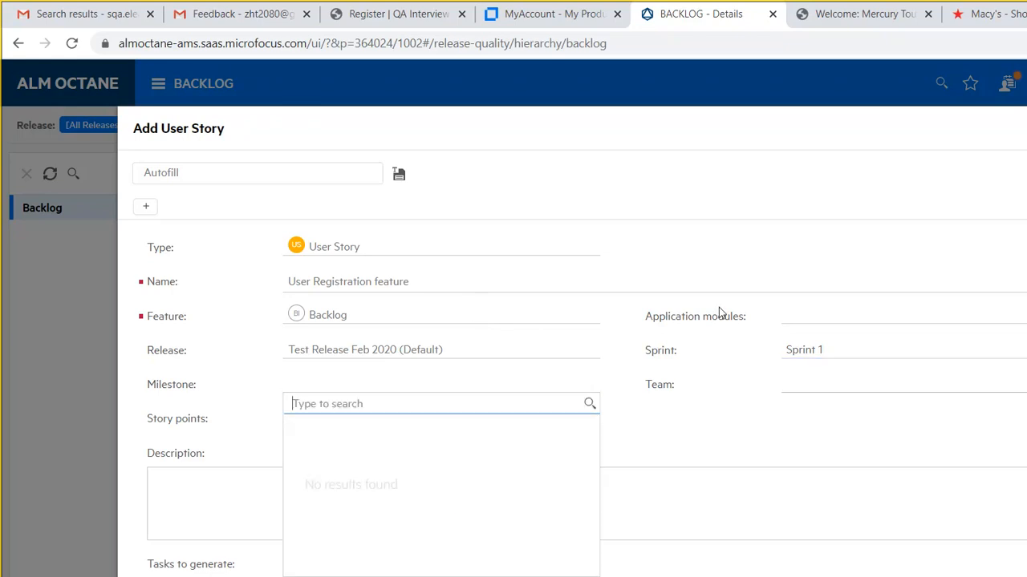
{"action": "key", "text": "Escape"}
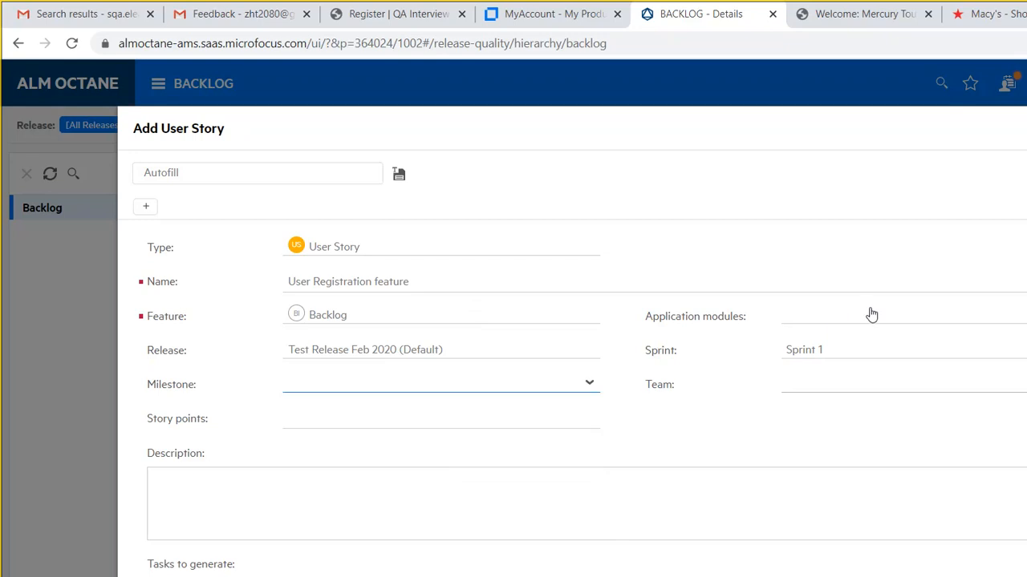
{"action": "key", "text": "Tab"}
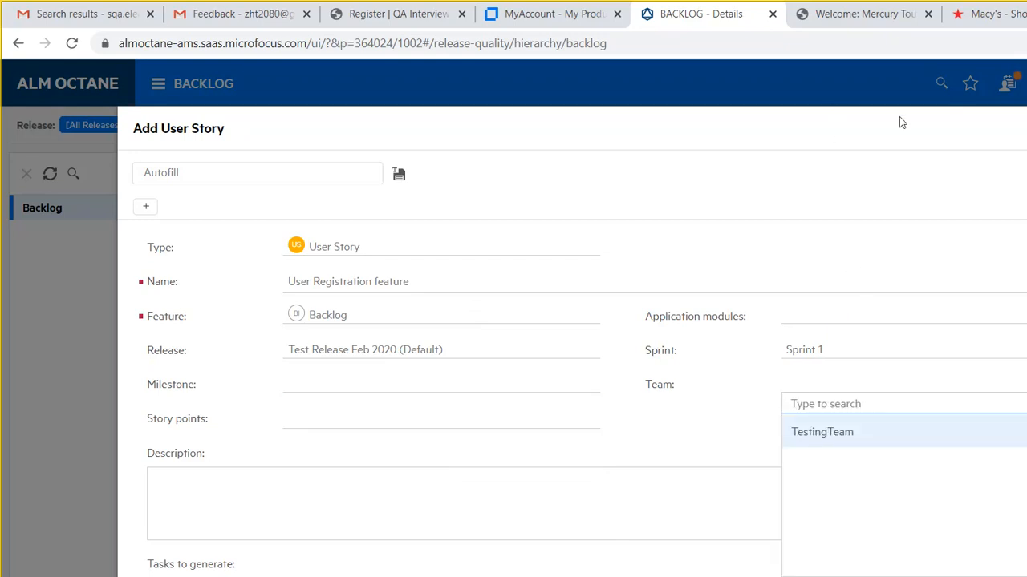
{"action": "key", "text": "Escape"}
{"action": "key", "text": "Escape"}
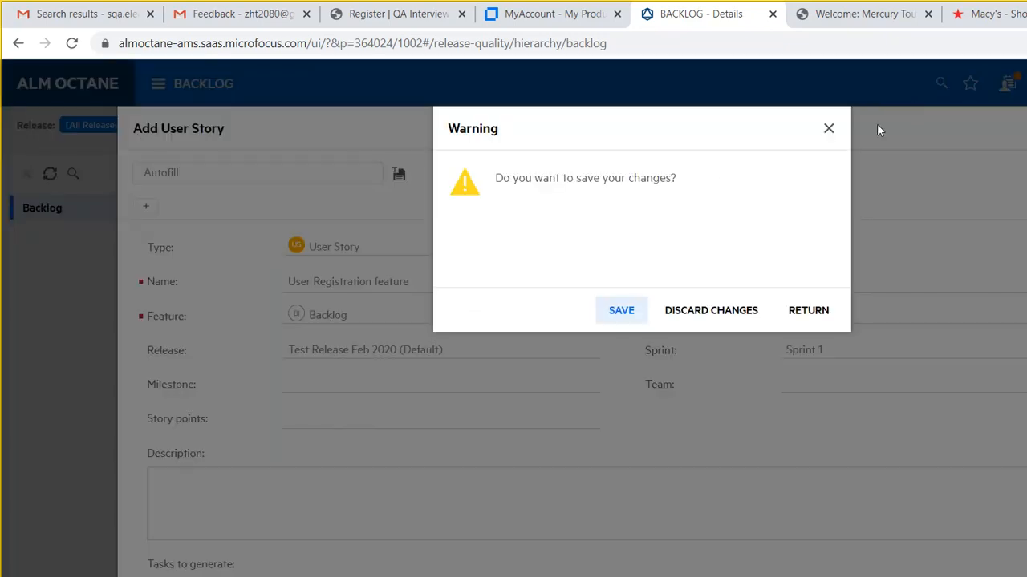
{"action": "key", "text": "Tab"}
{"action": "key", "text": "Return"}
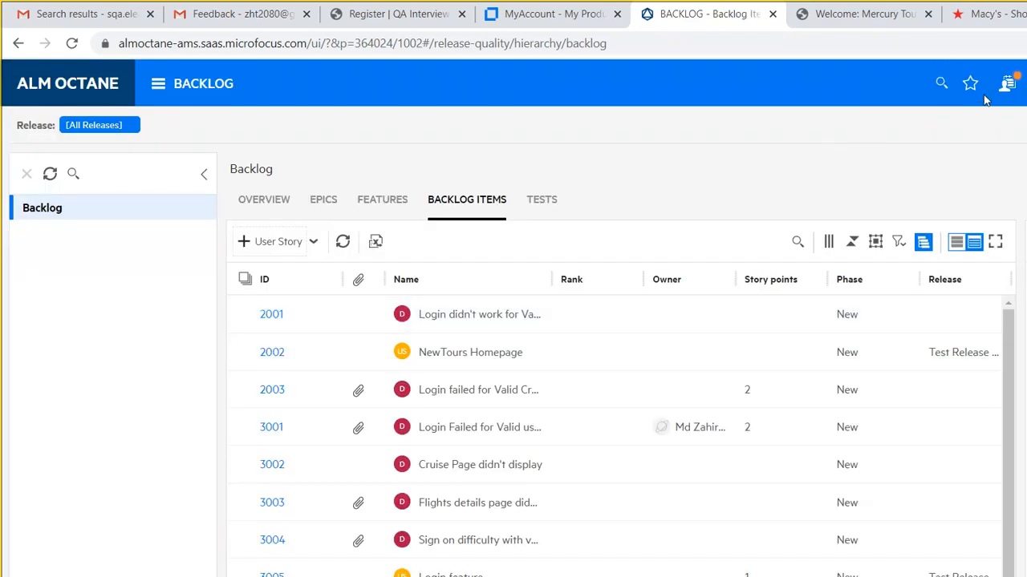
- Enter team 'Development Team', description 'Our Skilled developers', lead Guest User, expected velocity 5
{"action": "left_click", "coordinate": [839, 78]}
{"action": "left_click", "coordinate": [837, 120]}
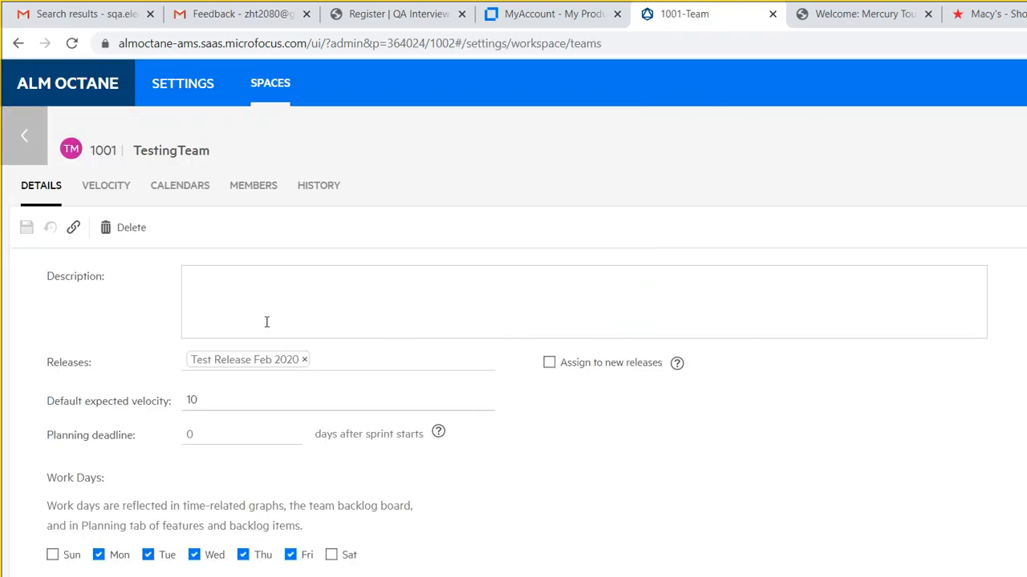
{"action": "left_click", "coordinate": [30, 114]}
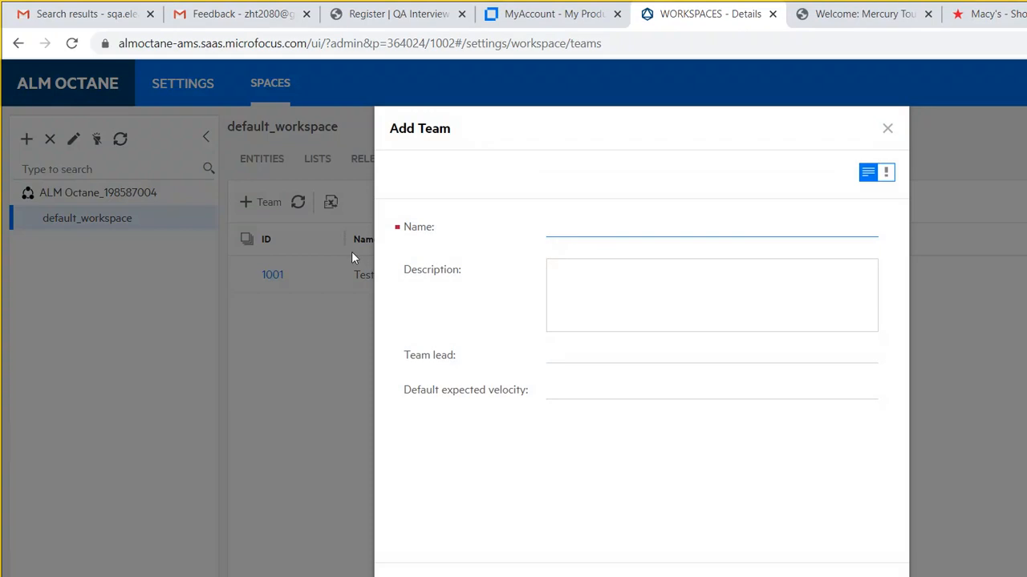
{"action": "type", "text": "Deve"}
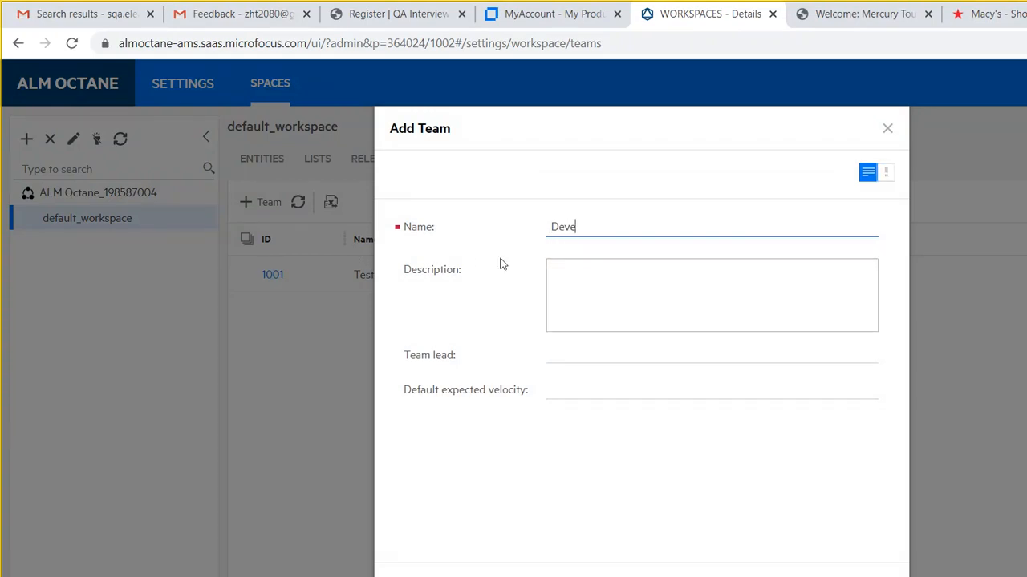
{"action": "type", "text": "lopment Team"}
{"action": "key", "text": "Tab"}
{"action": "type", "text": "Our"}
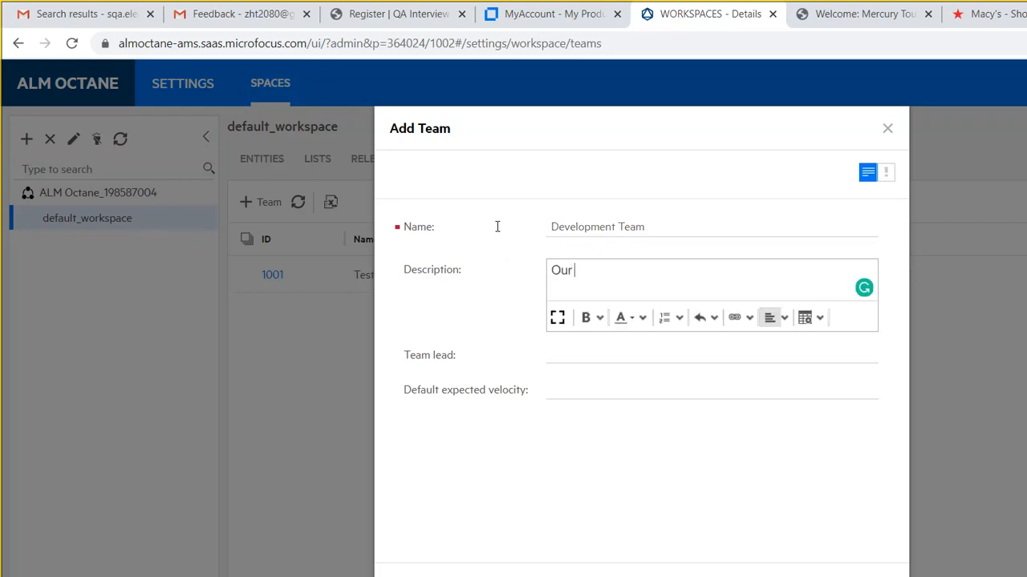
{"action": "type", "text": " Skilled developers"}
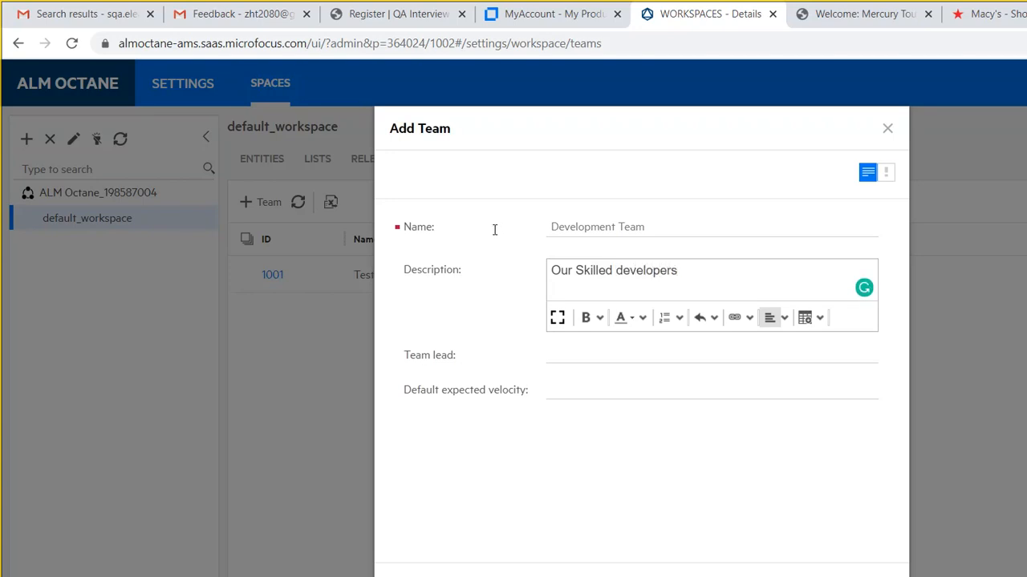
{"action": "key", "text": "Tab"}
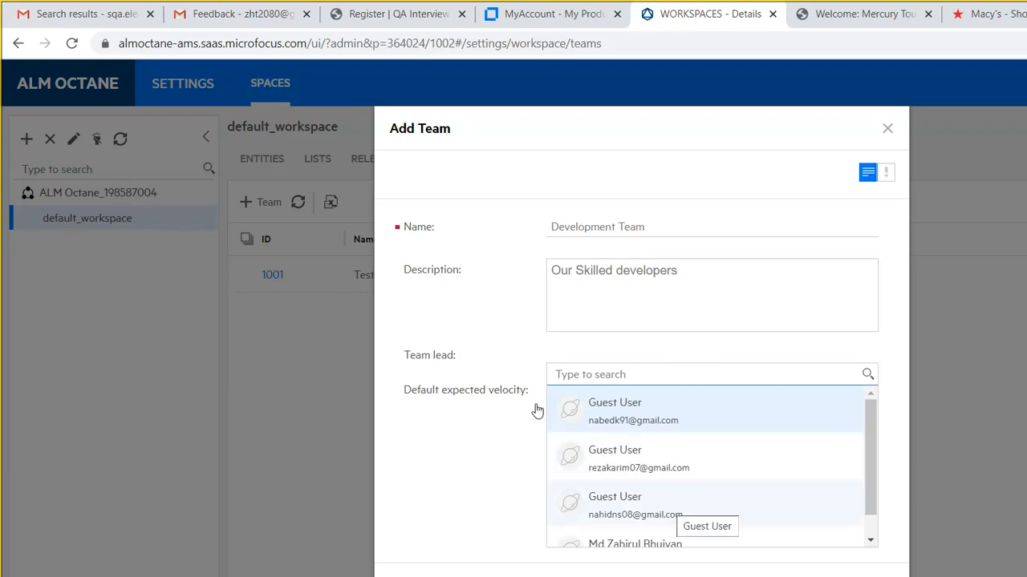
{"action": "key", "text": "Return"}
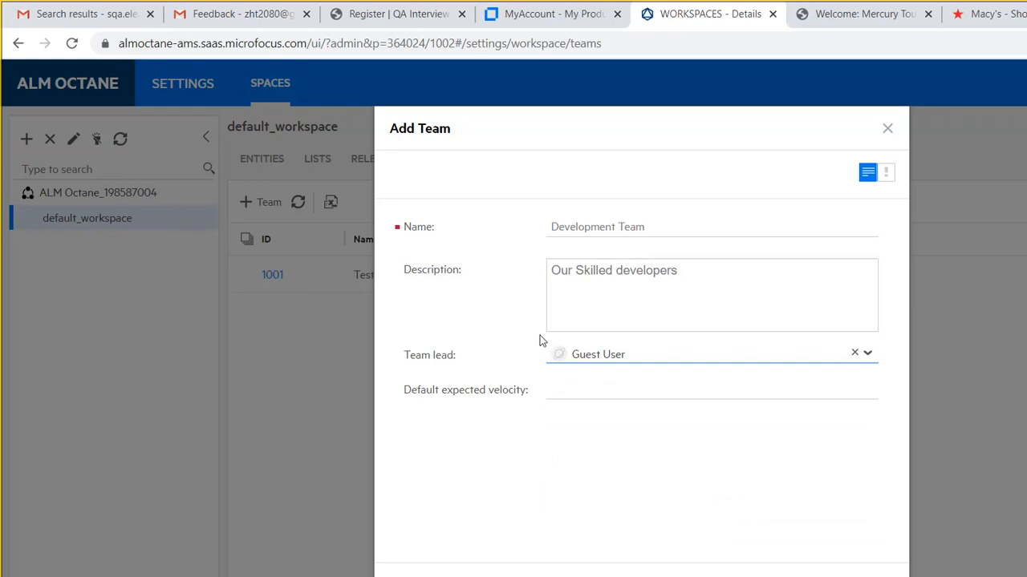
{"action": "key", "text": "Tab"}
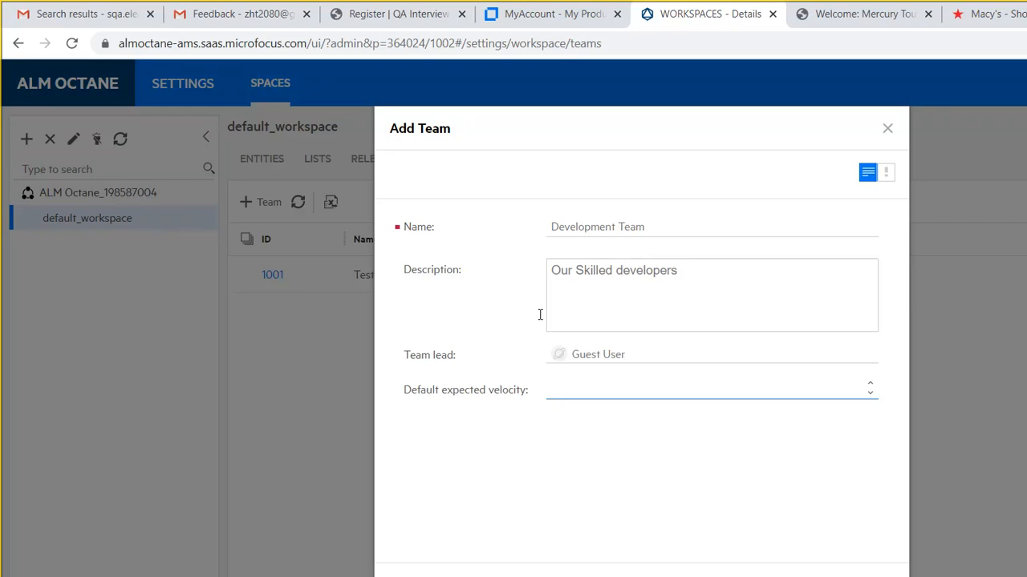
{"action": "type", "text": "5"}
- Create the Development Team and assign it the release Test Release Feb 2020 (Default)
{"action": "left_click", "coordinate": [552, 461]}
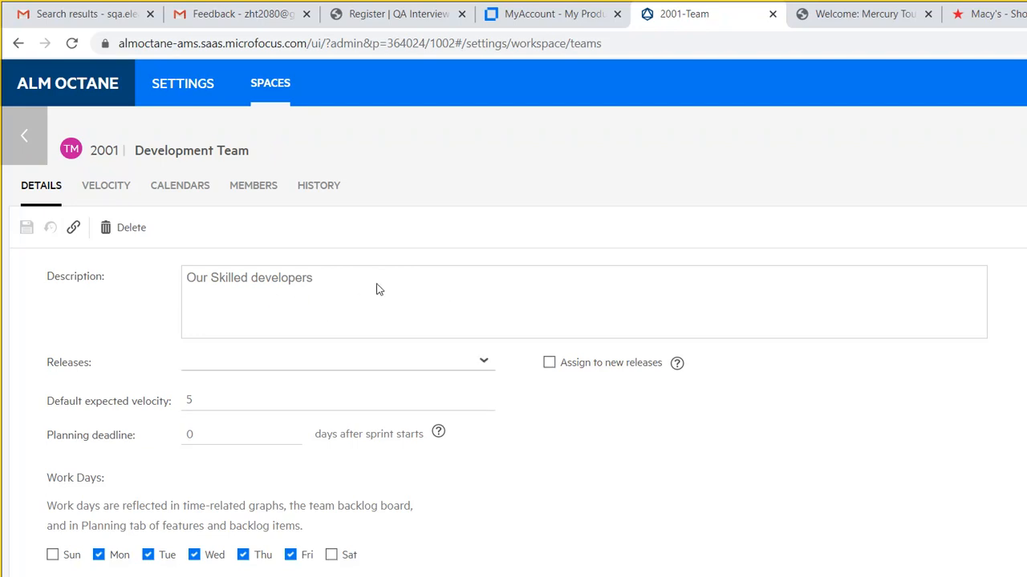
{"action": "left_click", "coordinate": [484, 361]}
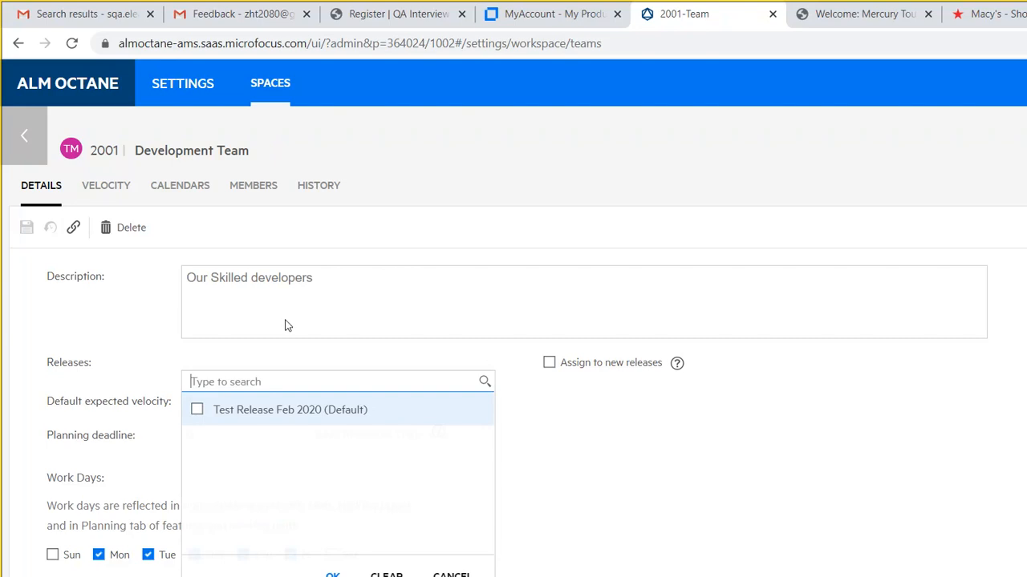
{"action": "left_click", "coordinate": [353, 410]}
{"action": "left_click", "coordinate": [332, 575]}
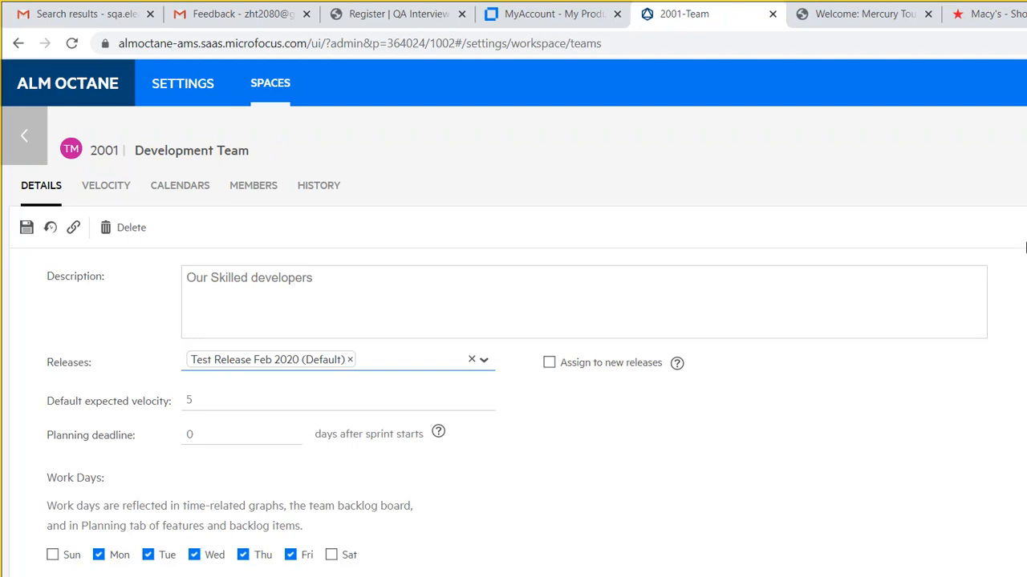
{"action": "left_click", "coordinate": [1026, 284]}
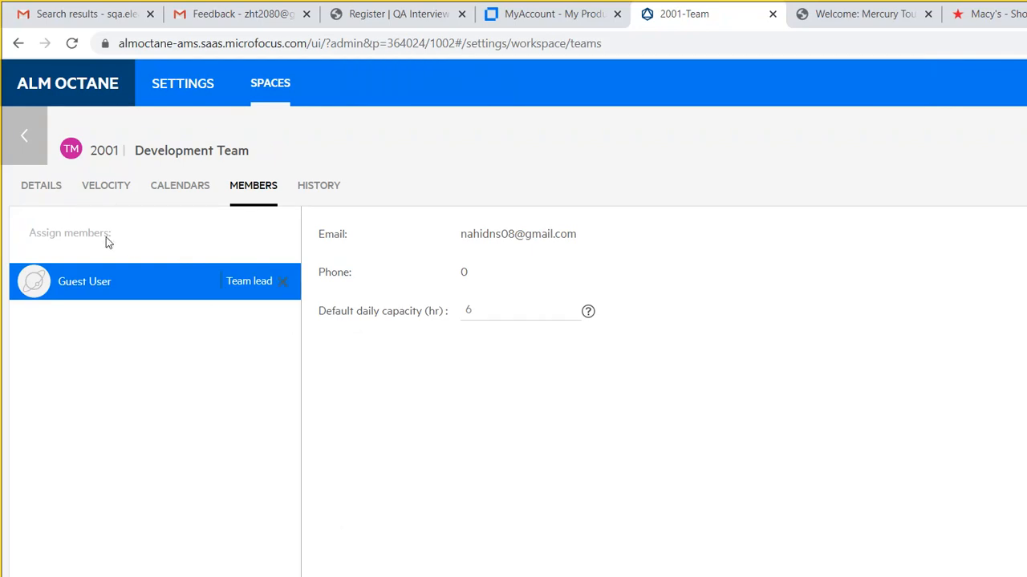
- Assign a second user as a Development Team member and return to the teams list
{"action": "right_click", "coordinate": [113, 295]}
{"action": "key", "text": "Escape"}
{"action": "left_click", "coordinate": [80, 231]}
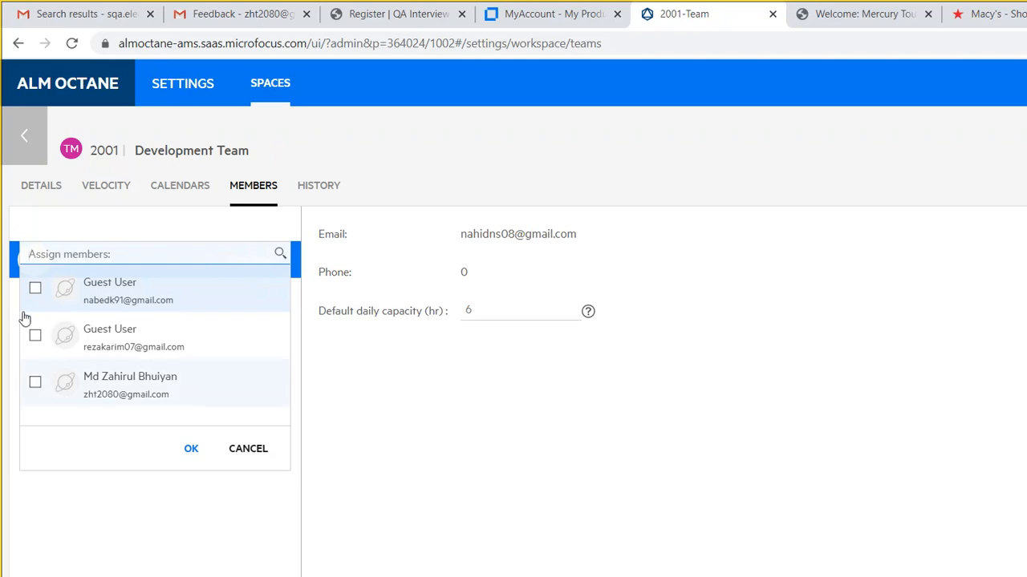
{"action": "left_click", "coordinate": [35, 382]}
{"action": "left_click", "coordinate": [191, 449]}
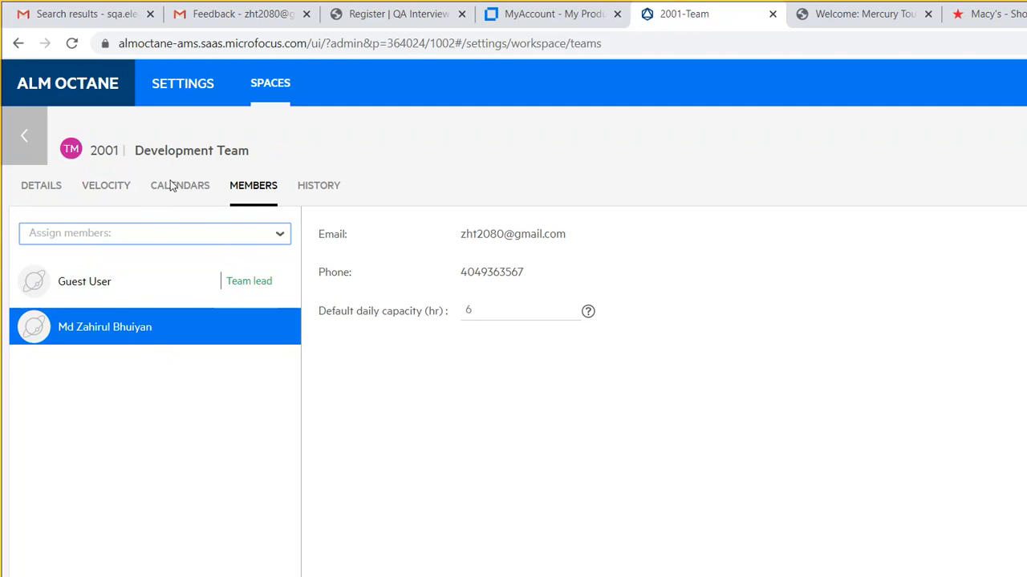
{"action": "left_click", "coordinate": [23, 121]}
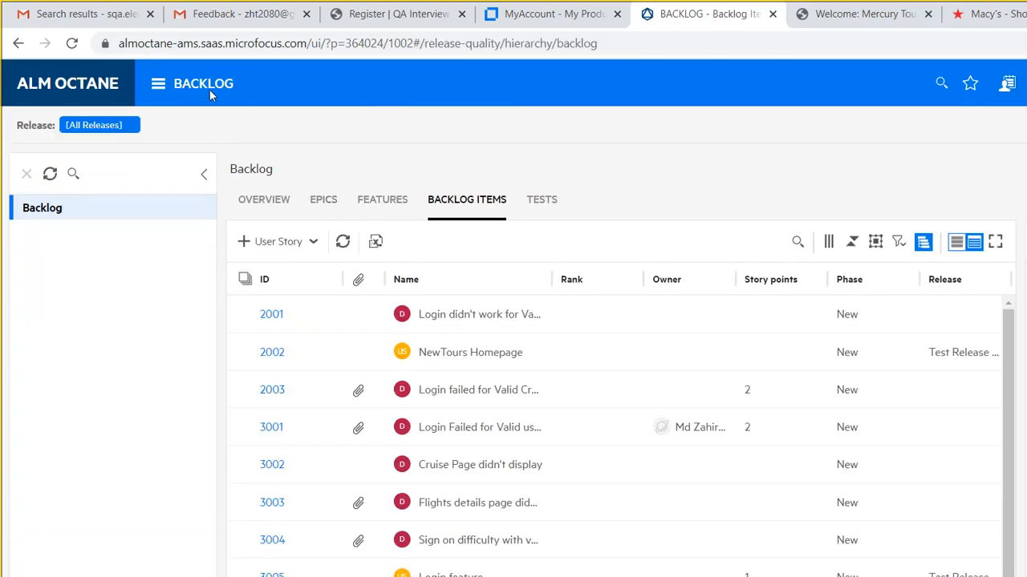
- Name the new user story 'User Registration Feature' with release Test Release Feb 2020
{"action": "left_click", "coordinate": [158, 83]}
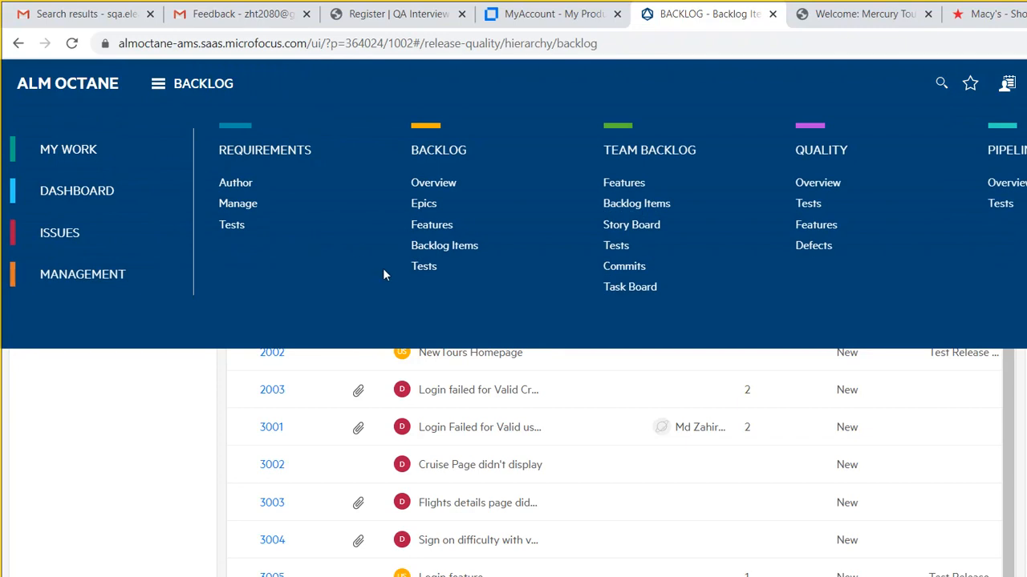
{"action": "left_click", "coordinate": [346, 120]}
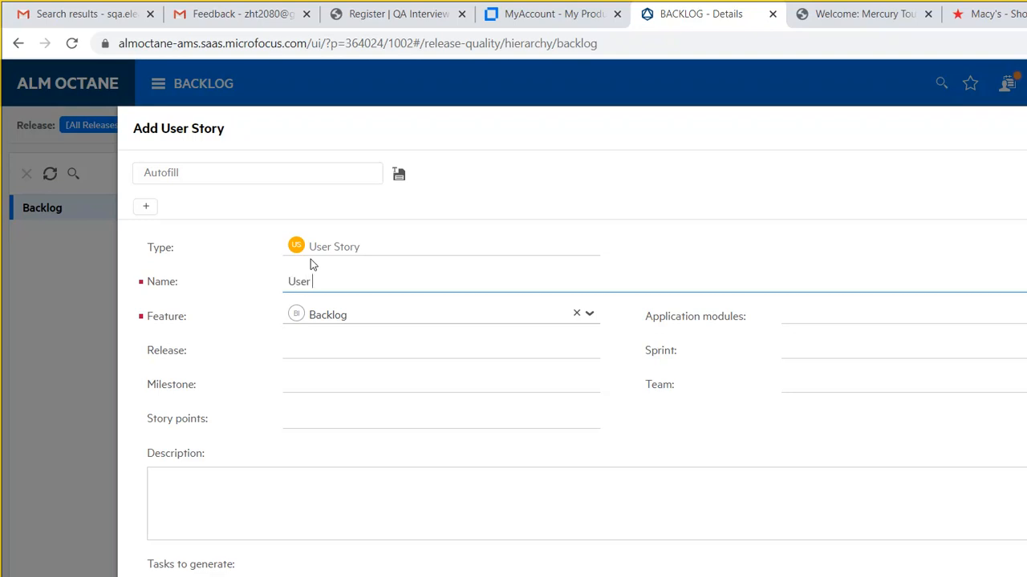
{"action": "type", "text": "istration Feature"}
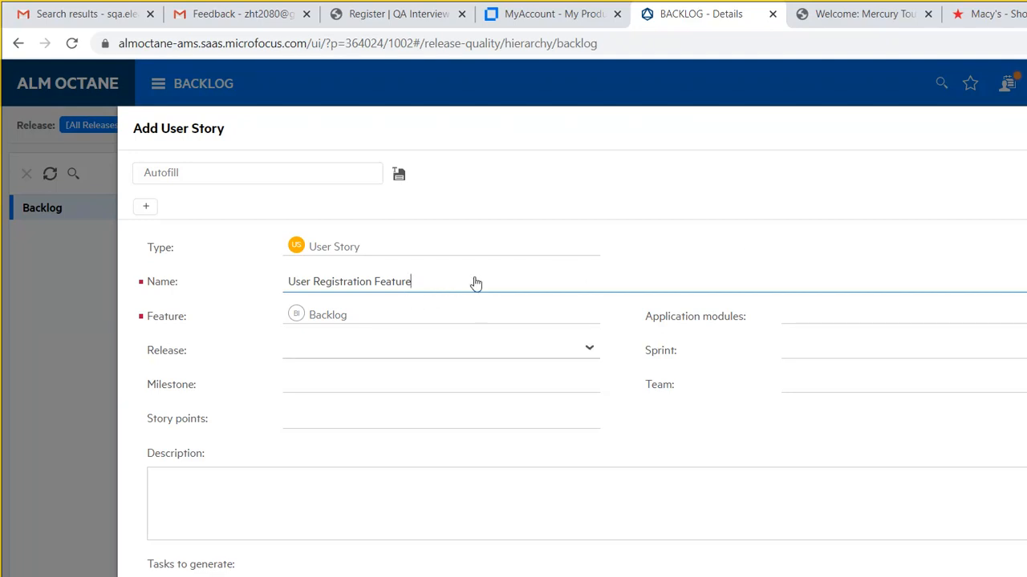
{"action": "left_click", "coordinate": [590, 348]}
{"action": "left_click", "coordinate": [419, 398]}
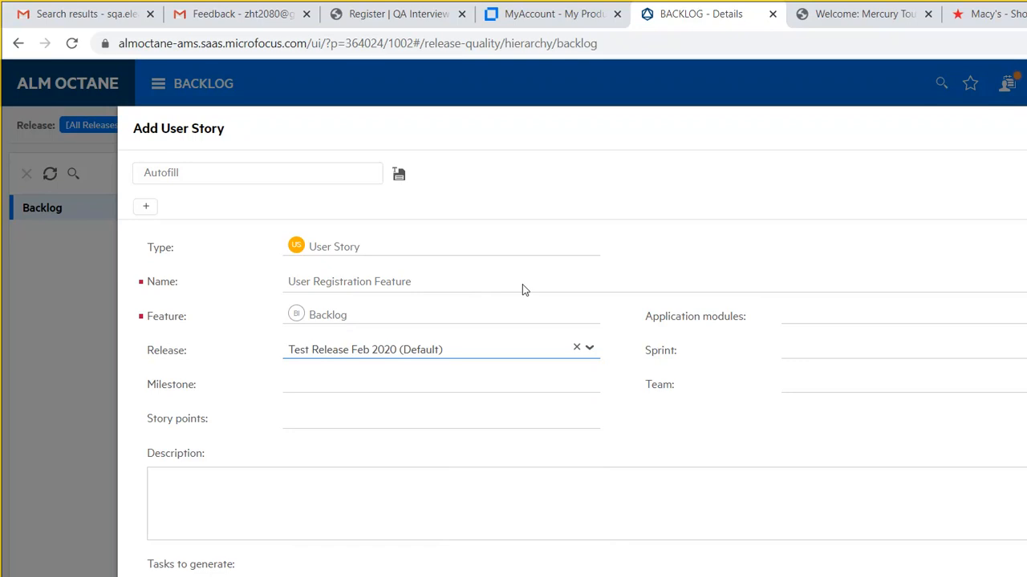
- Set Sprint 1, team Development Team, and description 'New user will have to be registered'
{"action": "left_click", "coordinate": [872, 351]}
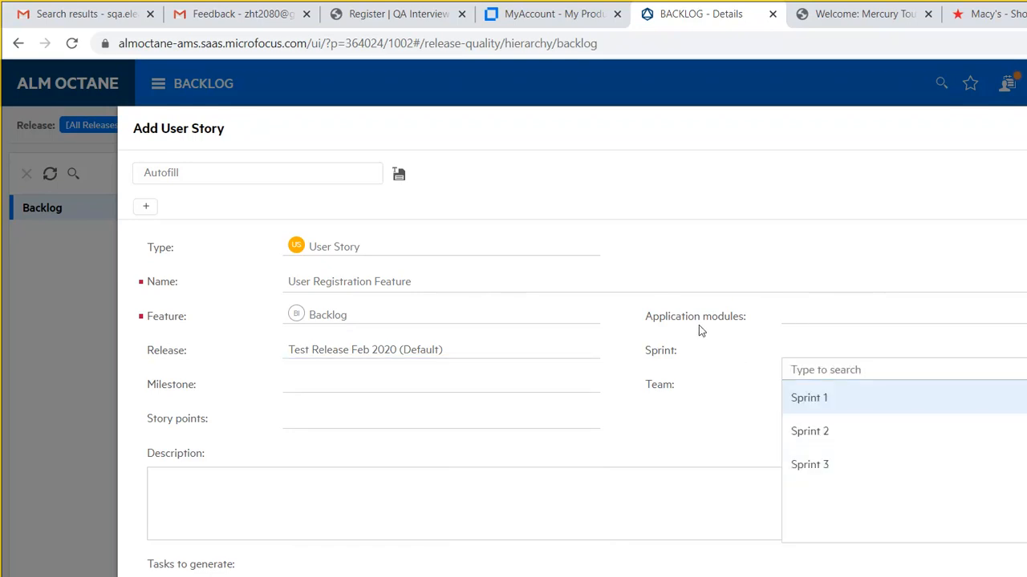
{"action": "left_click", "coordinate": [873, 404]}
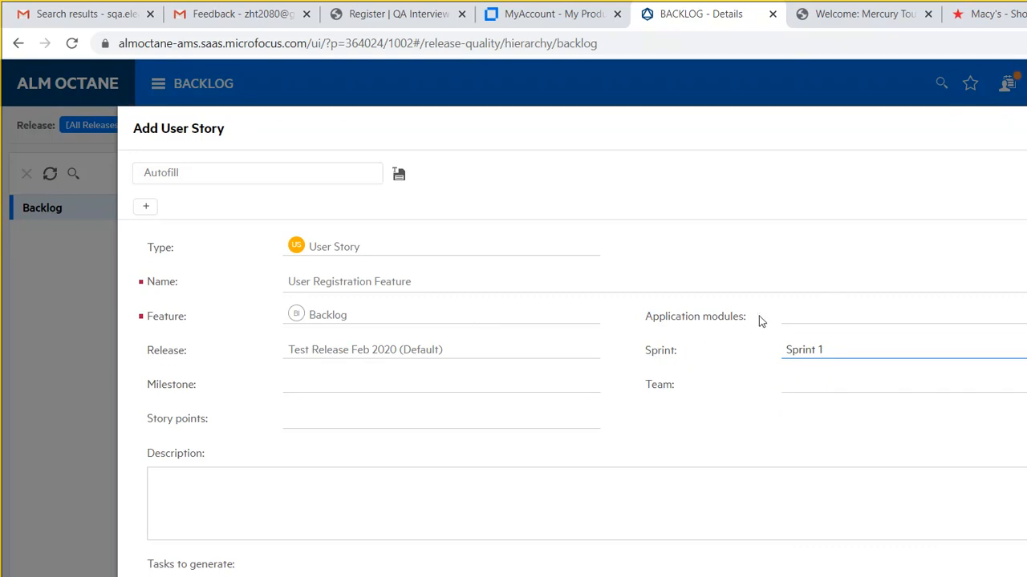
{"action": "left_click", "coordinate": [871, 385]}
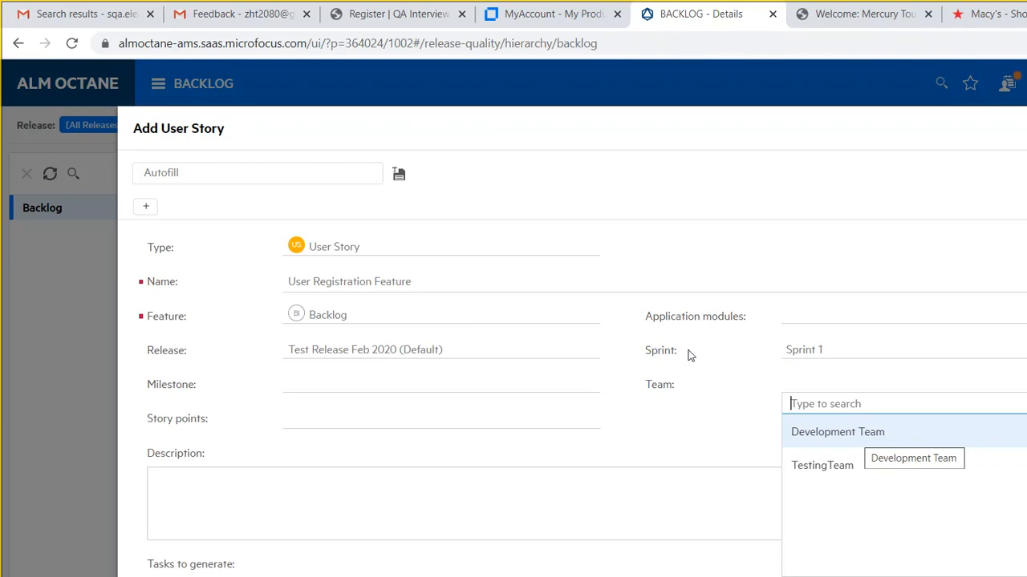
{"action": "key", "text": "Return"}
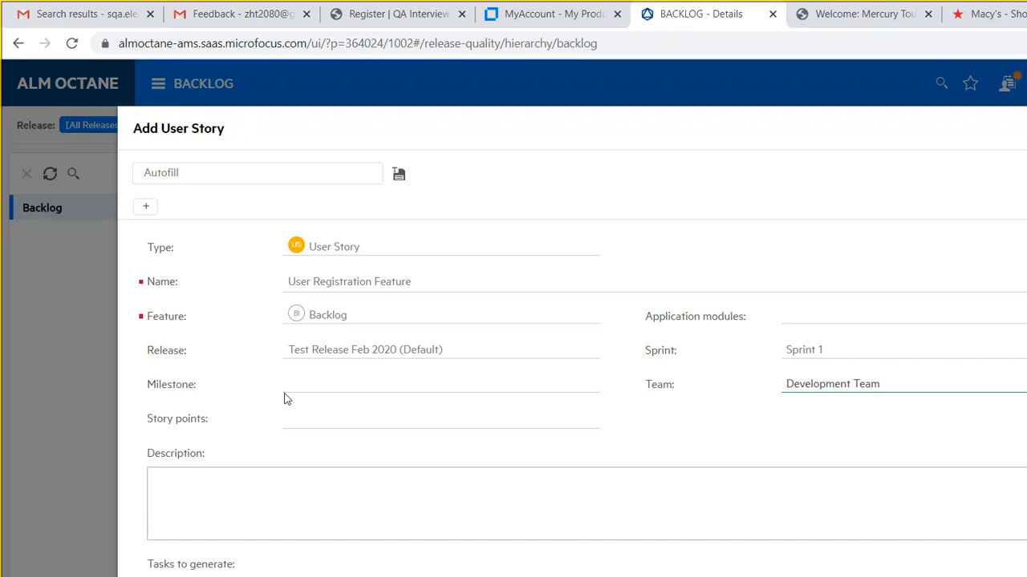
{"action": "key", "text": "Tab"}
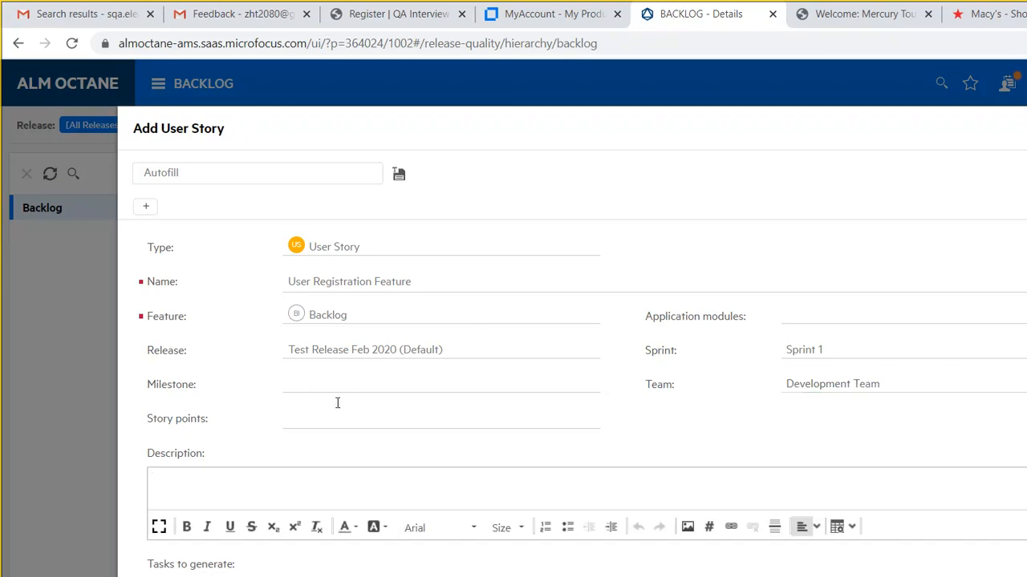
{"action": "type", "text": "New user will hav"}
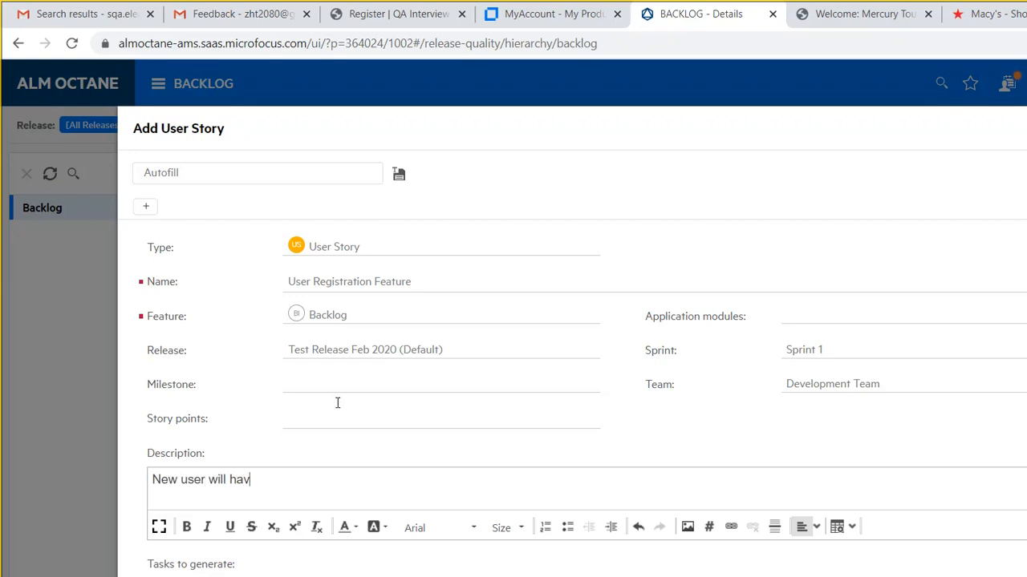
{"action": "type", "text": "e to be registered"}
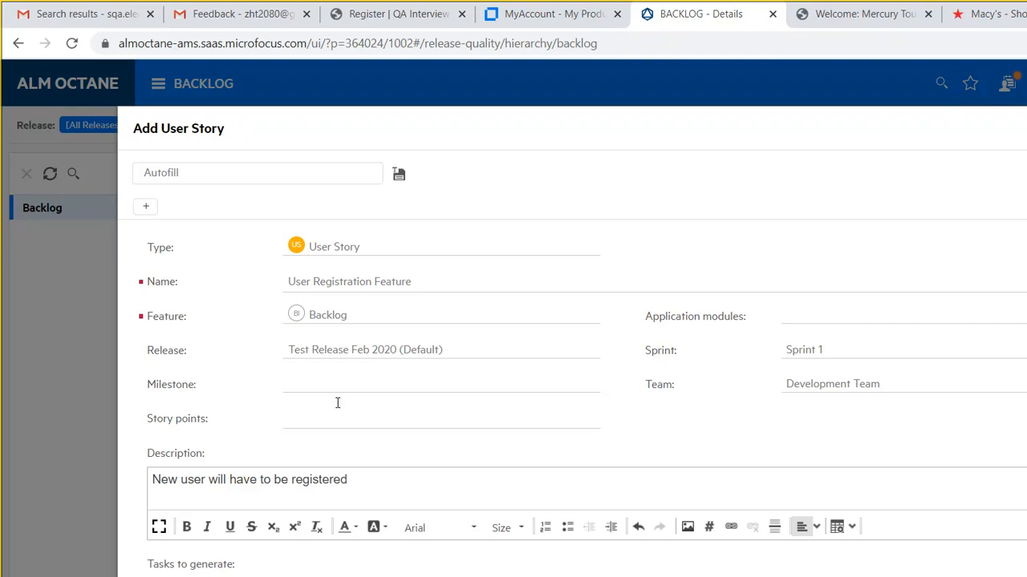
- Save the new story and write its registration description, with First Name and last name as item 1
{"action": "left_click", "coordinate": [737, 495]}
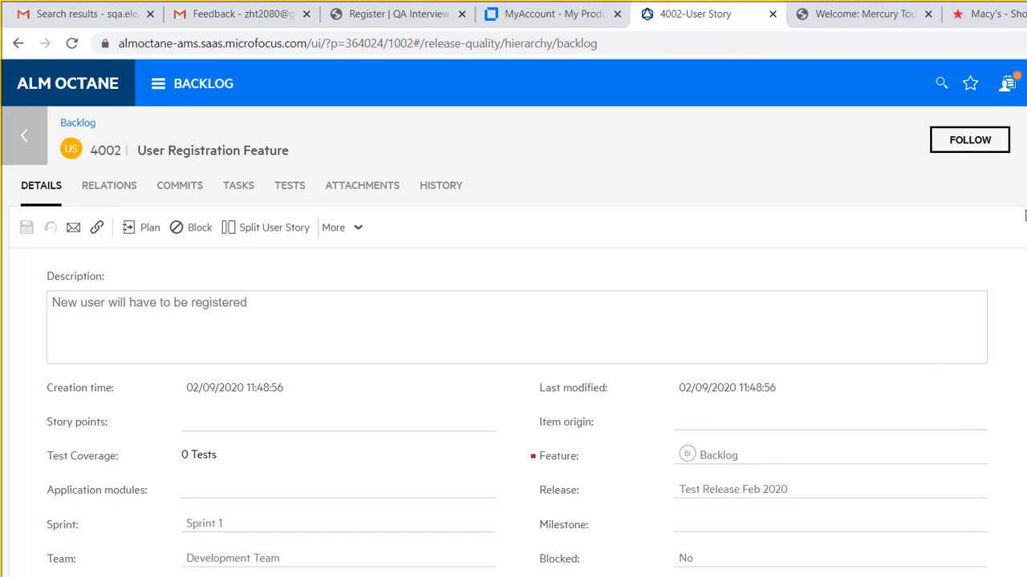
{"action": "left_click", "coordinate": [770, 304]}
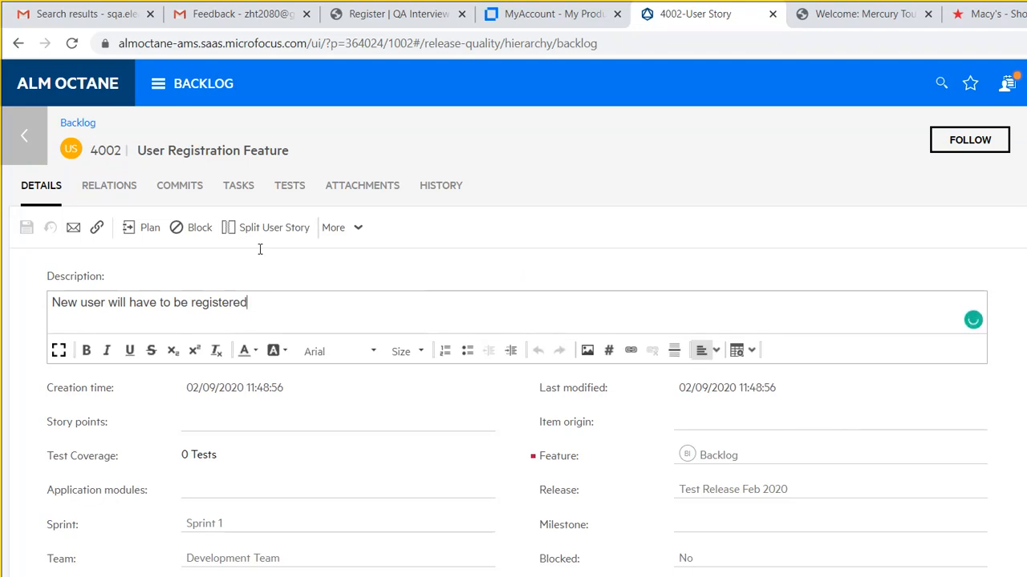
{"action": "type", "text": "first"}
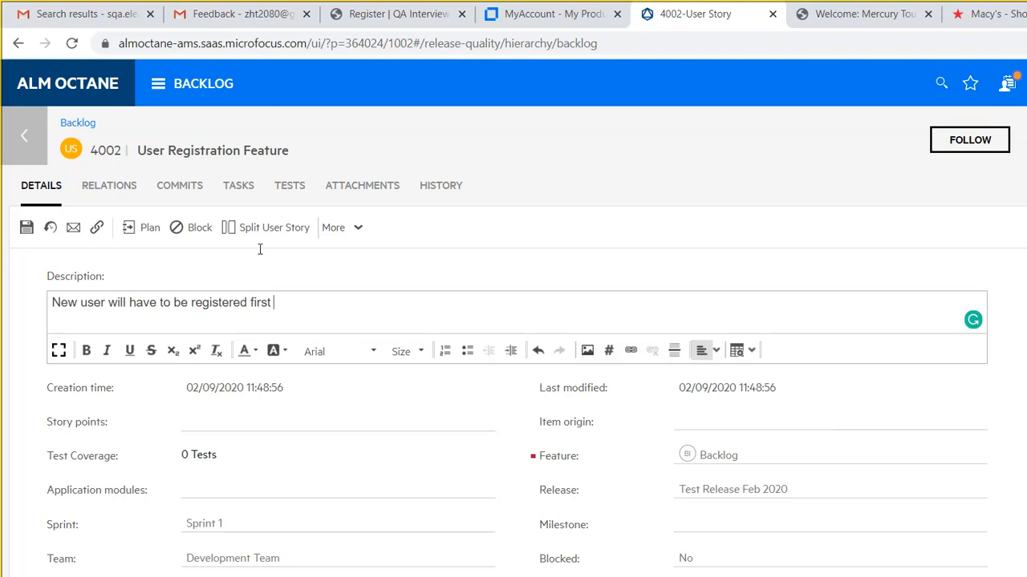
{"action": "type", "text": " to use the application features. Fo"}
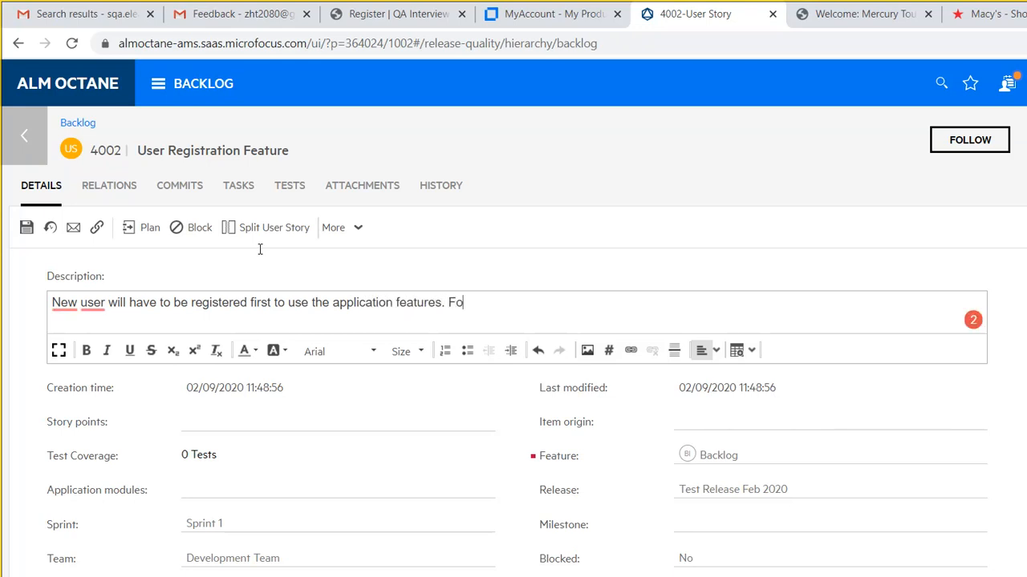
{"action": "type", "text": "r registration user will have to "}
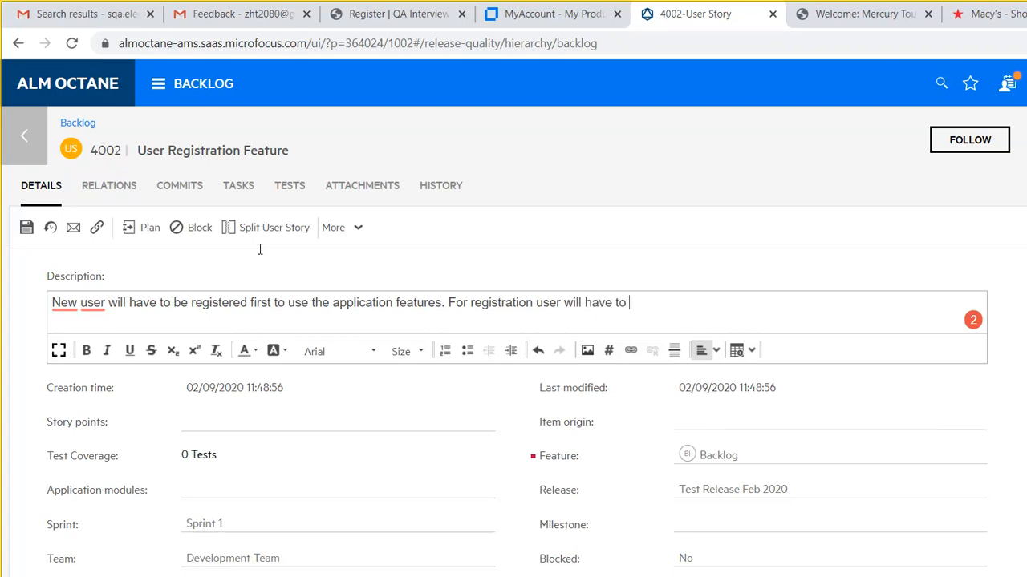
{"action": "type", "text": "provide the following informati"}
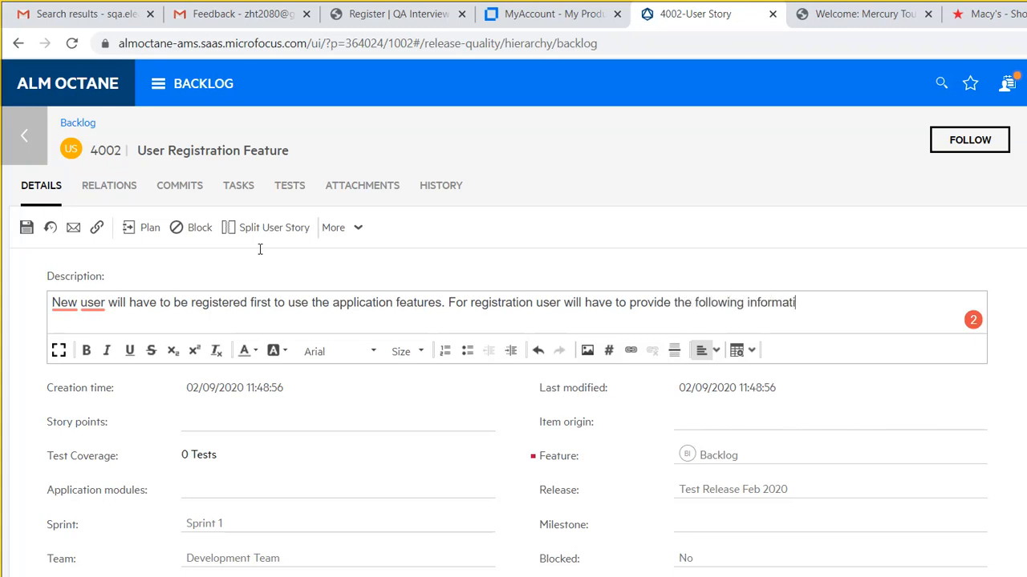
{"action": "type", "text": "on:"}
{"action": "mouse_move", "coordinate": [78, 245]}
{"action": "left_click", "coordinate": [100, 355]}
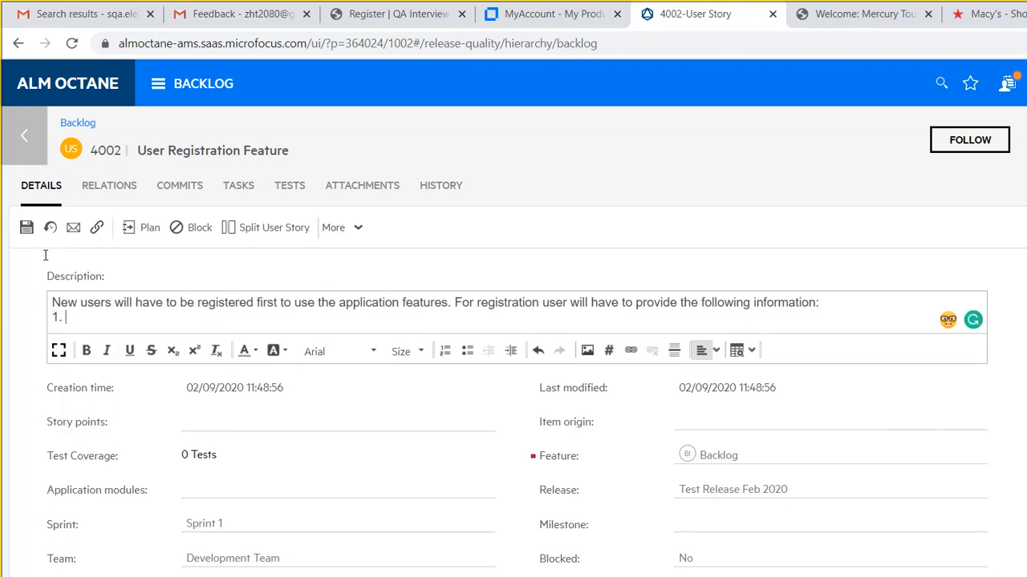
{"action": "type", "text": "Na"}
{"action": "key", "text": "BackSpace"}
{"action": "key", "text": "BackSpace"}
{"action": "type", "text": "First Name and last "}
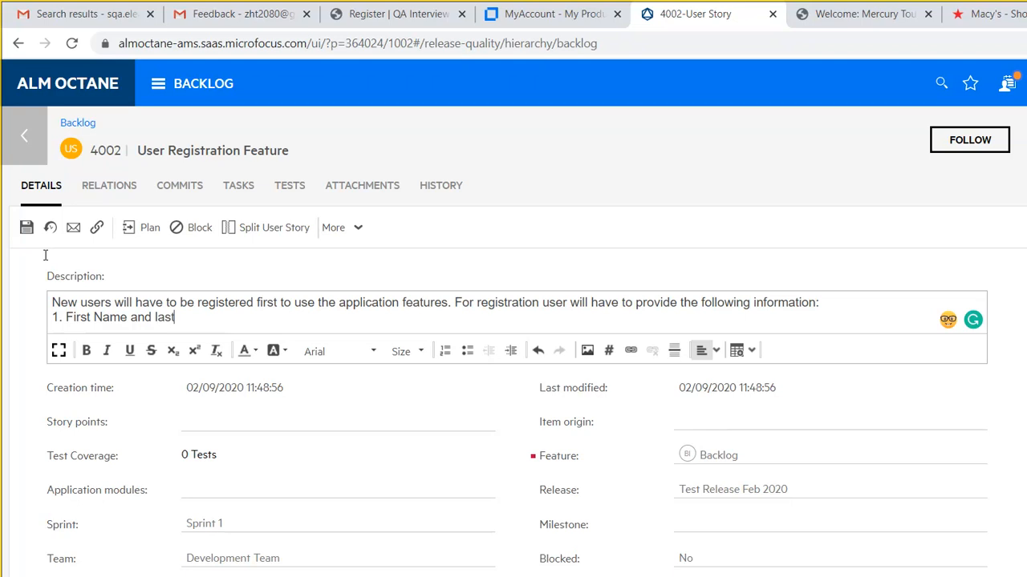
{"action": "type", "text": "name"}
- Add items 2–5 (Username, Password and confirm password, Email address, Phone Number), save, and return to the backlog
{"action": "key", "text": "Return"}
{"action": "type", "text": "2. "}
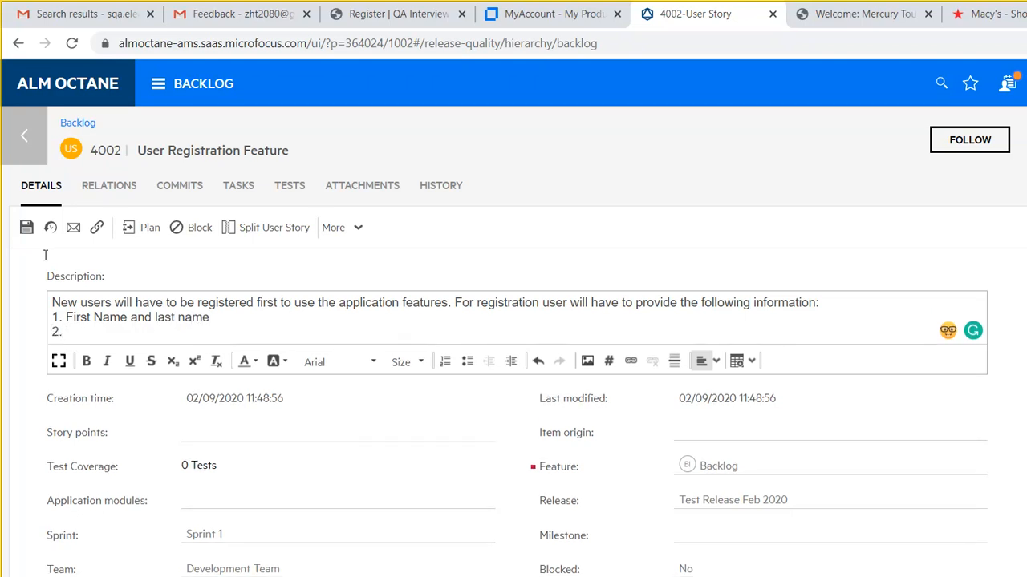
{"action": "type", "text": "Username"}
{"action": "key", "text": "Return"}
{"action": "type", "text": "3. Pa"}
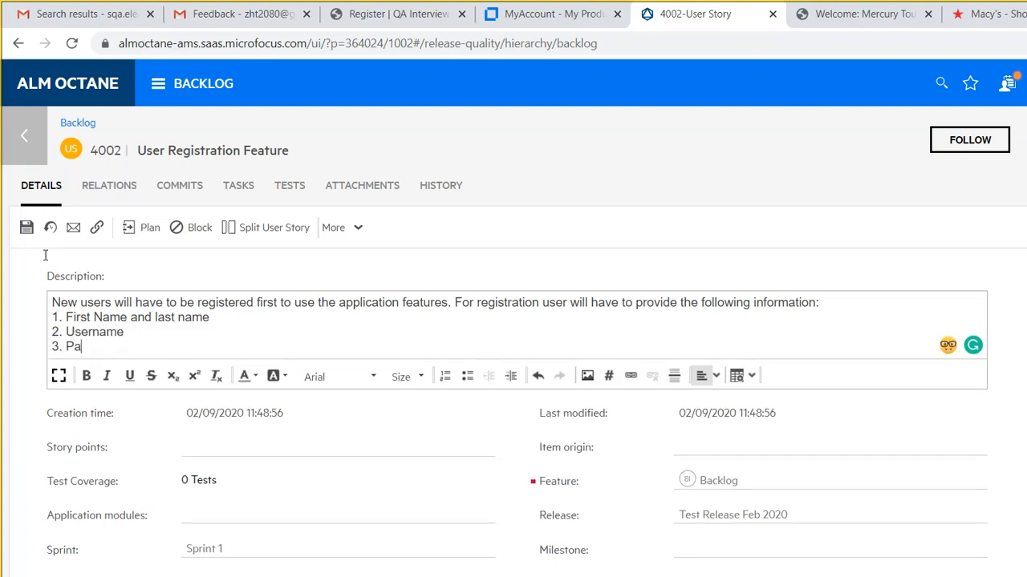
{"action": "type", "text": "ssword and confirm "}
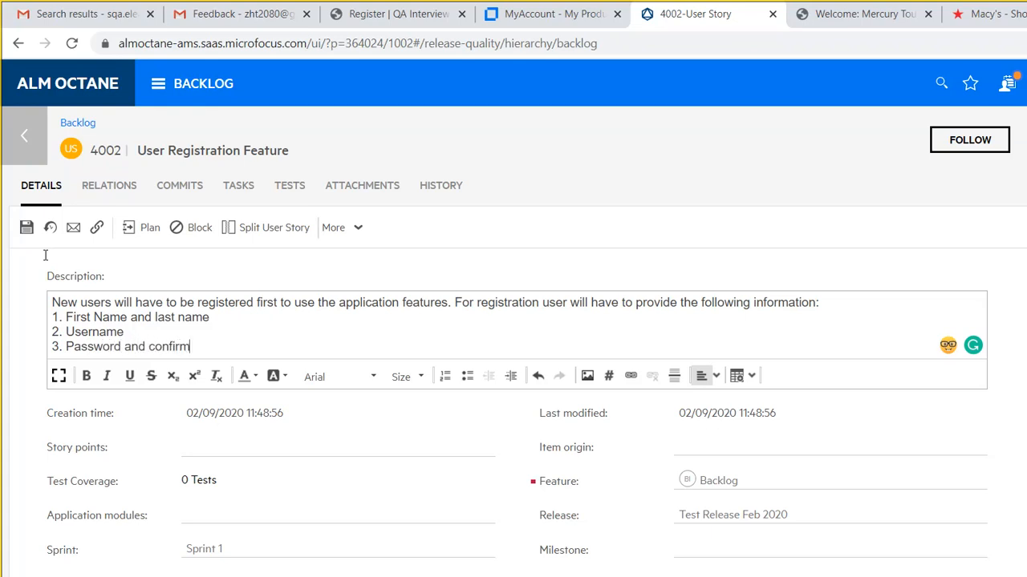
{"action": "type", "text": "password"}
{"action": "key", "text": "Return"}
{"action": "type", "text": "4. Emai"}
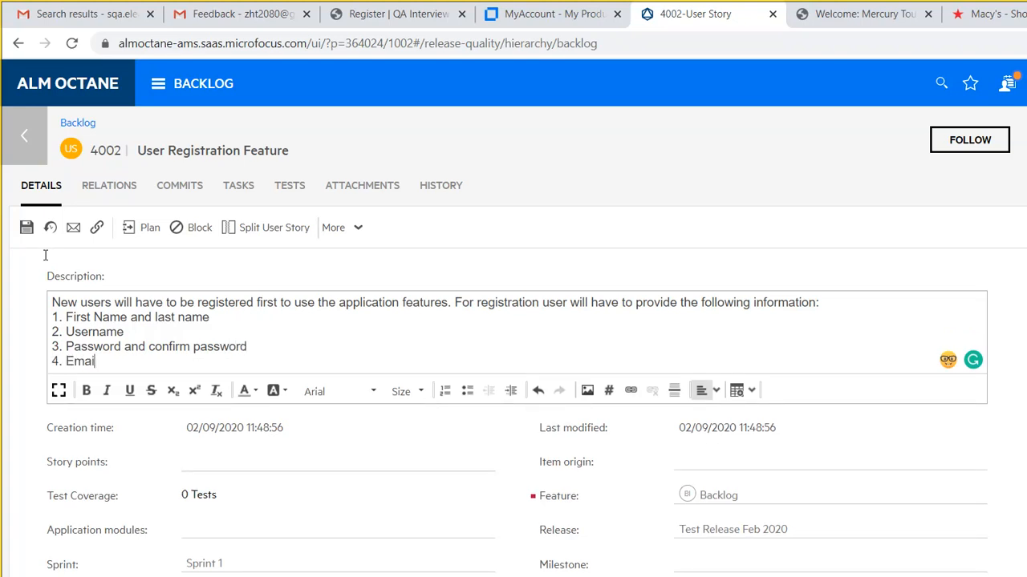
{"action": "type", "text": "l address"}
{"action": "key", "text": "Return"}
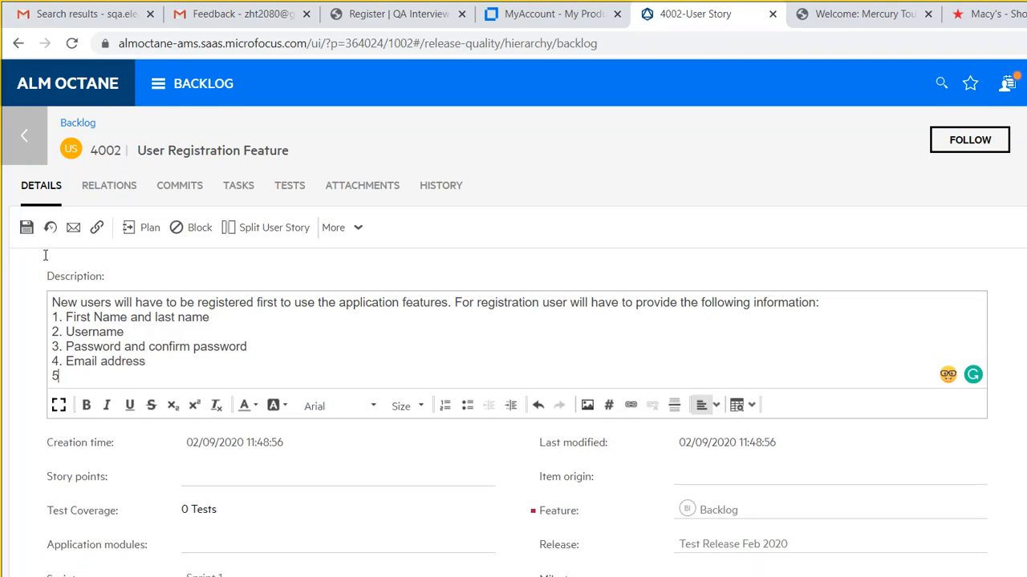
{"action": "type", "text": "5. Phone Number"}
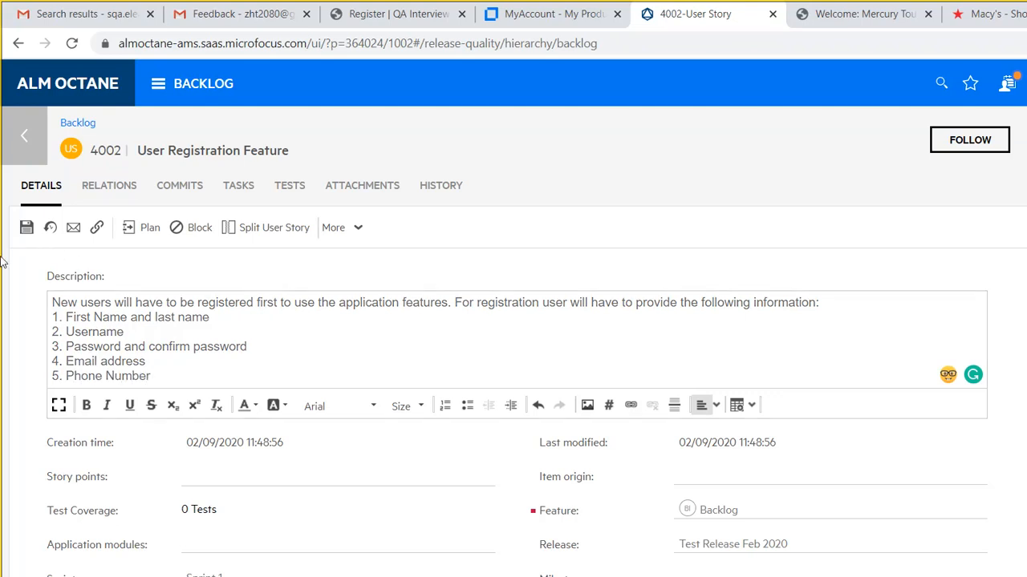
{"action": "left_click", "coordinate": [26, 227]}
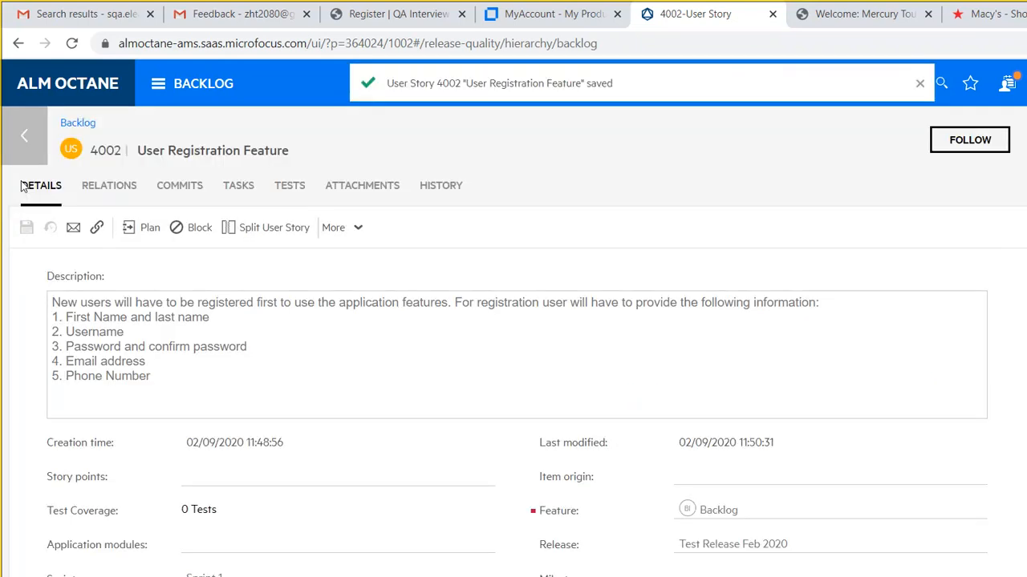
{"action": "left_click", "coordinate": [24, 129]}
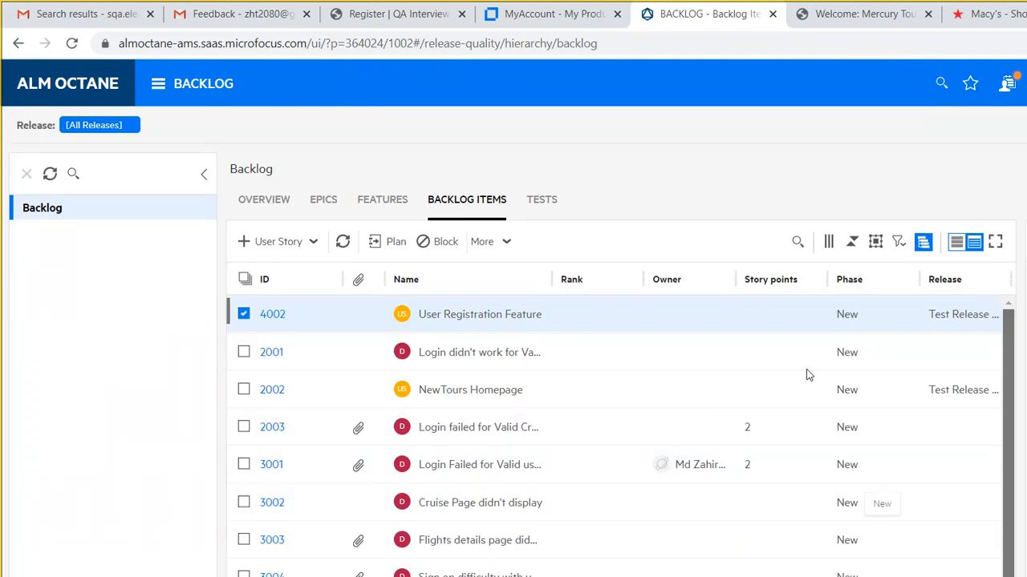
- Open manual test 2010 from the Team Backlog Tests list via the main menu
{"action": "scroll", "coordinate": [806, 385], "scroll_direction": "down", "scroll_amount": 1}
{"action": "scroll", "coordinate": [810, 413], "scroll_direction": "down", "scroll_amount": 1}
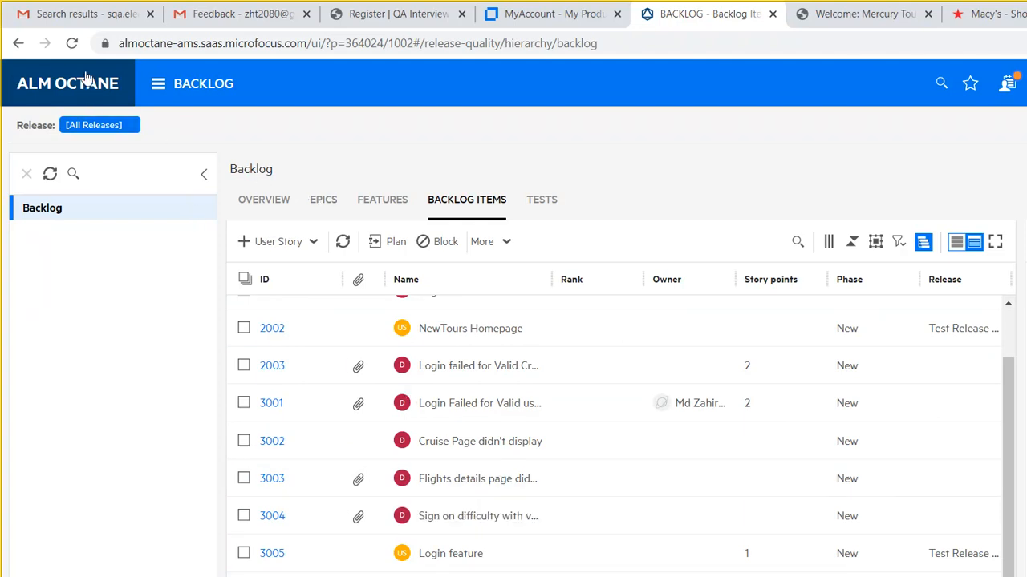
{"action": "left_click", "coordinate": [125, 72]}
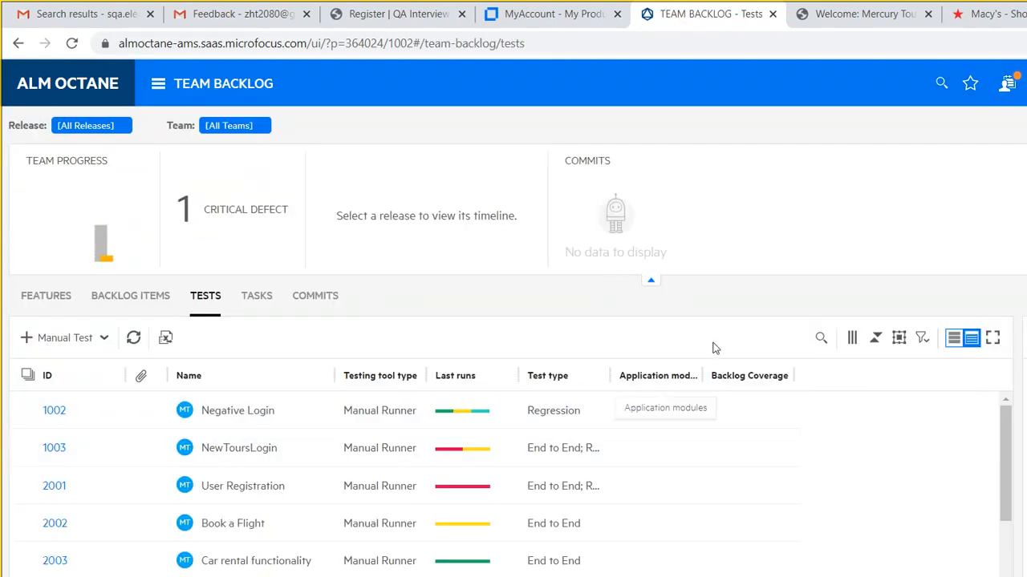
{"action": "scroll", "coordinate": [818, 481], "scroll_direction": "down", "scroll_amount": 5}
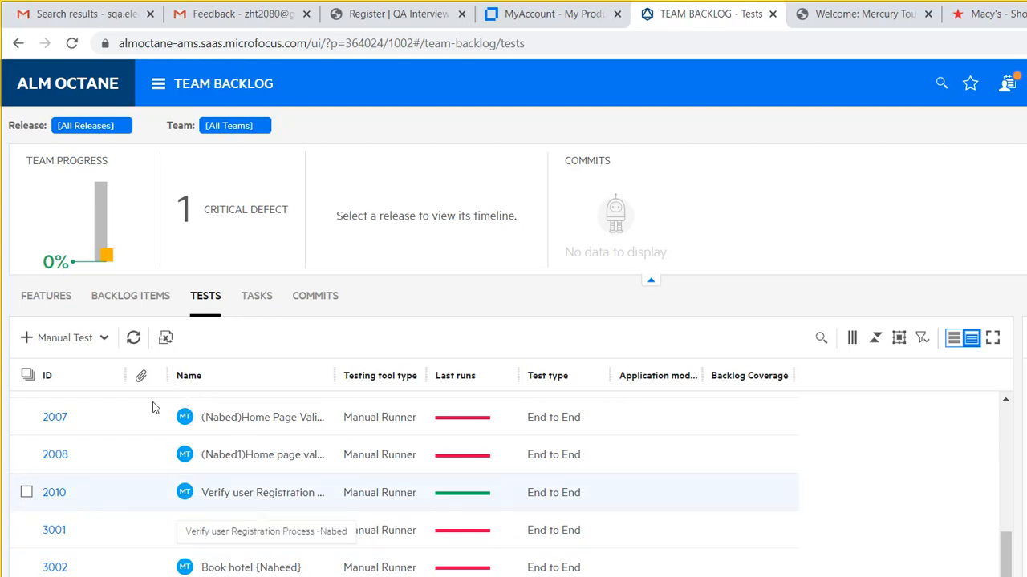
{"action": "left_click", "coordinate": [49, 492]}
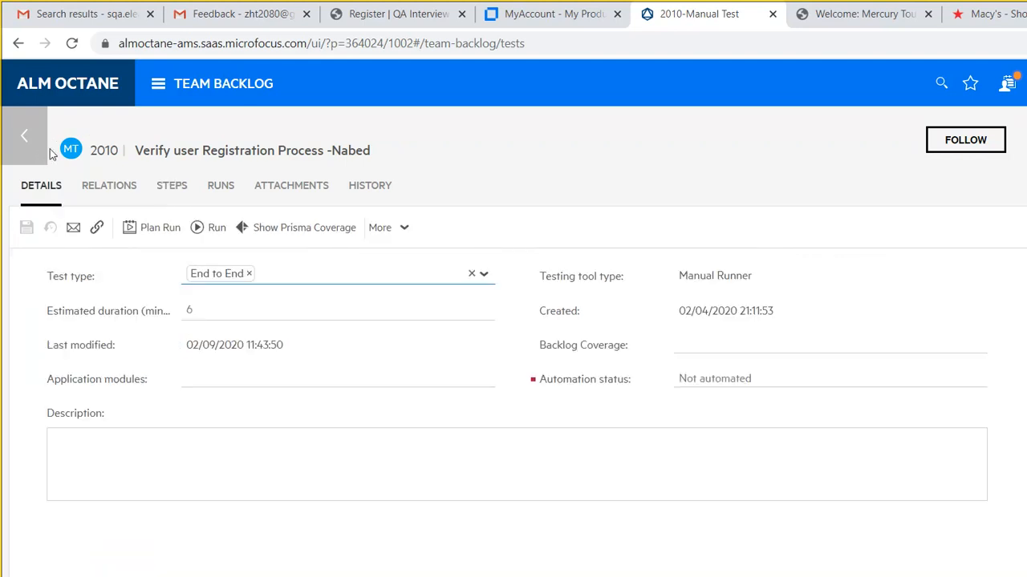
- Add user story 4002 'User Registration Feature' as a covered user story of test 2010
{"action": "left_click", "coordinate": [104, 186]}
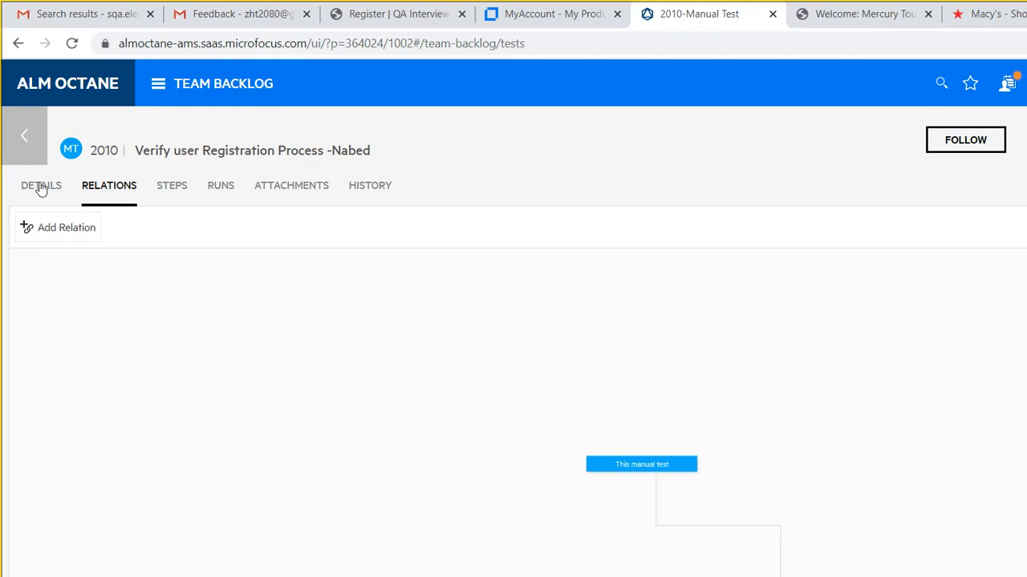
{"action": "left_click", "coordinate": [55, 228]}
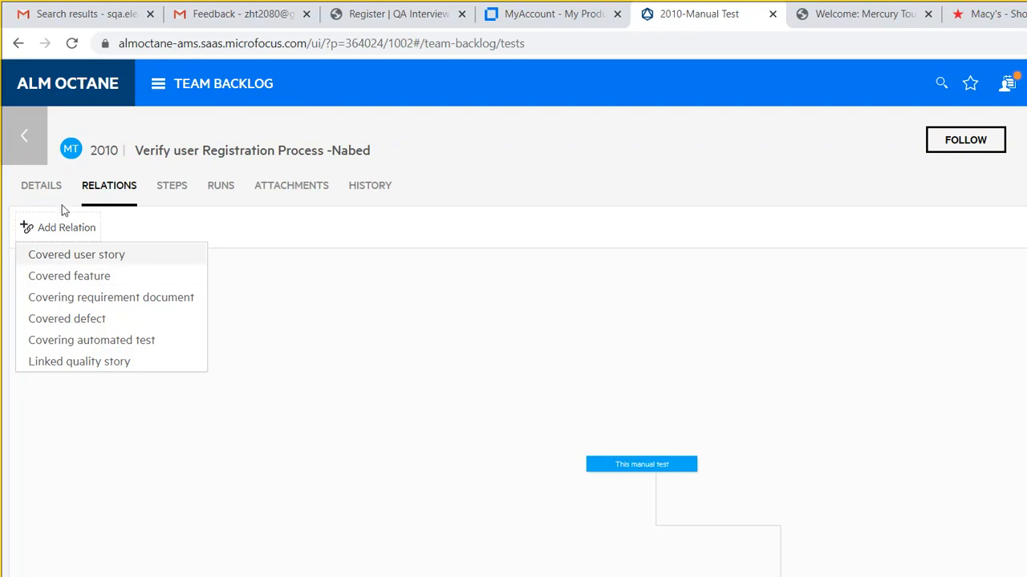
{"action": "left_click", "coordinate": [65, 254]}
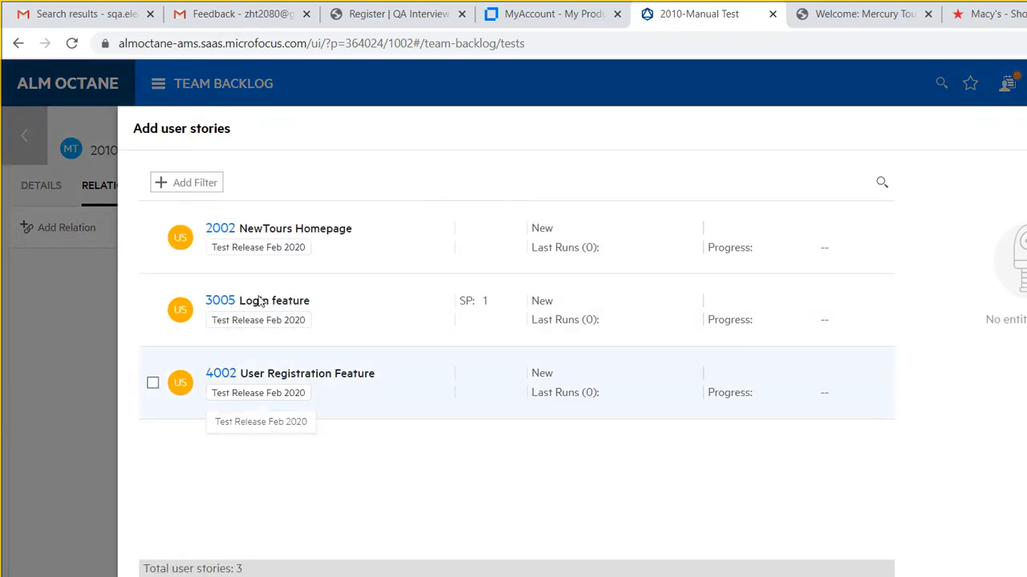
{"action": "left_click", "coordinate": [267, 355]}
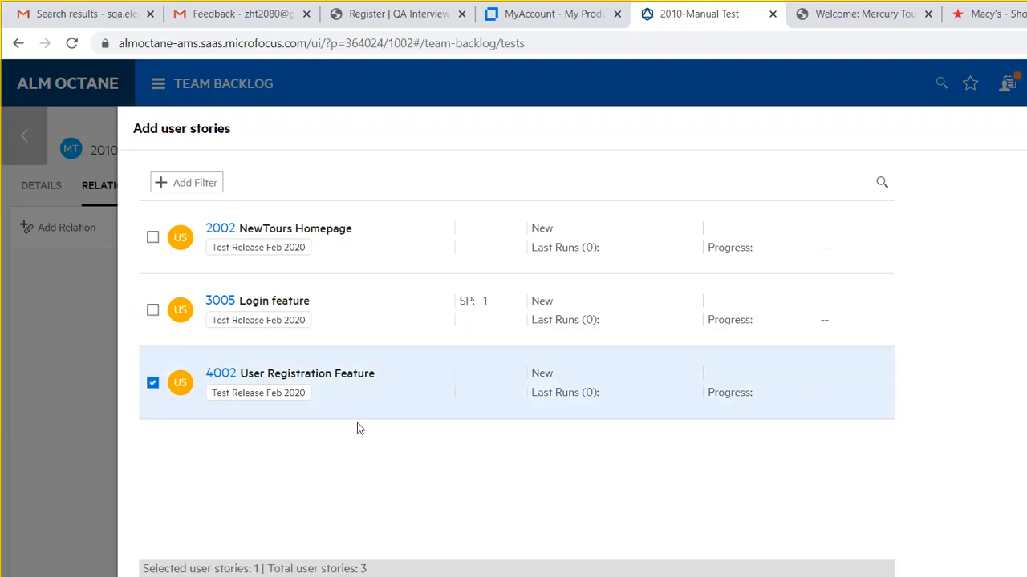
{"action": "left_click", "coordinate": [864, 501]}
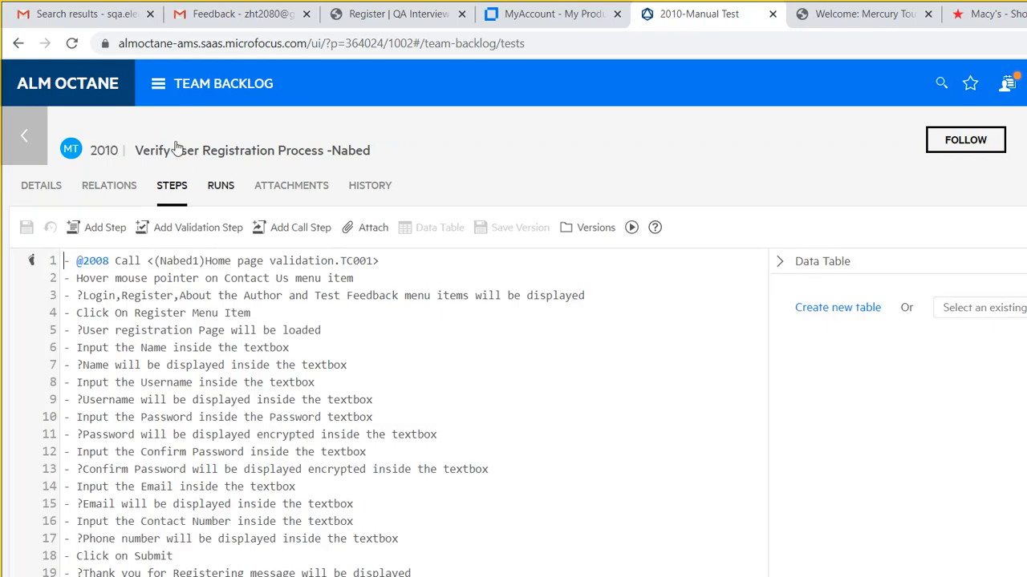
- Check test 2010's Runs, Attachments and History, then view its Relations diagram showing story 4002
{"action": "left_click", "coordinate": [220, 185]}
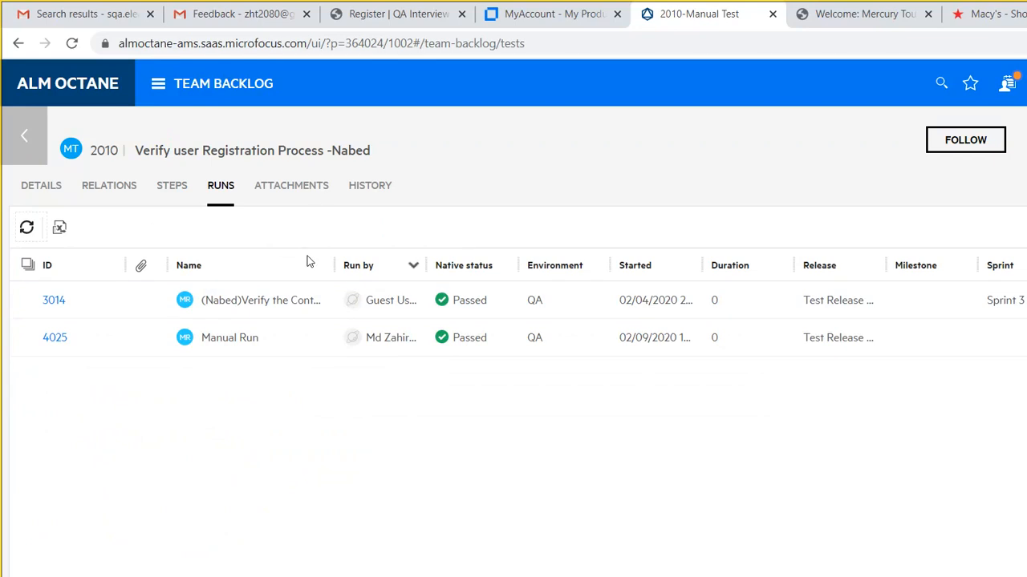
{"action": "left_click", "coordinate": [291, 185]}
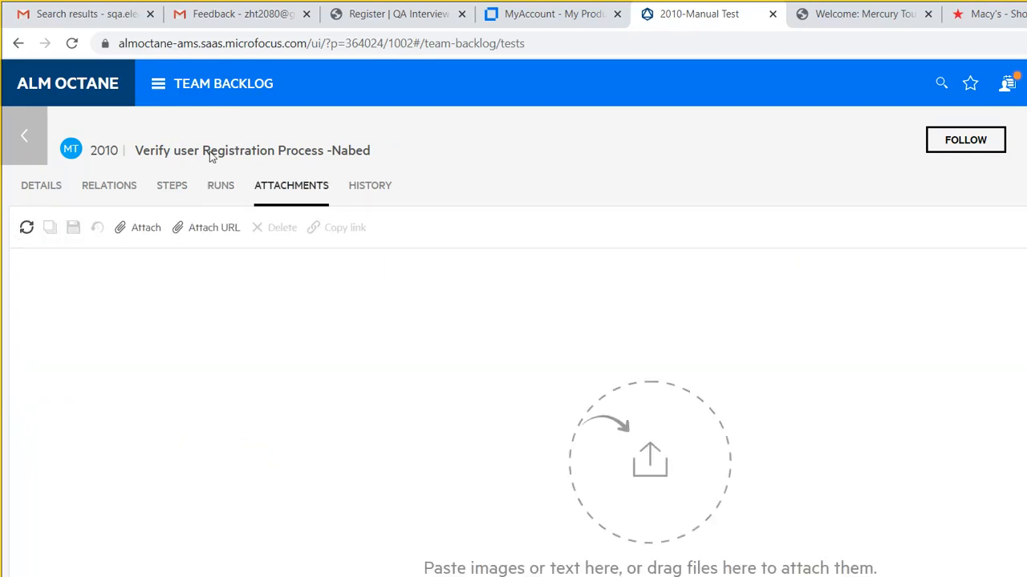
{"action": "left_click", "coordinate": [367, 186]}
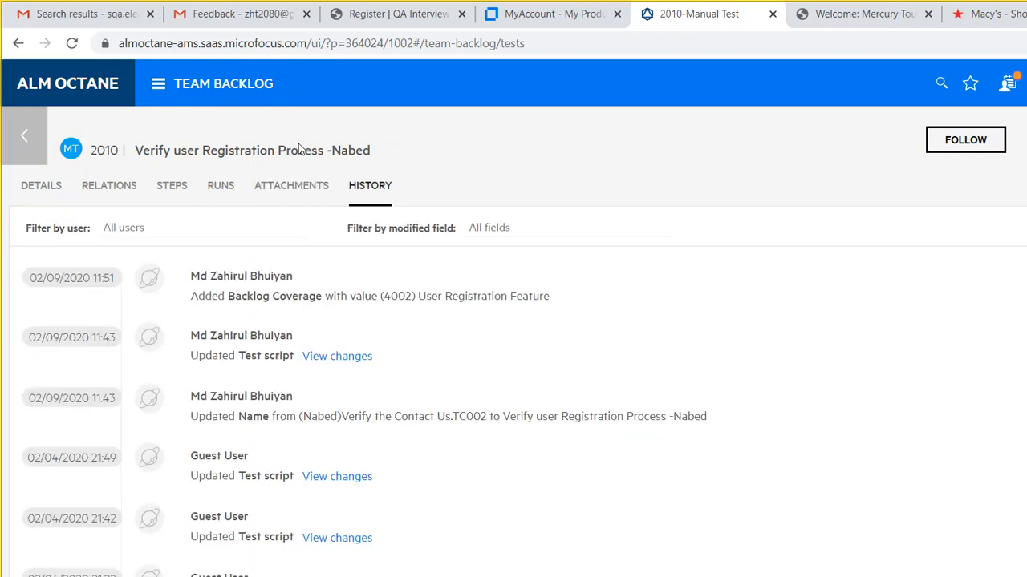
{"action": "left_click", "coordinate": [108, 184]}
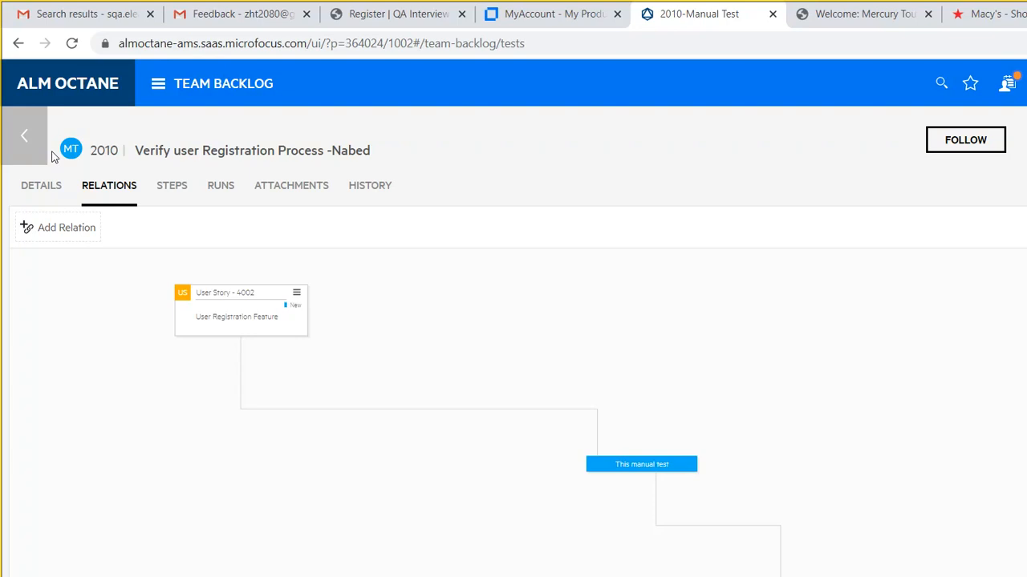
- Return to the Team Backlog tests list showing test 2010's coverage, then bring up Windows search
{"action": "left_click", "coordinate": [24, 135]}
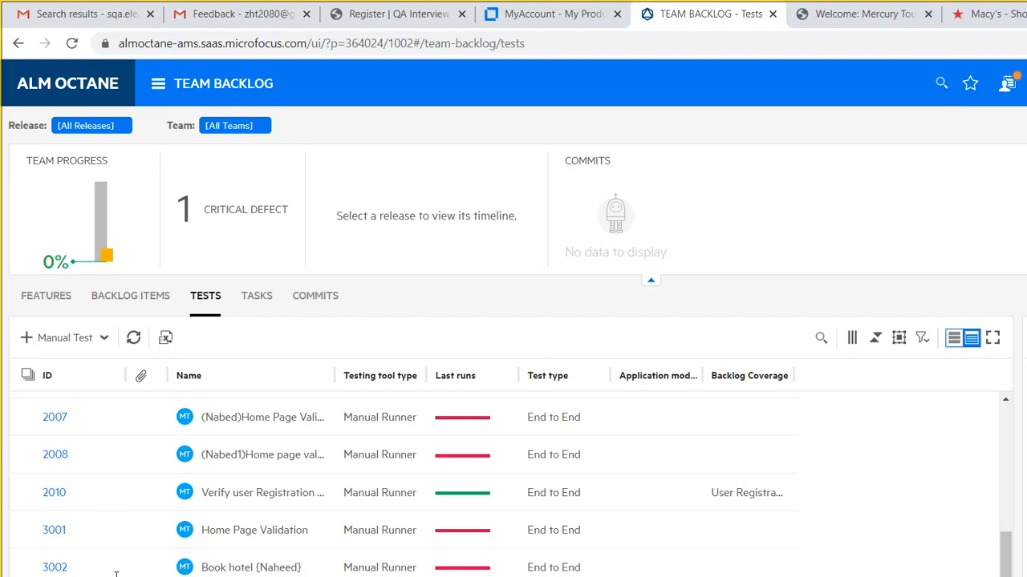
{"action": "key", "text": "super+s"}
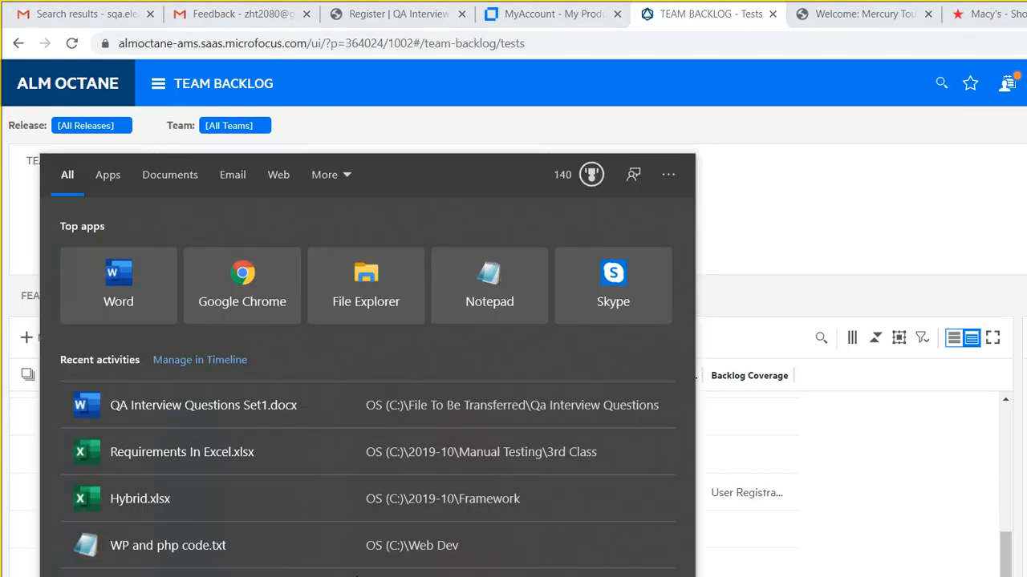
- In File Explorer, open the 2019-10 folder and look inside its All Docs folder
{"action": "left_click", "coordinate": [382, 572]}
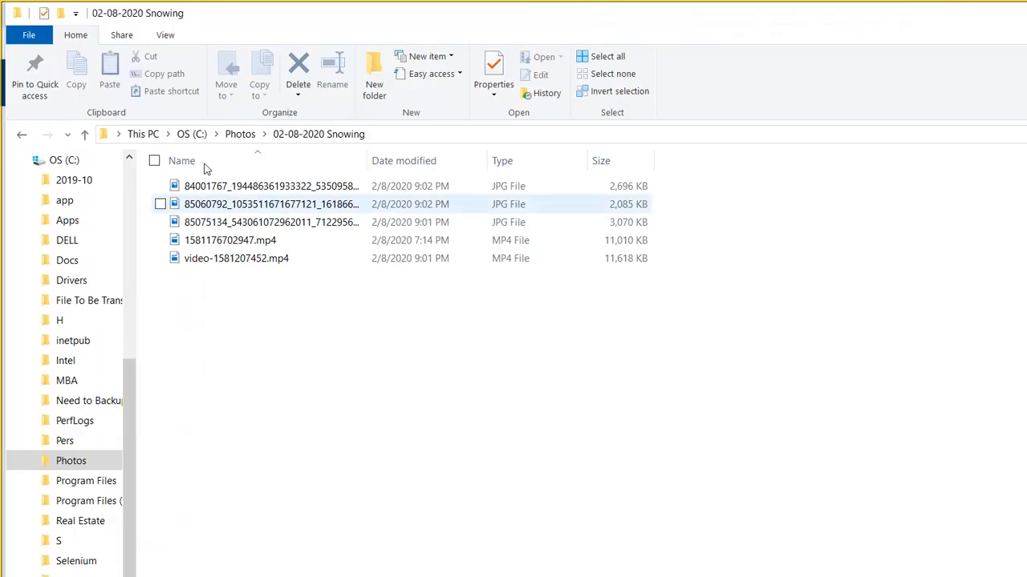
{"action": "key", "text": "alt+Left"}
{"action": "key", "text": "alt+Left"}
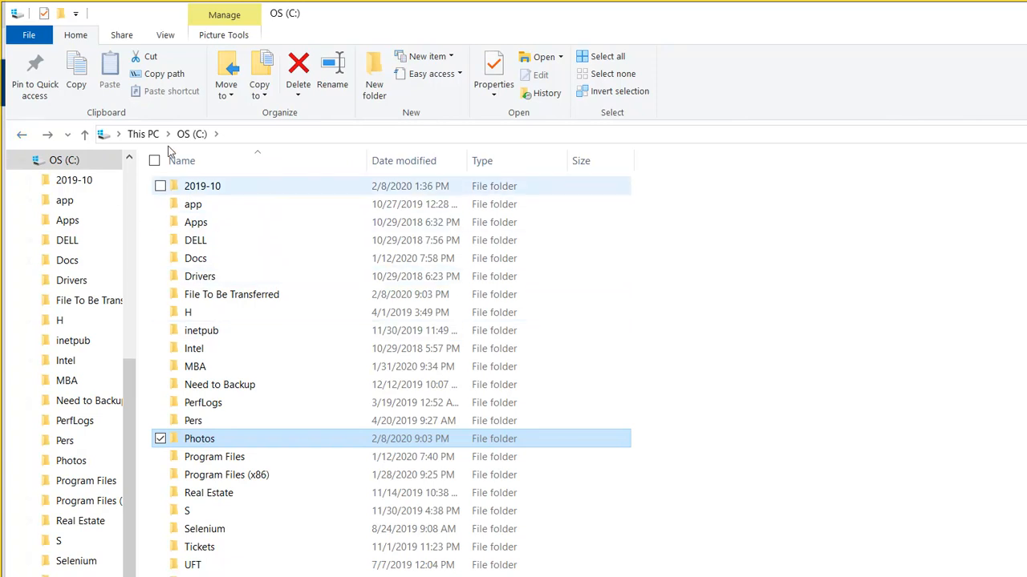
{"action": "key", "text": "Home"}
{"action": "key", "text": "Return"}
{"action": "key", "text": "Up"}
{"action": "key", "text": "Up"}
{"action": "key", "text": "Up"}
{"action": "key", "text": "Up"}
{"action": "key", "text": "Up"}
{"action": "key", "text": "Return"}
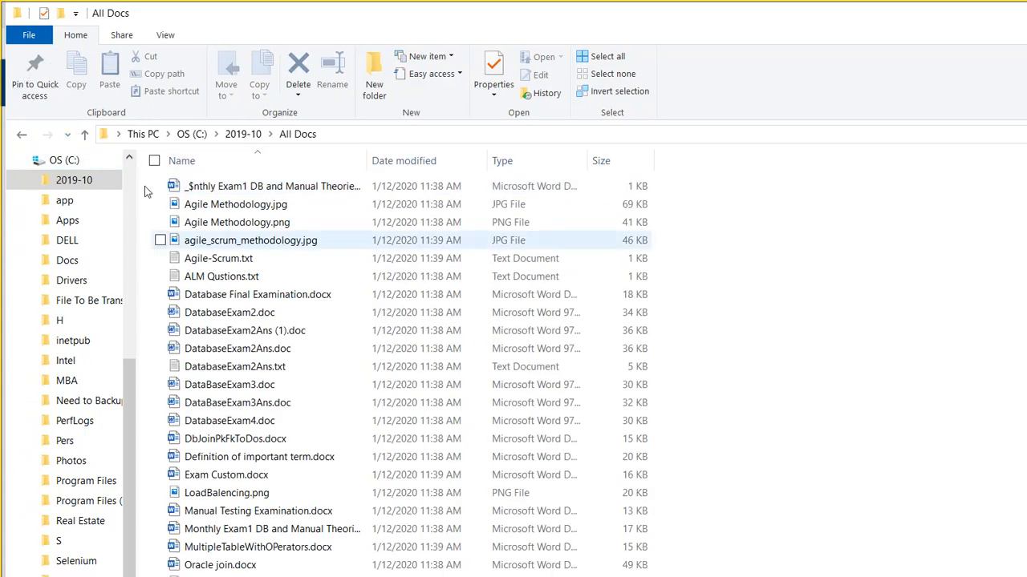
{"action": "key", "text": "BackSpace"}
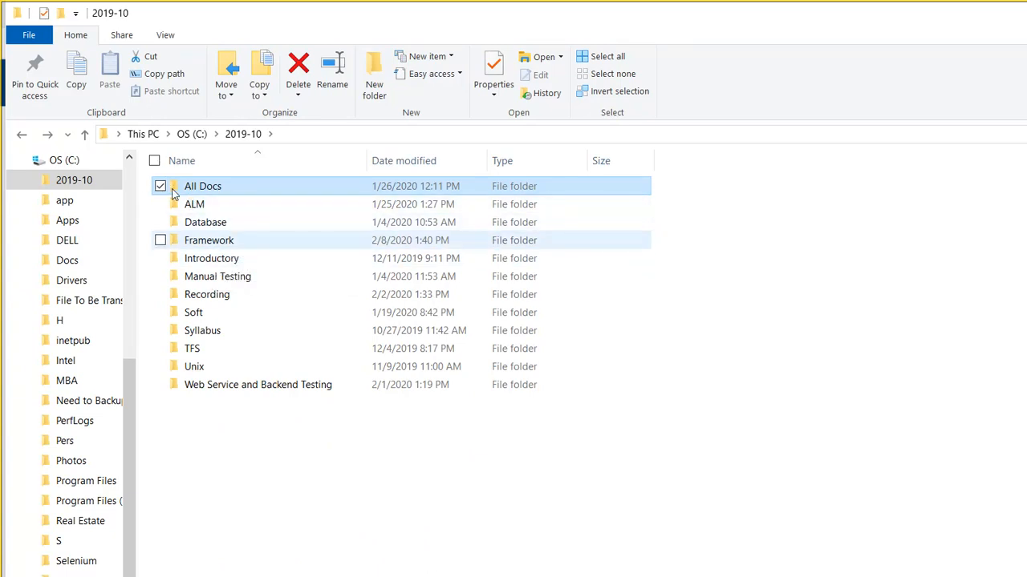
- Look through the 5th, 4th and 3rd Class folders under Manual Testing, then return to 2019-10
{"action": "left_click", "coordinate": [229, 276]}
{"action": "double_click", "coordinate": [230, 276]}
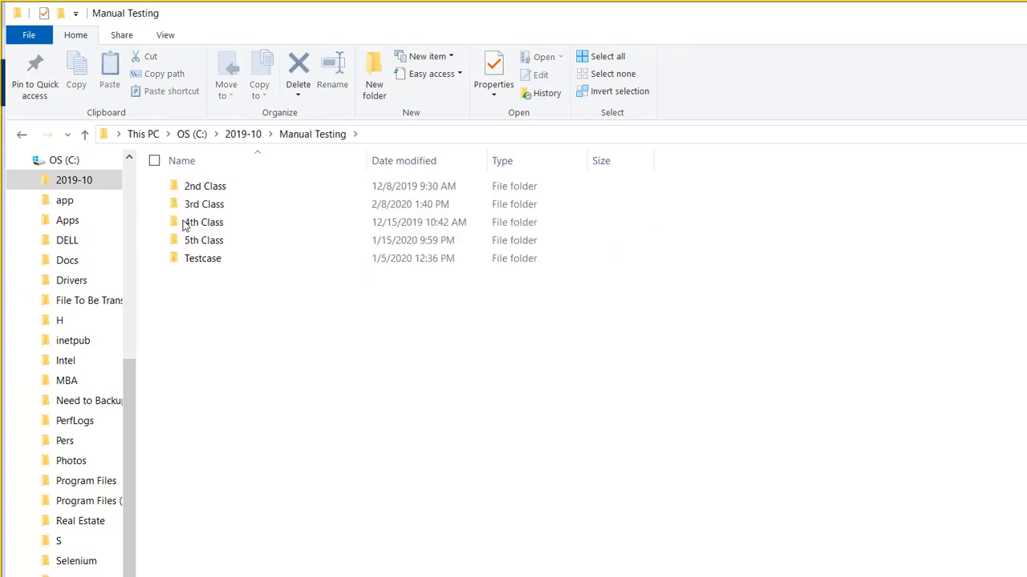
{"action": "left_click", "coordinate": [217, 239]}
{"action": "double_click", "coordinate": [217, 239]}
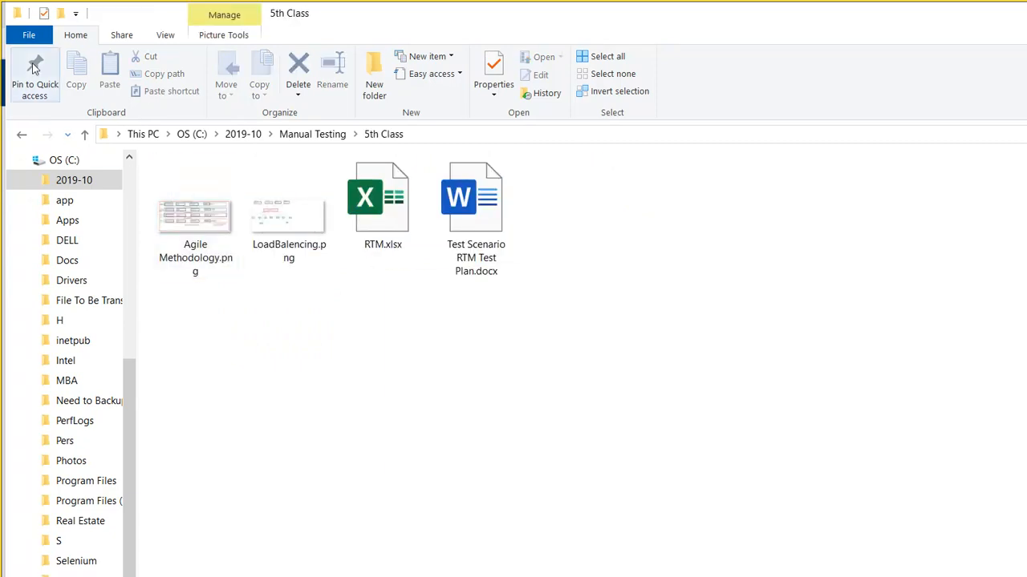
{"action": "key", "text": "alt+Left"}
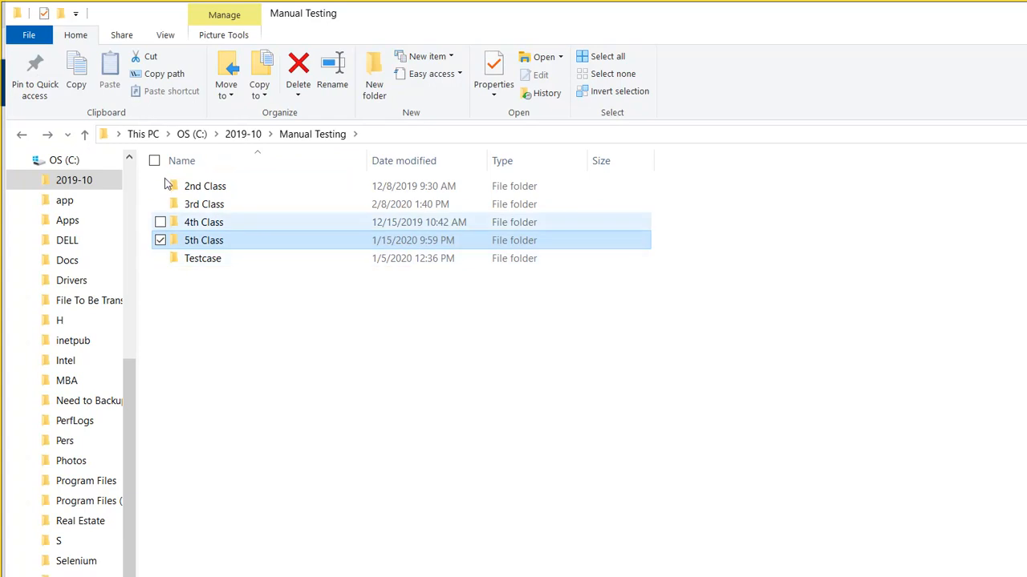
{"action": "double_click", "coordinate": [201, 222]}
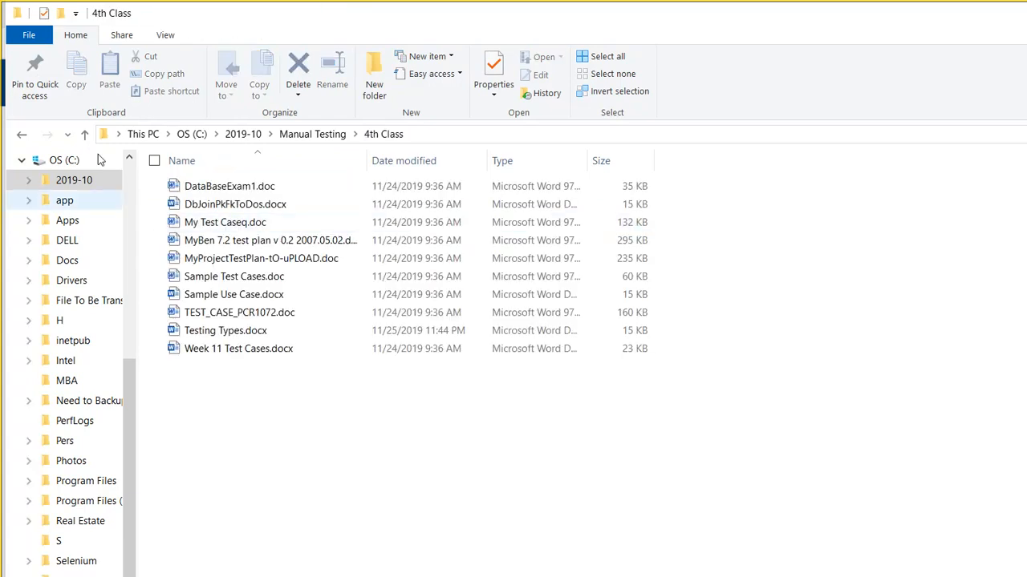
{"action": "key", "text": "alt+Left"}
{"action": "left_click", "coordinate": [193, 203]}
{"action": "double_click", "coordinate": [193, 204]}
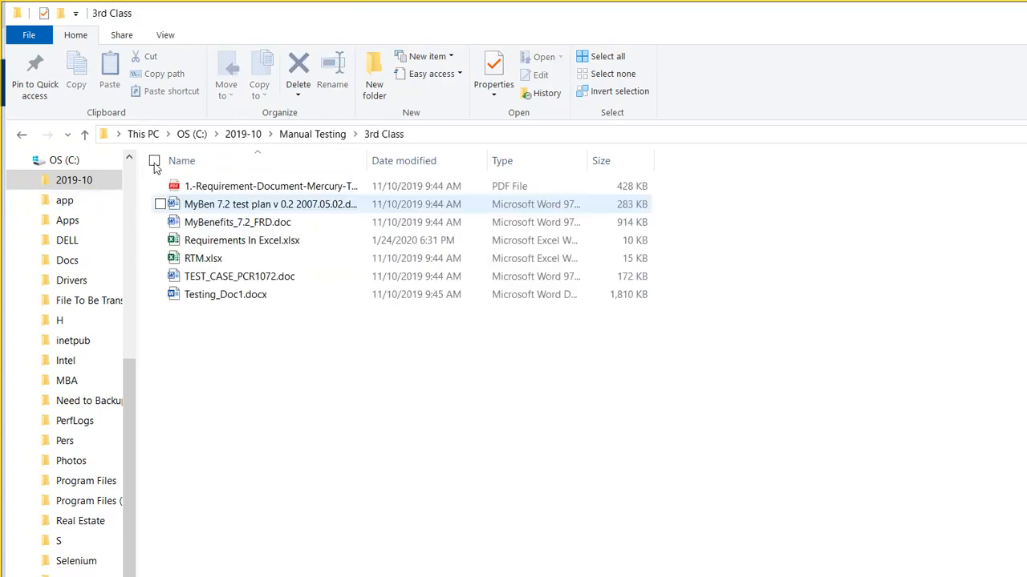
{"action": "key", "text": "alt+Left"}
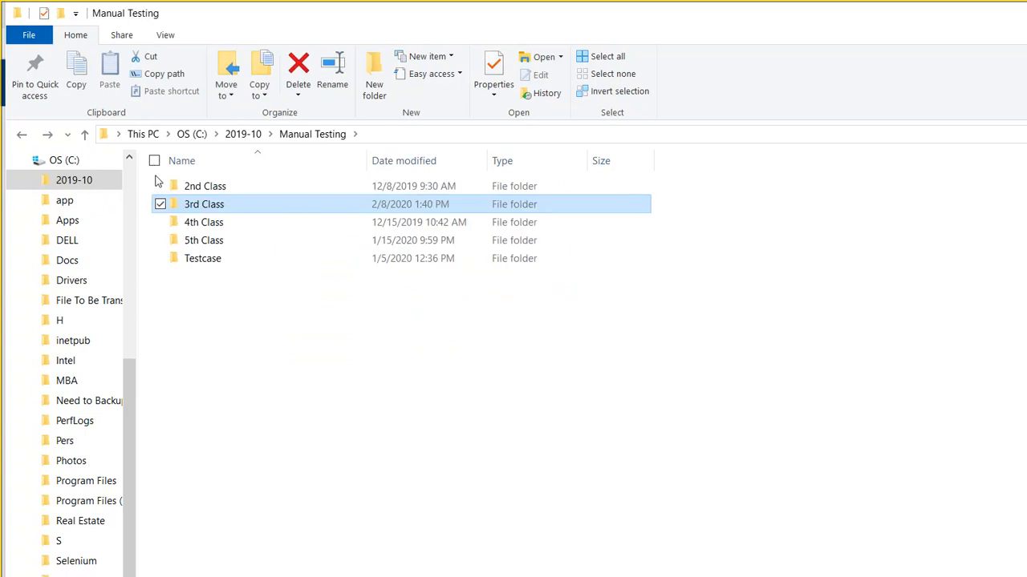
{"action": "key", "text": "alt+Left"}
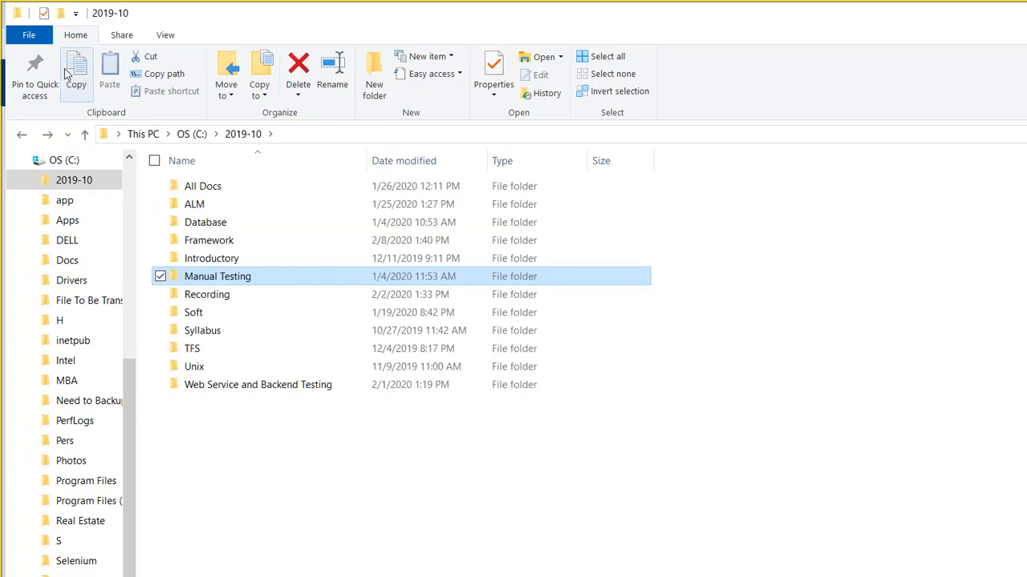
- Peek into the Introductory, ALM and All Docs folders of 2019-10
{"action": "key", "text": "Up"}
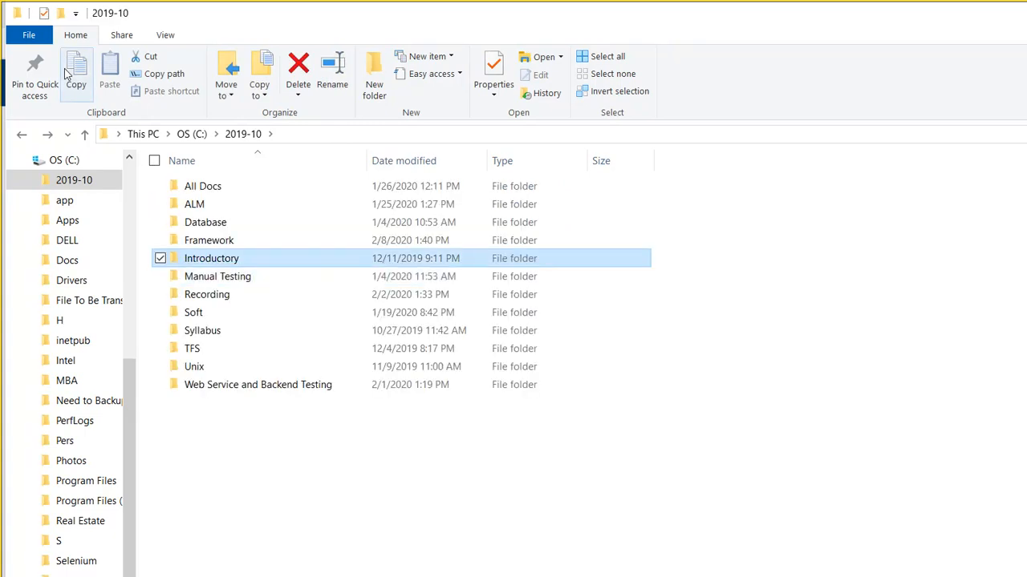
{"action": "key", "text": "Return"}
{"action": "key", "text": "alt+Left"}
{"action": "key", "text": "Up"}
{"action": "key", "text": "Up"}
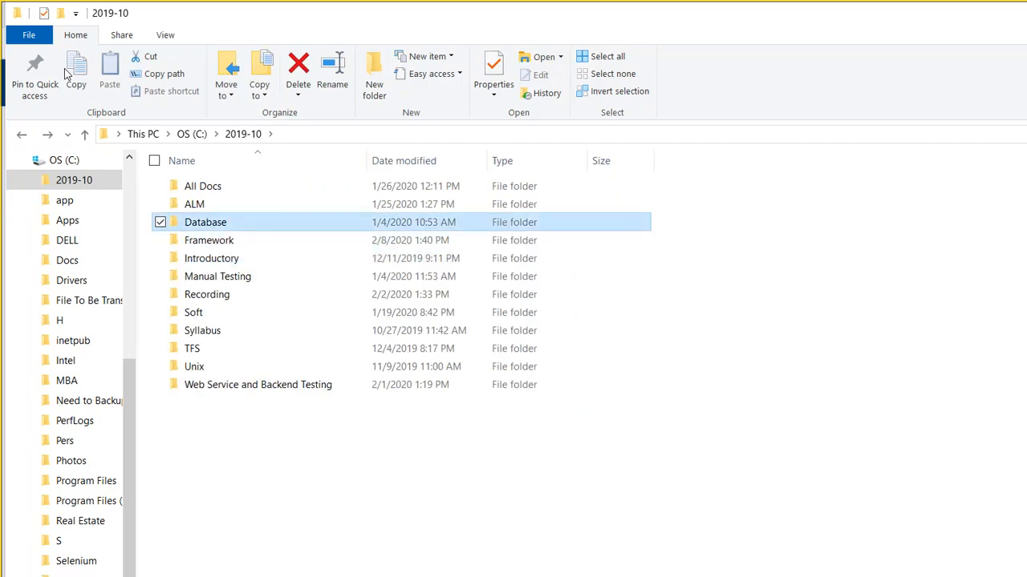
{"action": "key", "text": "Up"}
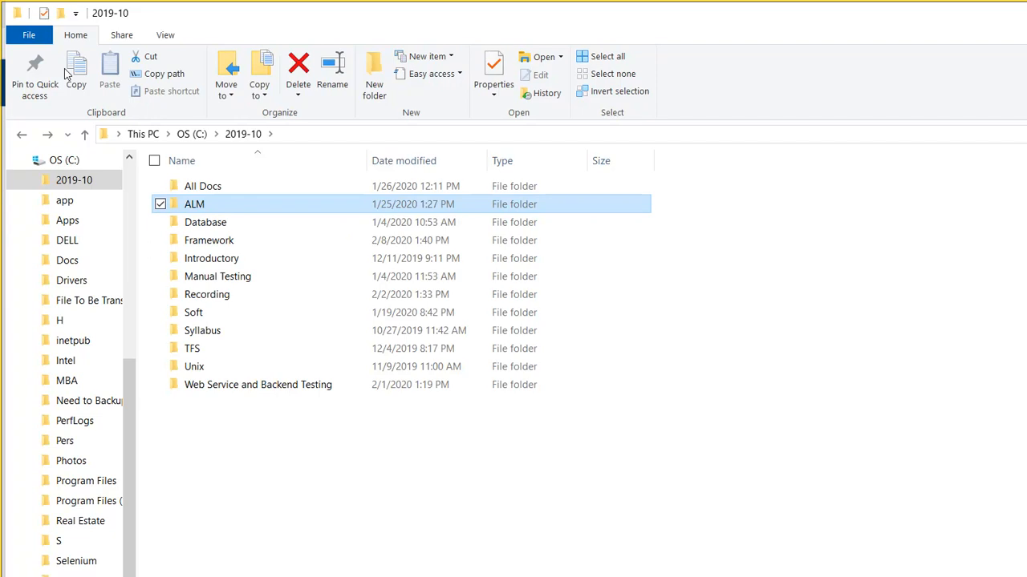
{"action": "key", "text": "Return"}
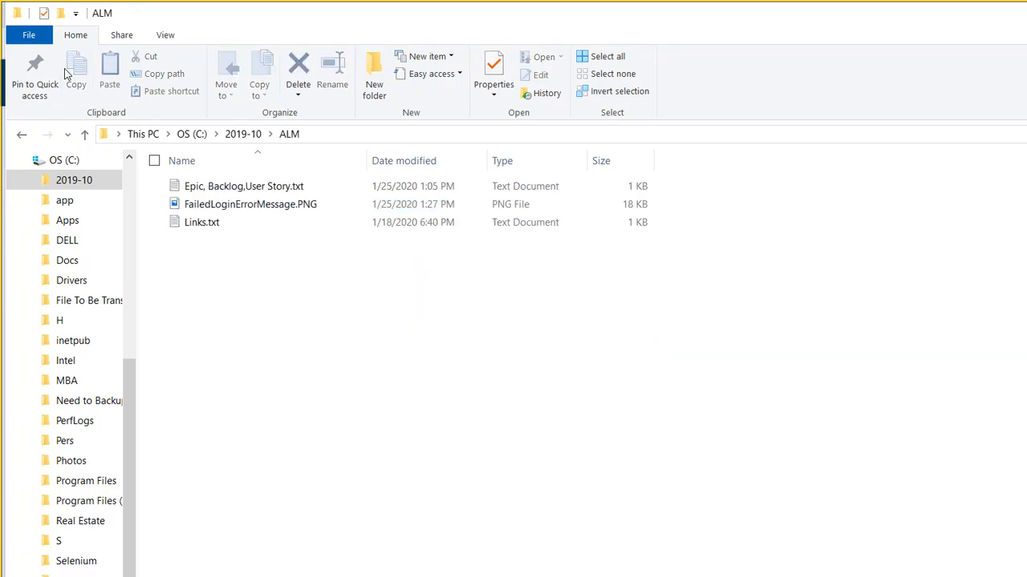
{"action": "key", "text": "BackSpace"}
{"action": "key", "text": "Up"}
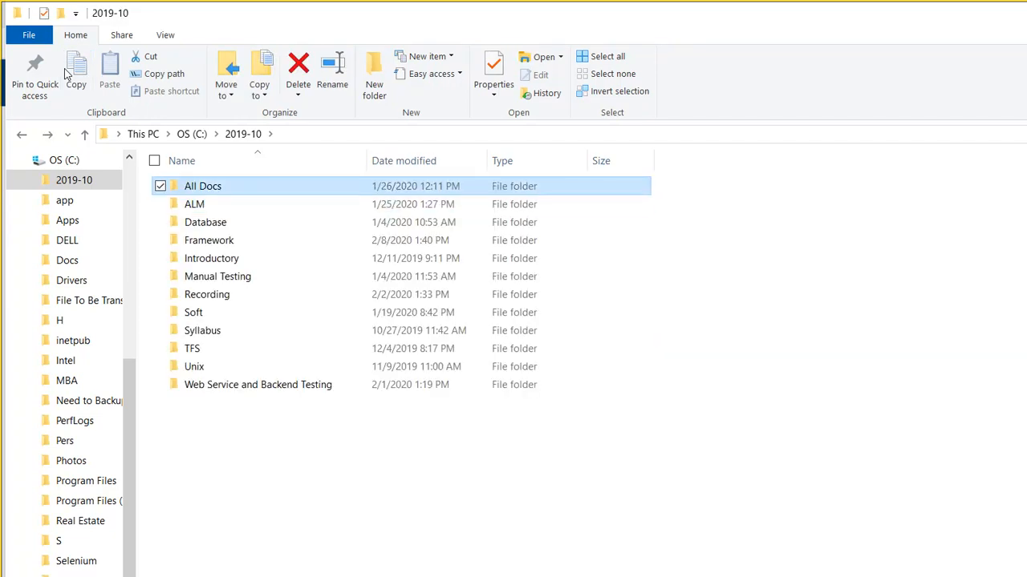
{"action": "key", "text": "Return"}
{"action": "key", "text": "BackSpace"}
- Browse Manual Testing's 2nd Class folder, viewing its Waterfall Vs Agile and Soft Dev subfolders
{"action": "key", "text": "Down"}
{"action": "key", "text": "Down"}
{"action": "key", "text": "Down"}
{"action": "key", "text": "Down"}
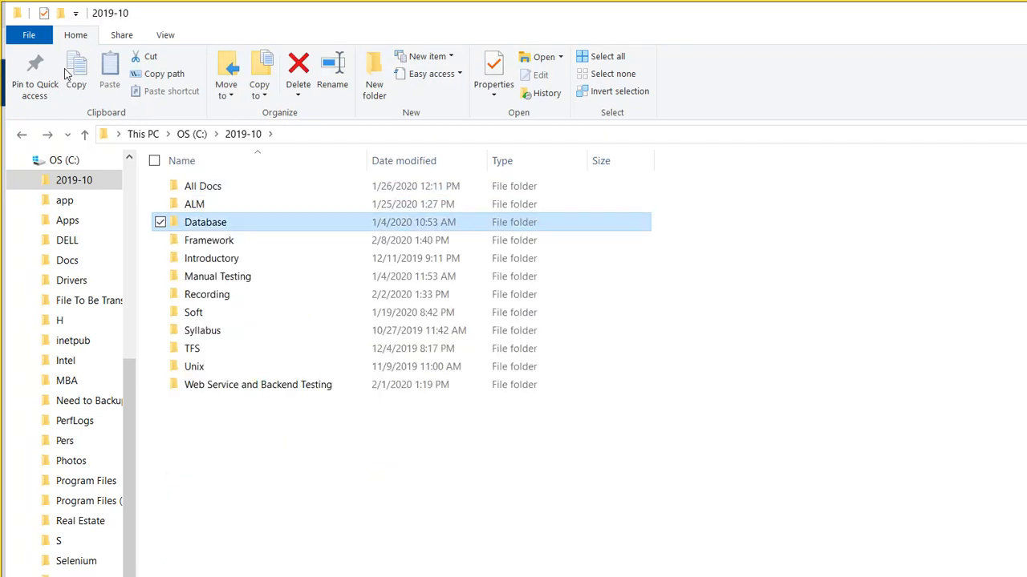
{"action": "key", "text": "Down"}
{"action": "key", "text": "Return"}
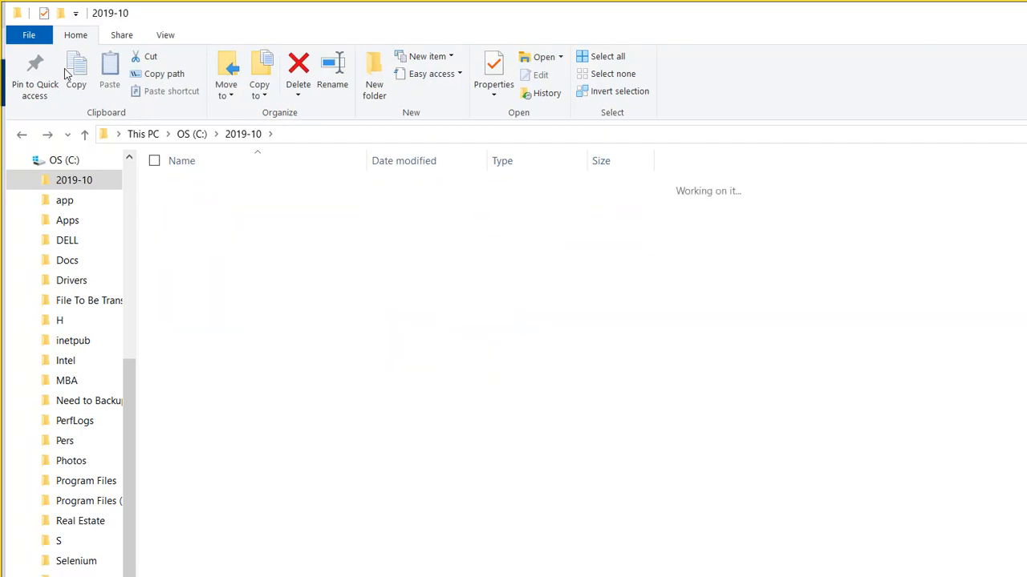
{"action": "key", "text": "Down"}
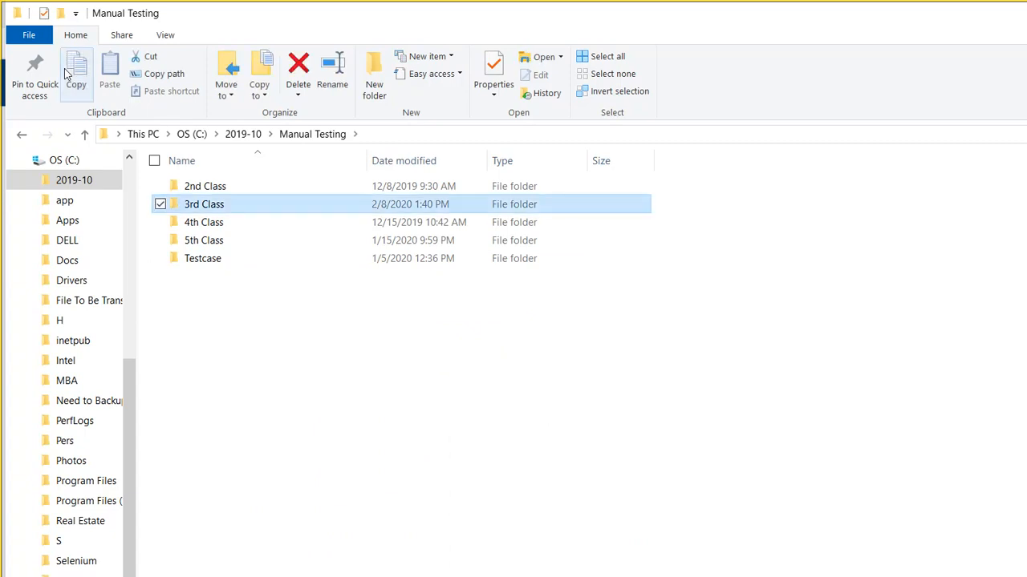
{"action": "key", "text": "Up"}
{"action": "key", "text": "Return"}
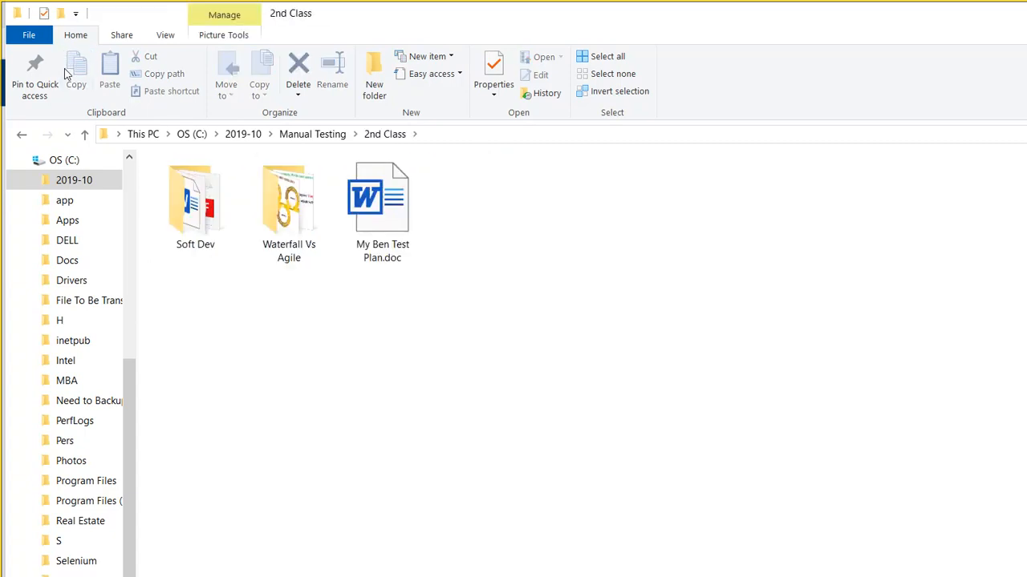
{"action": "key", "text": "Right"}
{"action": "key", "text": "Return"}
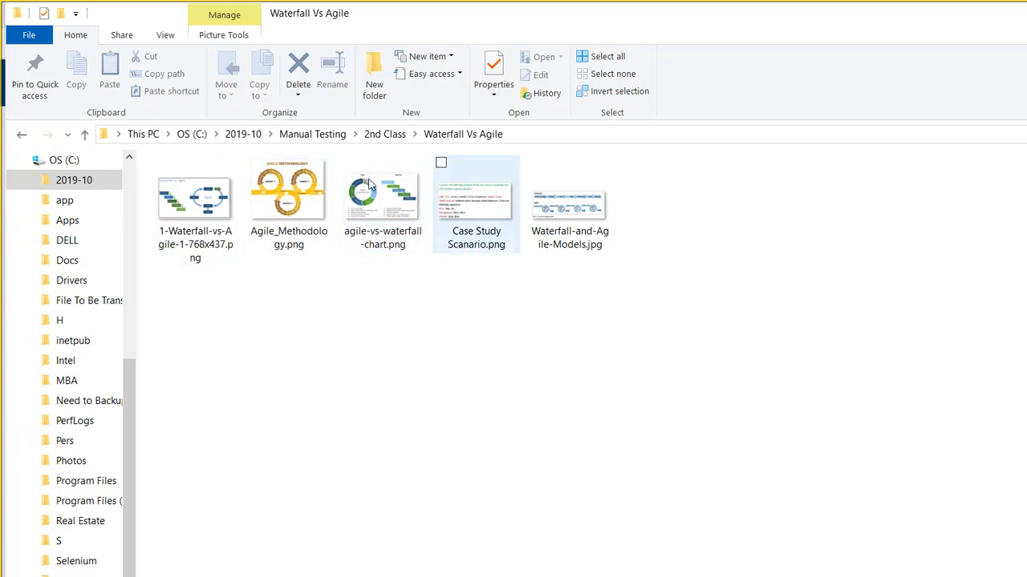
{"action": "key", "text": "BackSpace"}
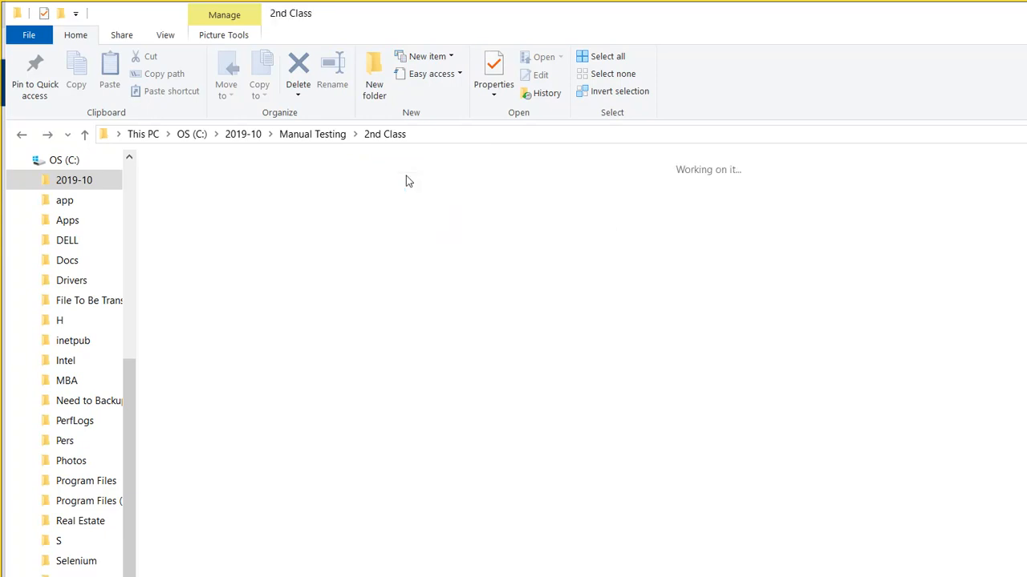
{"action": "key", "text": "Left"}
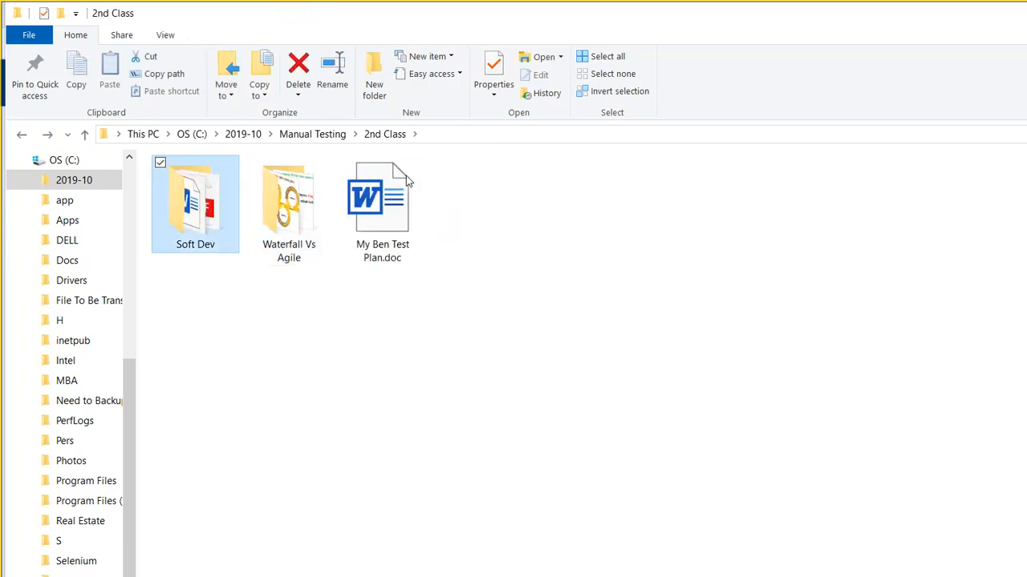
{"action": "key", "text": "Return"}
{"action": "key", "text": "alt+Left"}
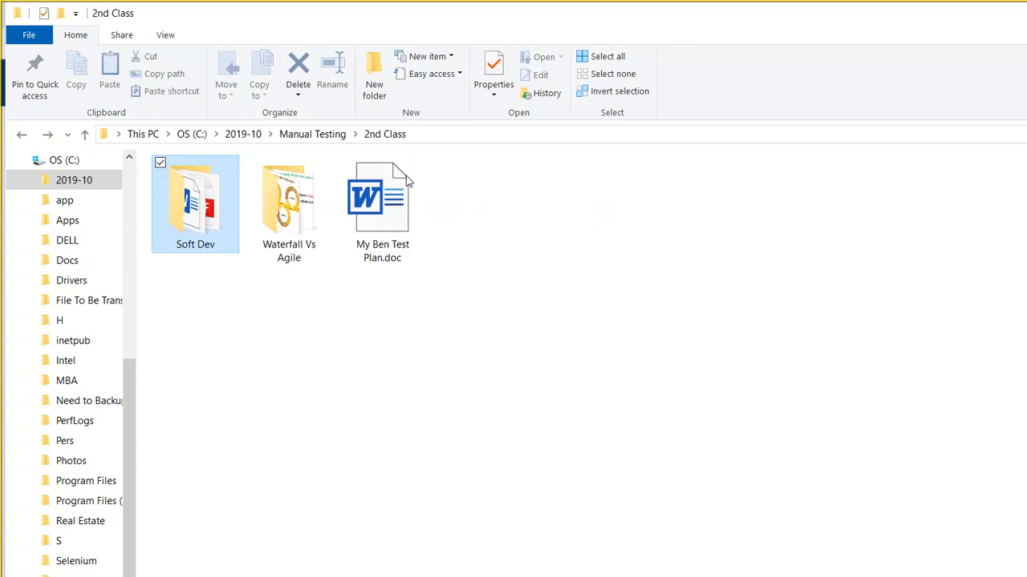
{"action": "key", "text": "Right"}
{"action": "key", "text": "Return"}
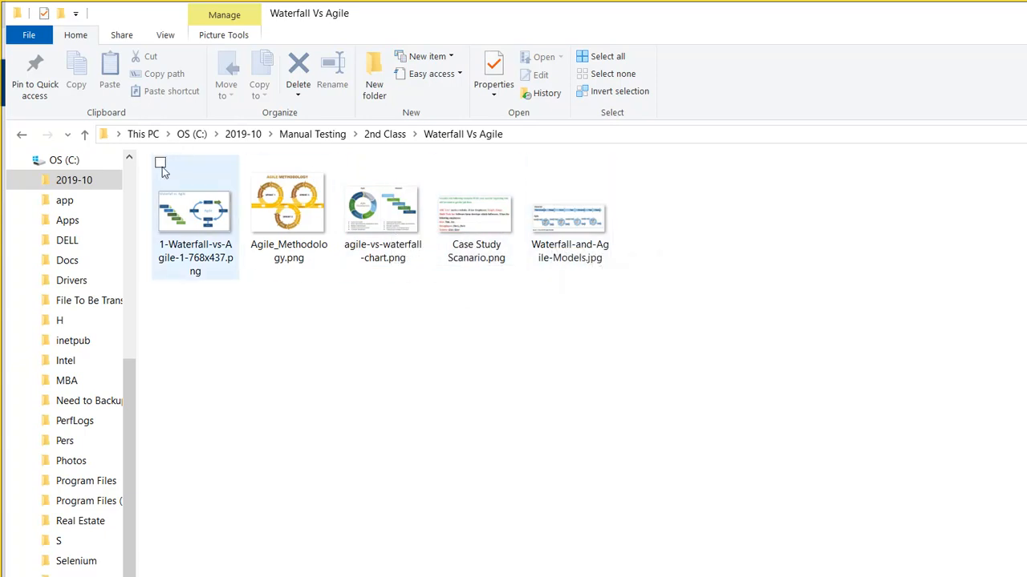
{"action": "key", "text": "BackSpace"}
{"action": "key", "text": "BackSpace"}
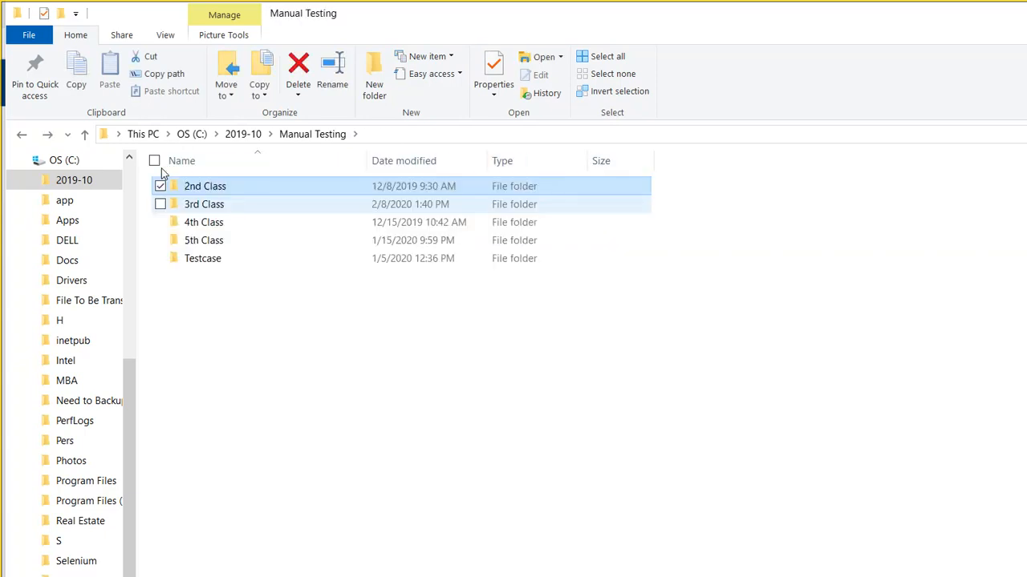
- Check the 3rd, 4th and 5th Class and Testcase folders, then go up to the OS (C:) drive
{"action": "key", "text": "Down"}
{"action": "key", "text": "Return"}
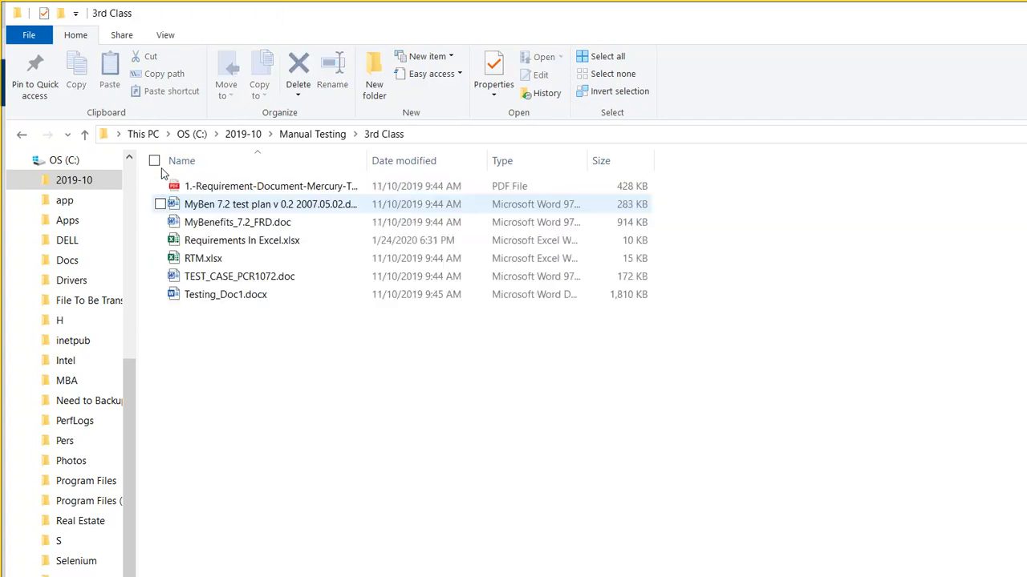
{"action": "key", "text": "BackSpace"}
{"action": "key", "text": "Down"}
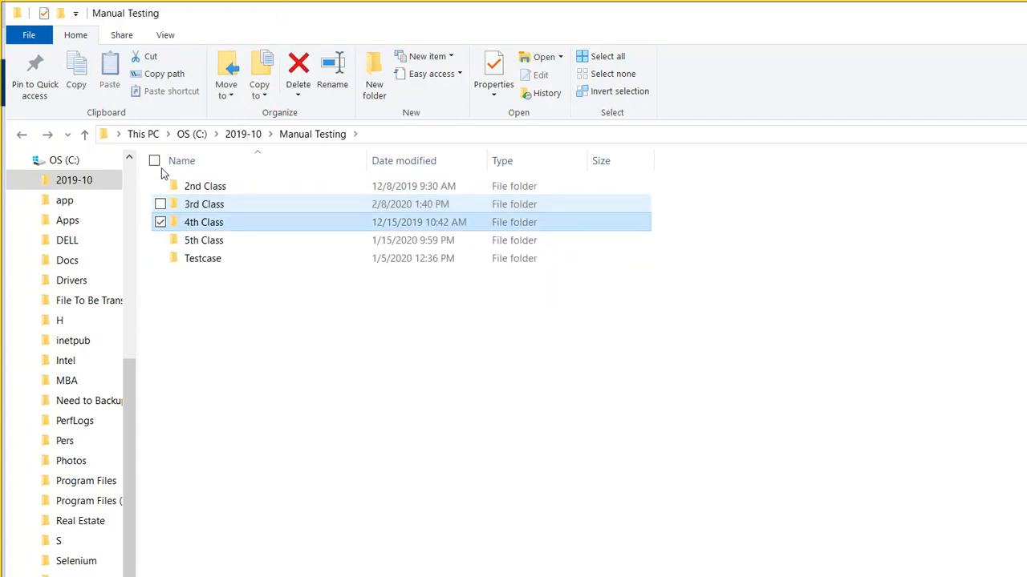
{"action": "key", "text": "Return"}
{"action": "key", "text": "BackSpace"}
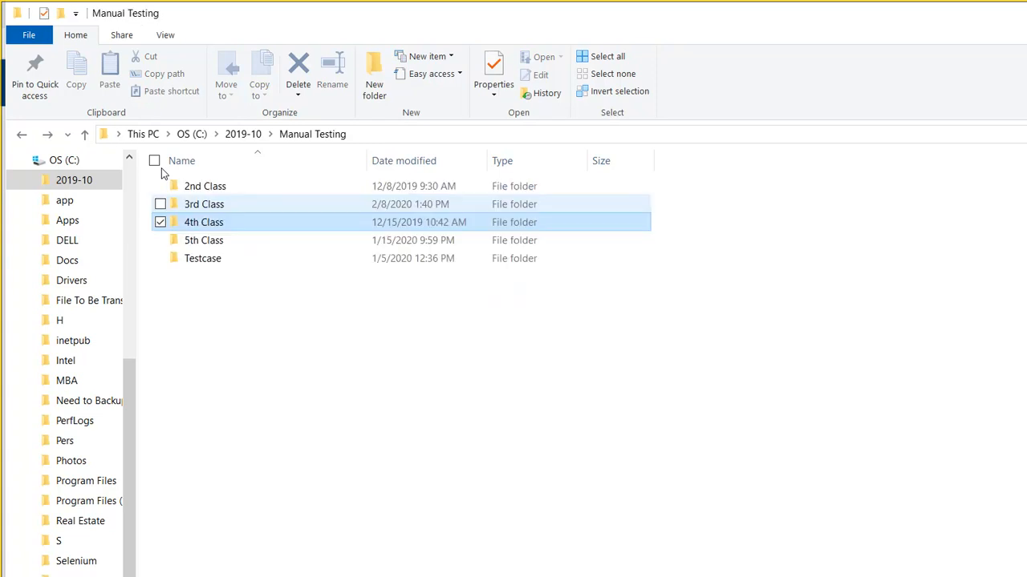
{"action": "key", "text": "Down"}
{"action": "key", "text": "Return"}
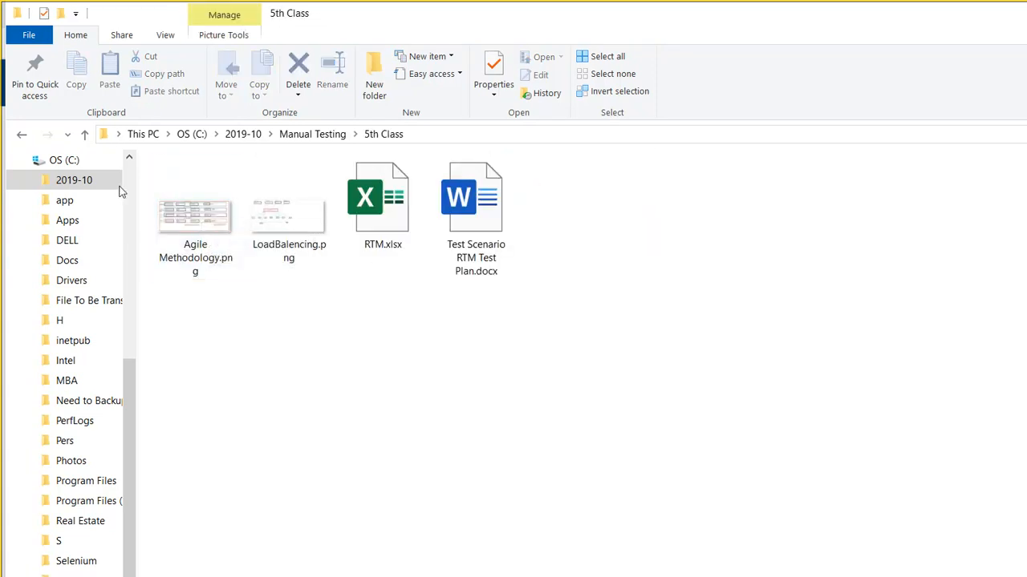
{"action": "key", "text": "ctrl+shift+6"}
{"action": "key", "text": "BackSpace"}
{"action": "key", "text": "Down"}
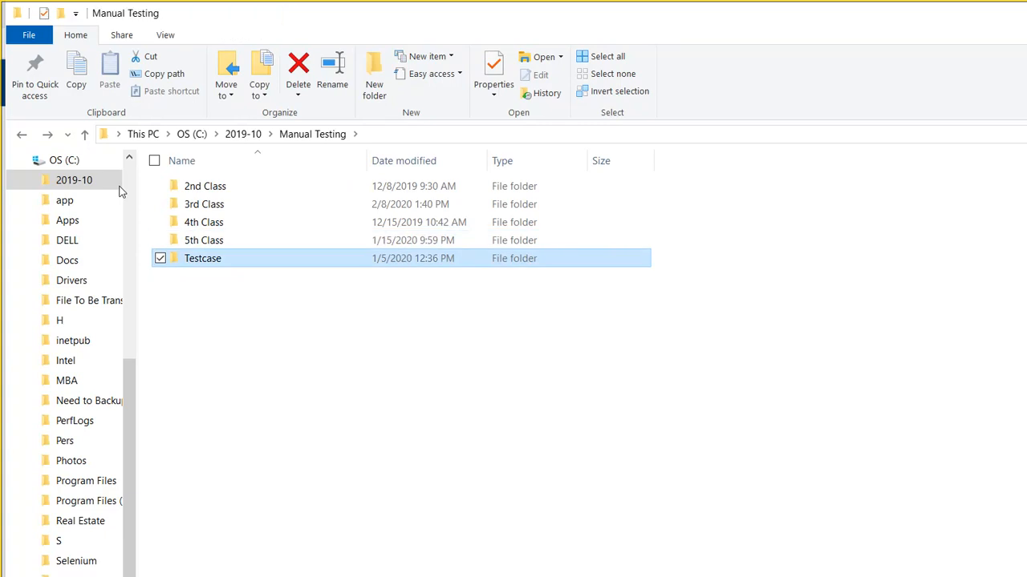
{"action": "key", "text": "Return"}
{"action": "key", "text": "BackSpace"}
{"action": "key", "text": "BackSpace"}
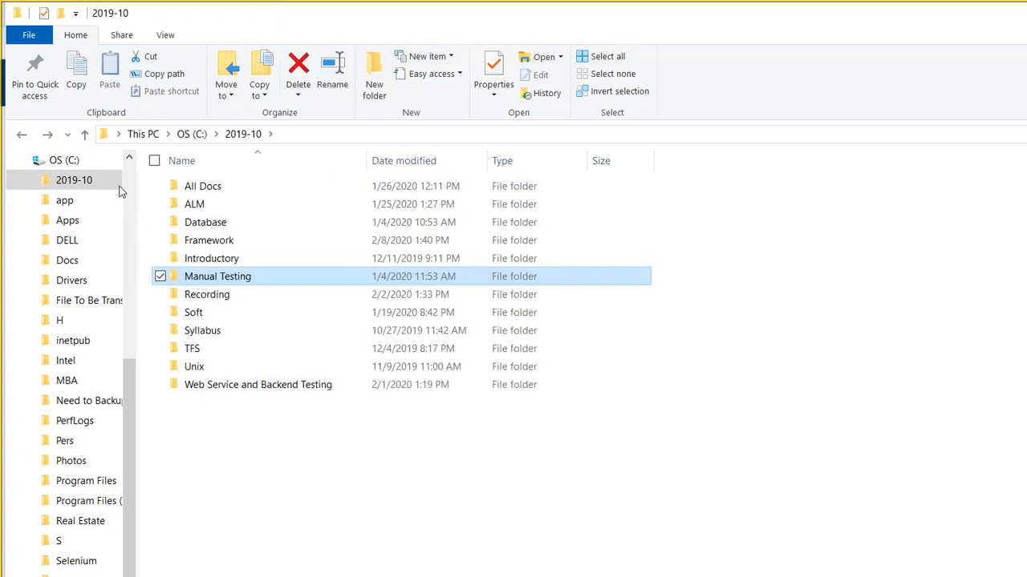
{"action": "key", "text": "Down"}
{"action": "key", "text": "Down"}
{"action": "key", "text": "Down"}
{"action": "key", "text": "Down"}
{"action": "key", "text": "Down"}
{"action": "key", "text": "Down"}
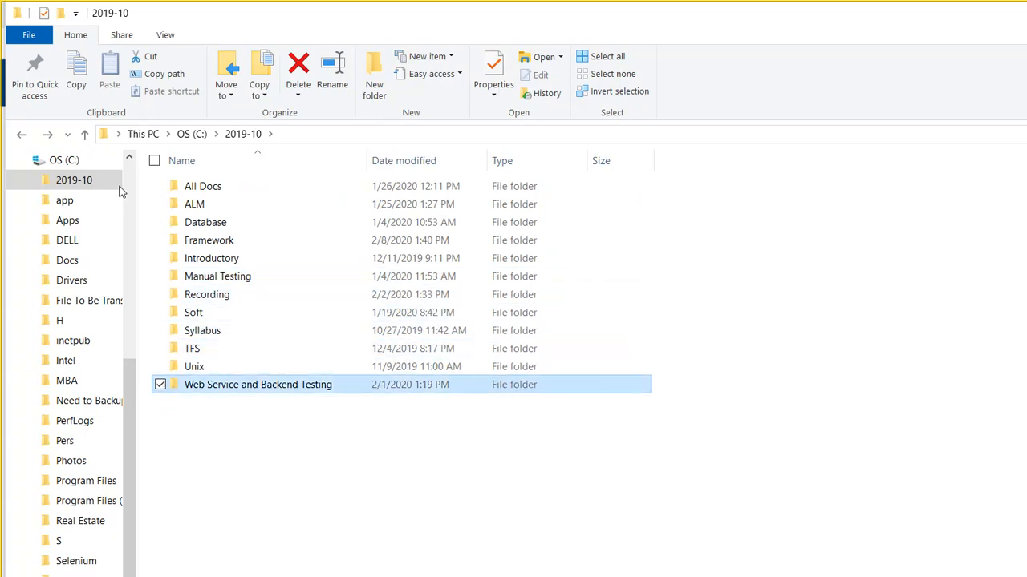
{"action": "key", "text": "BackSpace"}
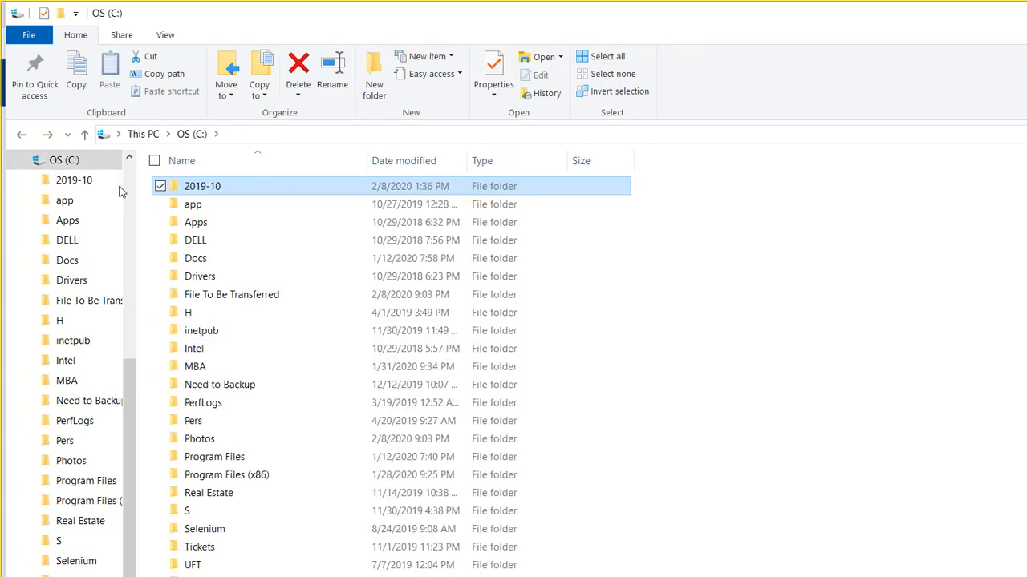
- Browse the File To Be Transferred folder's course subfolders, then go back up to OS (C:)
{"action": "key", "text": "Down"}
{"action": "key", "text": "Down"}
{"action": "key", "text": "Down"}
{"action": "key", "text": "Down"}
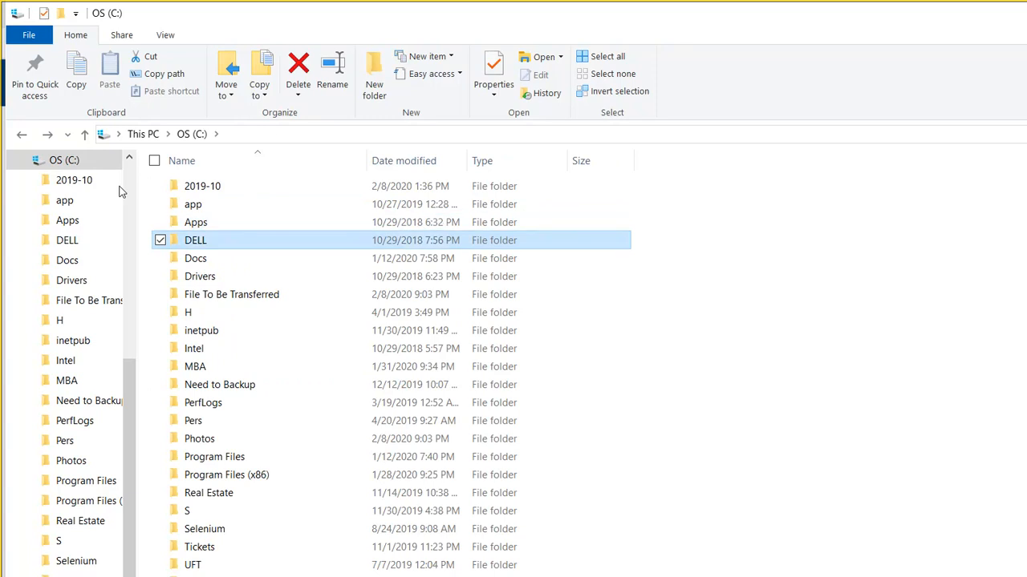
{"action": "key", "text": "Down"}
{"action": "key", "text": "Down"}
{"action": "key", "text": "Down"}
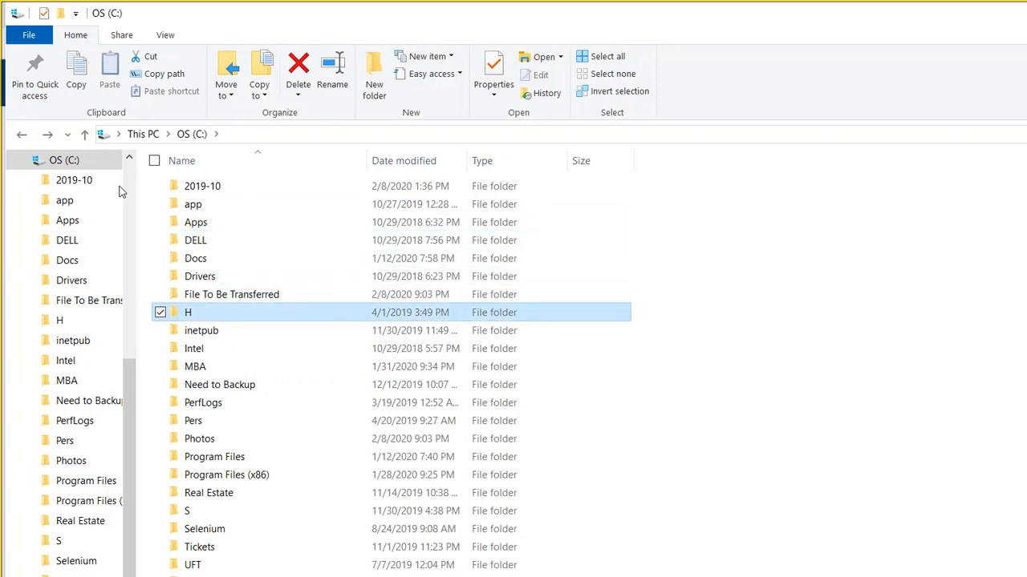
{"action": "key", "text": "Up"}
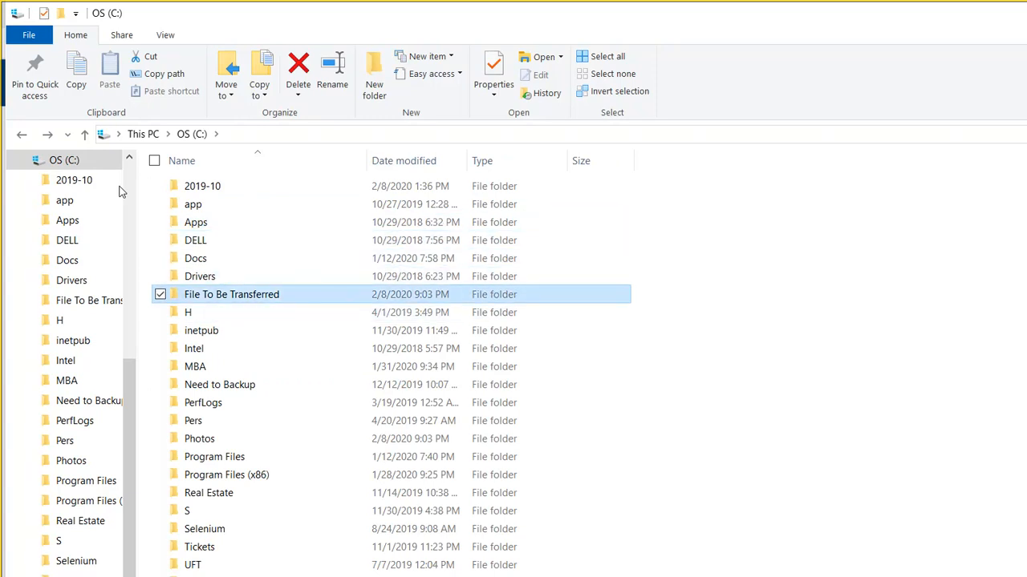
{"action": "key", "text": "Return"}
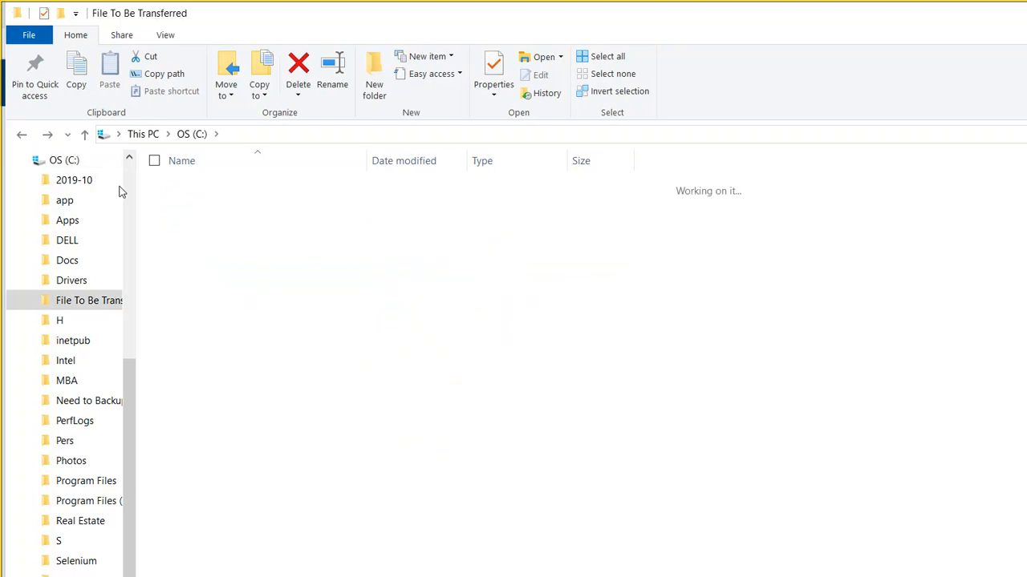
{"action": "key", "text": "Down"}
{"action": "key", "text": "Down"}
{"action": "key", "text": "Down"}
{"action": "key", "text": "Down"}
{"action": "key", "text": "Down"}
{"action": "key", "text": "Down"}
{"action": "key", "text": "Down"}
{"action": "key", "text": "Down"}
{"action": "key", "text": "Down"}
{"action": "key", "text": "Down"}
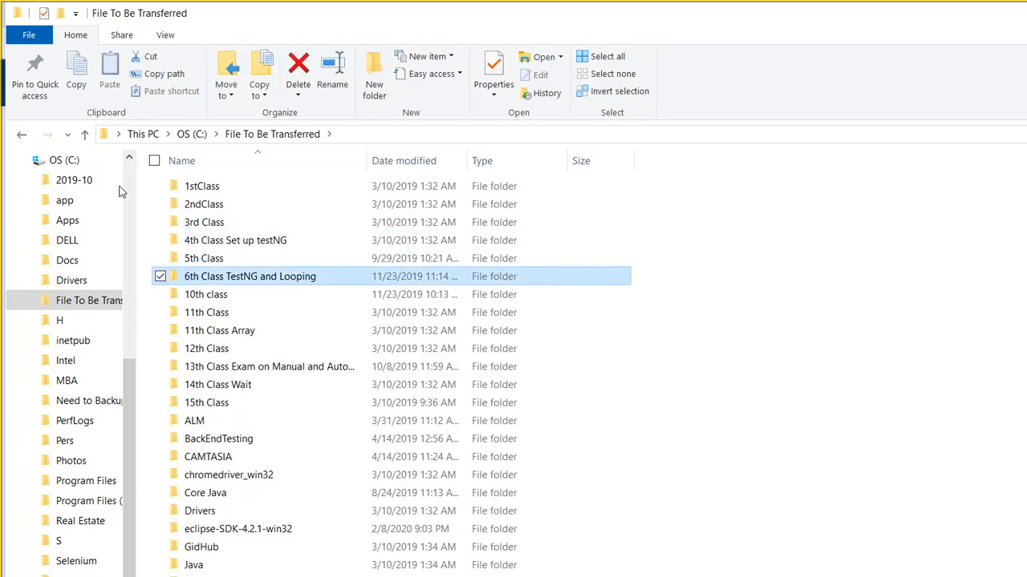
{"action": "key", "text": "Down"}
{"action": "key", "text": "Down"}
{"action": "key", "text": "Down"}
{"action": "key", "text": "Down"}
{"action": "key", "text": "Down"}
{"action": "key", "text": "Down"}
{"action": "key", "text": "Down"}
{"action": "key", "text": "Down"}
{"action": "key", "text": "Down"}
{"action": "key", "text": "Down"}
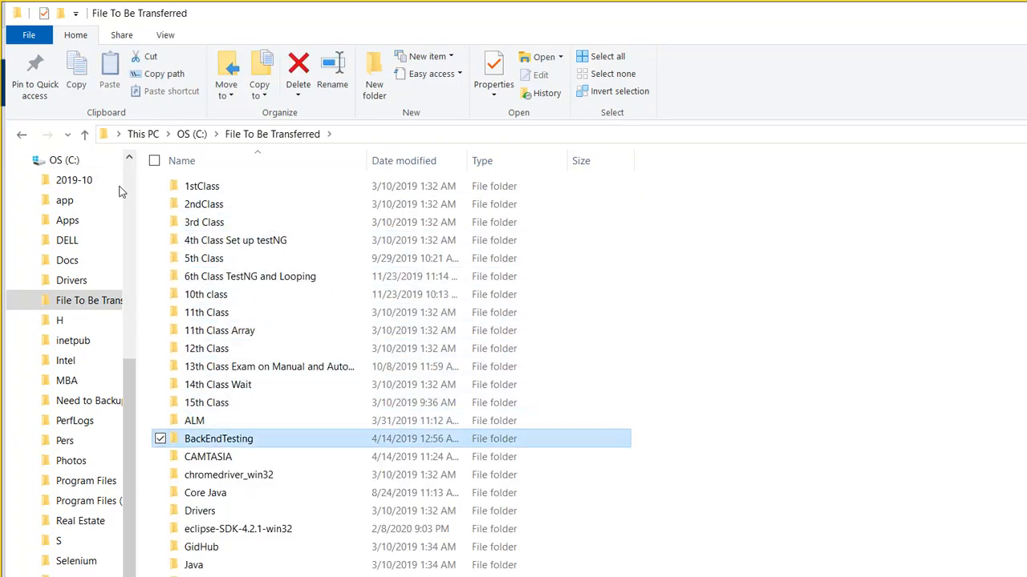
{"action": "key", "text": "Down"}
{"action": "key", "text": "Down"}
{"action": "key", "text": "Down"}
{"action": "key", "text": "Down"}
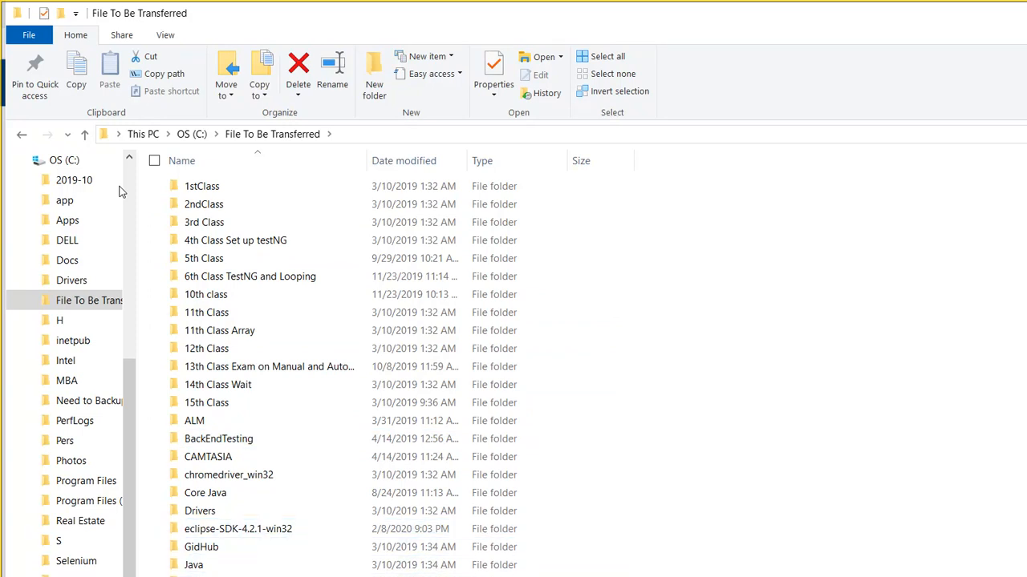
{"action": "key", "text": "Return"}
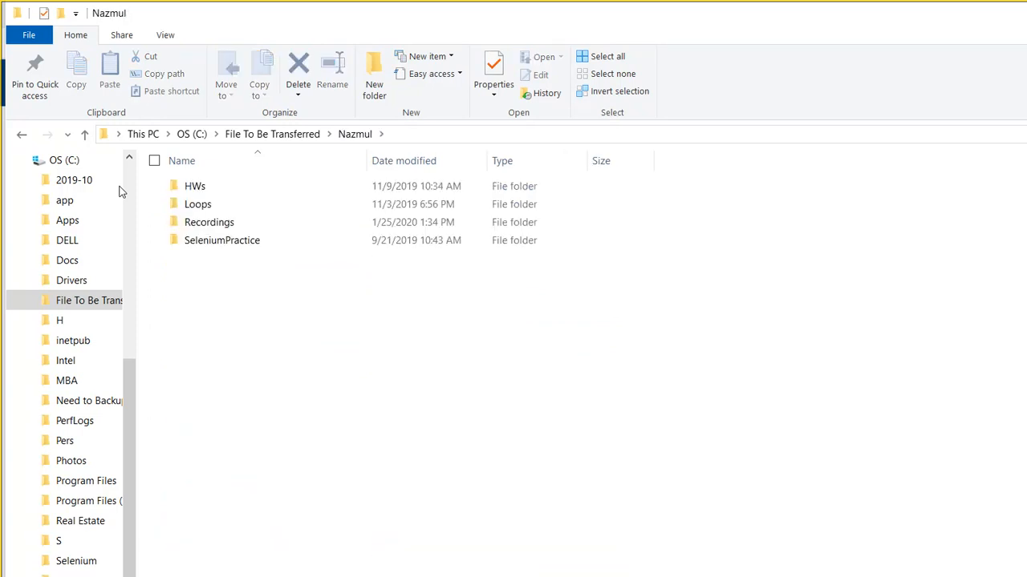
{"action": "key", "text": "BackSpace"}
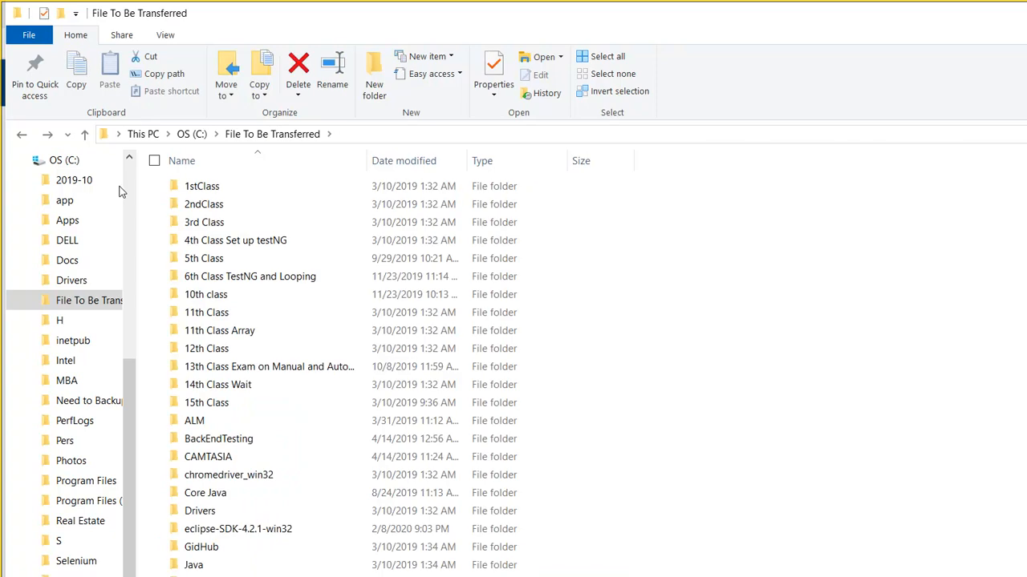
{"action": "key", "text": "Up"}
{"action": "key", "text": "Up"}
{"action": "key", "text": "Up"}
{"action": "key", "text": "Up"}
{"action": "key", "text": "Up"}
{"action": "key", "text": "Up"}
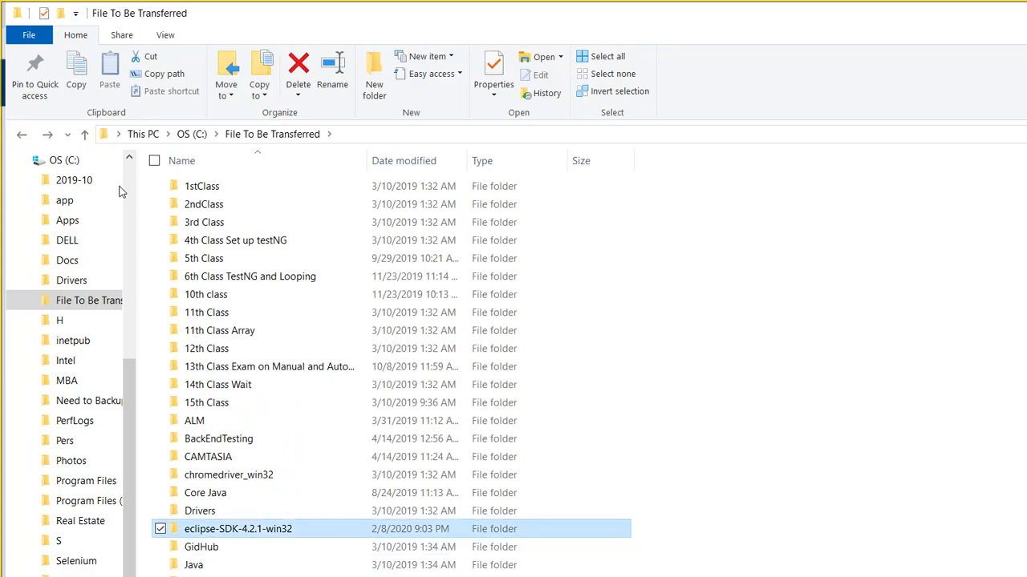
{"action": "key", "text": "Up"}
{"action": "key", "text": "Up"}
{"action": "key", "text": "Up"}
{"action": "key", "text": "Up"}
{"action": "key", "text": "Up"}
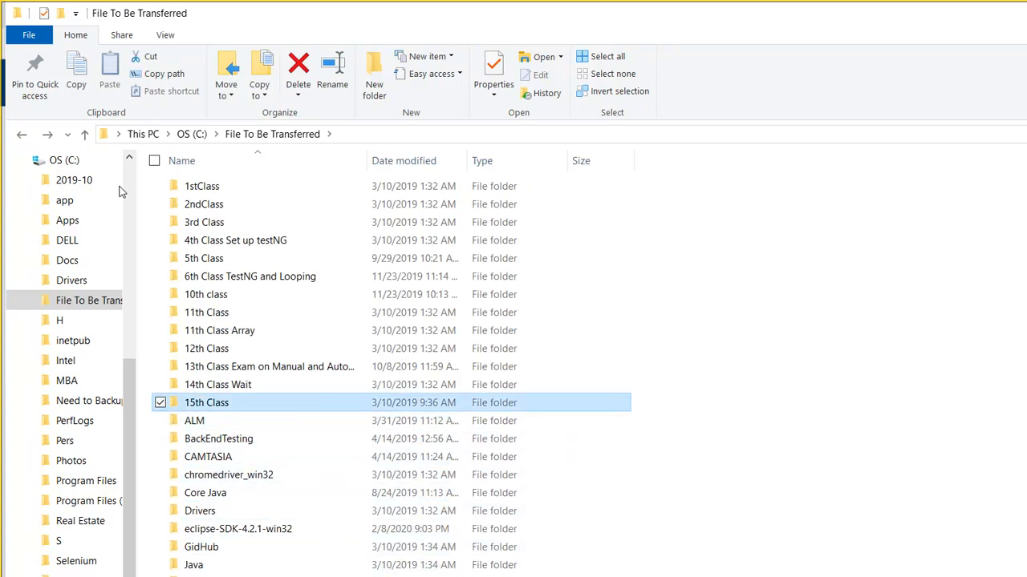
{"action": "key", "text": "BackSpace"}
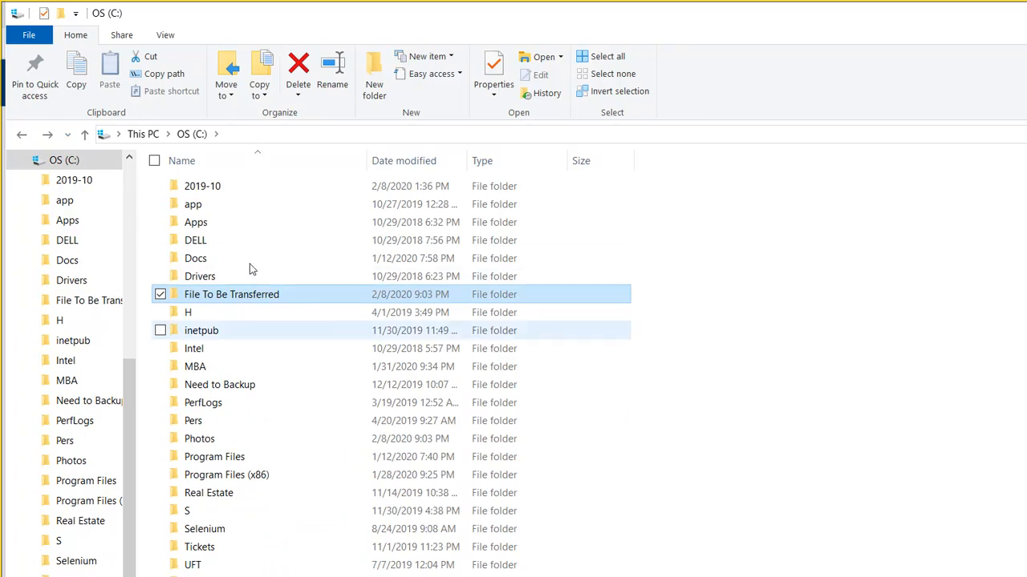
- Glance into C:\2019-10\Manual Testing, then switch back to ALM Octane in Chrome
{"action": "double_click", "coordinate": [197, 187]}
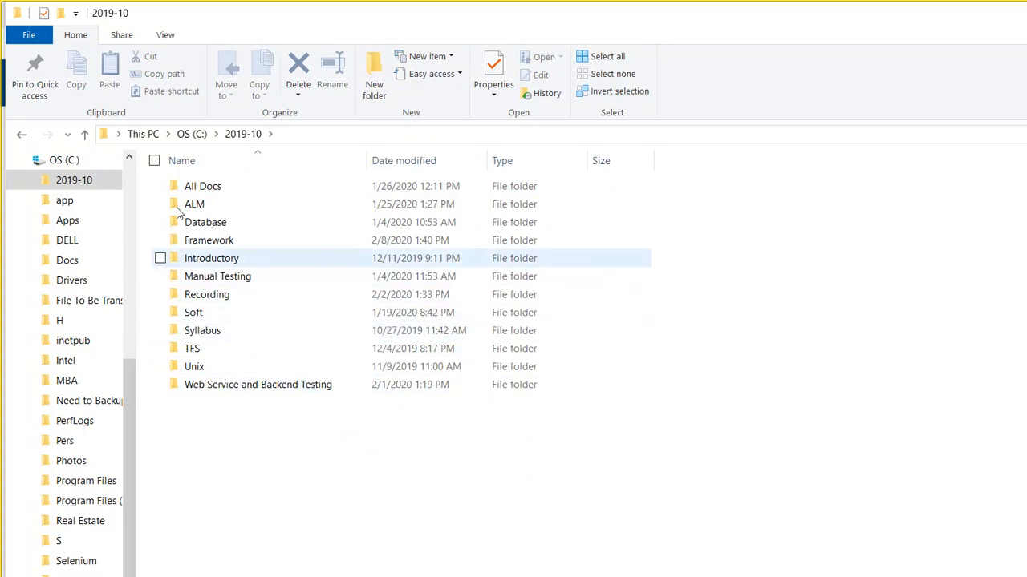
{"action": "left_click", "coordinate": [220, 258]}
{"action": "double_click", "coordinate": [228, 277]}
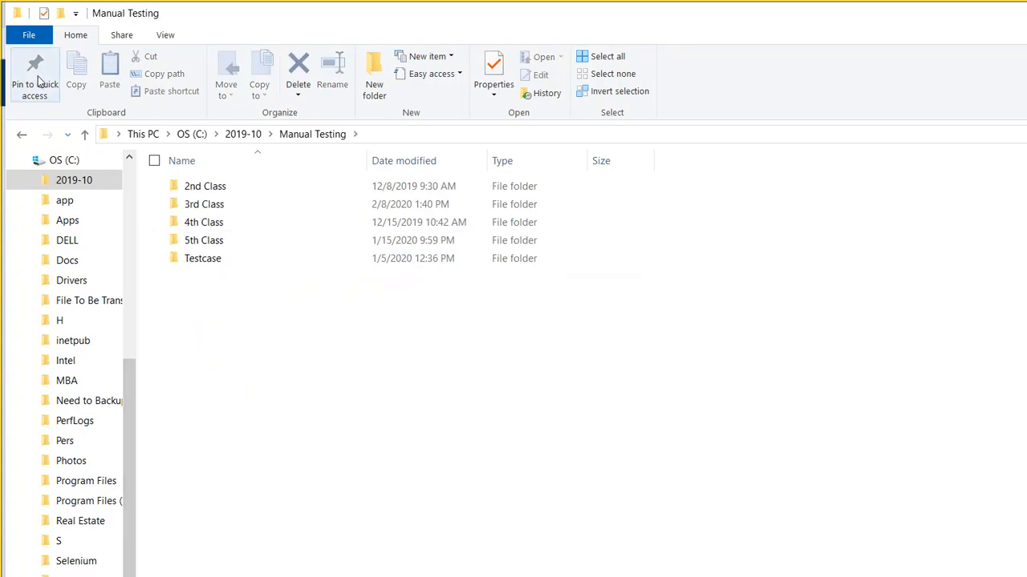
{"action": "key", "text": "alt+Left"}
{"action": "key", "text": "Down"}
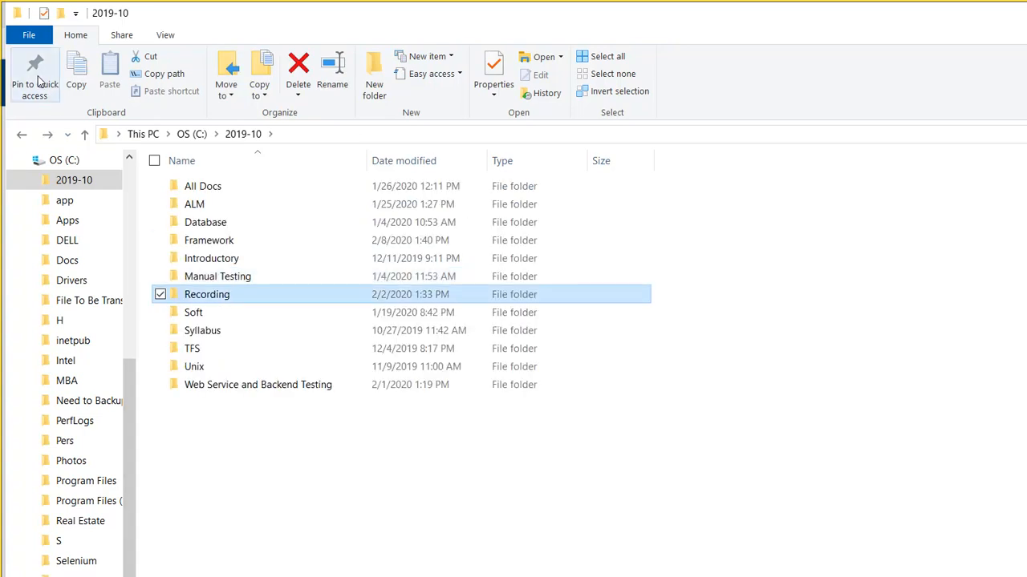
{"action": "left_click", "coordinate": [480, 575]}
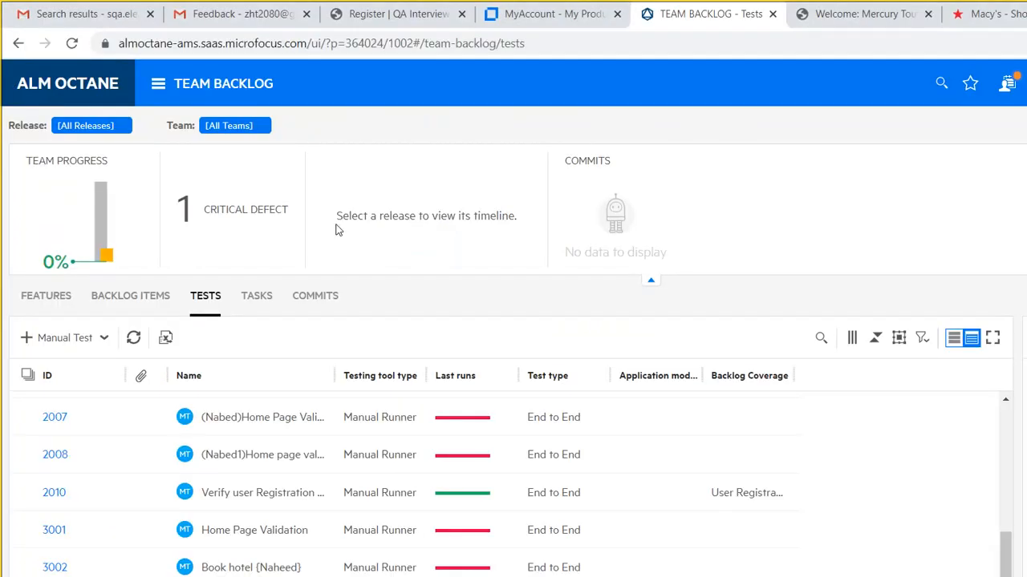
- In Gmail, search sent mail for the student's name, fixing a typo, and preview agile_scrum_methodology.jpg
{"action": "left_click", "coordinate": [233, 15]}
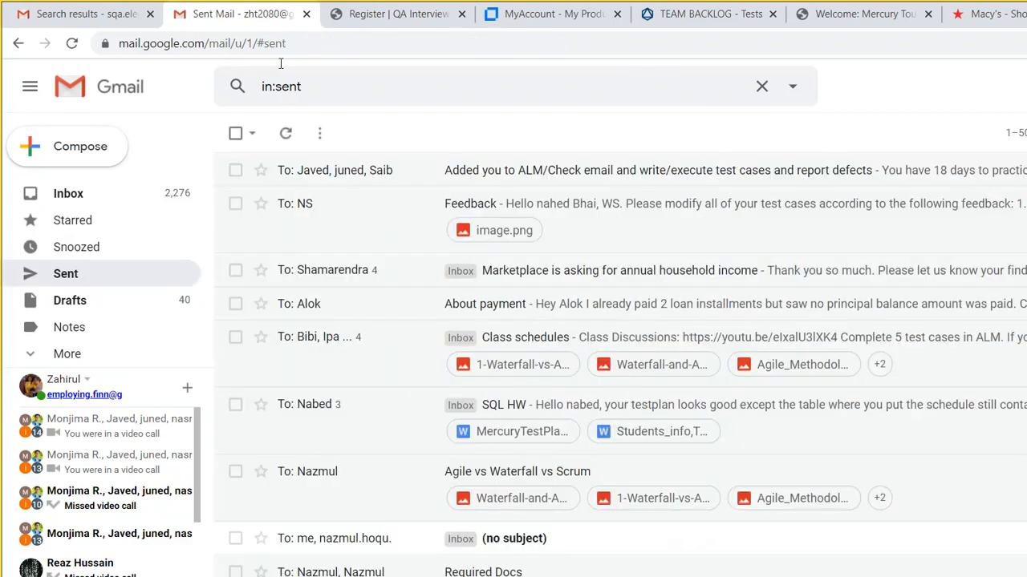
{"action": "left_click", "coordinate": [281, 66]}
{"action": "type", "text": "bazmul"}
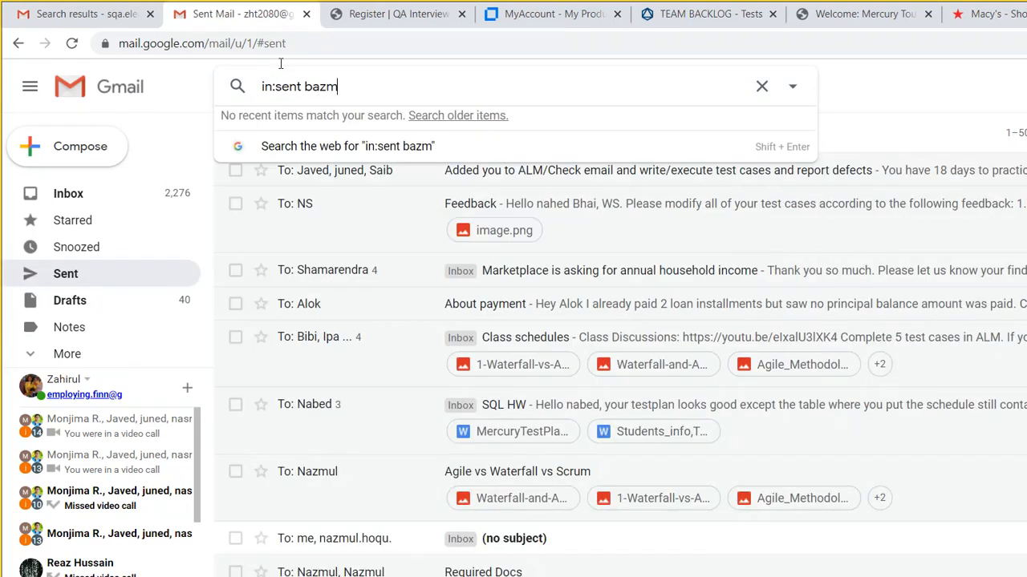
{"action": "key", "text": "Return"}
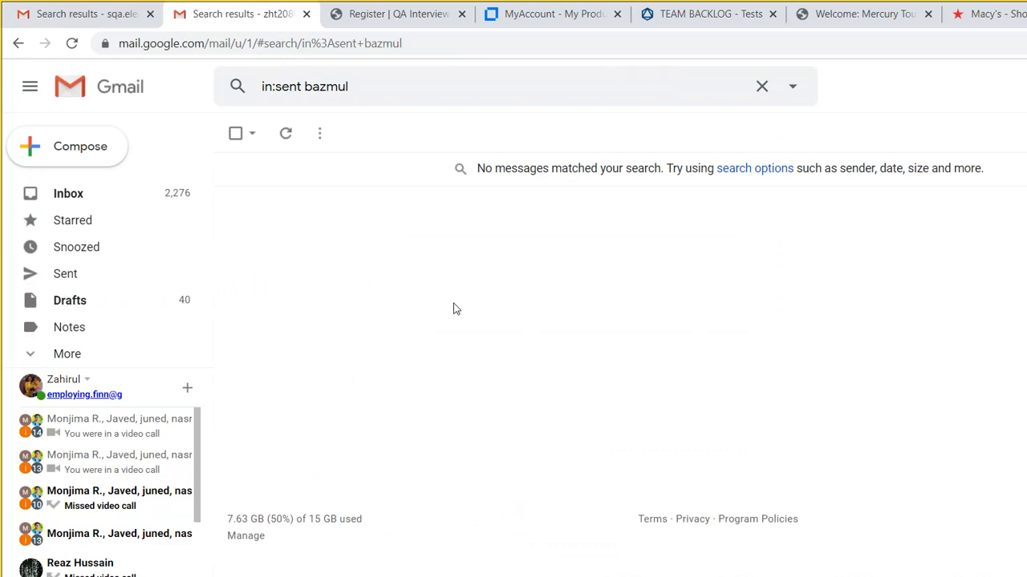
{"action": "left_click", "coordinate": [318, 71]}
{"action": "key", "text": "BackSpace"}
{"action": "key", "text": "BackSpace"}
{"action": "key", "text": "BackSpace"}
{"action": "key", "text": "BackSpace"}
{"action": "key", "text": "BackSpace"}
{"action": "key", "text": "BackSpace"}
{"action": "type", "text": "naz"}
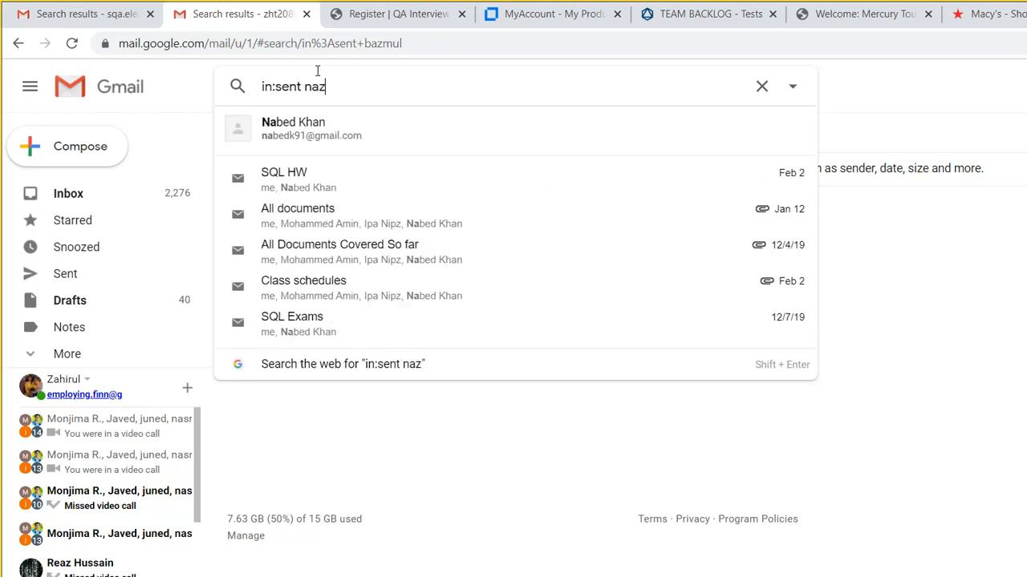
{"action": "type", "text": "mul"}
{"action": "key", "text": "Return"}
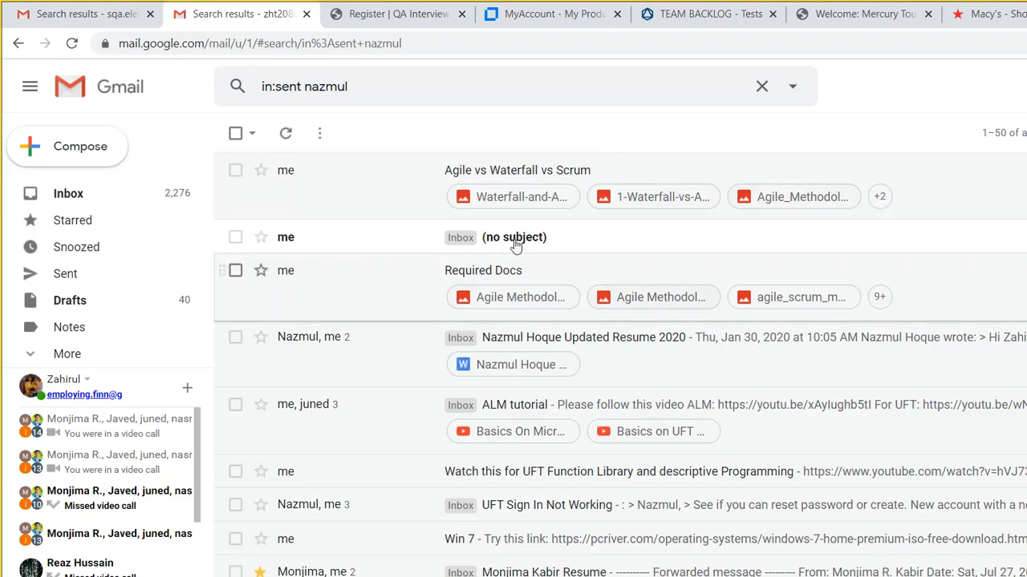
{"action": "left_click", "coordinate": [611, 237]}
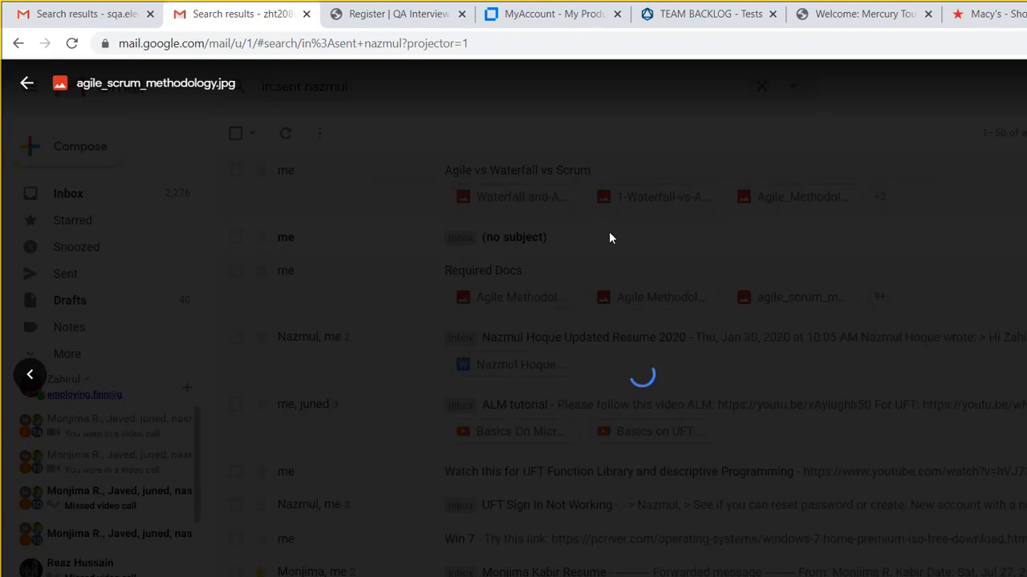
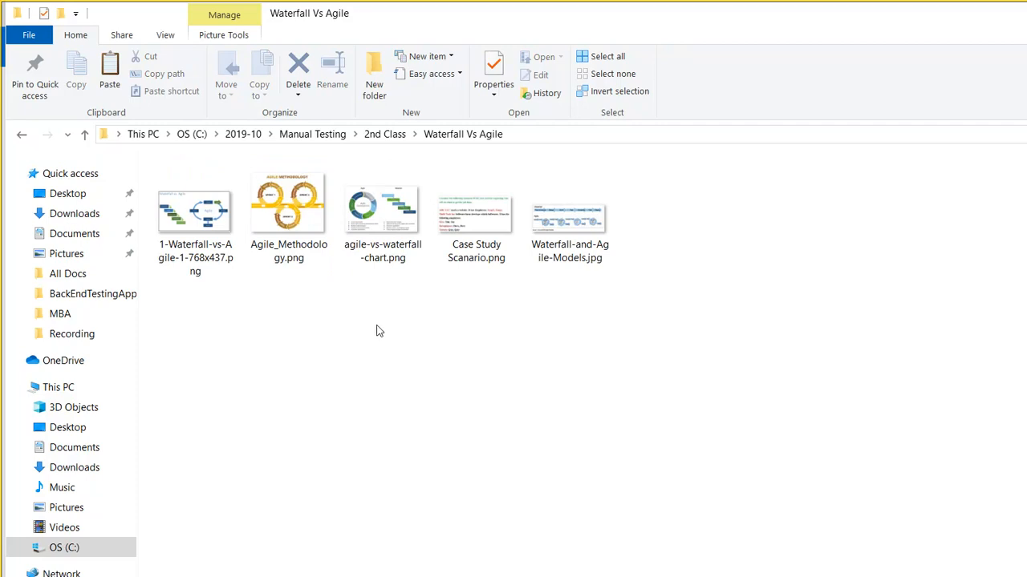
- Paste agile_scrum_methodology.jpg into Waterfall Vs Agile, then check the Mercury Tours Use Case PDF in Soft Dev
{"action": "key", "text": "ctrl+v"}
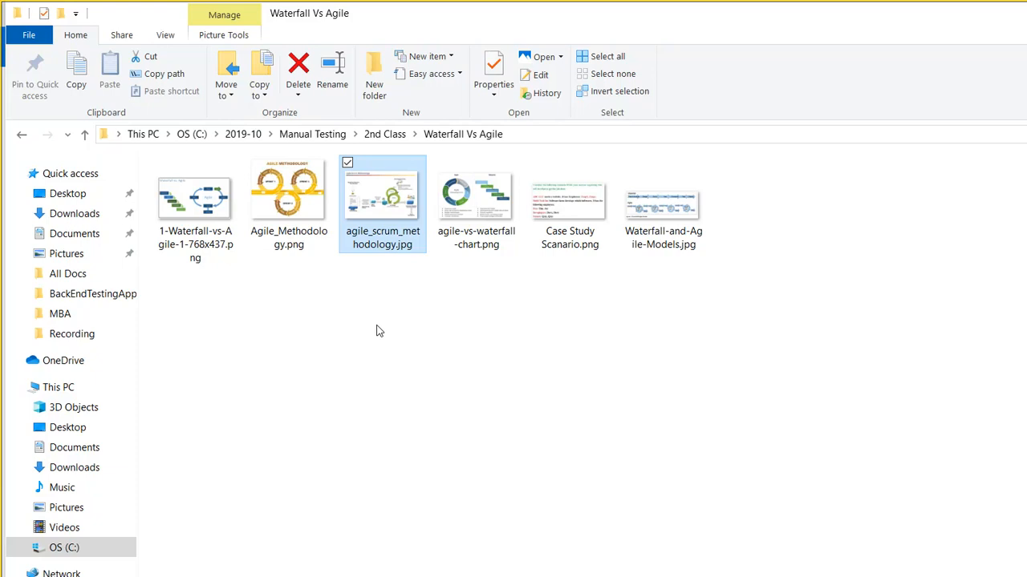
{"action": "key", "text": "BackSpace"}
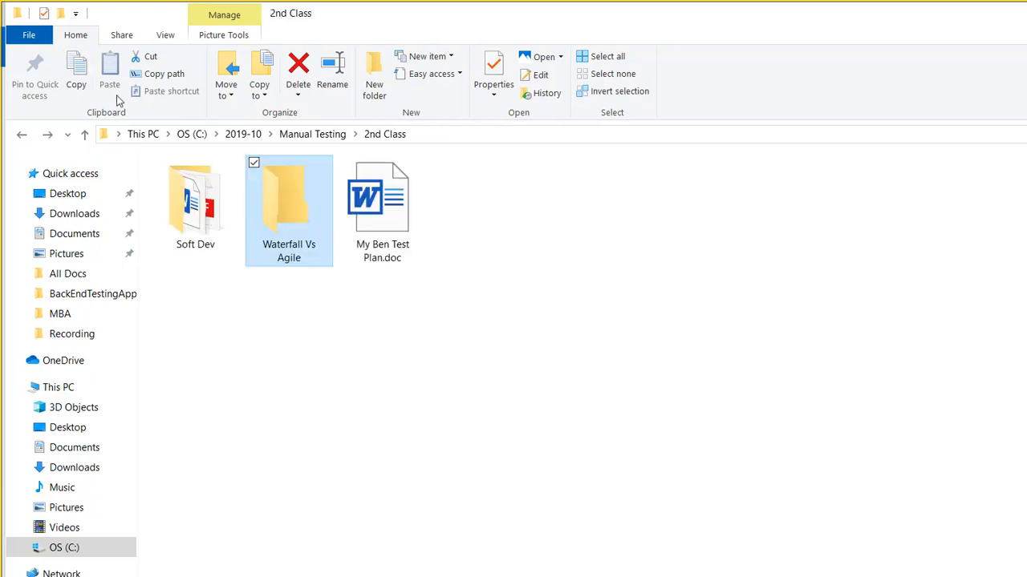
{"action": "double_click", "coordinate": [197, 200]}
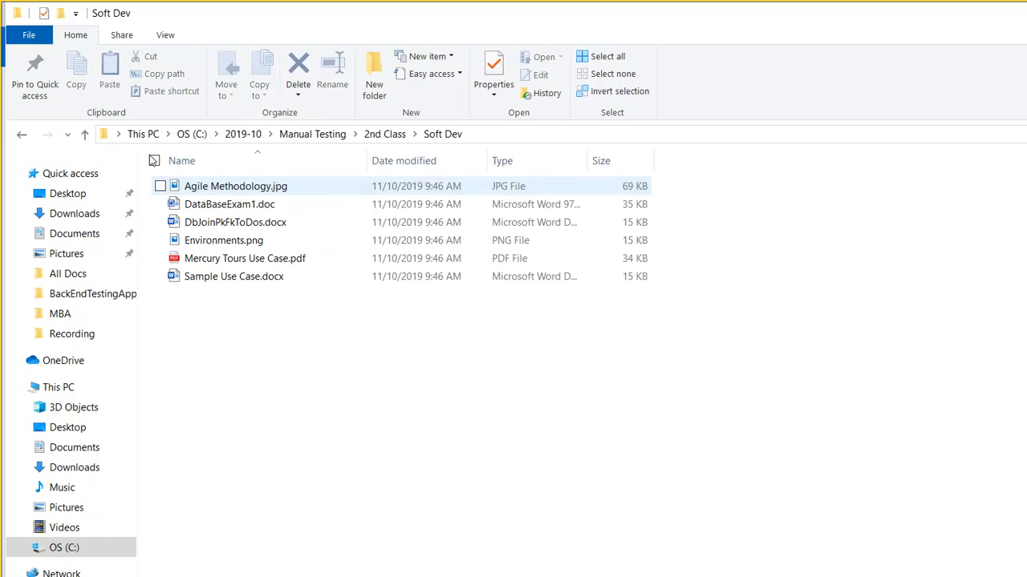
{"action": "left_click", "coordinate": [262, 259]}
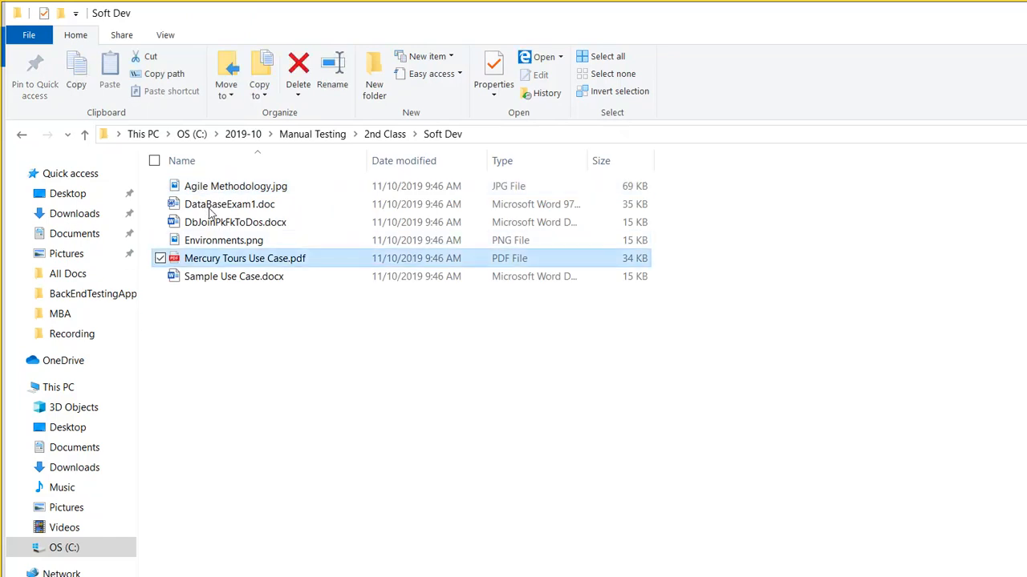
- Open the Mercury Tours requirement document PDF from Manual Testing's 3rd Class folder in the browser
{"action": "key", "text": "BackSpace"}
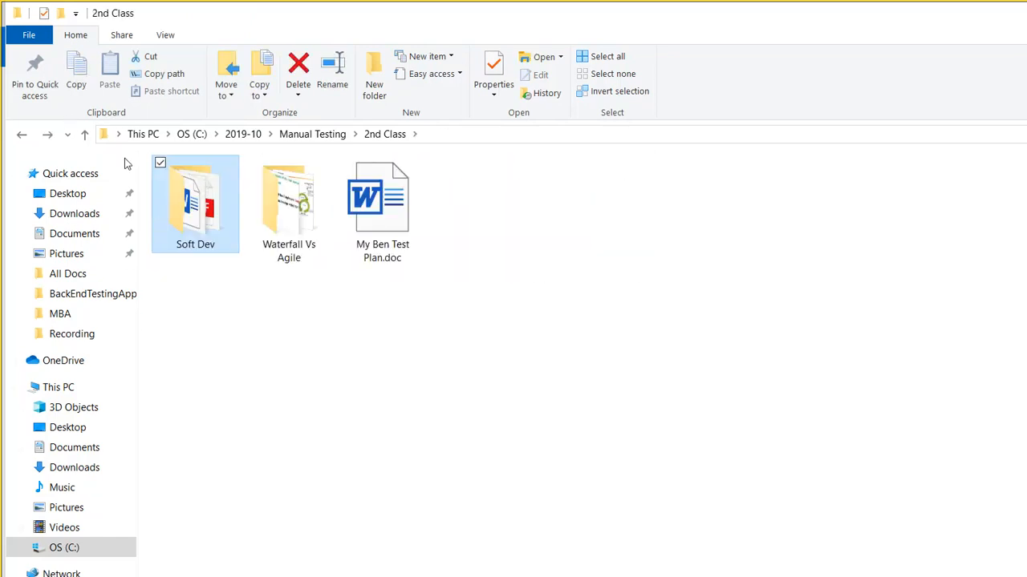
{"action": "key", "text": "BackSpace"}
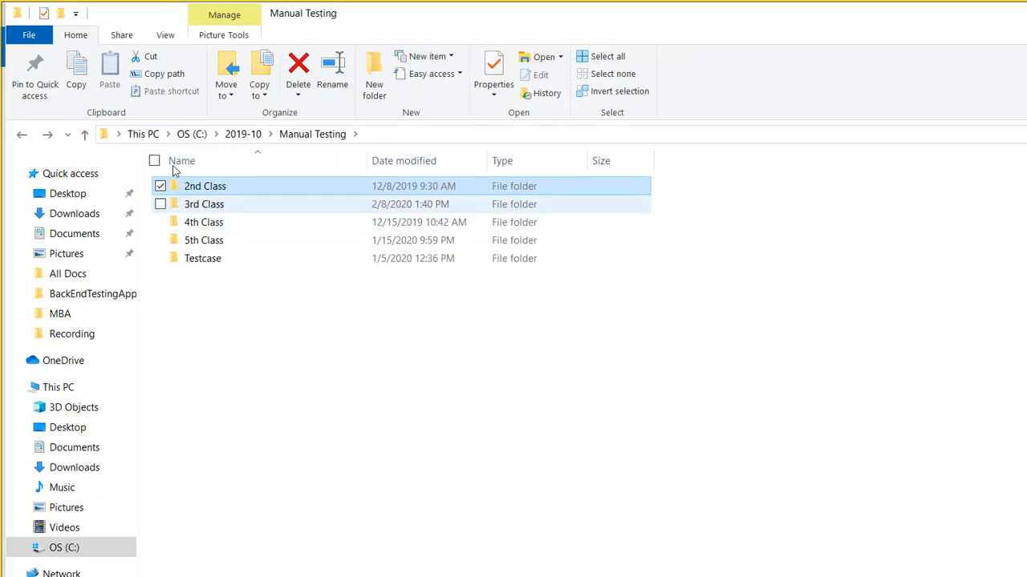
{"action": "double_click", "coordinate": [204, 204]}
{"action": "left_click", "coordinate": [214, 186]}
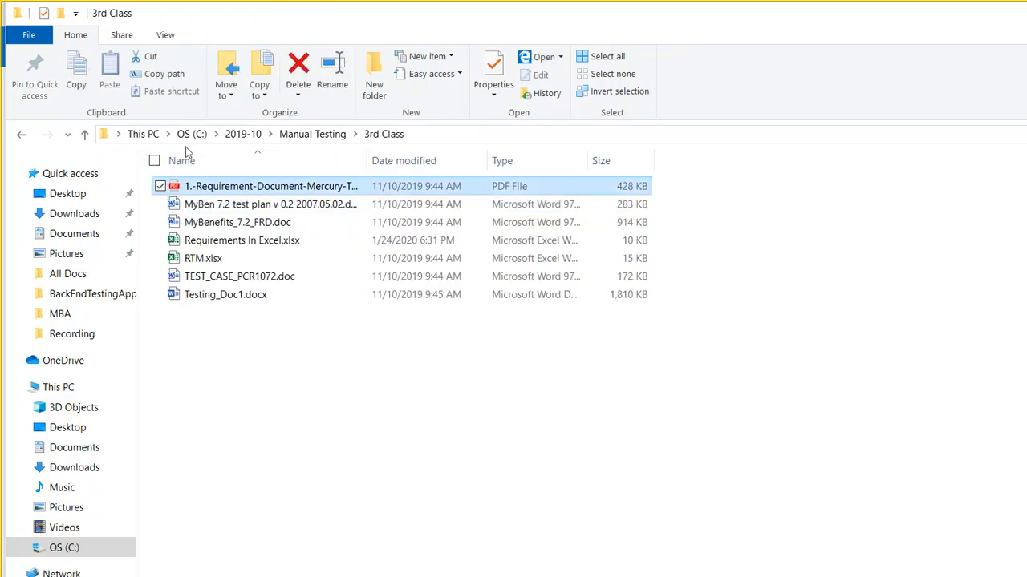
{"action": "key", "text": "Return"}
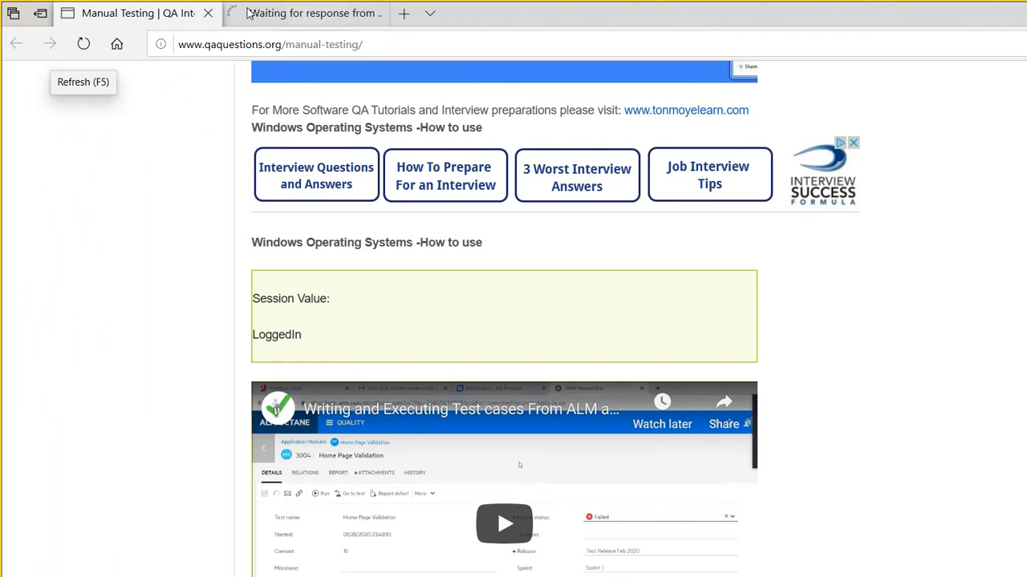
- Read the Mercury Tours requirement PDF down to section 2.2 Product Features, then return to the Manual Testing page
{"action": "left_click", "coordinate": [249, 14]}
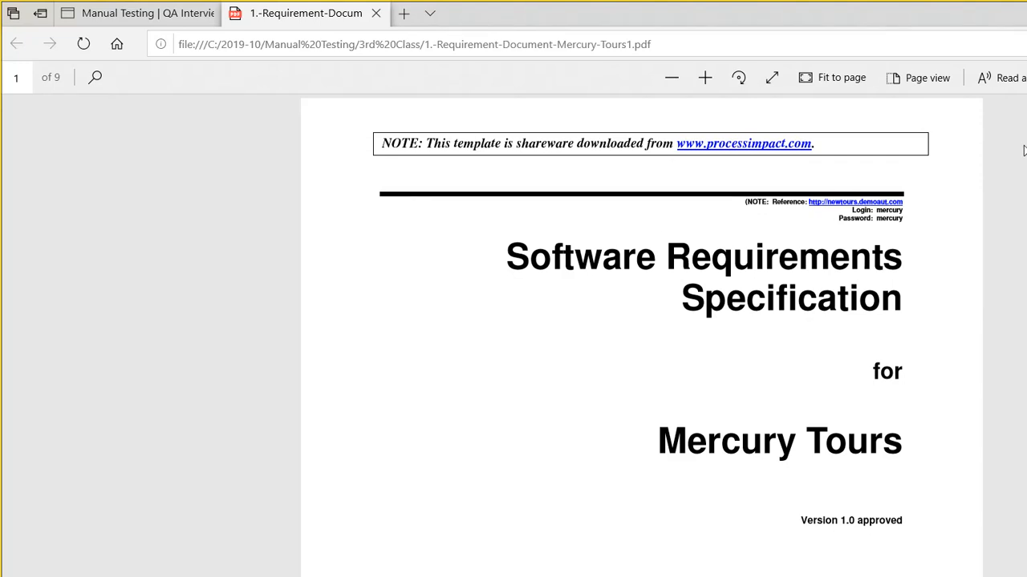
{"action": "left_click_drag", "start_coordinate": [1025, 116], "coordinate": [1023, 280]}
{"action": "scroll", "coordinate": [598, 392], "scroll_direction": "down", "scroll_amount": 5}
{"action": "scroll", "coordinate": [597, 393], "scroll_direction": "down", "scroll_amount": 9}
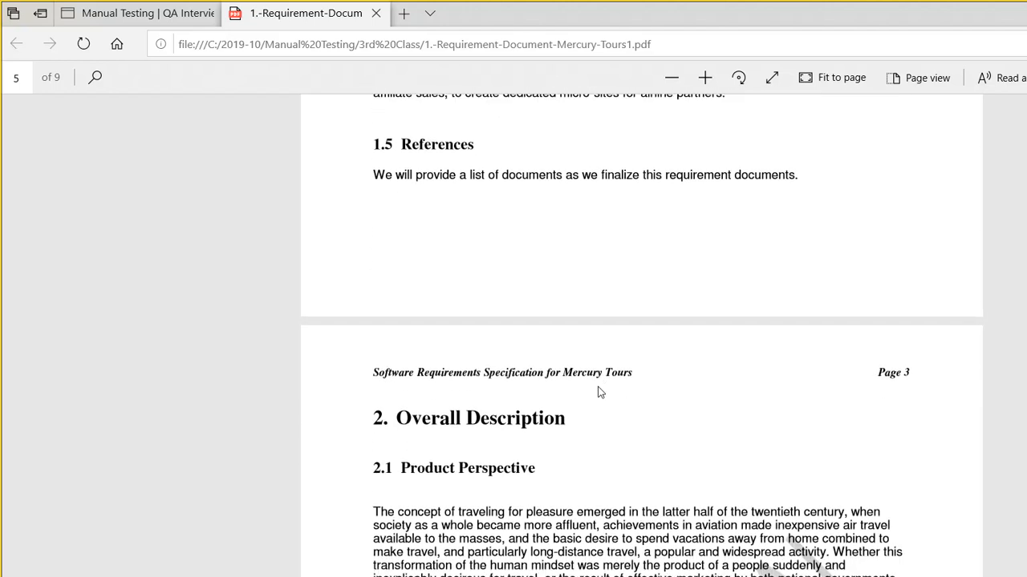
{"action": "scroll", "coordinate": [598, 392], "scroll_direction": "down", "scroll_amount": 6}
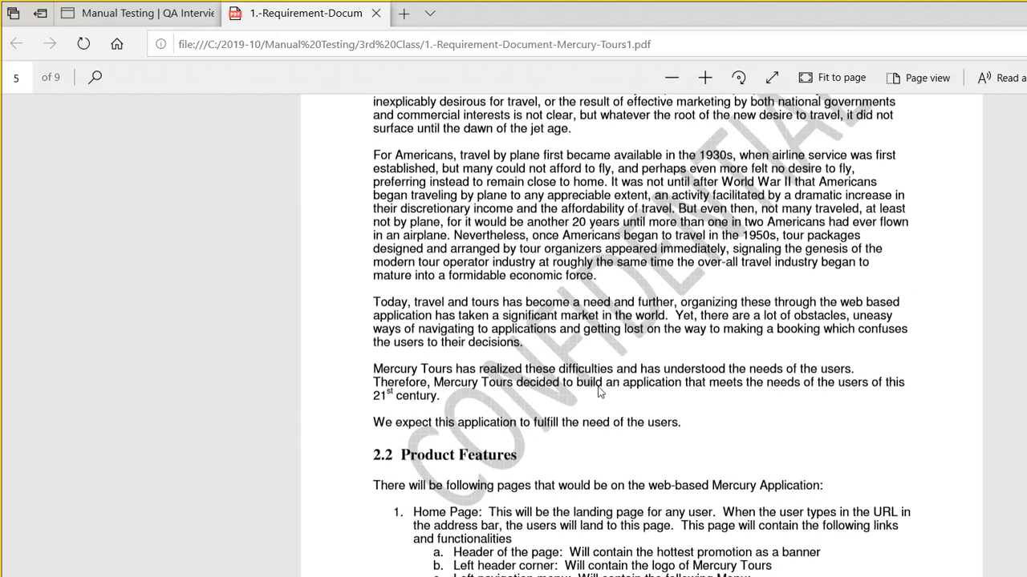
{"action": "scroll", "coordinate": [598, 392], "scroll_direction": "down", "scroll_amount": 3}
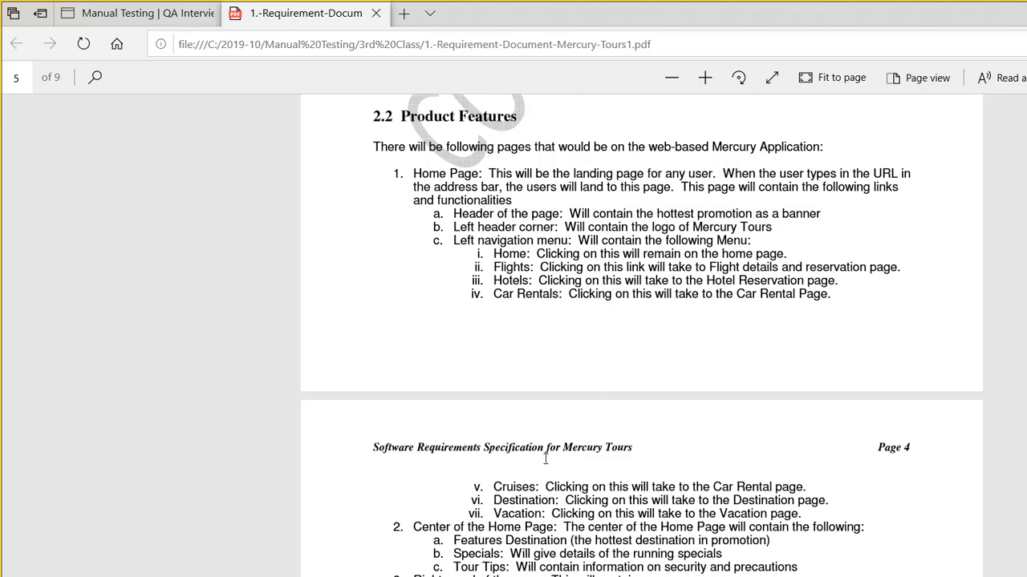
{"action": "left_click", "coordinate": [104, 10]}
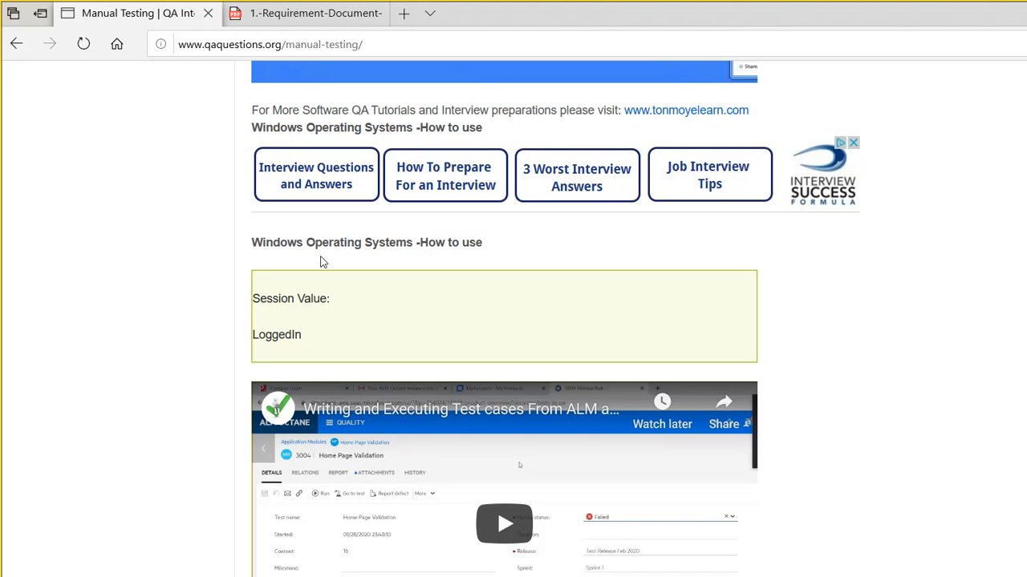
- Switch back to the 1.-Requirement-Document PDF, showing section 2.2 Product Features
{"action": "mouse_move", "coordinate": [661, 575]}
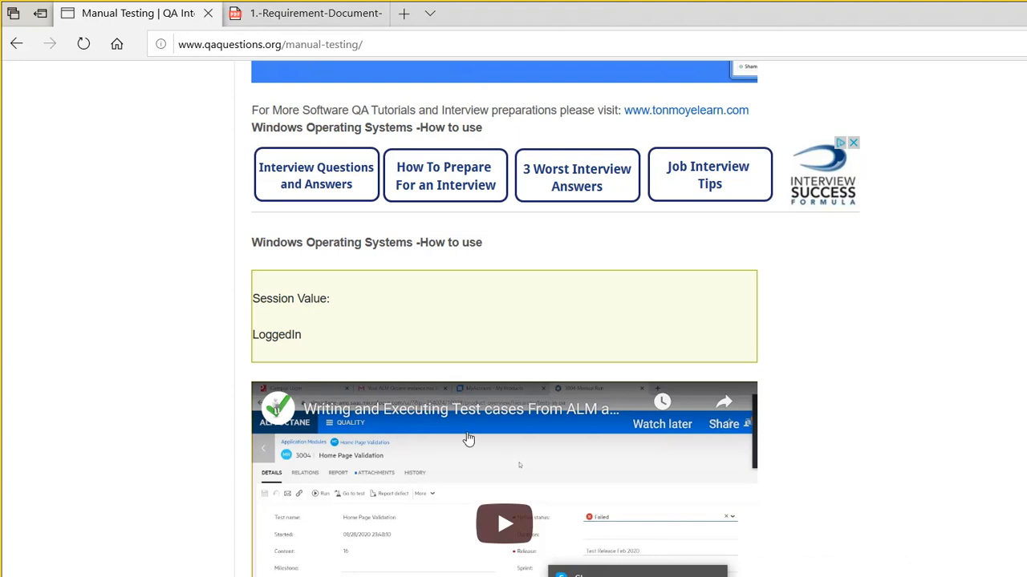
{"action": "left_click", "coordinate": [270, 18]}
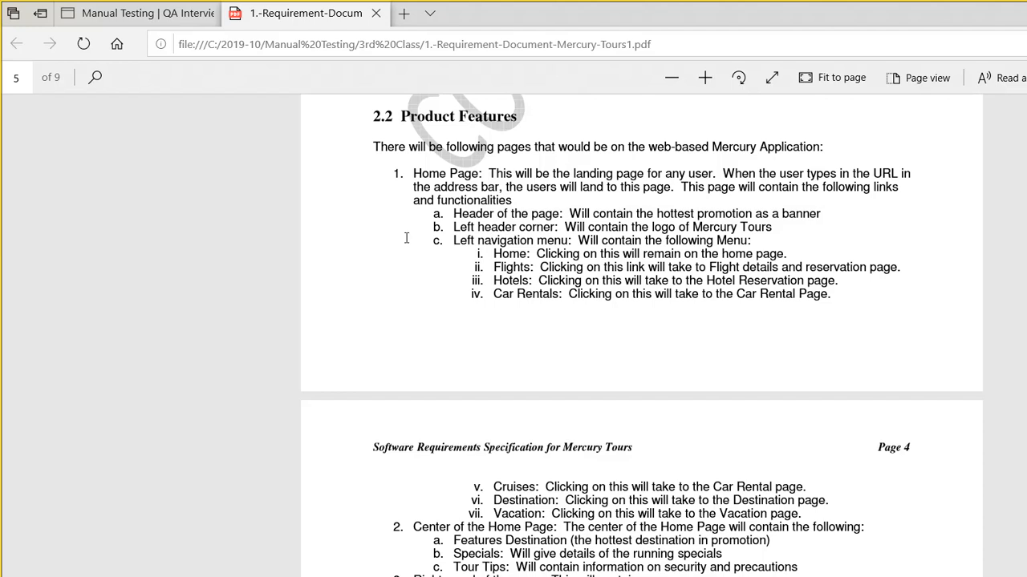
{"action": "left_click_drag", "start_coordinate": [392, 201], "coordinate": [631, 198]}
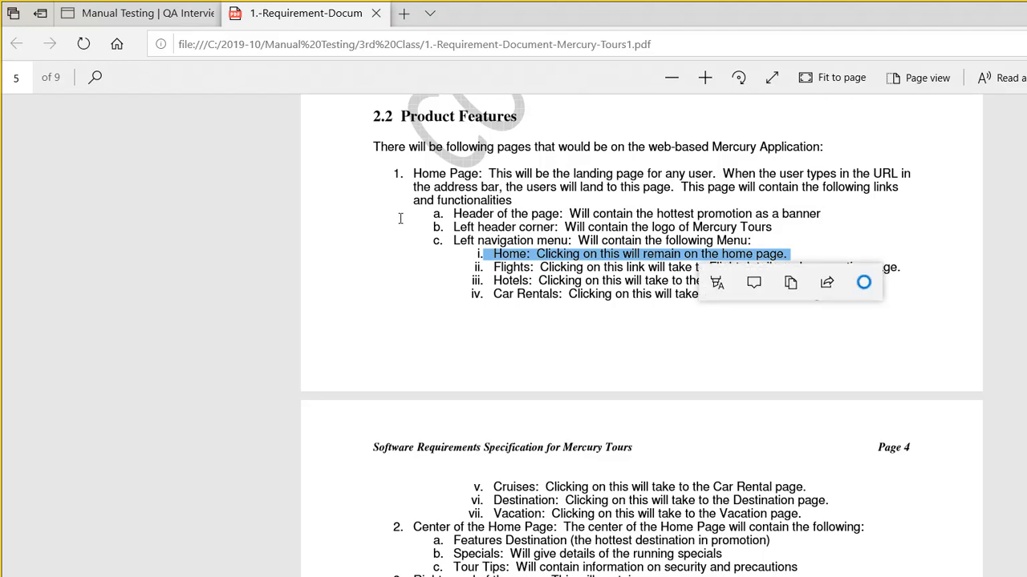
{"action": "left_click_drag", "start_coordinate": [396, 215], "coordinate": [462, 214]}
{"action": "left_click_drag", "start_coordinate": [671, 253], "coordinate": [485, 268]}
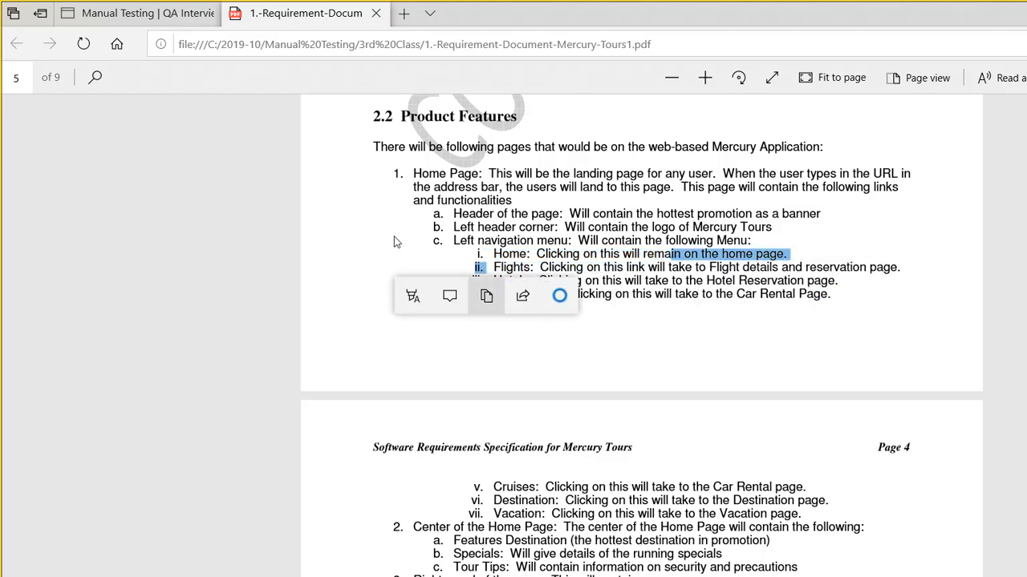
{"action": "left_click", "coordinate": [411, 252]}
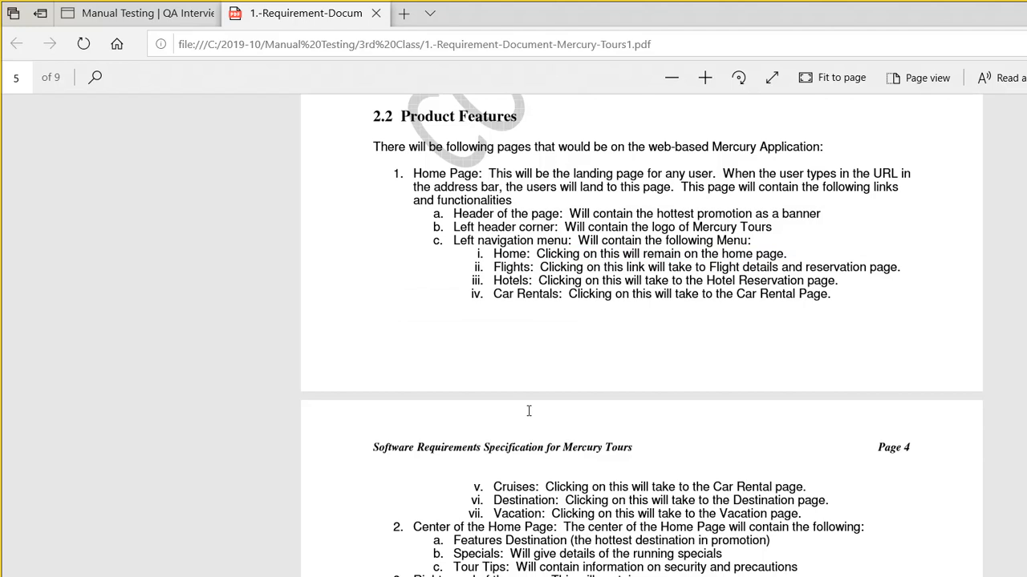
{"action": "left_click_drag", "start_coordinate": [628, 413], "coordinate": [366, 201]}
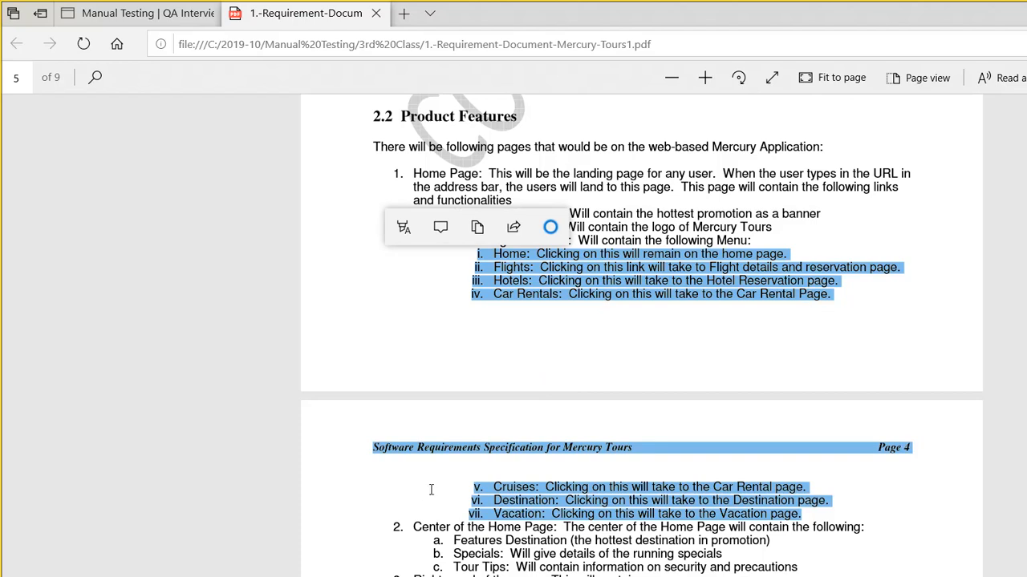
{"action": "left_click", "coordinate": [358, 433]}
{"action": "left_click_drag", "start_coordinate": [385, 433], "coordinate": [596, 441]}
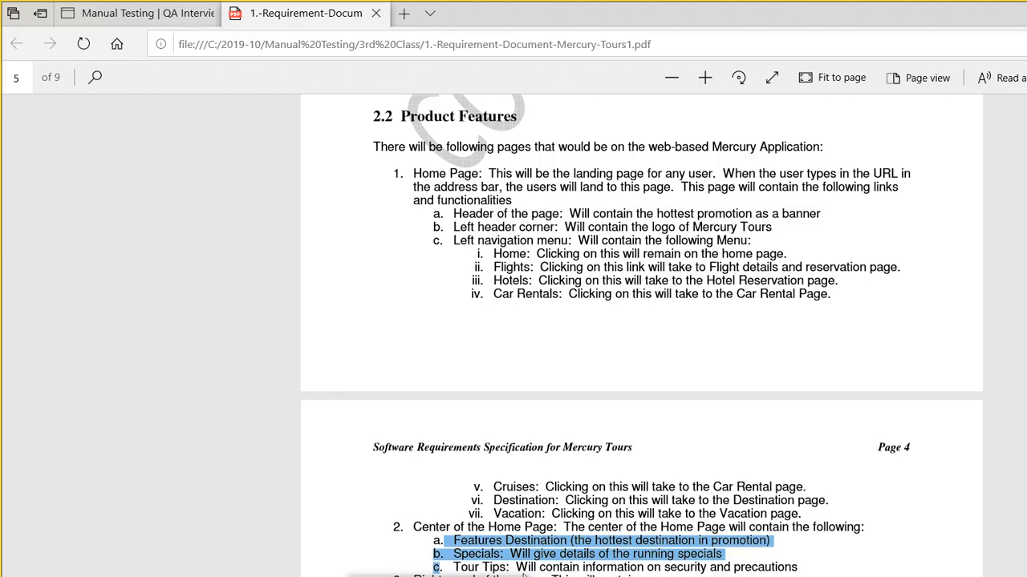
- Bring up Chrome with agile_scrum_methodology.jpg open in Gmail's image viewer
{"action": "left_click", "coordinate": [595, 573]}
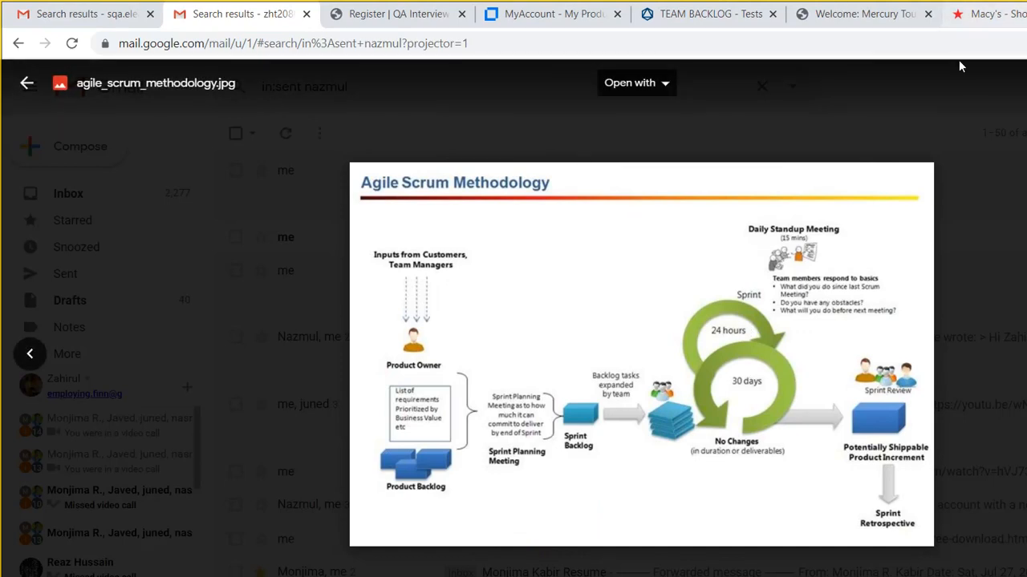
- Close the scrum image, view the Agile Methodology.jpg attachment, and show the download in its Downloads folder
{"action": "left_click", "coordinate": [905, 155]}
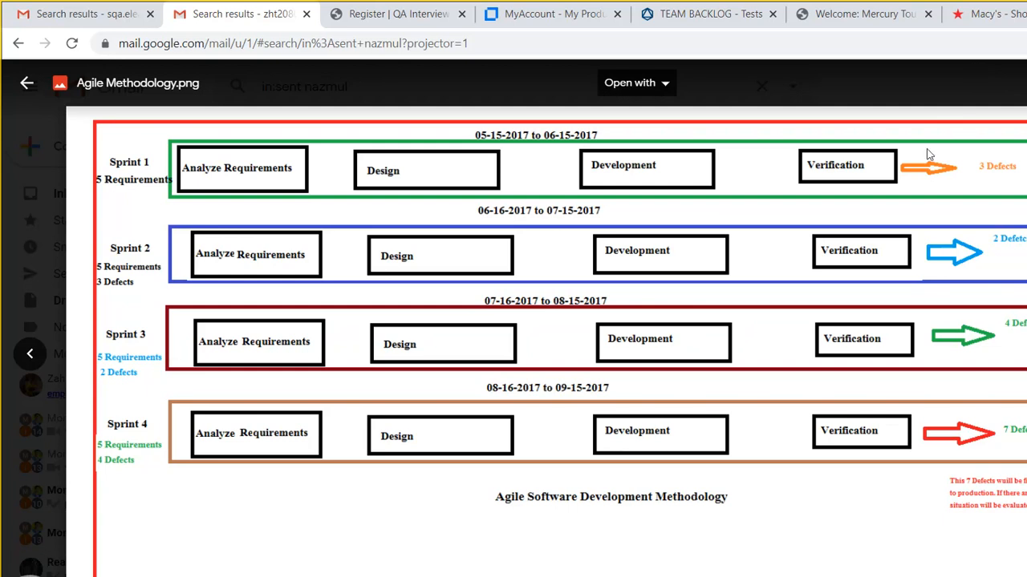
{"action": "key", "text": "Escape"}
{"action": "left_click", "coordinate": [498, 287]}
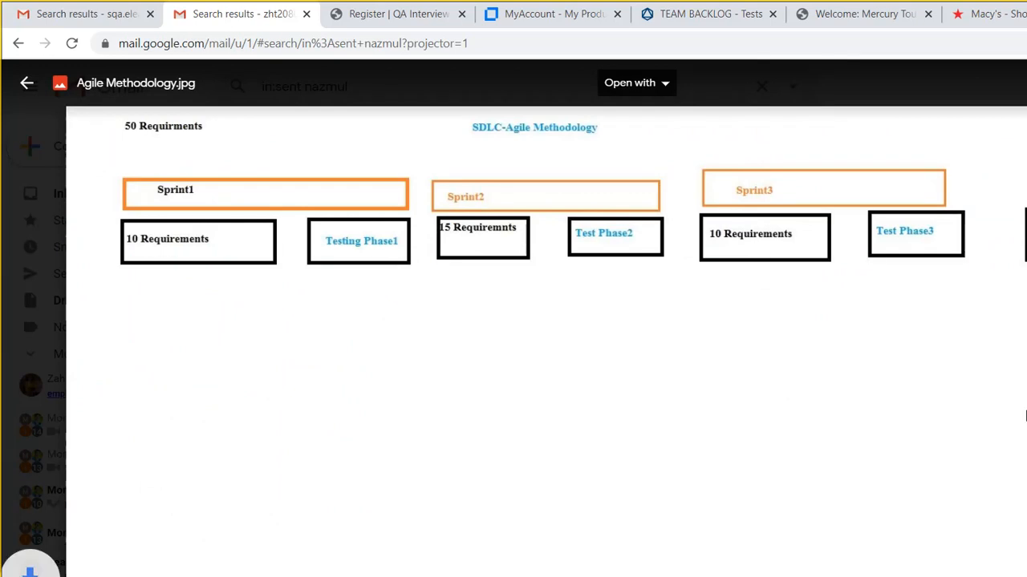
{"action": "key", "text": "Escape"}
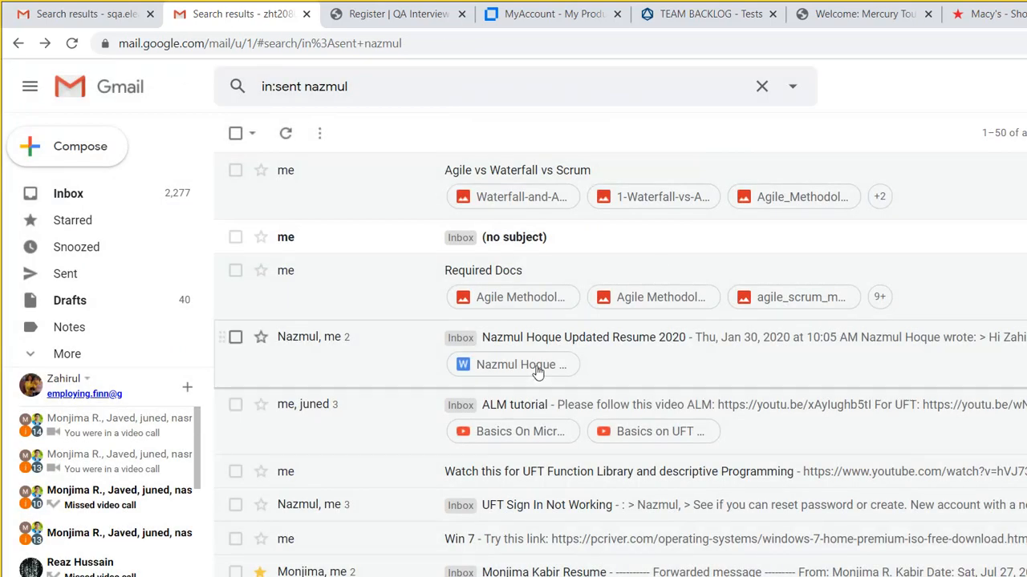
{"action": "left_click", "coordinate": [141, 539]}
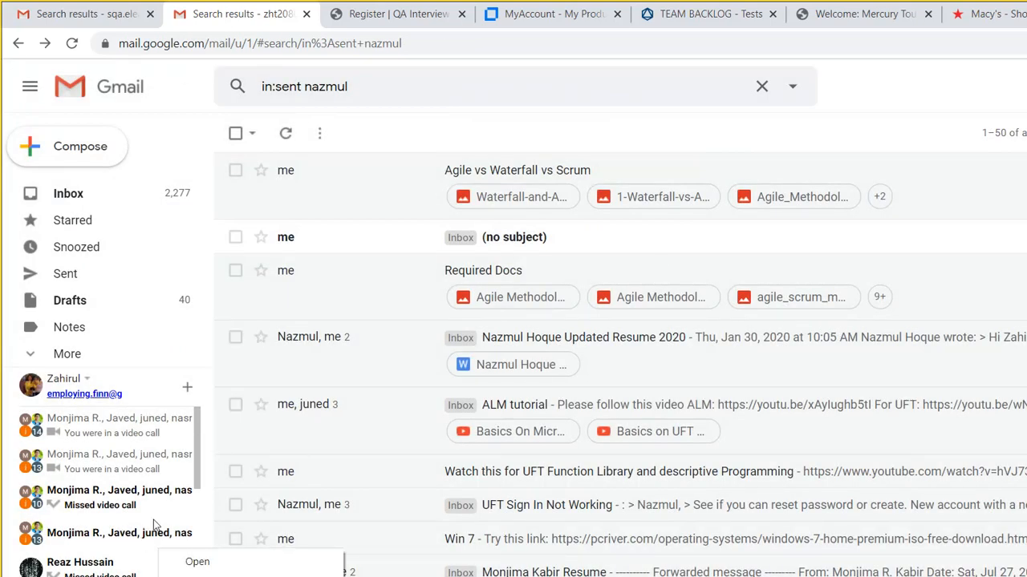
{"action": "left_click", "coordinate": [173, 494]}
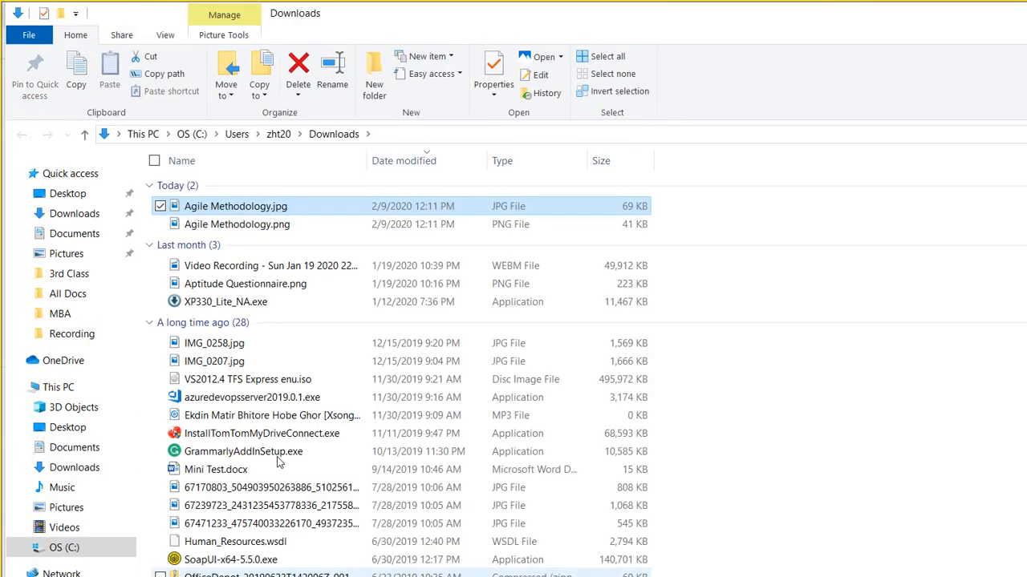
- Cut Agile Methodology.jpg and Agile Methodology.png from Downloads and switch to the other folder window
{"action": "key", "text": "shift+Down"}
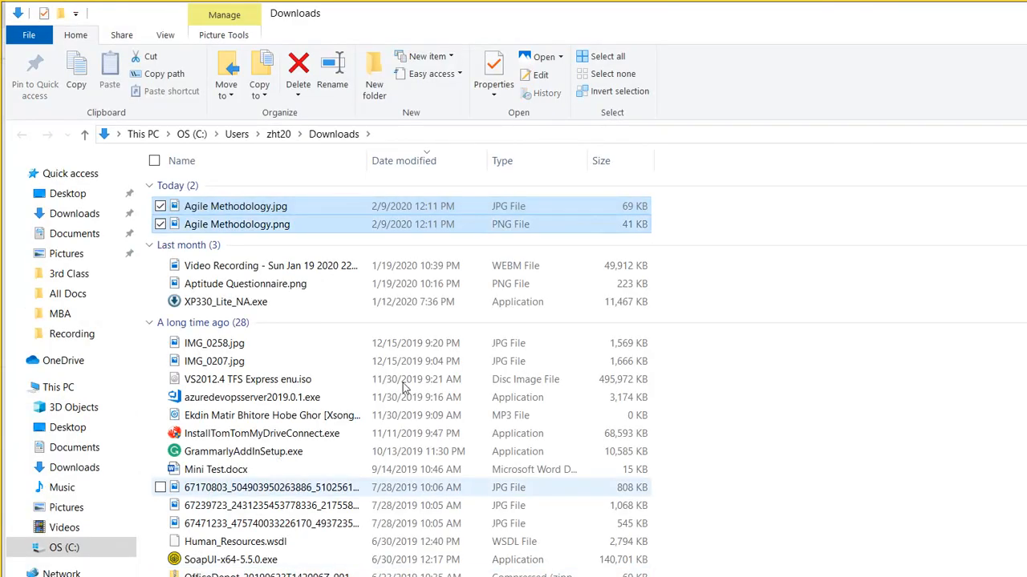
{"action": "key", "text": "ctrl+x"}
{"action": "left_click", "coordinate": [385, 576]}
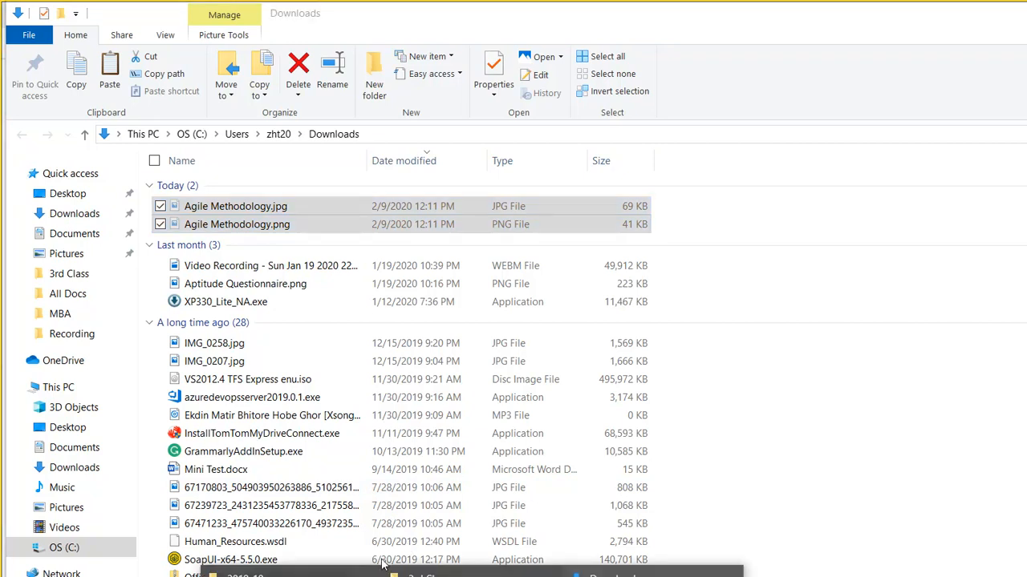
{"action": "left_click", "coordinate": [390, 571]}
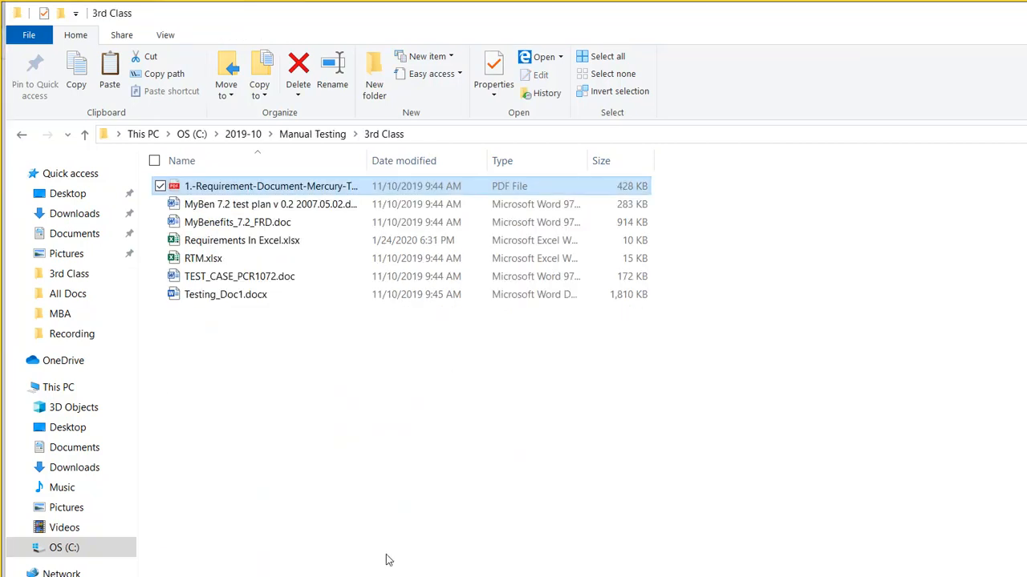
{"action": "left_click", "coordinate": [376, 562]}
- Paste both images into Manual Testing > 2nd Class > Waterfall Vs Agile, then return to Gmail
{"action": "key", "text": "BackSpace"}
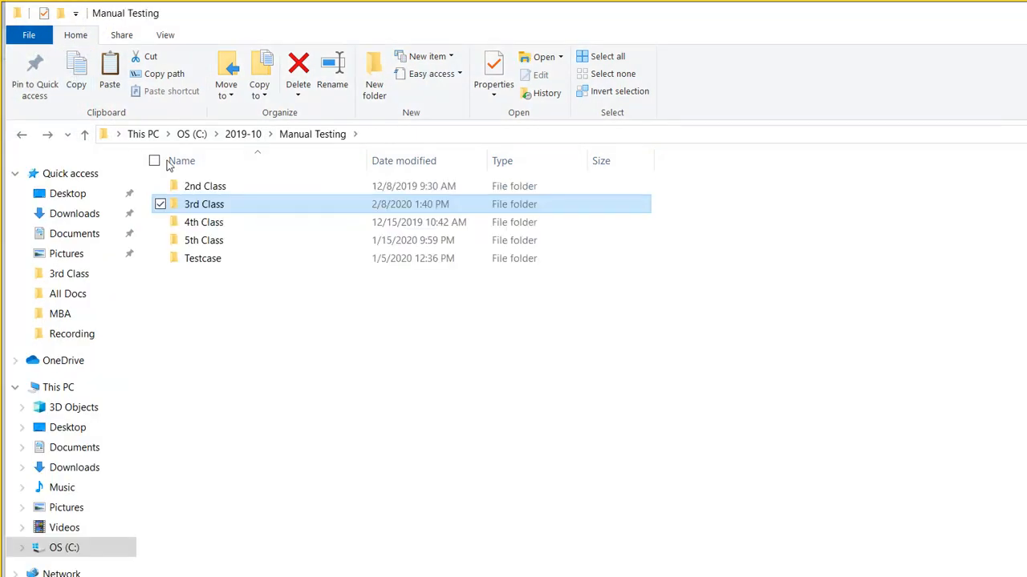
{"action": "key", "text": "Up"}
{"action": "key", "text": "Return"}
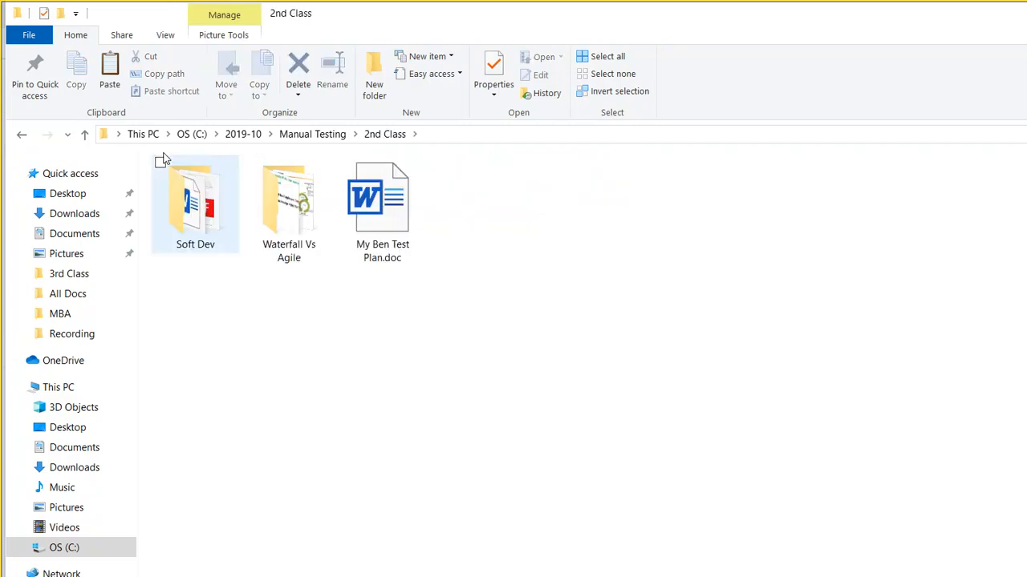
{"action": "key", "text": "Right"}
{"action": "key", "text": "Return"}
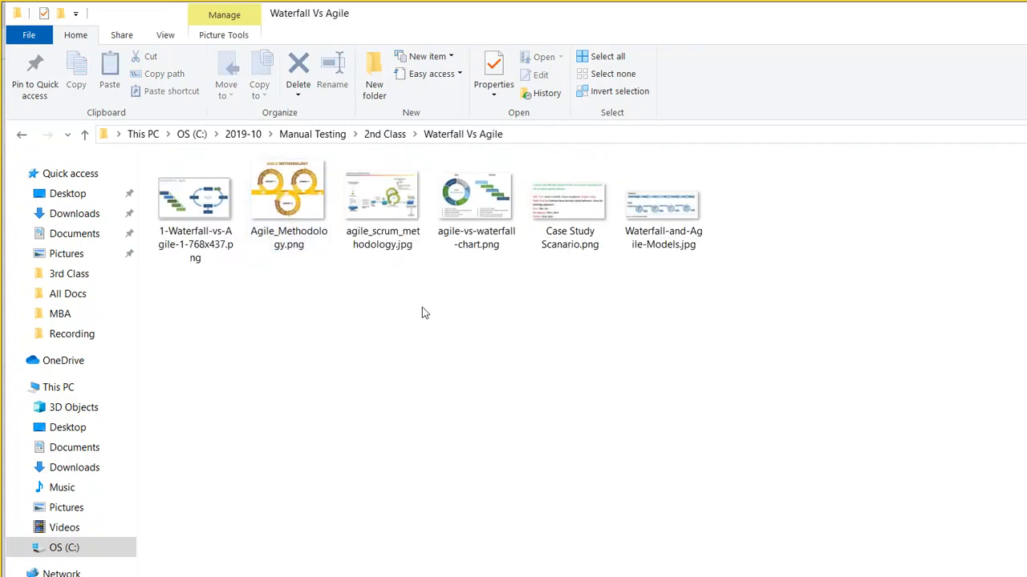
{"action": "key", "text": "ctrl+v"}
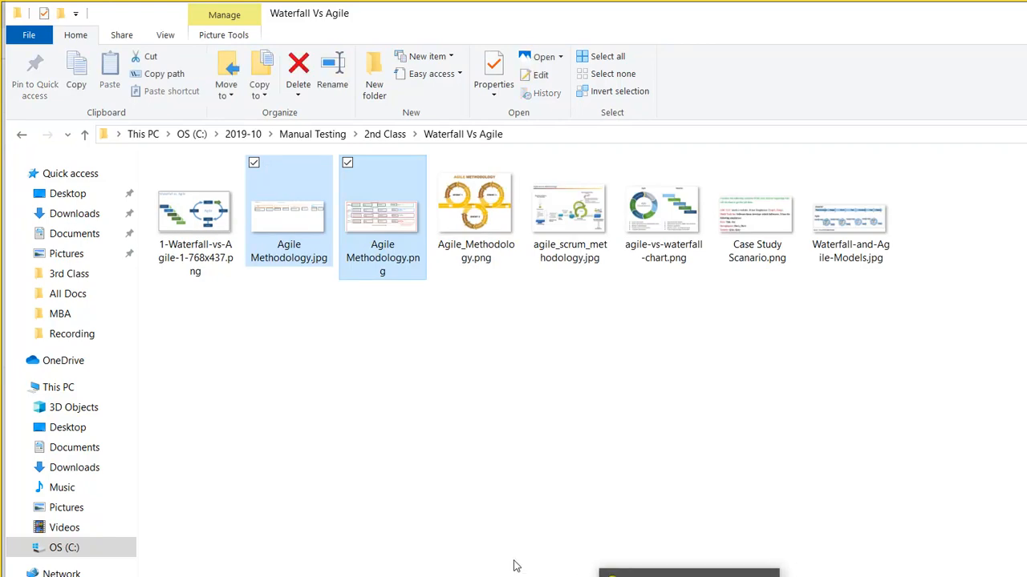
{"action": "left_click", "coordinate": [486, 570]}
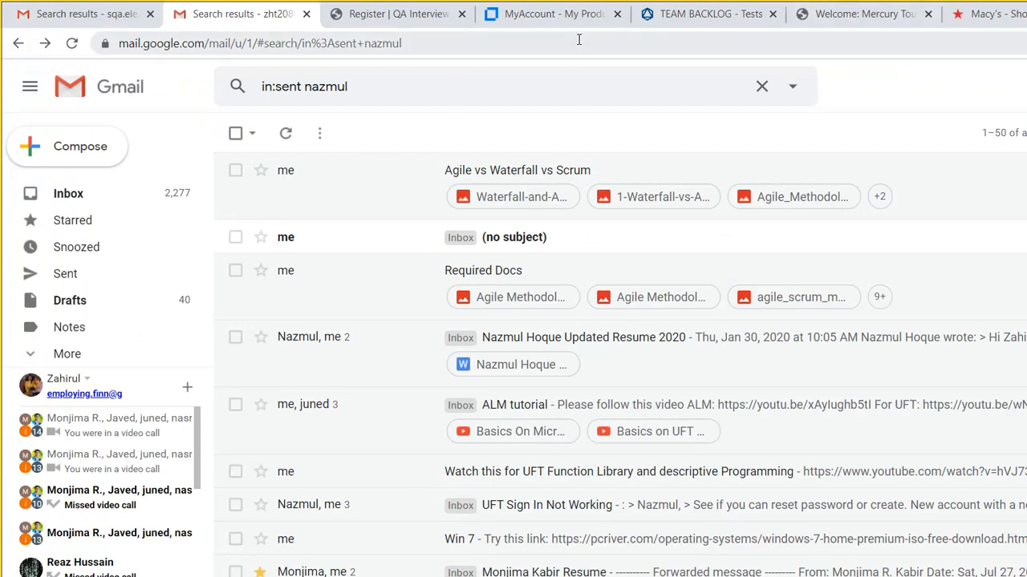
- Glance at the Register | QA Interview tab, then switch to ALM Octane's TEAM BACKLOG - Tests tab
{"action": "left_click", "coordinate": [336, 14]}
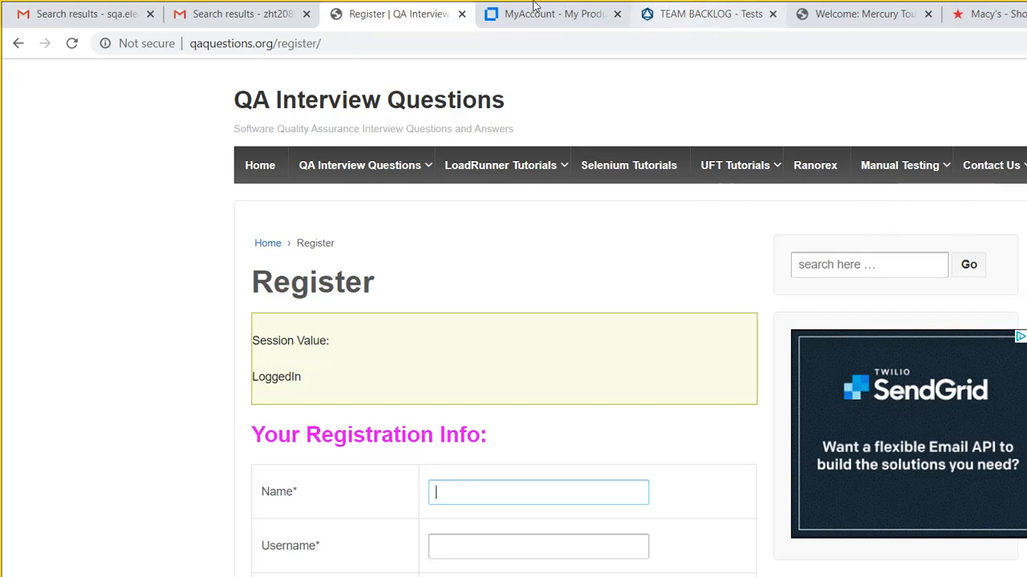
{"action": "left_click", "coordinate": [690, 15]}
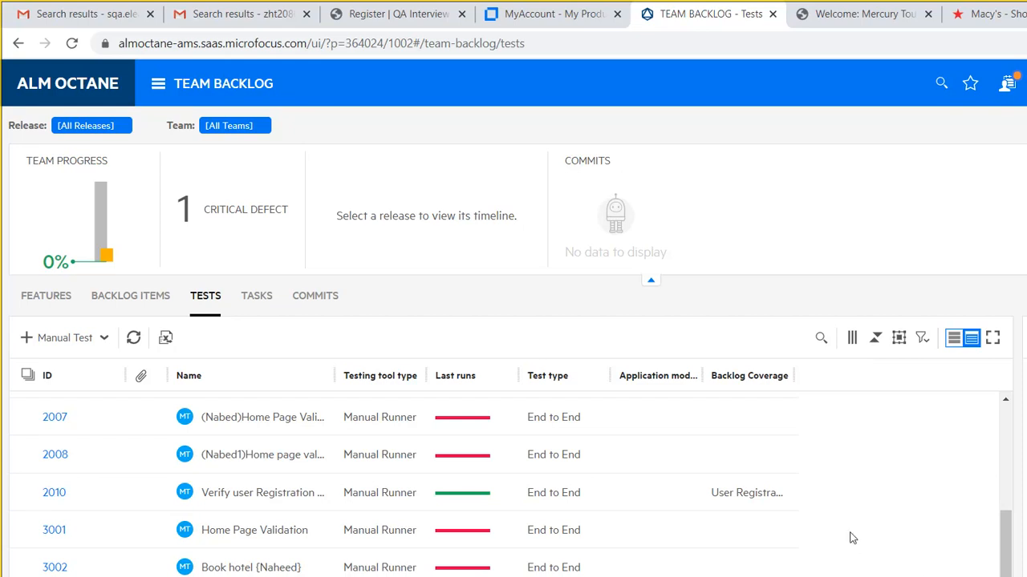
- Scroll the Team Backlog Tests grid, then switch to the qaquestions.org Register tab
{"action": "scroll", "coordinate": [810, 471], "scroll_direction": "down", "scroll_amount": 1}
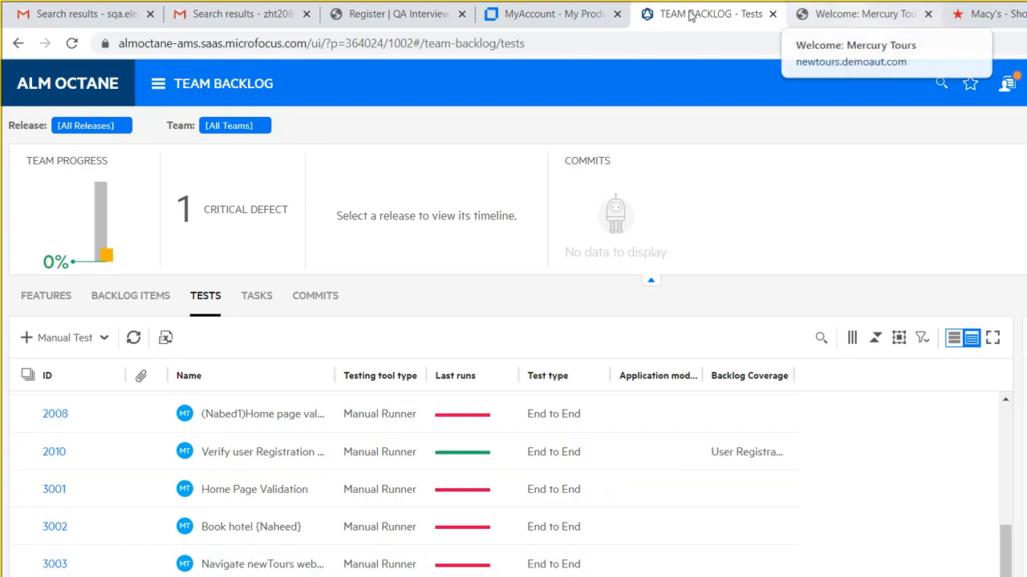
{"action": "left_click", "coordinate": [377, 14]}
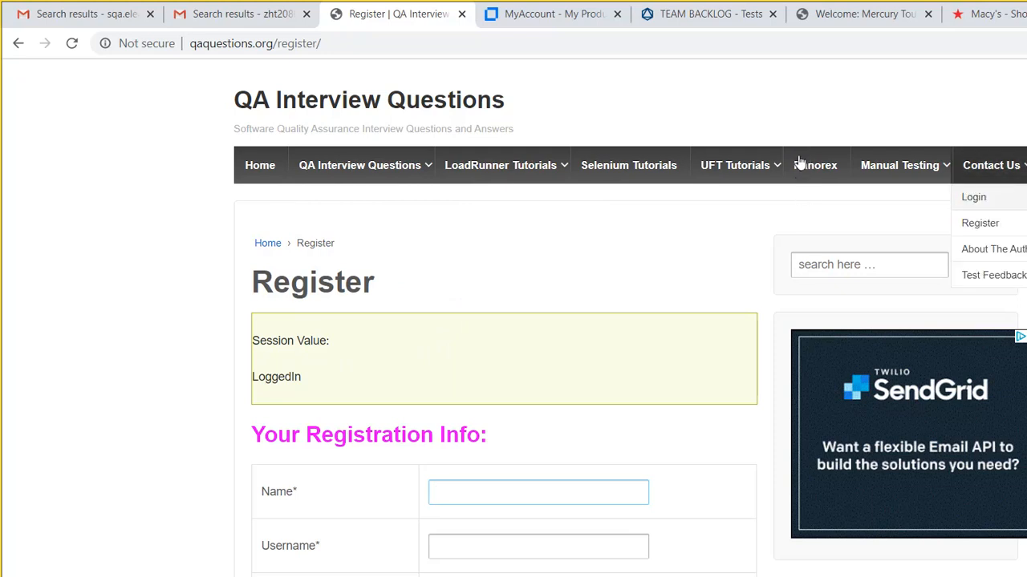
- Open the site's Login page, then return to the Register page and scroll down its form
{"action": "left_click", "coordinate": [996, 197]}
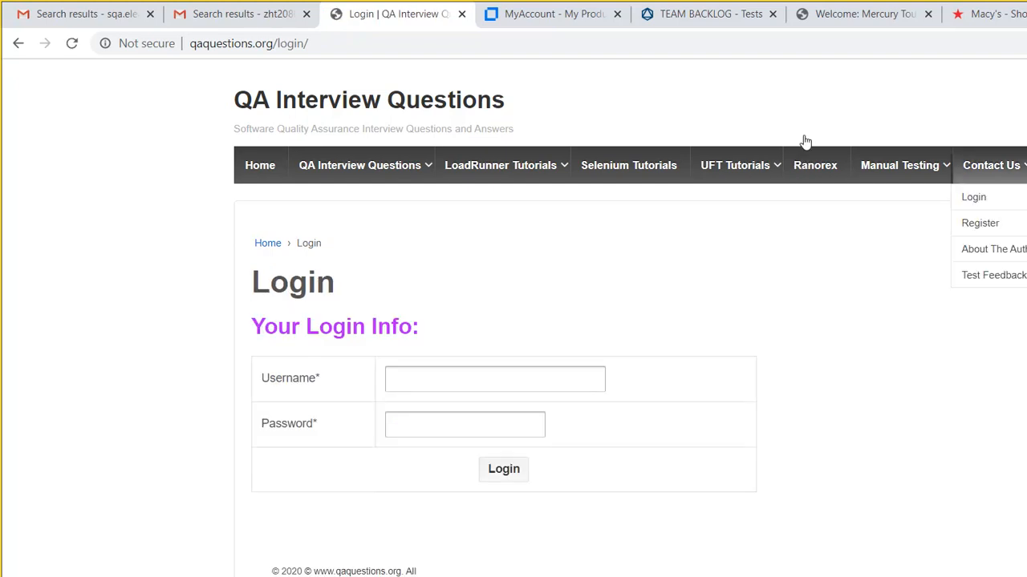
{"action": "left_click", "coordinate": [995, 223]}
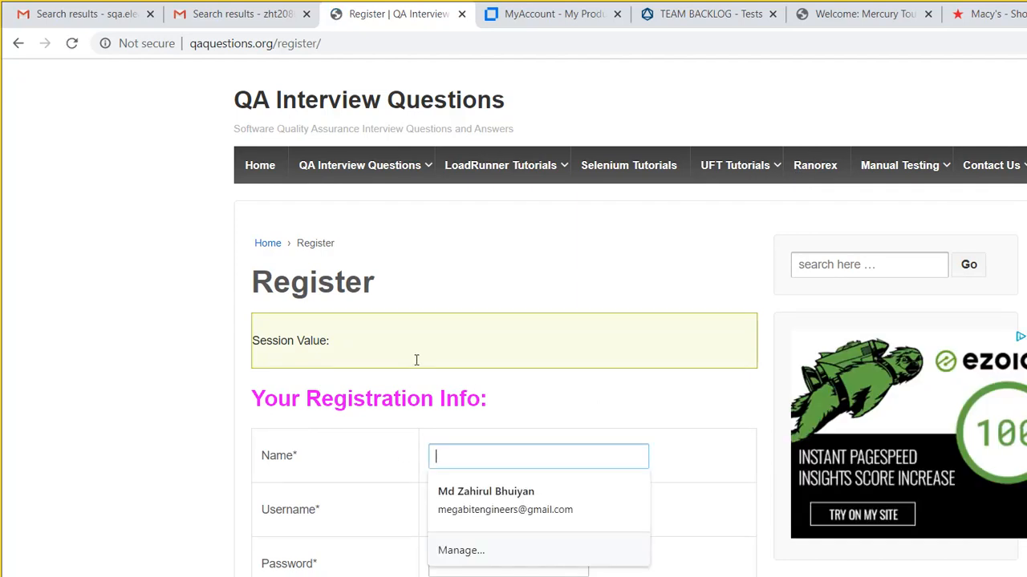
{"action": "scroll", "coordinate": [1024, 163], "scroll_direction": "down", "scroll_amount": 2}
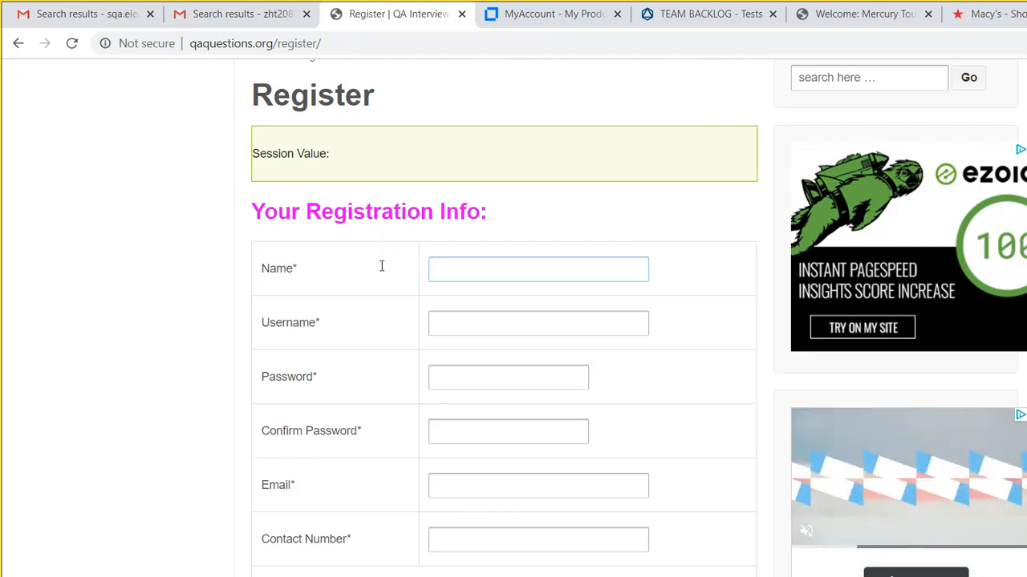
- Click through the registration form's Password, Confirm Password and Contact Number fields
{"action": "key", "text": "Tab"}
{"action": "key", "text": "Tab"}
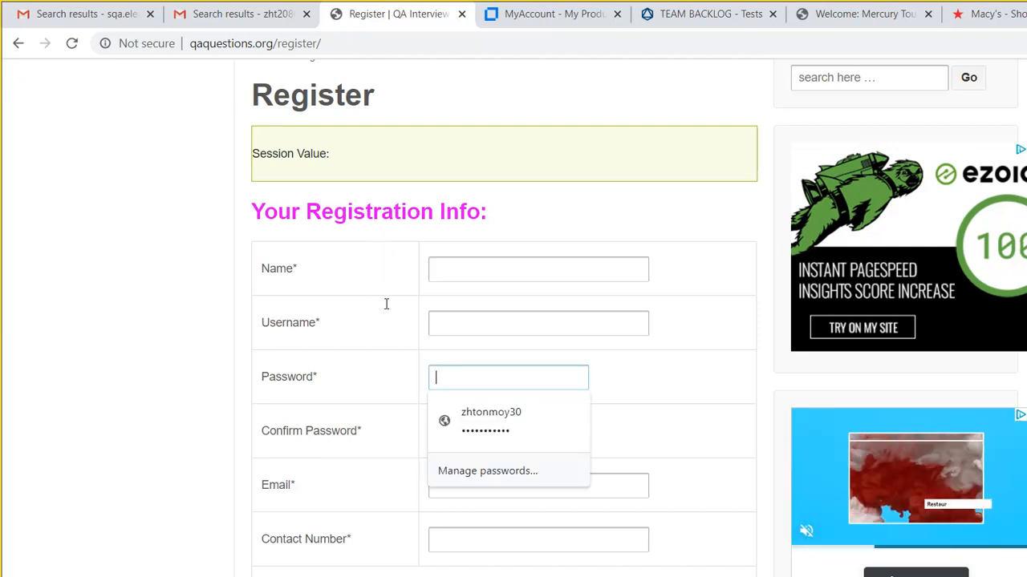
{"action": "left_click", "coordinate": [567, 311]}
{"action": "double_click", "coordinate": [421, 361]}
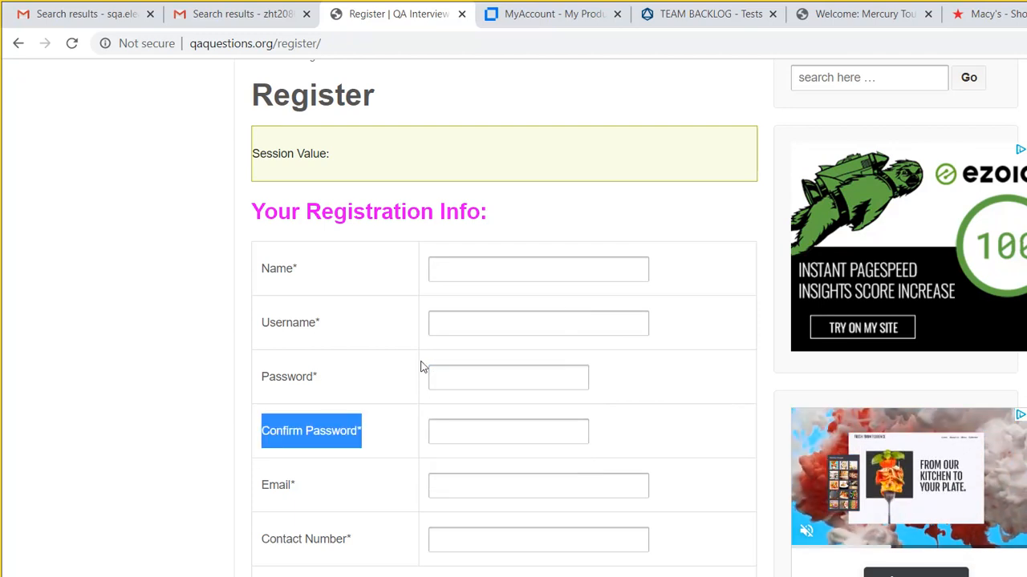
{"action": "key", "text": "Tab"}
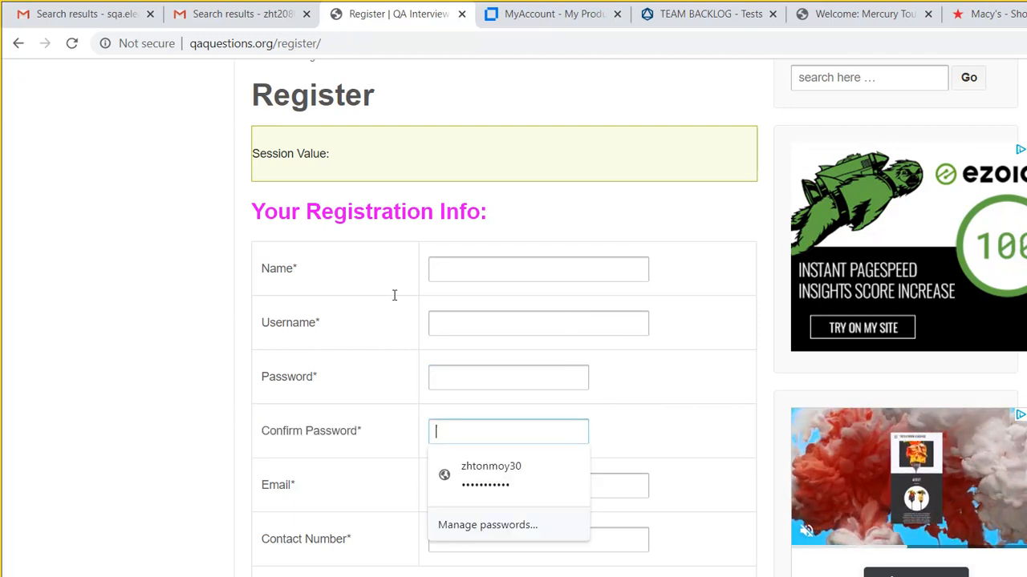
{"action": "key", "text": "shift+Tab"}
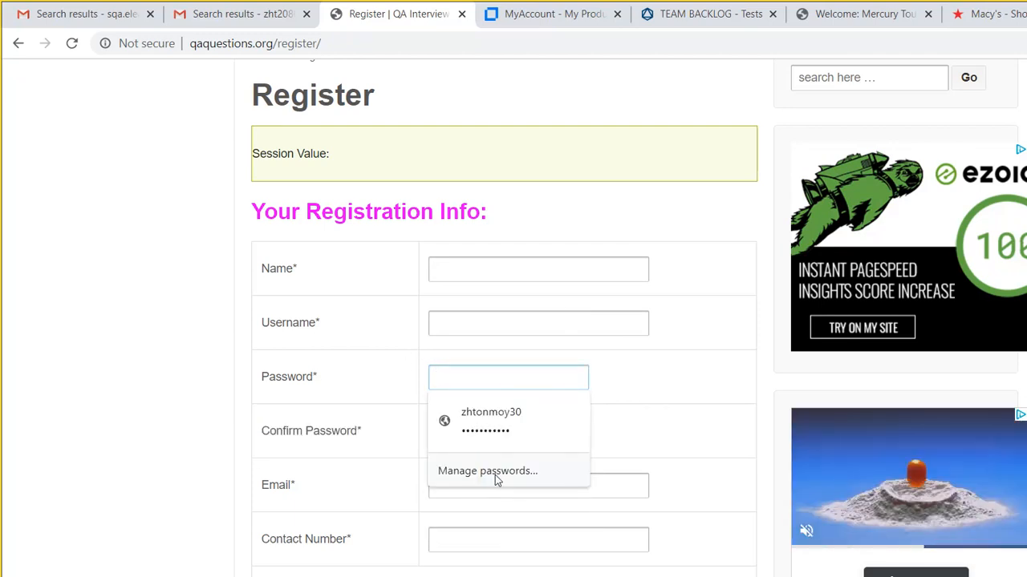
{"action": "left_click", "coordinate": [503, 539]}
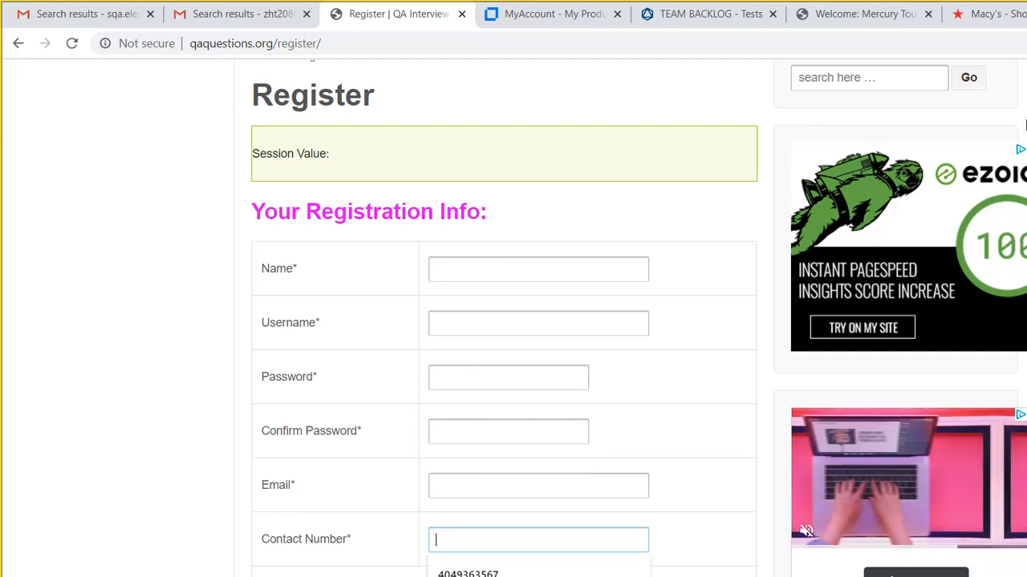
{"action": "scroll", "coordinate": [1020, 140], "scroll_direction": "up", "scroll_amount": 3}
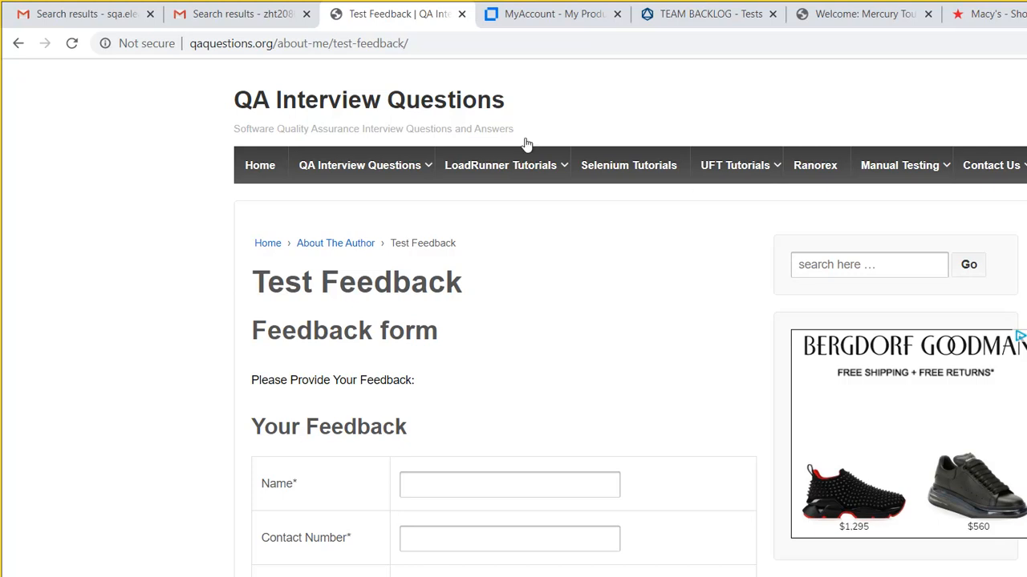
- Switch to the TEAM BACKLOG tab and reload Team Backlog > Tests from the main menu
{"action": "key", "text": "ctrl+Tab"}
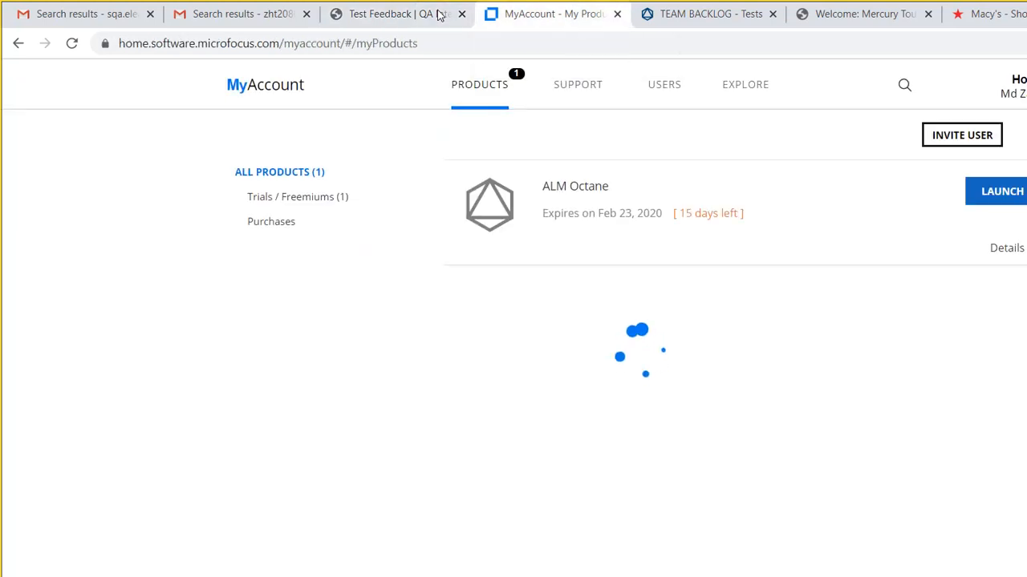
{"action": "key", "text": "ctrl+Tab"}
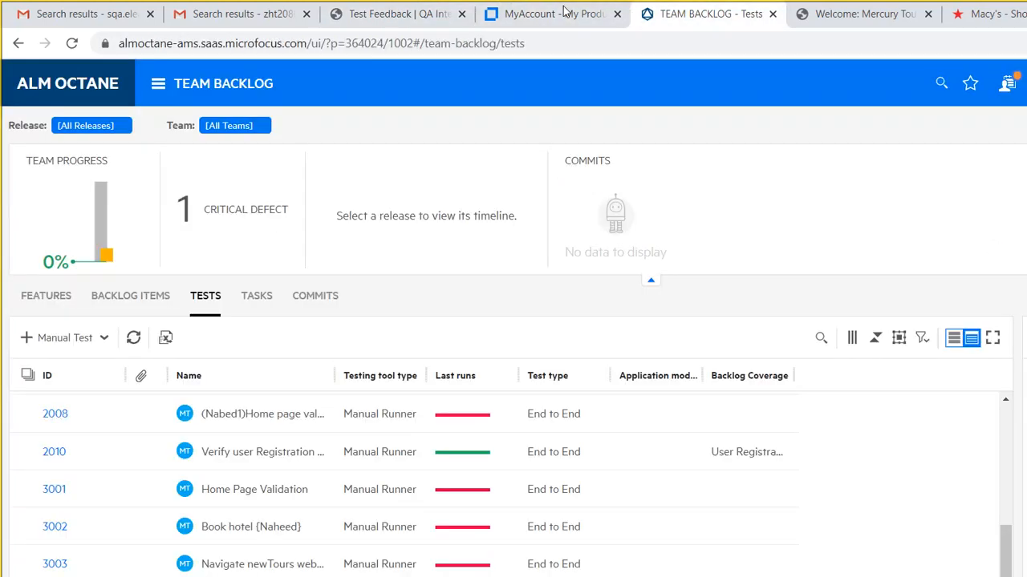
{"action": "left_click", "coordinate": [135, 75]}
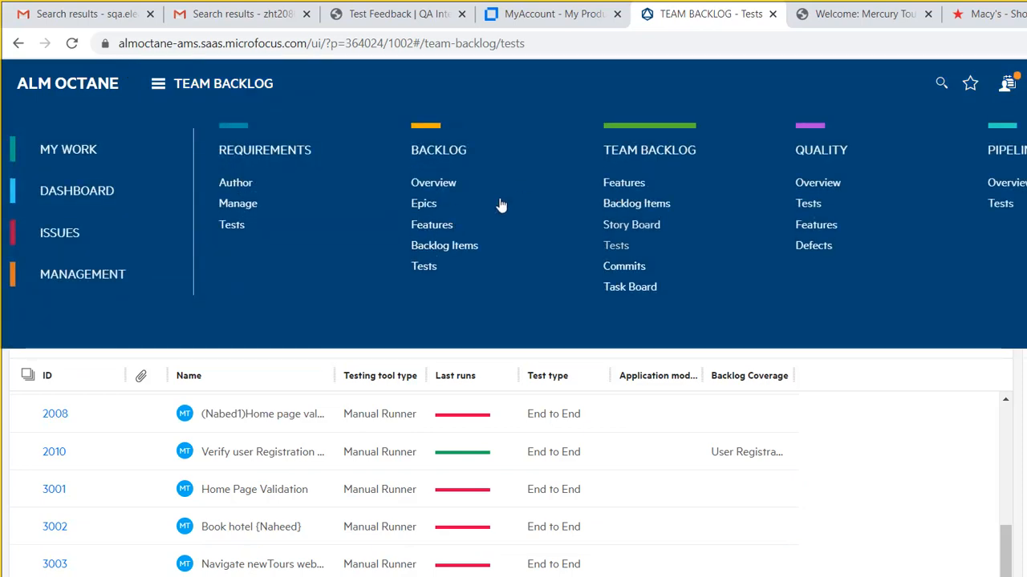
{"action": "left_click", "coordinate": [499, 202]}
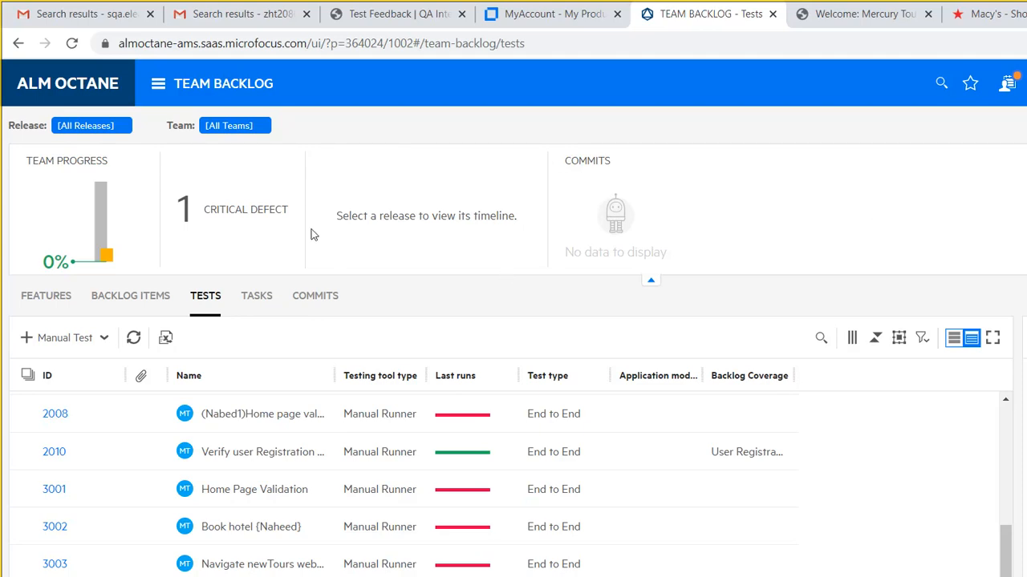
{"action": "left_click", "coordinate": [131, 76]}
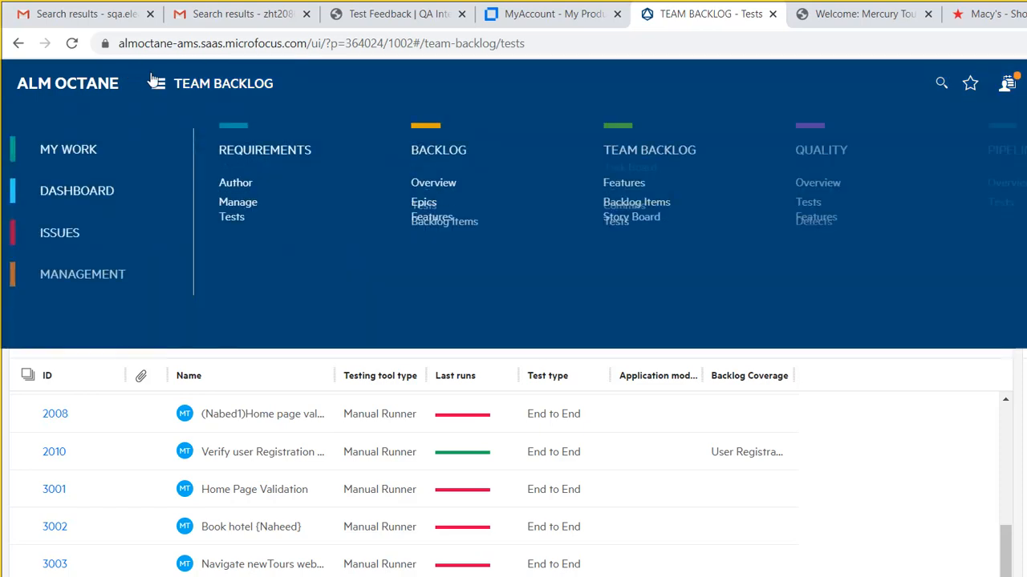
{"action": "left_click", "coordinate": [499, 202]}
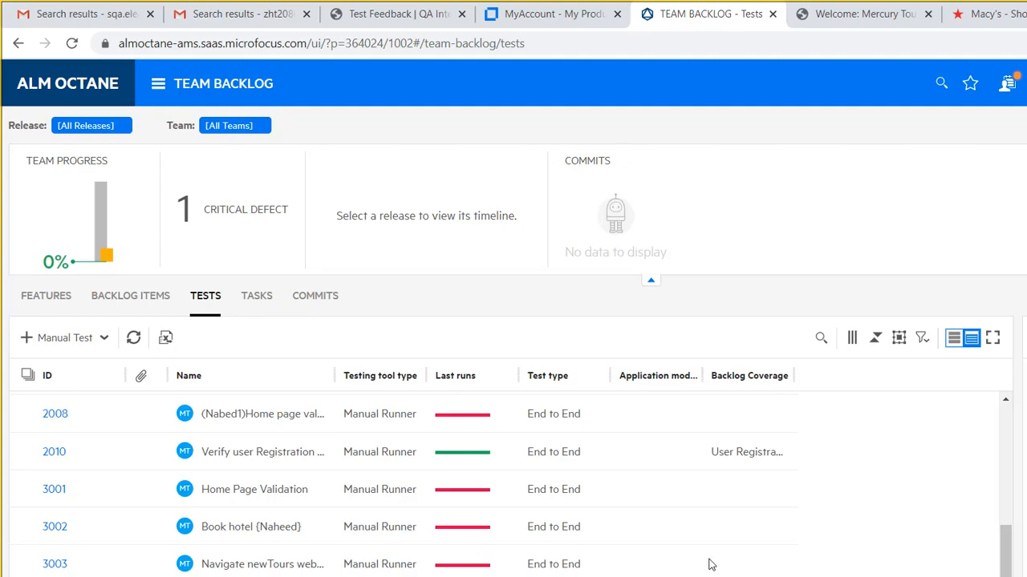
- Bring the ongoing QA 2019 Skype call window to the front from the taskbar
{"action": "mouse_move", "coordinate": [709, 564]}
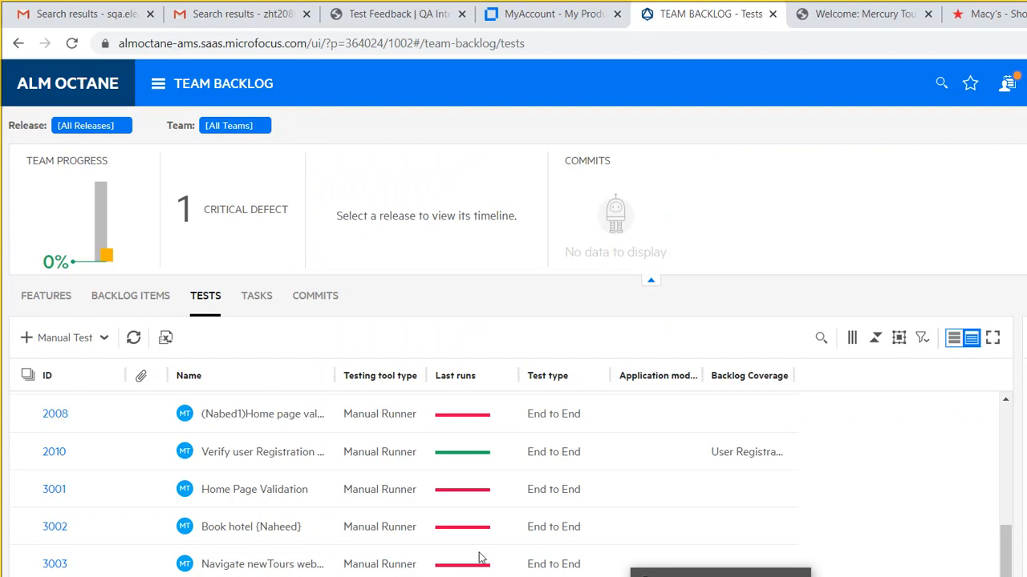
{"action": "left_click", "coordinate": [523, 575]}
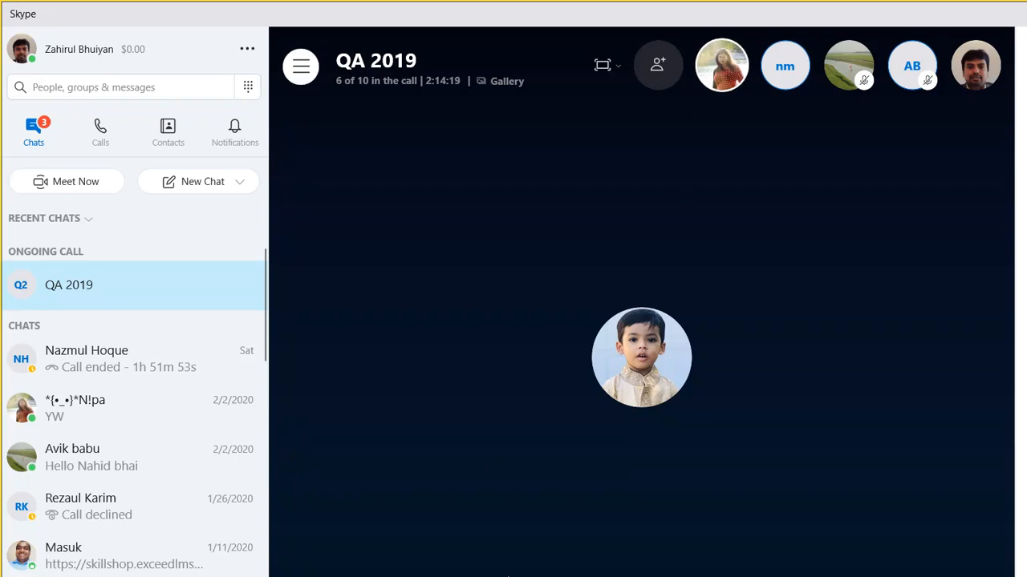
- Minimize the QA 2019 Skype call to return to ALM Octane's Tests list in Chrome
{"action": "left_click", "coordinate": [508, 576]}
{"action": "mouse_move", "coordinate": [508, 576]}
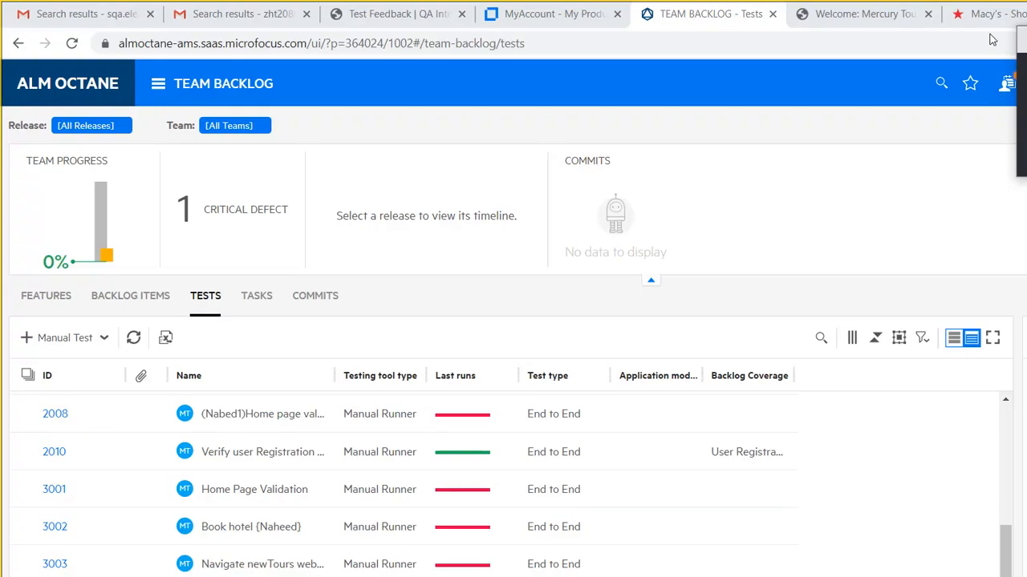
{"action": "left_click", "coordinate": [507, 571]}
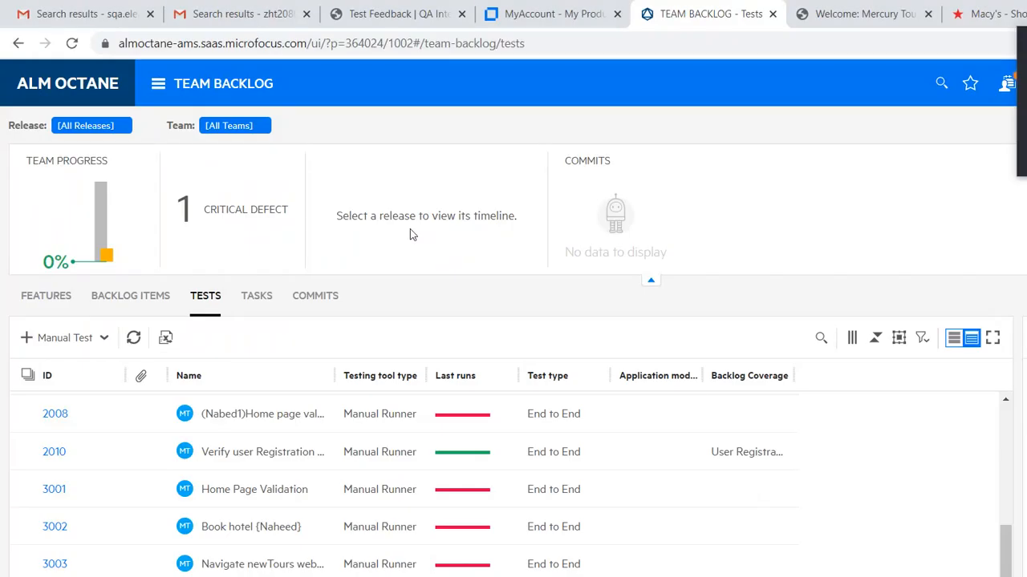
- Select the full ALM Octane Team Backlog Tests page address in Chrome's address bar
{"action": "left_click", "coordinate": [225, 37]}
{"action": "left_click", "coordinate": [157, 37]}
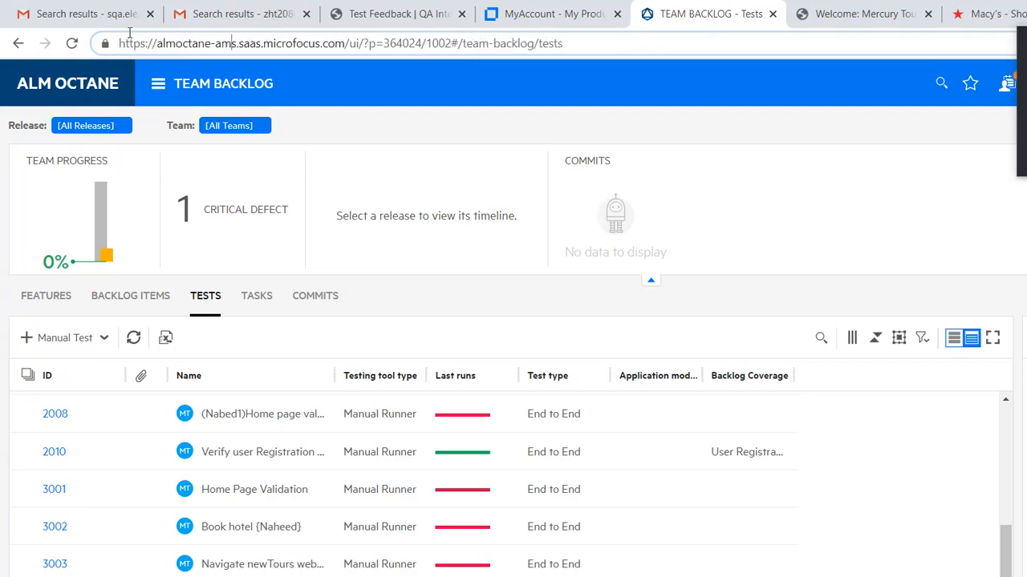
{"action": "left_click_drag", "start_coordinate": [120, 37], "coordinate": [275, 38]}
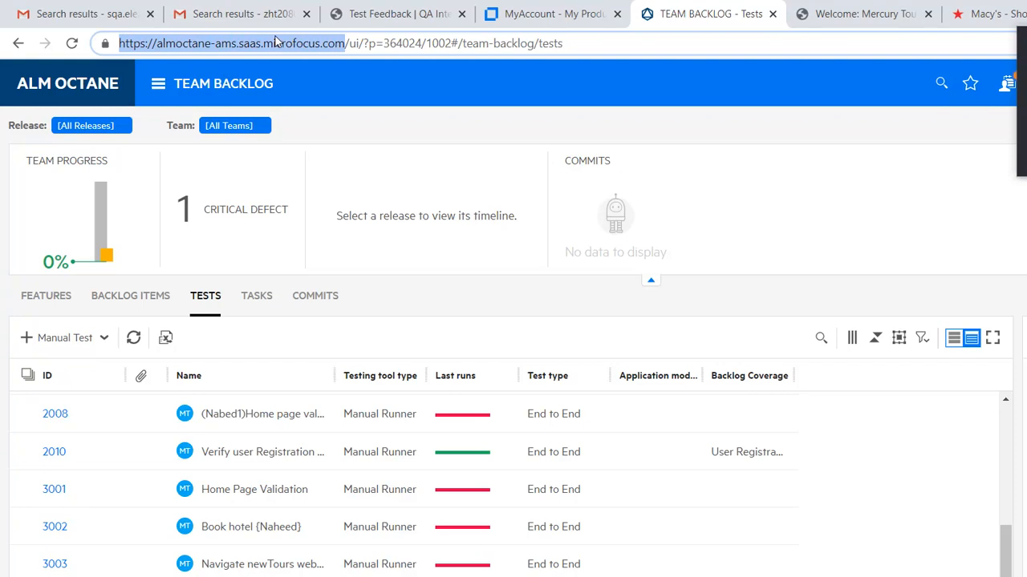
{"action": "left_click", "coordinate": [517, 40]}
{"action": "left_click_drag", "start_coordinate": [563, 42], "coordinate": [64, 75]}
{"action": "key", "text": "ctrl+c"}
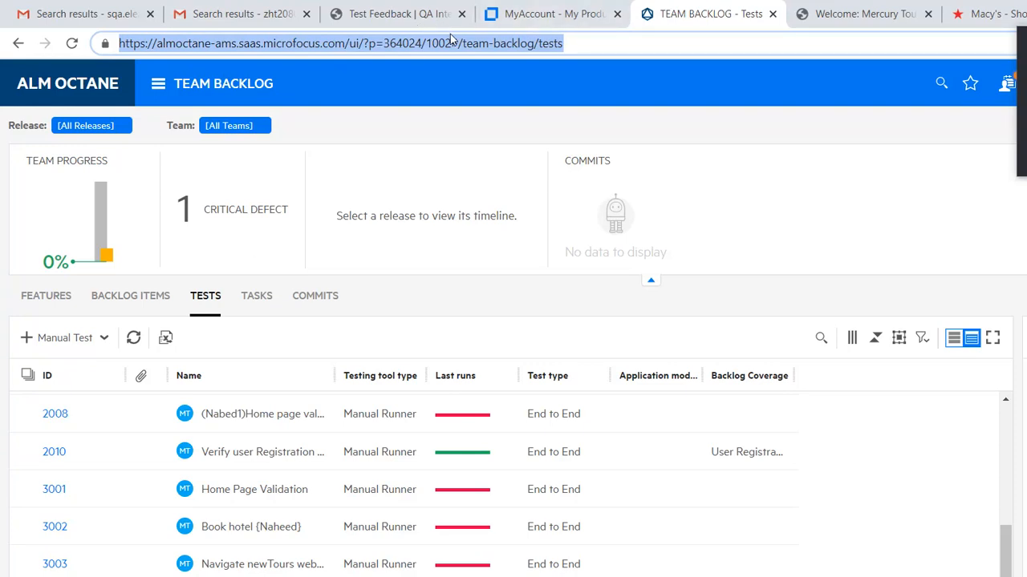
- Replace the Macy's tab address with the pasted, trimmed Octane address and load it
{"action": "left_click", "coordinate": [969, 14]}
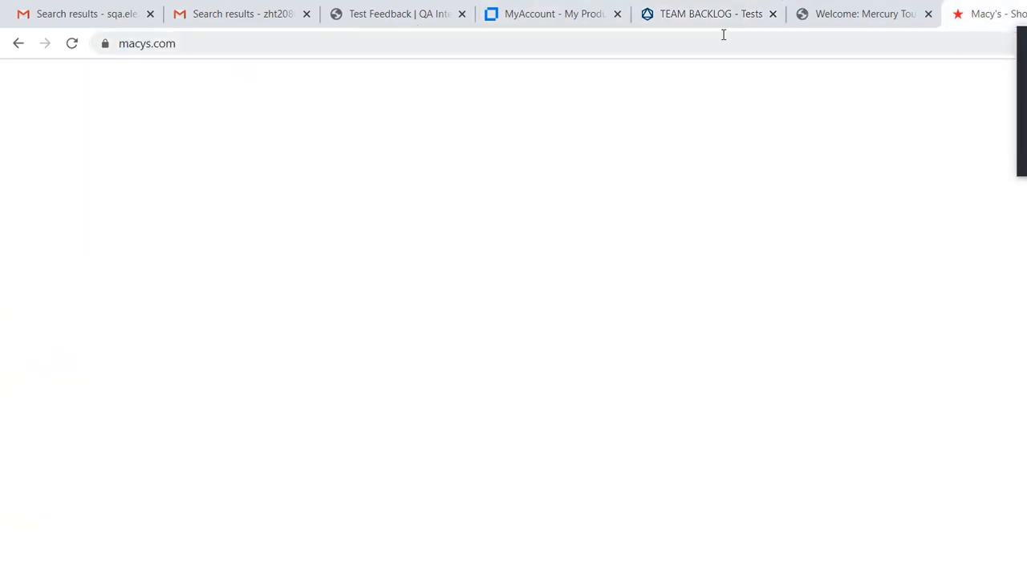
{"action": "key", "text": "ctrl+a"}
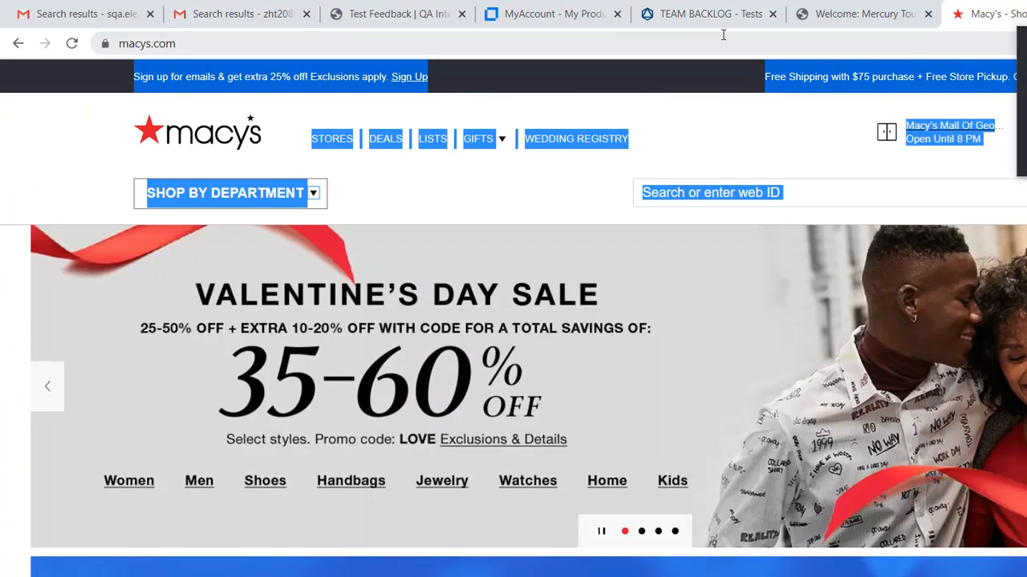
{"action": "left_click", "coordinate": [683, 41]}
{"action": "key", "text": "ctrl+v"}
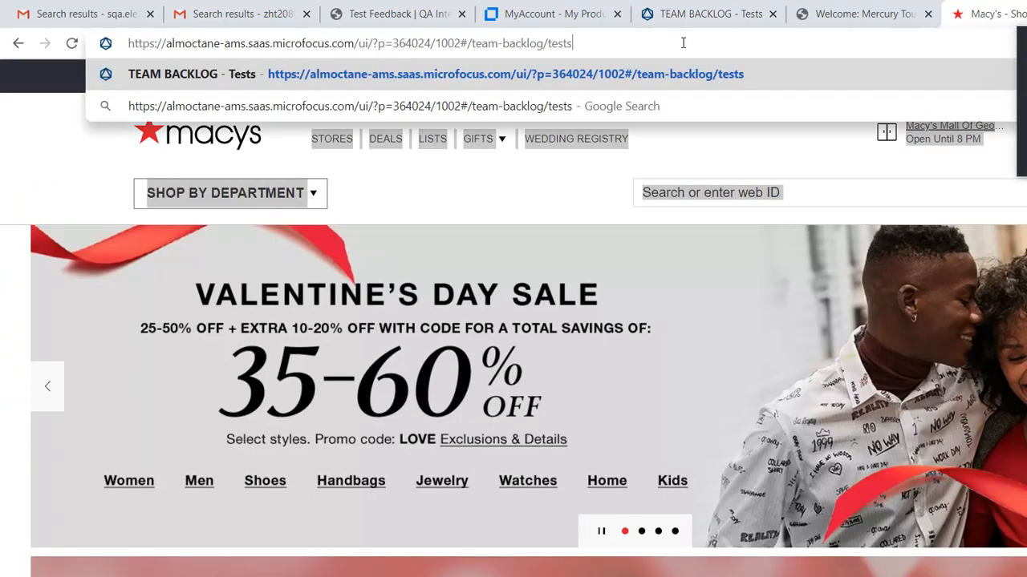
{"action": "key", "text": "BackSpace"}
{"action": "key", "text": "BackSpace"}
{"action": "key", "text": "BackSpace"}
{"action": "key", "text": "BackSpace"}
{"action": "key", "text": "BackSpace"}
{"action": "key", "text": "BackSpace"}
{"action": "key", "text": "BackSpace"}
{"action": "key", "text": "BackSpace"}
{"action": "key", "text": "BackSpace"}
{"action": "key", "text": "BackSpace"}
{"action": "key", "text": "BackSpace"}
{"action": "key", "text": "BackSpace"}
{"action": "key", "text": "BackSpace"}
{"action": "key", "text": "BackSpace"}
{"action": "key", "text": "BackSpace"}
{"action": "key", "text": "BackSpace"}
{"action": "key", "text": "BackSpace"}
{"action": "key", "text": "BackSpace"}
{"action": "key", "text": "BackSpace"}
{"action": "key", "text": "BackSpace"}
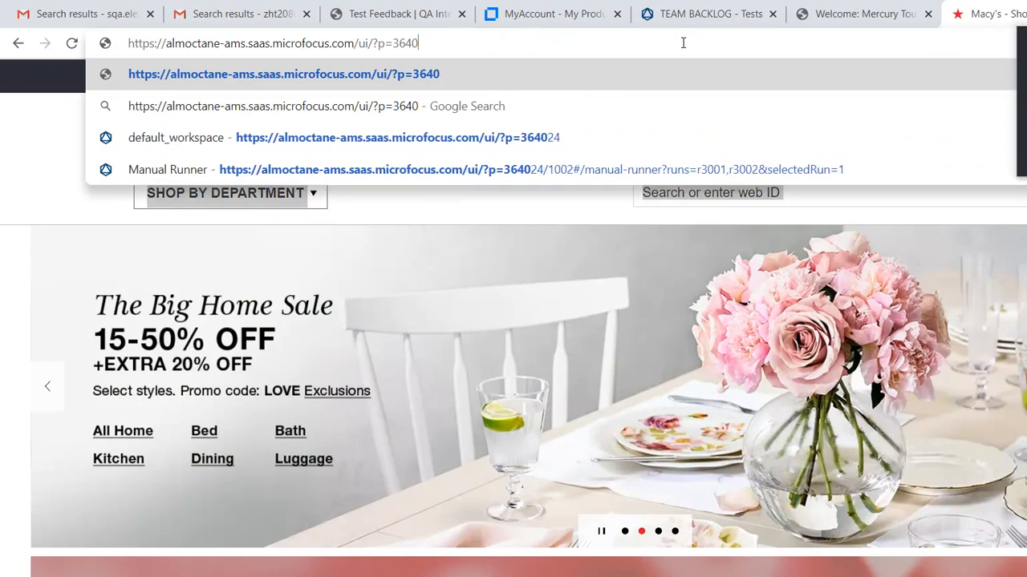
{"action": "key", "text": "Return"}
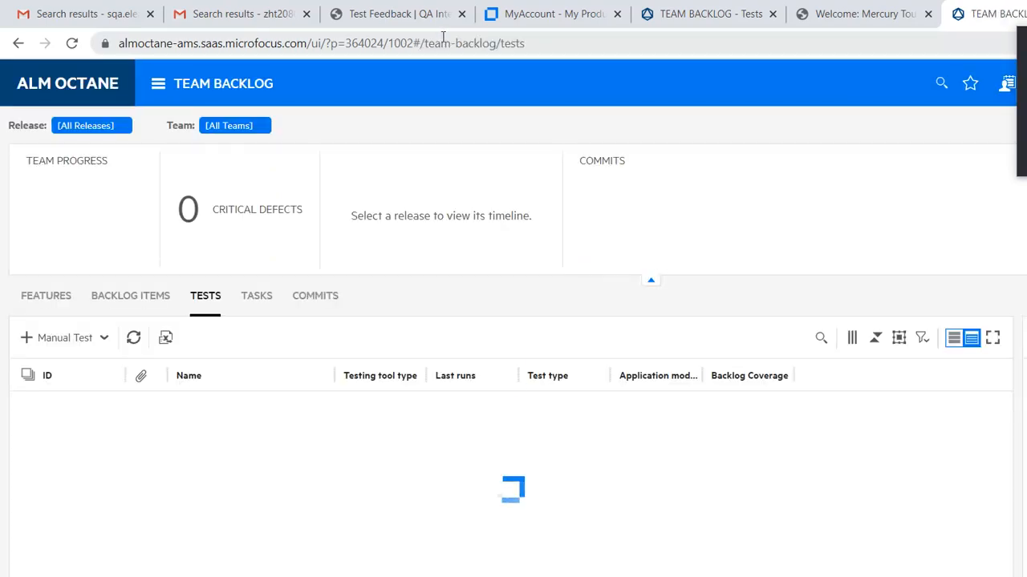
- Check the newly loaded Octane Tests address, then return to the QA 2019 Skype call
{"action": "left_click", "coordinate": [444, 36]}
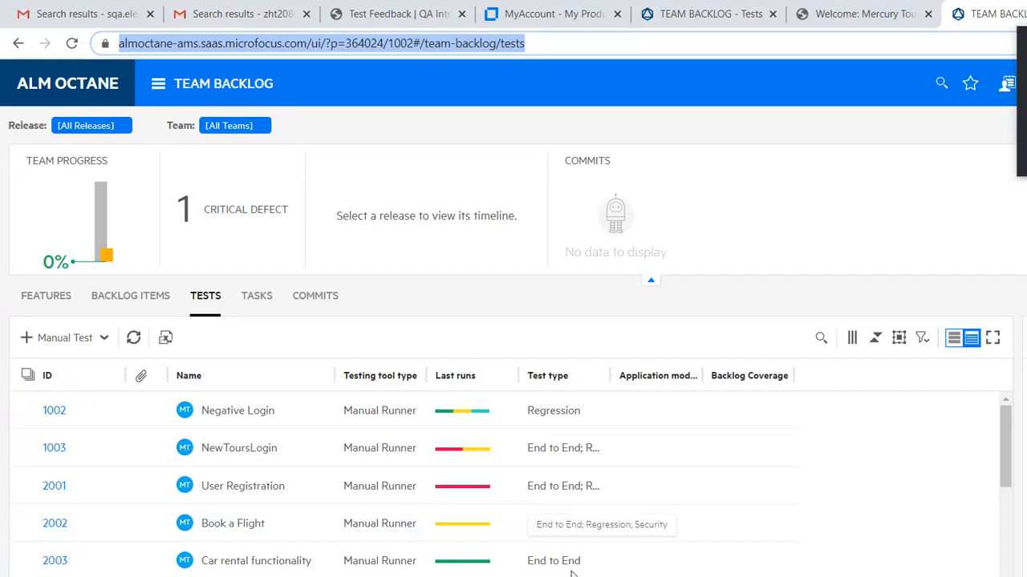
{"action": "left_click", "coordinate": [523, 570]}
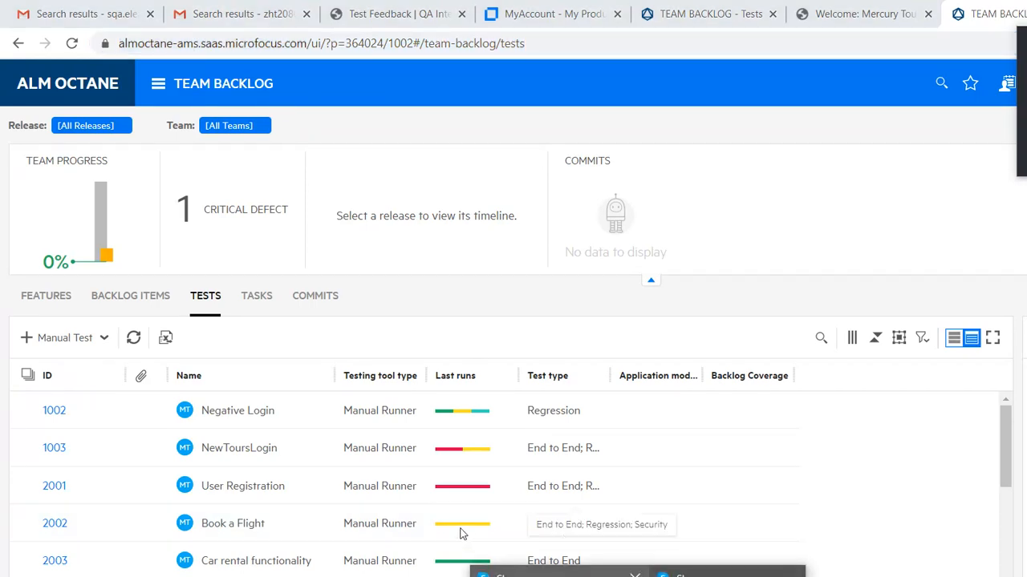
{"action": "mouse_move", "coordinate": [418, 507]}
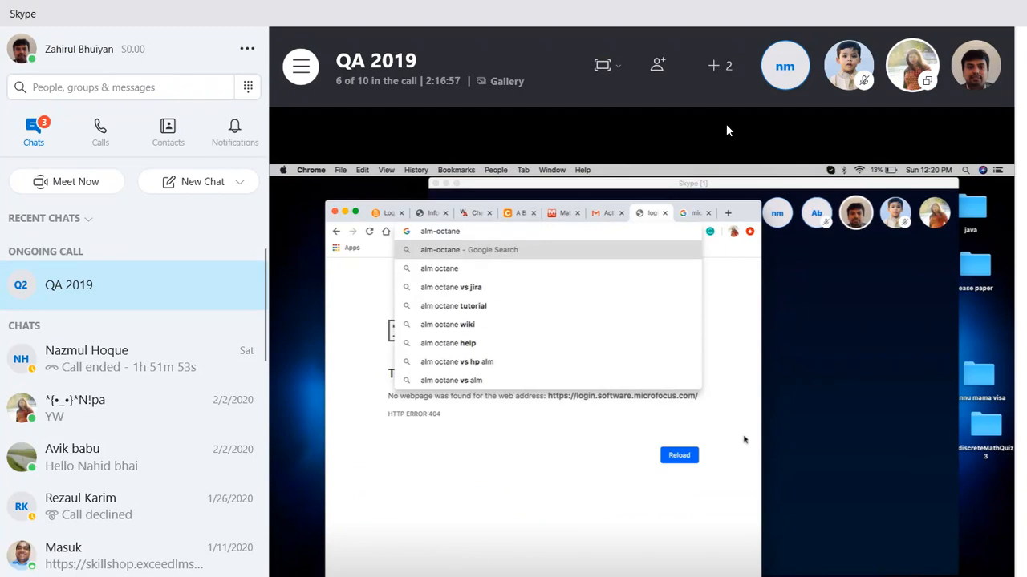